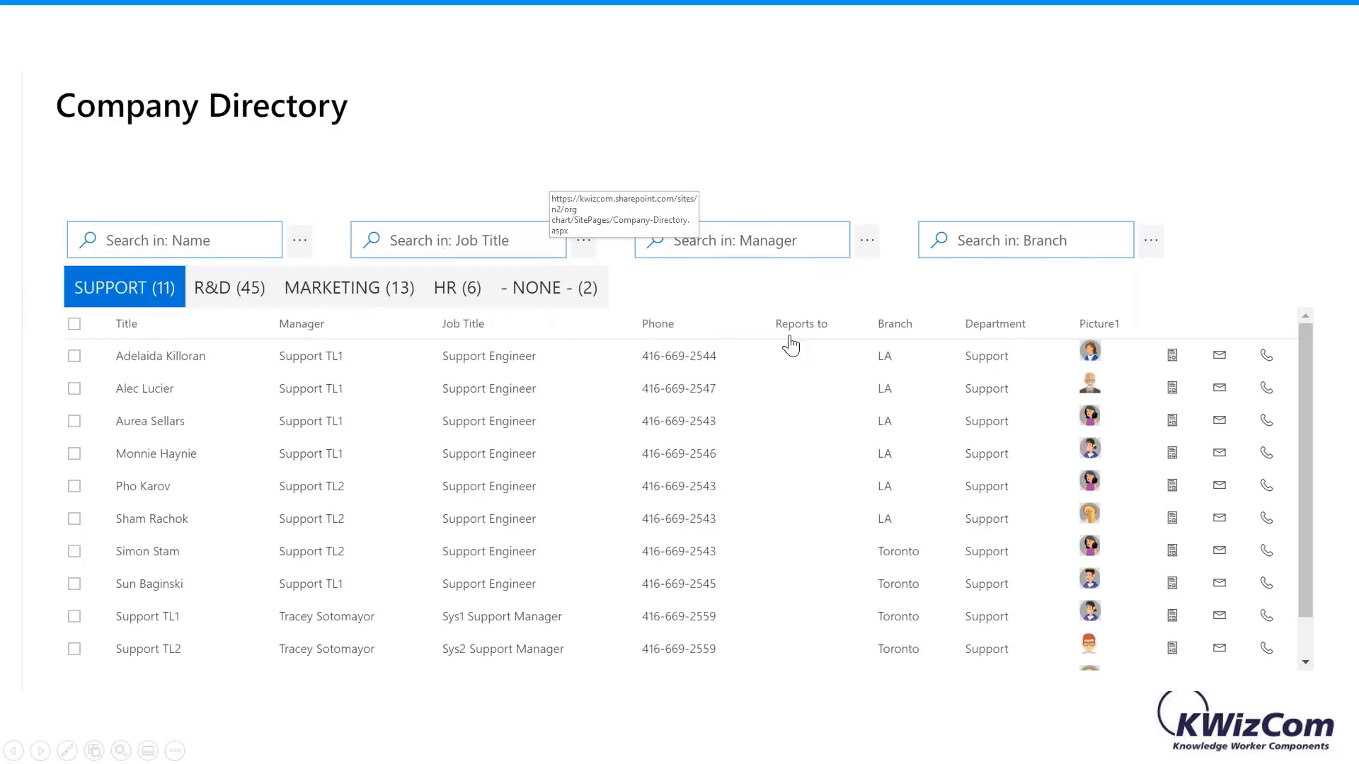
key(Right)
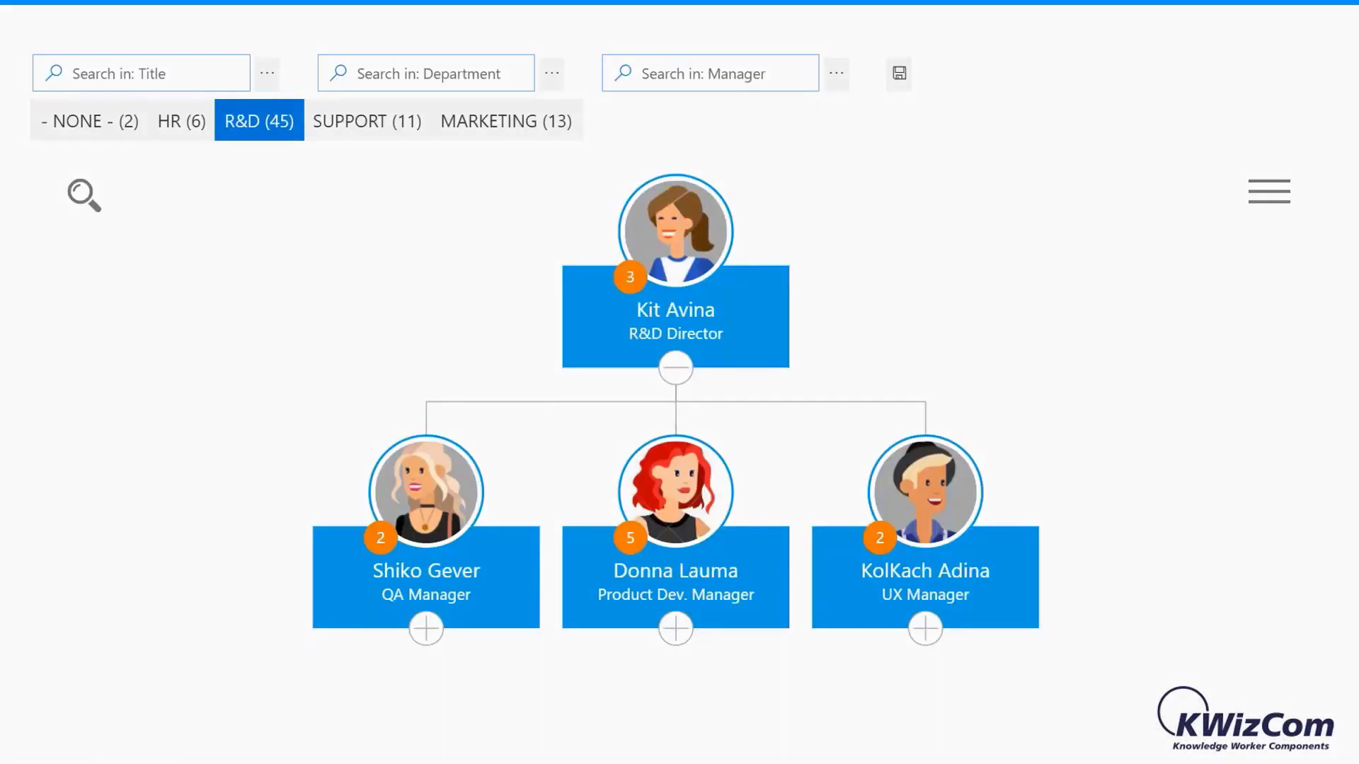
key(Right)
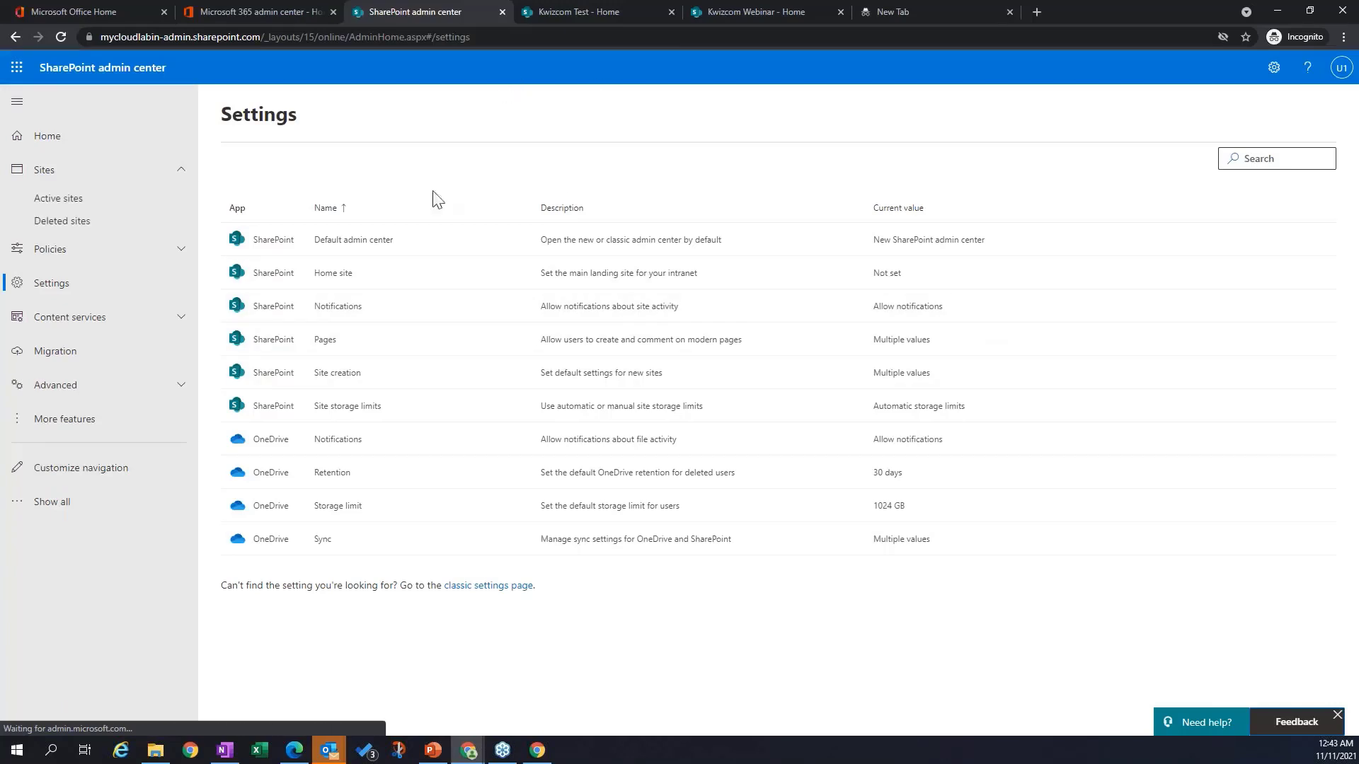
click(240, 11)
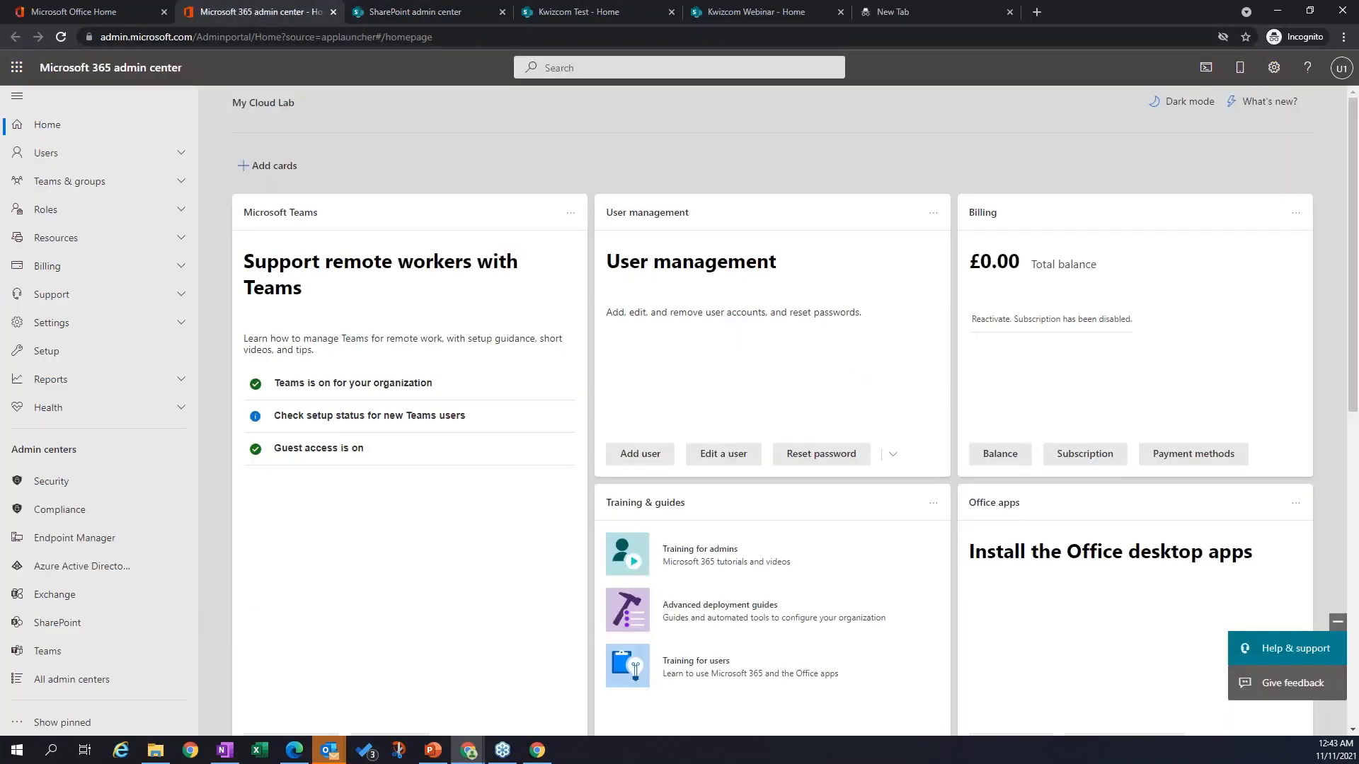
click(91, 10)
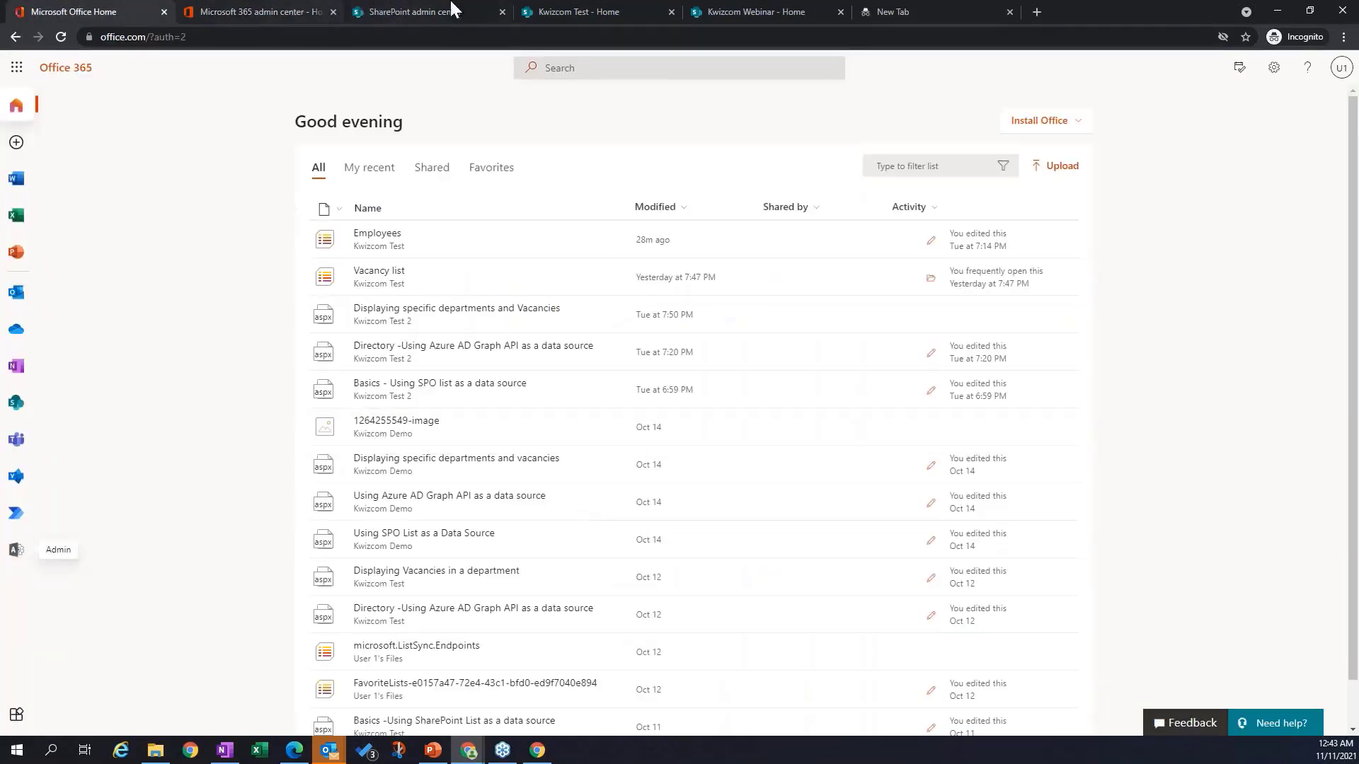
Step: Open the Kwizcom Test site's page "Using SharePoint List as a data source" and view its org chart
click(578, 11)
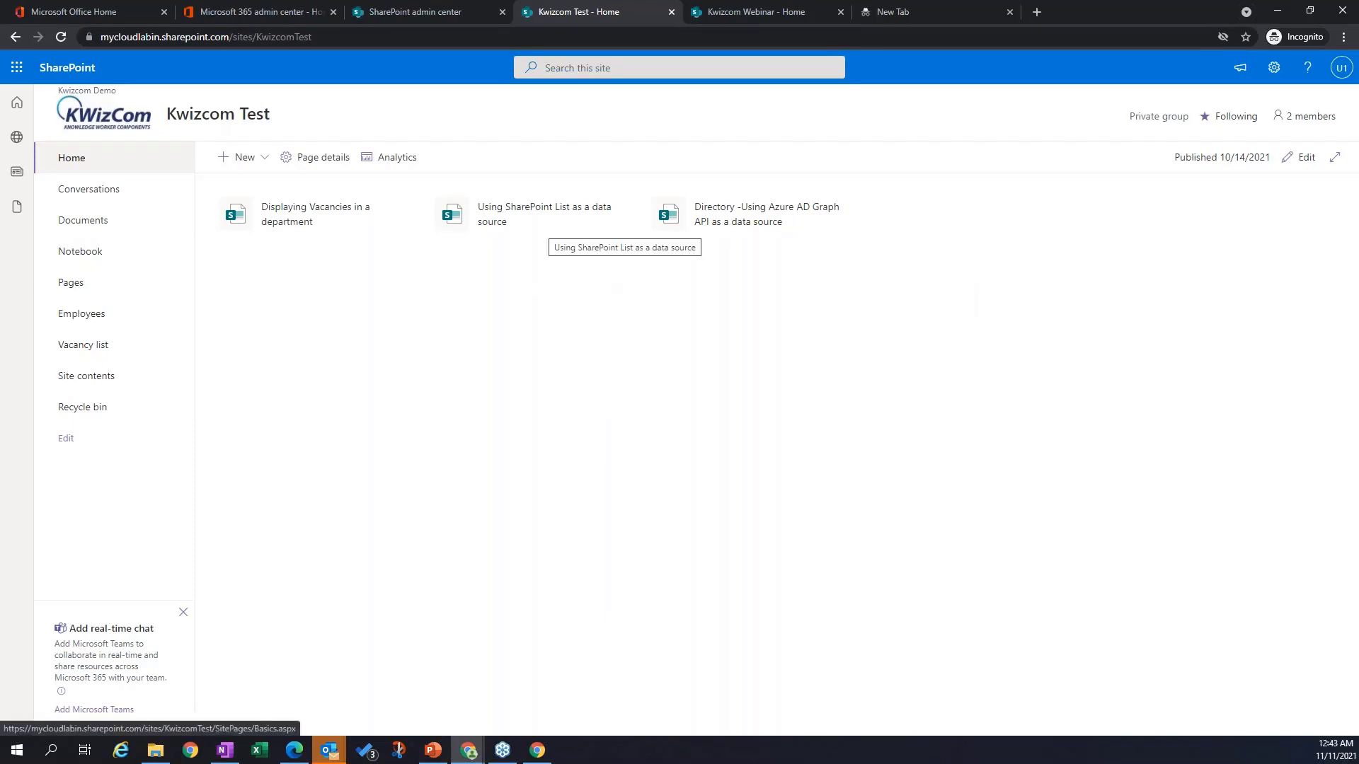
click(525, 216)
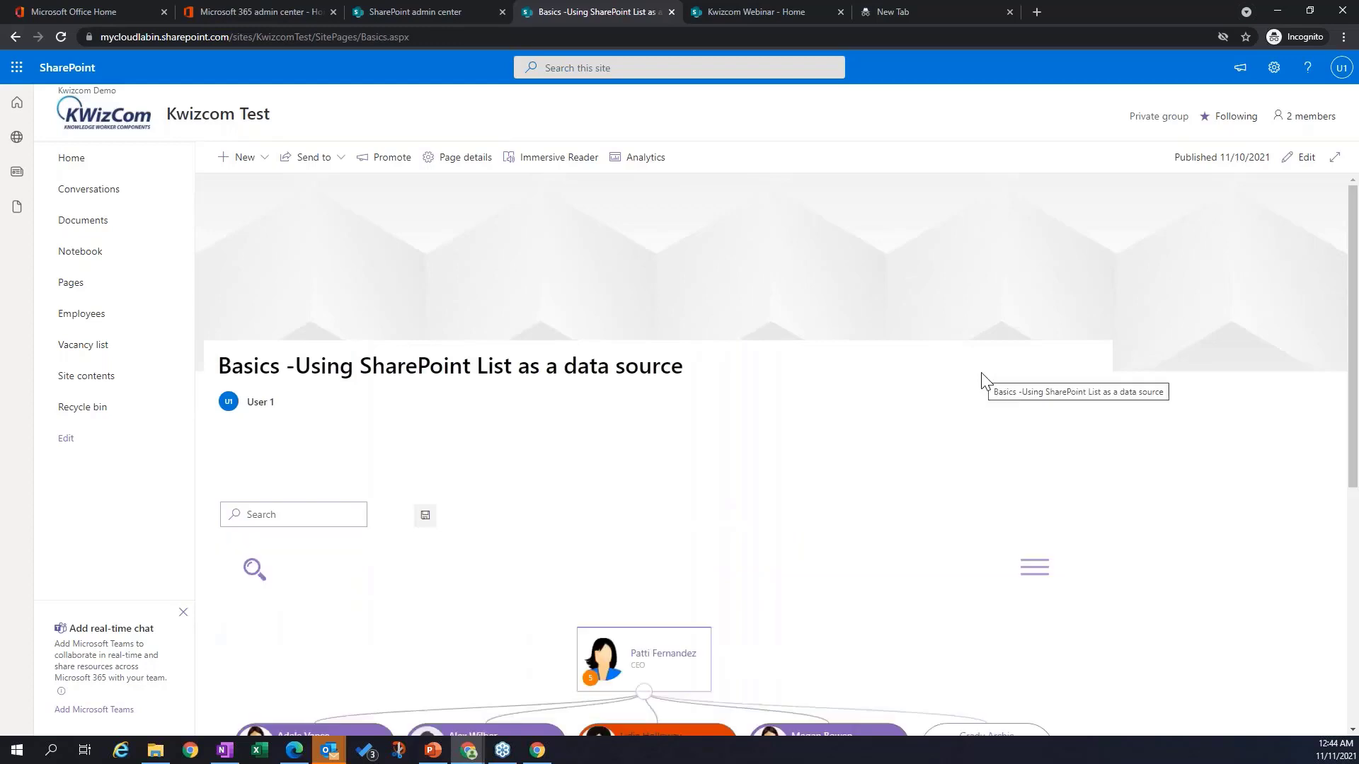
scroll(983, 381, down, 6)
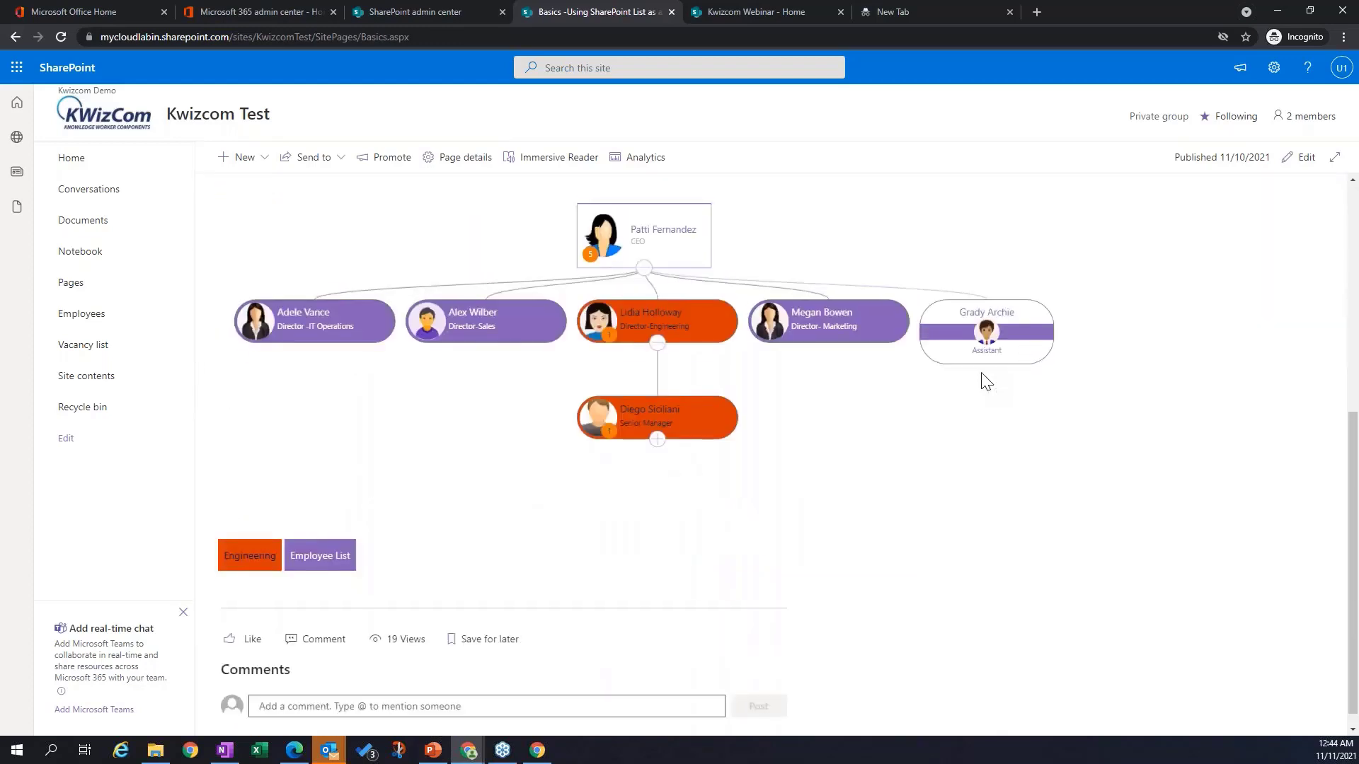
scroll(985, 382, up, 2)
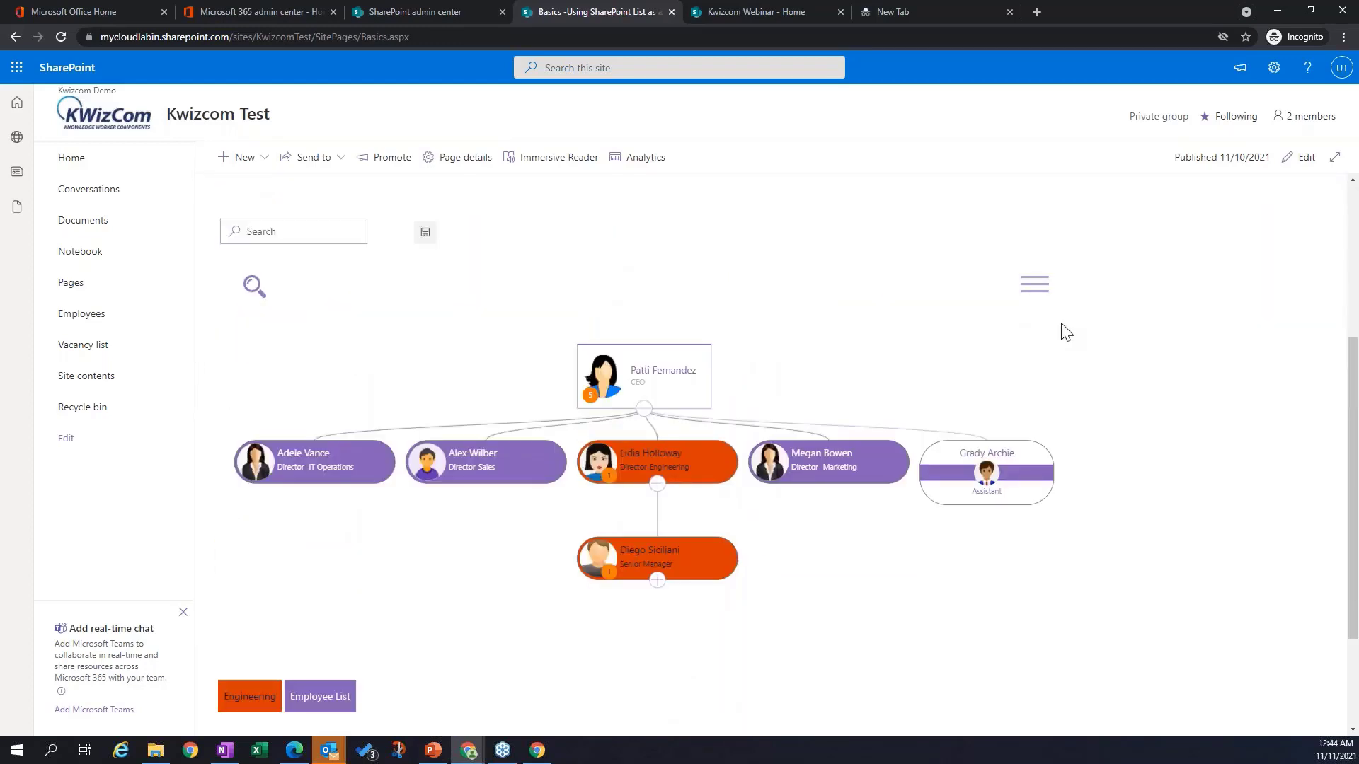
key(alt+Tab)
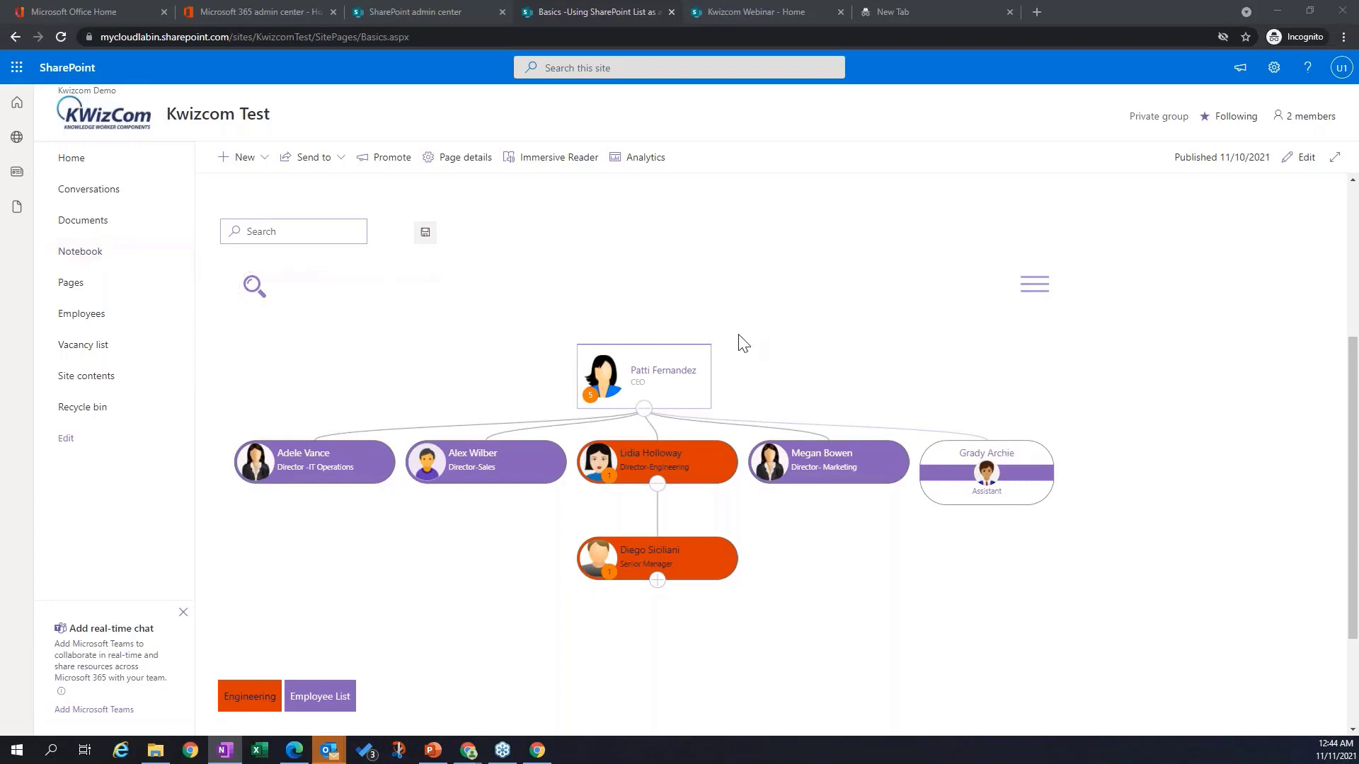
Step: Open the Employees list and examine its records, including the Manager, Assistant and Reports to columns
click(83, 318)
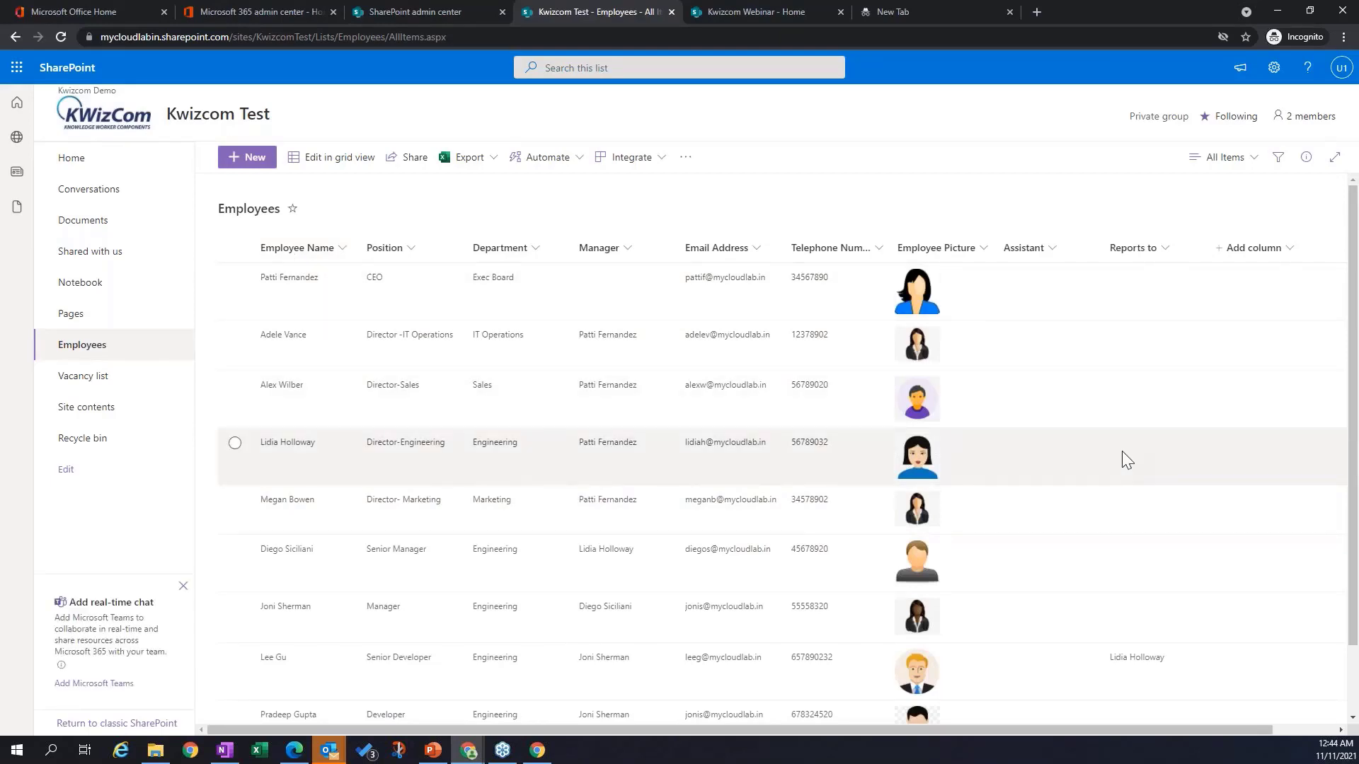
scroll(1123, 451, down, 2)
scroll(1122, 451, up, 2)
scroll(1002, 464, down, 1)
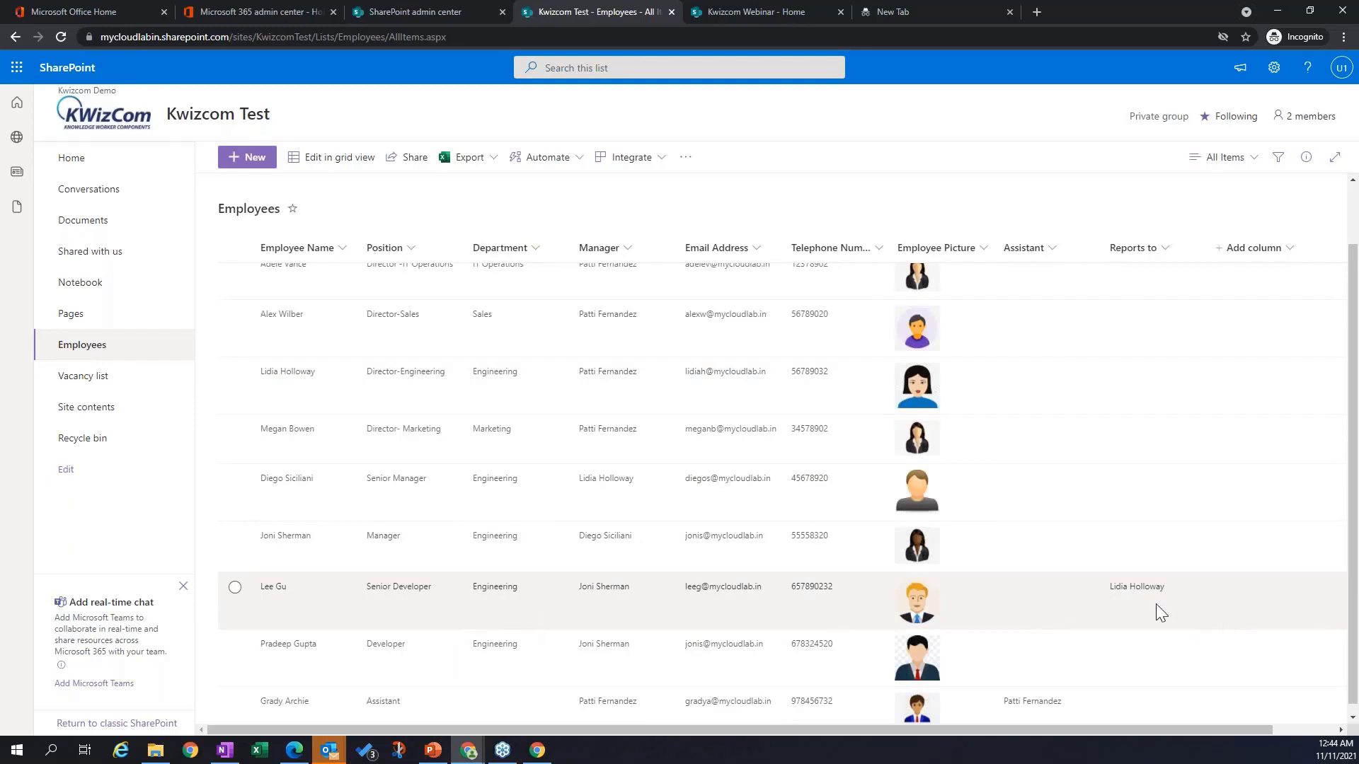
scroll(1132, 573, down, 1)
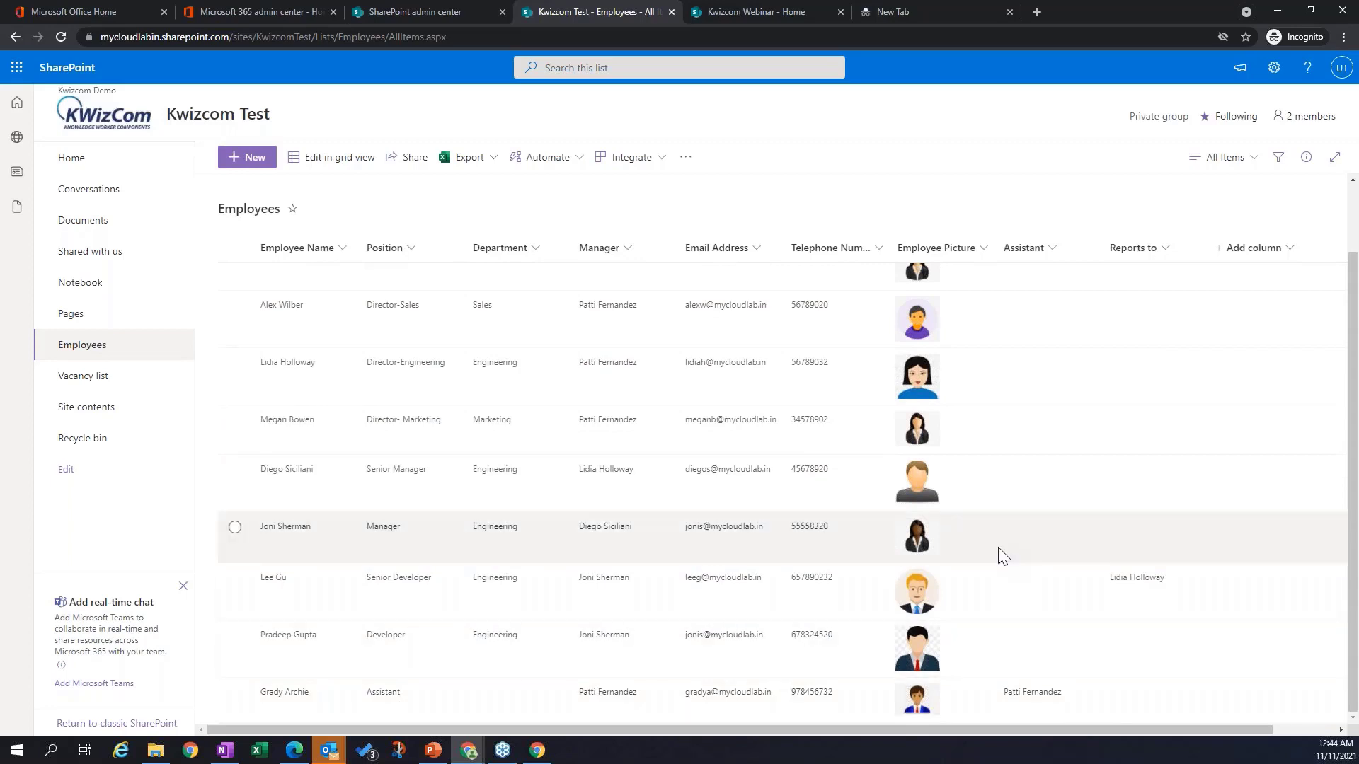
scroll(776, 478, up, 2)
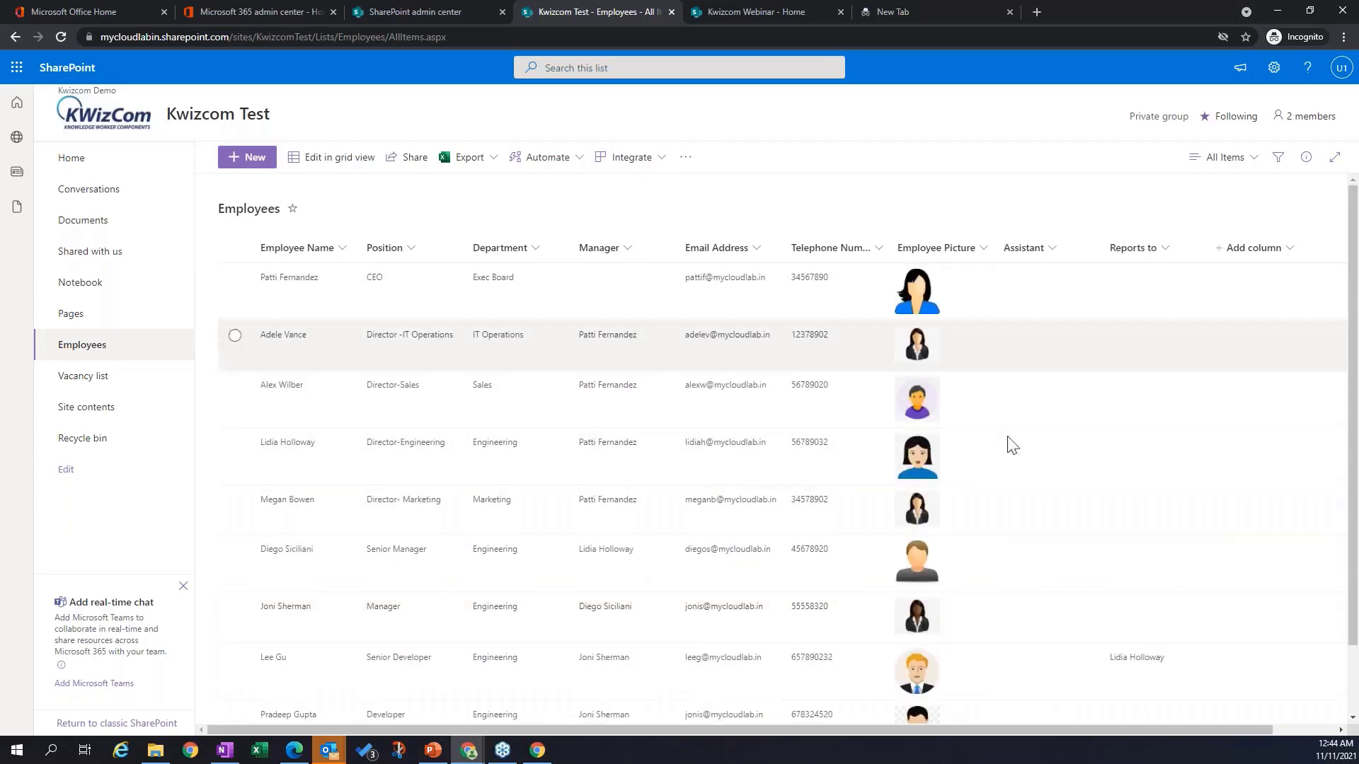
Step: Return from the Employees list to the org chart on the "Using SharePoint List as a data source" page
click(756, 10)
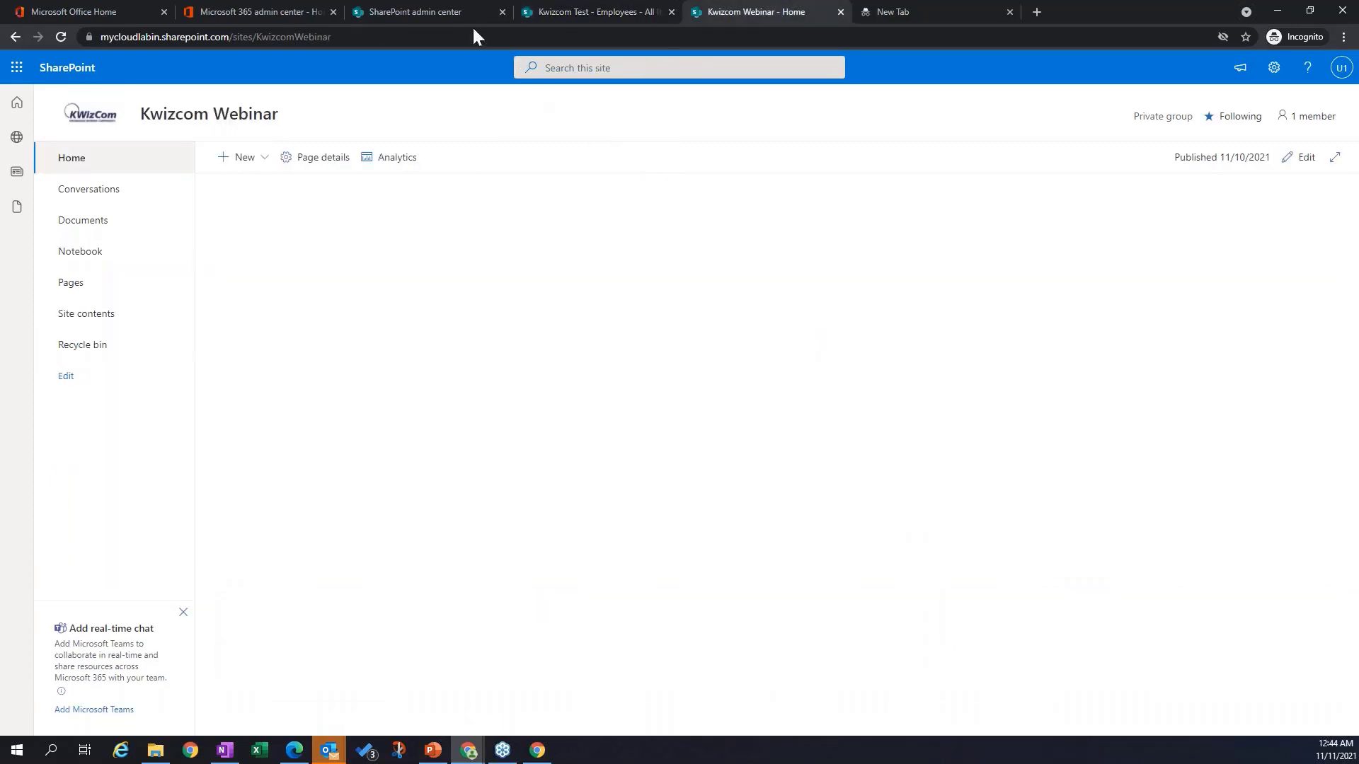
click(567, 12)
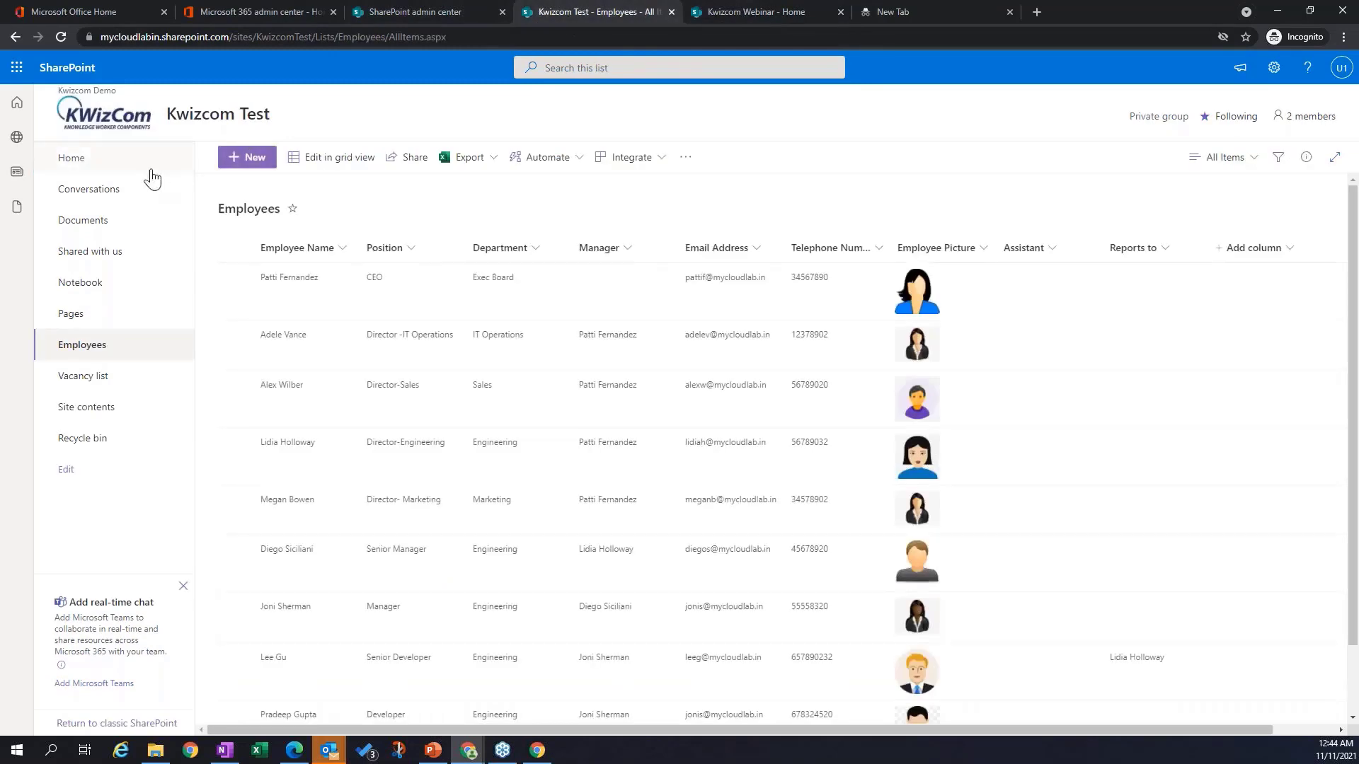
click(91, 163)
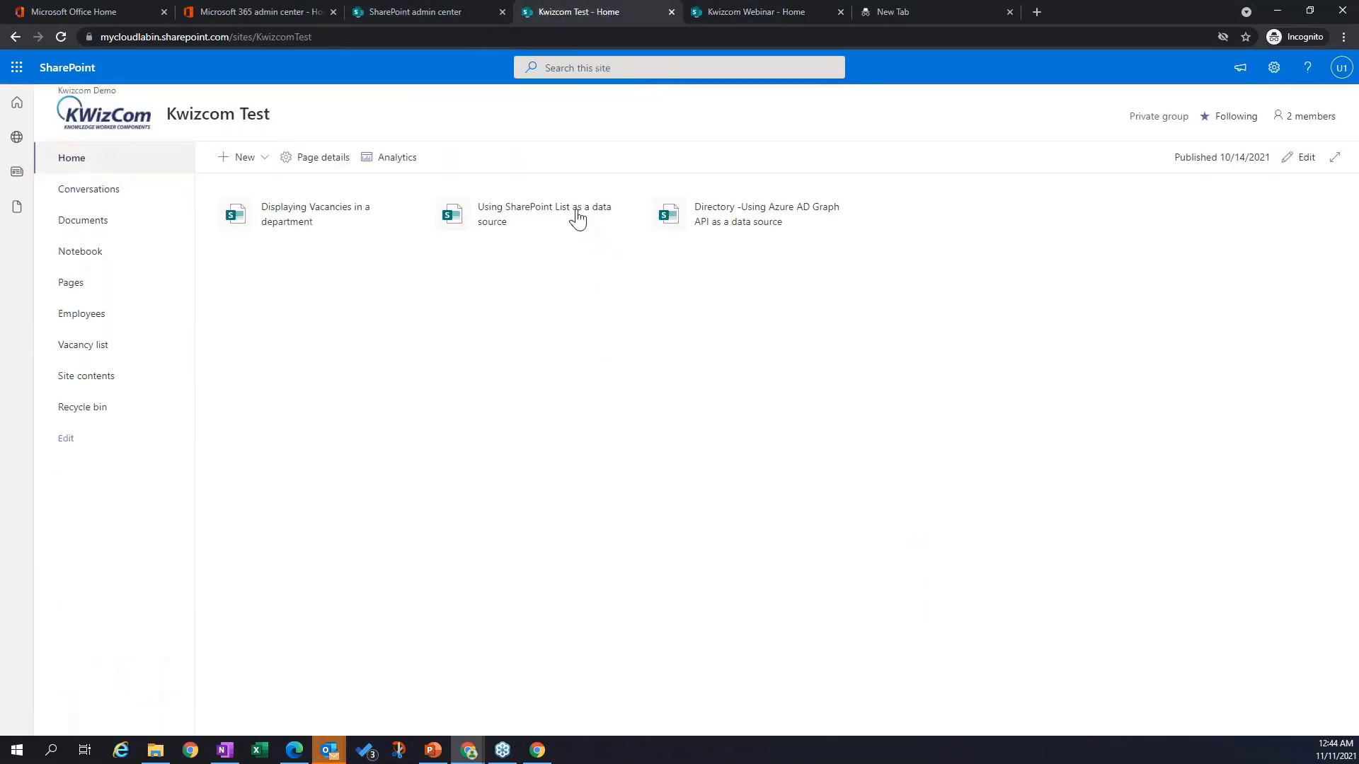
click(578, 218)
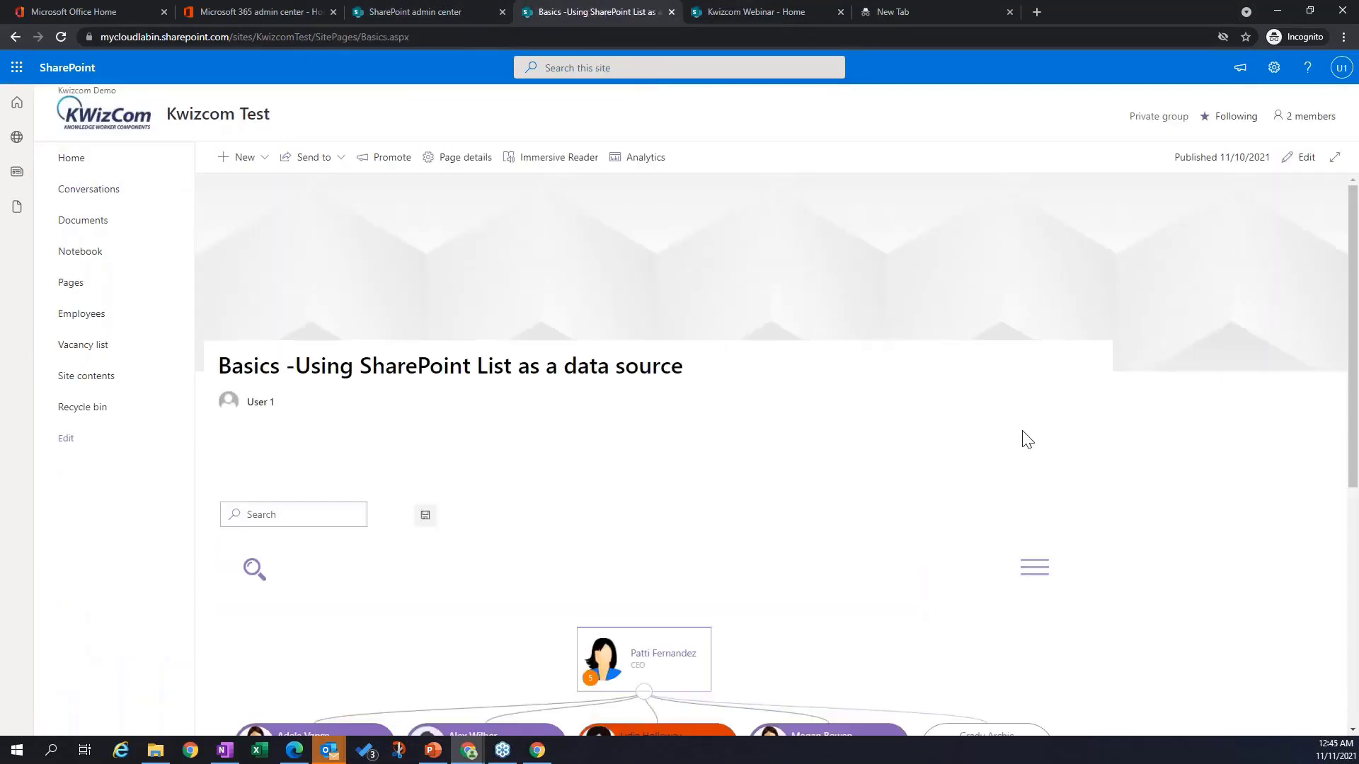
scroll(1027, 439, down, 6)
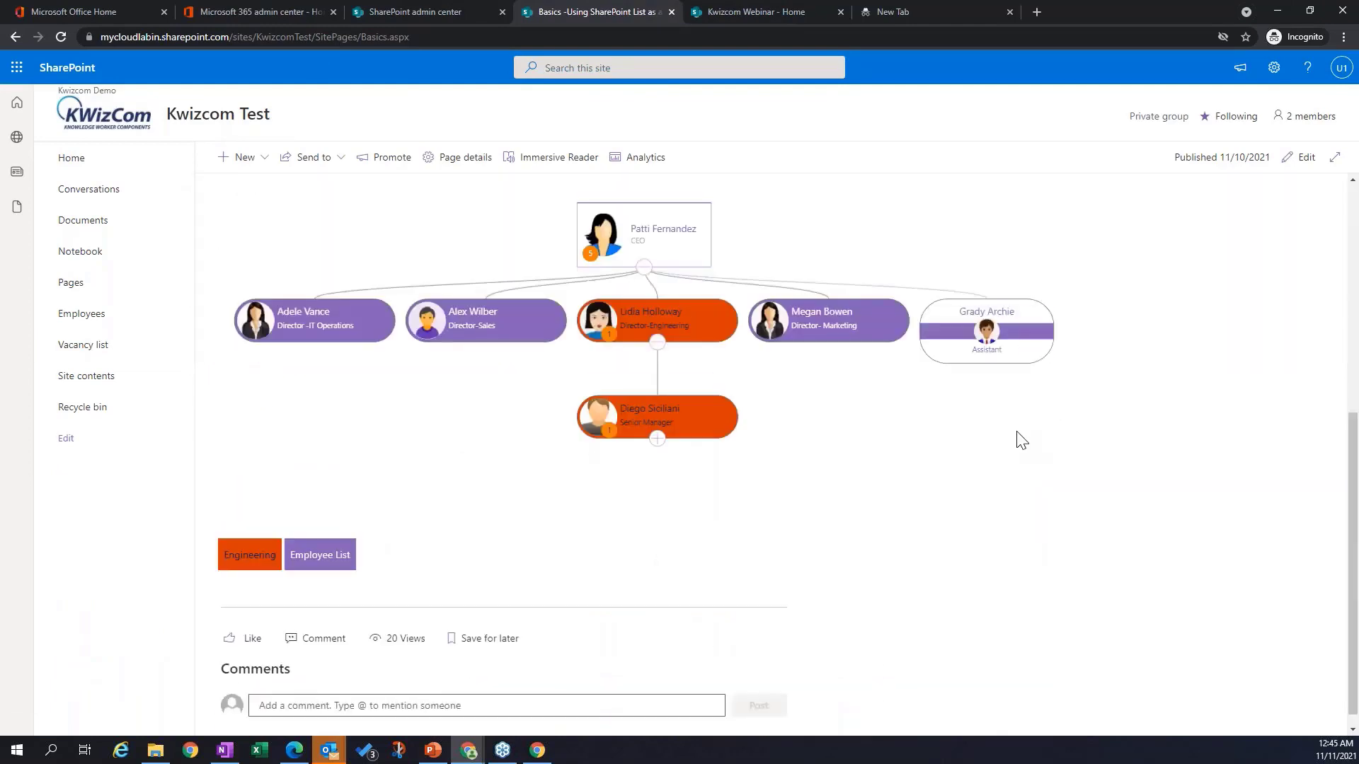
scroll(1021, 440, up, 1)
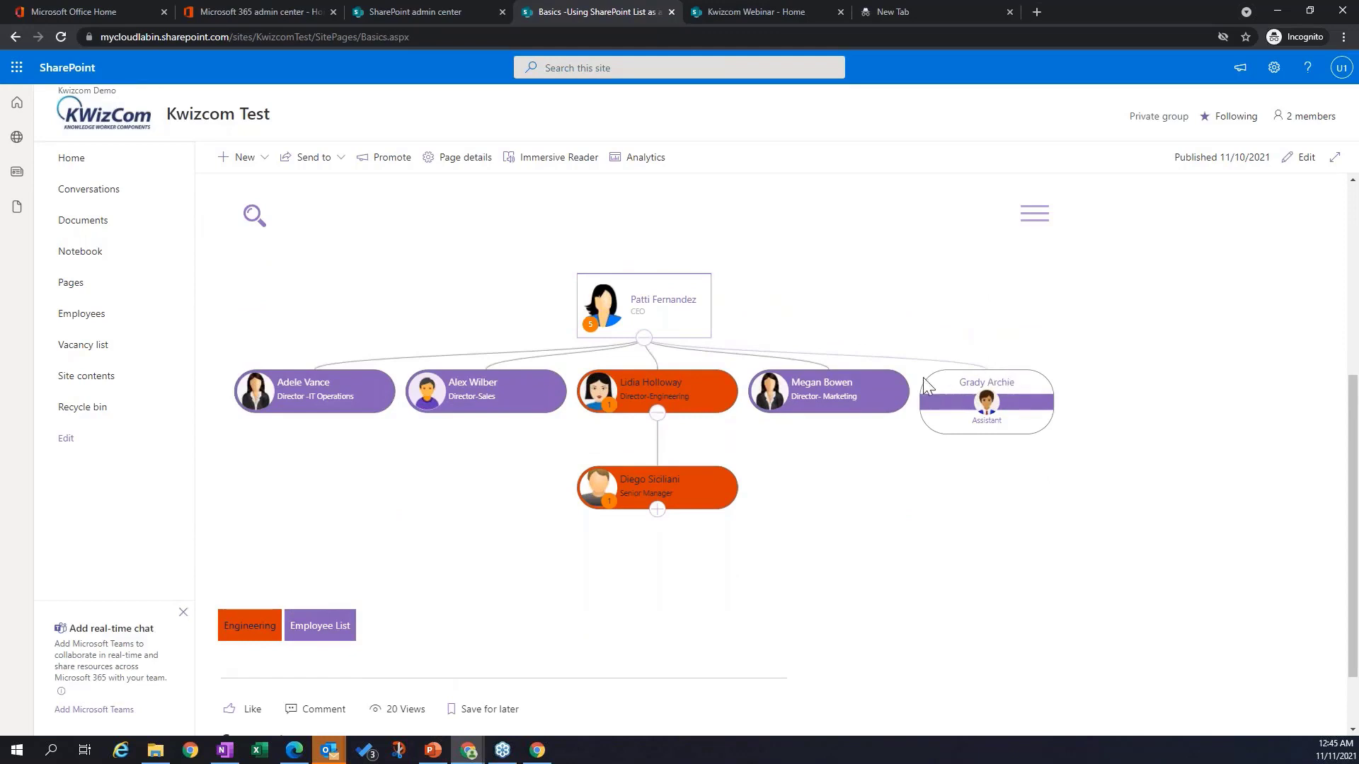
Step: Expand the Engineering branch below the Senior Manager and the Manager to view the developers' reporting lines
click(657, 510)
click(659, 549)
scroll(1028, 555, down, 1)
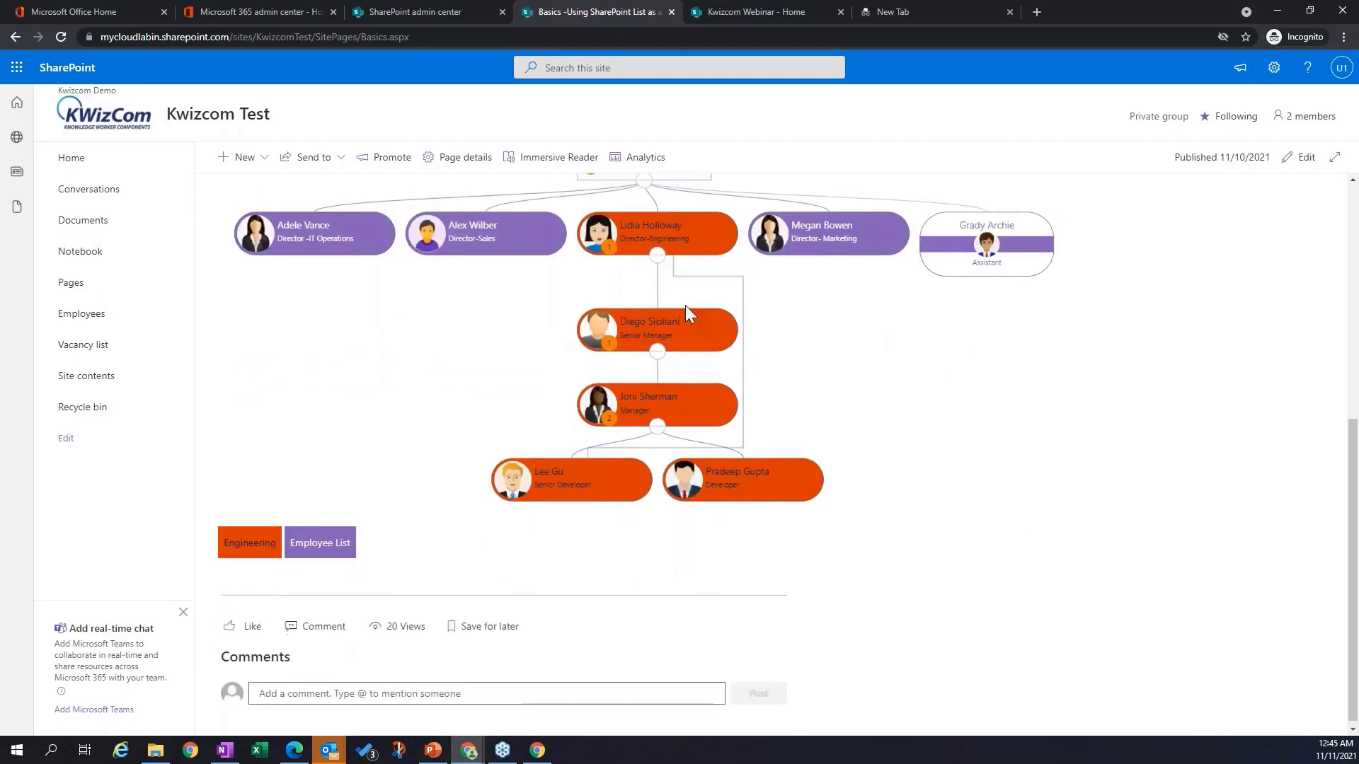
scroll(685, 312, up, 2)
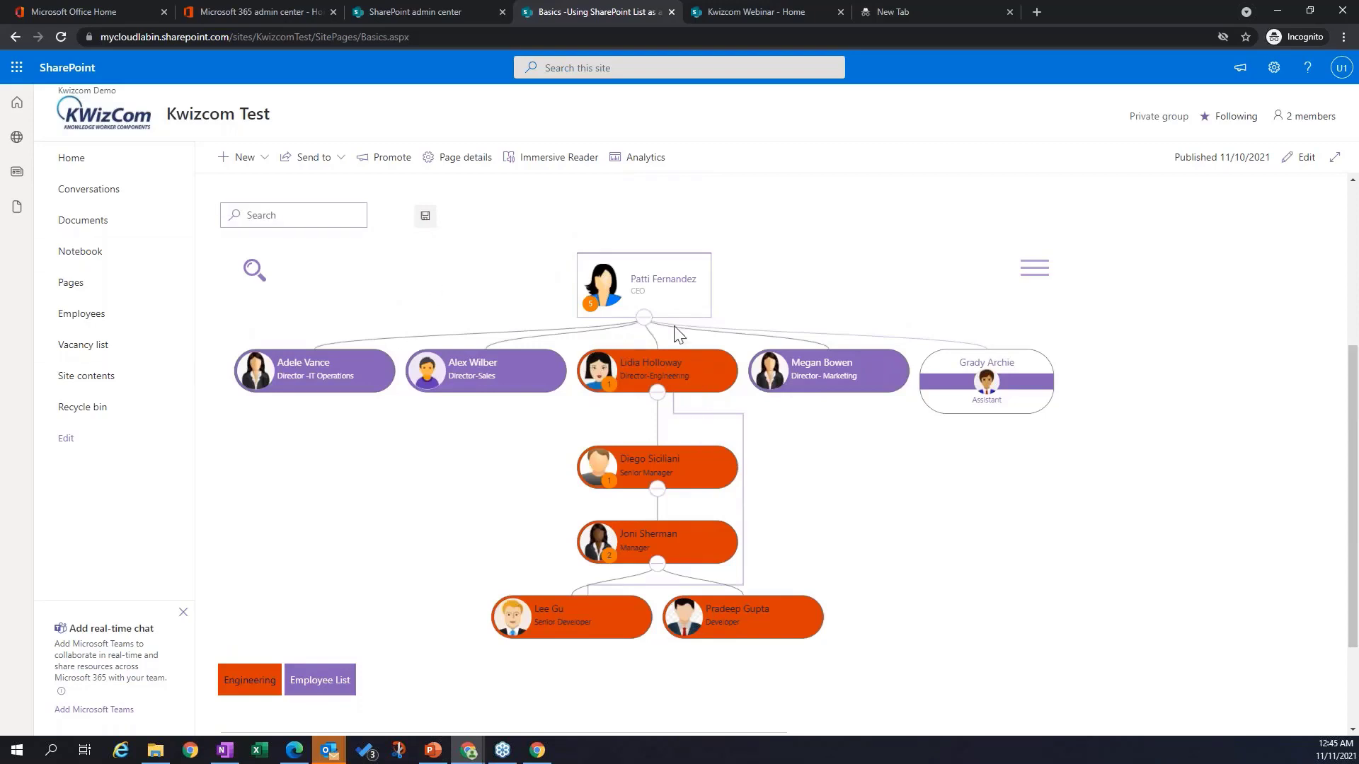
Step: Open the CEO's contact card, review all fields of the full profile, and close the profile
click(665, 299)
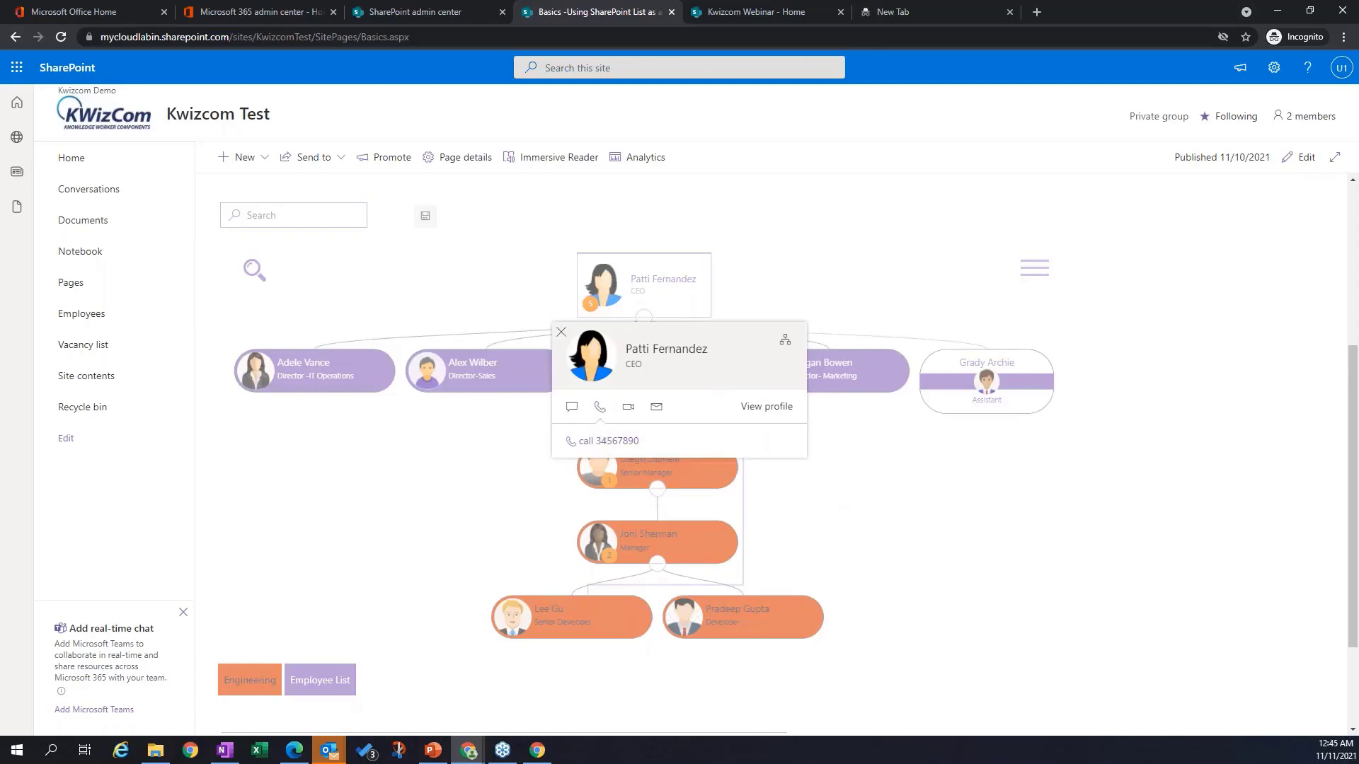
click(765, 423)
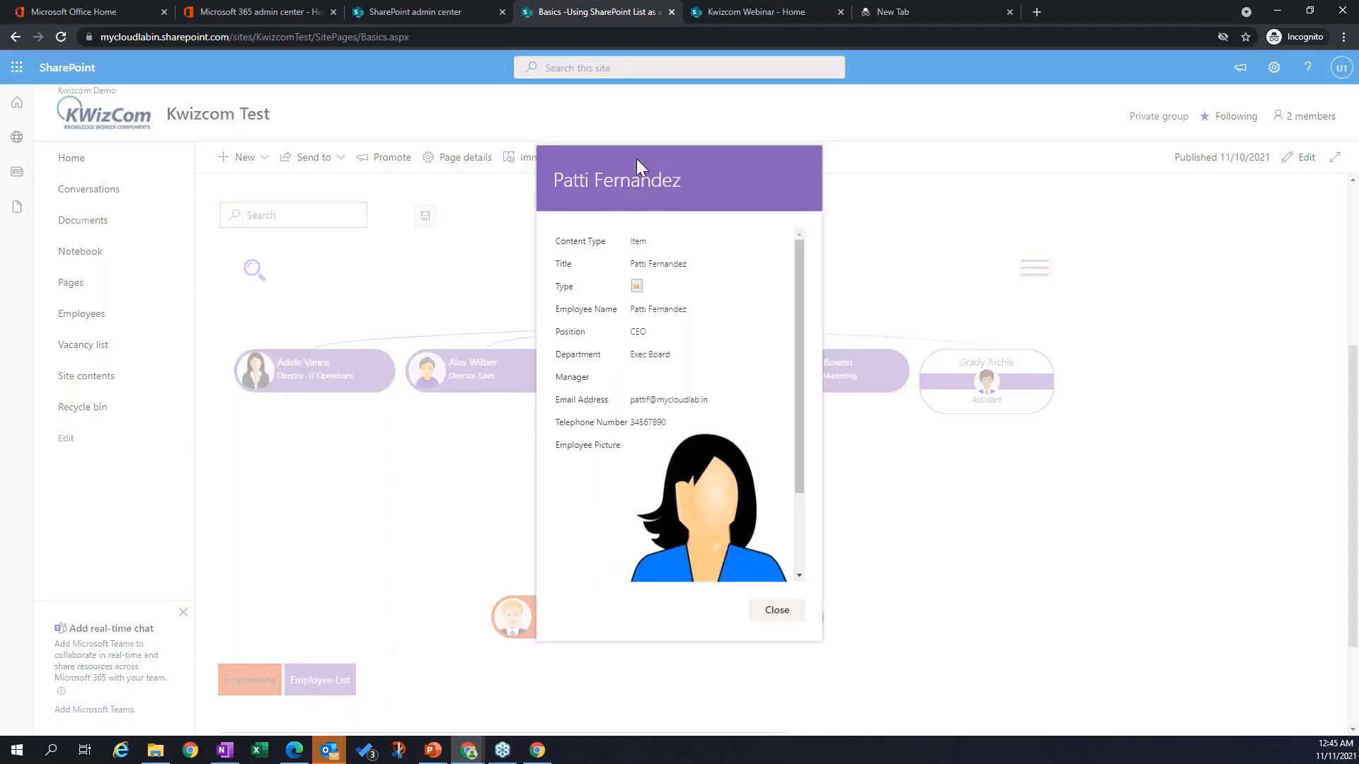
drag(797, 421, 795, 501)
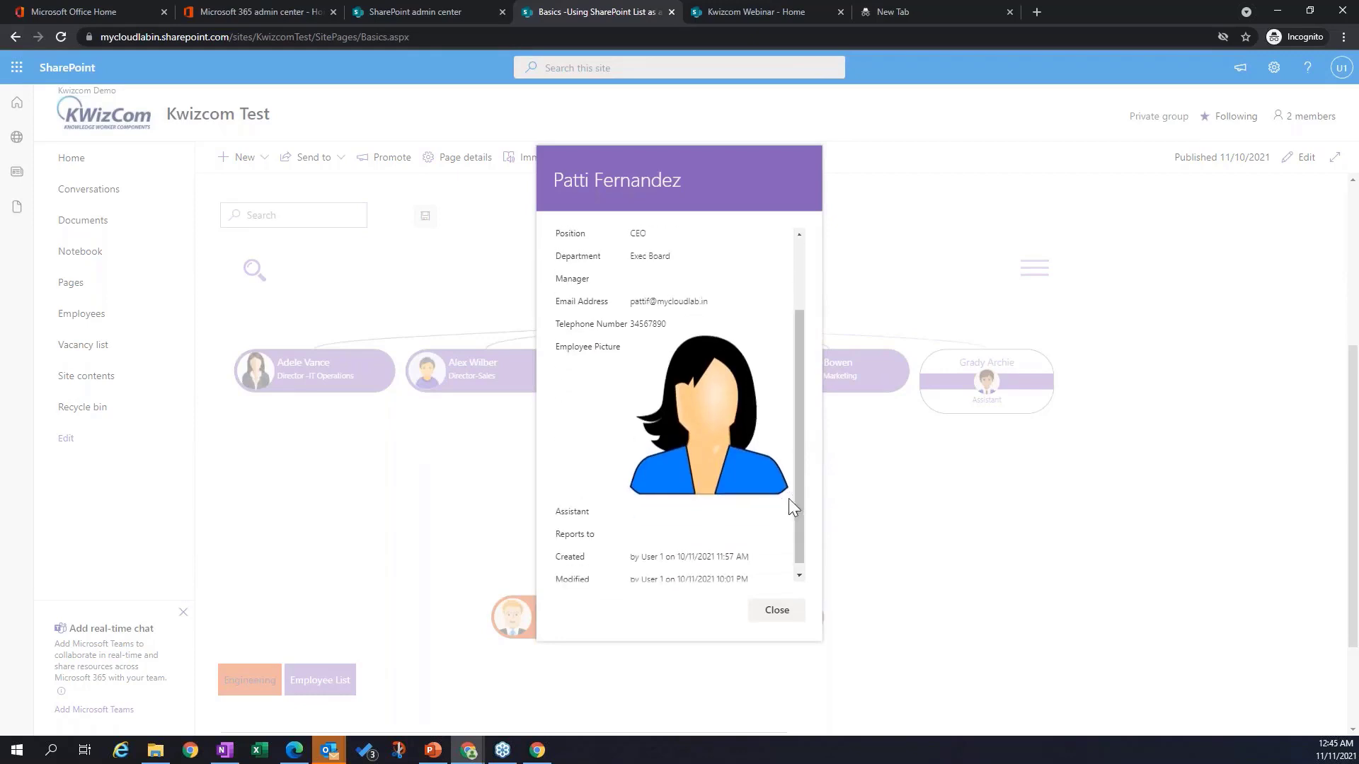
click(777, 610)
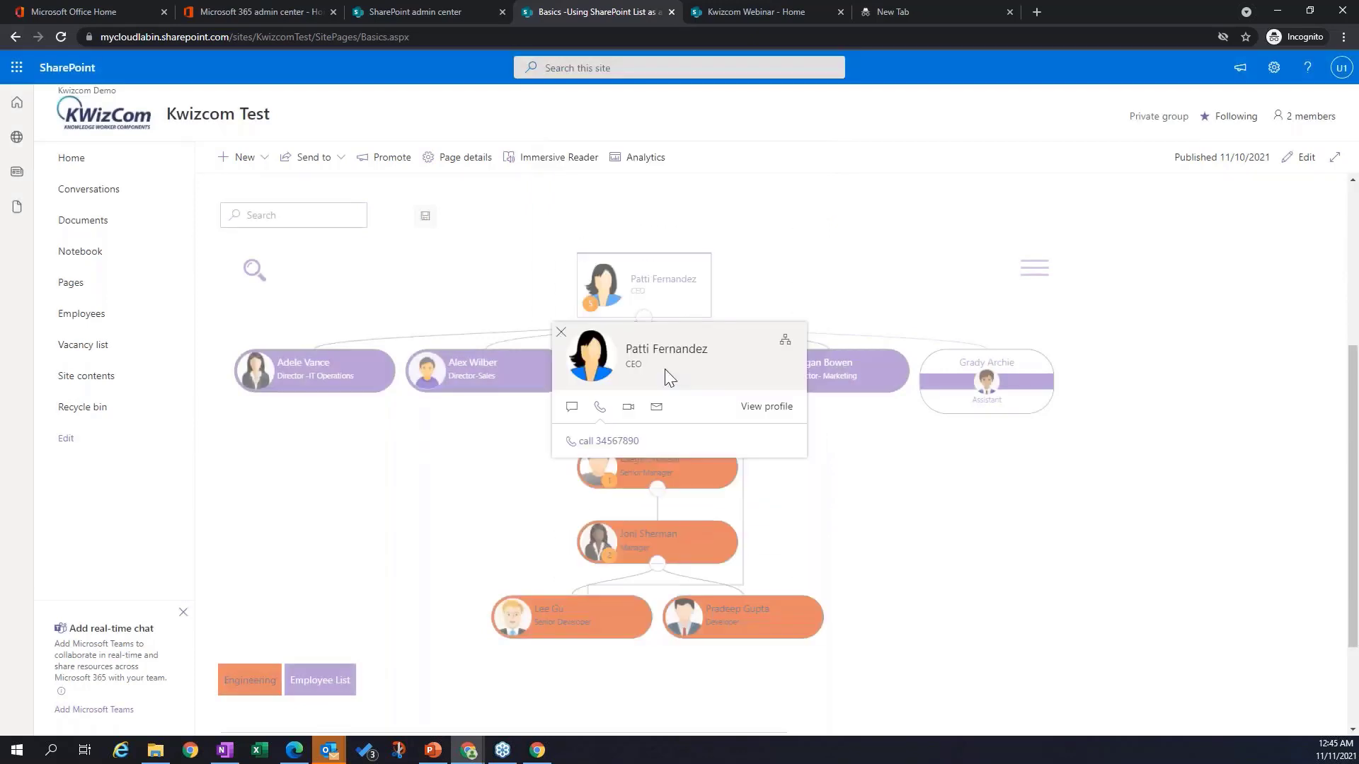
Step: Review the social, phone and e-mail contact options on the CEO's card, and close the card
click(572, 406)
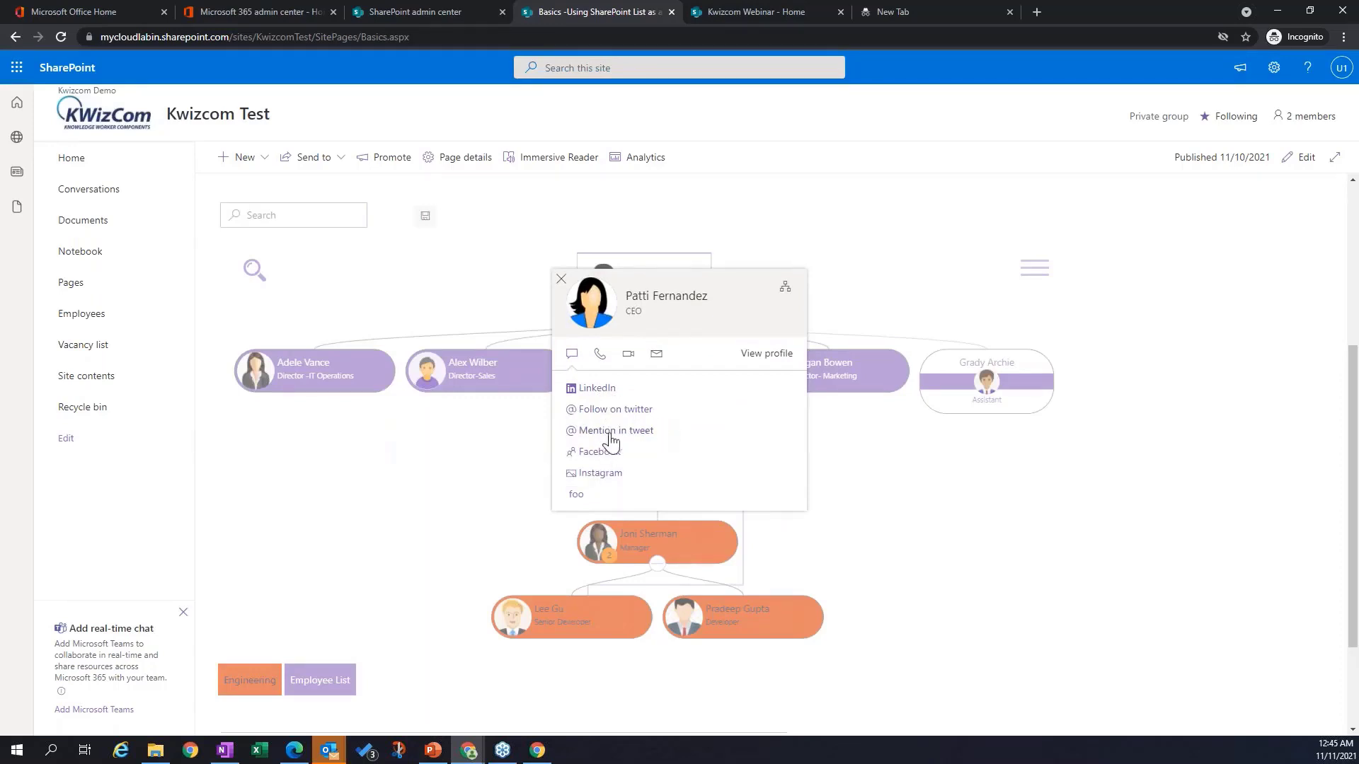
click(598, 355)
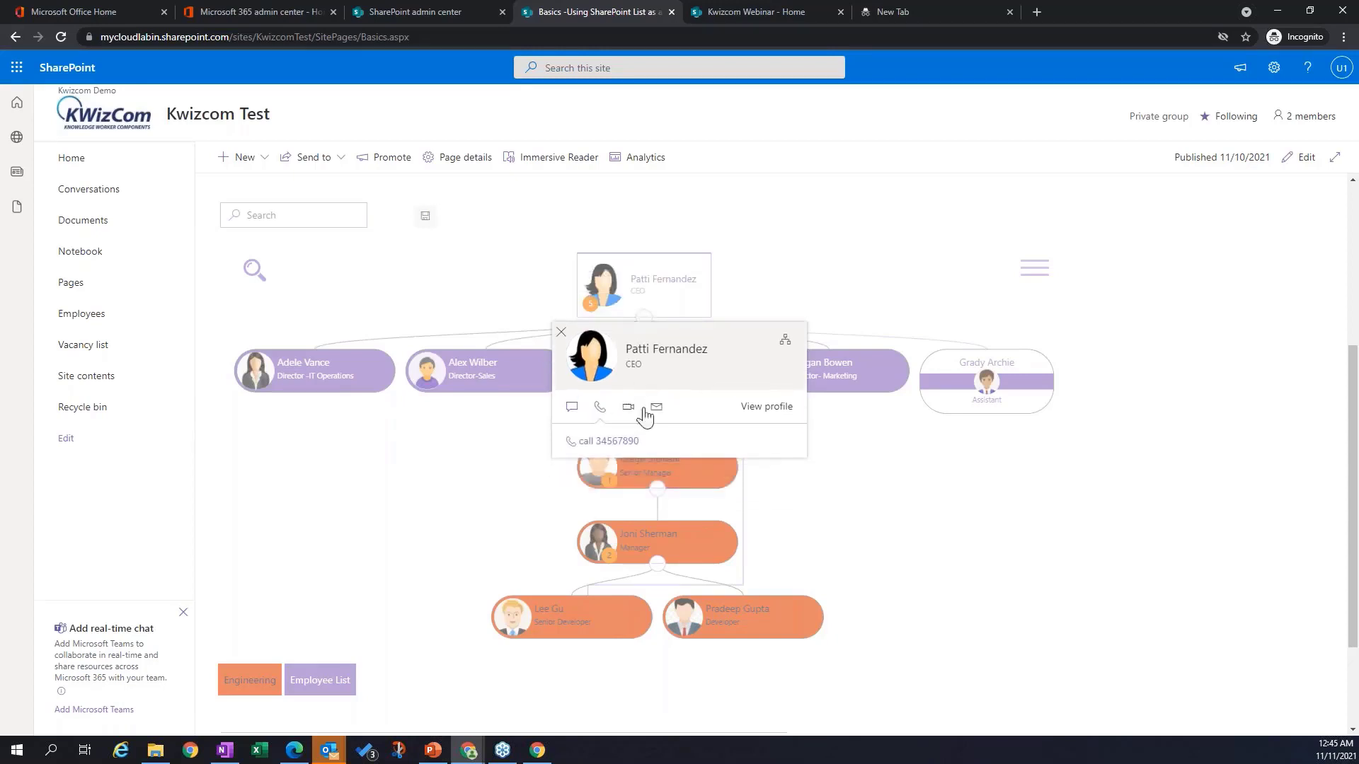
click(656, 410)
click(559, 332)
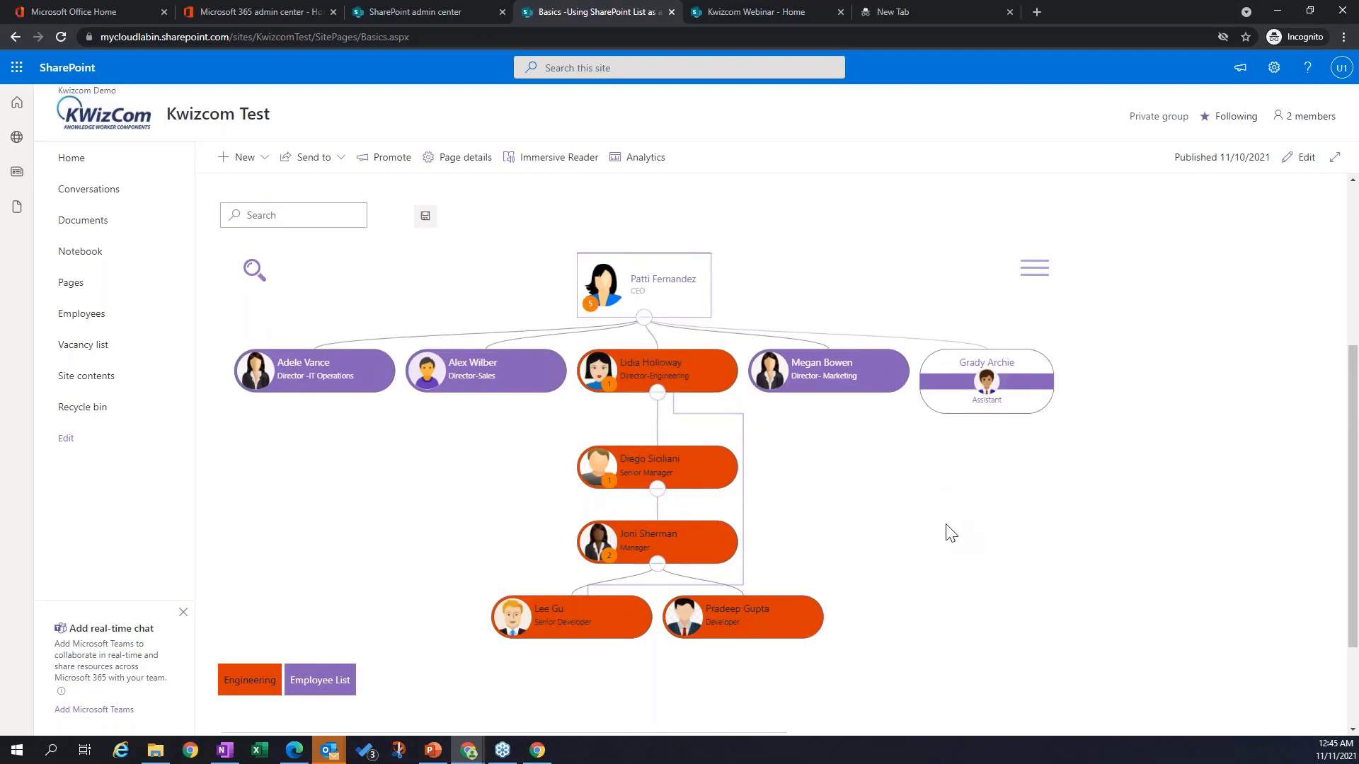
Step: Create a new page in the Kwizcom Webinar site and name it "SPO list as a data source"
scroll(951, 532, down, 1)
click(784, 8)
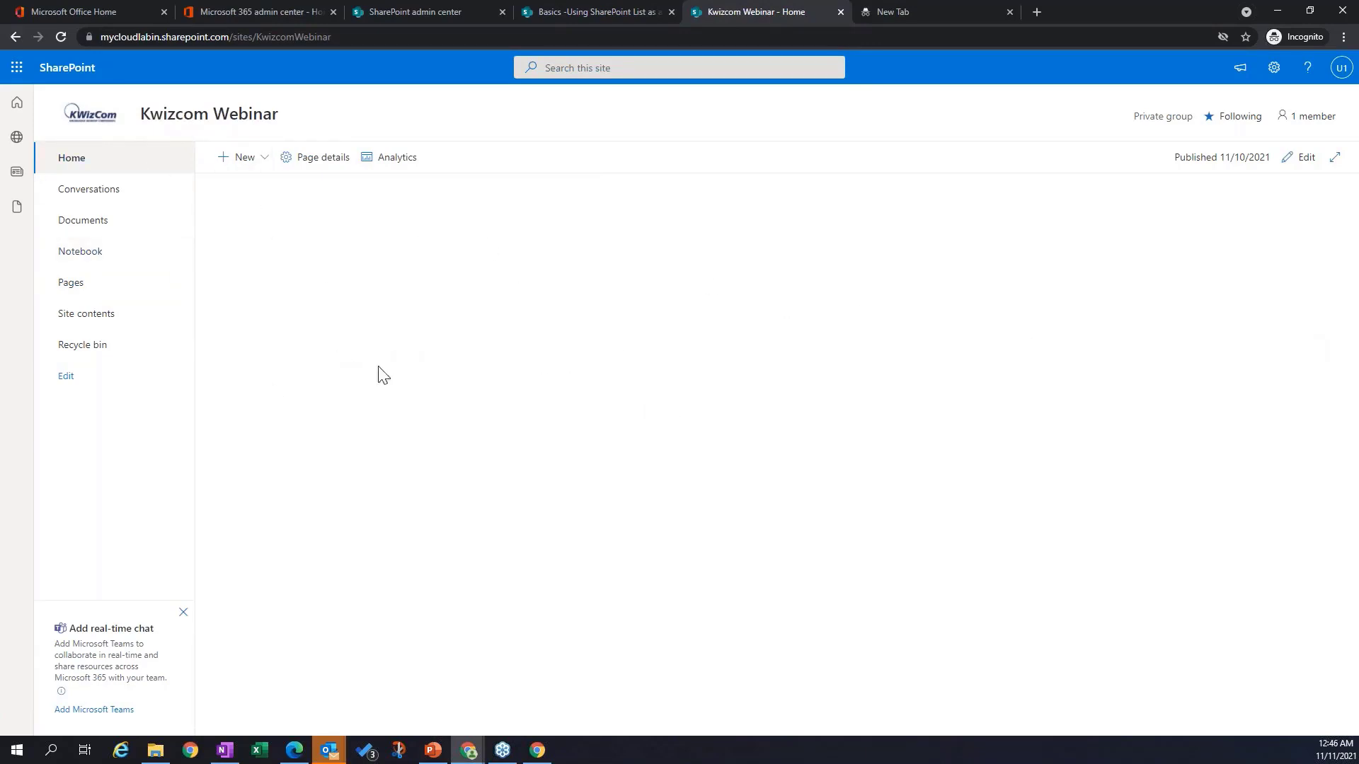
click(262, 165)
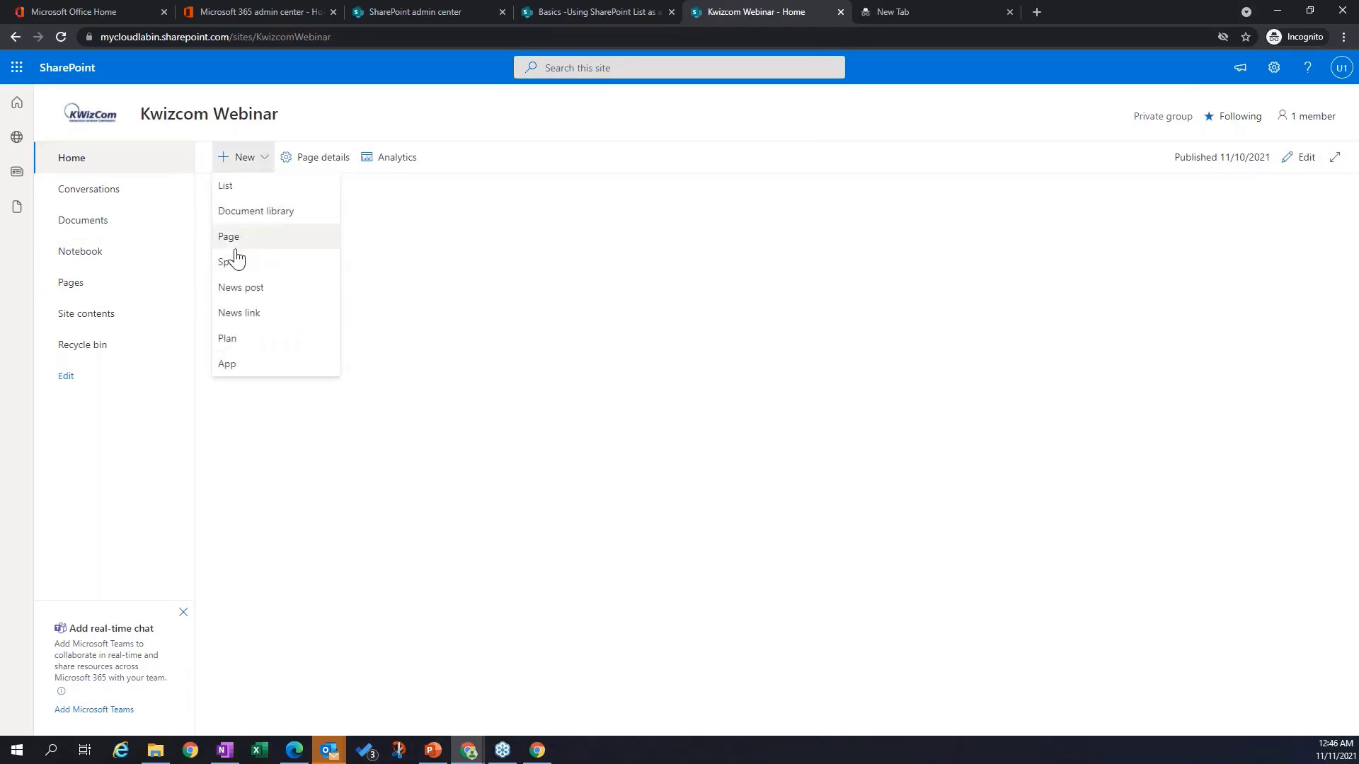
click(263, 239)
click(184, 268)
click(1207, 700)
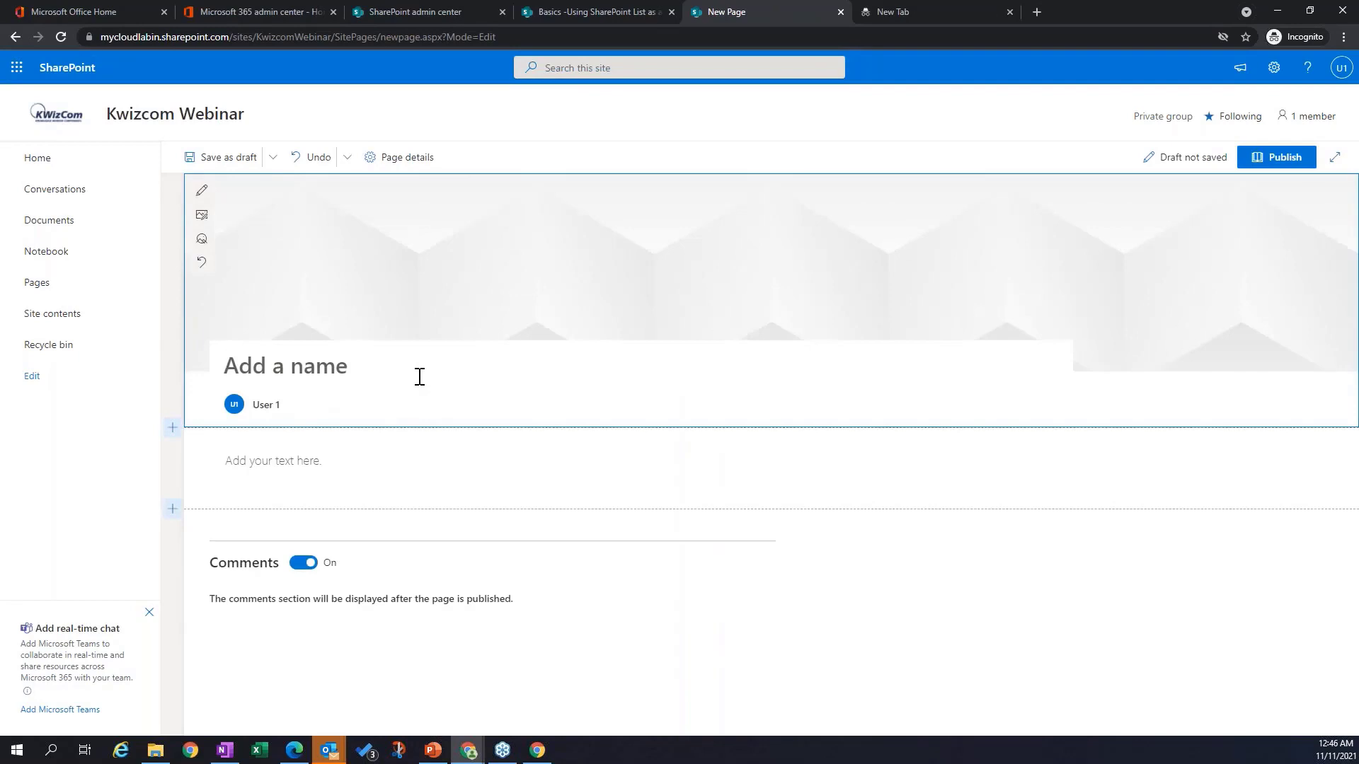
text(SPO list as a data source)
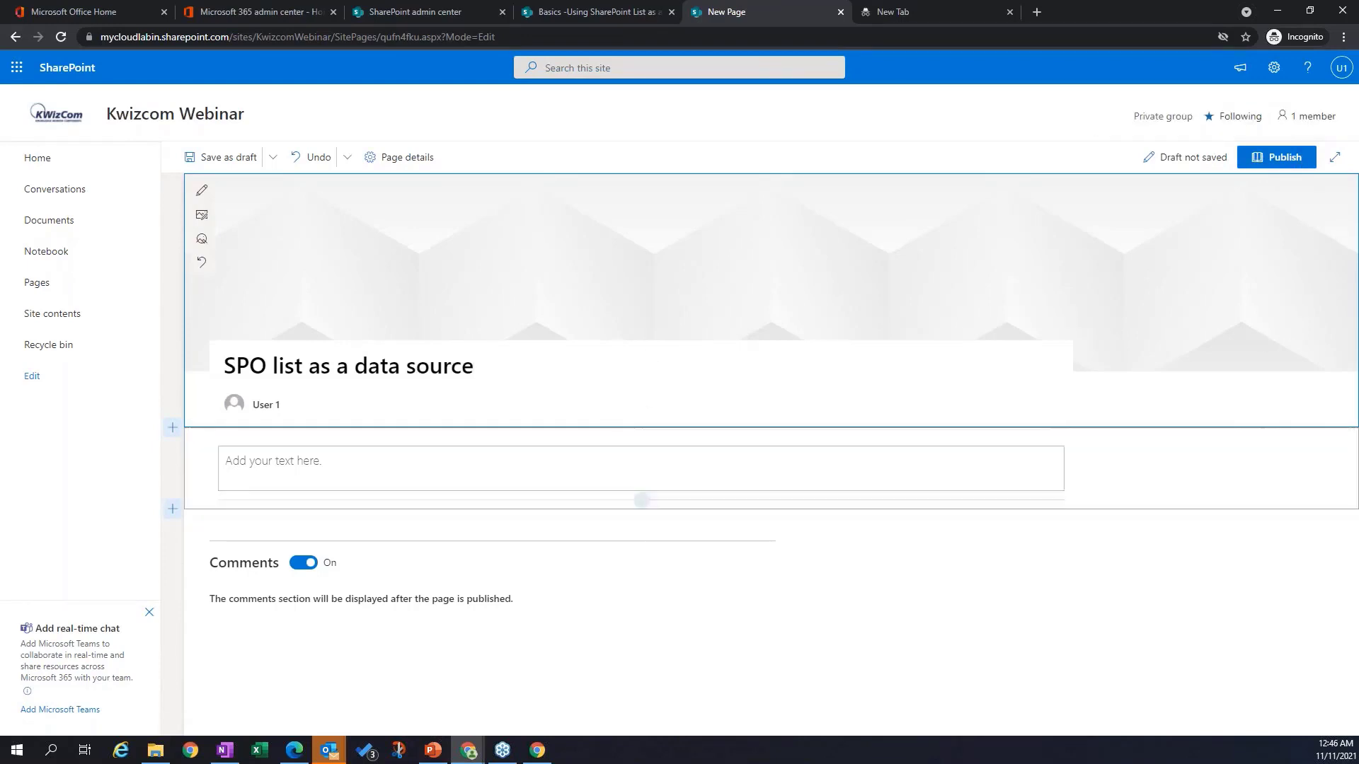
Step: Add KWizCom's Org.Chart web part below the text area and open its data source configuration
click(640, 500)
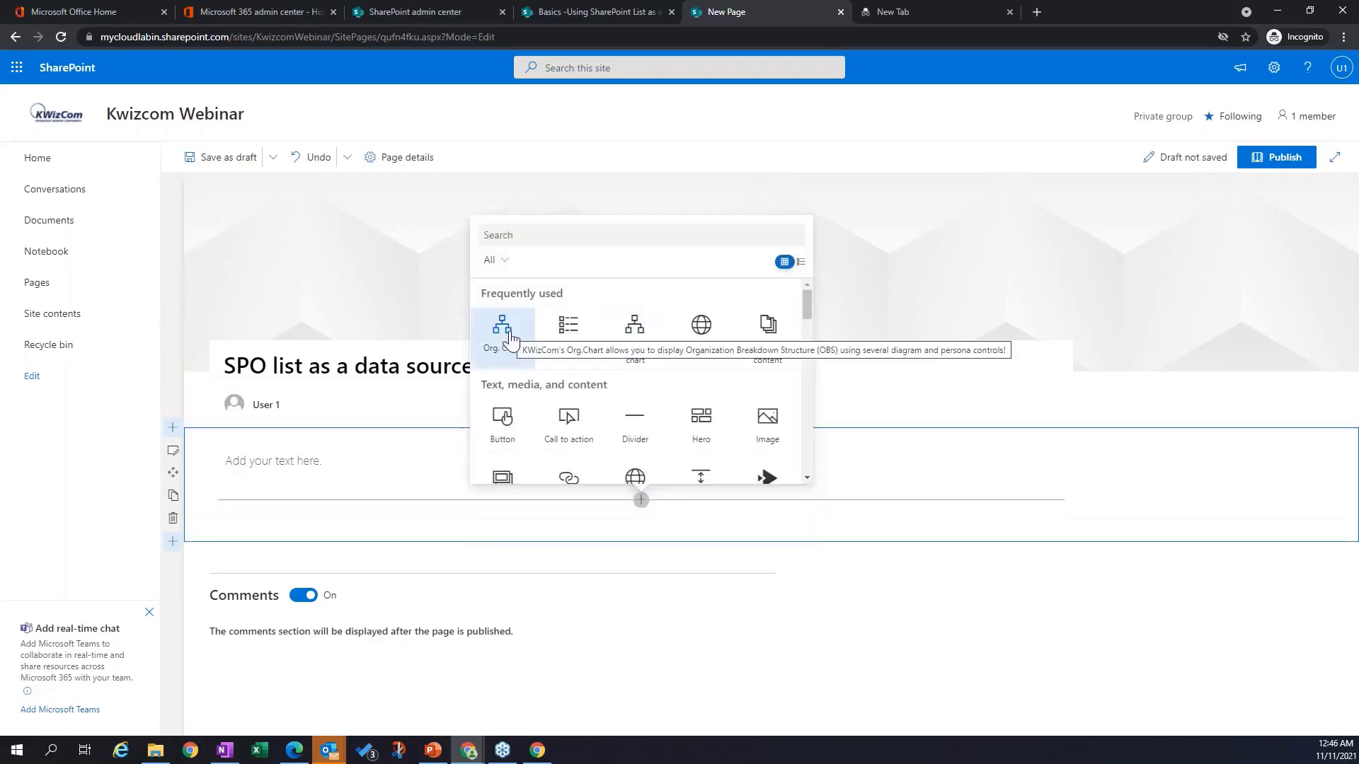
click(502, 332)
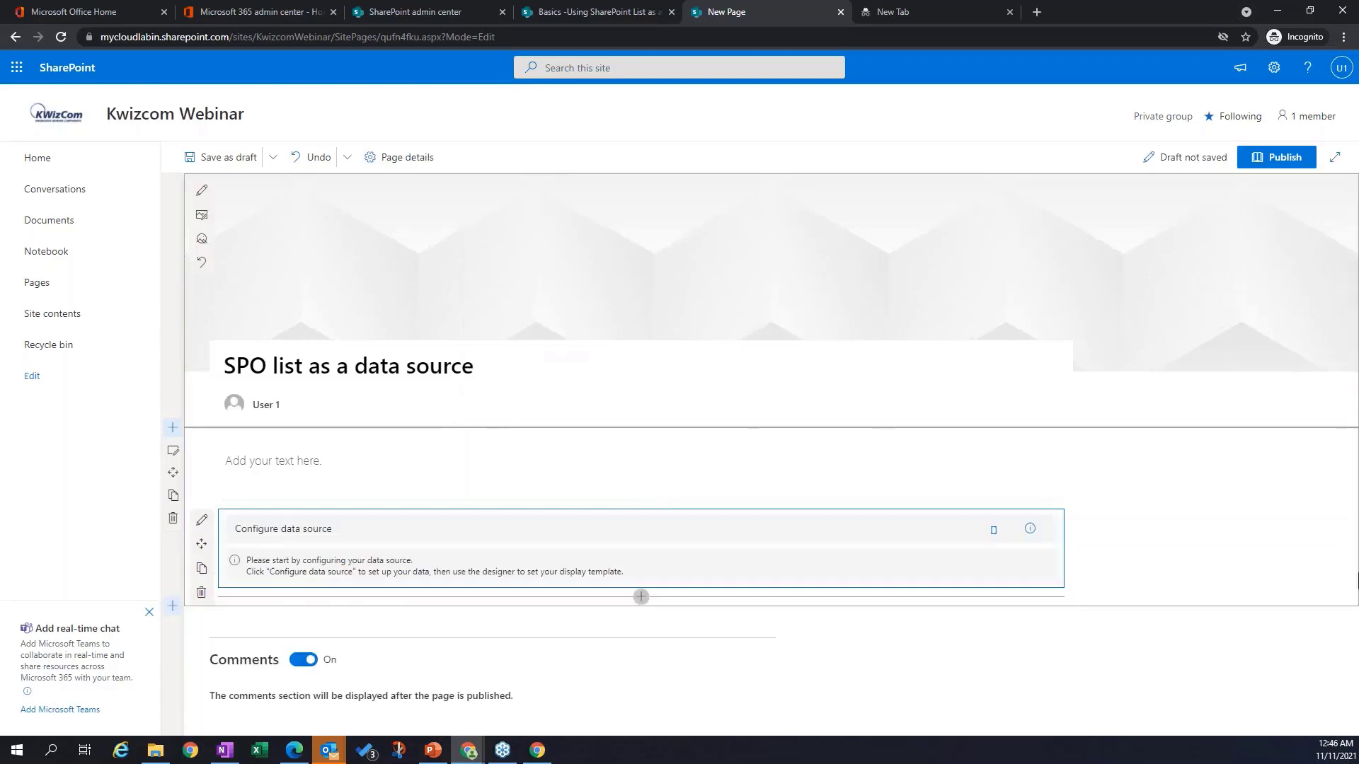
click(272, 536)
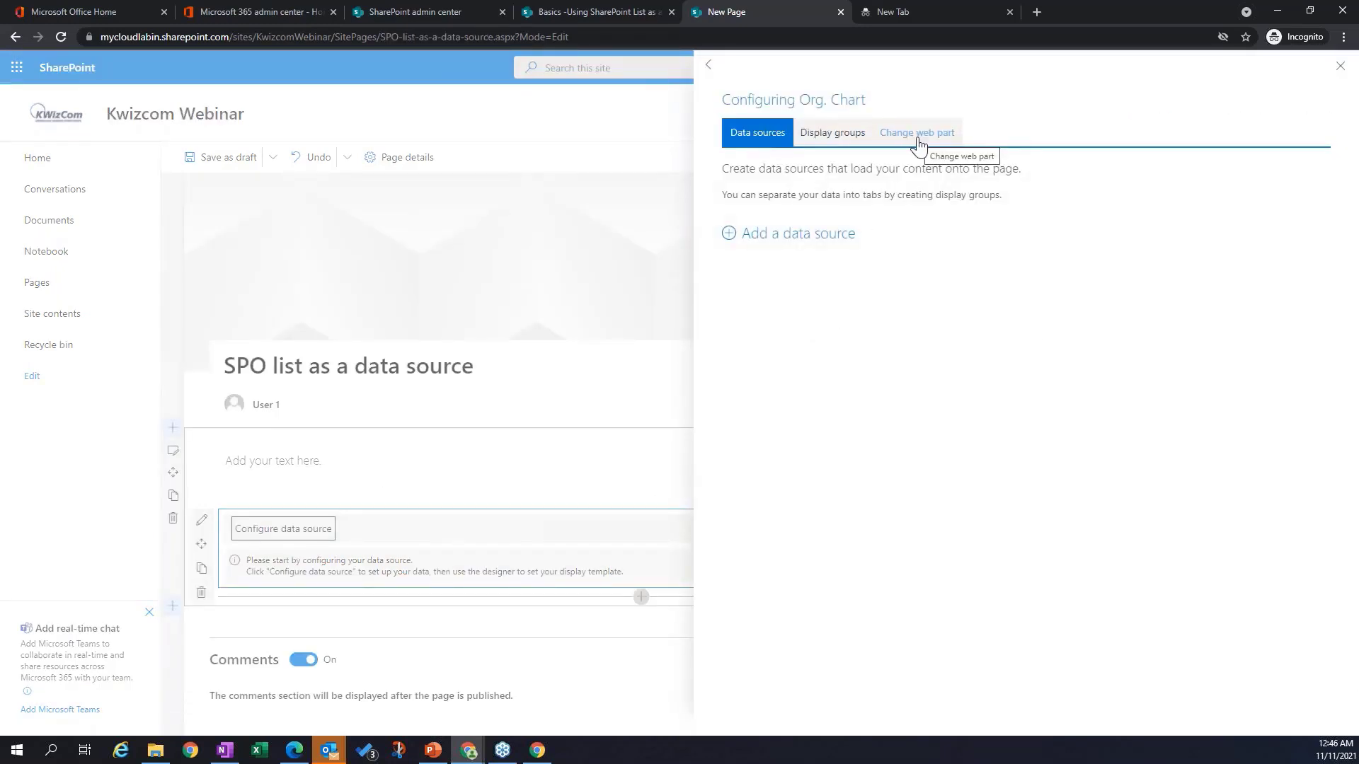
Step: Add a data source named "Employee list" and set its type to SharePoint List
click(732, 237)
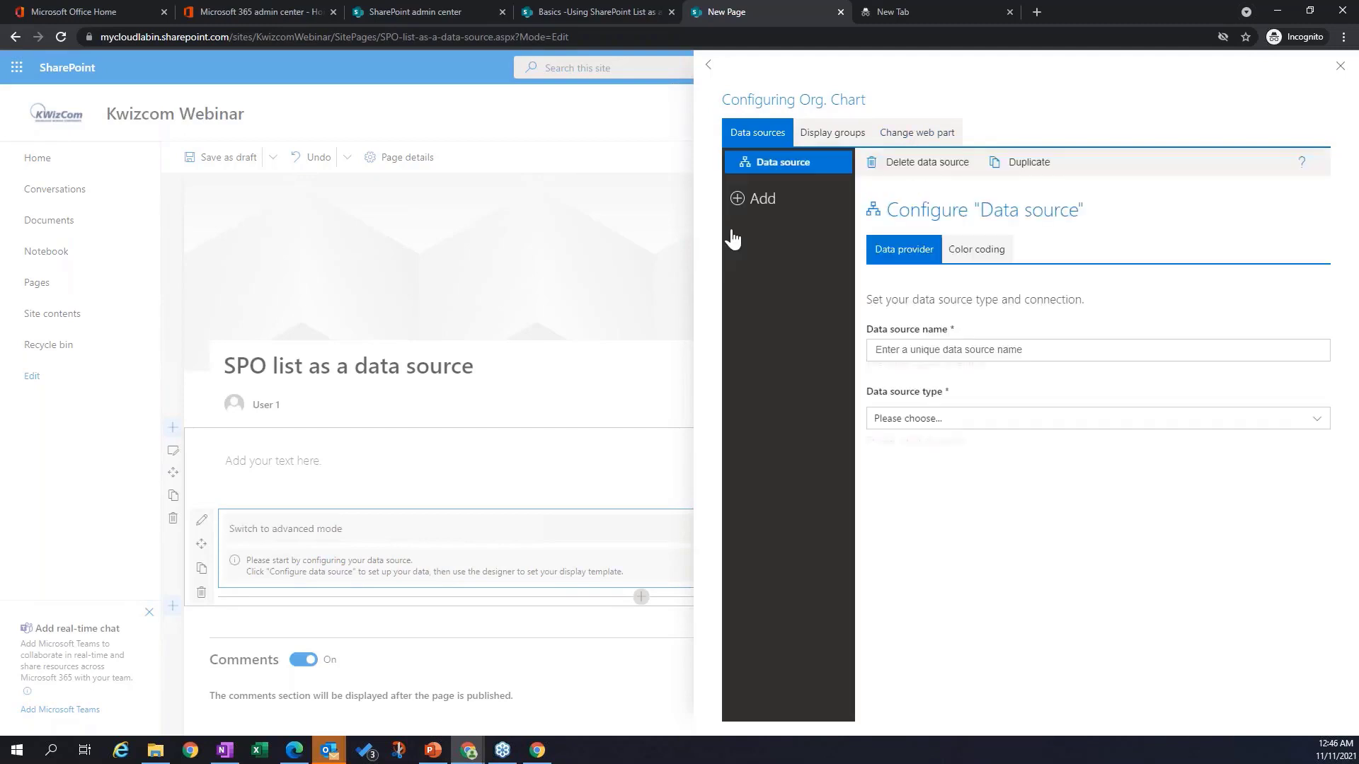
click(922, 352)
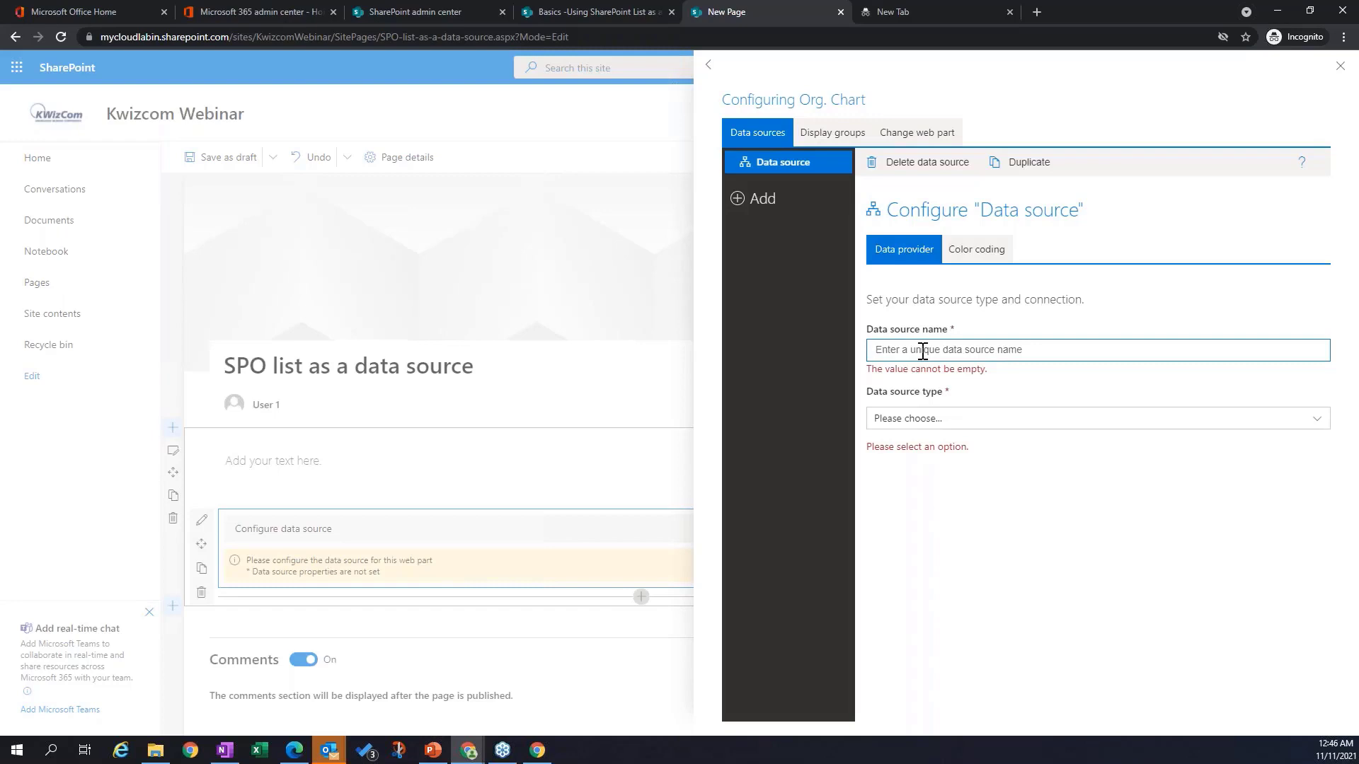
text(Employee list)
click(1278, 425)
click(1280, 415)
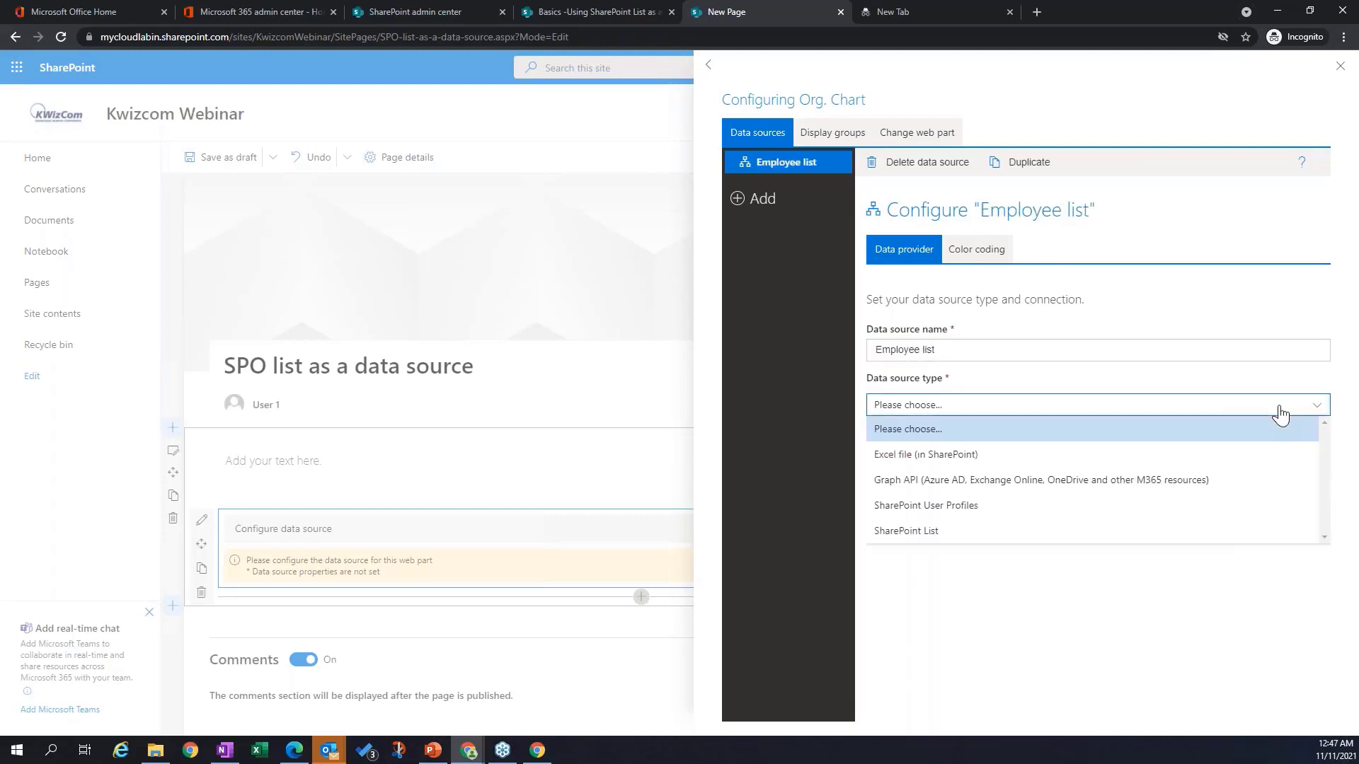
click(936, 532)
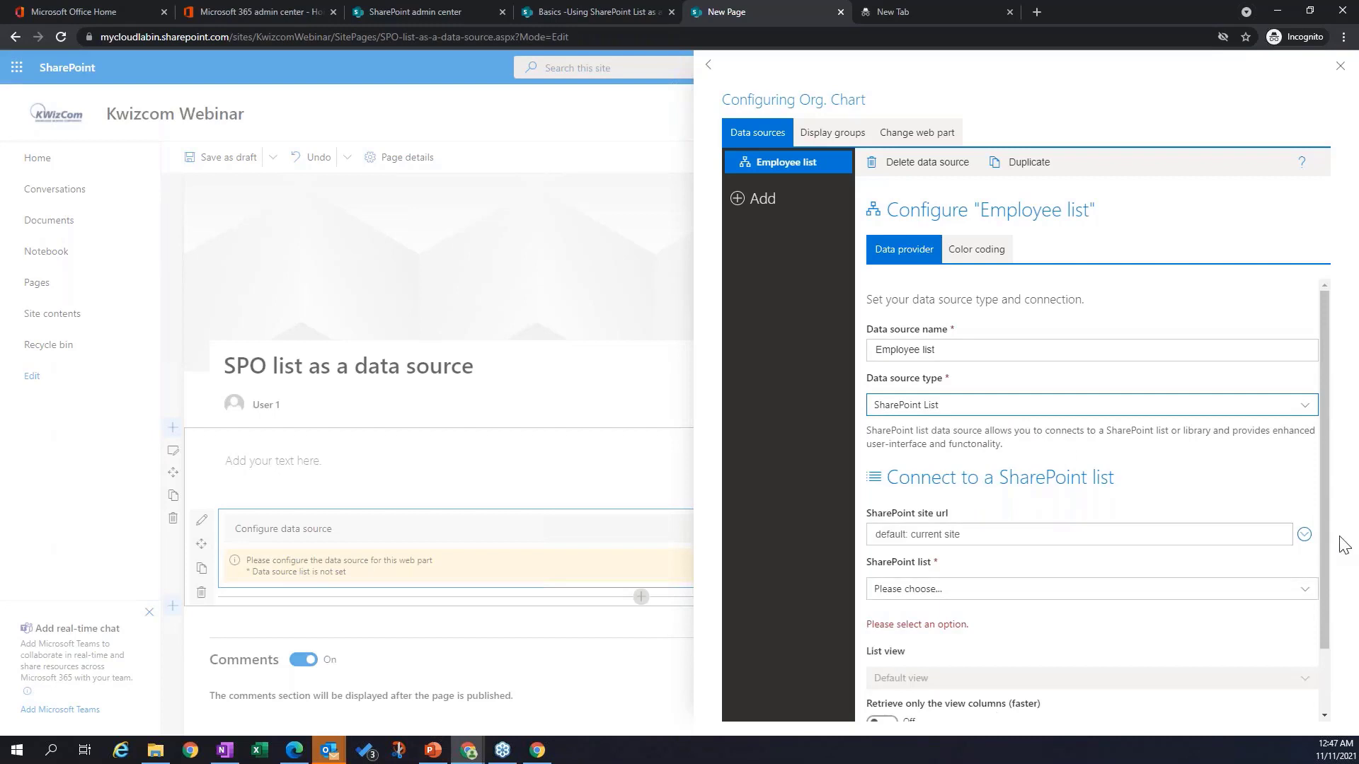
drag(1324, 494, 1324, 572)
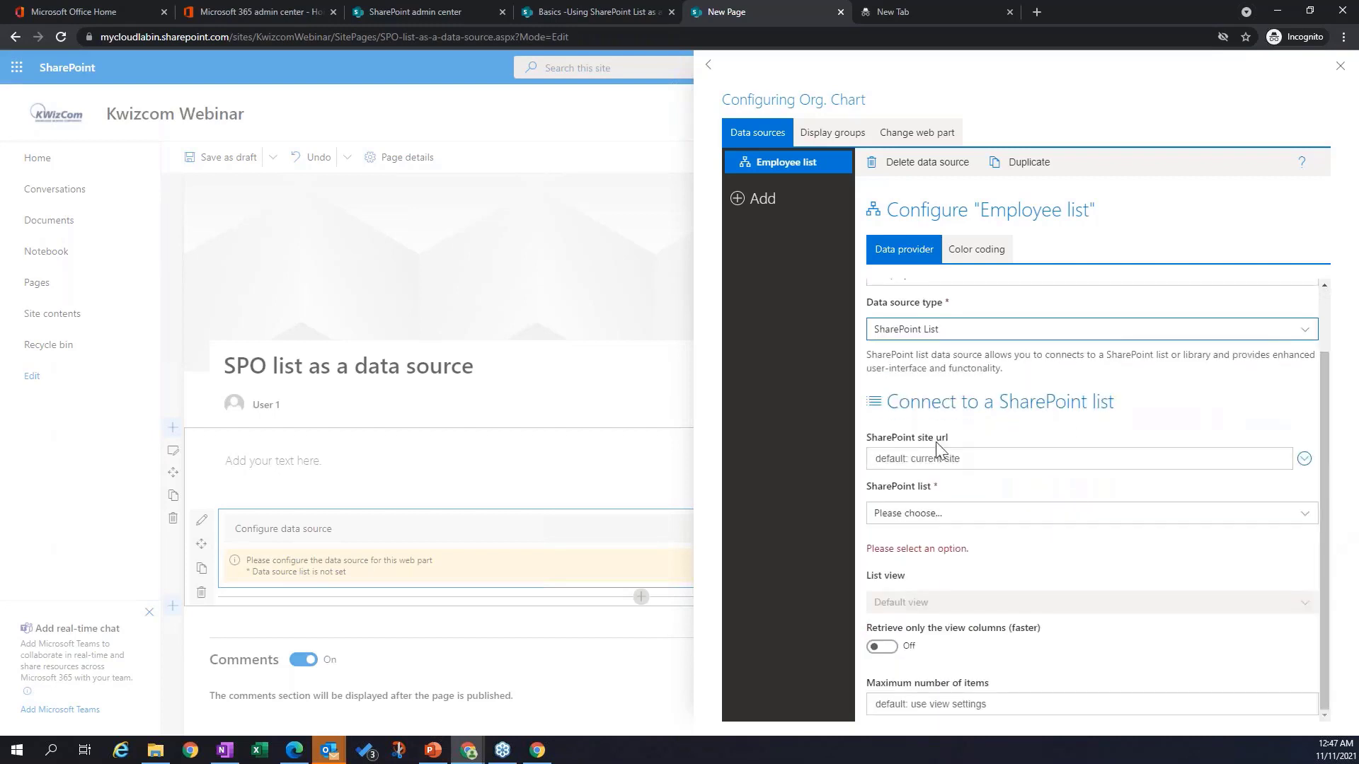
click(1301, 461)
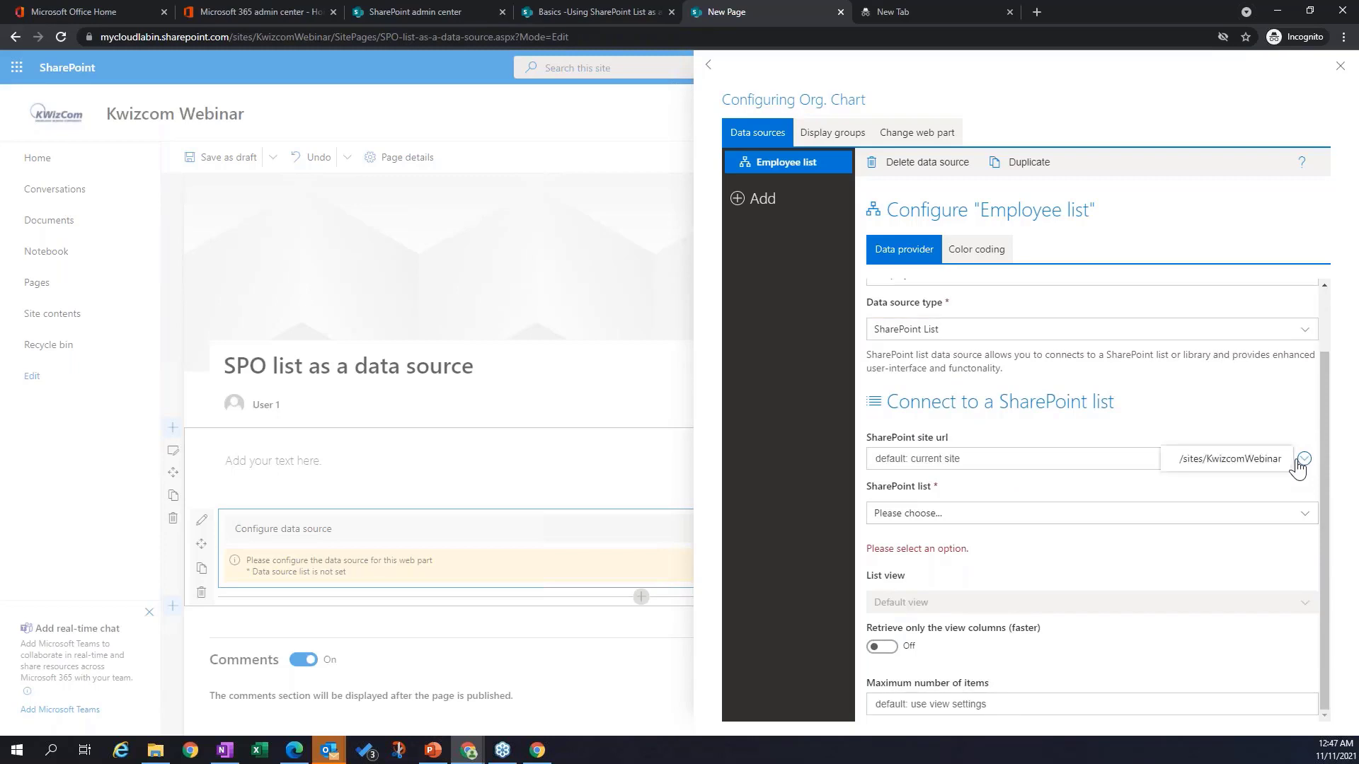
click(949, 459)
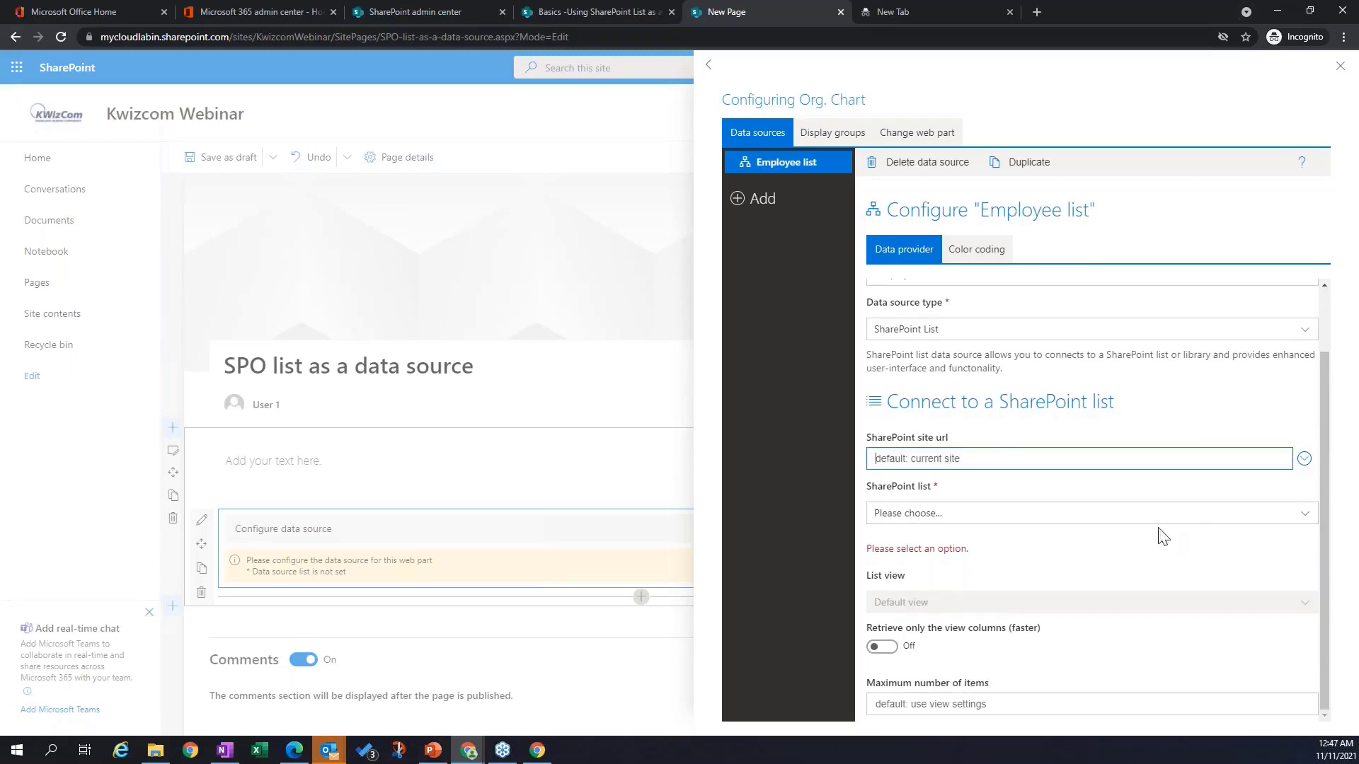
click(603, 11)
click(100, 316)
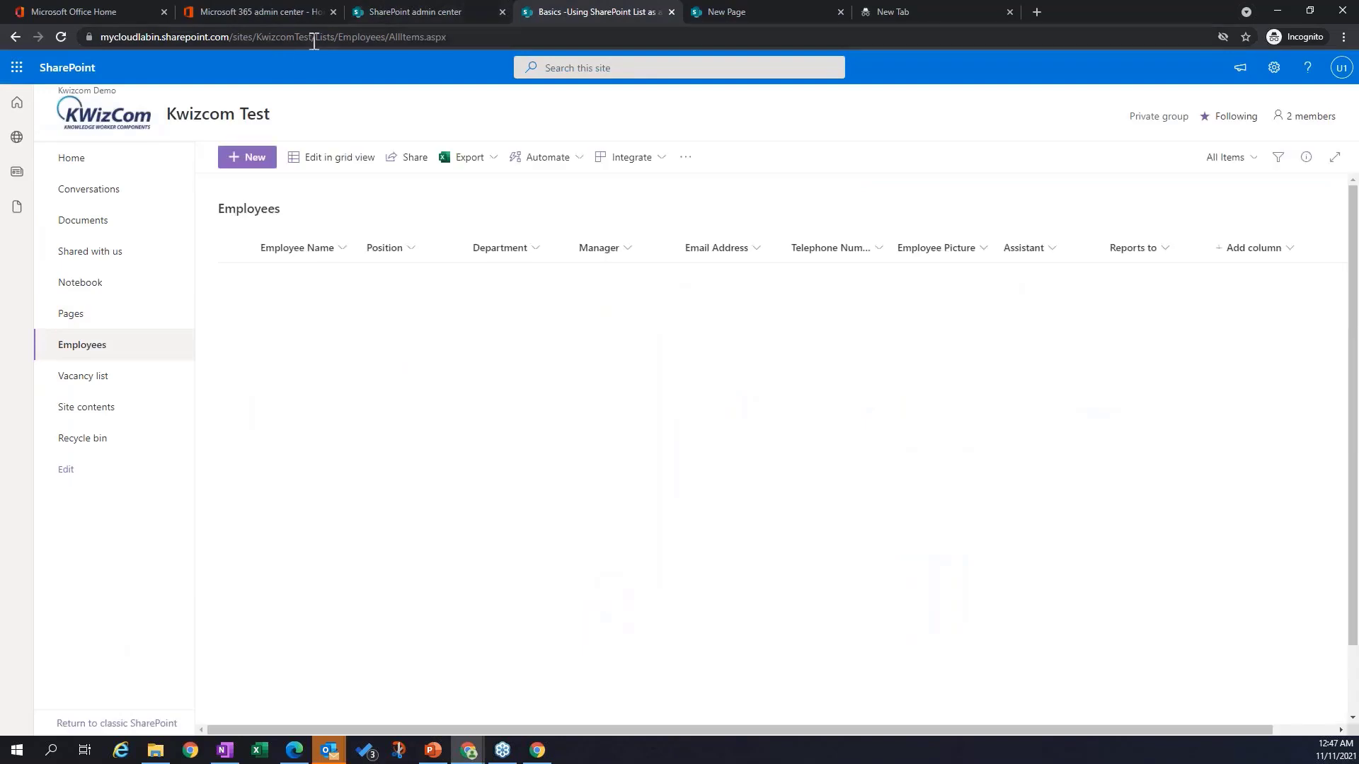
drag(312, 36, 96, 37)
key(ctrl+c)
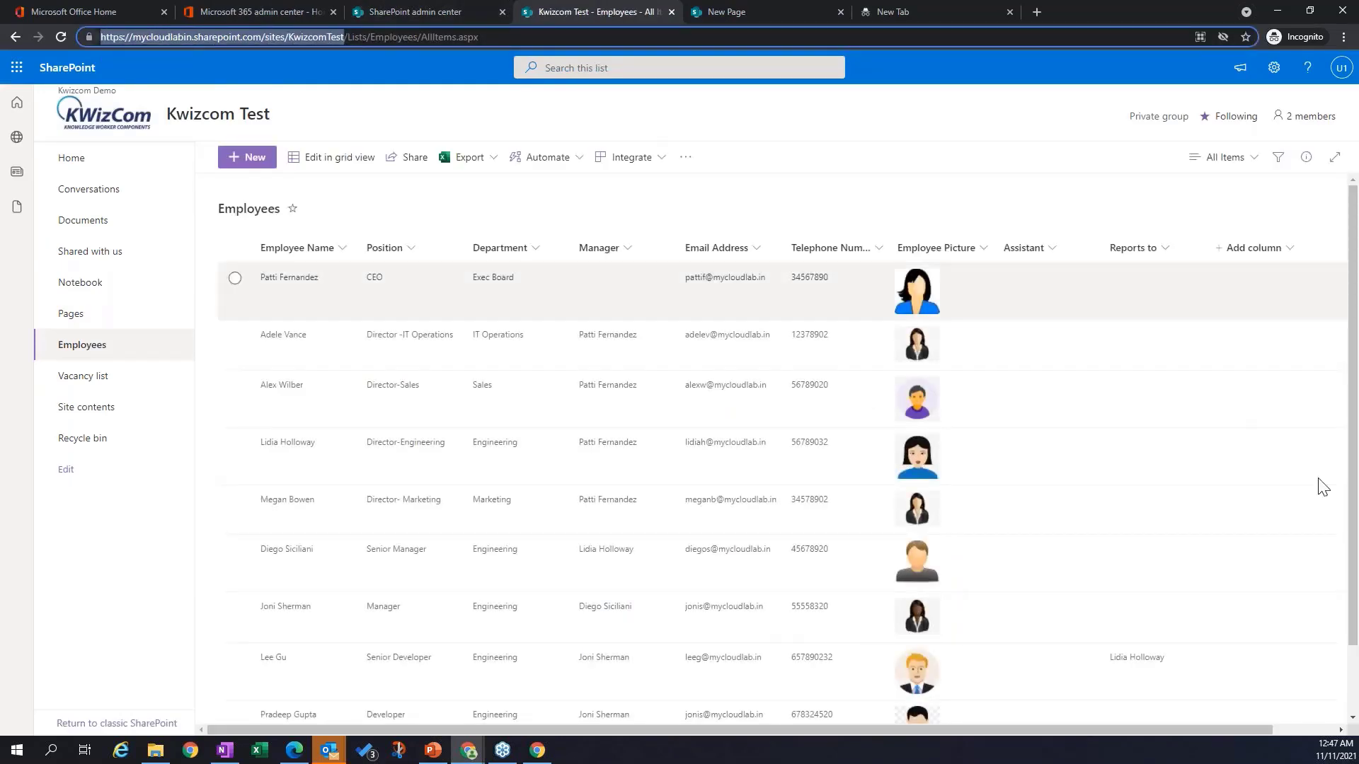
click(796, 13)
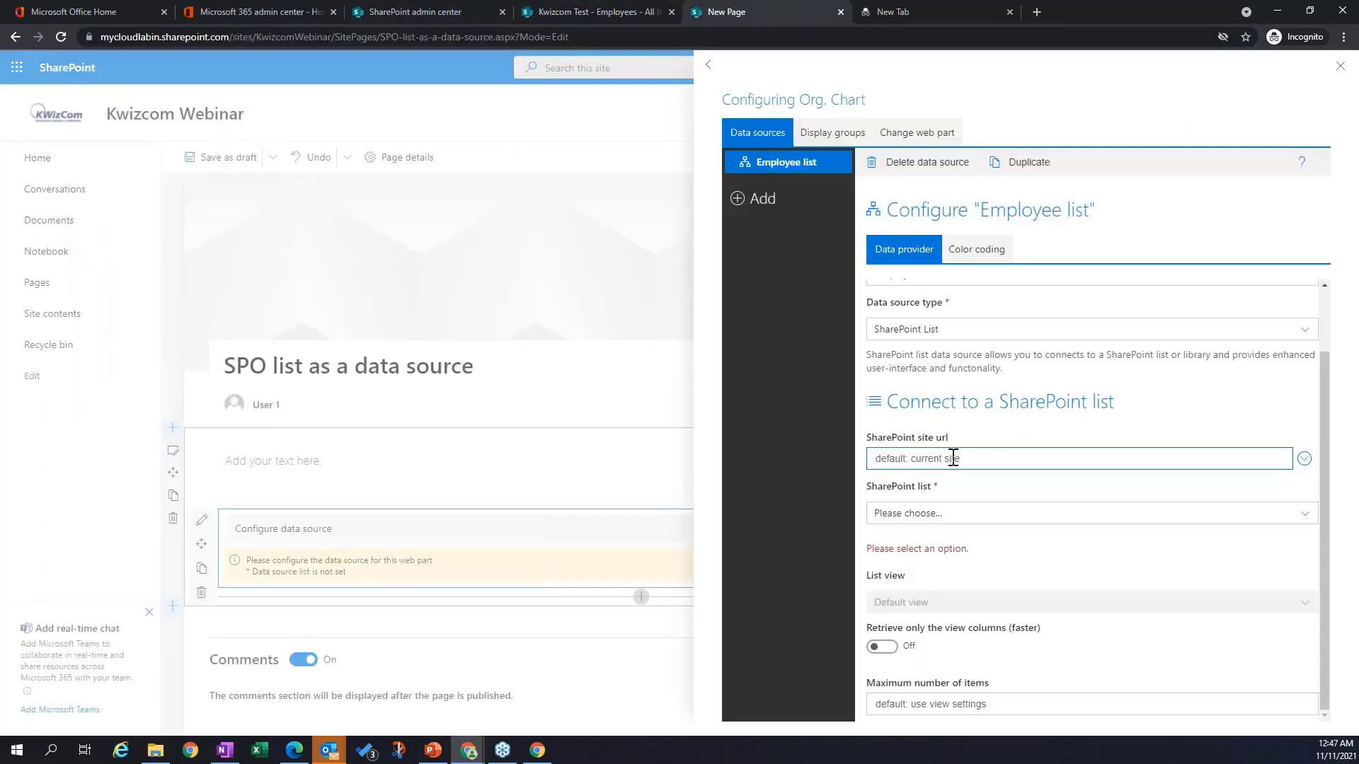
key(ctrl+v)
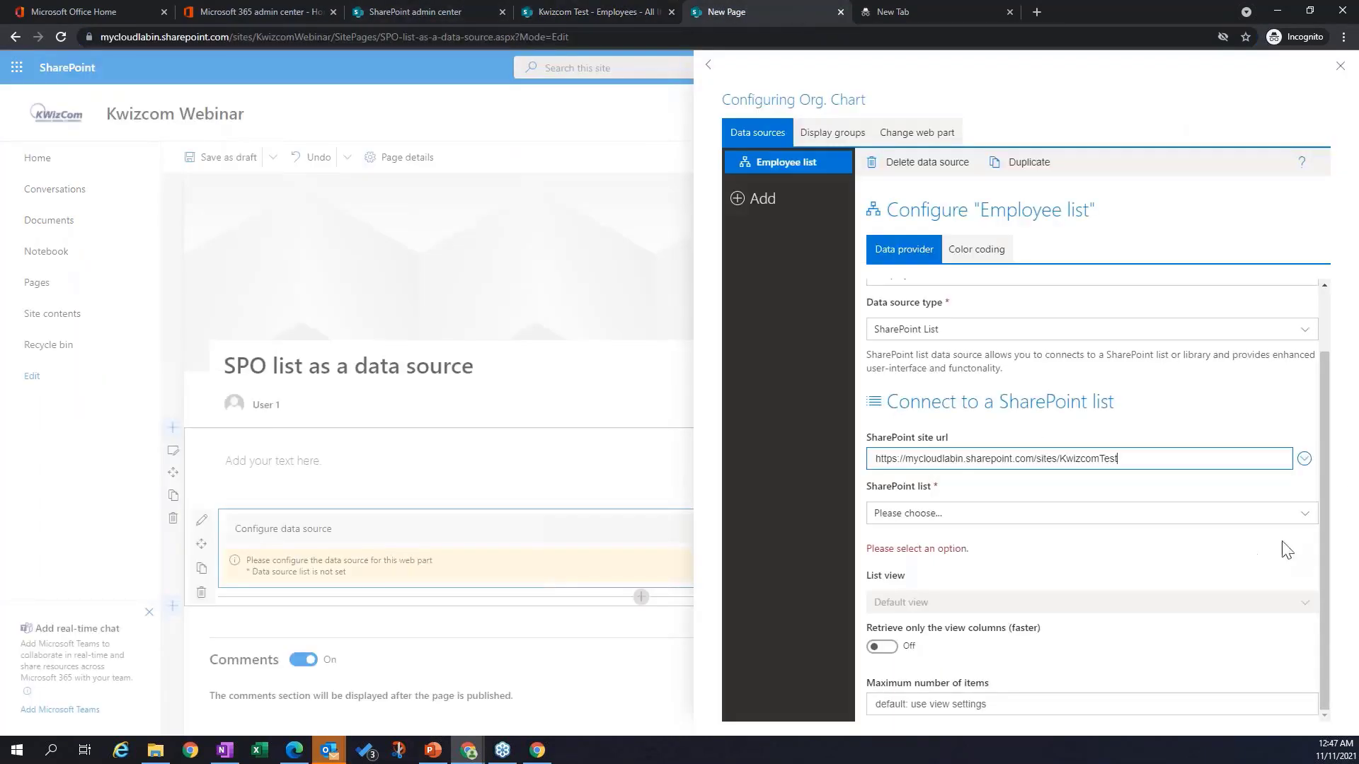
Step: Choose Employees as the SharePoint list for the data source
click(1298, 516)
click(1298, 524)
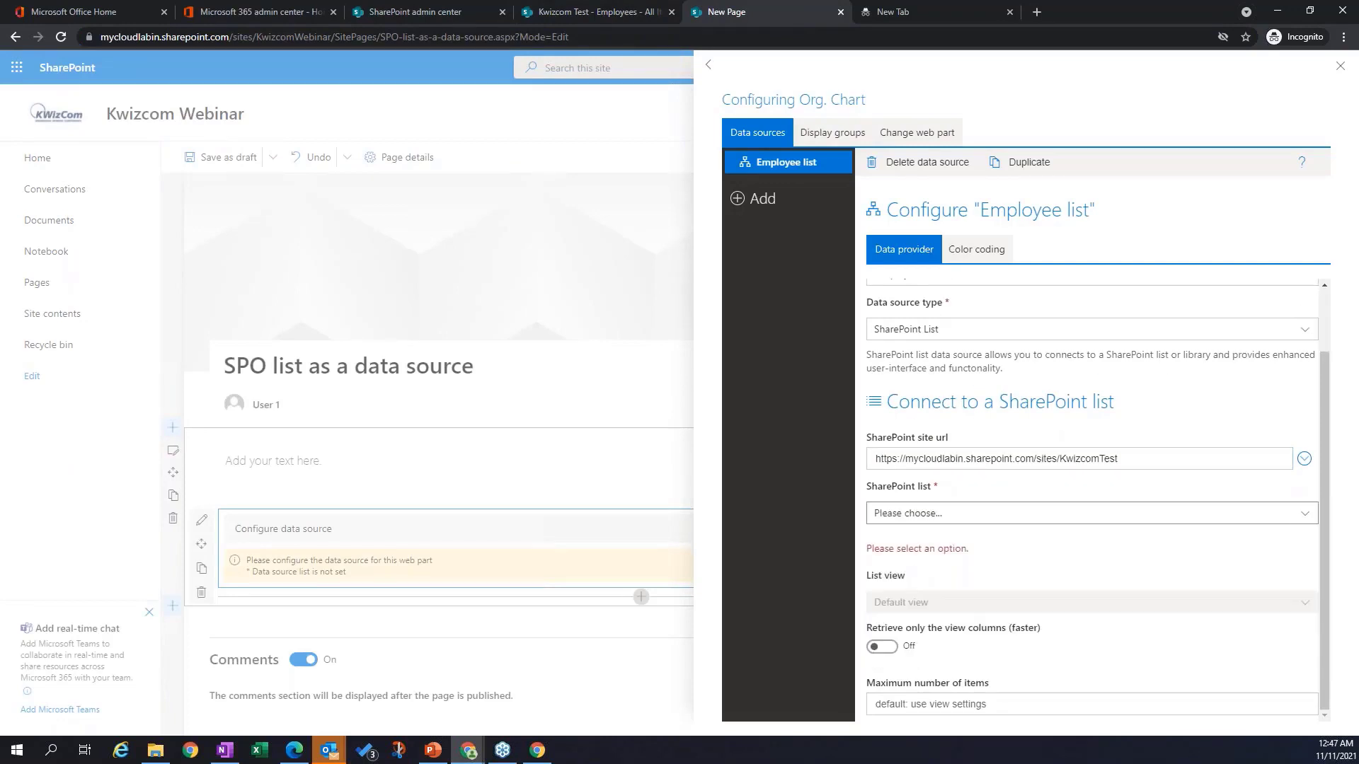
click(1299, 518)
scroll(1016, 630, down, 3)
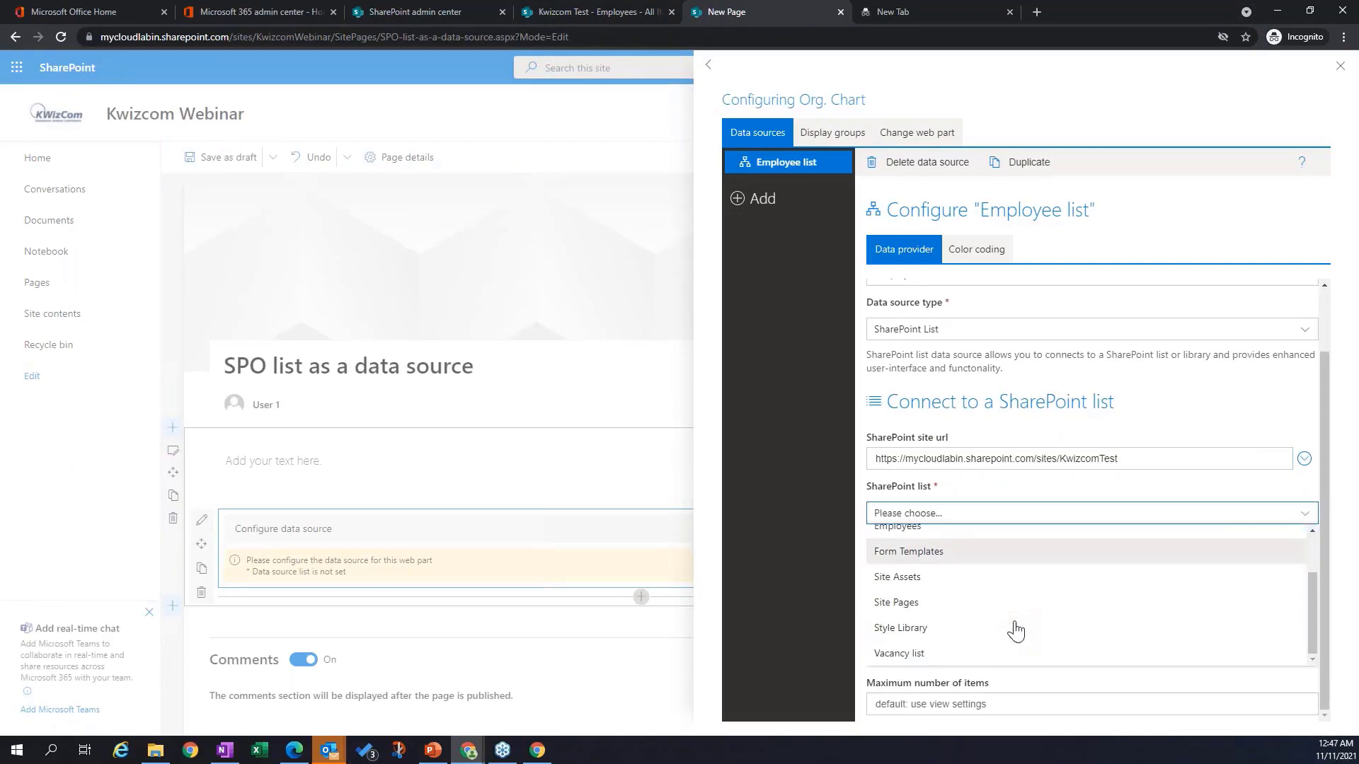
click(912, 536)
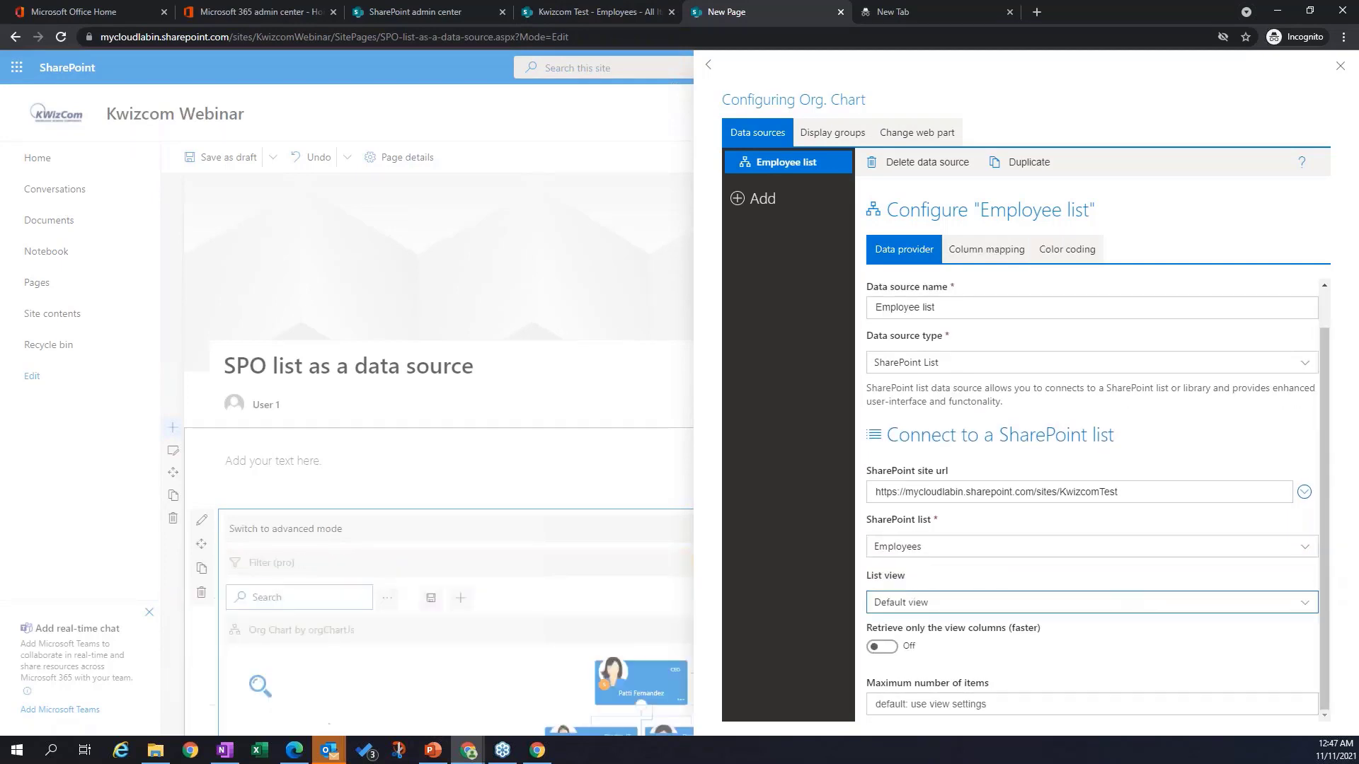
Step: Review the data source's column mapping and map the Reports to field to the "Reports to" column
click(987, 255)
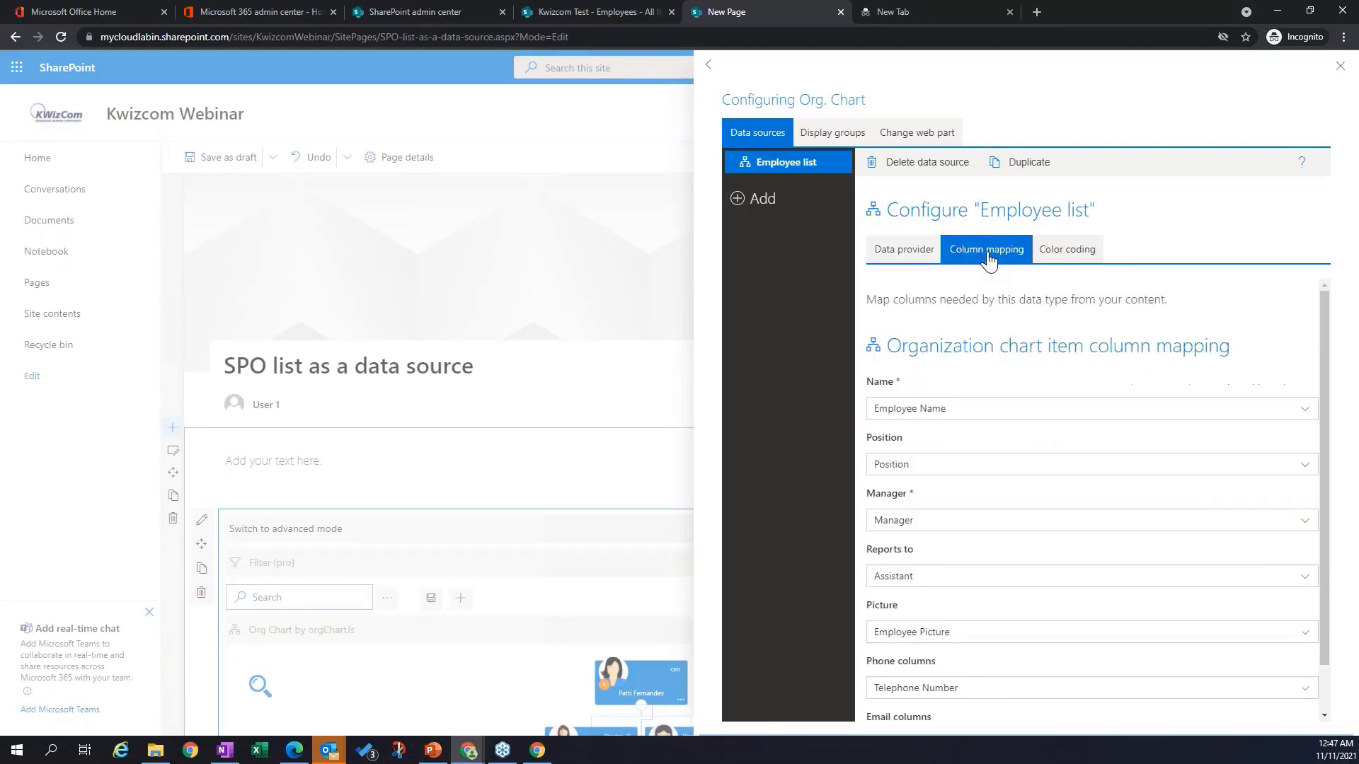
scroll(1192, 491, down, 1)
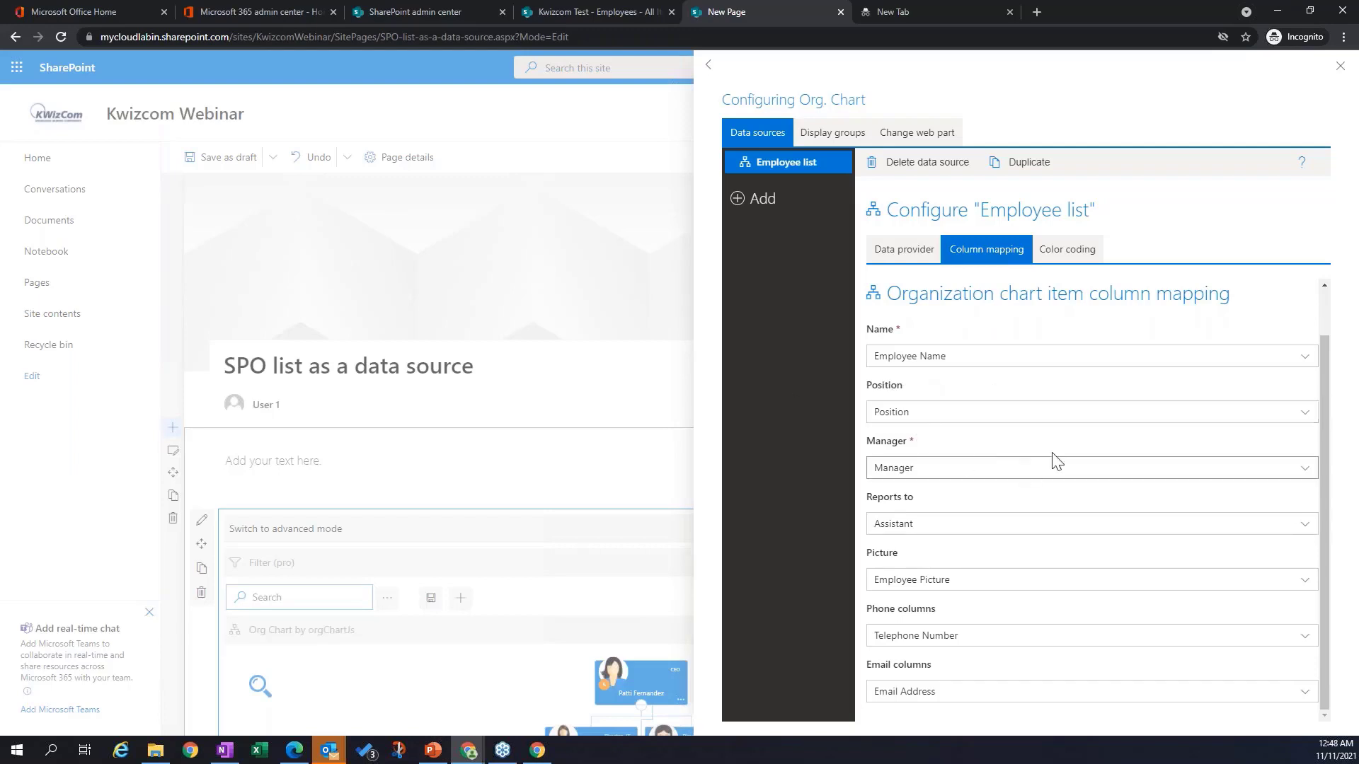
click(1304, 532)
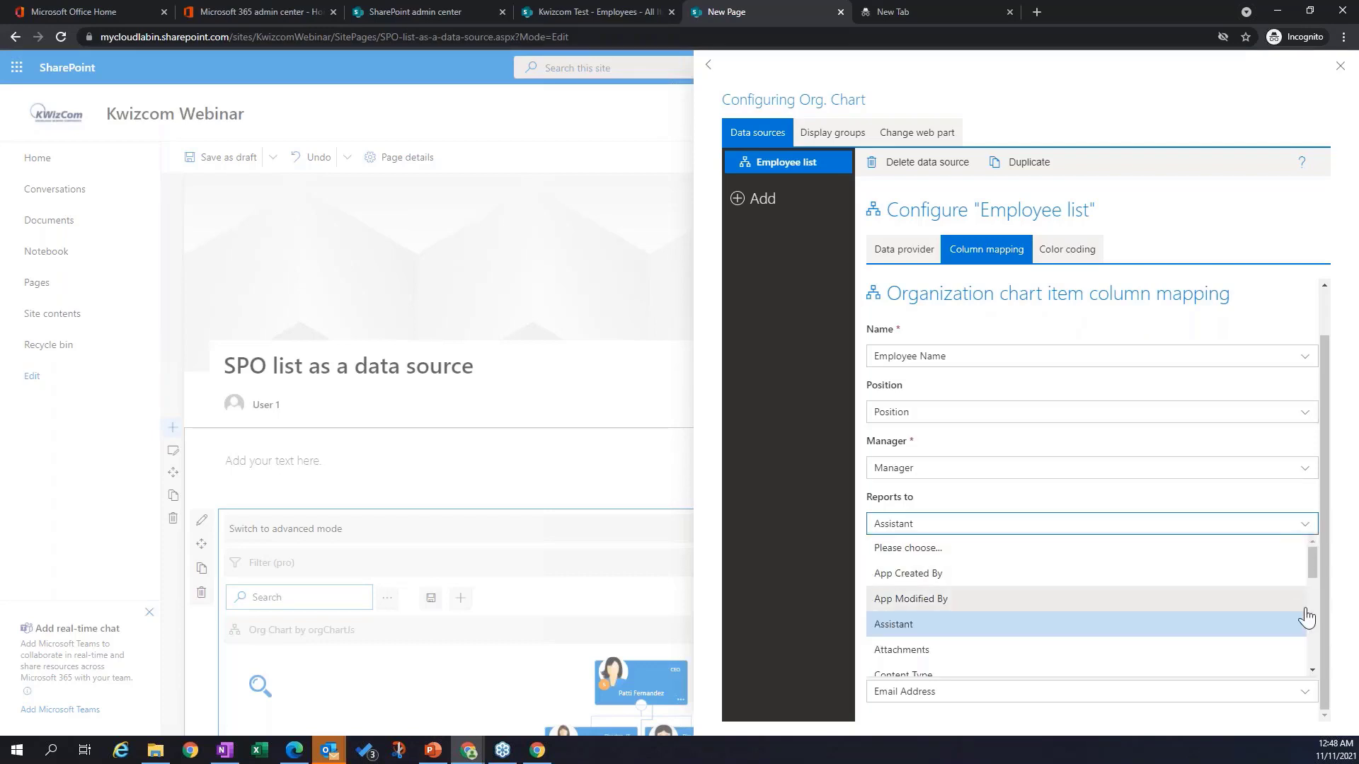
drag(1310, 571, 1296, 654)
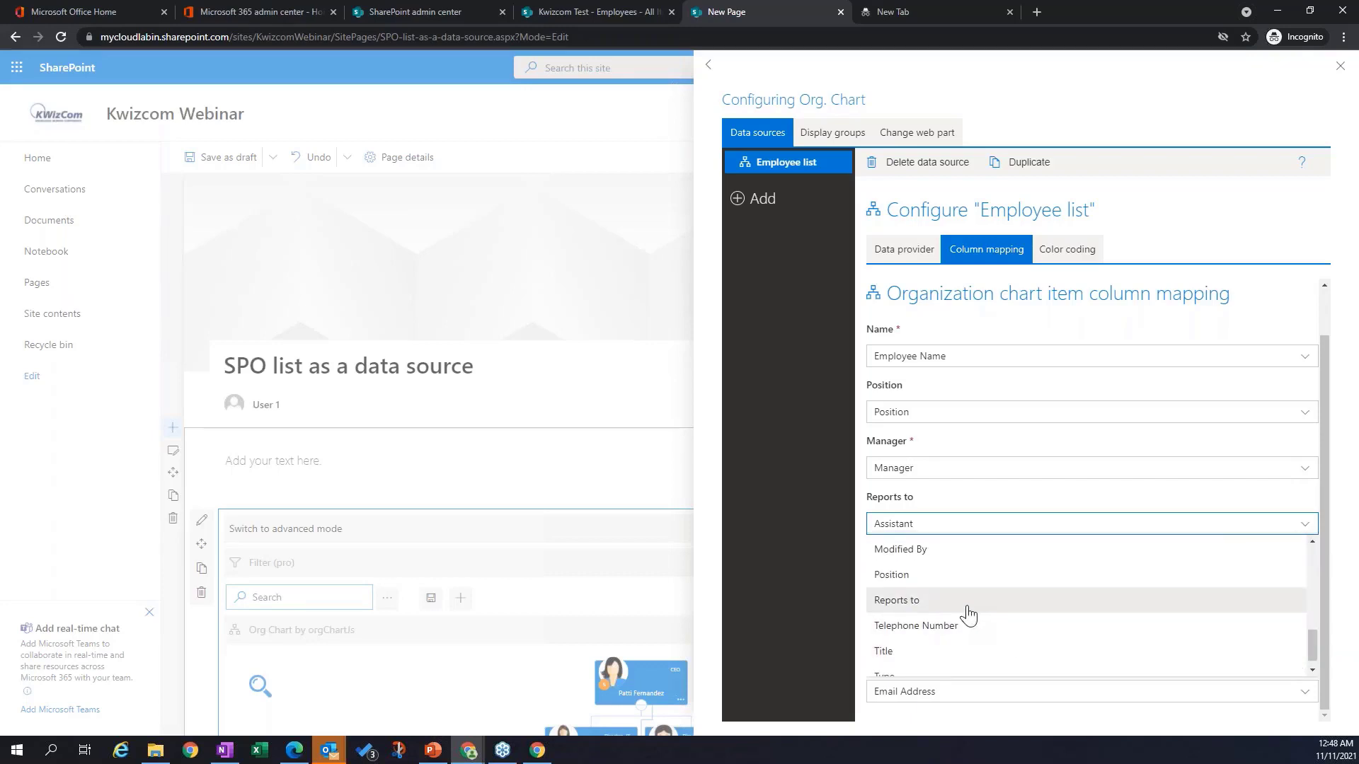
click(991, 600)
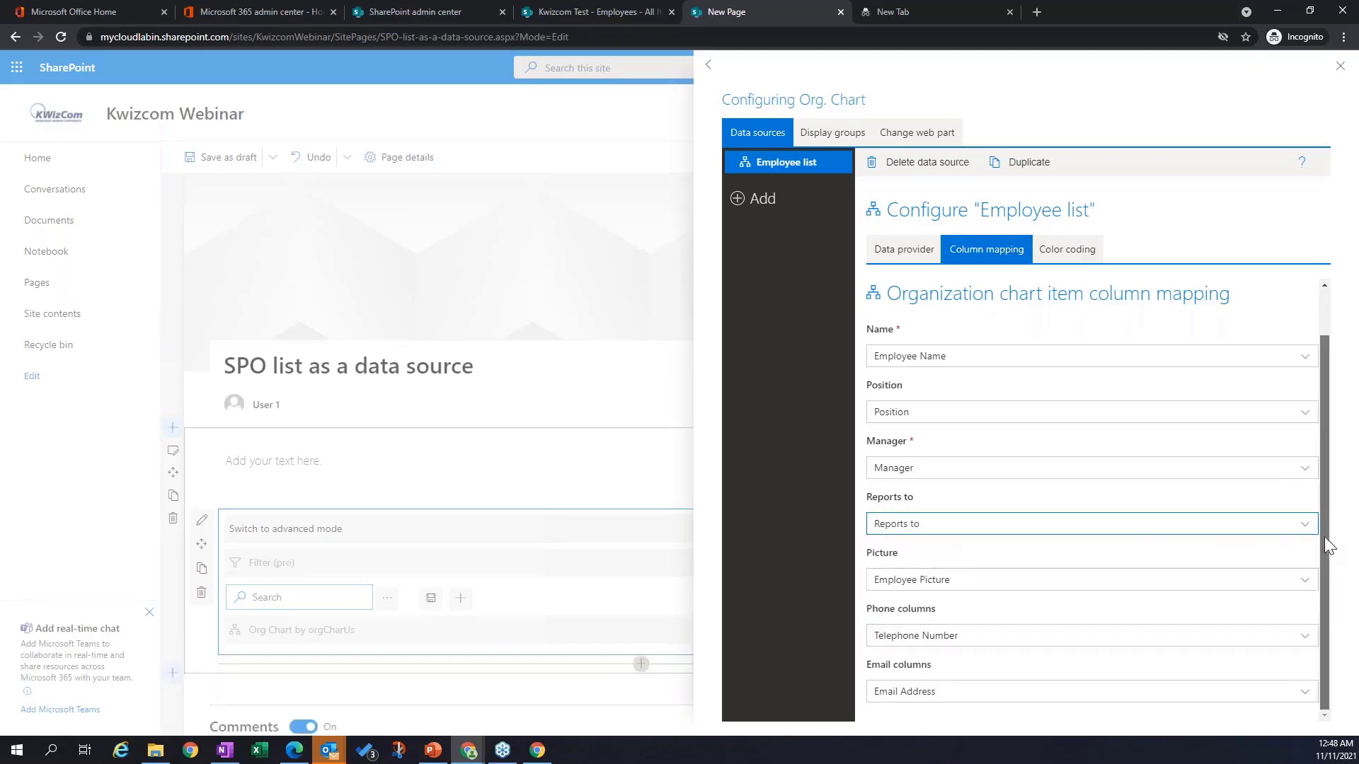
Step: Review the data source's color coding, column mapping and data provider settings, and close the configuration
click(1065, 254)
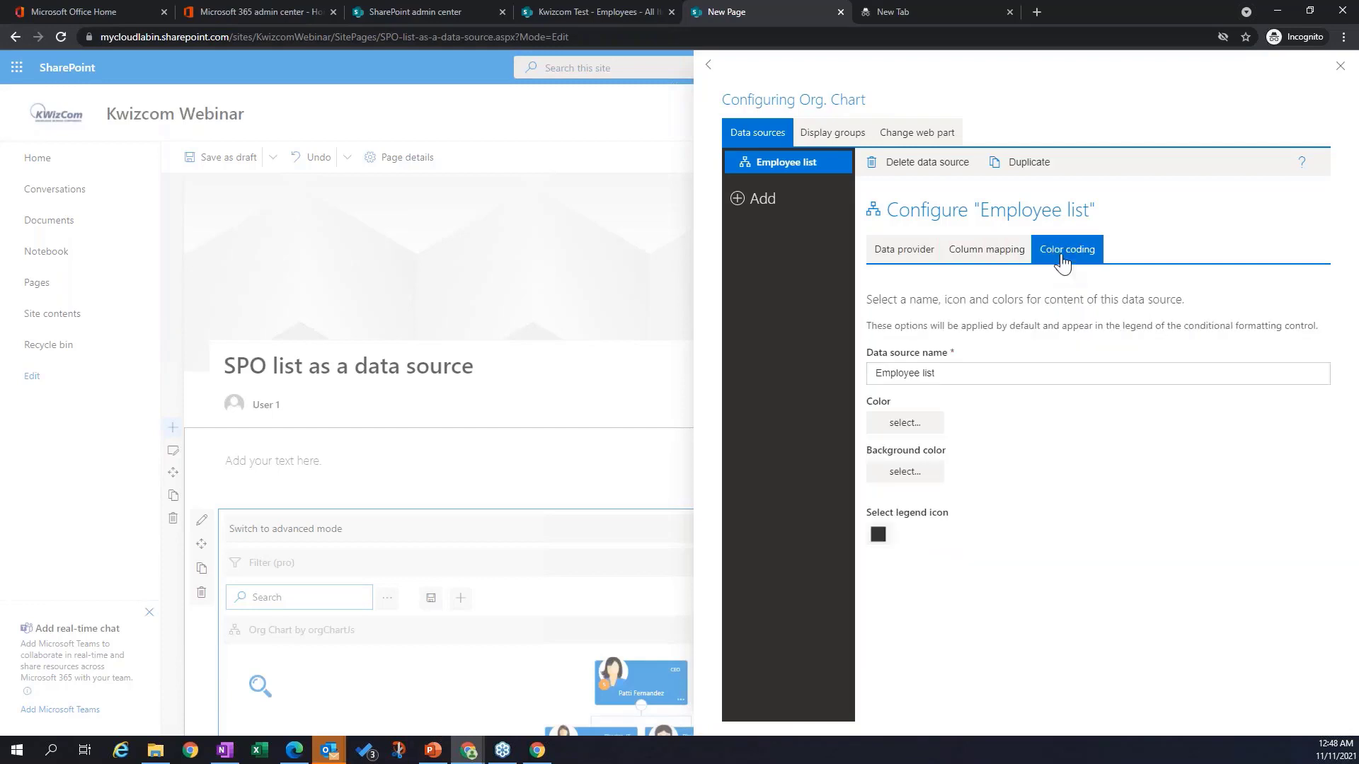
click(993, 259)
click(884, 259)
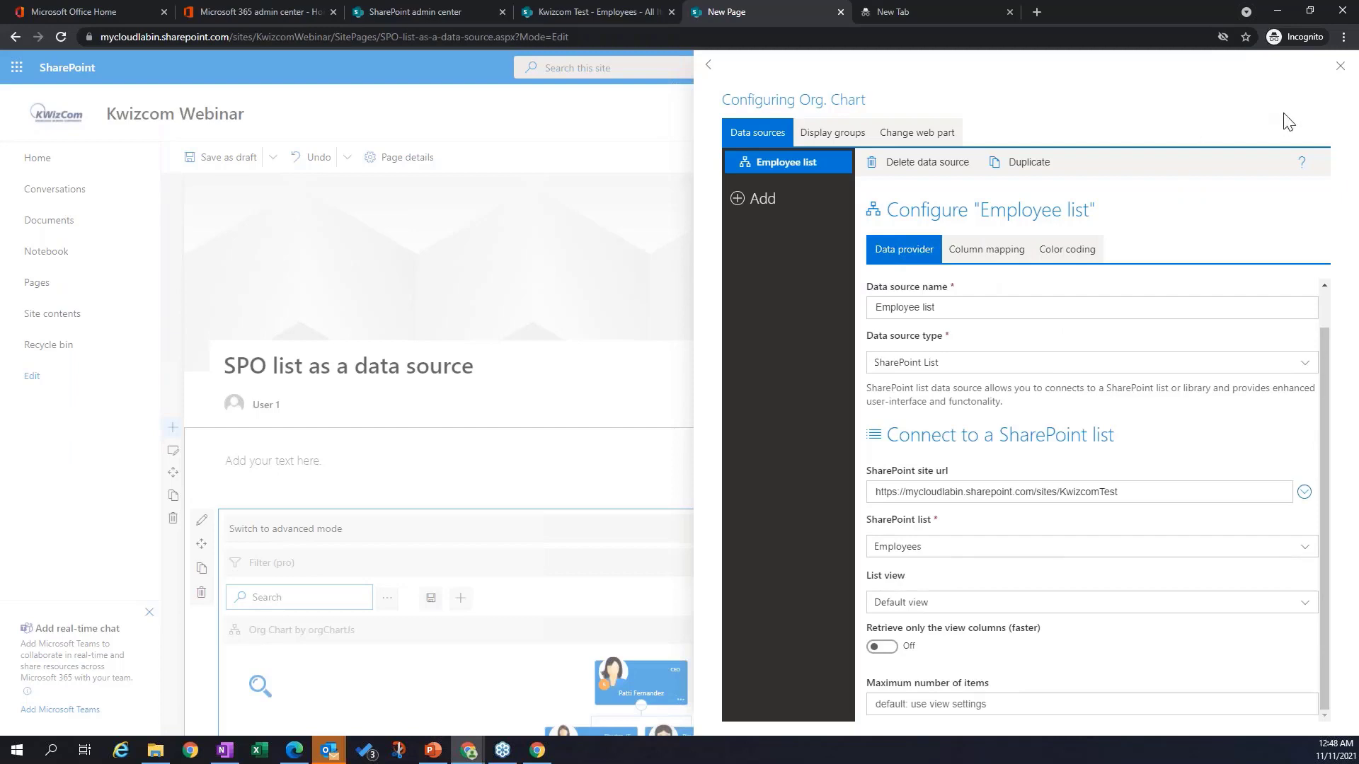
click(1339, 67)
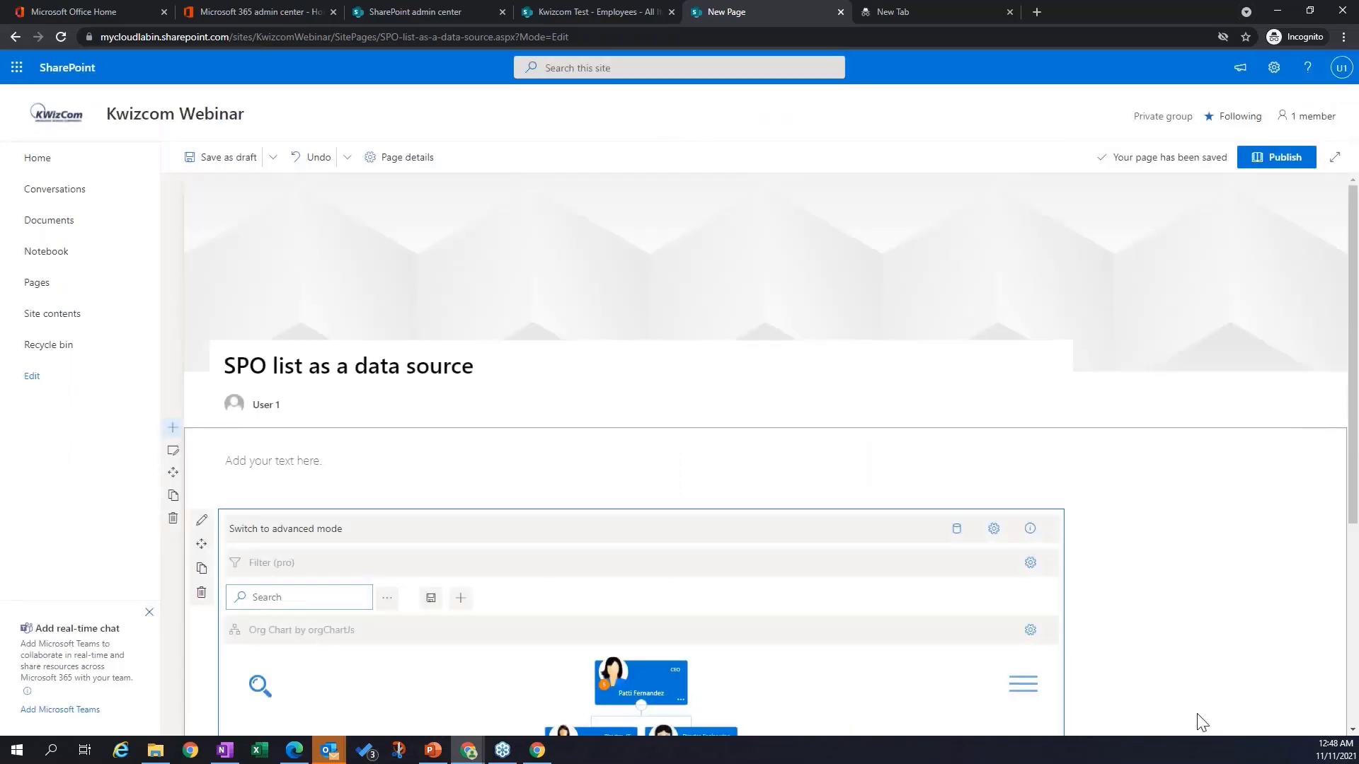
Step: Publish the page, dismiss the page promotion options and look over the published org chart
click(1270, 160)
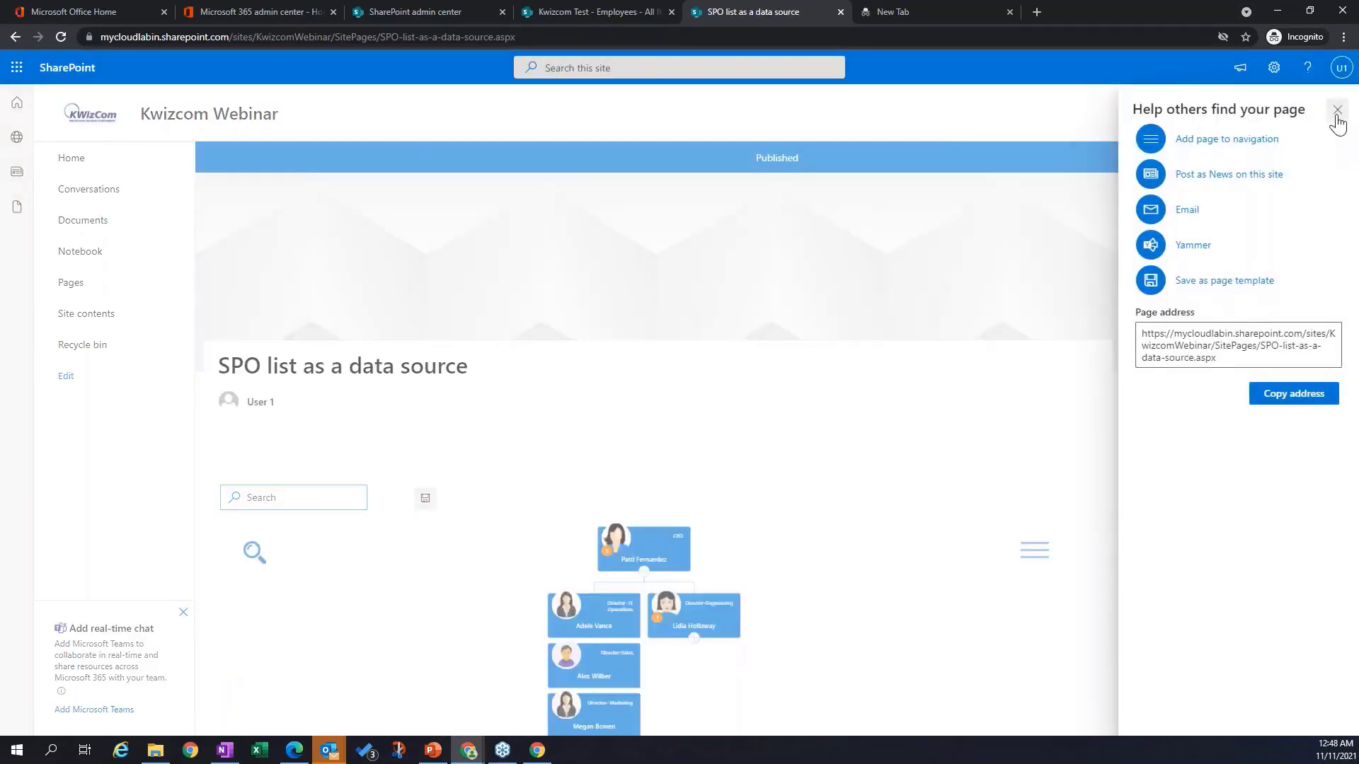
click(1337, 114)
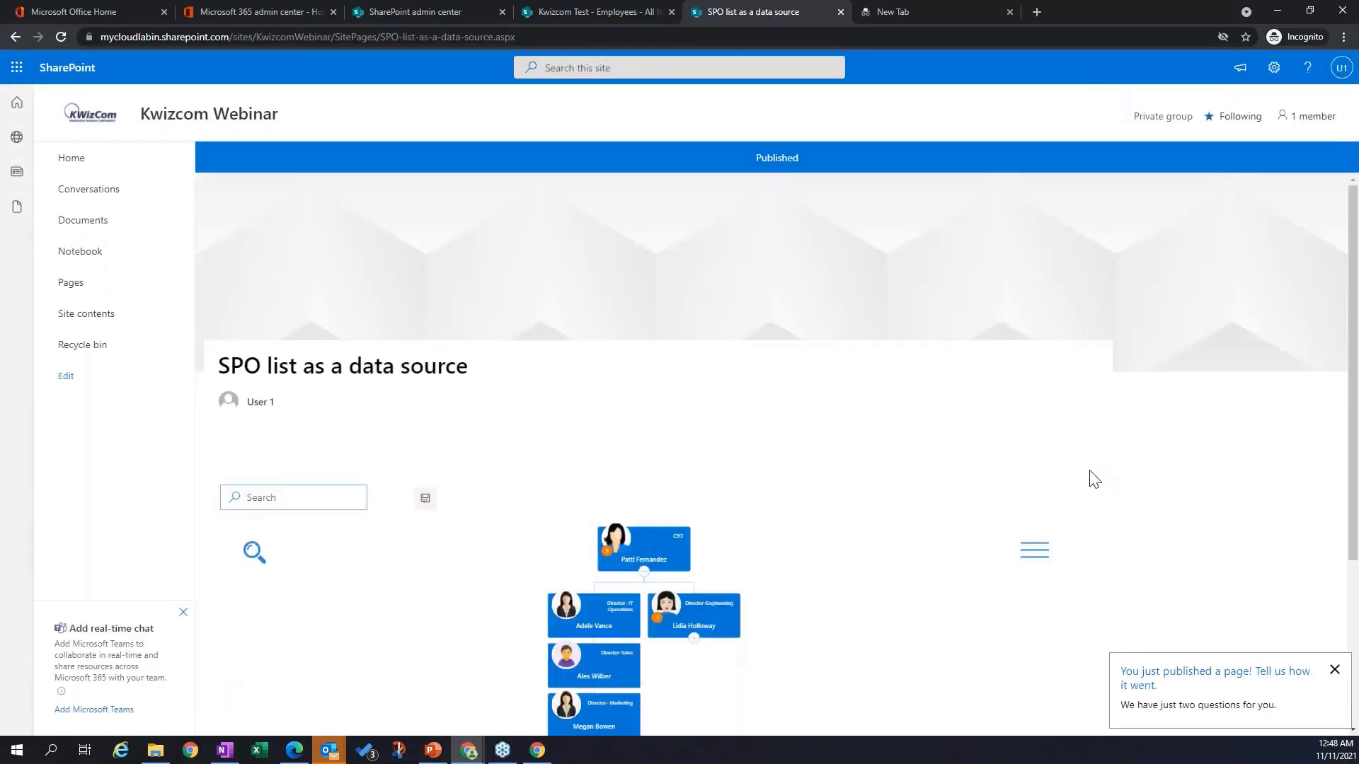
scroll(1089, 476, down, 3)
scroll(1095, 479, up, 2)
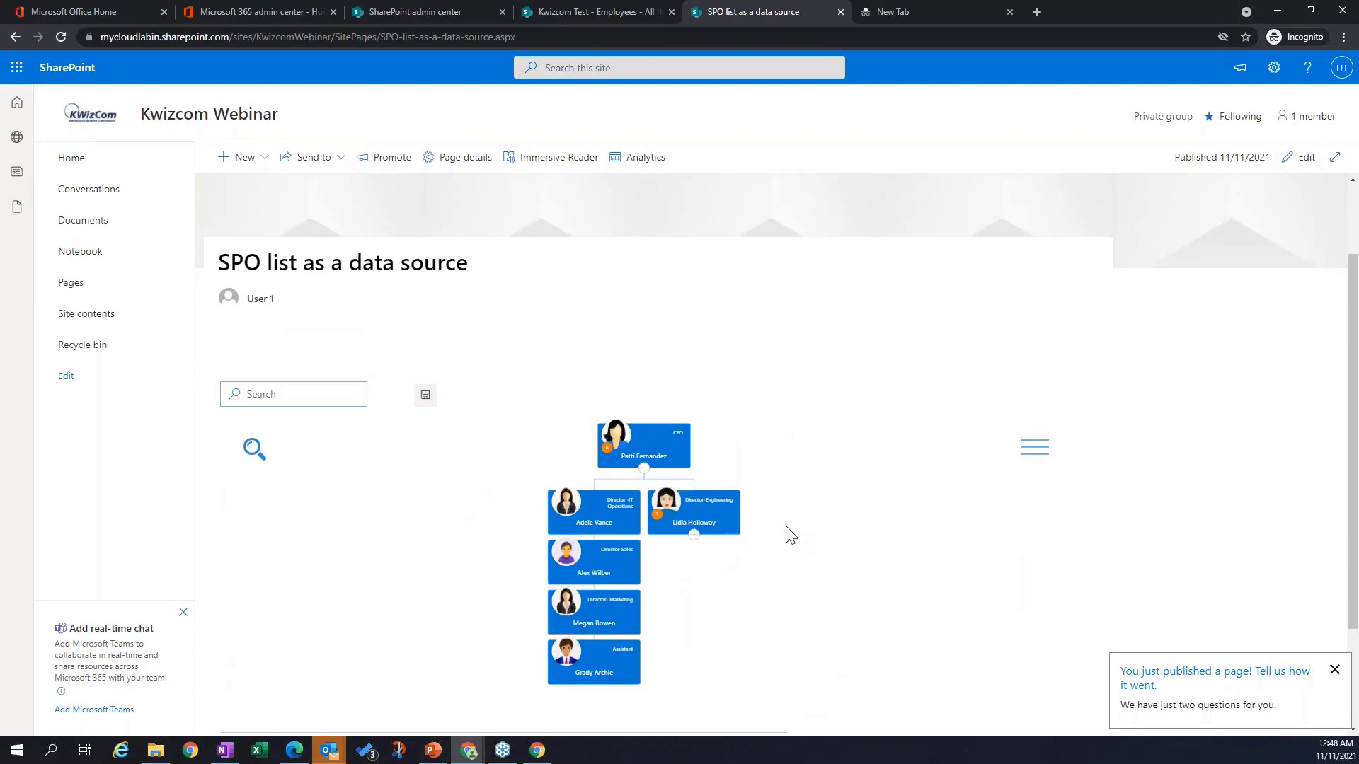
Step: Reopen the page for editing and set the org chart's number of levels to open by default to 3
click(1300, 171)
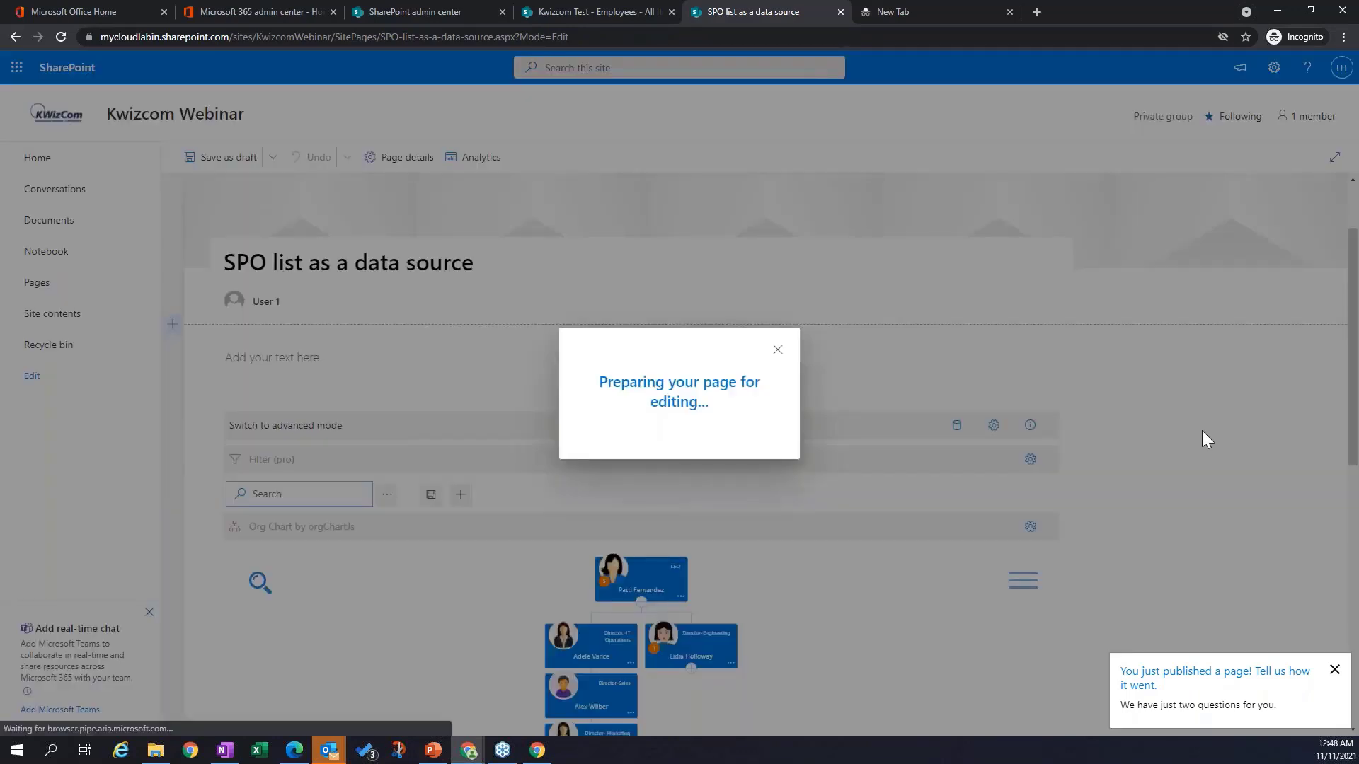
scroll(1194, 470, down, 4)
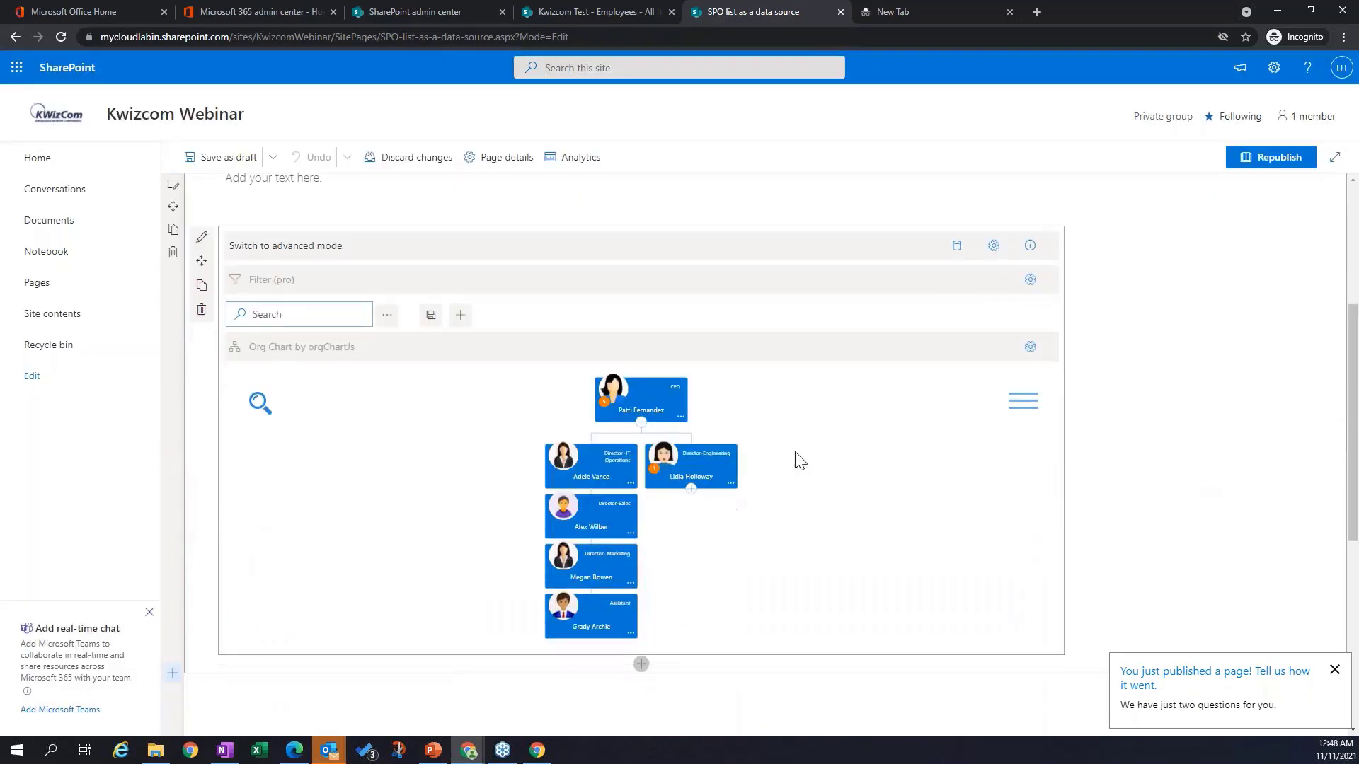
click(1031, 347)
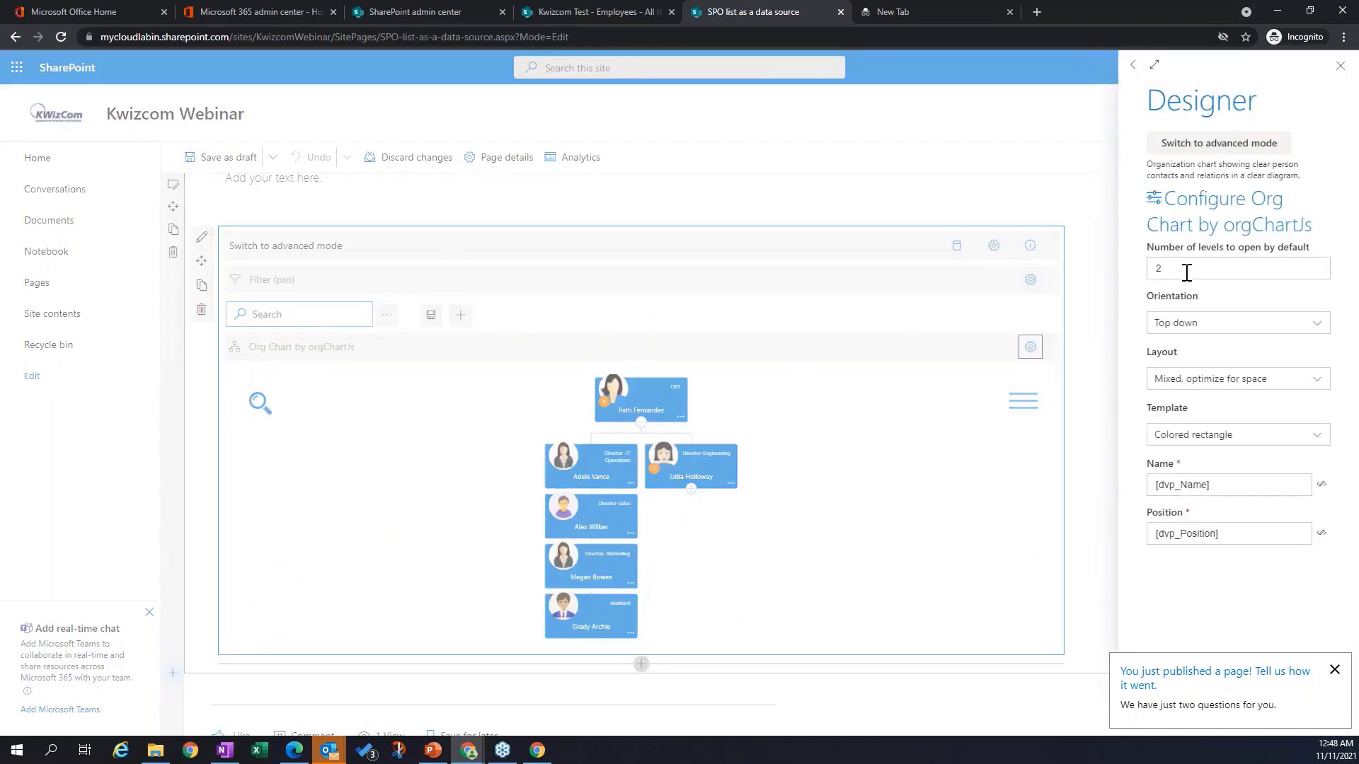
click(1242, 149)
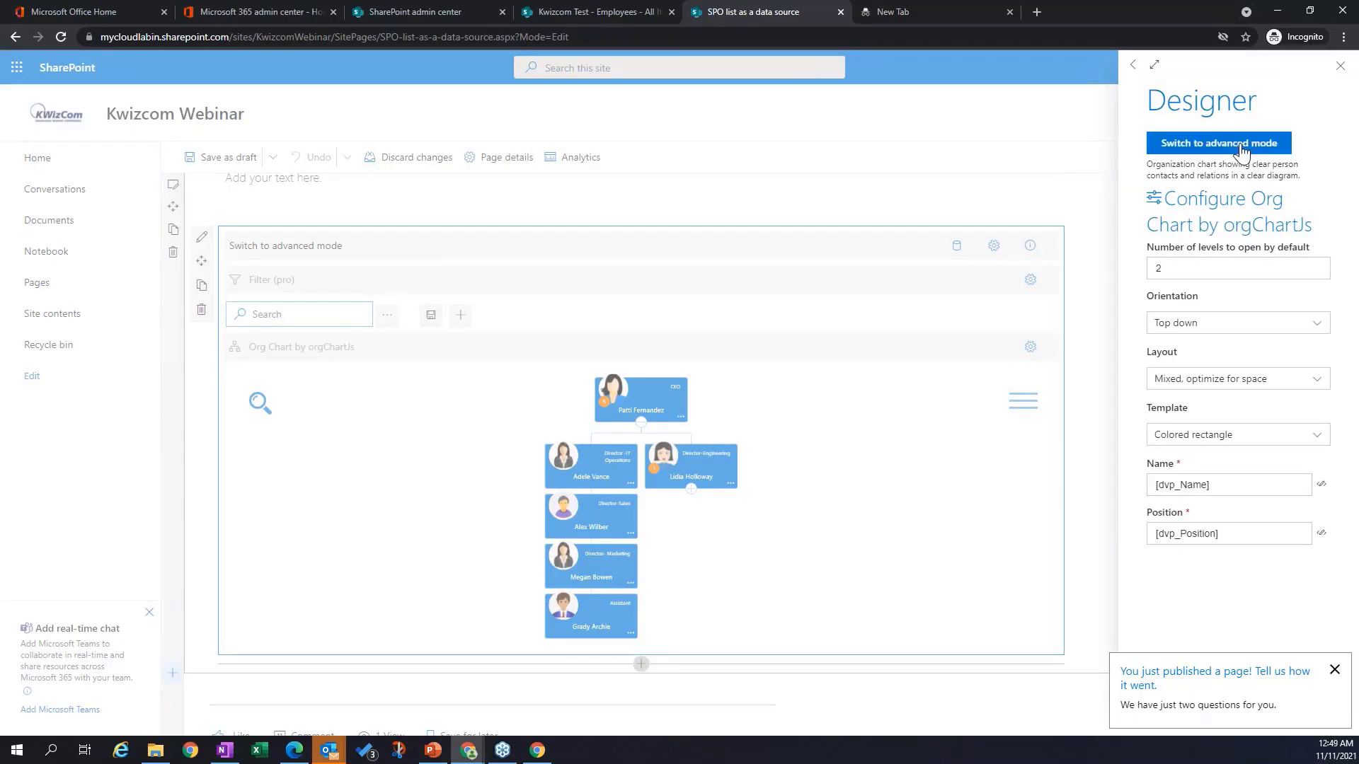
click(1242, 145)
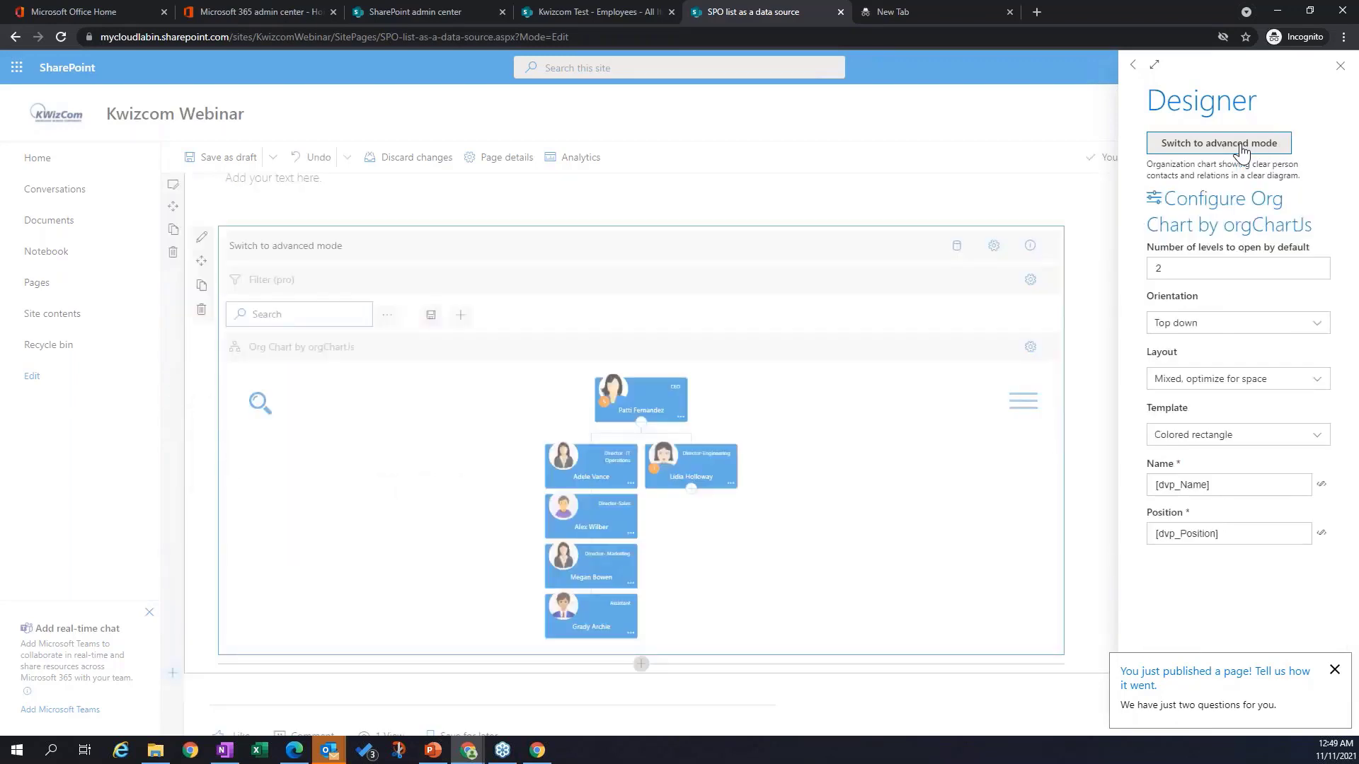
click(1203, 271)
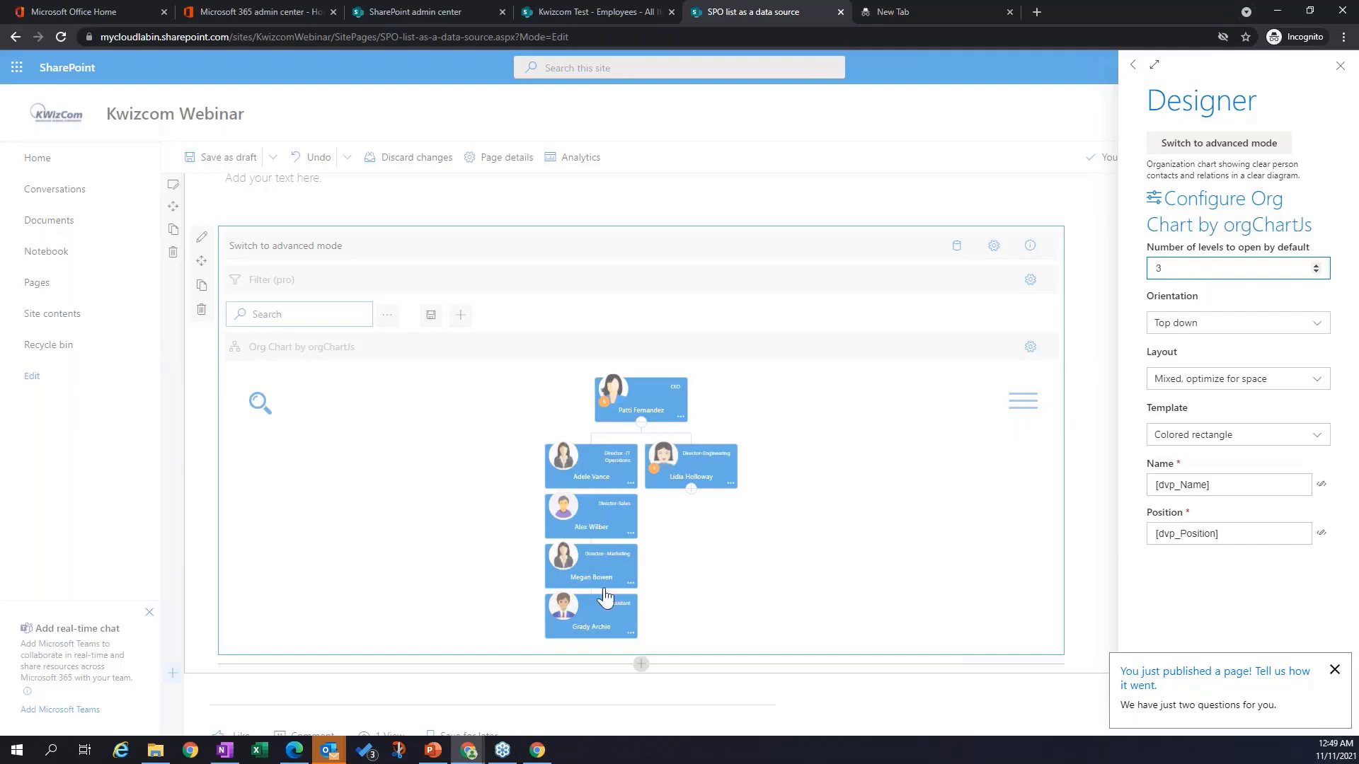
Step: Try the Left to right orientation for the org chart and return it to Top down
click(1211, 327)
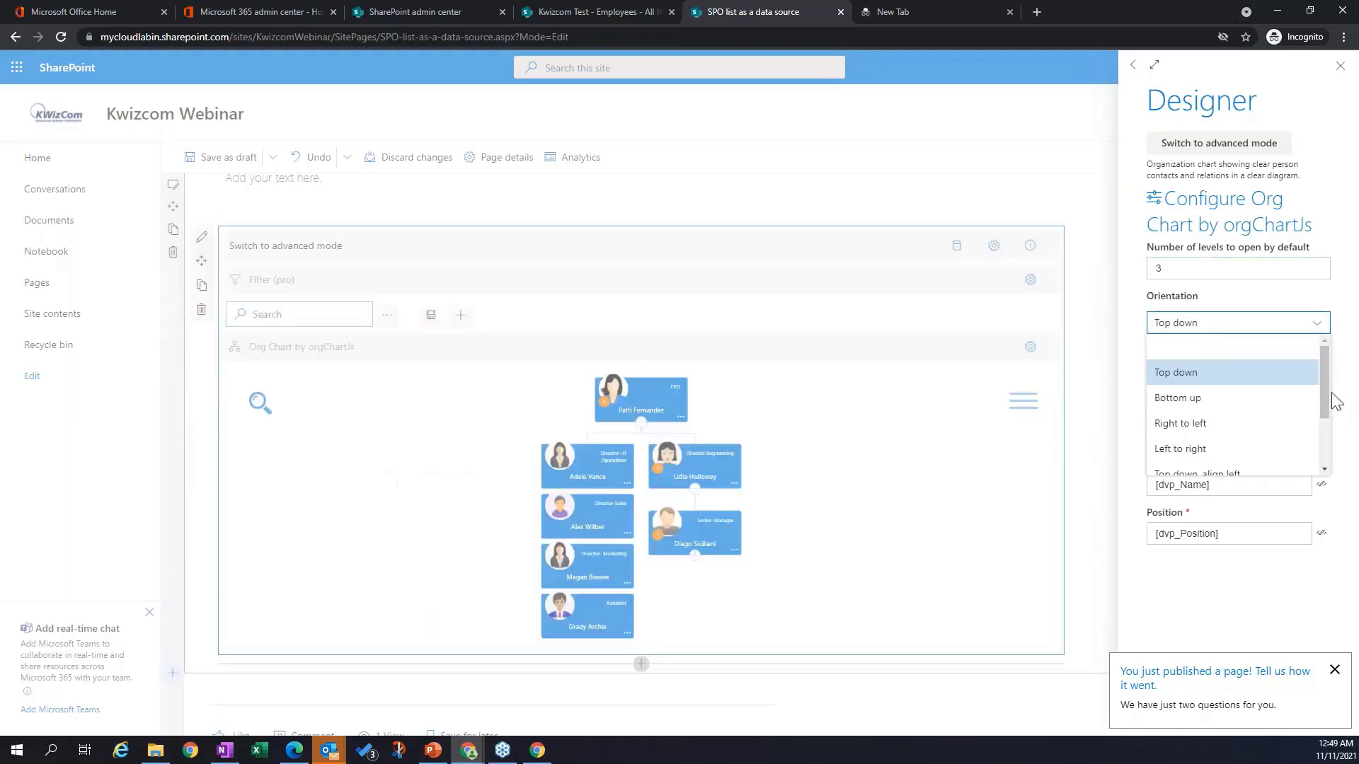
drag(1327, 377, 1325, 396)
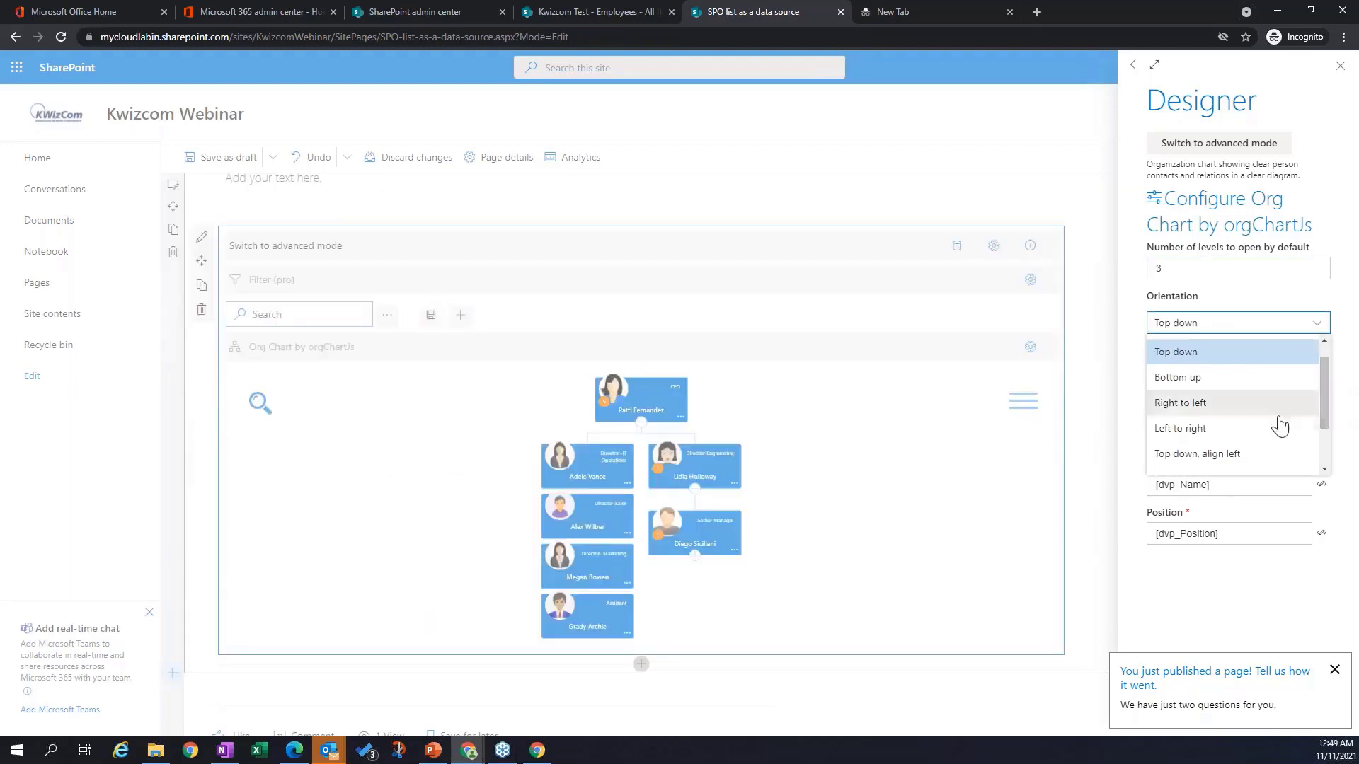
click(1199, 429)
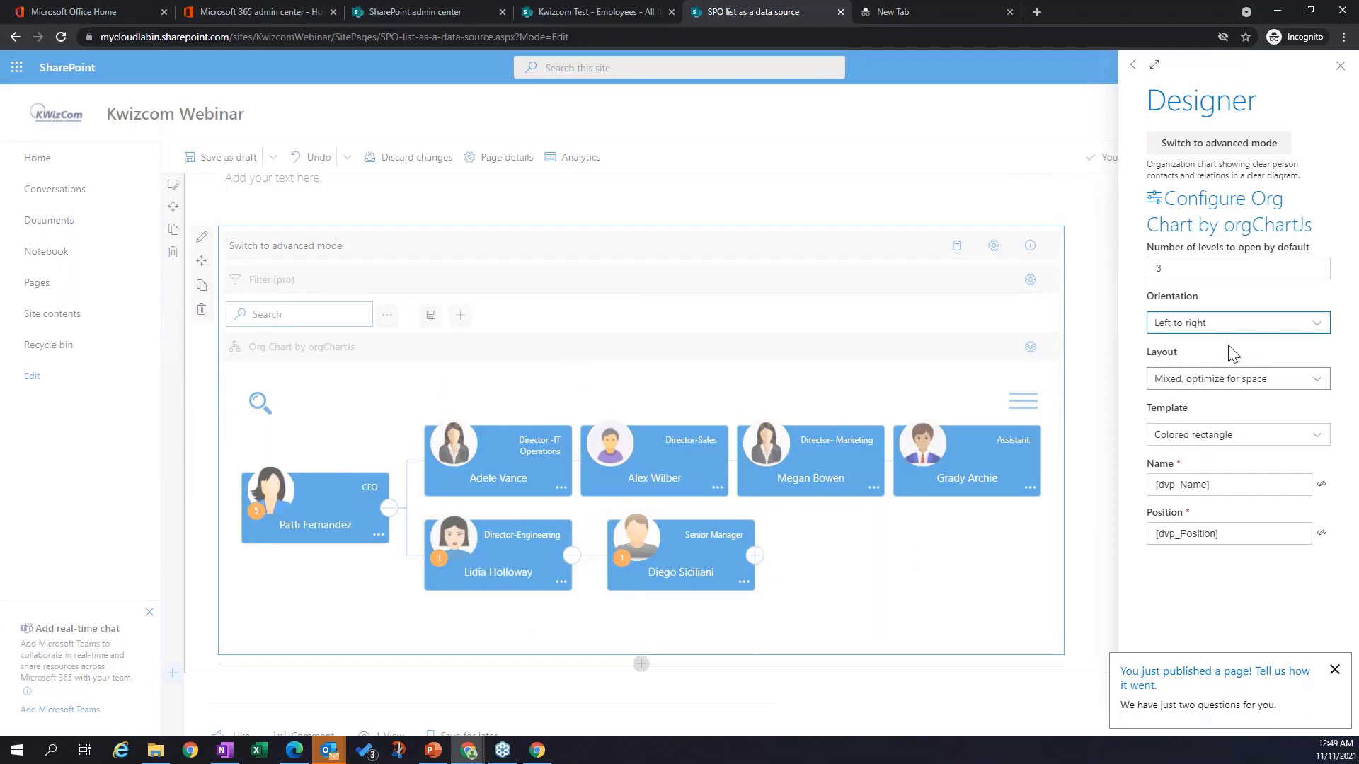
click(1222, 327)
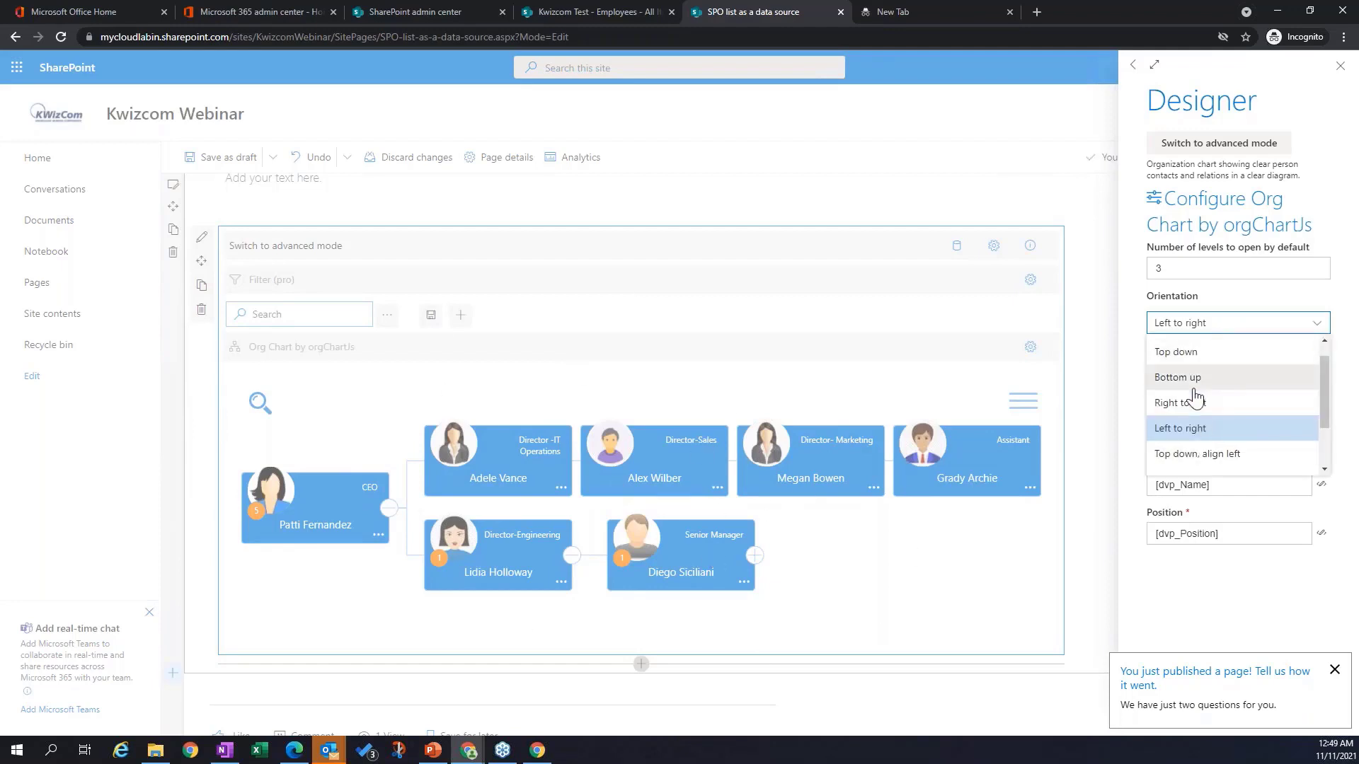
click(1190, 361)
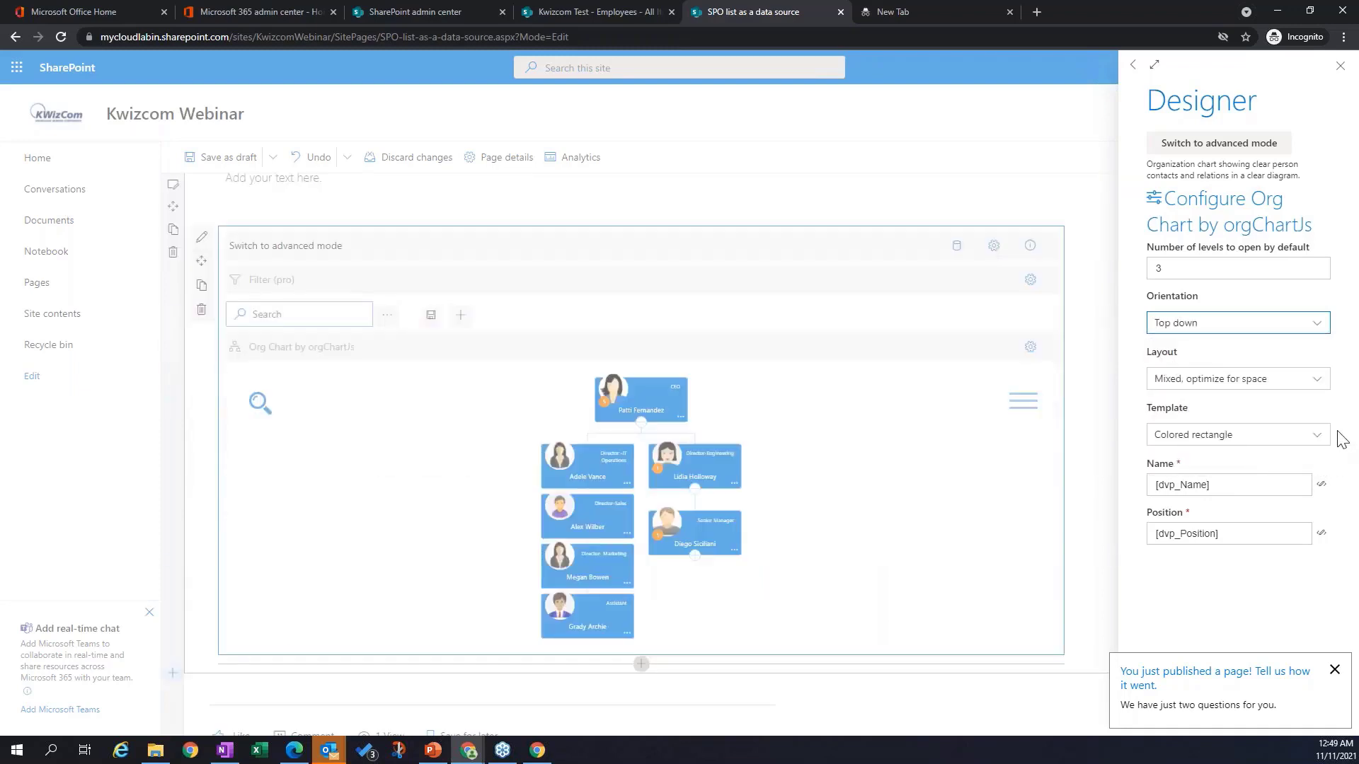
Step: Try the Tree layout for the org chart and set its layout to Normal
click(1253, 388)
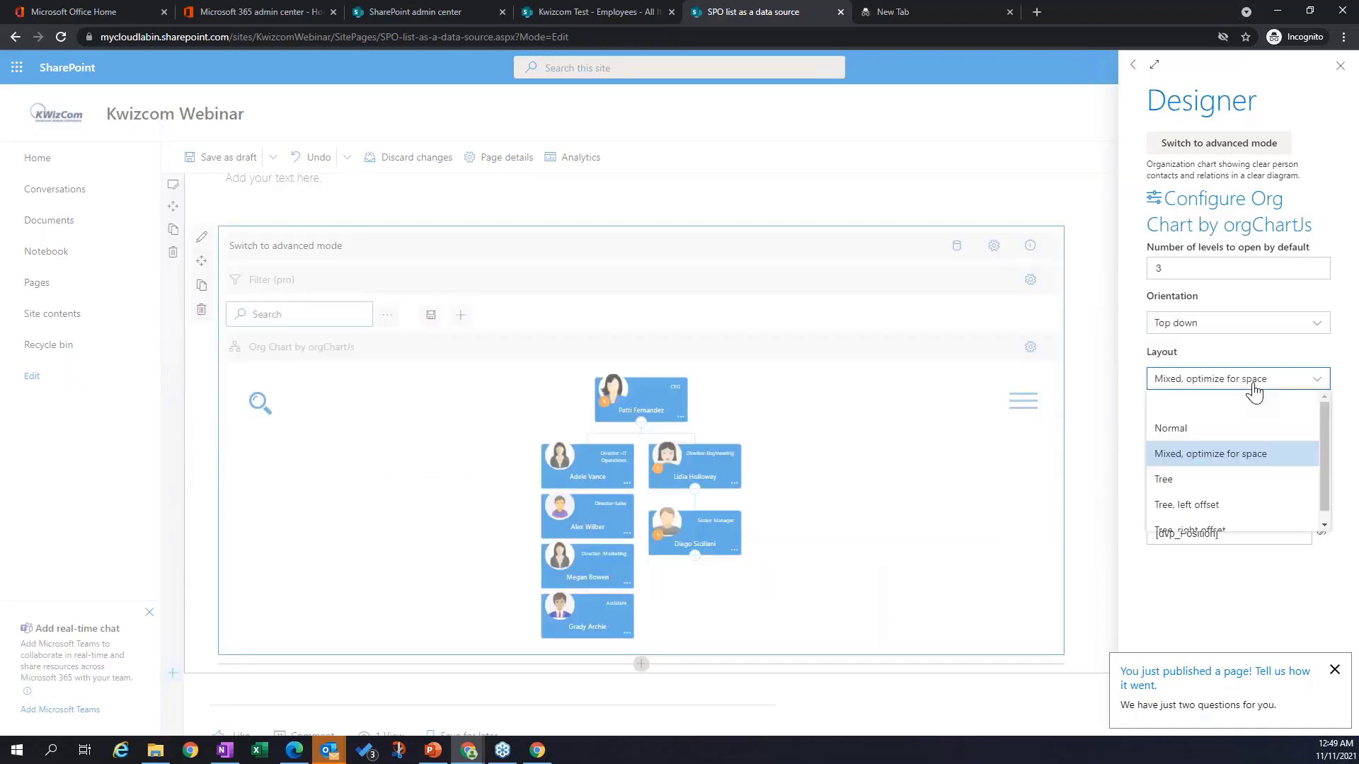
click(1196, 481)
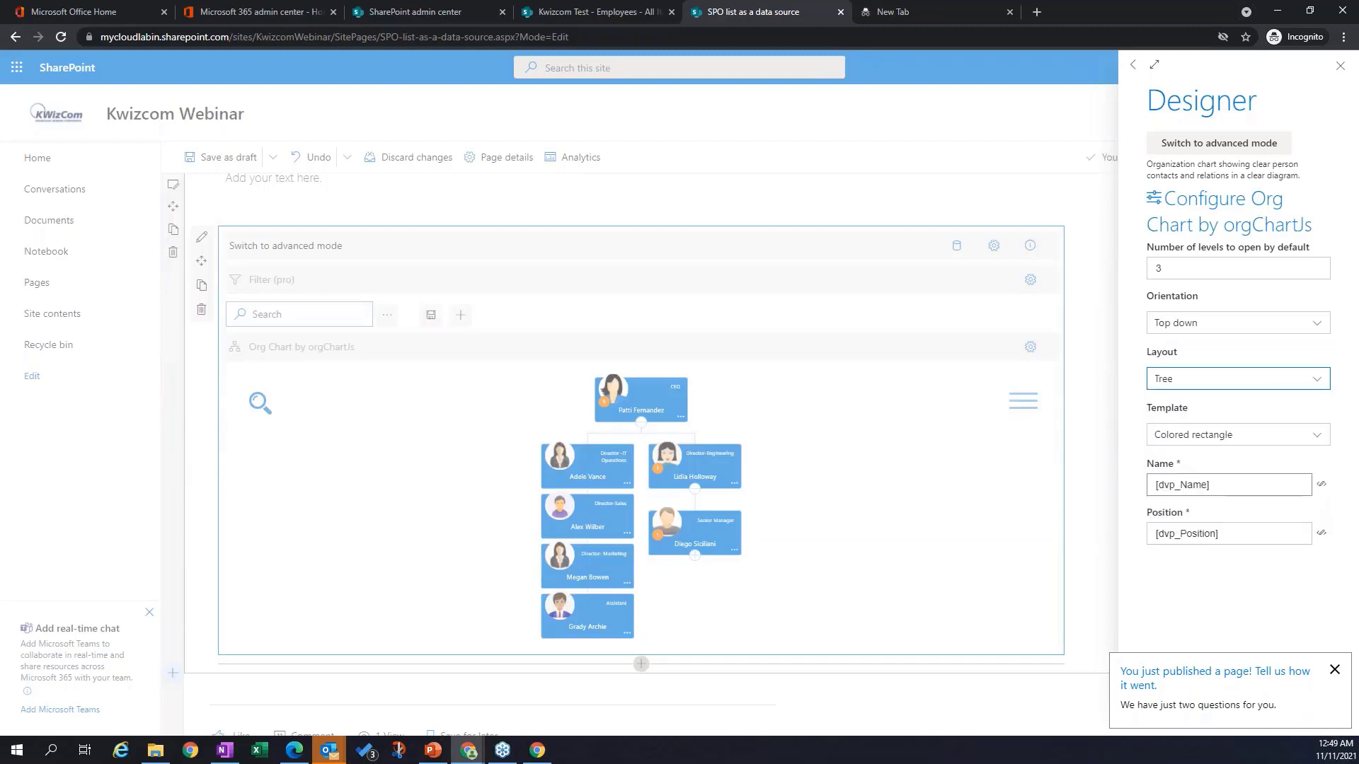
click(1227, 391)
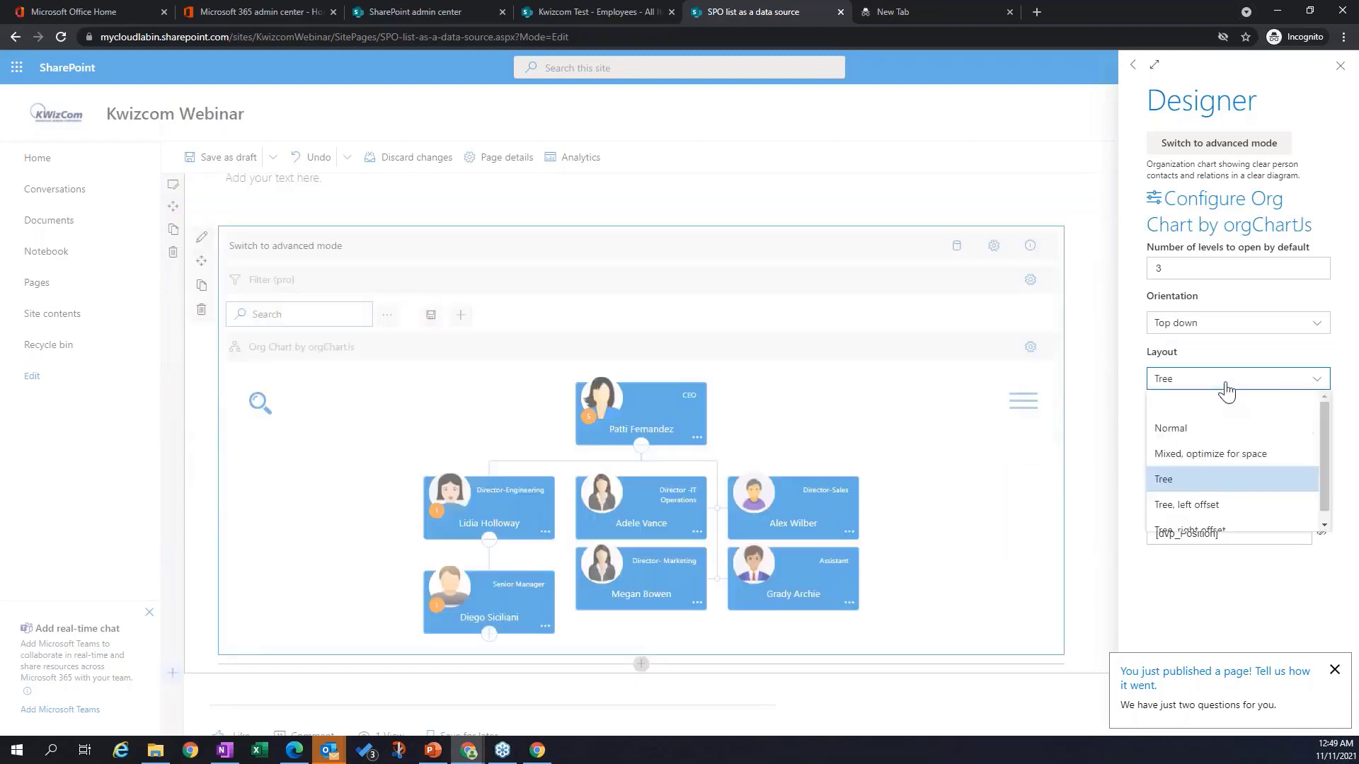
click(1181, 431)
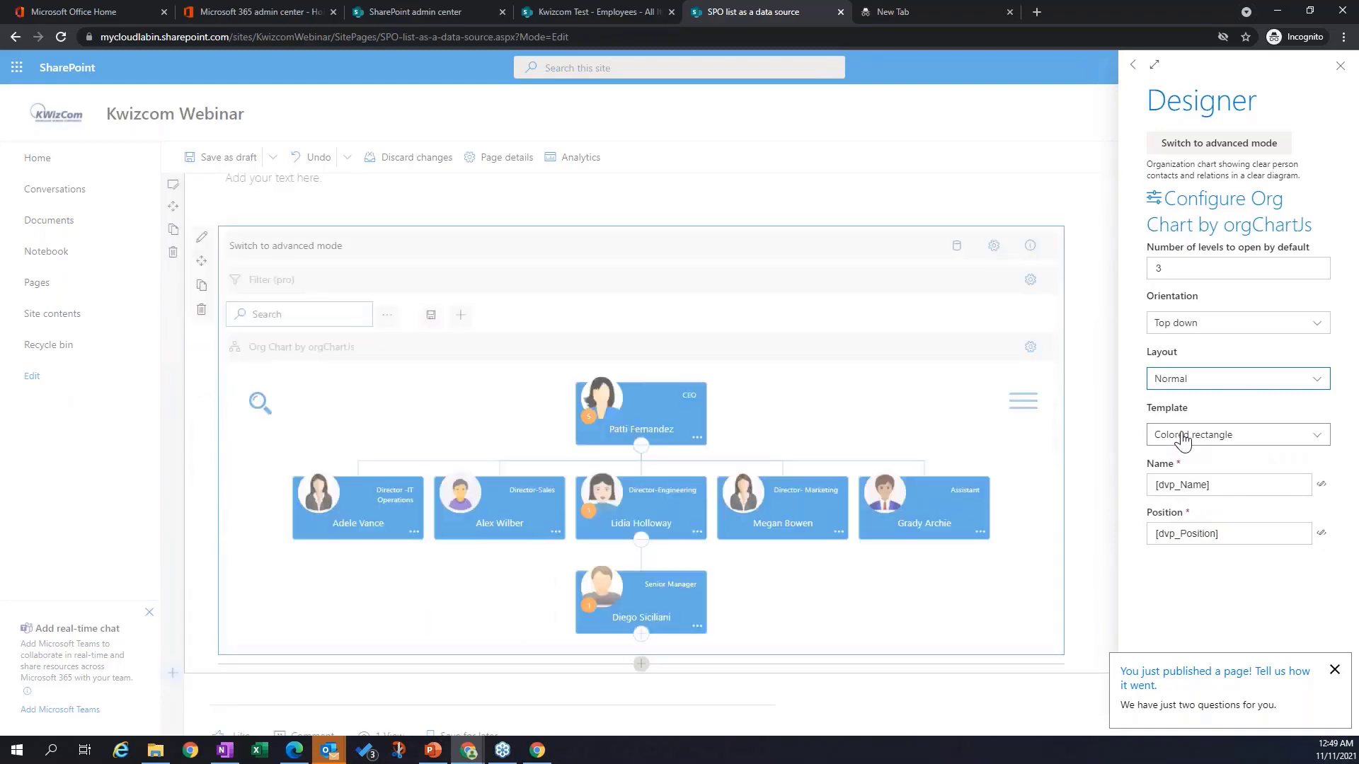
Step: Try the Rectangle template for the org chart and set its template to Round label
click(1319, 444)
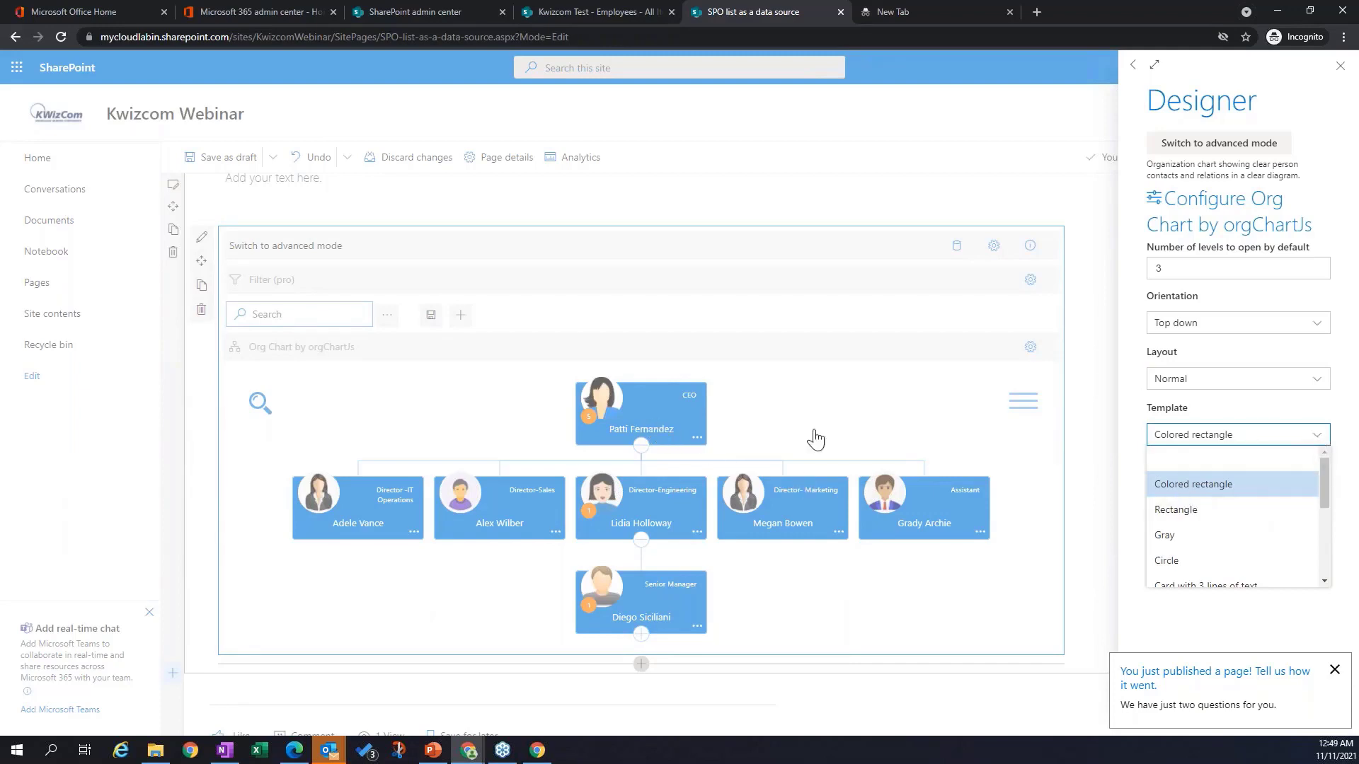
click(1189, 513)
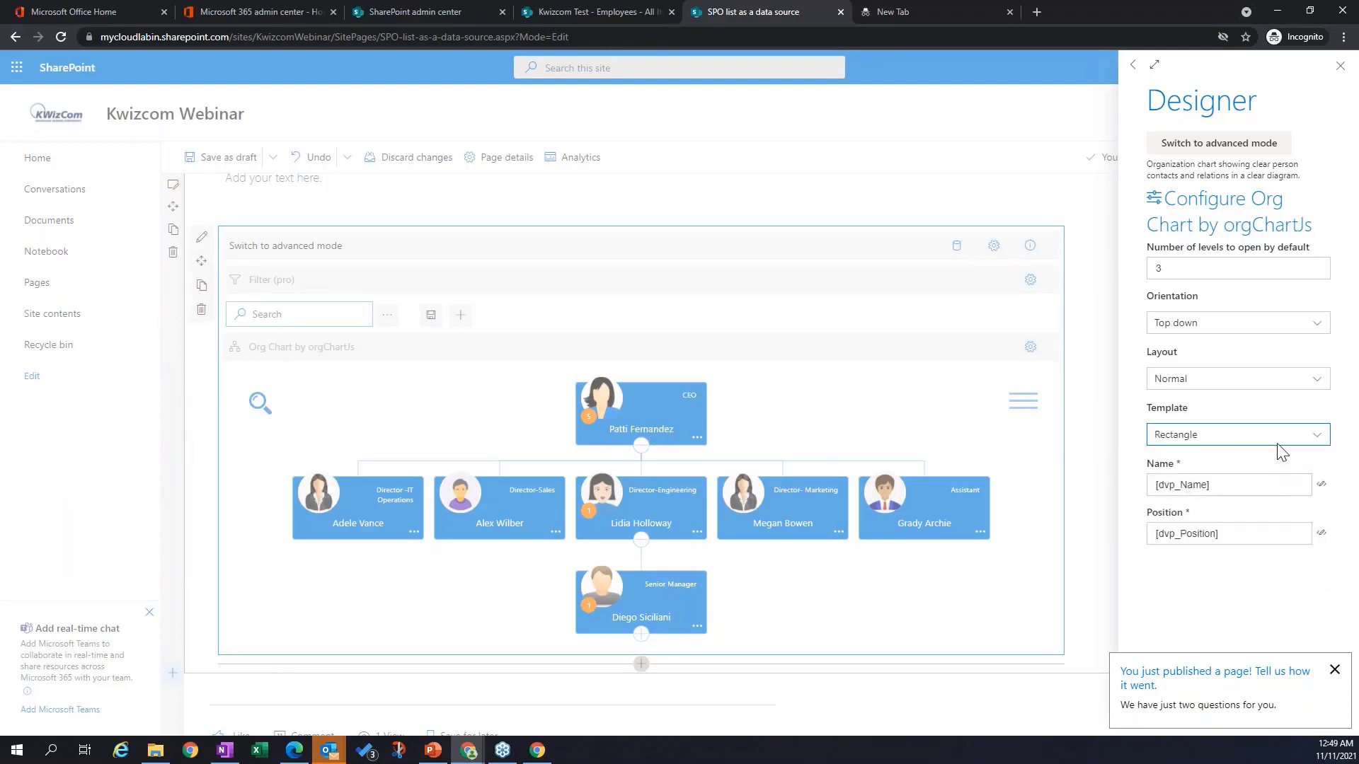
click(1278, 450)
scroll(1242, 524, down, 3)
click(1200, 497)
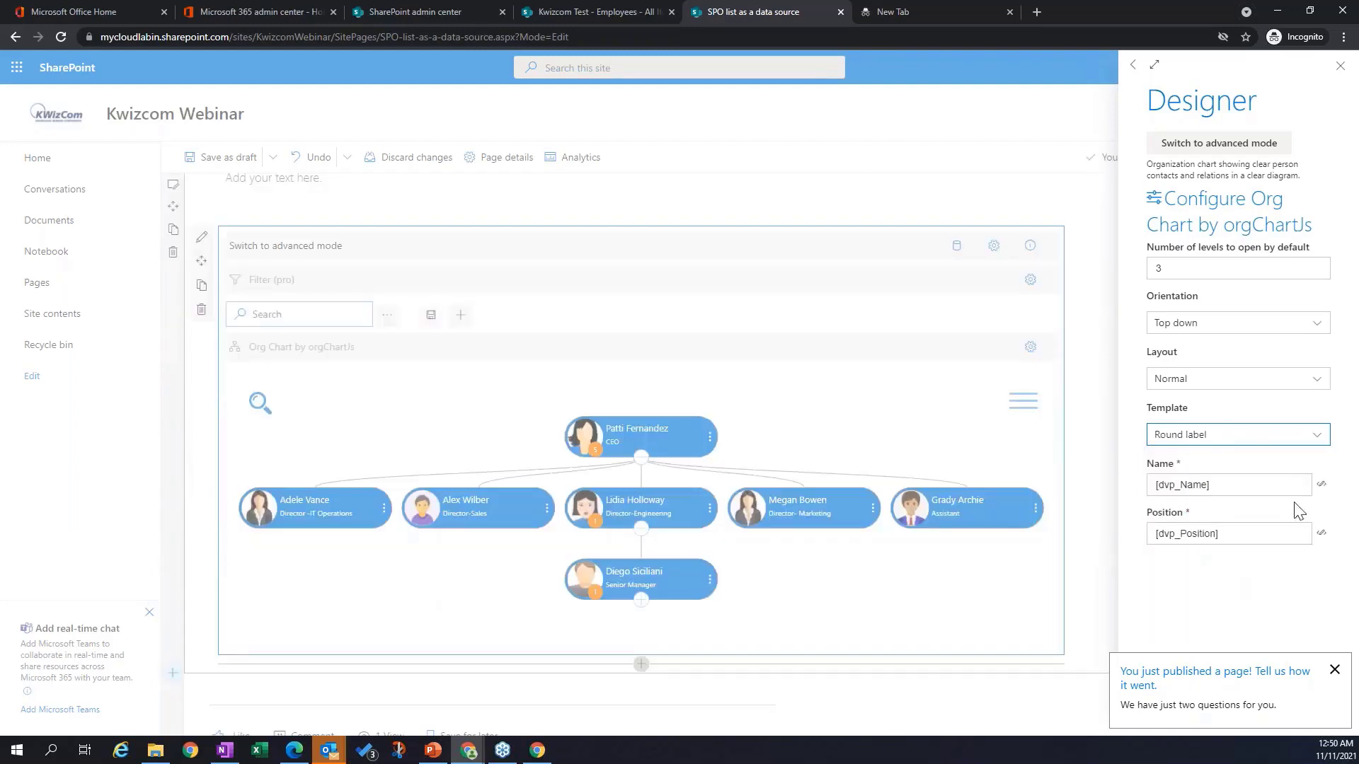
click(1307, 440)
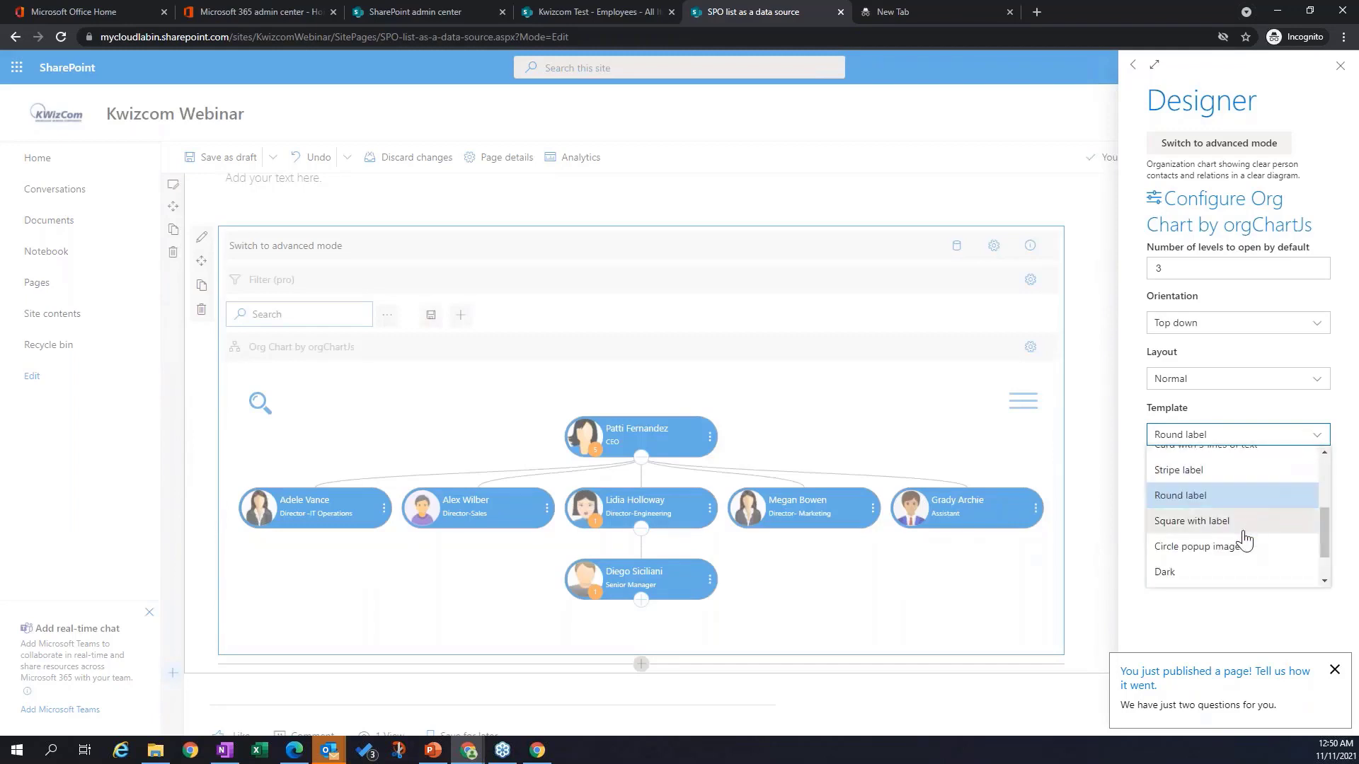
click(1214, 498)
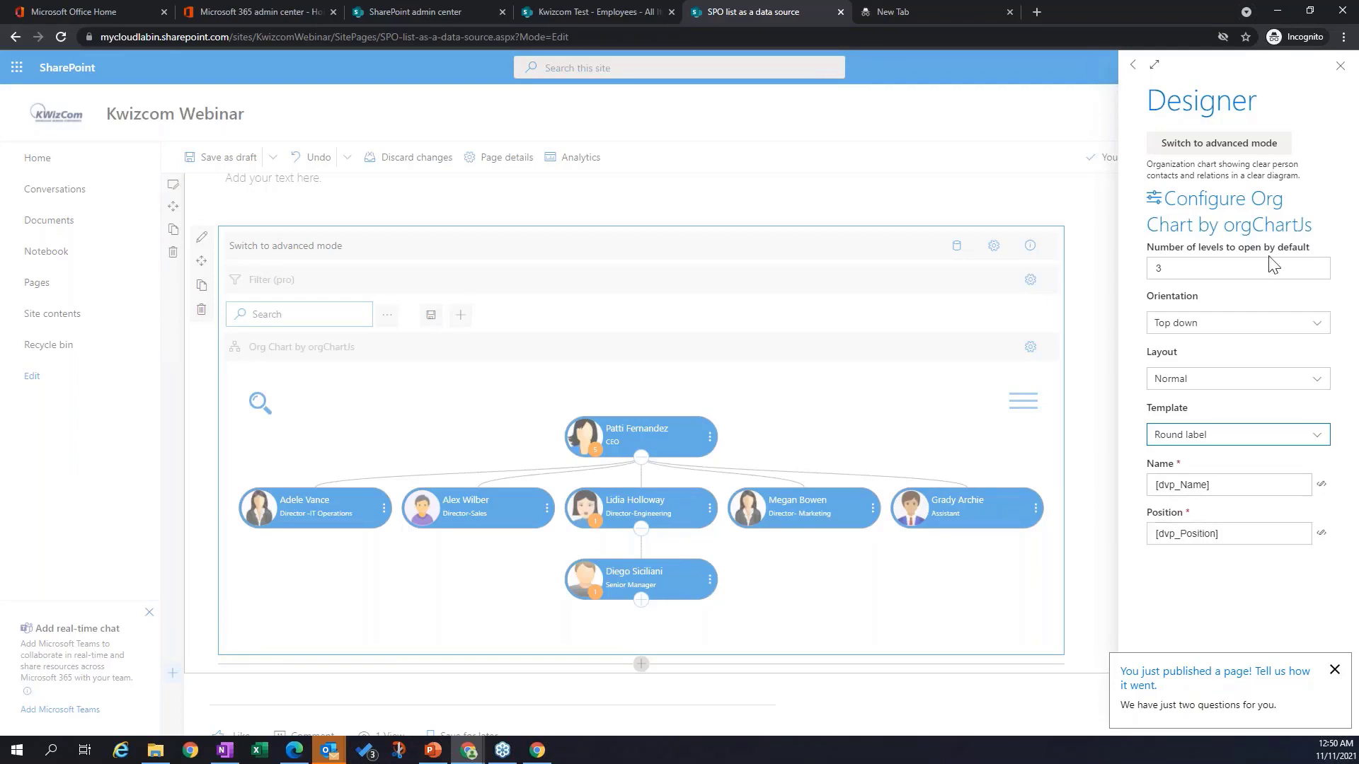
Step: Switch the Designer to advanced mode and look over the additional org chart options, such as content height, zoom, search and export
click(1253, 146)
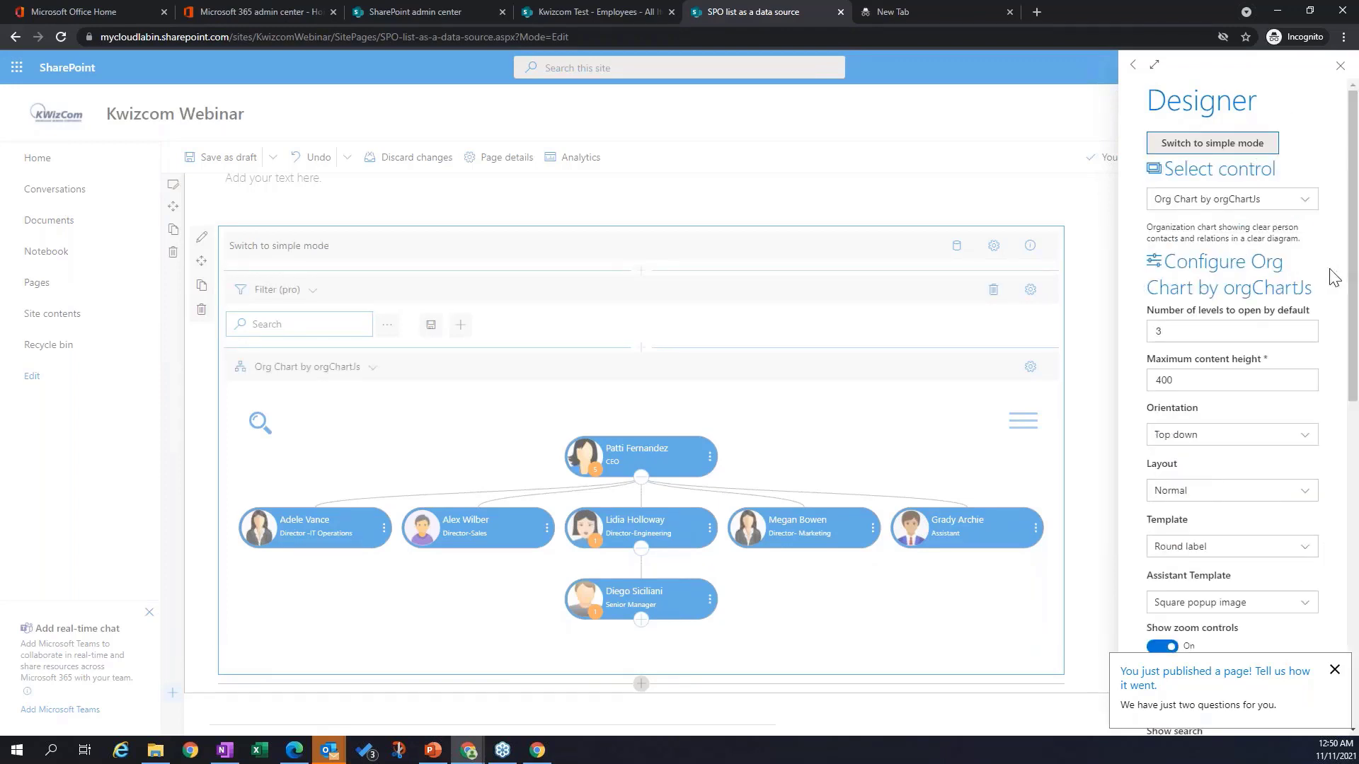
mouse_move(1355, 205)
mouse_down()
mouse_move(1355, 386)
mouse_move(1357, 225)
mouse_up()
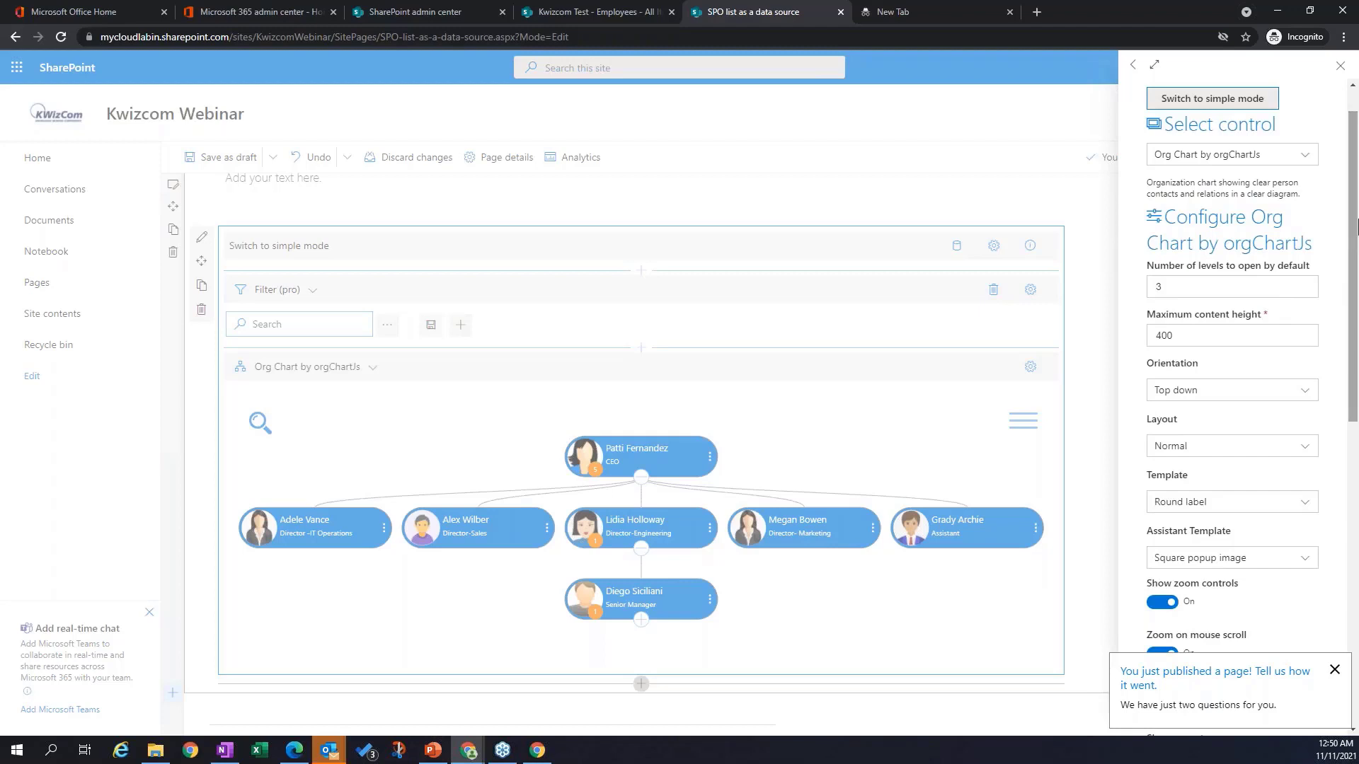
drag(1352, 351, 1351, 476)
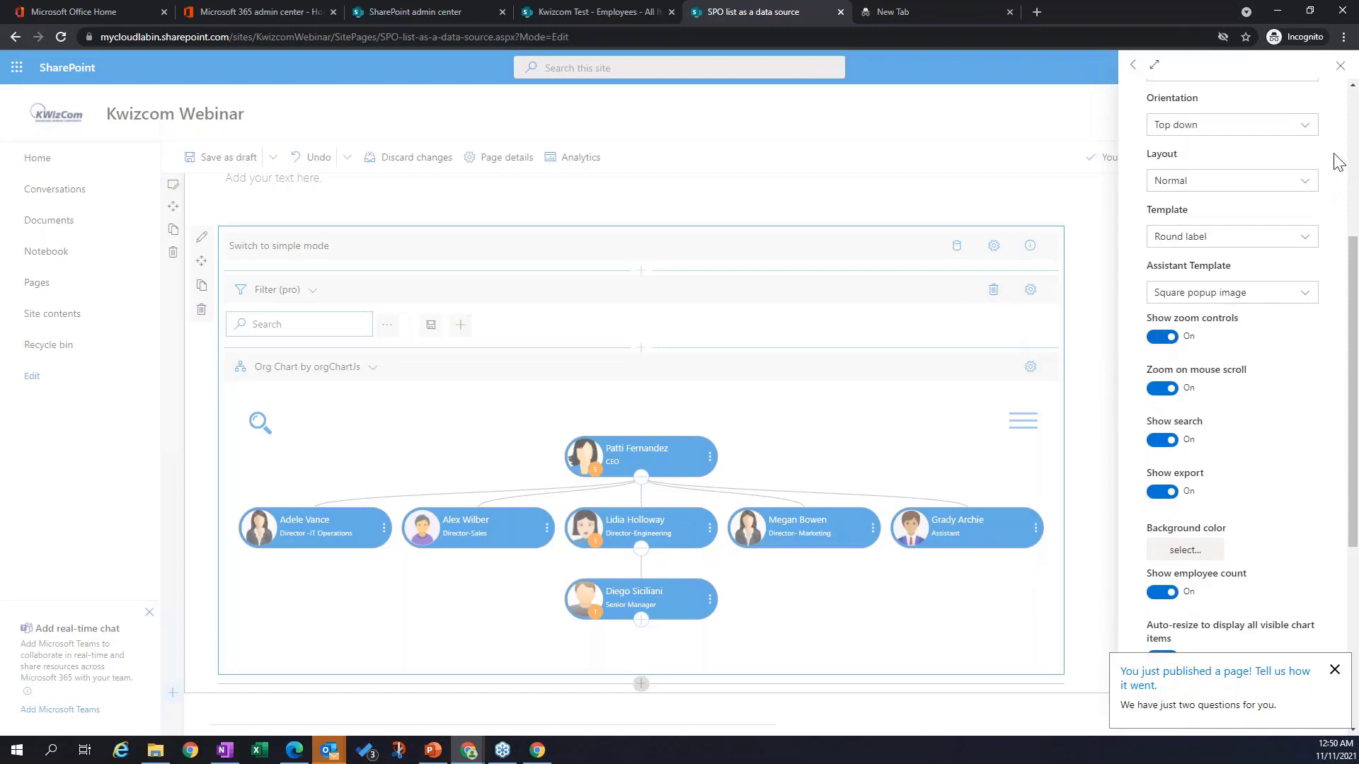
Step: Close the Designer settings, republish the page and look over the updated org chart
click(1340, 65)
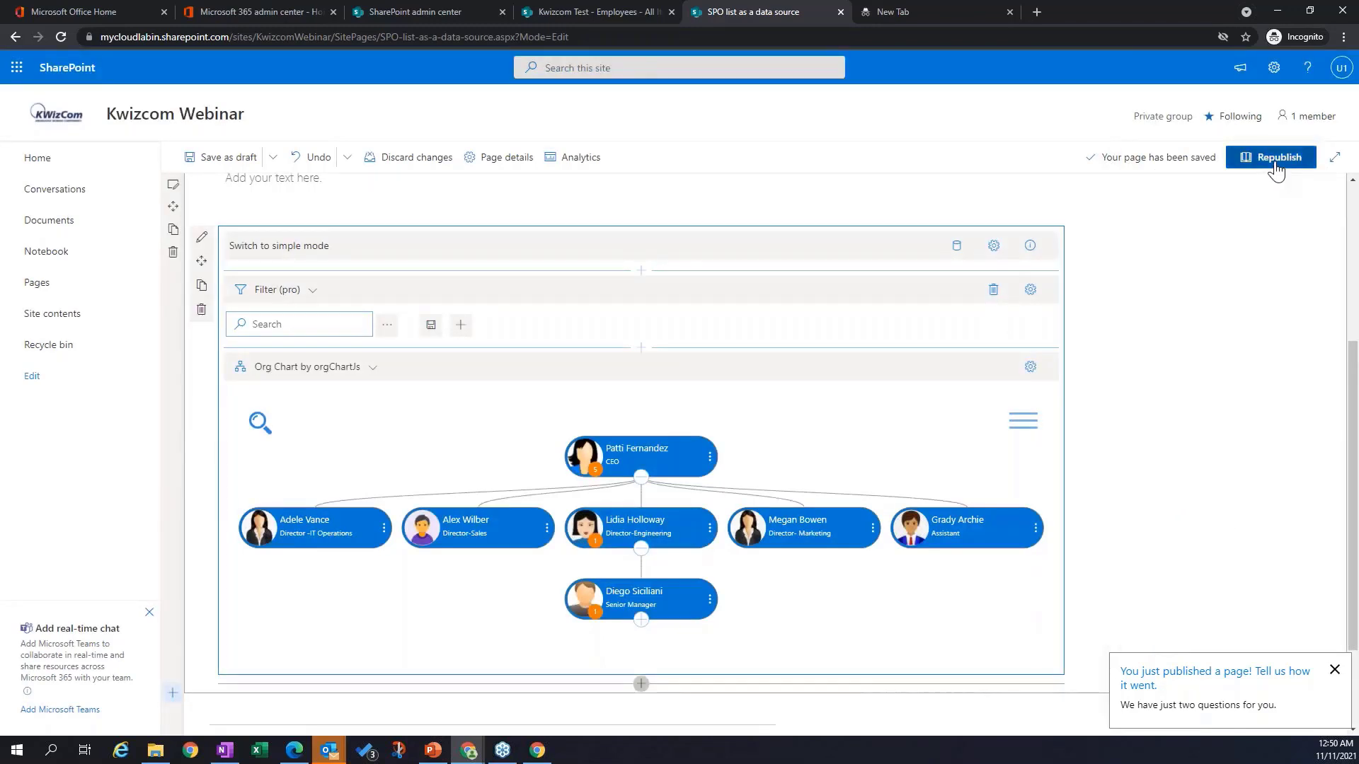
click(1276, 164)
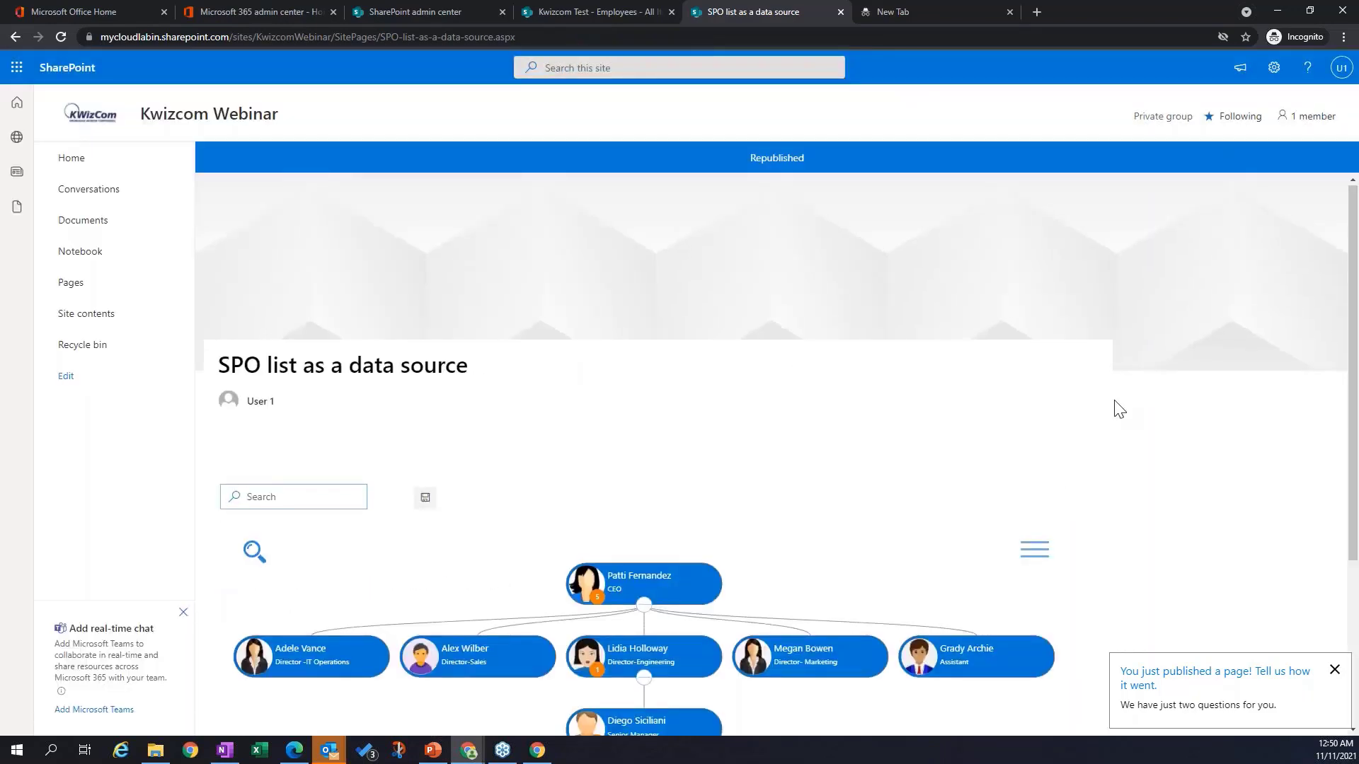
scroll(1111, 407, down, 3)
scroll(856, 453, up, 2)
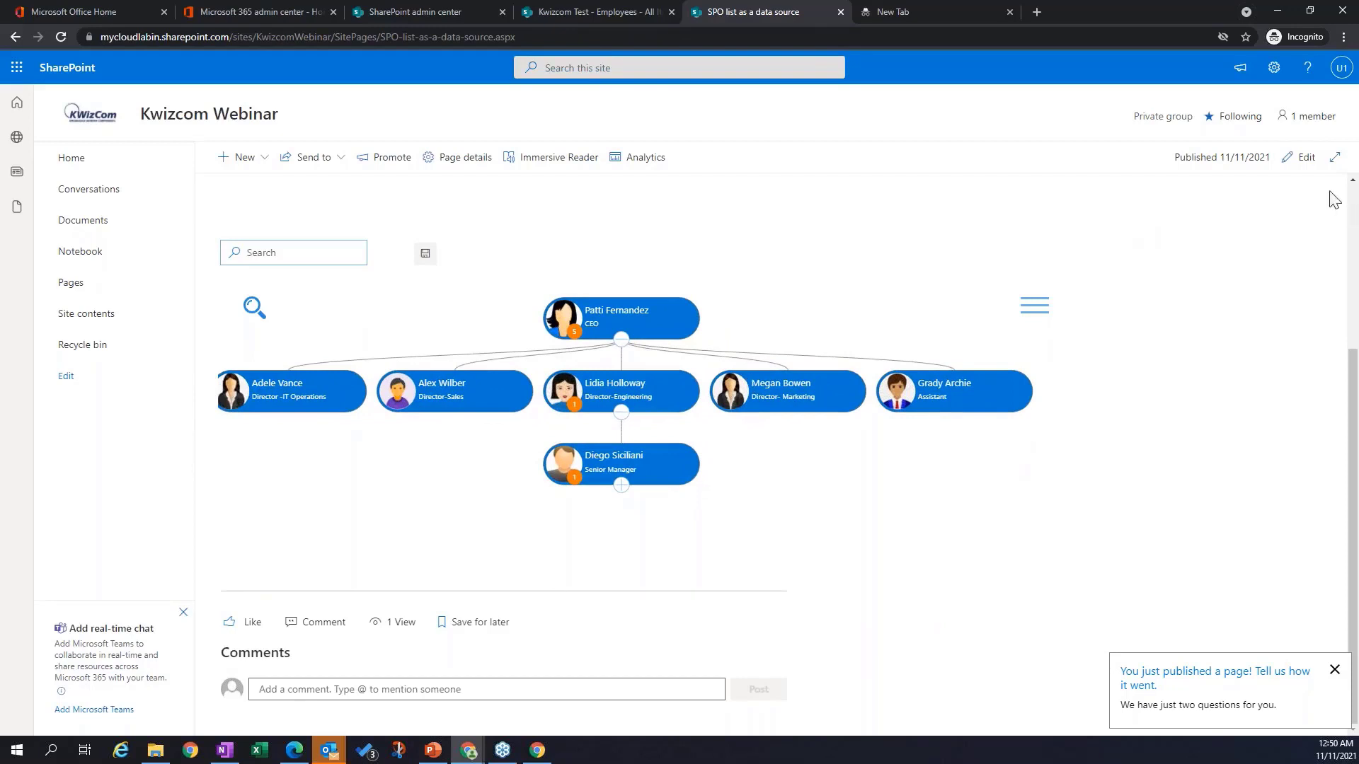
Step: Reopen the page for editing and set the org chart's maximum content height to 600 in advanced mode
click(1307, 157)
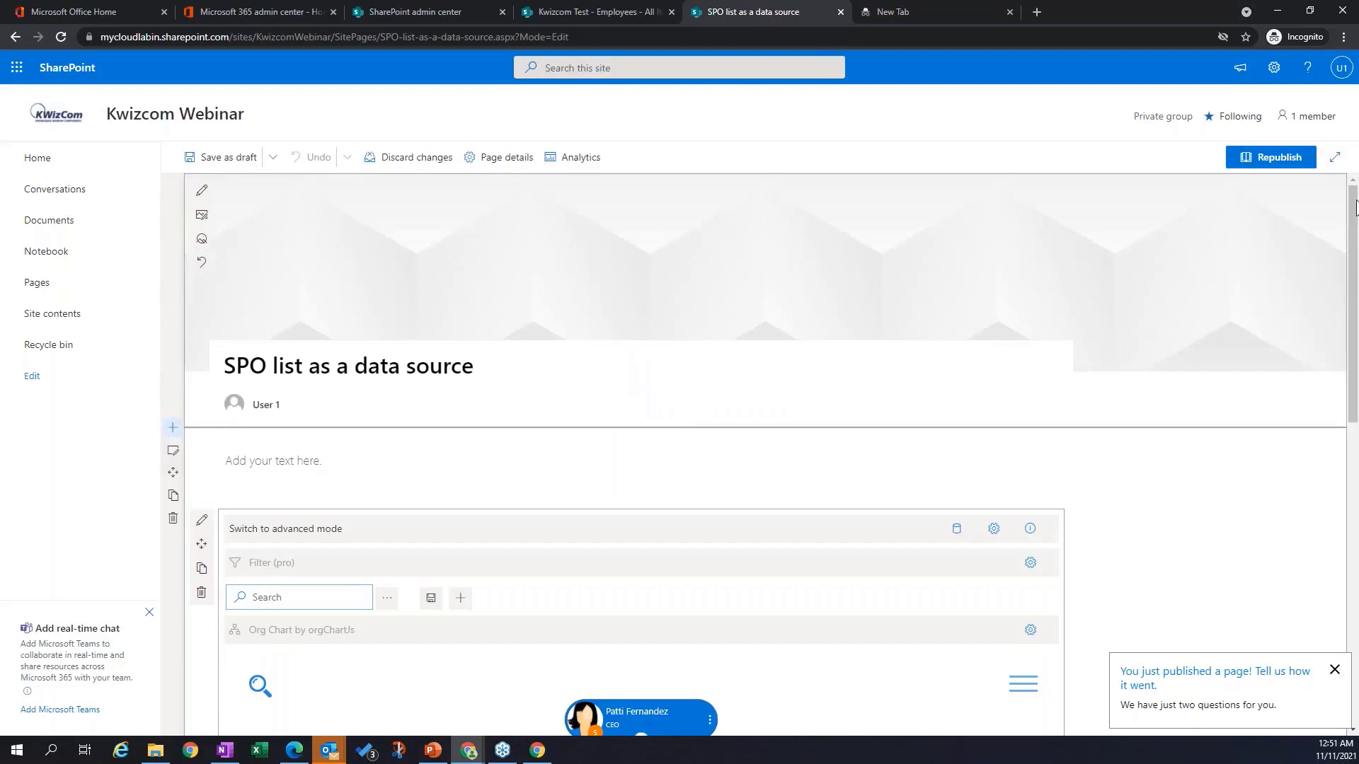
drag(1353, 207, 1343, 327)
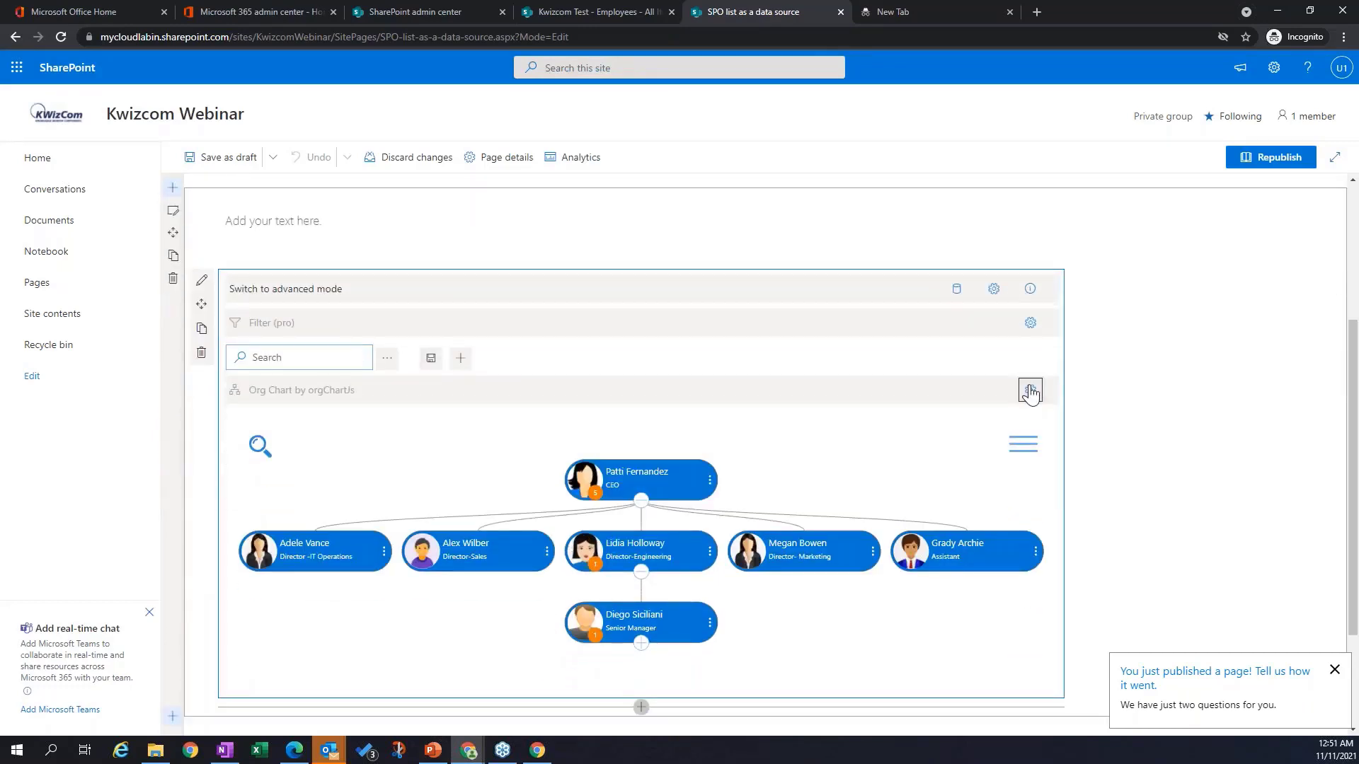
click(1029, 390)
click(1219, 150)
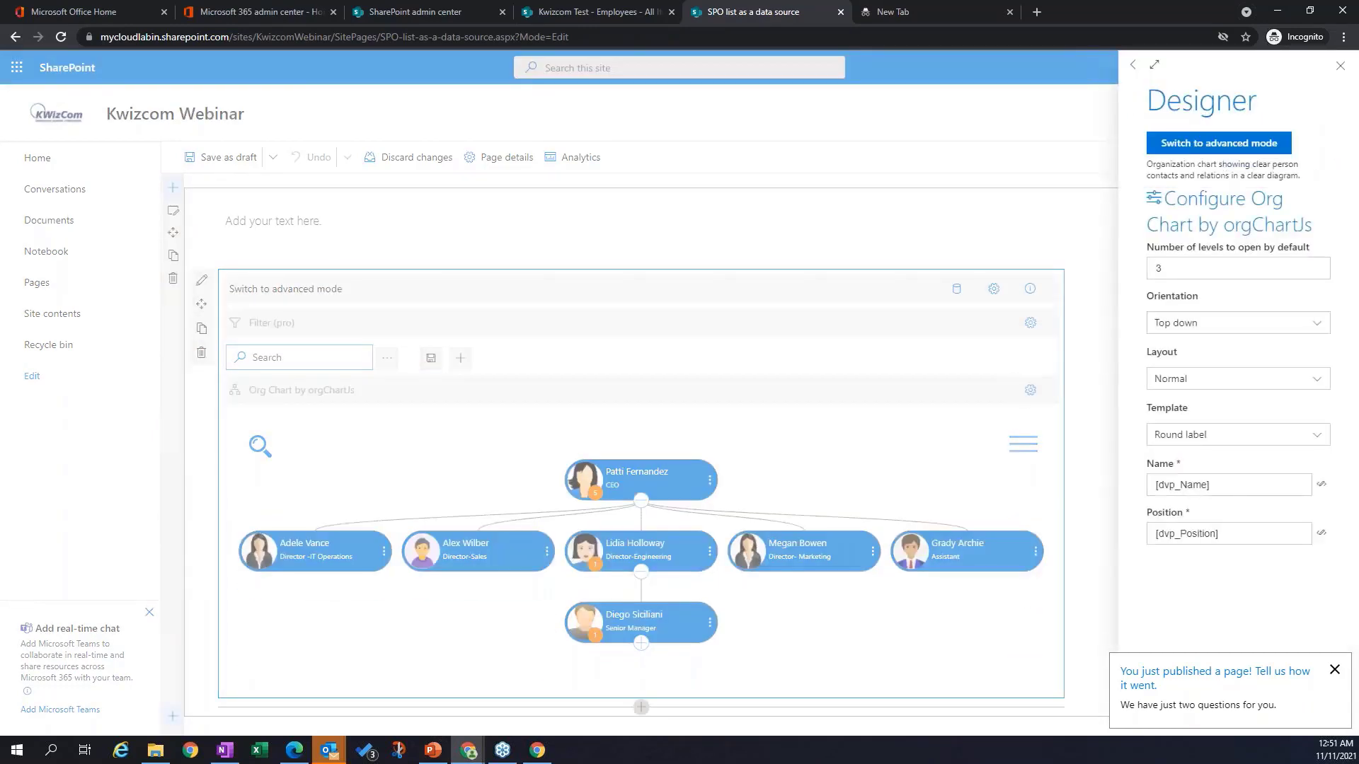
scroll(1176, 318, down, 1)
click(1190, 311)
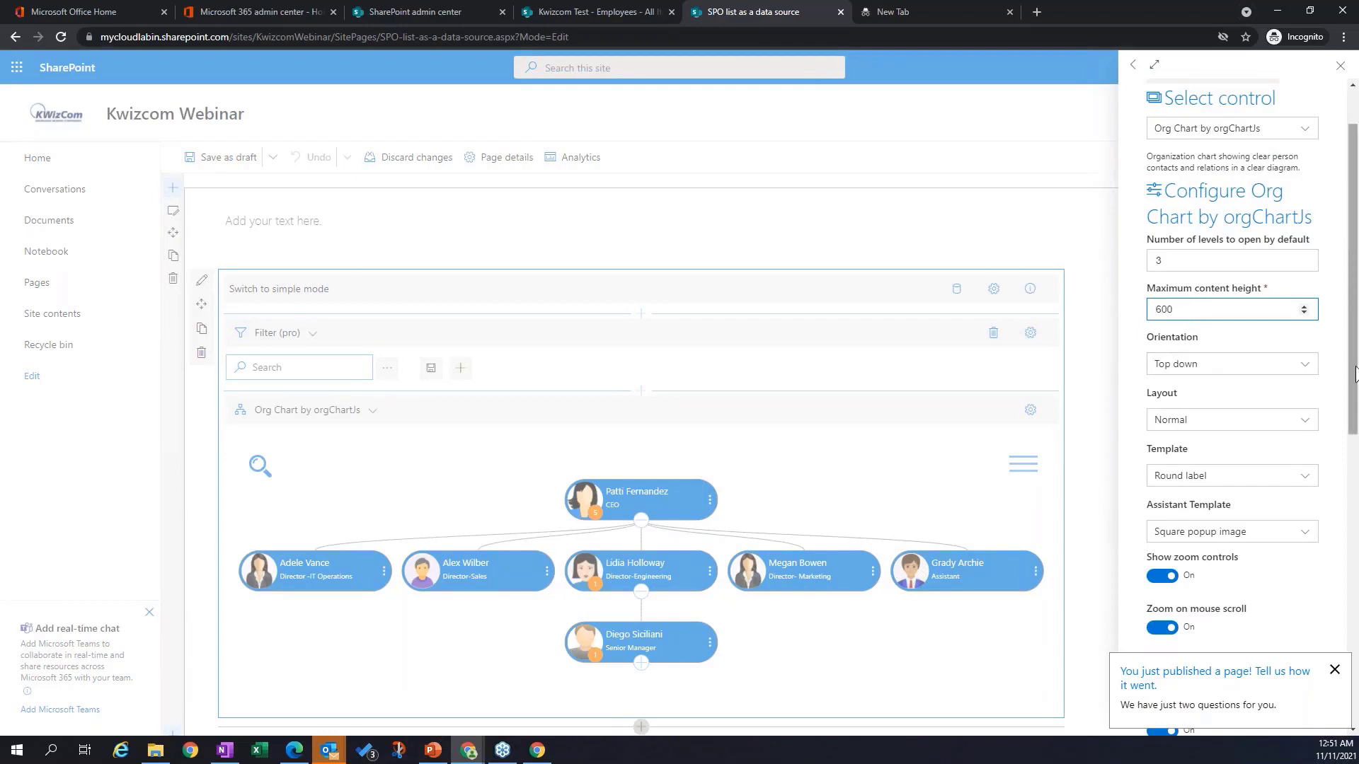
Step: Turn off the org chart's zoom controls, zoom on mouse scroll and search, and dismiss the publishing feedback prompt
drag(1352, 365, 1337, 469)
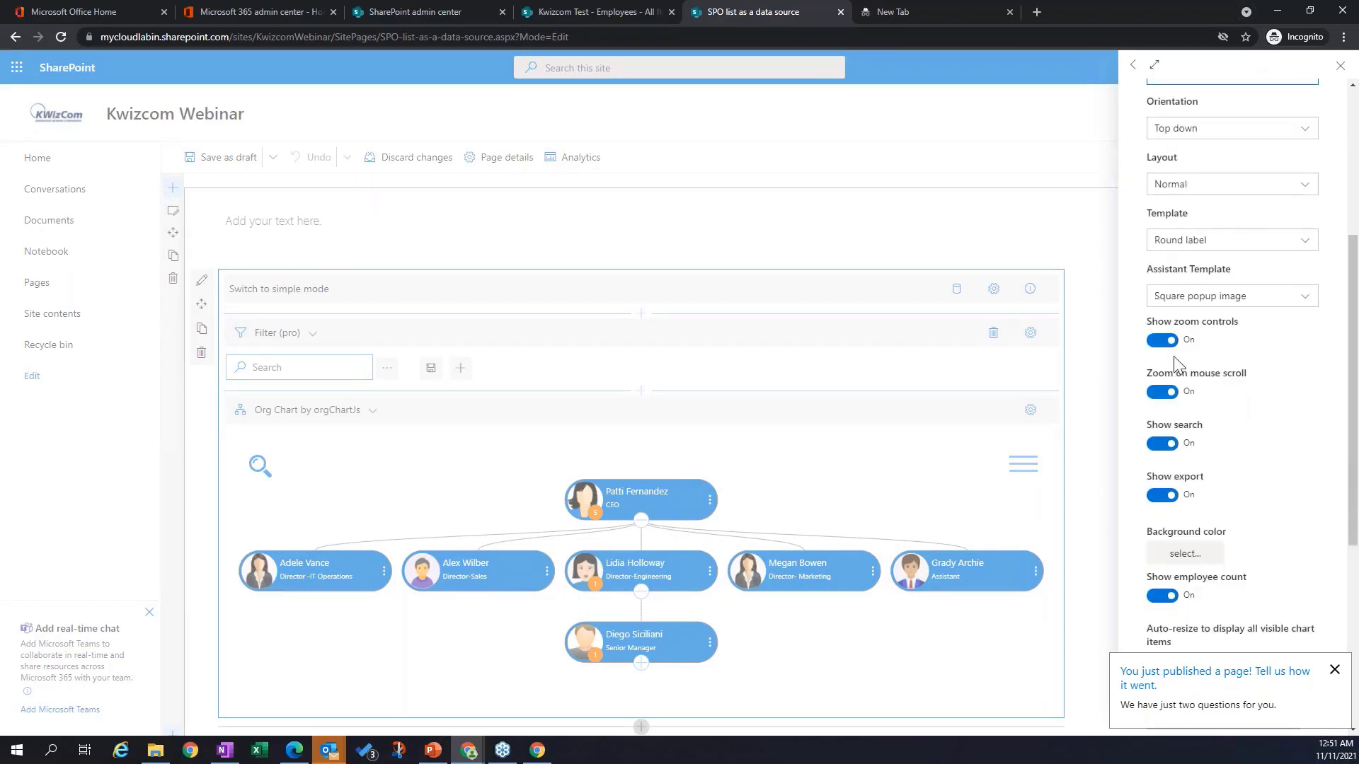
click(1161, 340)
click(1162, 392)
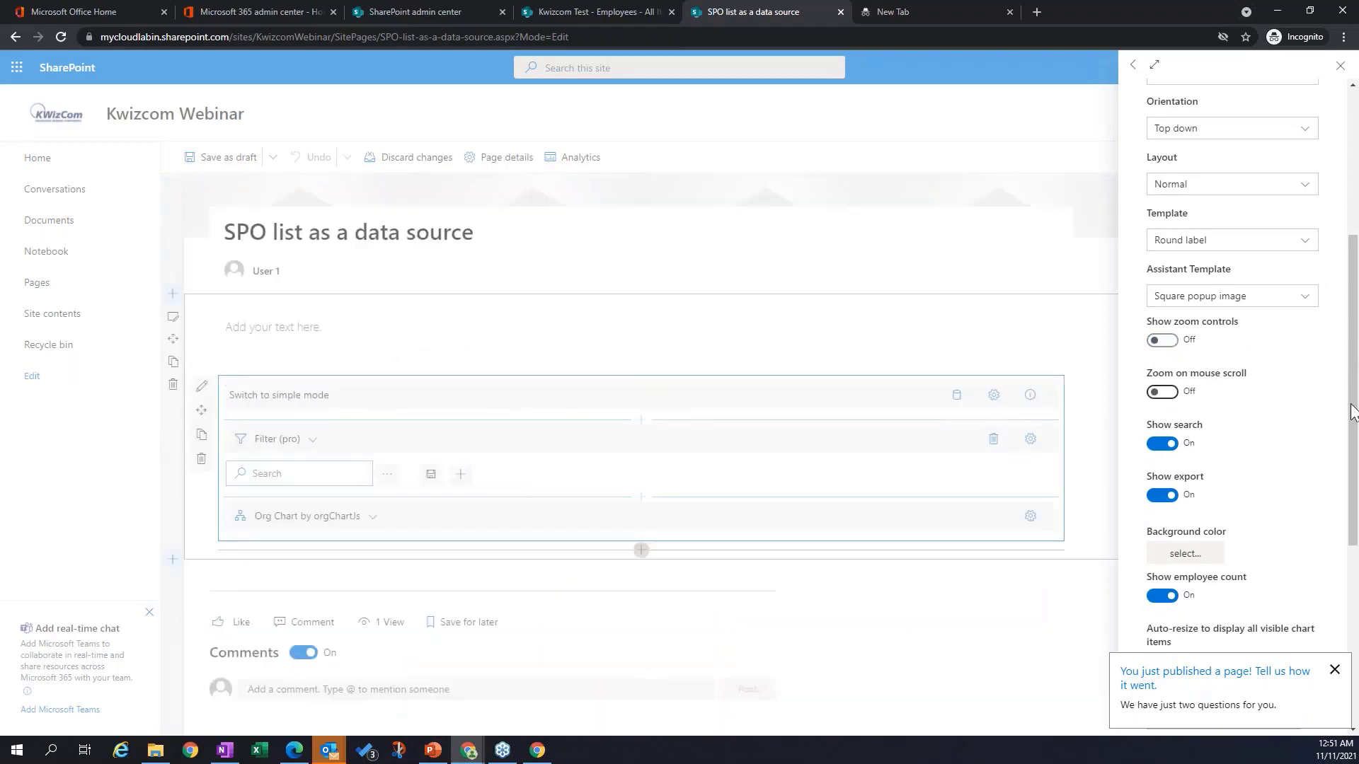
drag(1351, 411, 1350, 473)
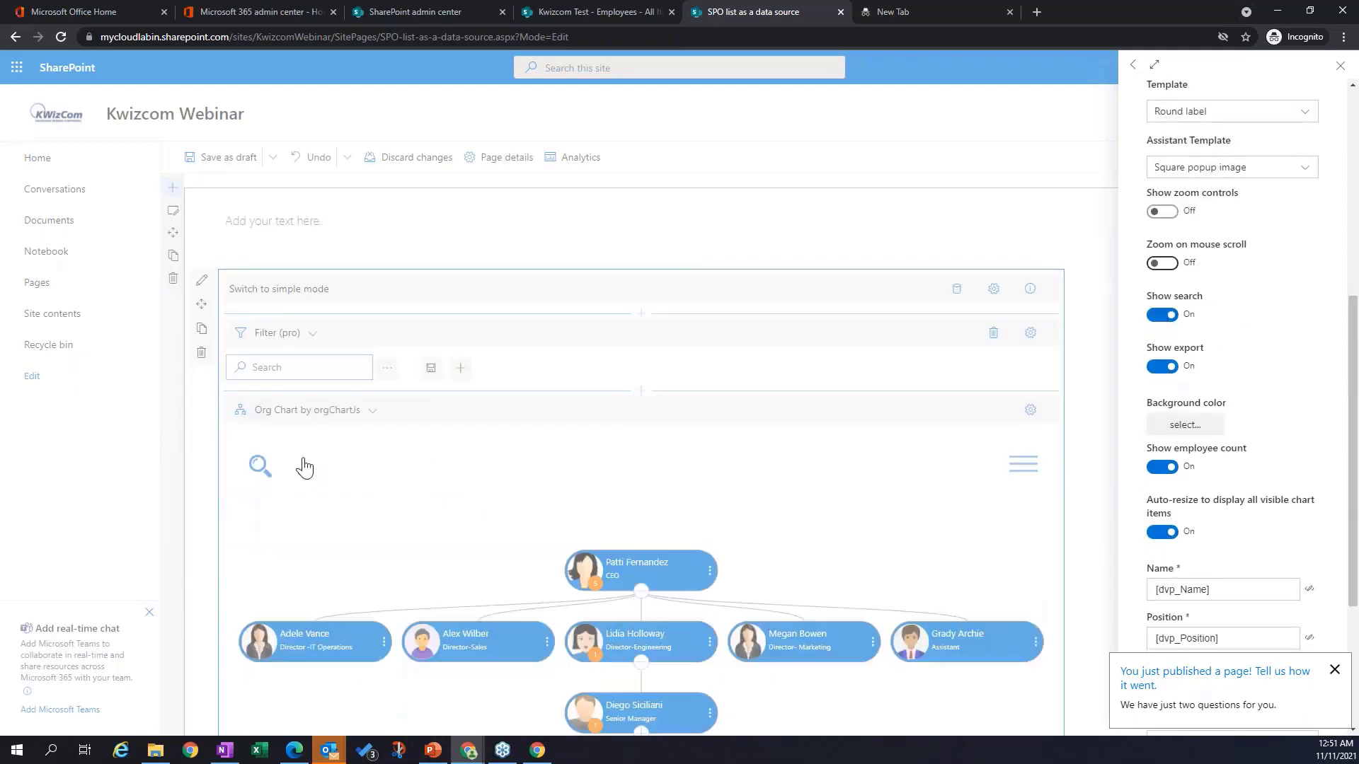
click(1157, 322)
drag(1355, 399, 1351, 586)
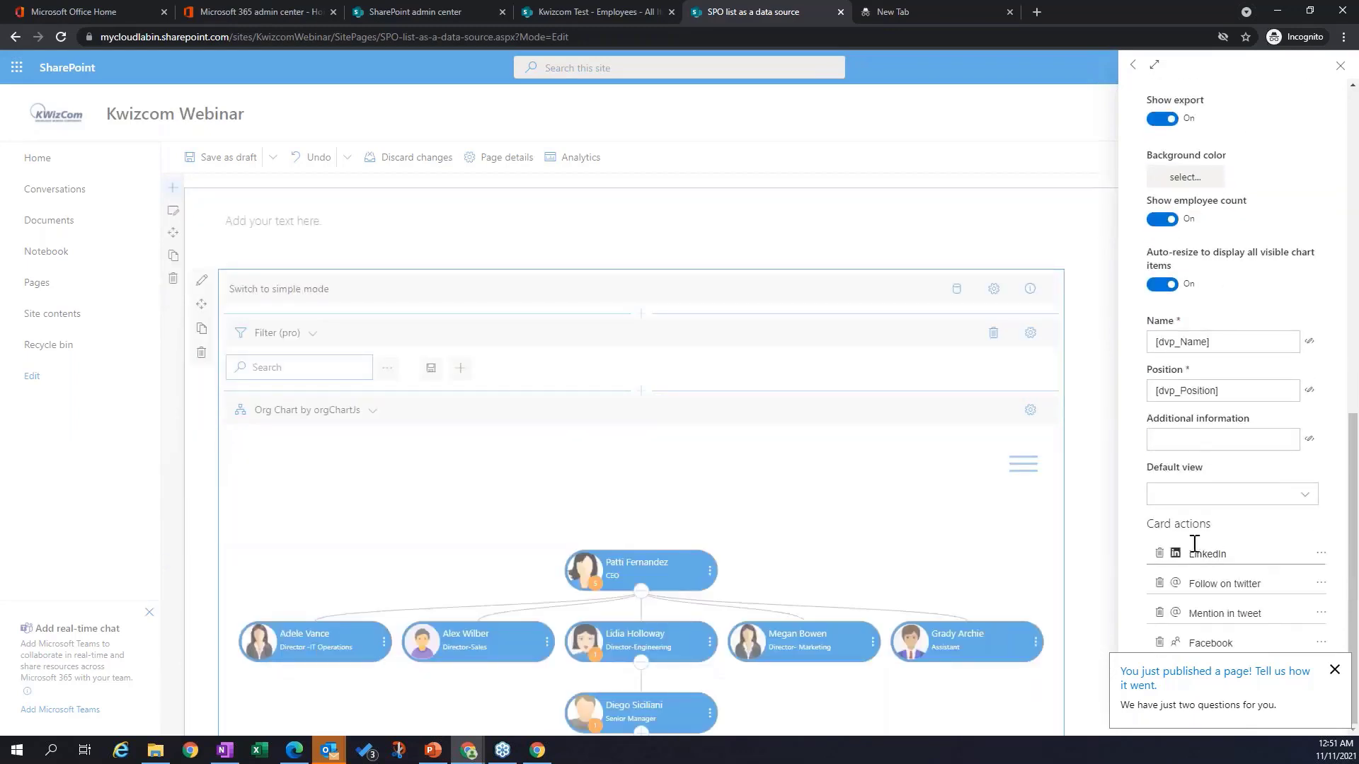
click(1333, 669)
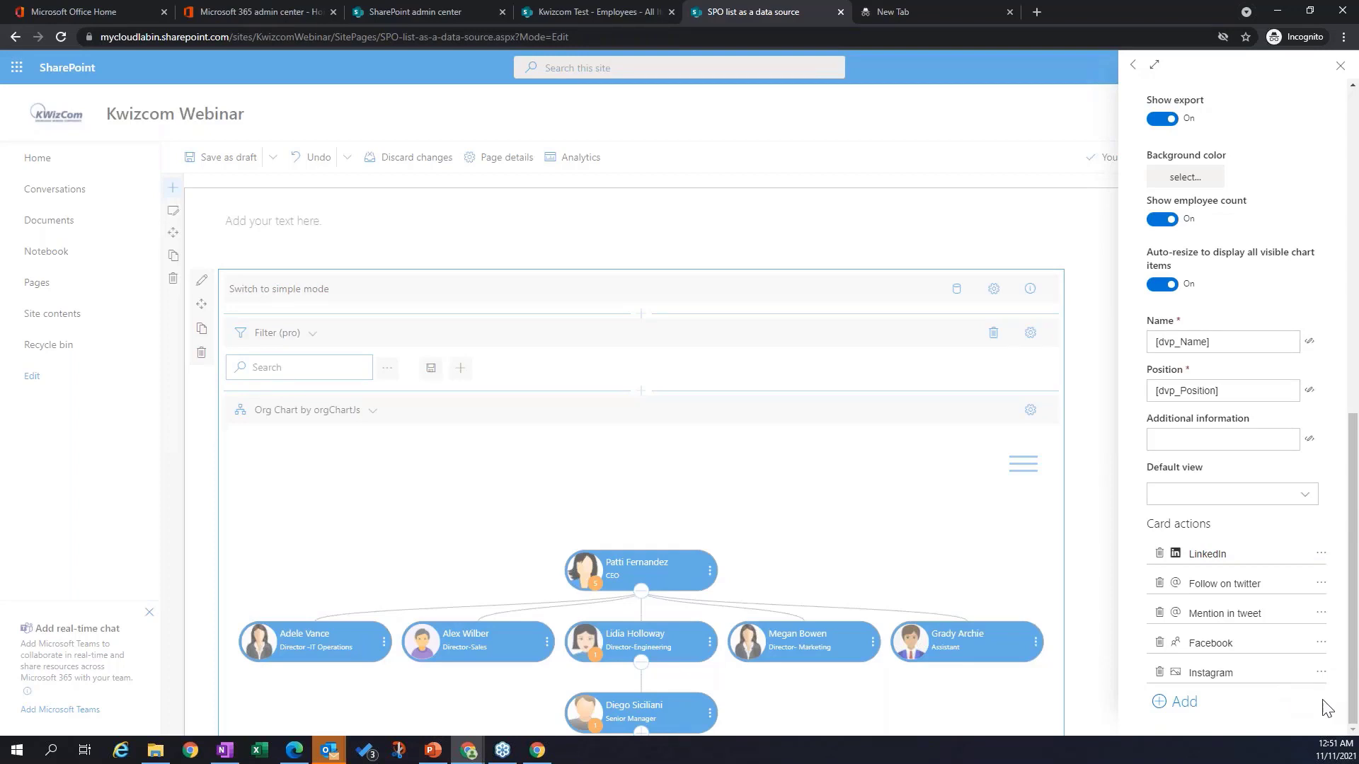
Step: Add a card action, view the item actions offered in its script editor, and delete the new "foo" action
click(1183, 702)
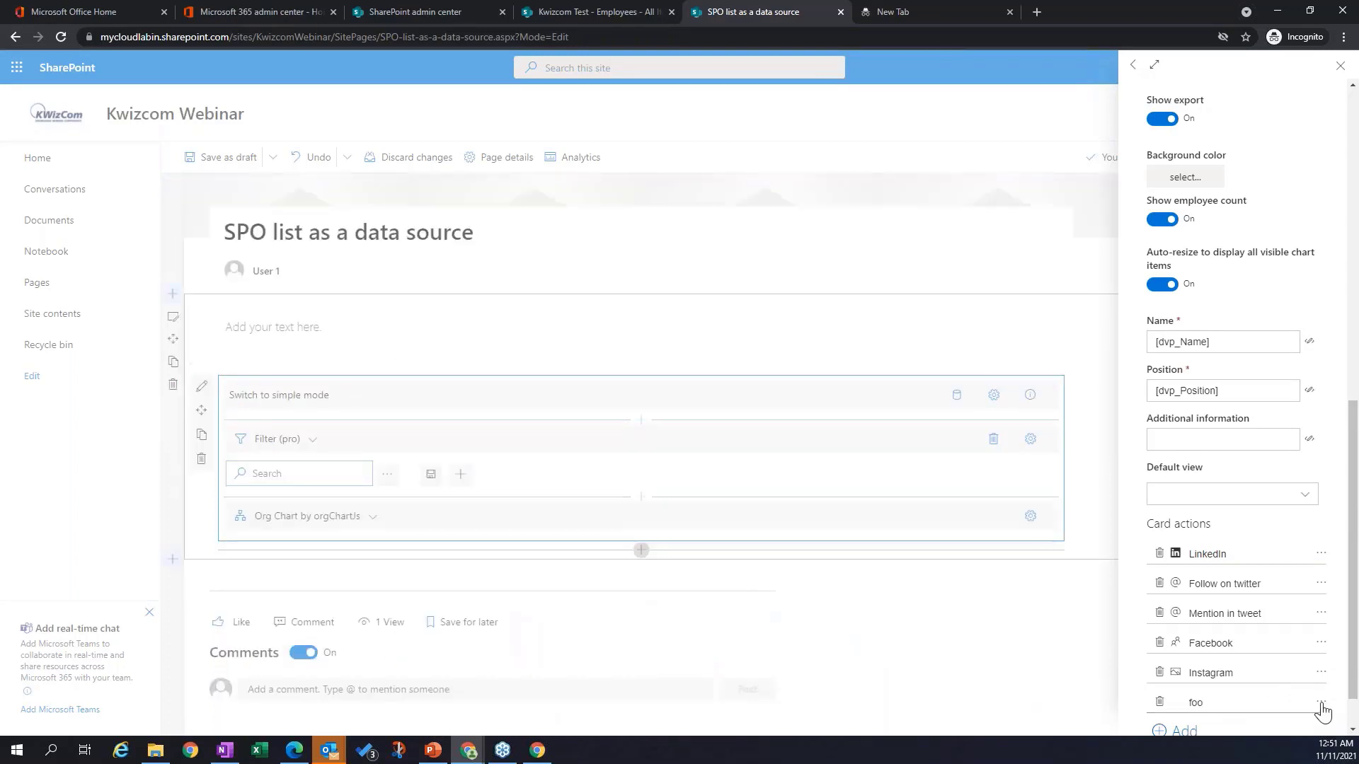
click(1321, 702)
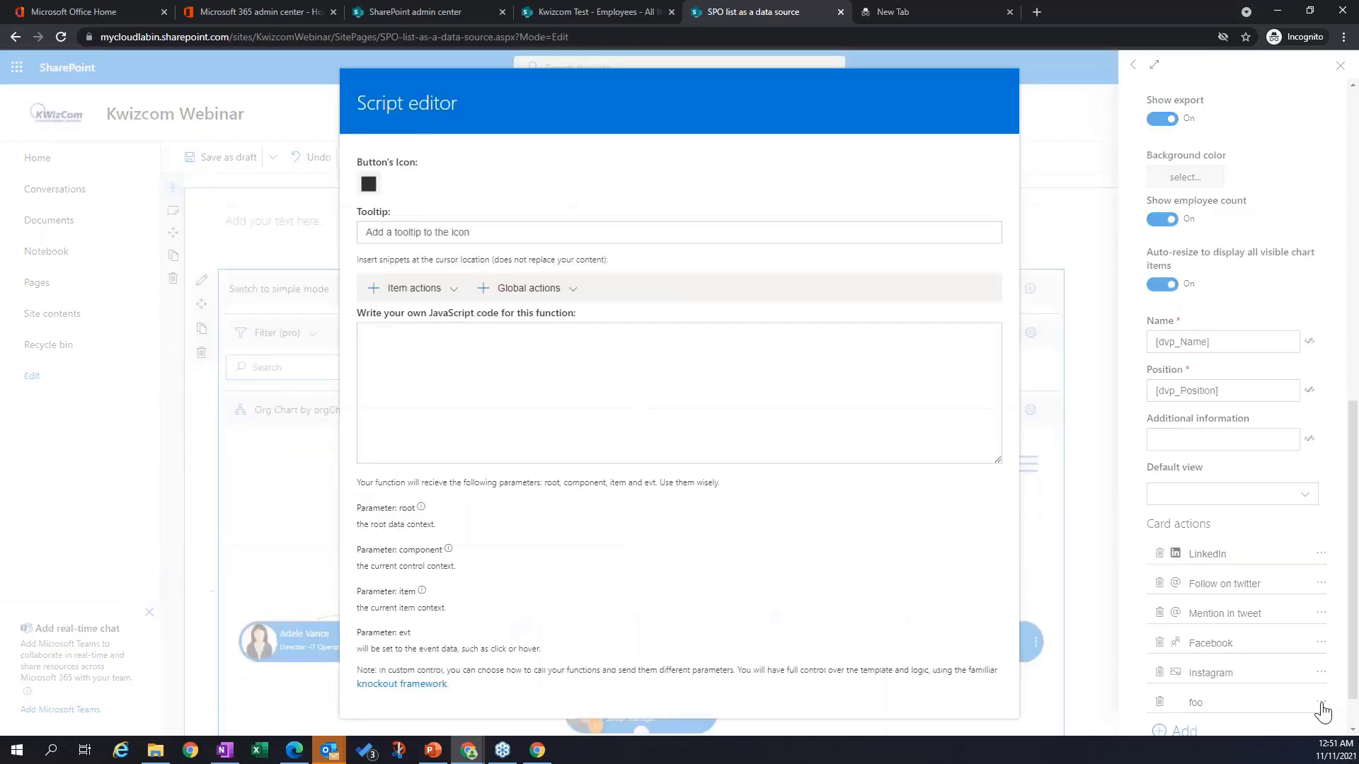
click(455, 290)
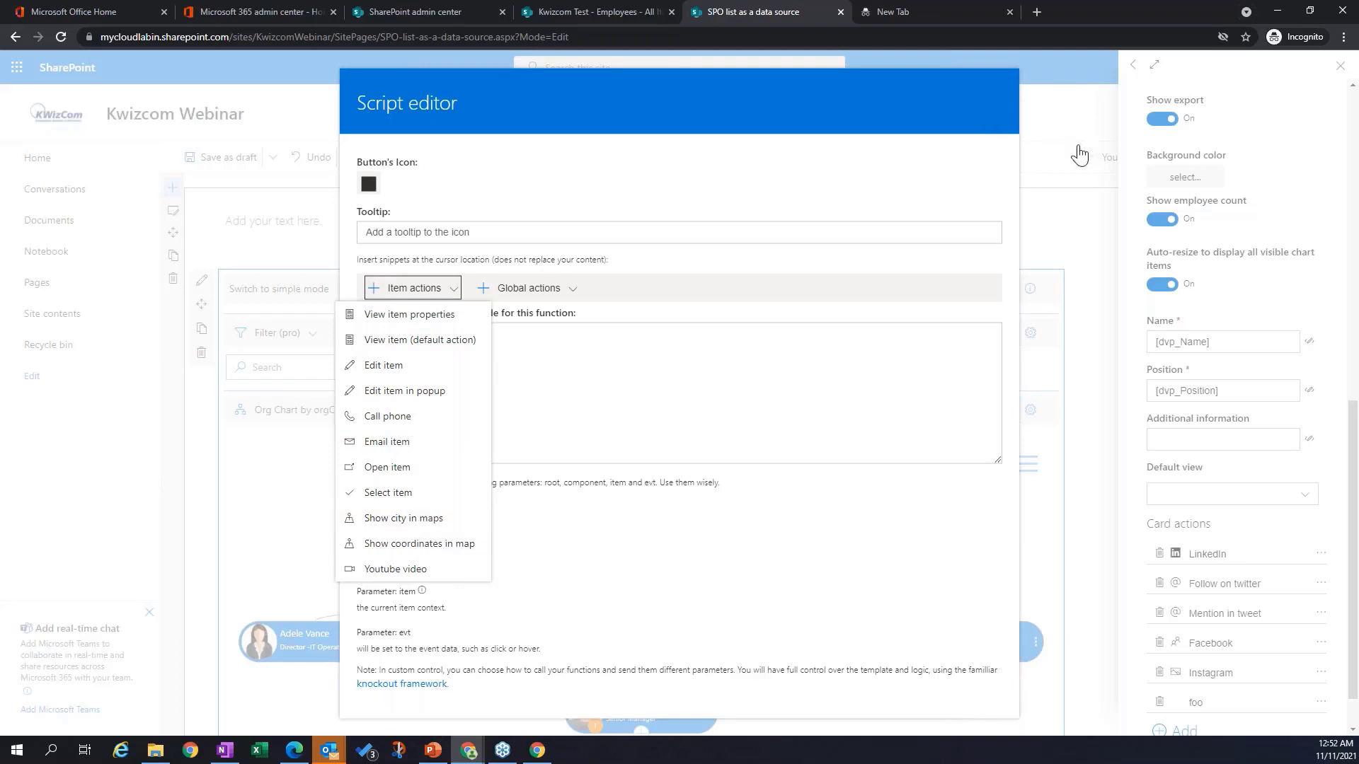
click(1056, 136)
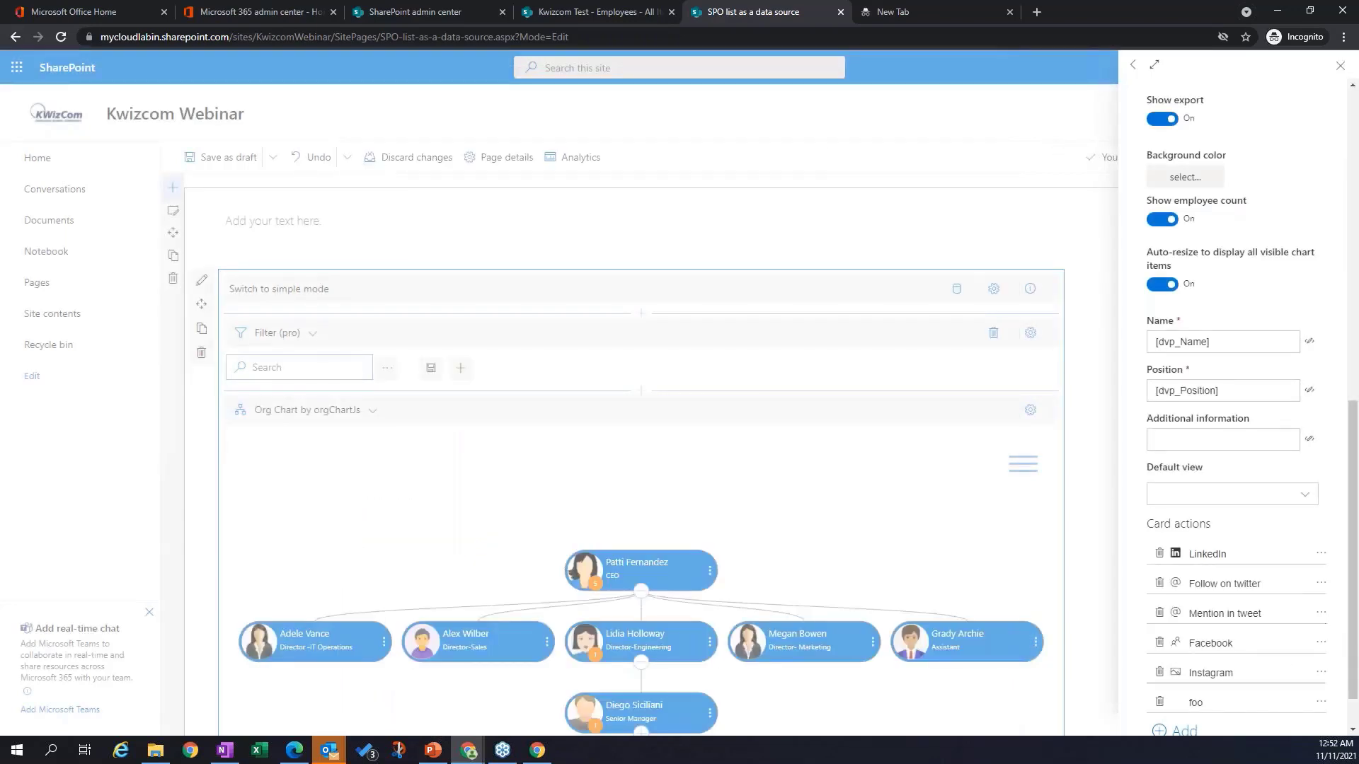
click(1160, 703)
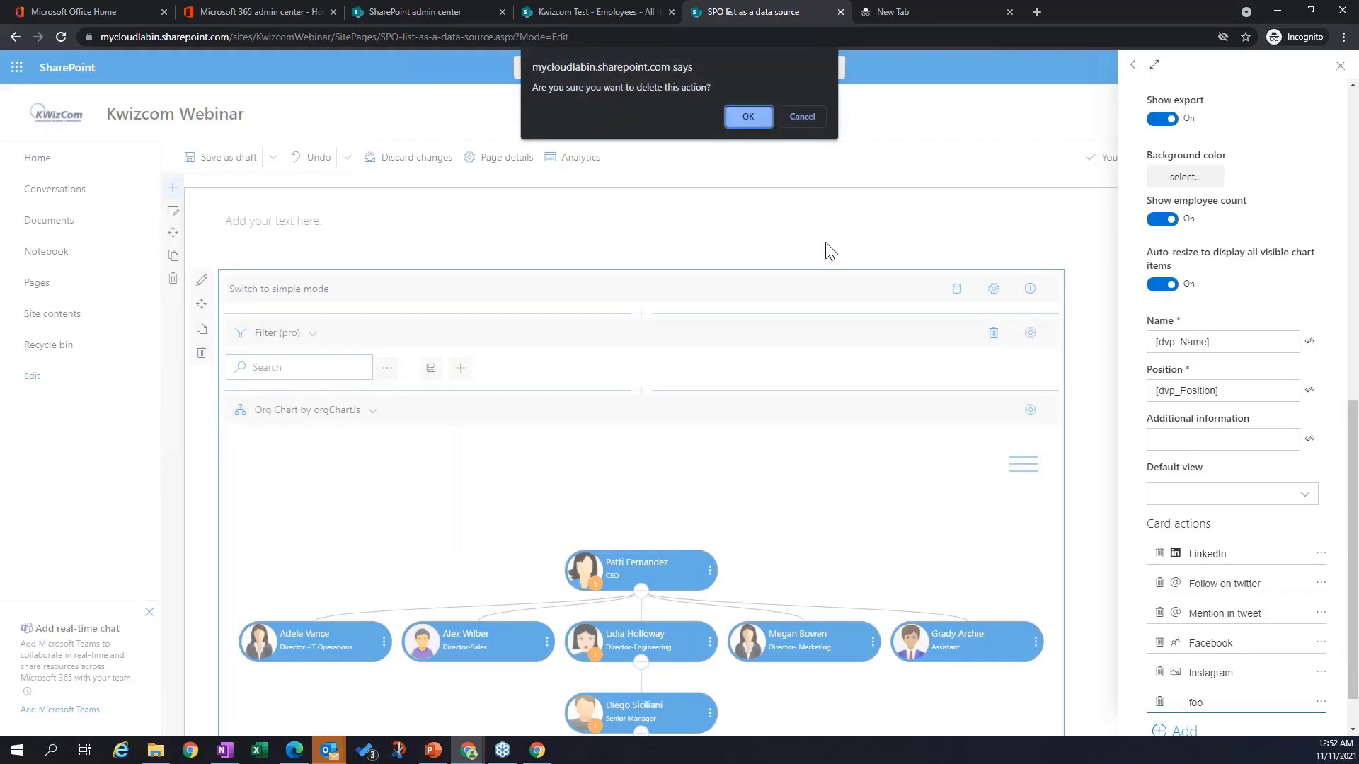
click(747, 117)
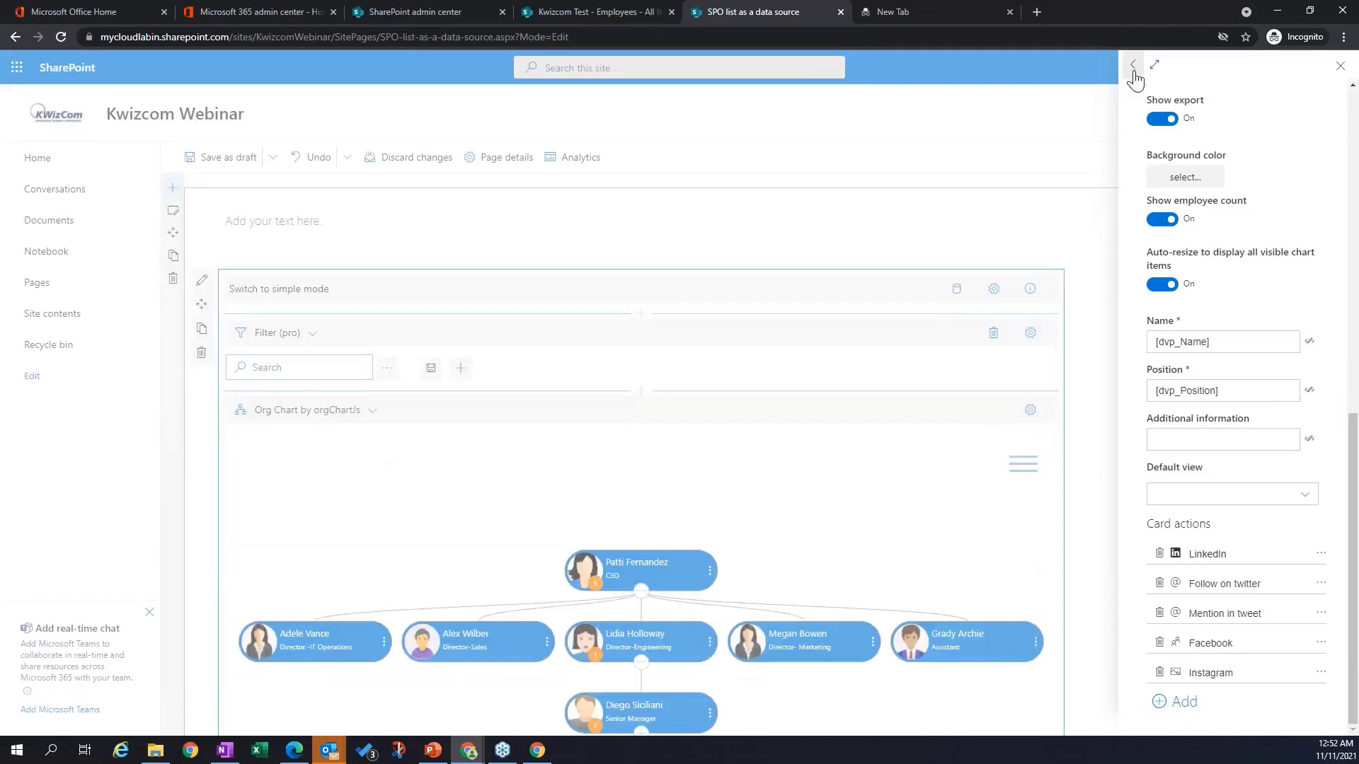
Step: Close the org chart settings, republish the page and reopen it for editing
click(1133, 66)
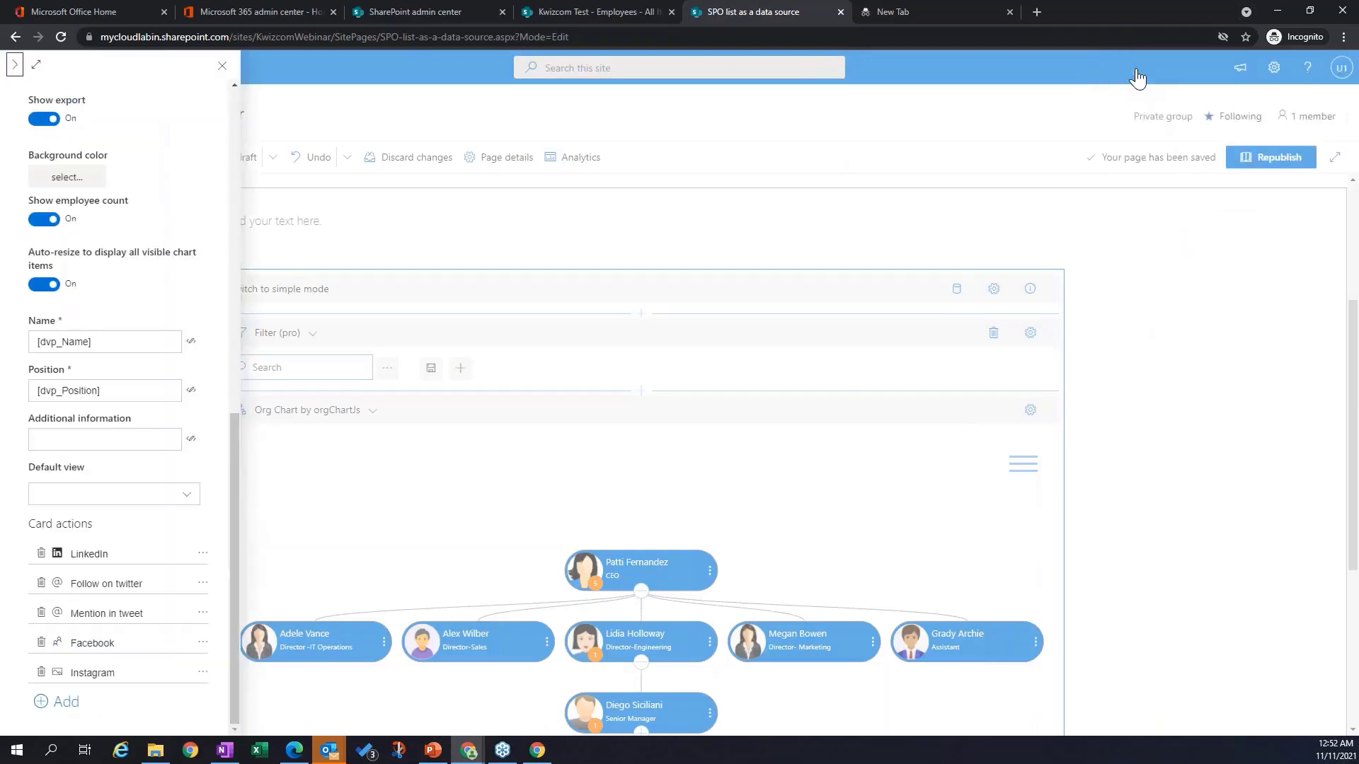
click(15, 65)
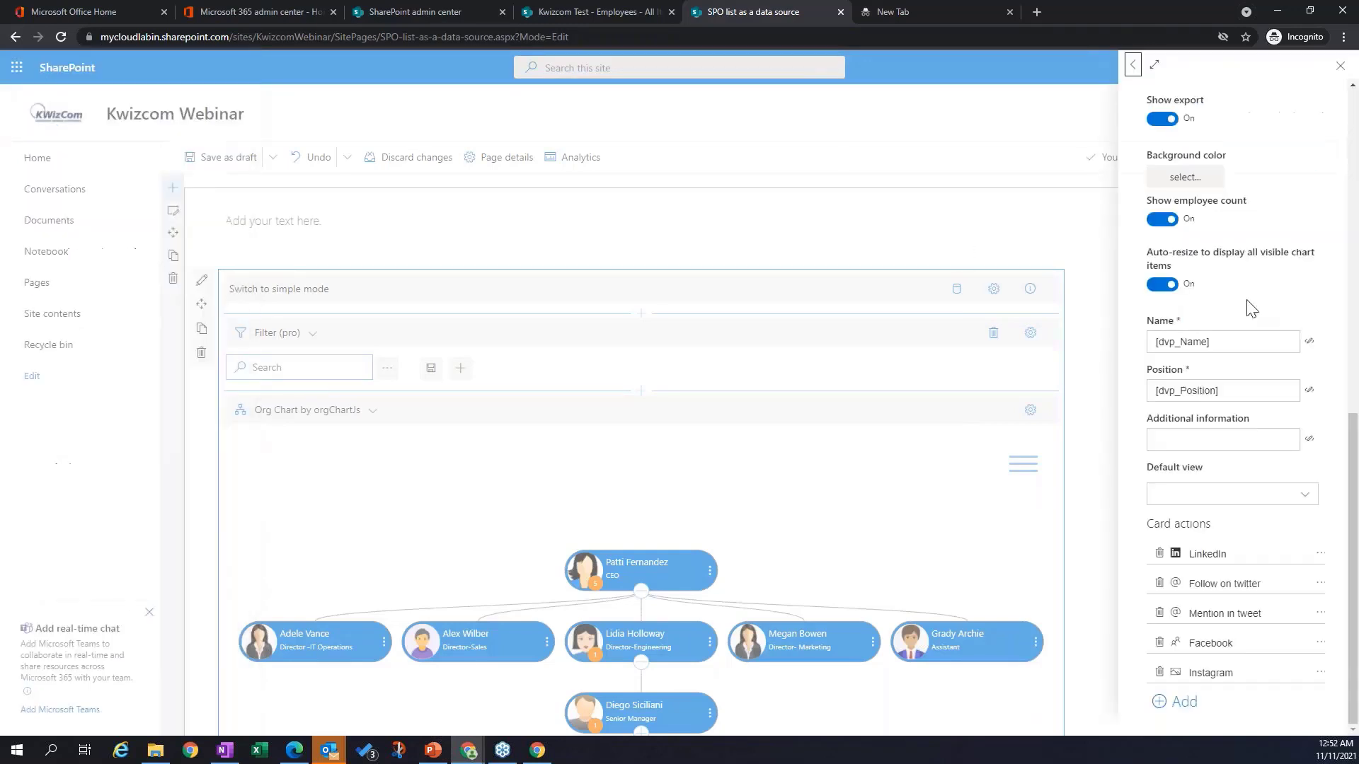
drag(1348, 511, 1351, 179)
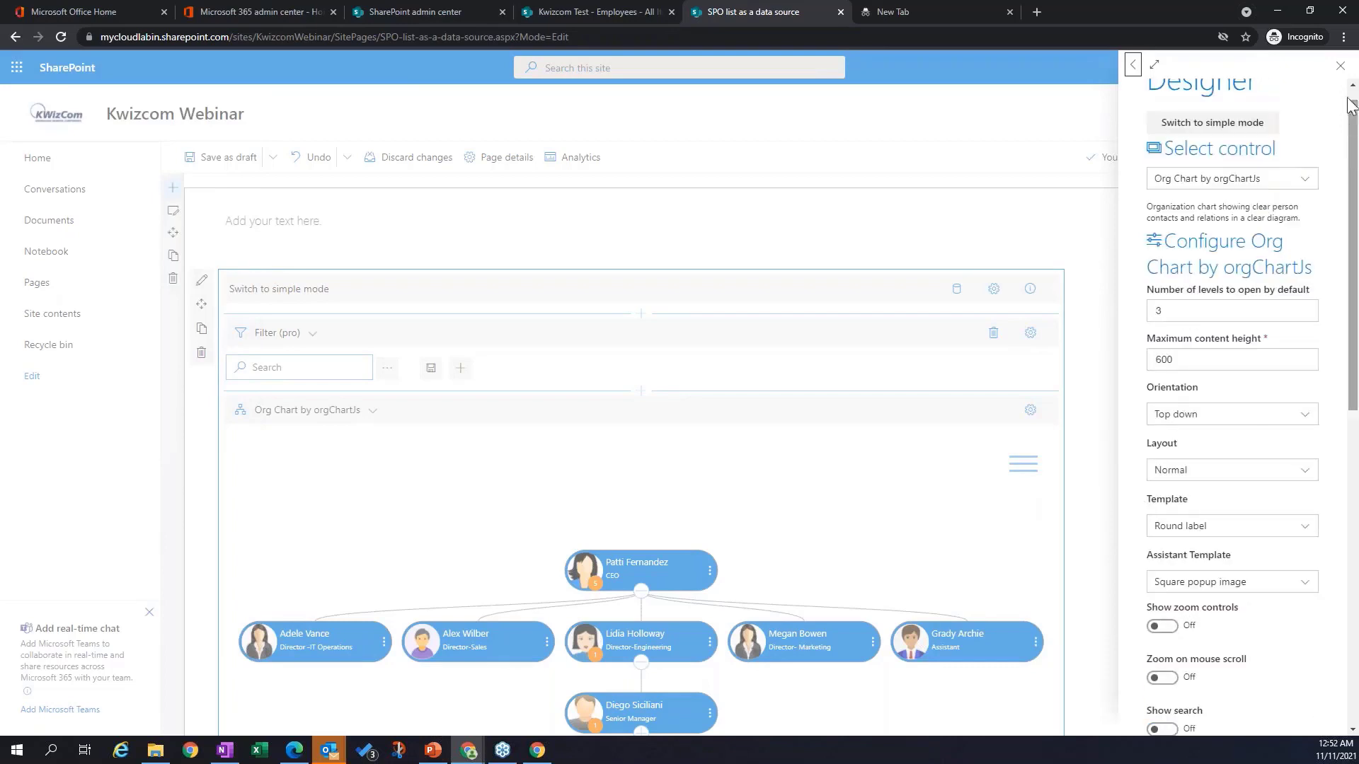
click(1340, 66)
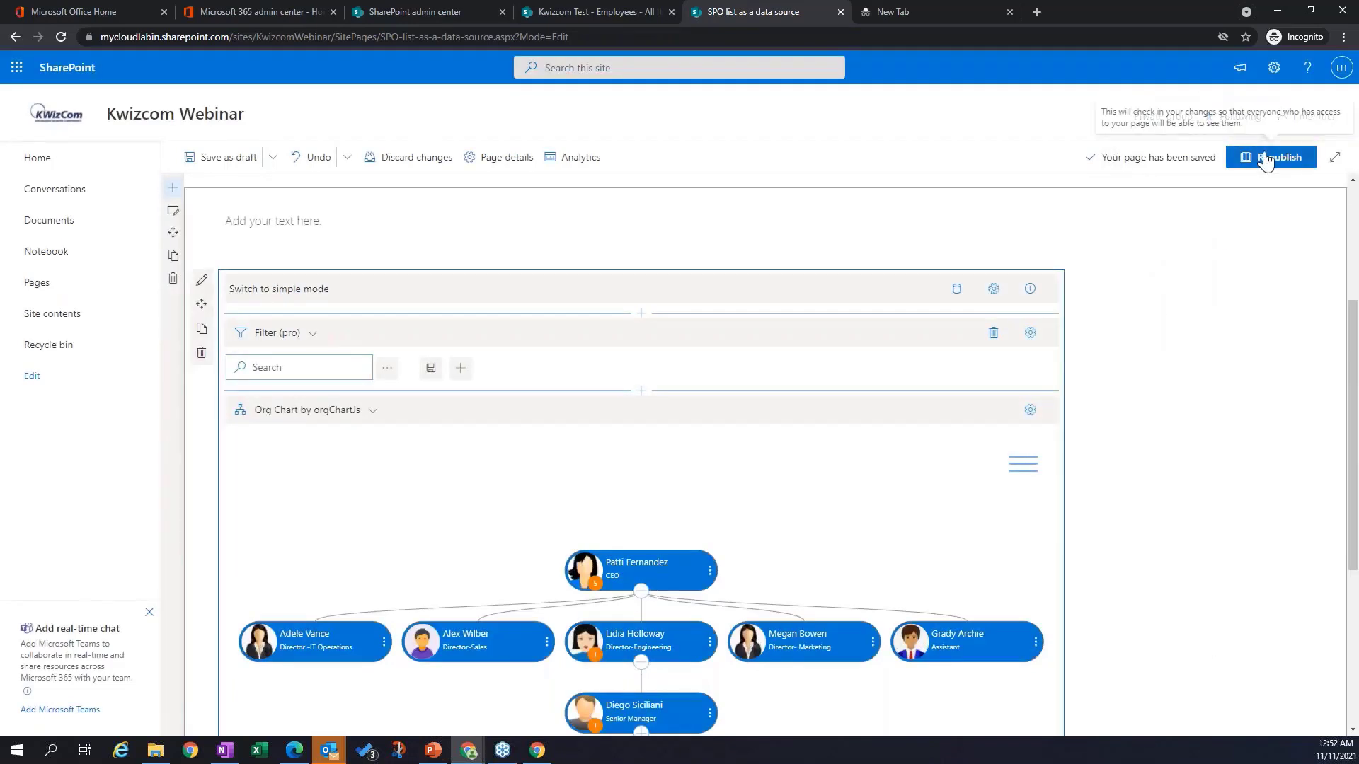
click(1266, 162)
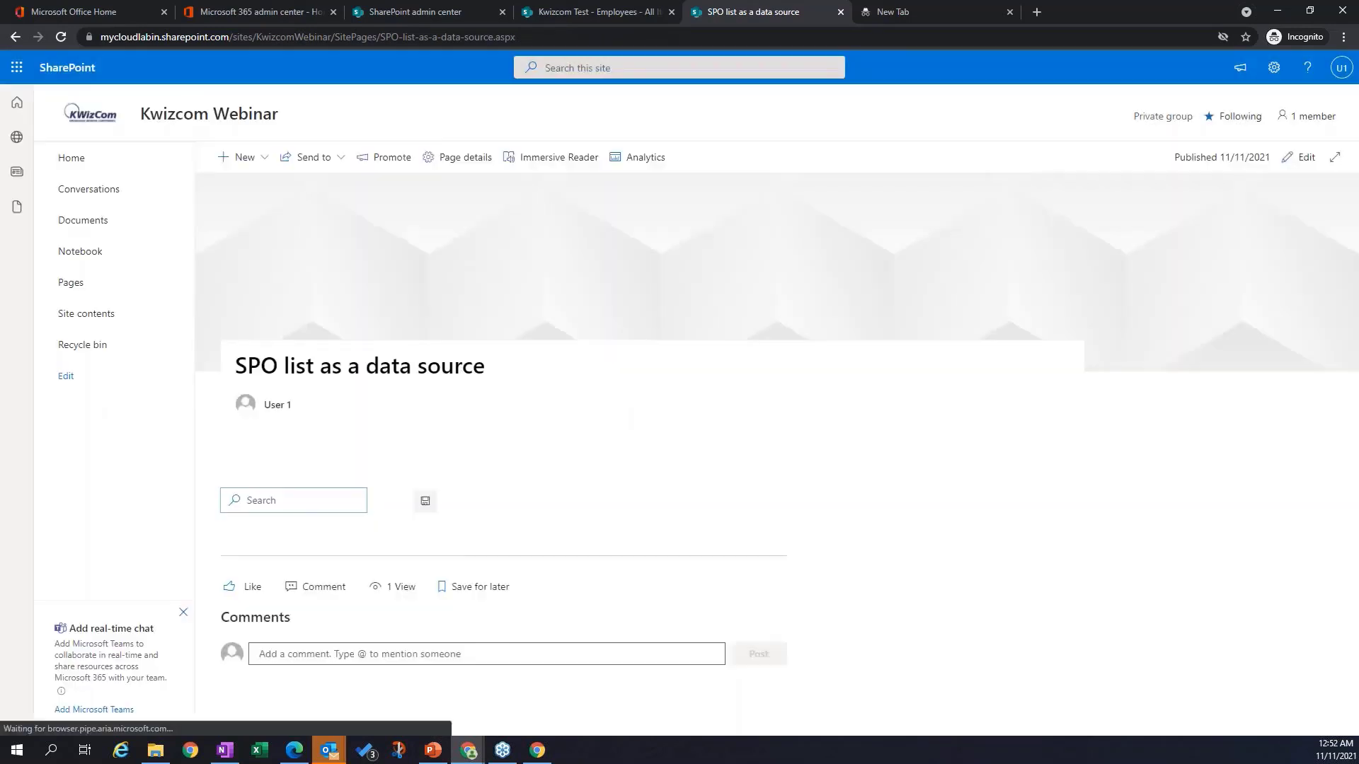
scroll(1221, 482, down, 5)
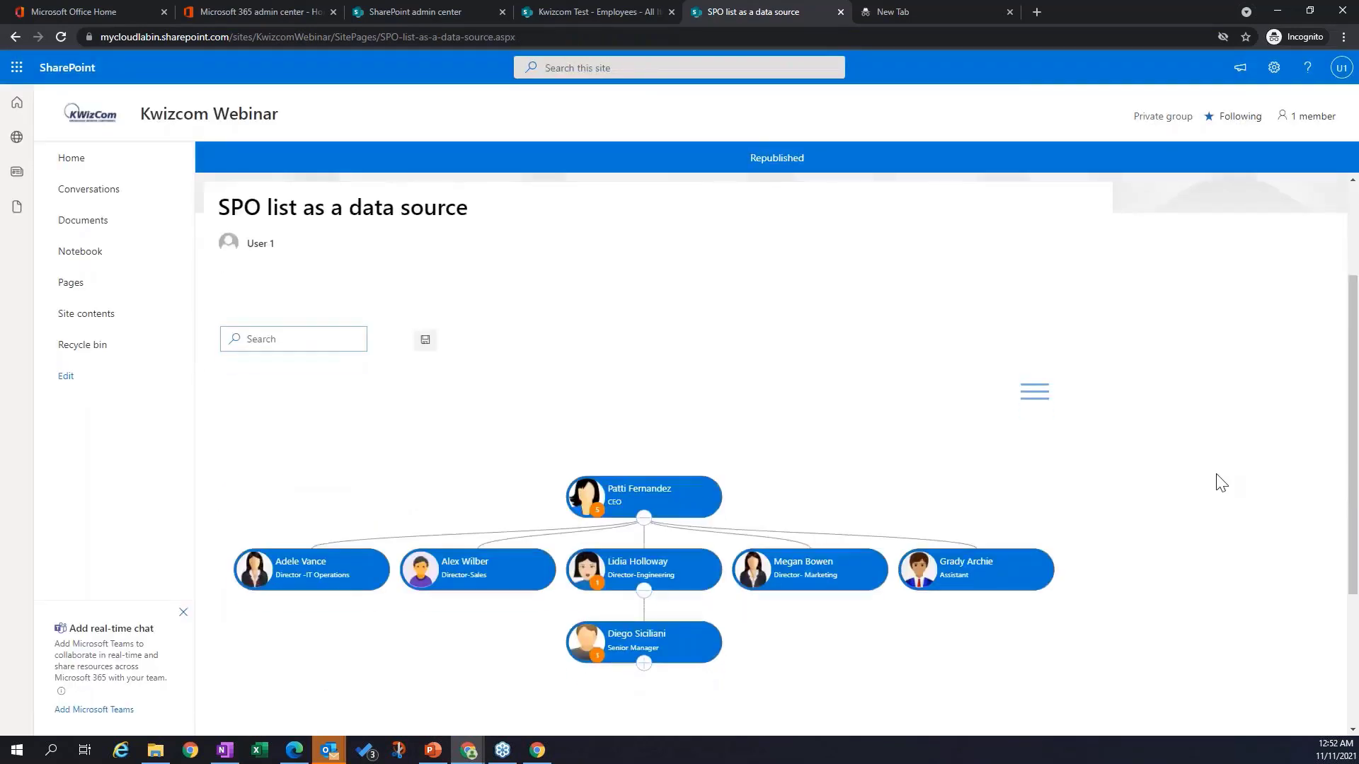
scroll(1220, 483, up, 3)
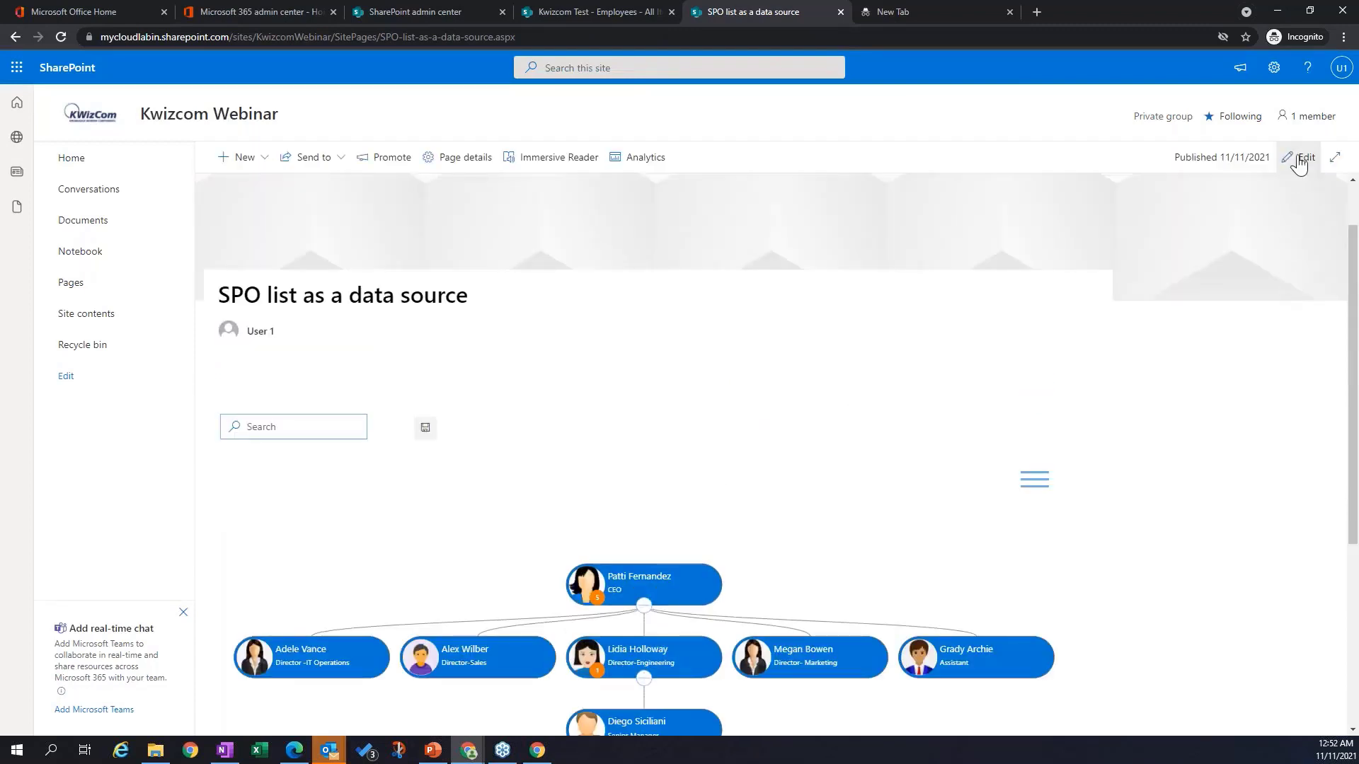
click(1299, 162)
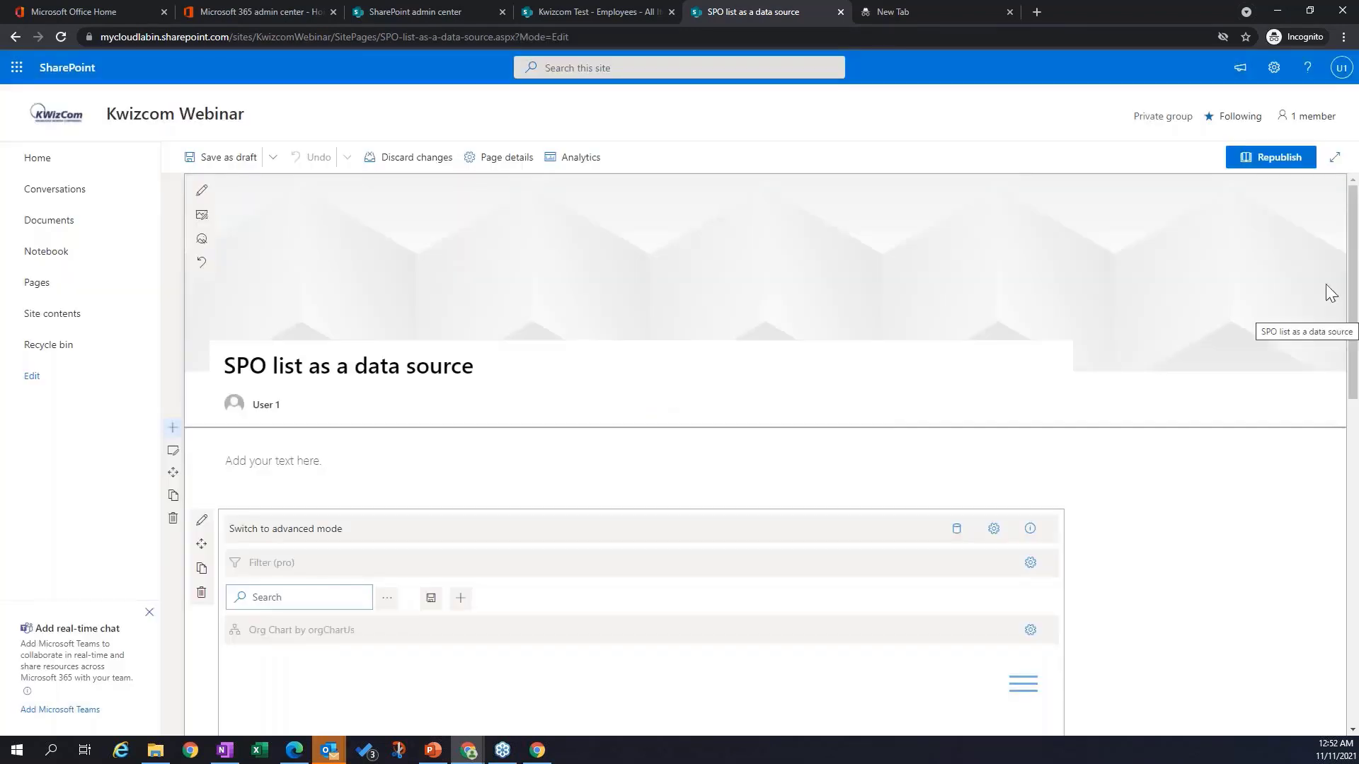
drag(1354, 244, 1338, 347)
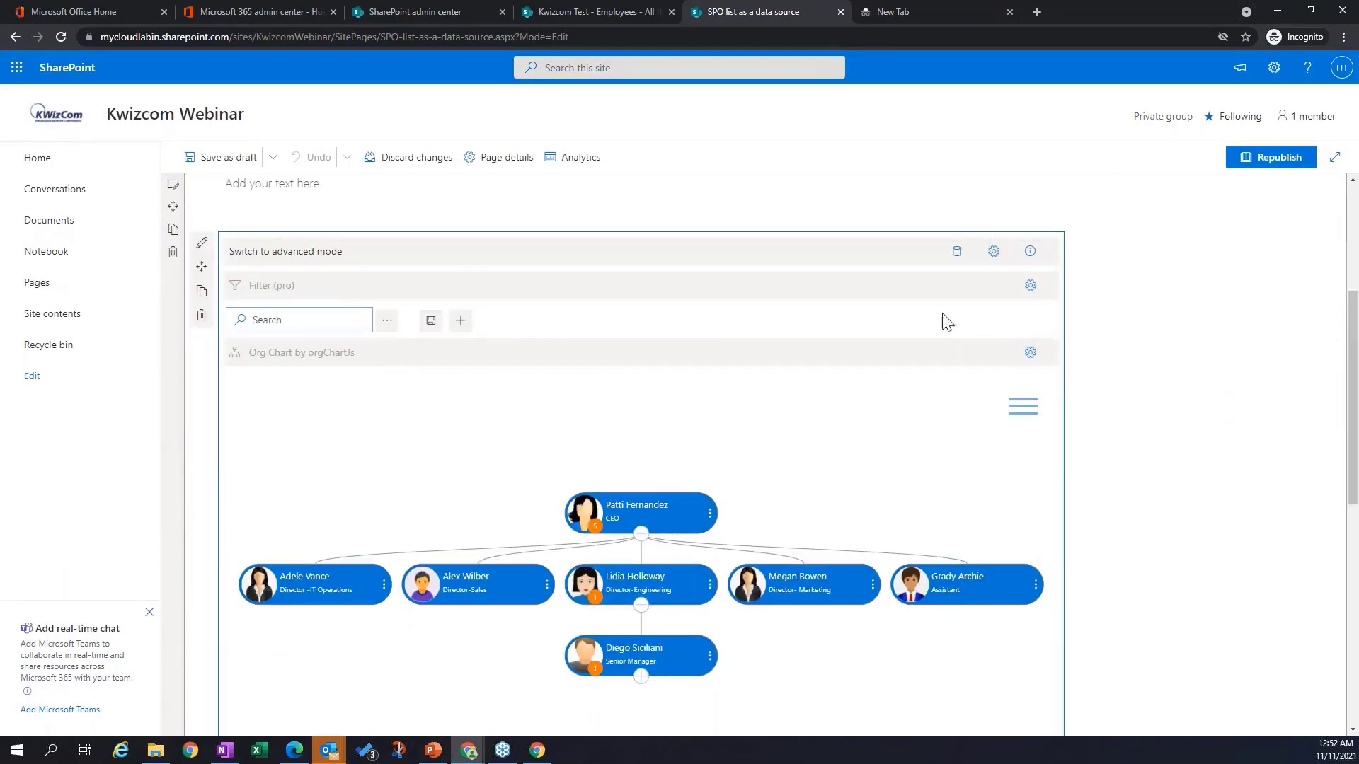
click(1030, 285)
click(1344, 66)
click(994, 251)
click(1340, 67)
click(1029, 352)
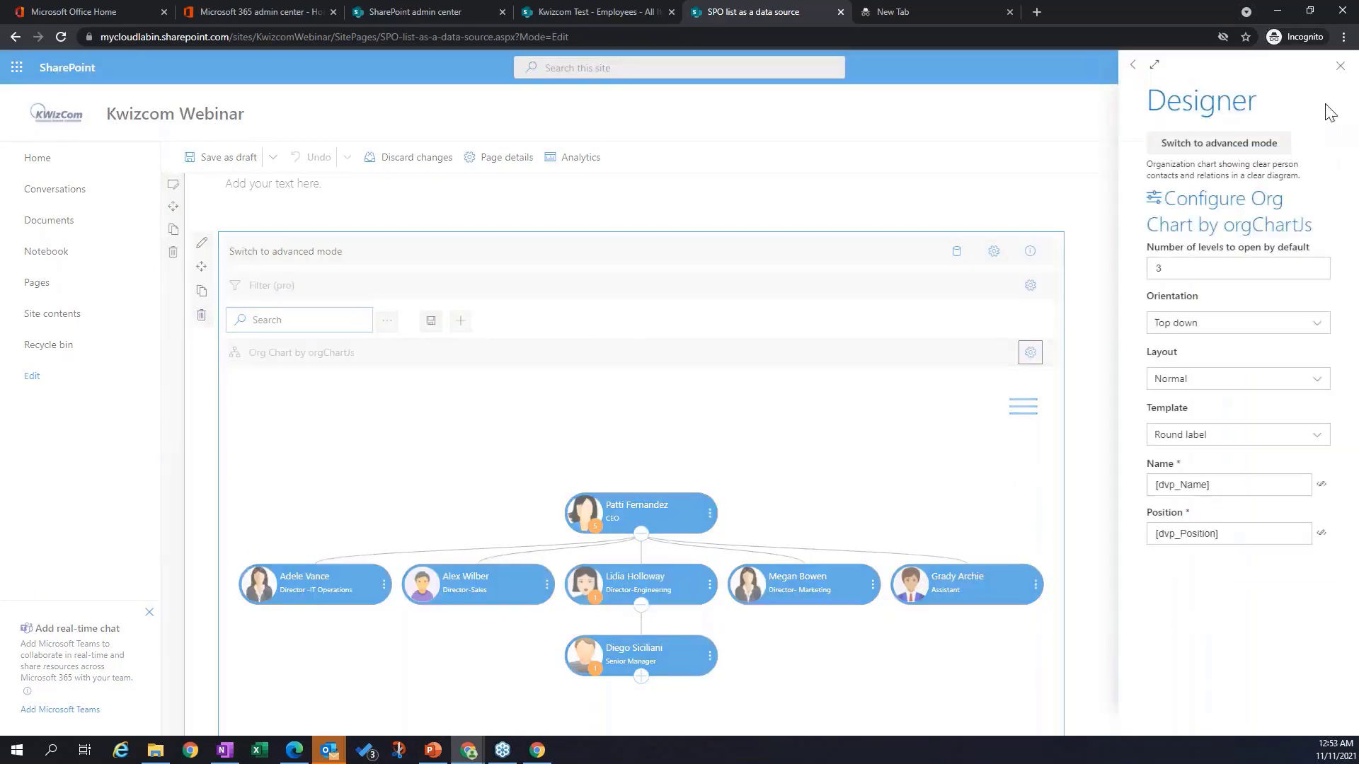
click(1337, 73)
Step: Turn on the Conditional Formatting feature in the org chart web part's layout settings
click(993, 253)
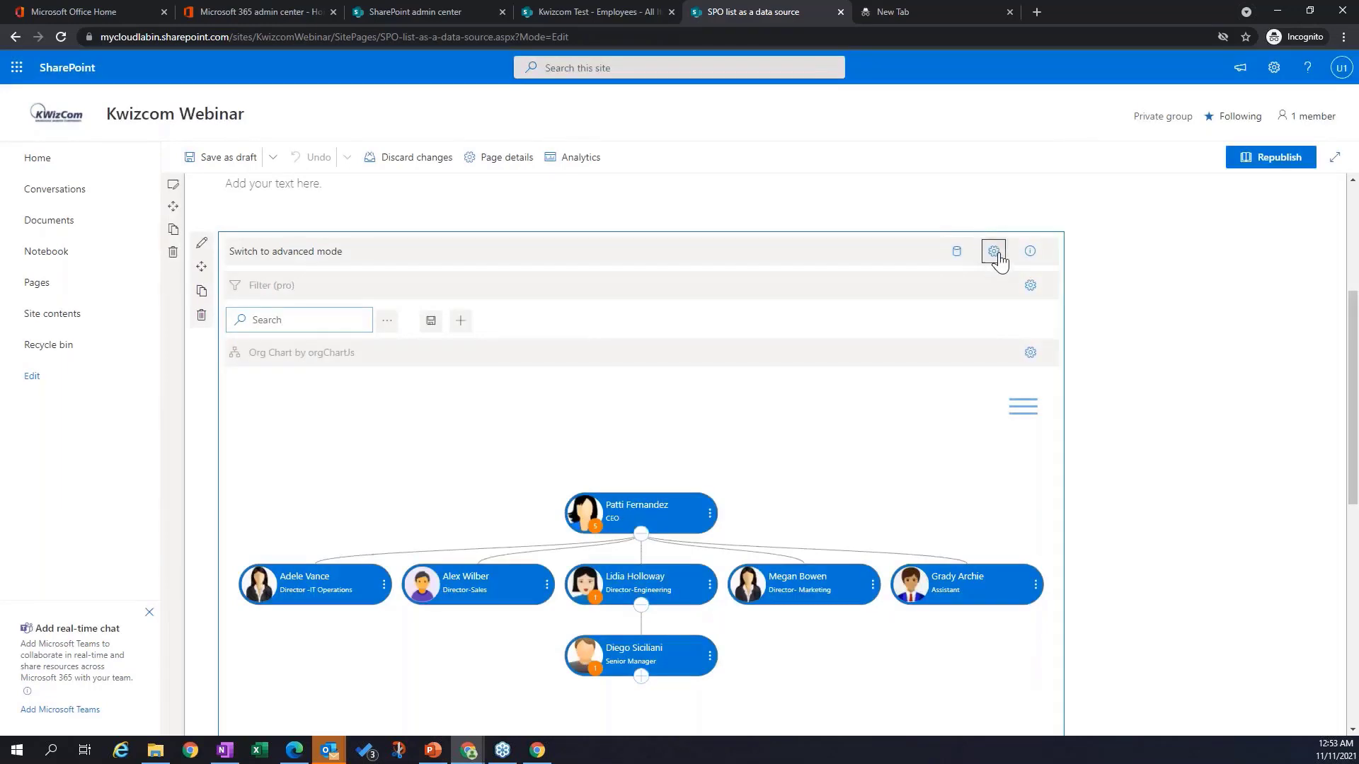
click(1161, 255)
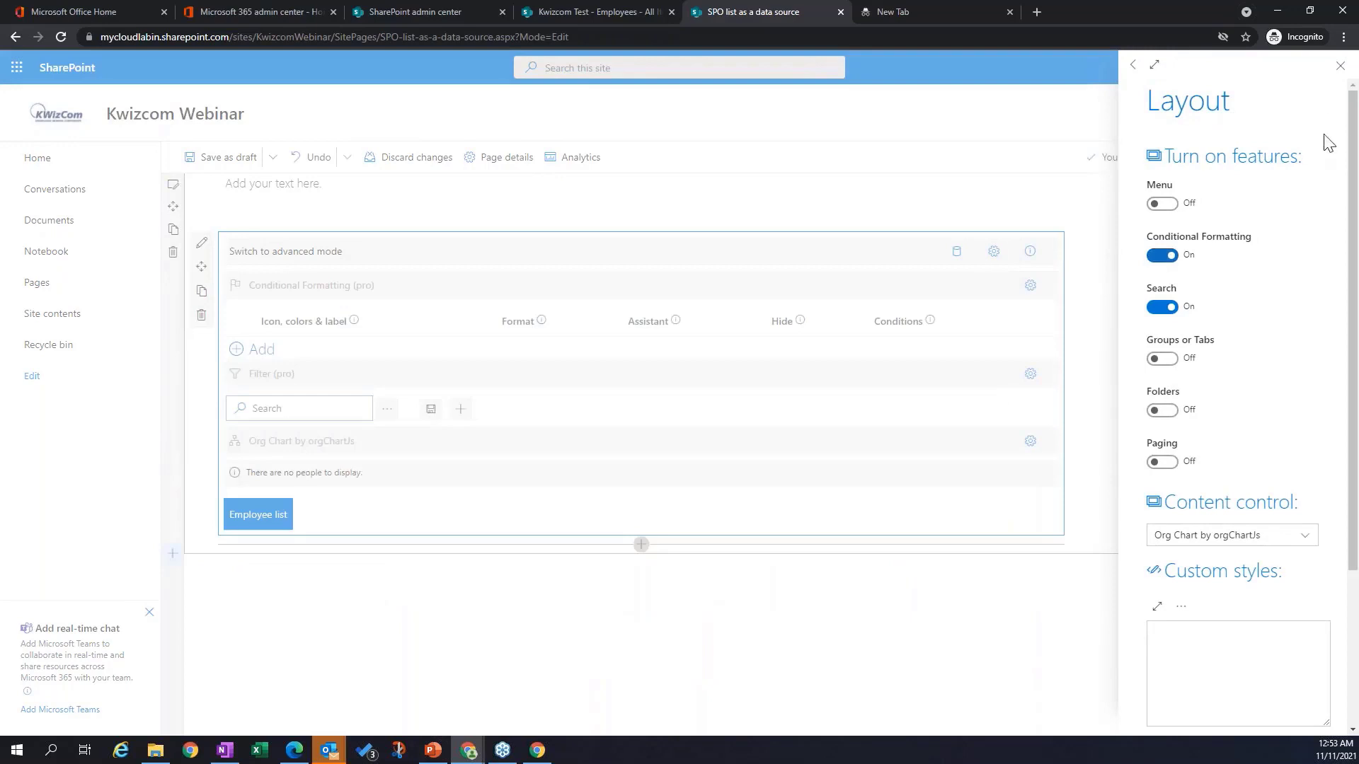
click(1339, 66)
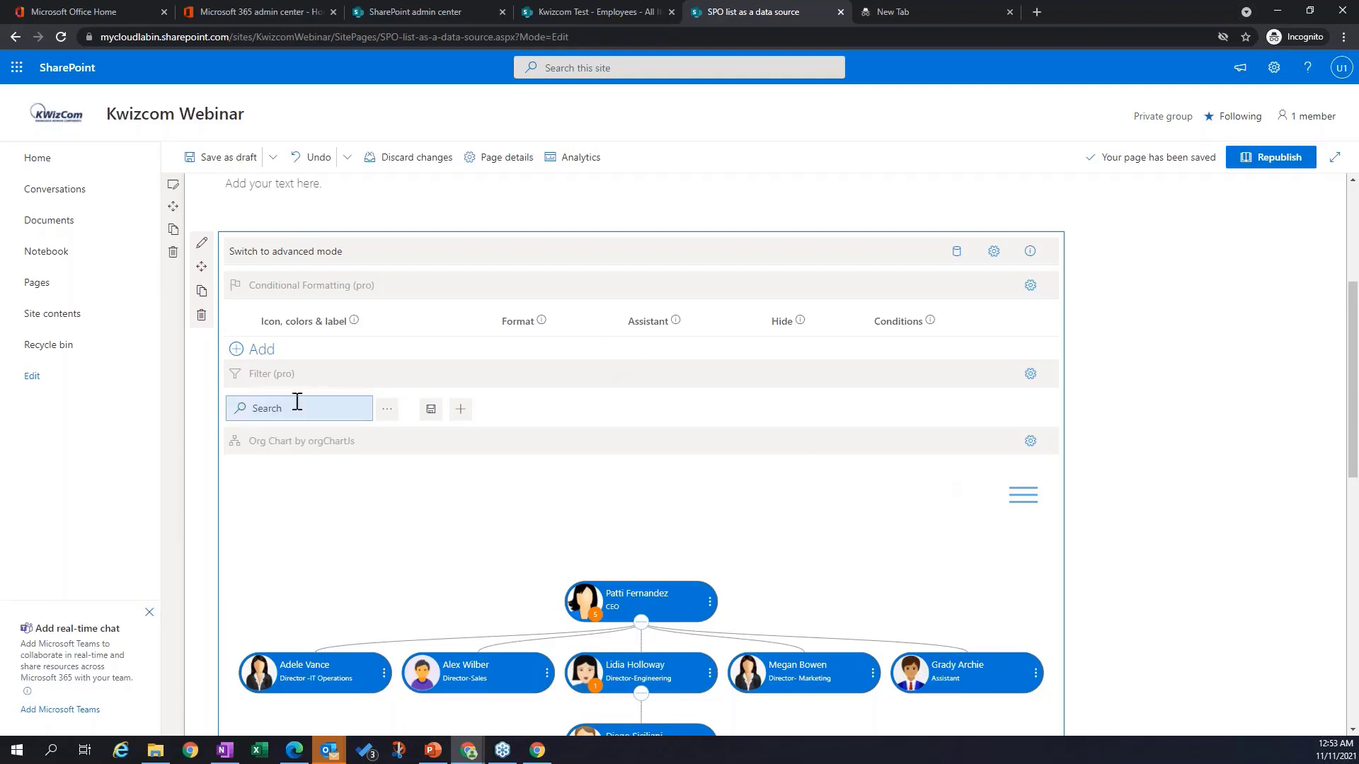
Step: Add a conditional formatting rule labelled Engineering with the background color #EA4300
click(236, 349)
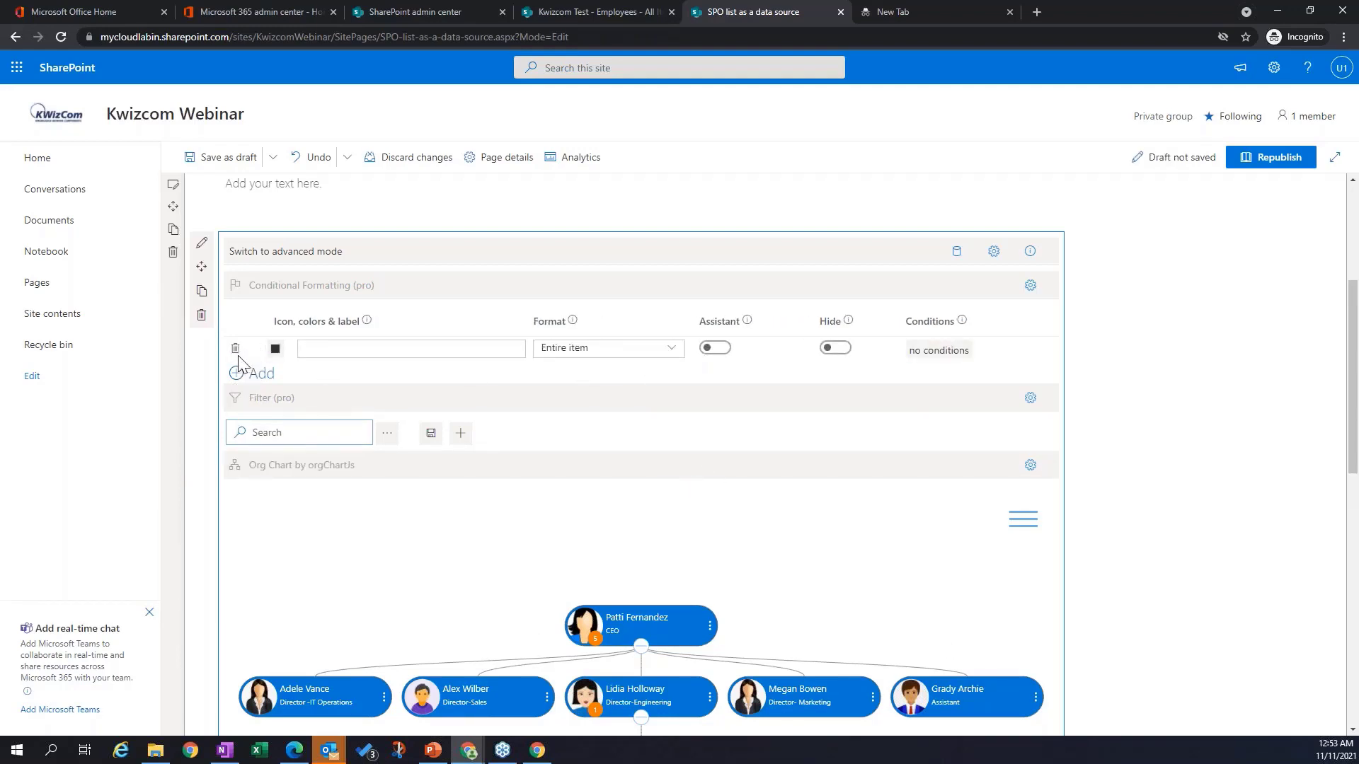
click(275, 349)
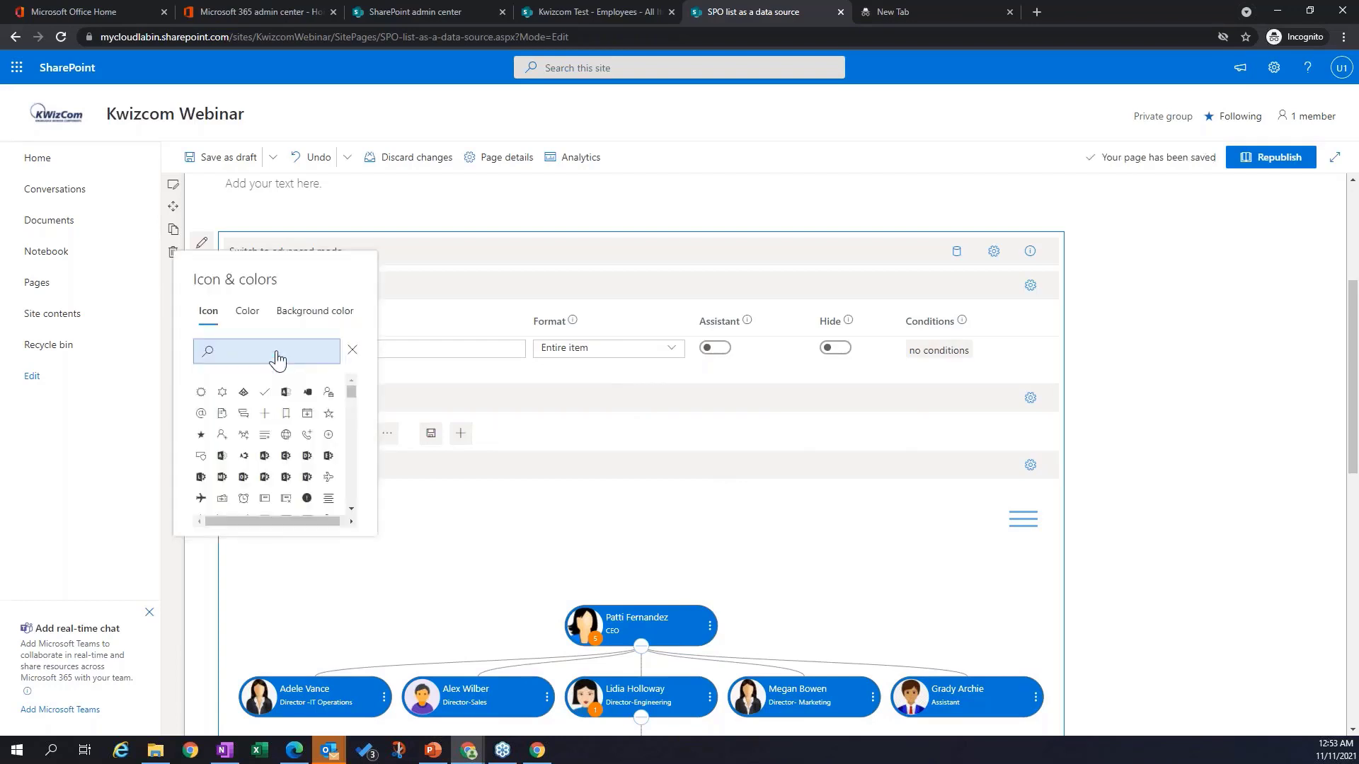
click(295, 311)
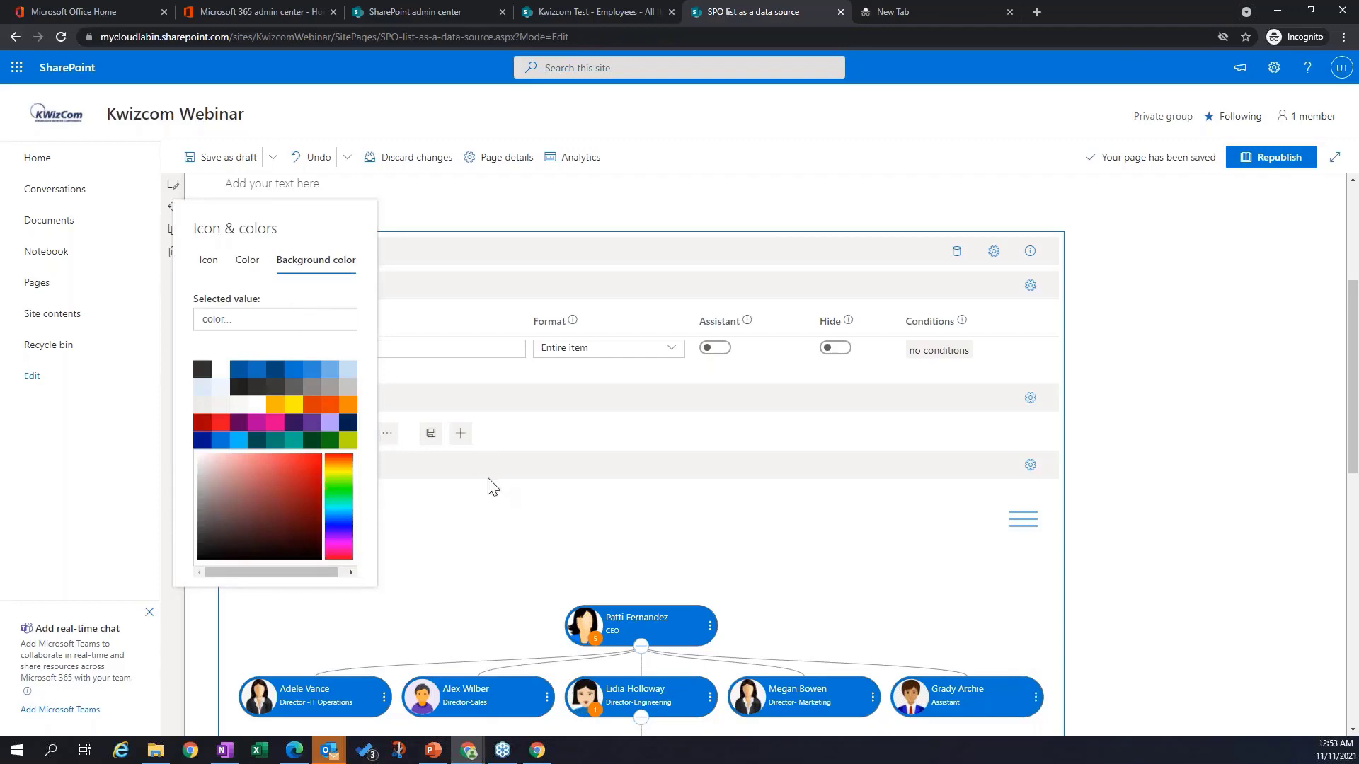
click(332, 410)
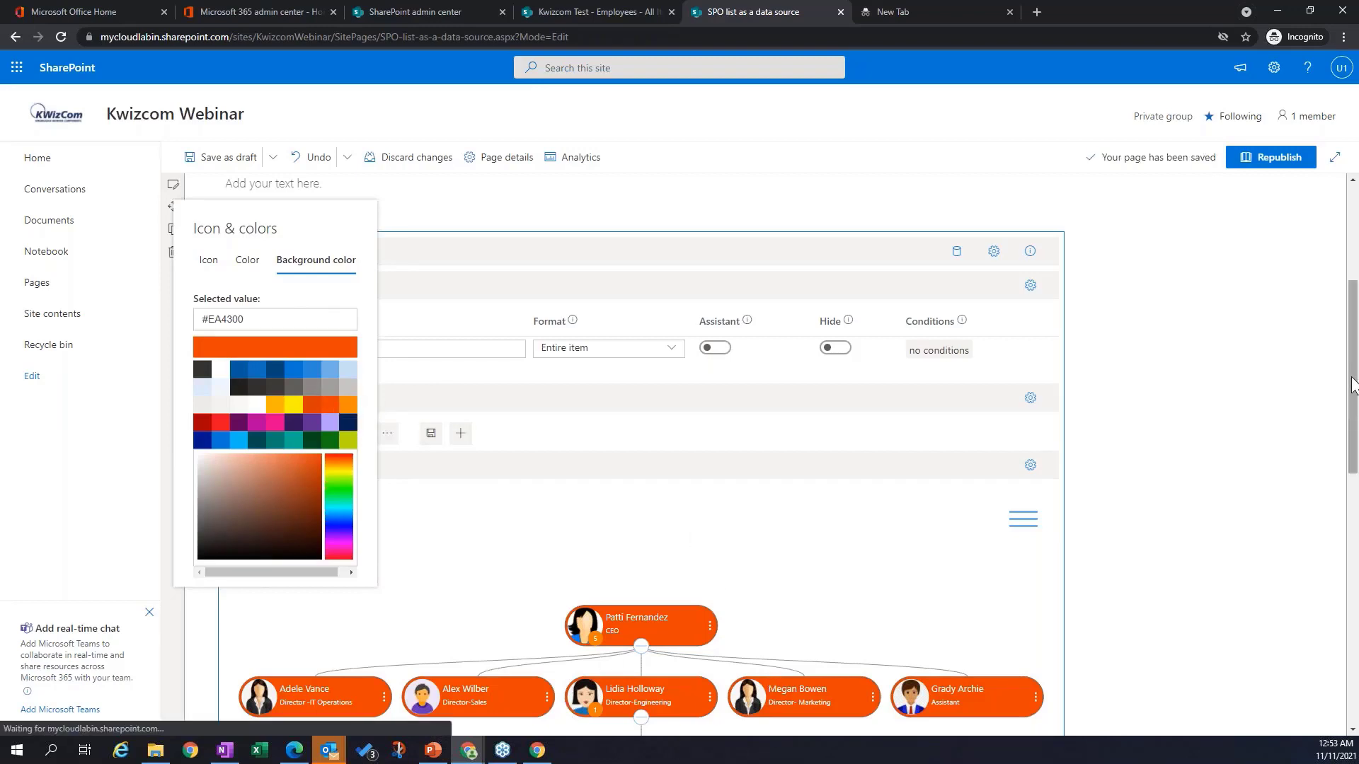
scroll(637, 636, down, 1)
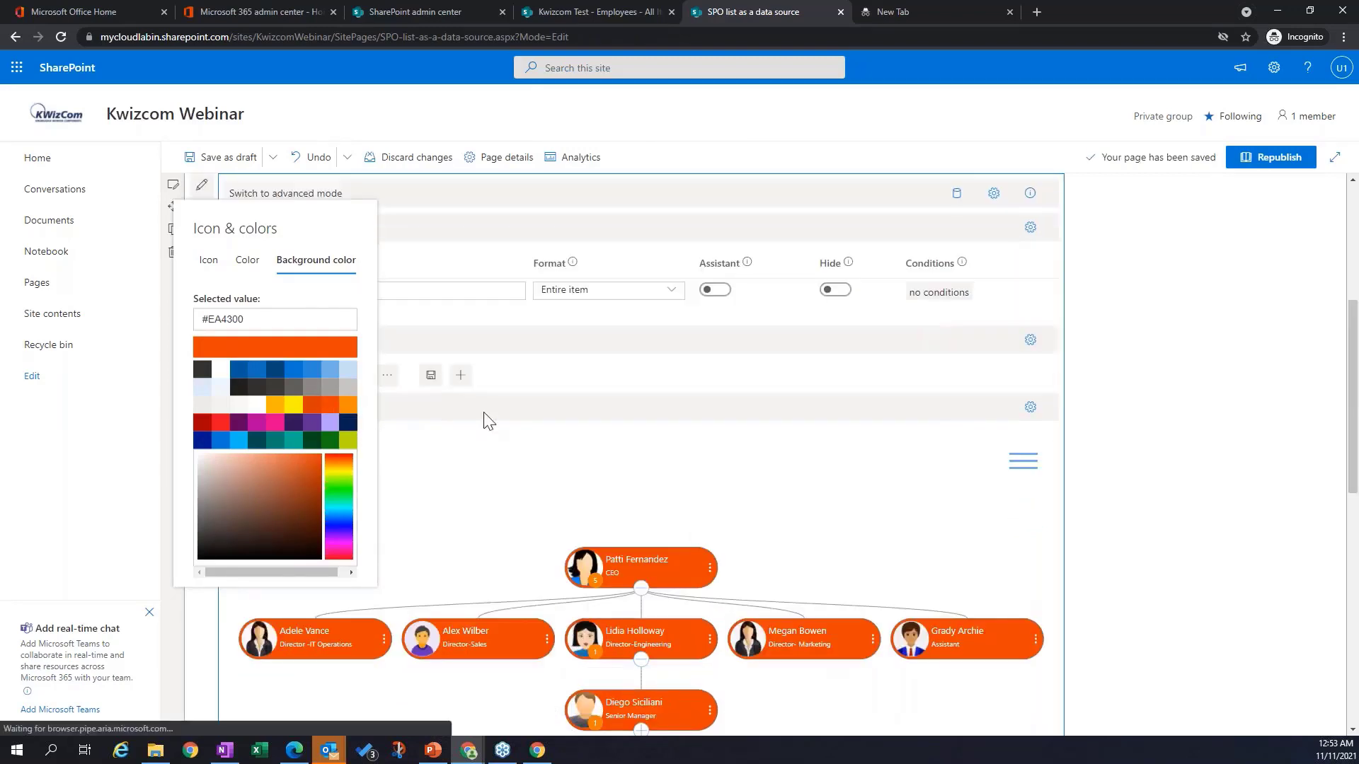
click(465, 296)
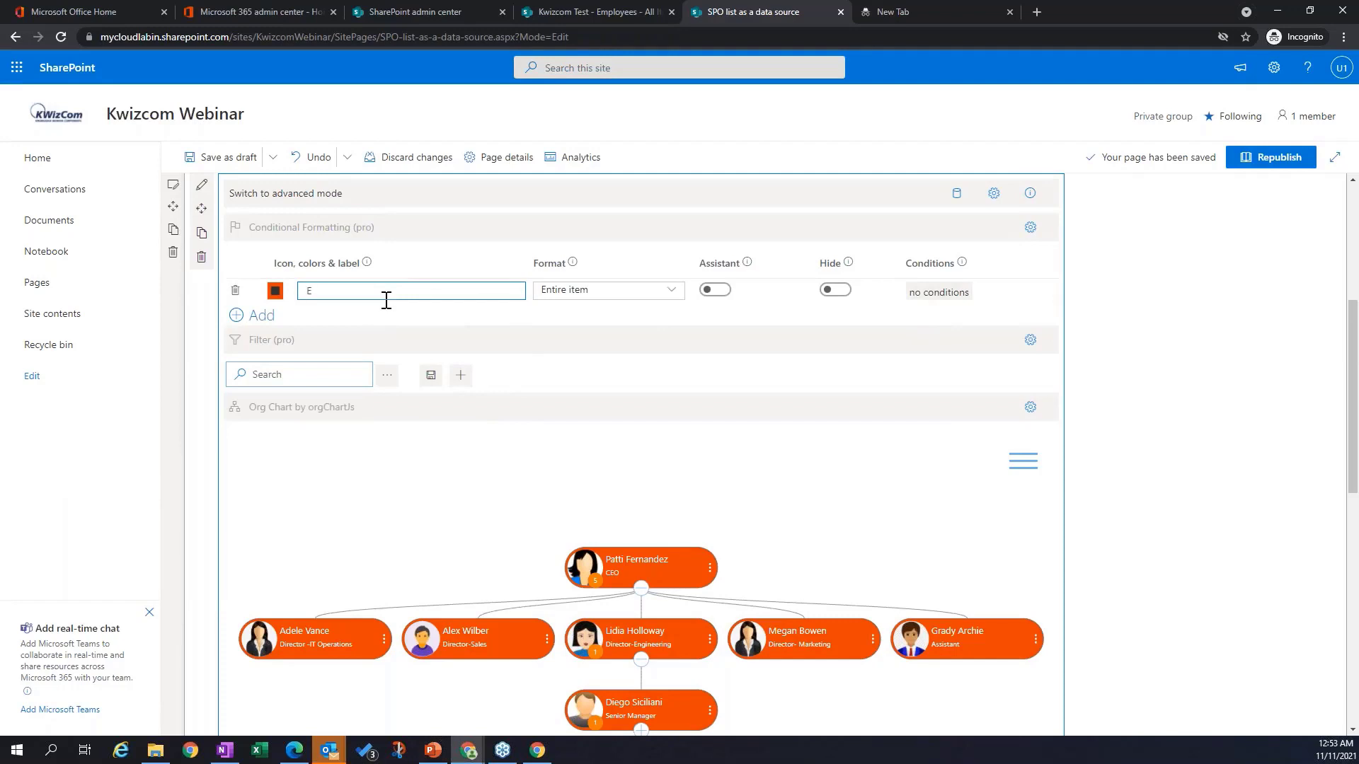
text(Engineering)
Step: Set the Engineering rule's condition to Department is equal to Engineering, then apply and save it
click(947, 296)
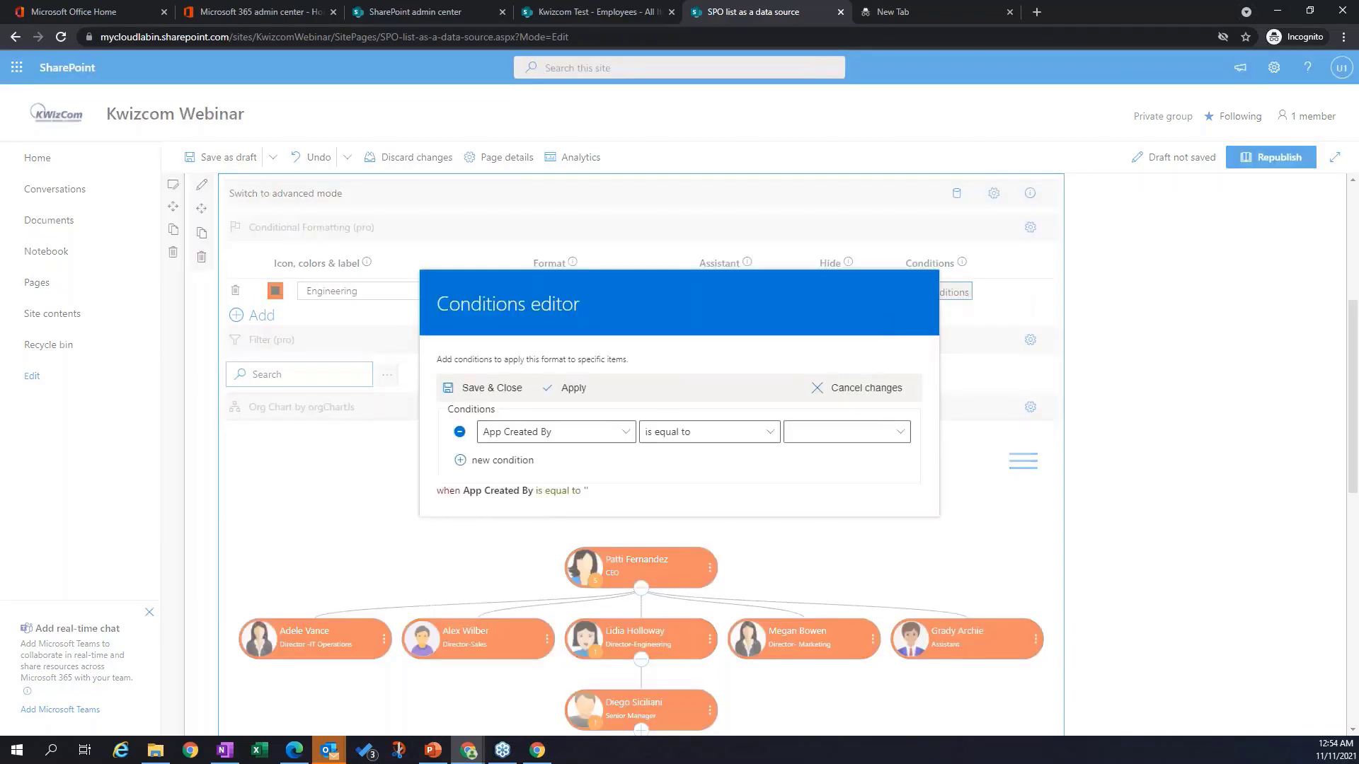
click(625, 434)
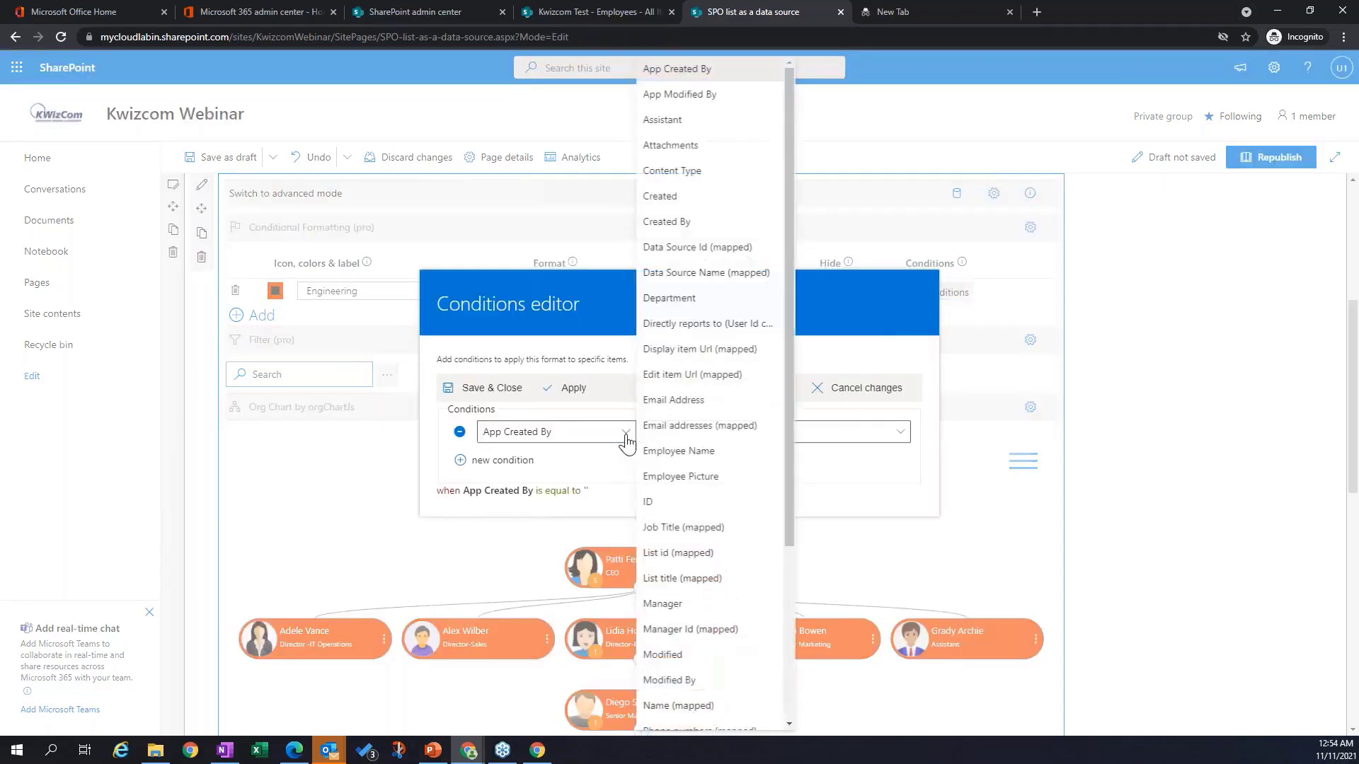
click(680, 297)
click(819, 434)
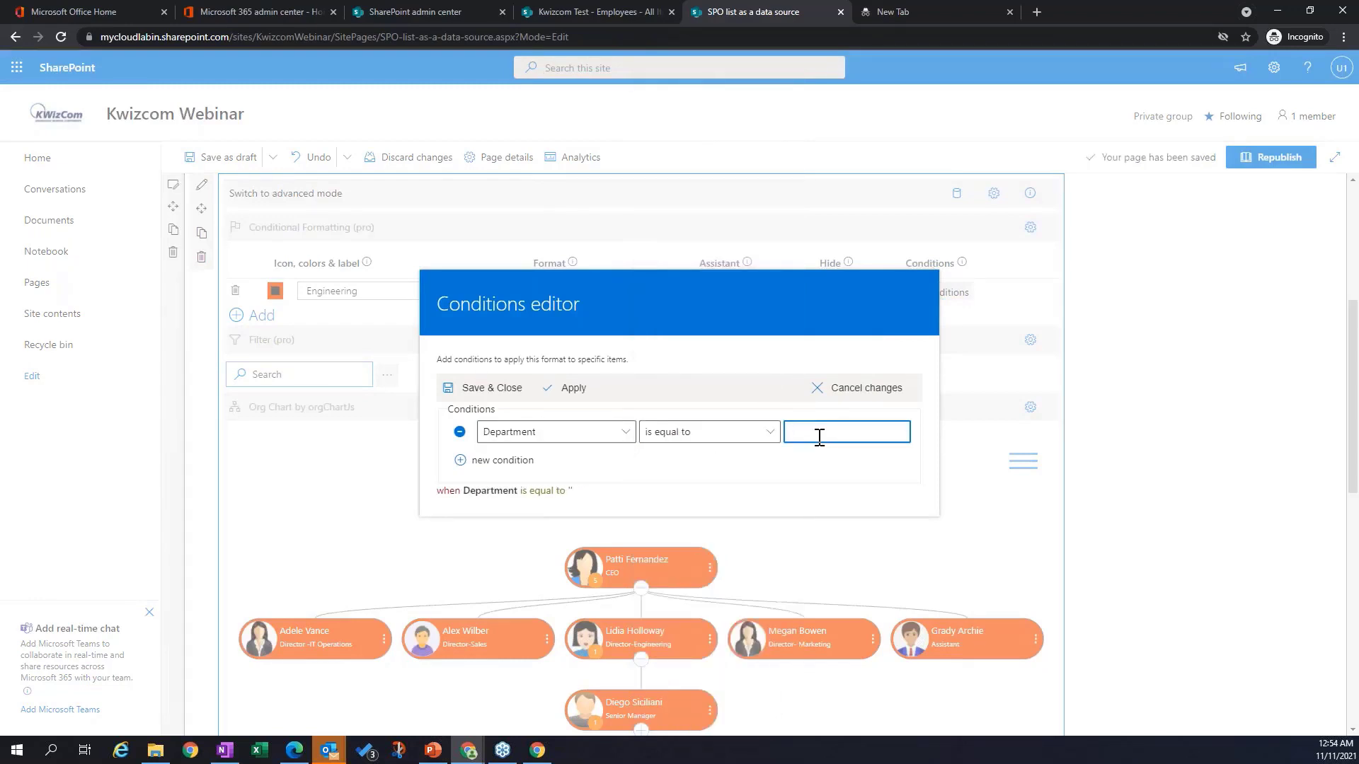
text(Engineering)
click(577, 391)
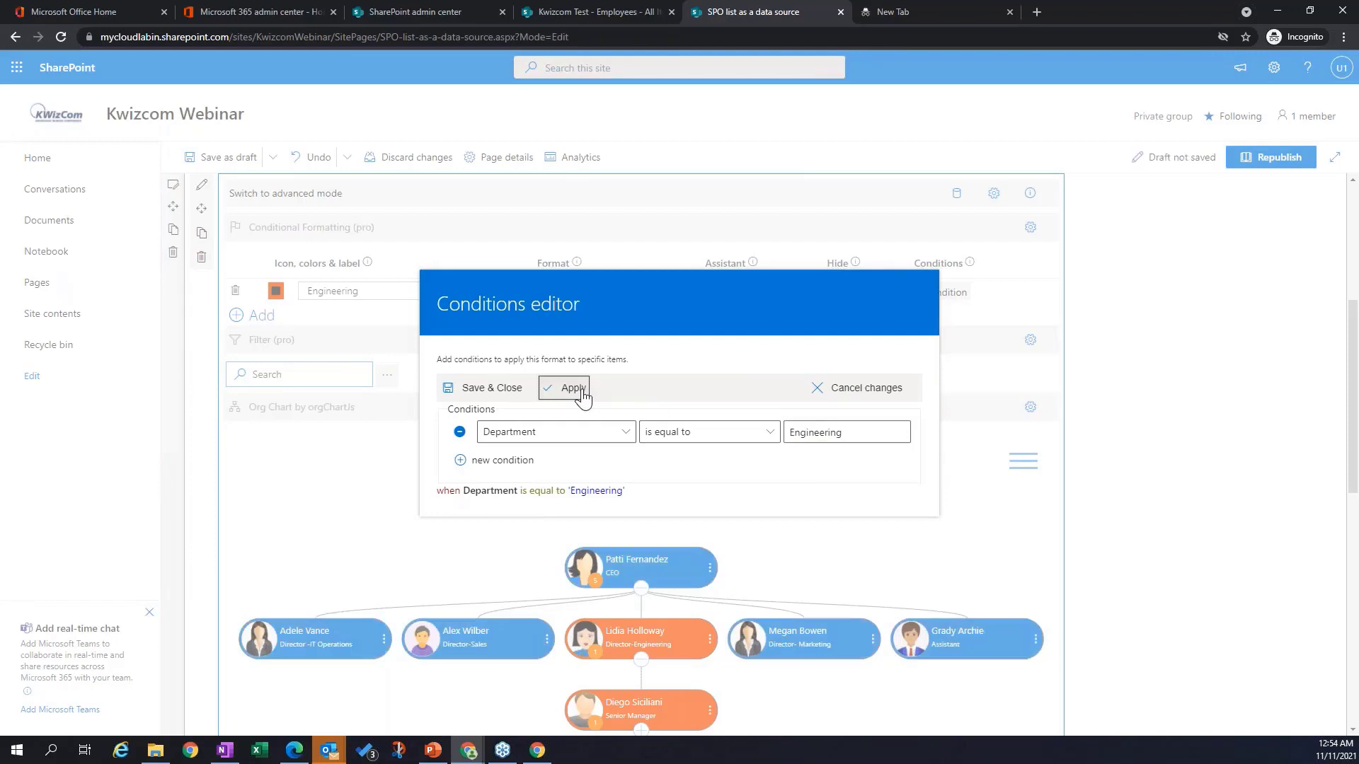
click(491, 389)
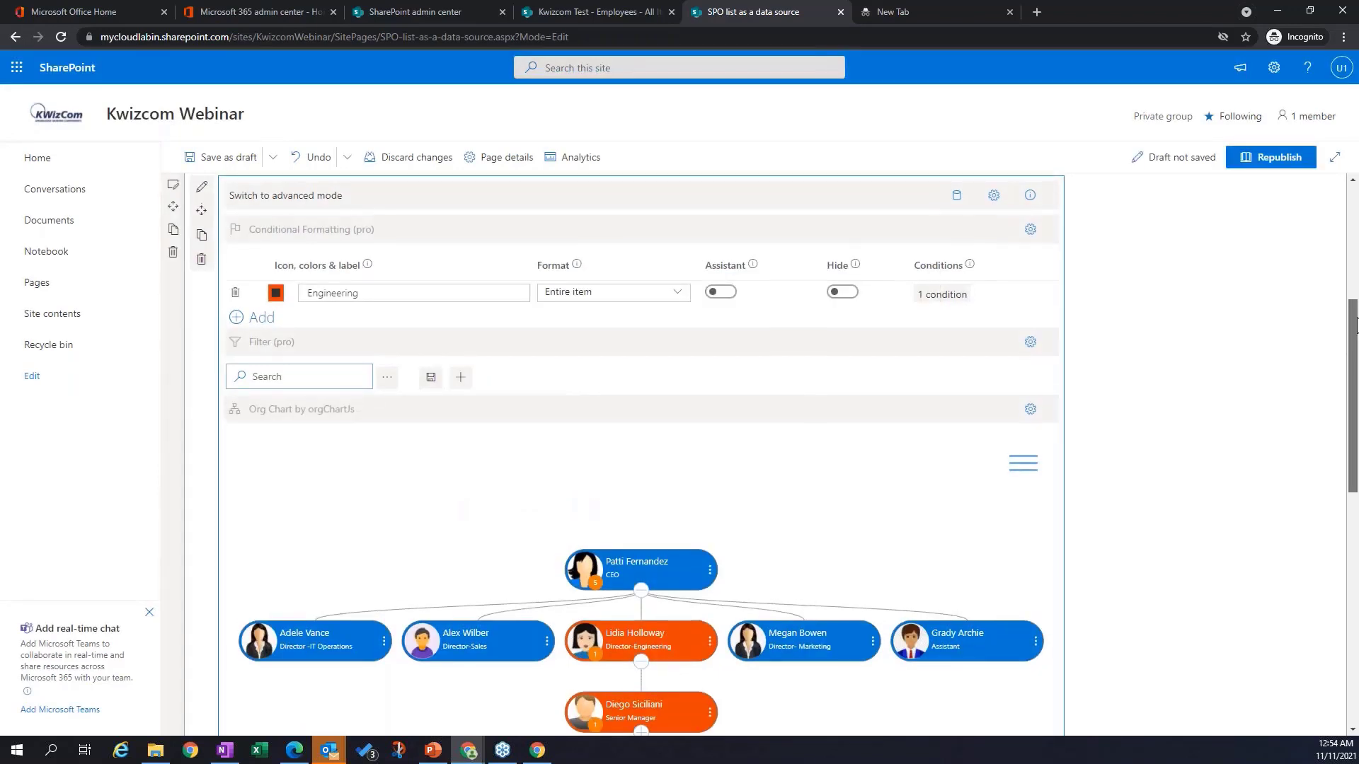
Step: Republish the page and expand the Engineering branch of the org chart down to the developers
scroll(651, 453, down, 3)
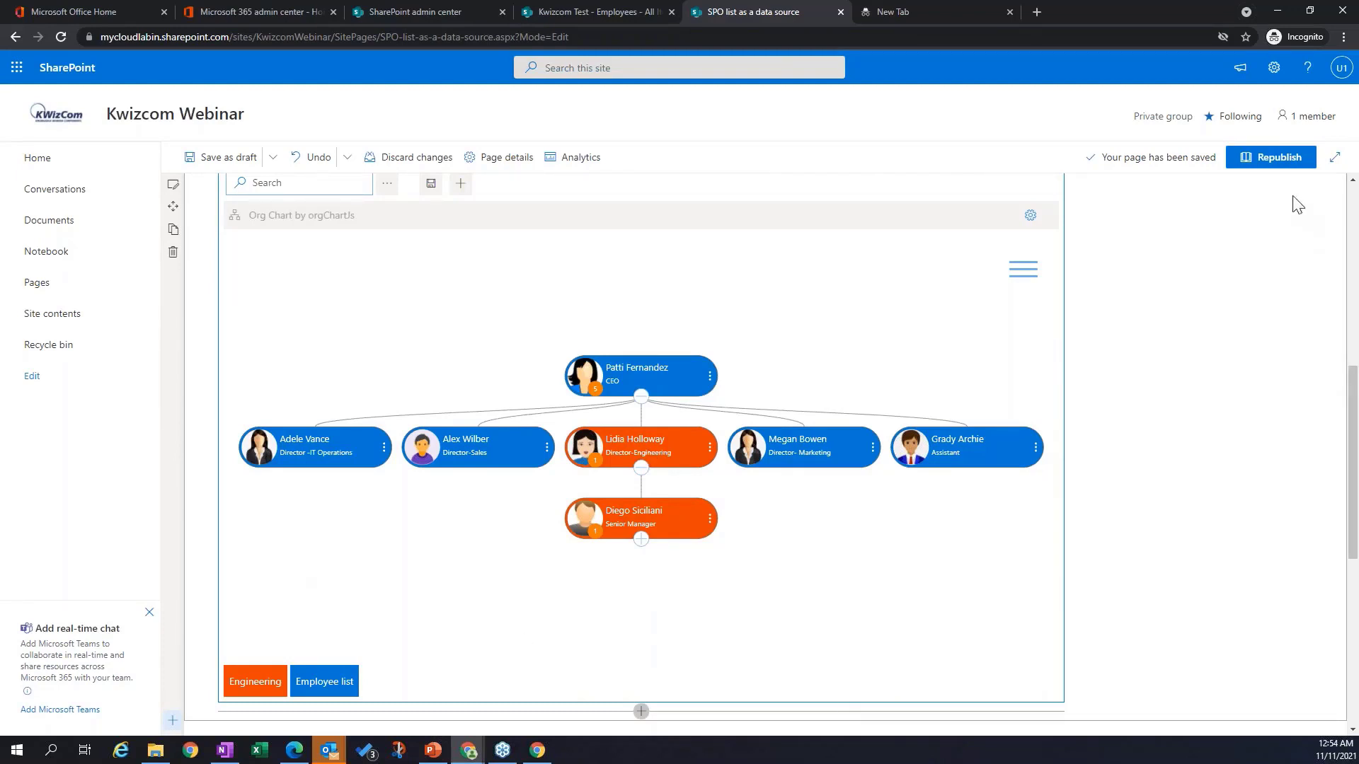
click(1270, 157)
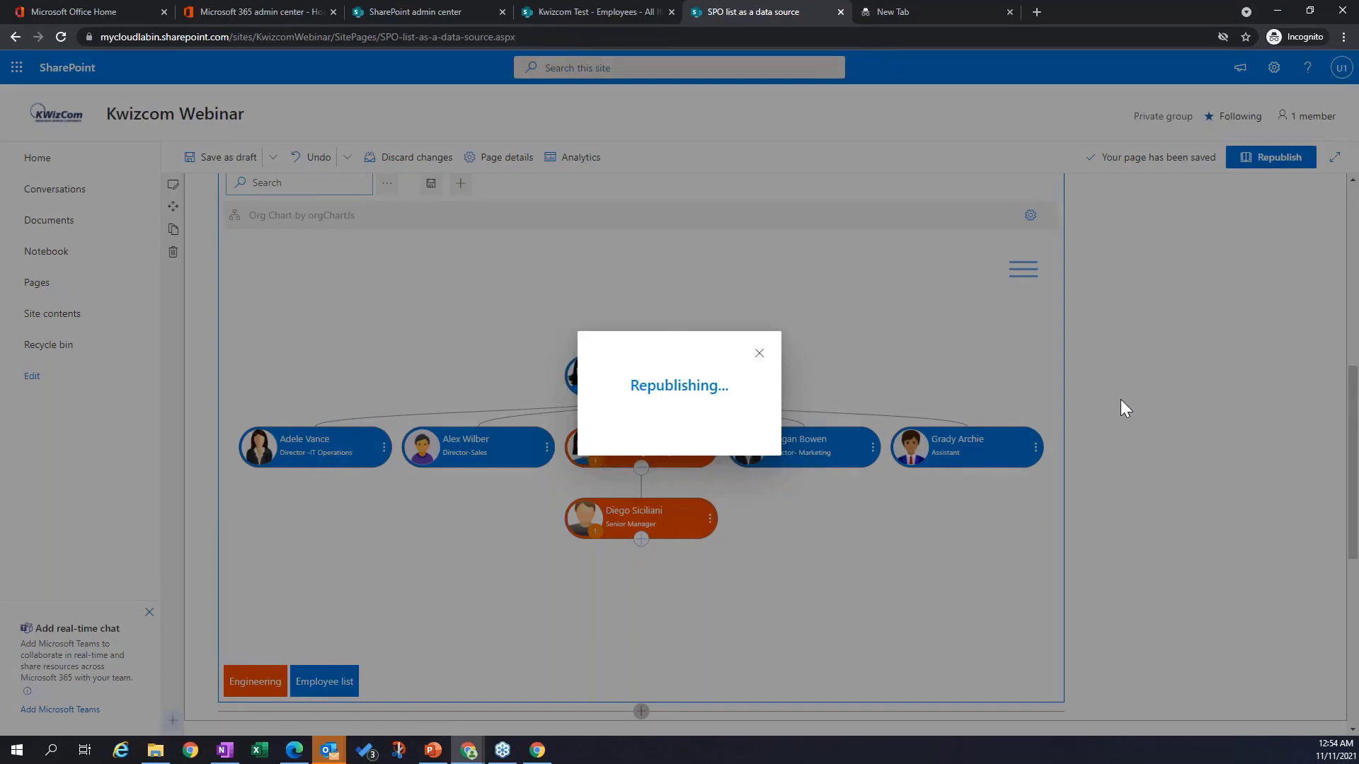
scroll(1125, 409, down, 4)
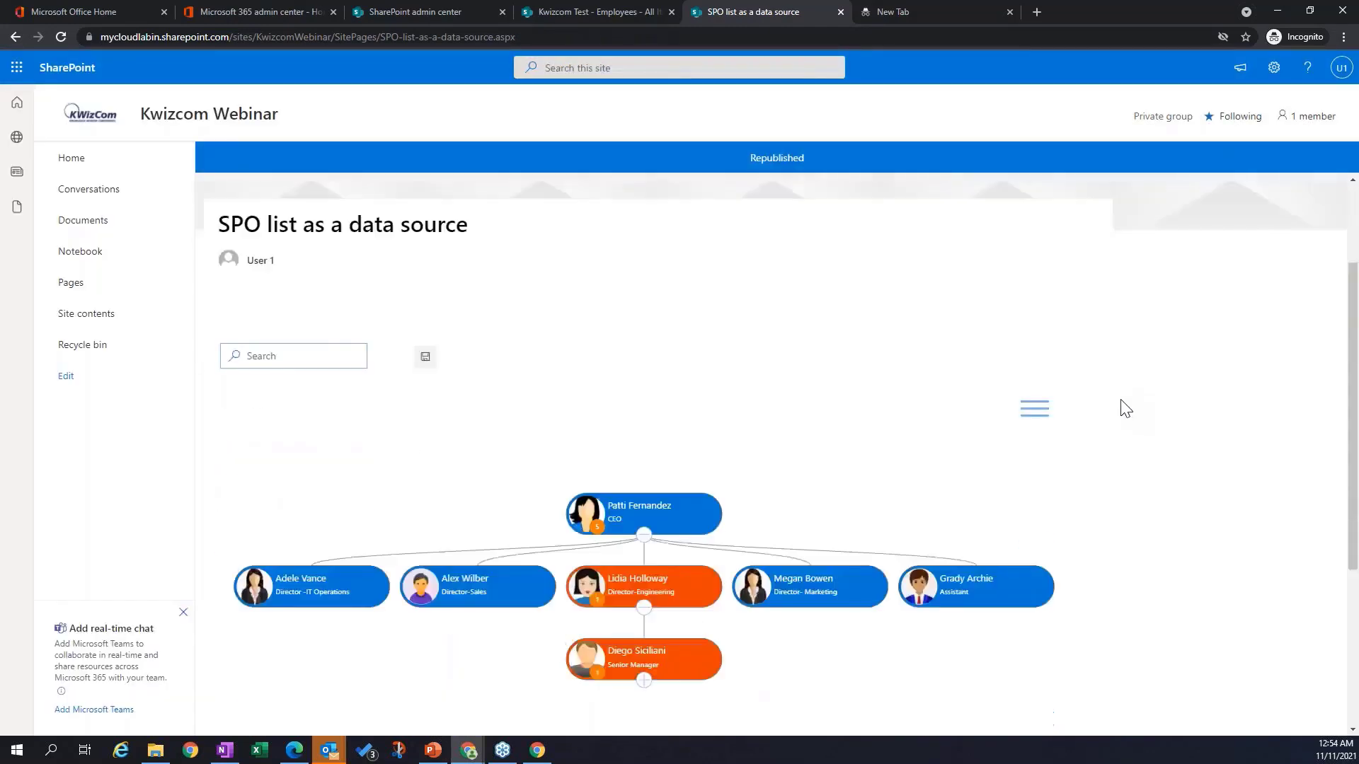
click(644, 539)
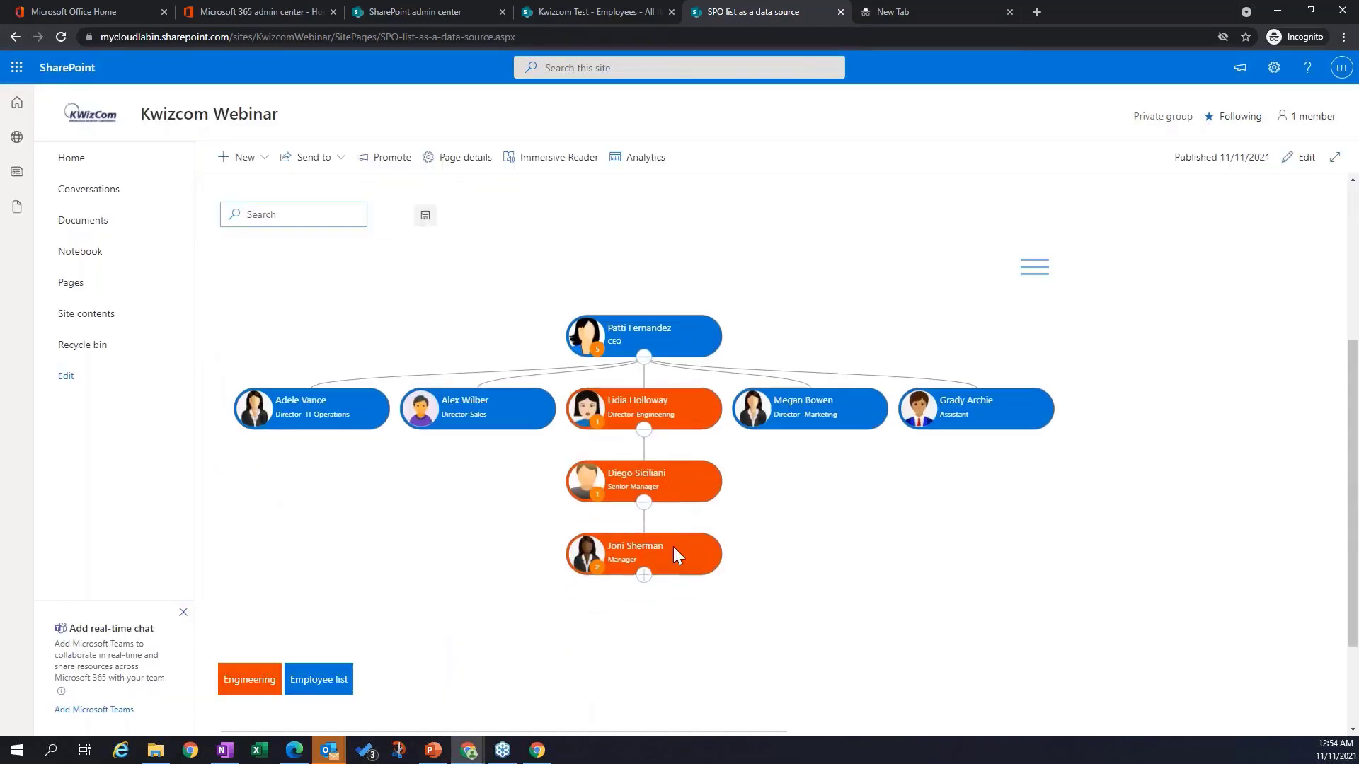
click(643, 575)
scroll(920, 531, down, 2)
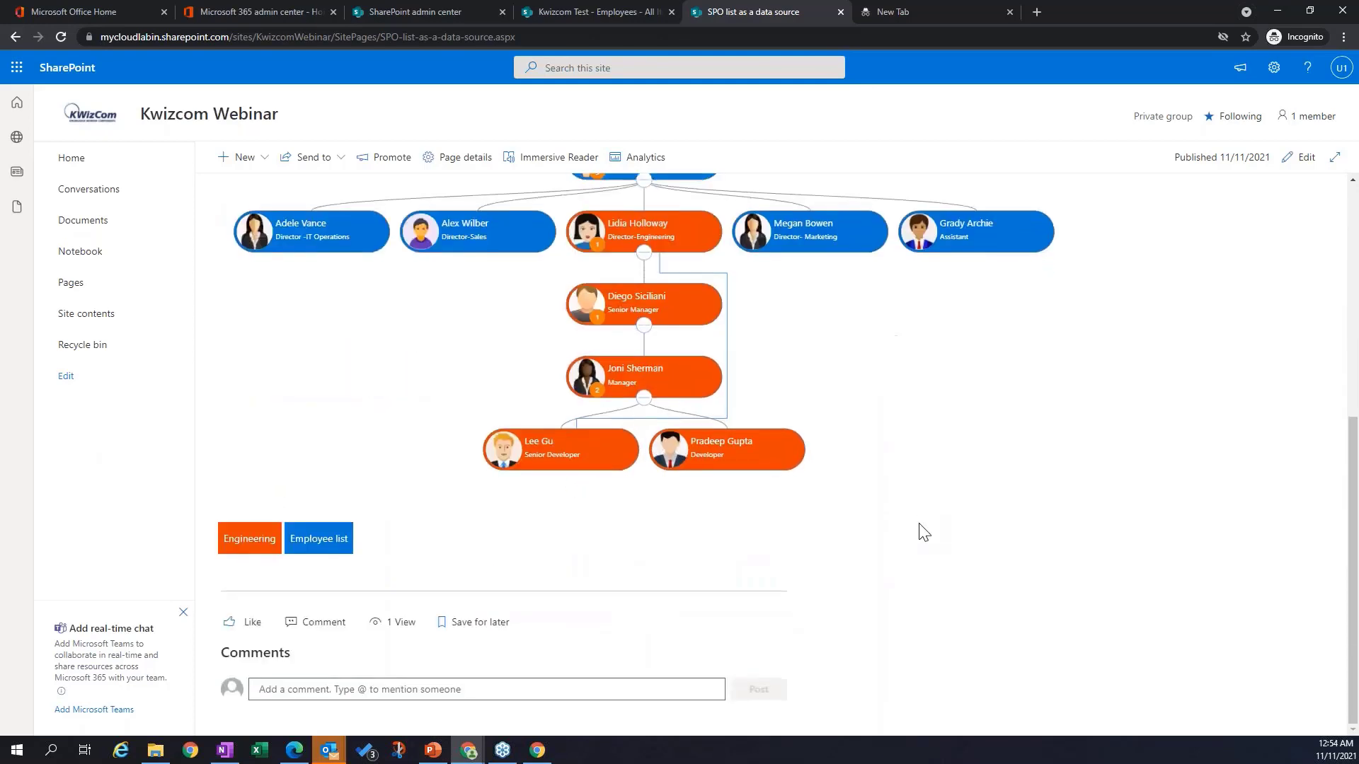
scroll(923, 532, up, 2)
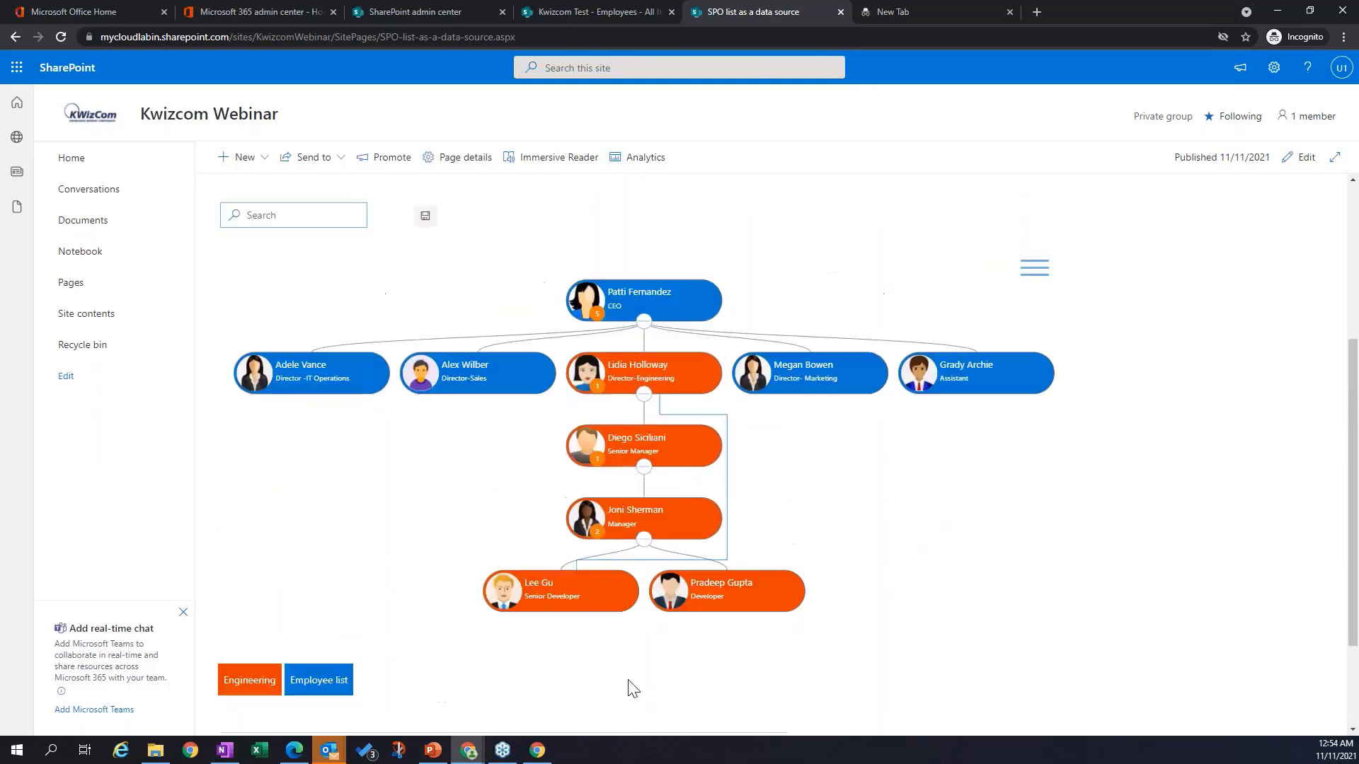
Step: Edit the page and set the CEO card's theme to Square with label
click(1306, 157)
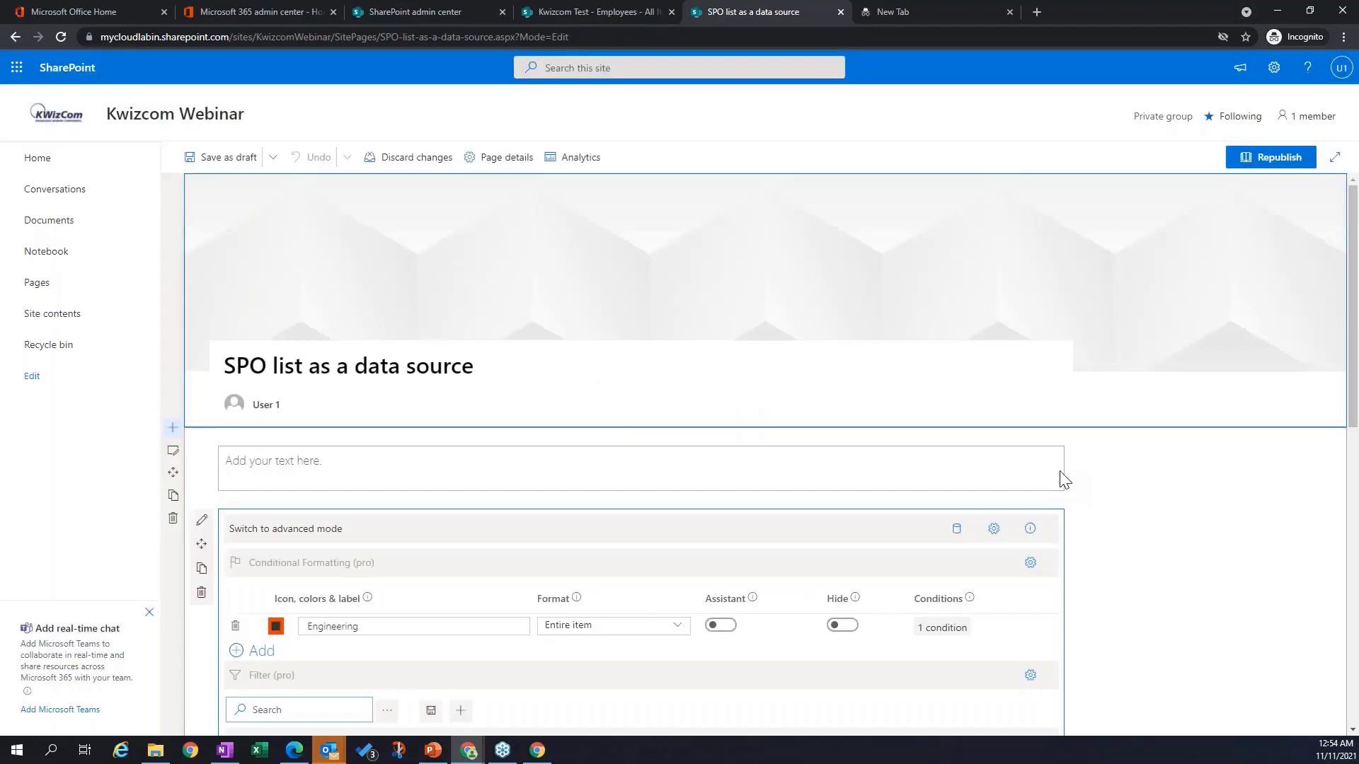
drag(1352, 228, 1353, 456)
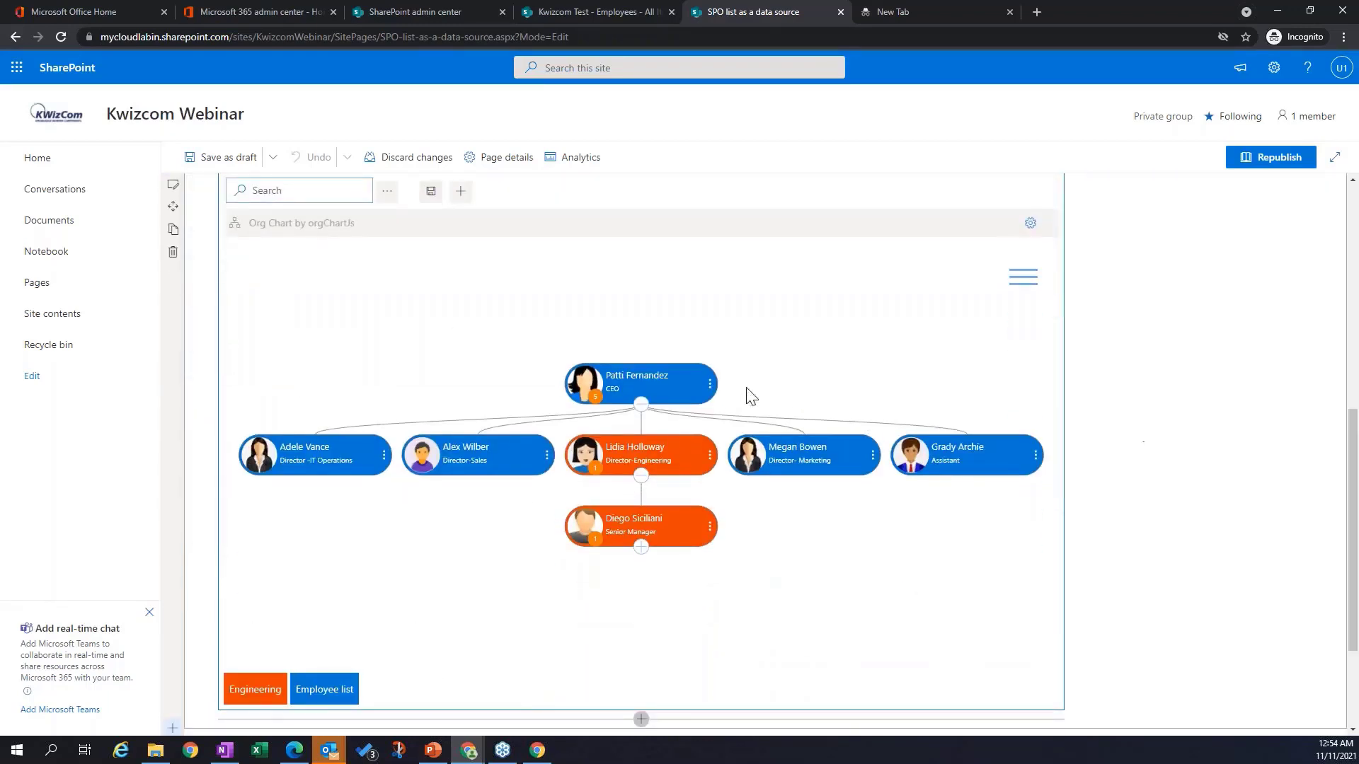
click(708, 386)
click(691, 411)
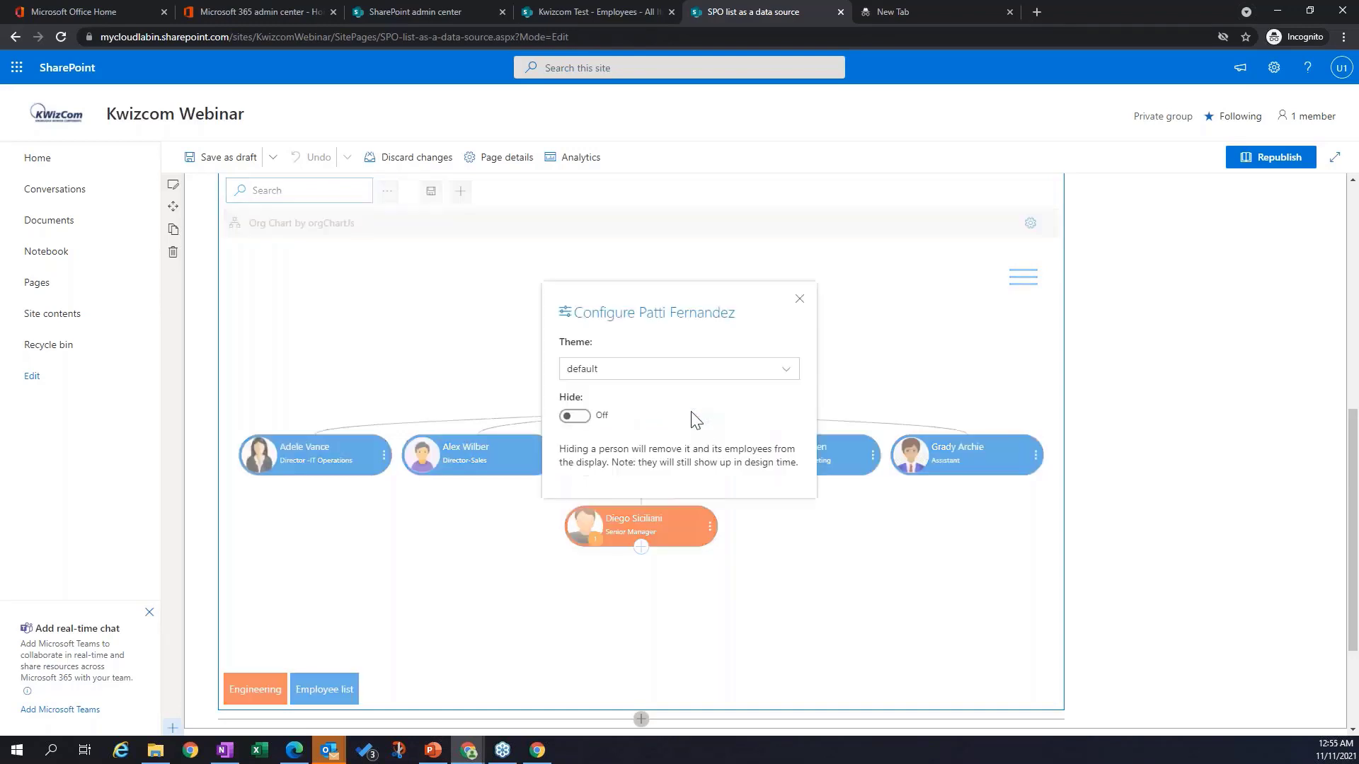
click(745, 385)
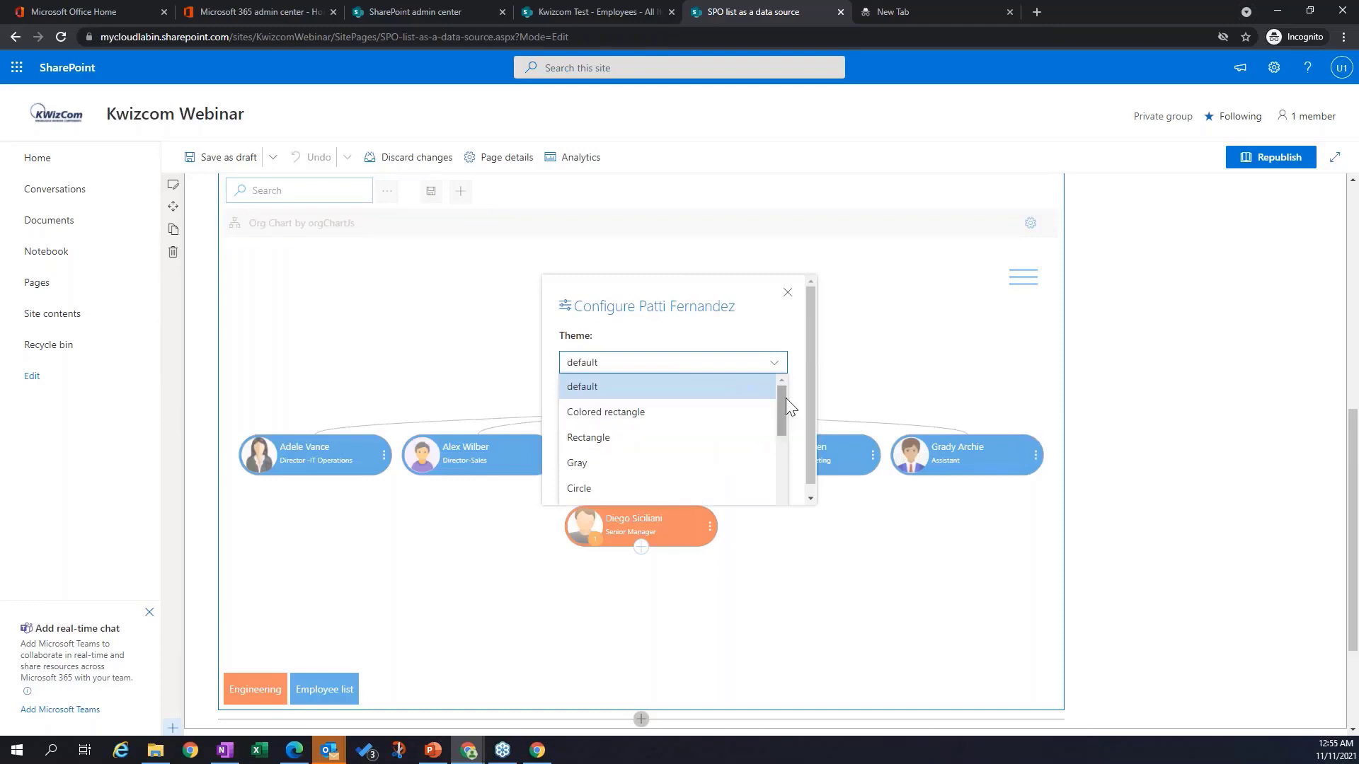
mouse_move(785, 397)
mouse_down()
mouse_move(774, 482)
mouse_move(782, 404)
mouse_move(782, 460)
mouse_up()
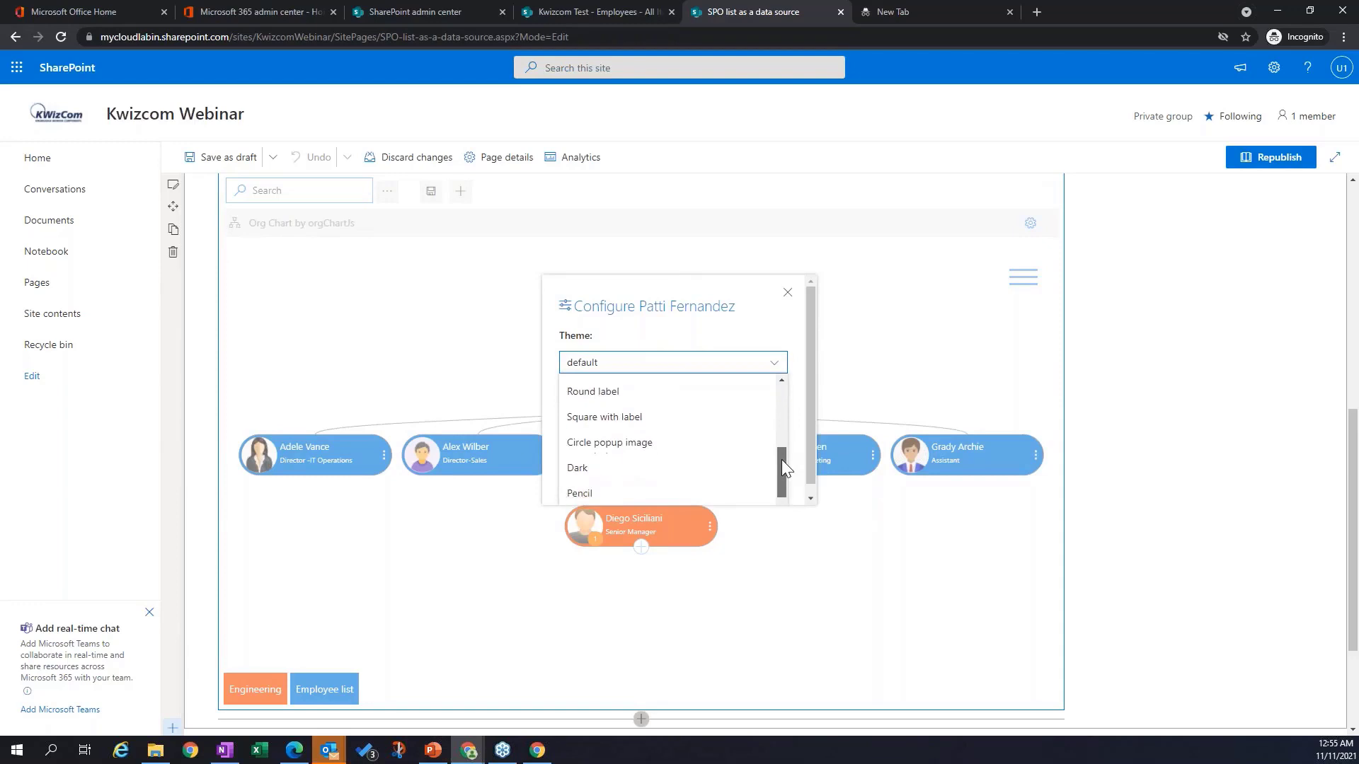
click(643, 423)
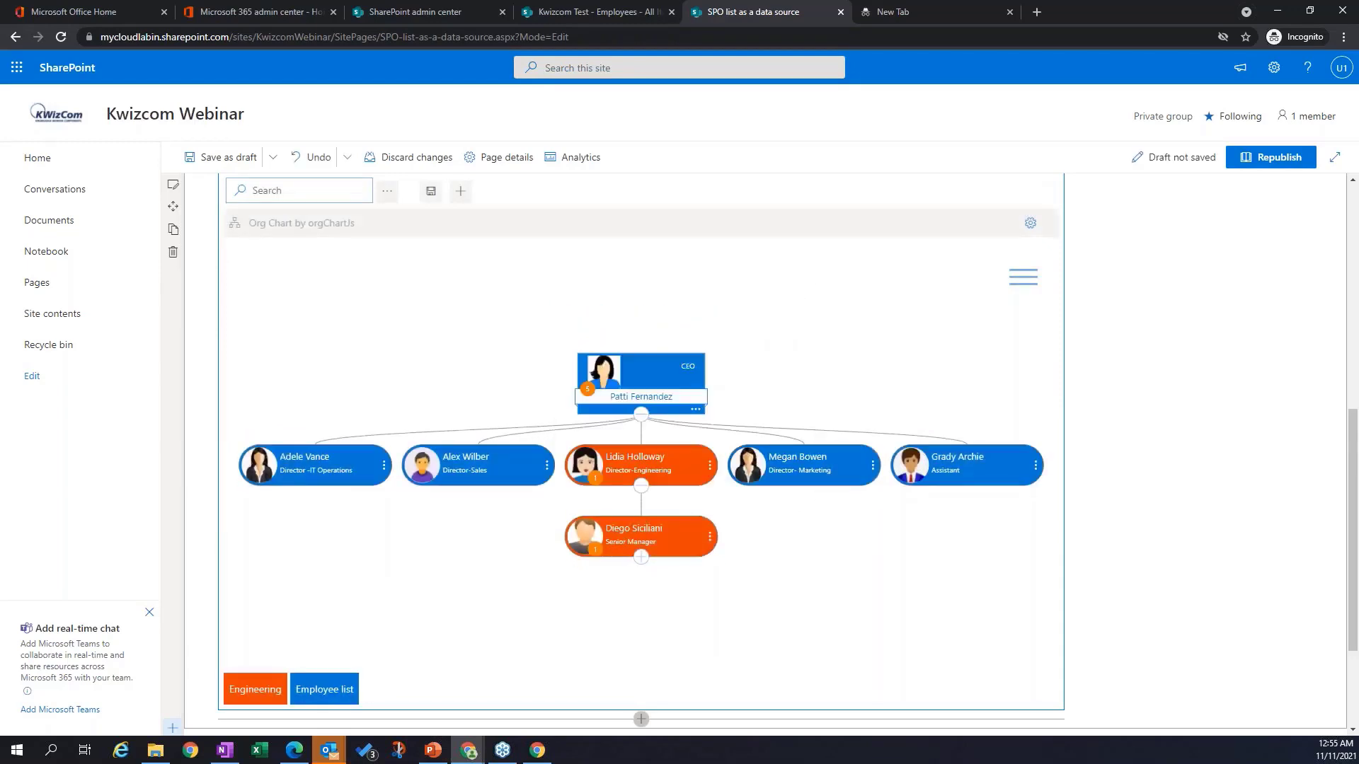
Step: Set the assistant card's theme to Card with 3 lines of text and close its configuration
click(1035, 466)
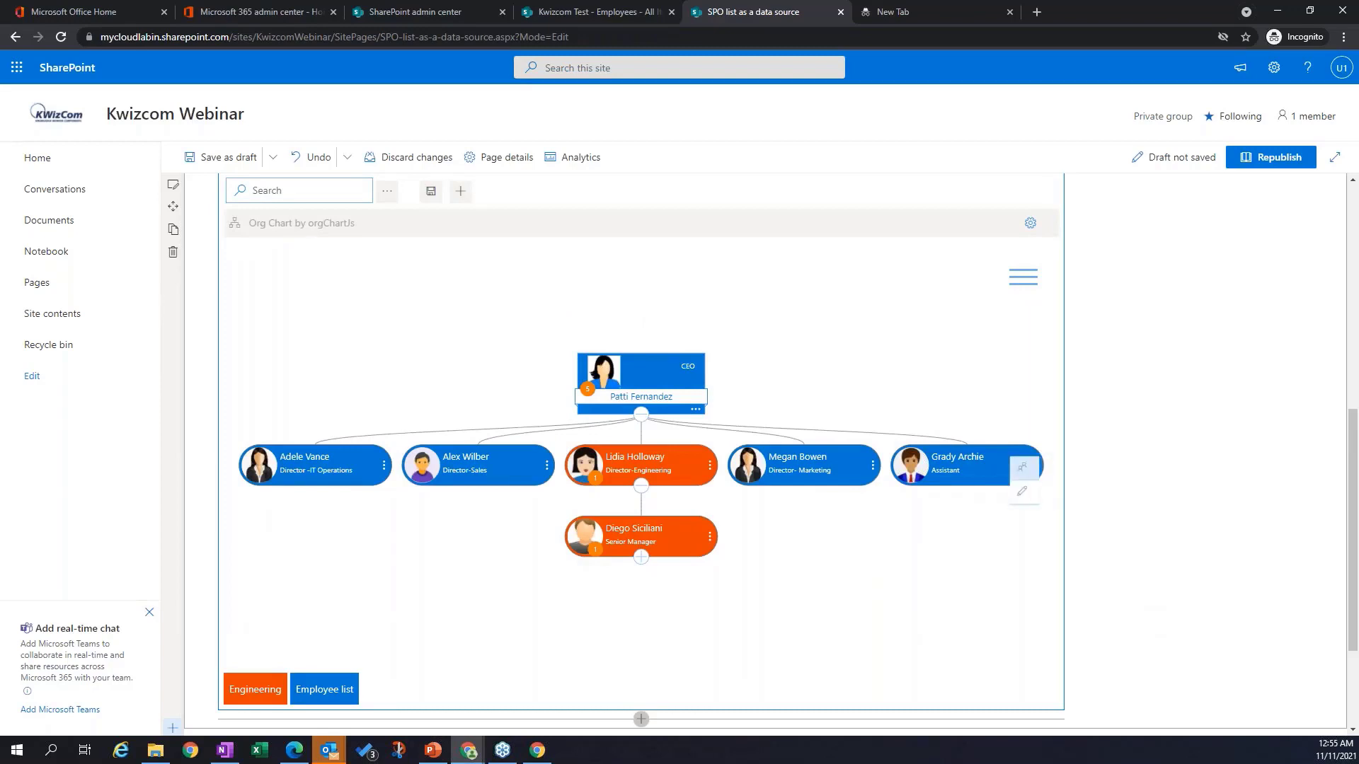
click(1026, 489)
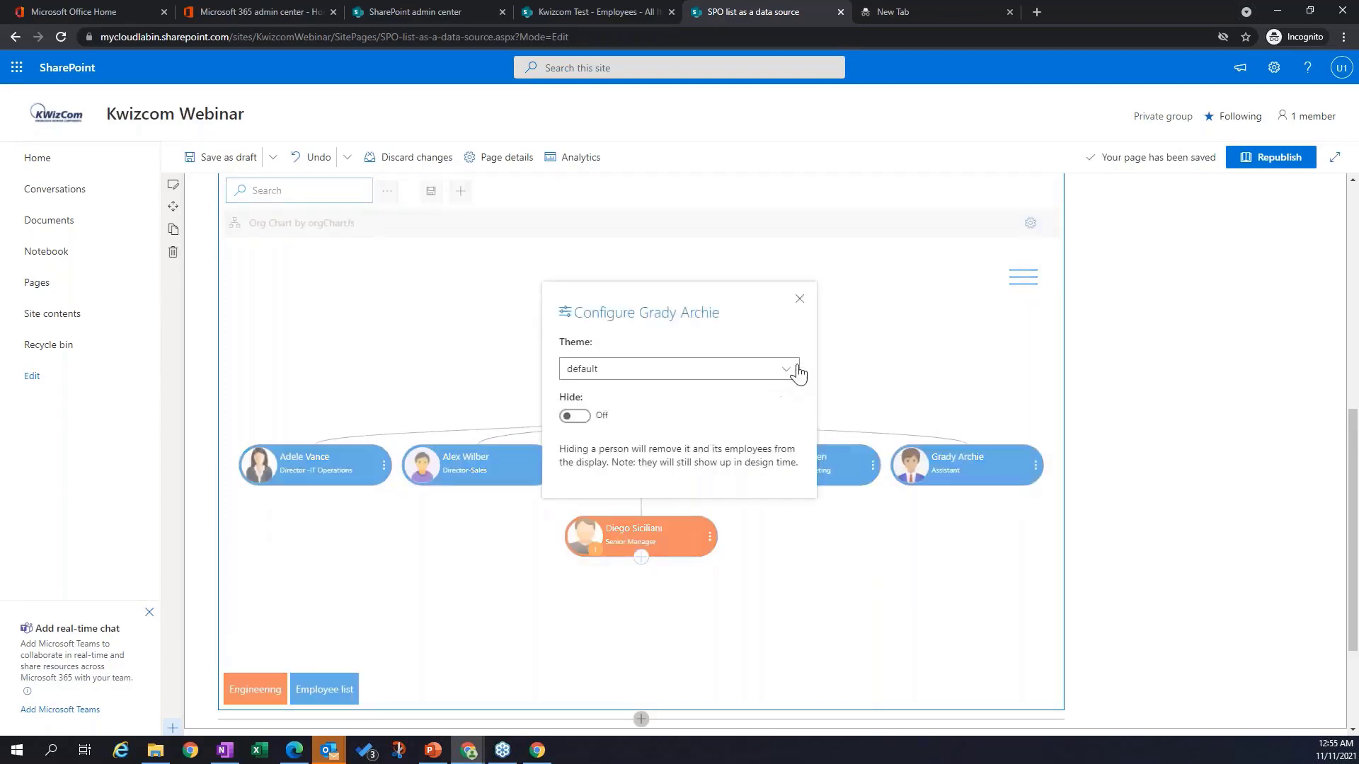
click(785, 382)
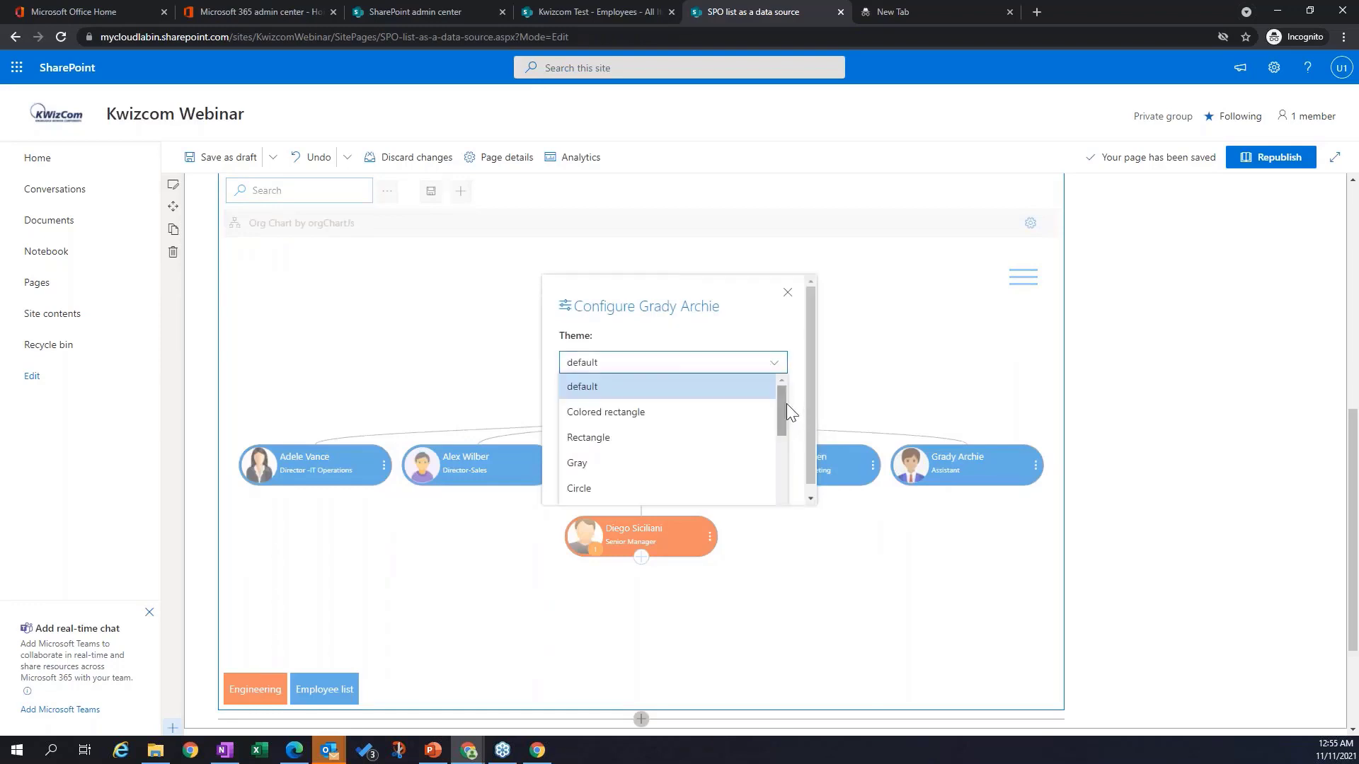
drag(784, 402, 783, 437)
click(669, 415)
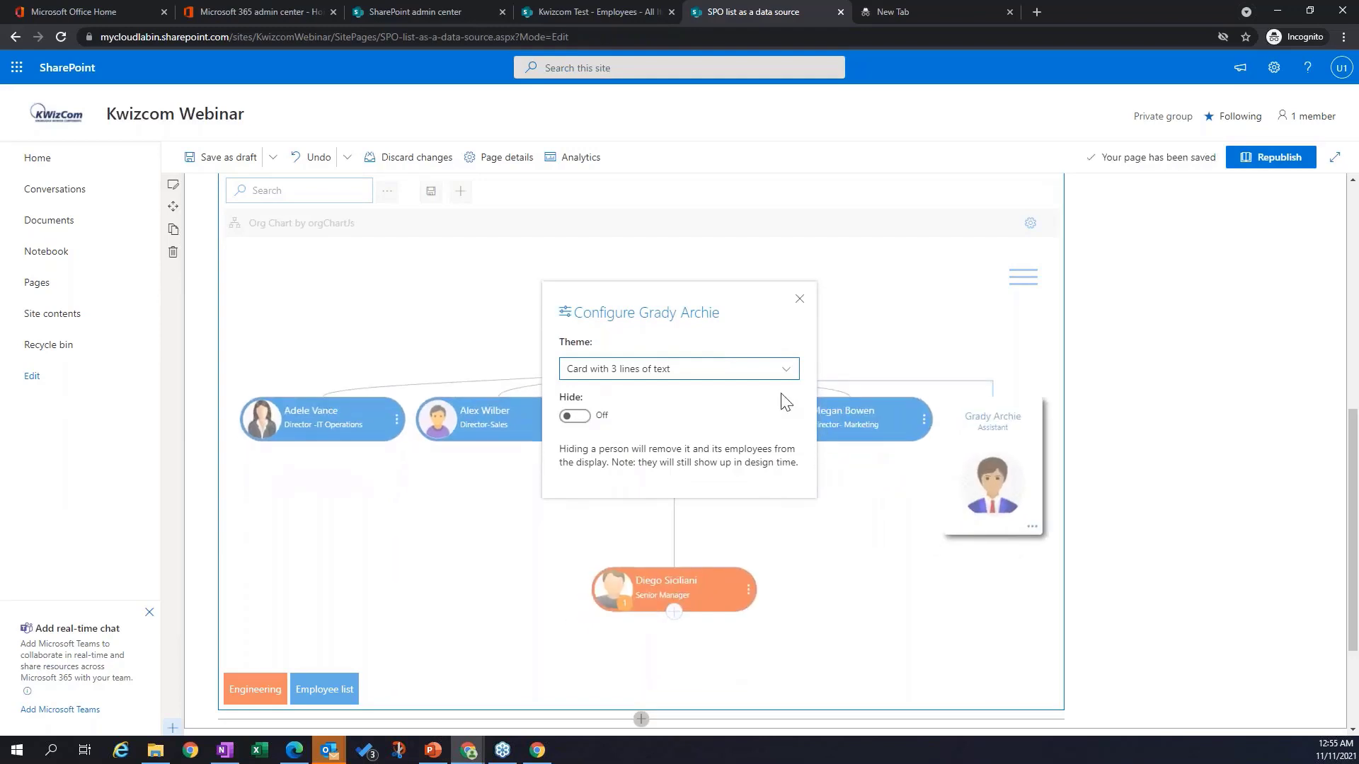
click(799, 298)
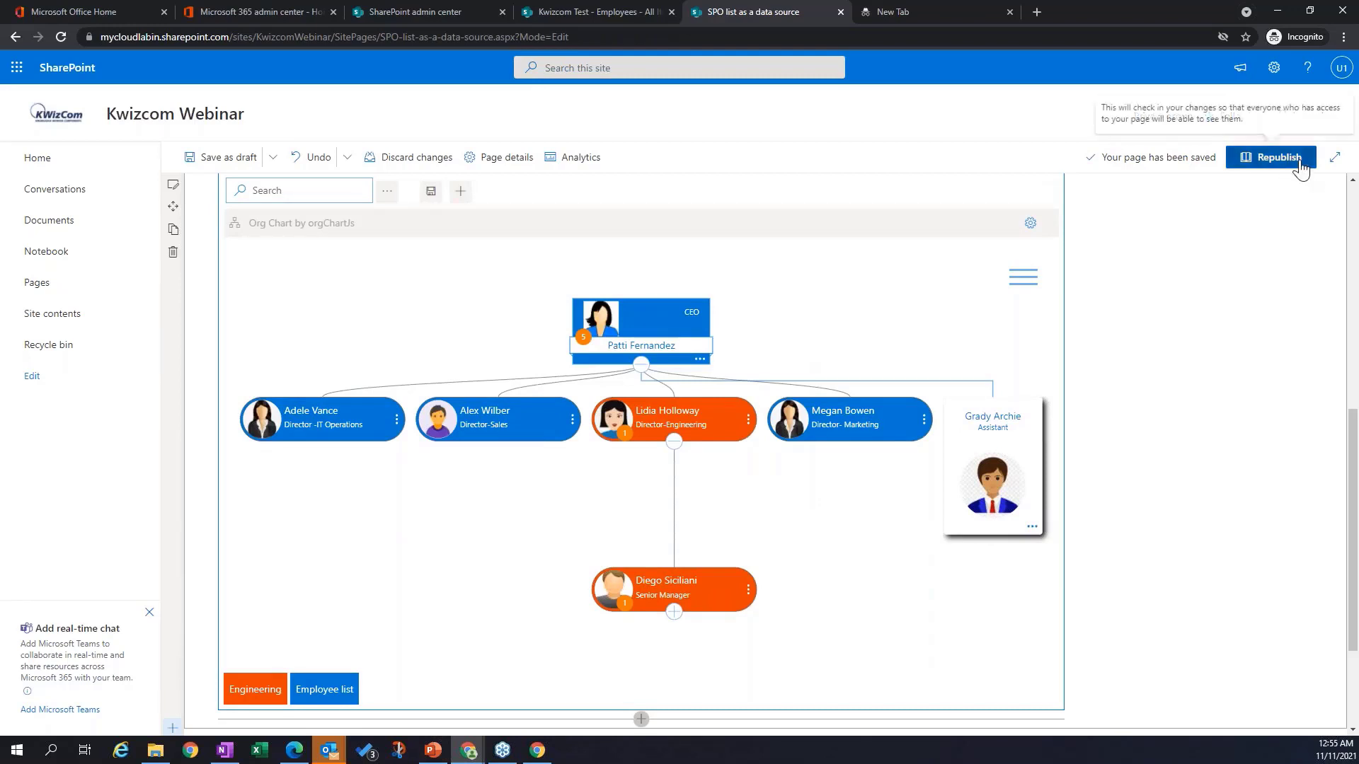
Step: Republish the page and expand the Engineering branch from the senior manager down to the developers
click(1278, 157)
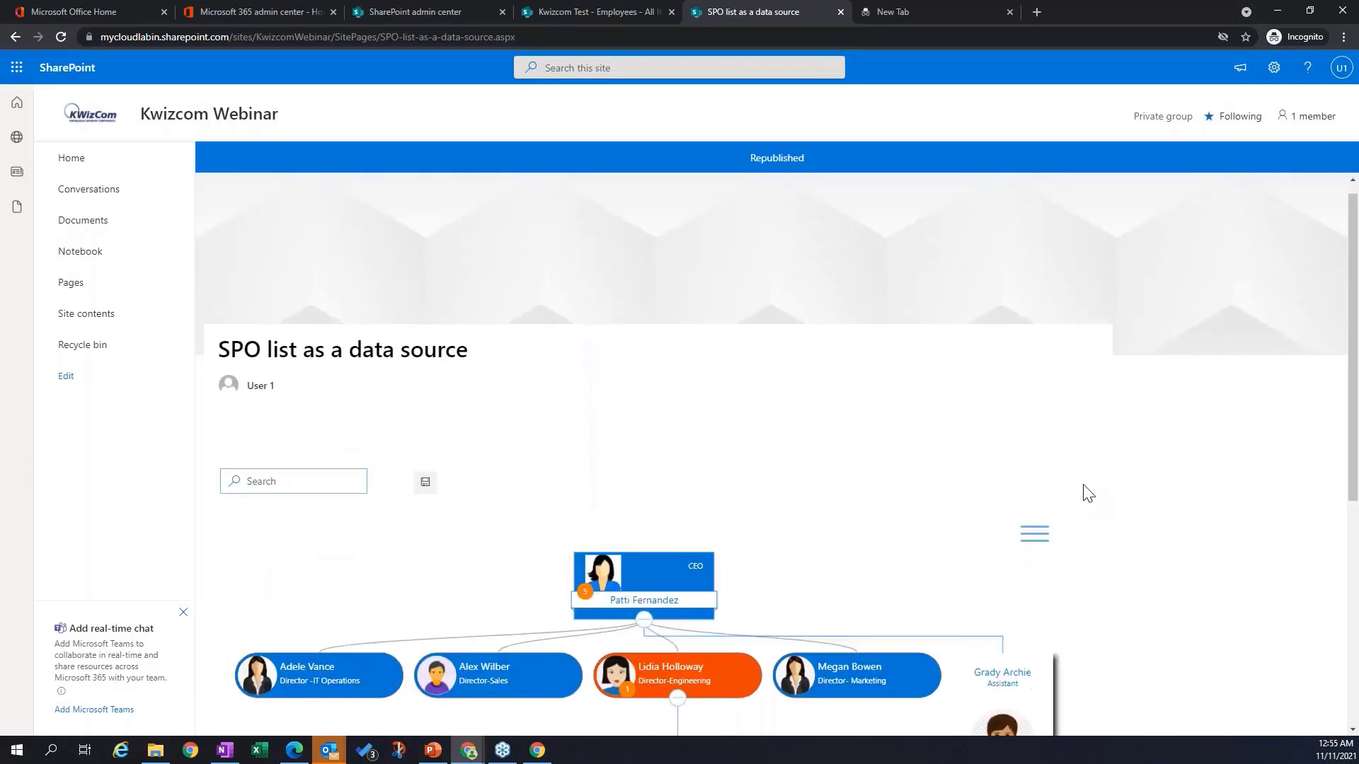
scroll(1086, 491, down, 4)
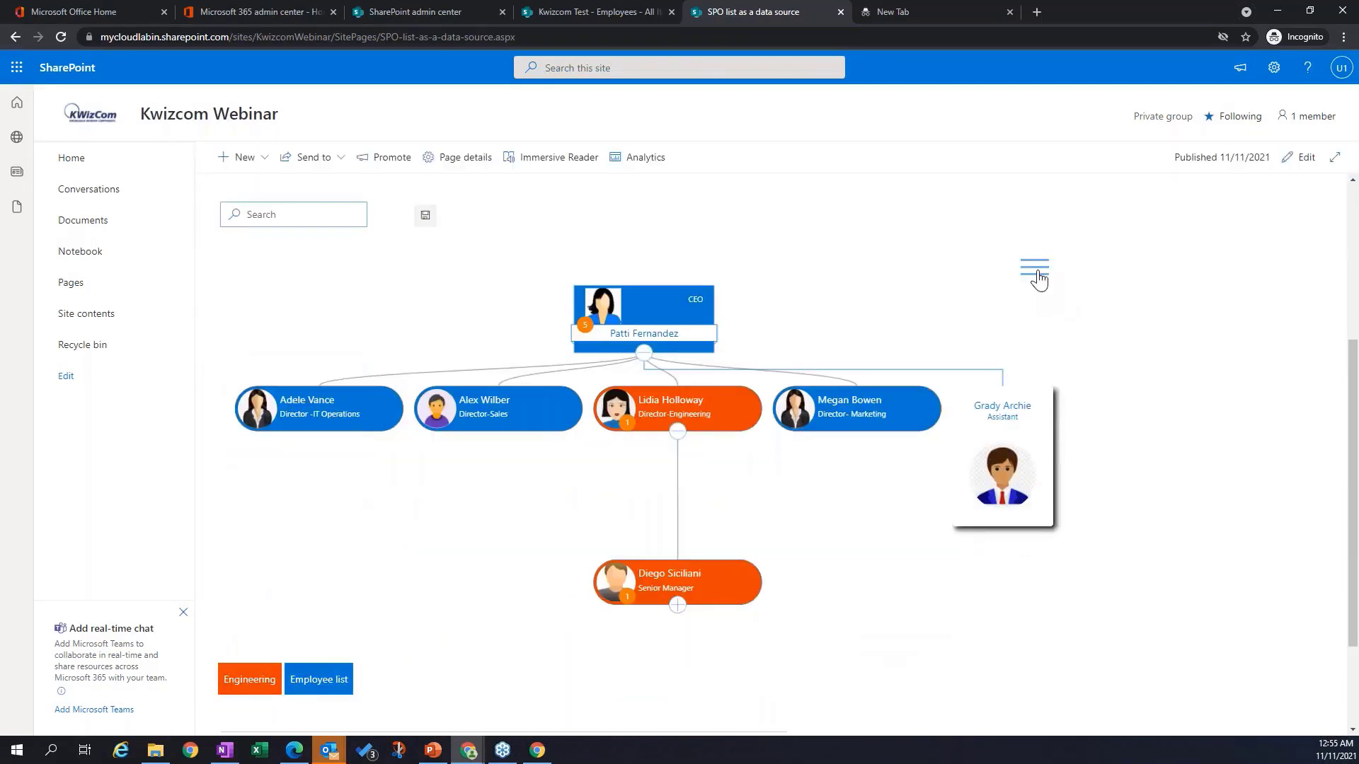
click(677, 605)
click(678, 641)
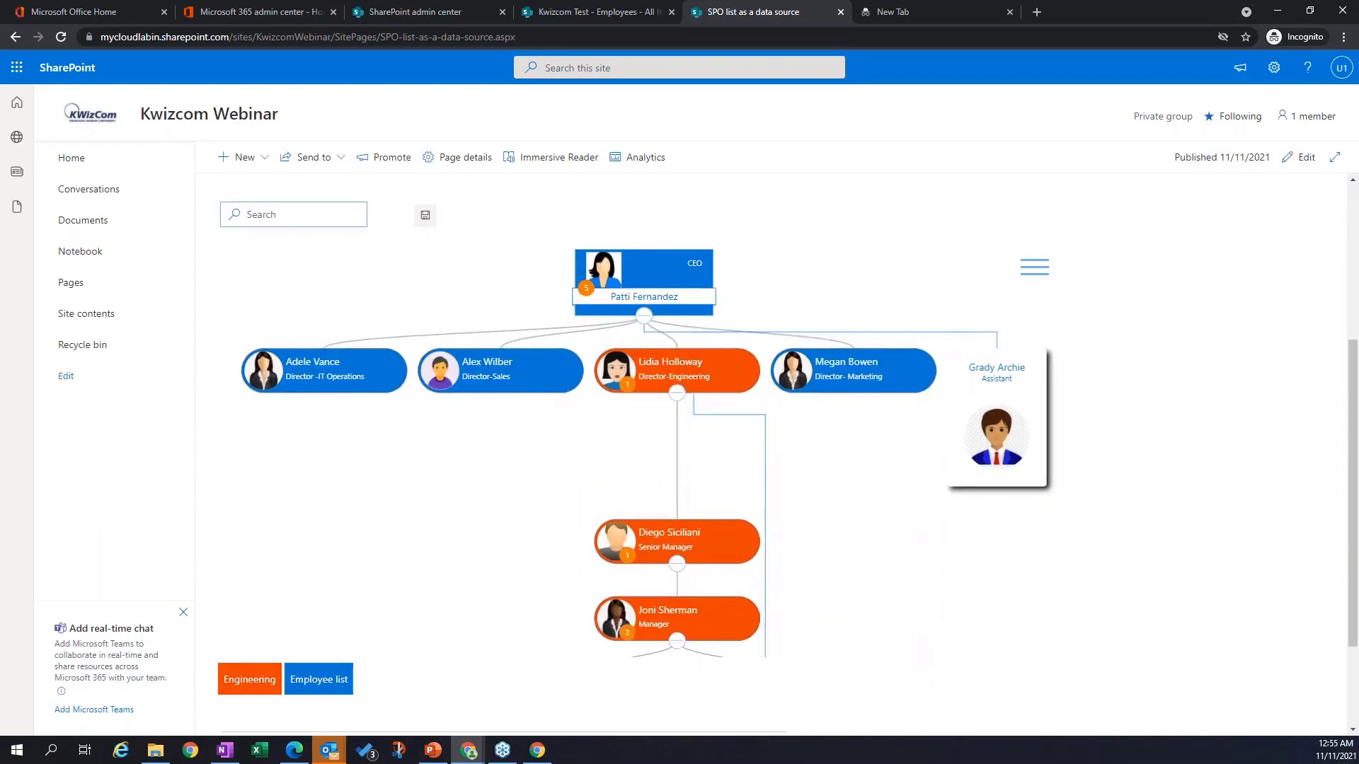
Step: View the org chart's PDF preview, then cancel it without saving
click(1032, 264)
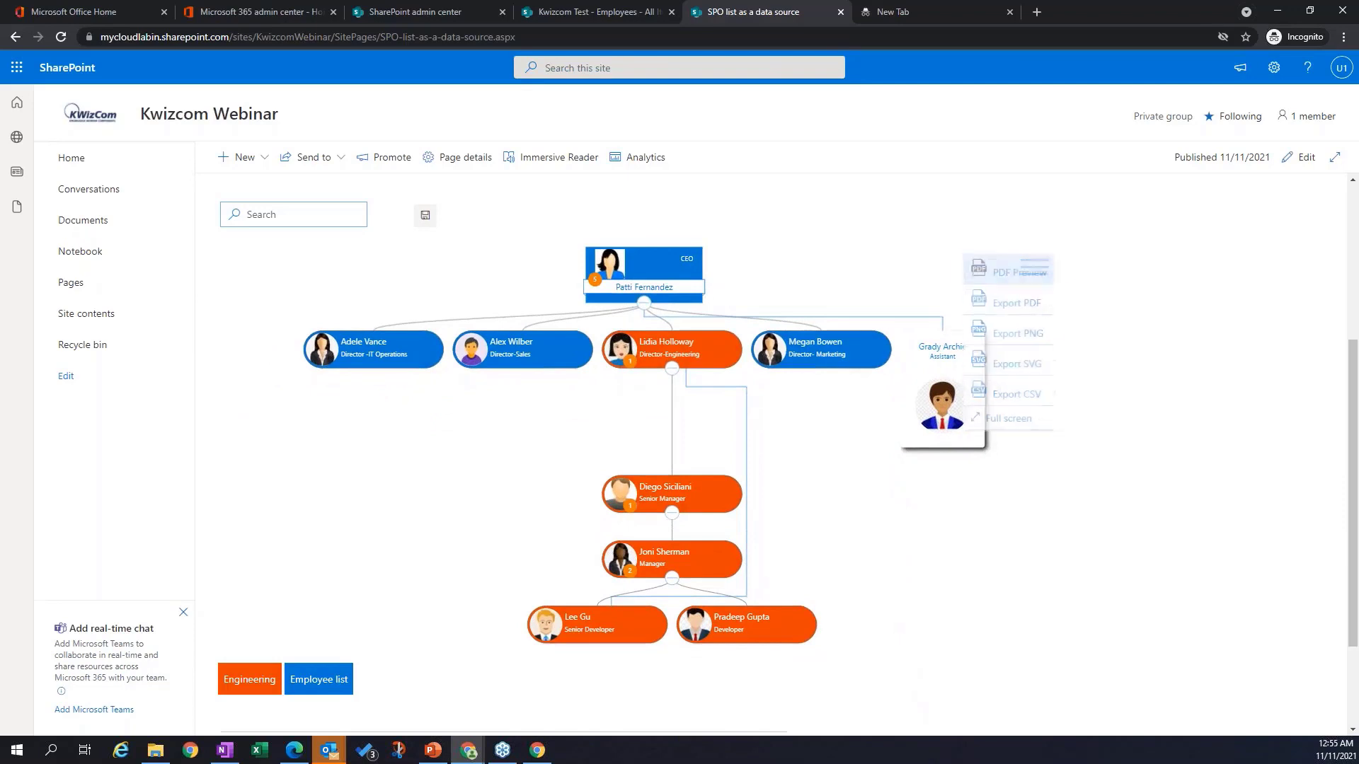
click(1006, 269)
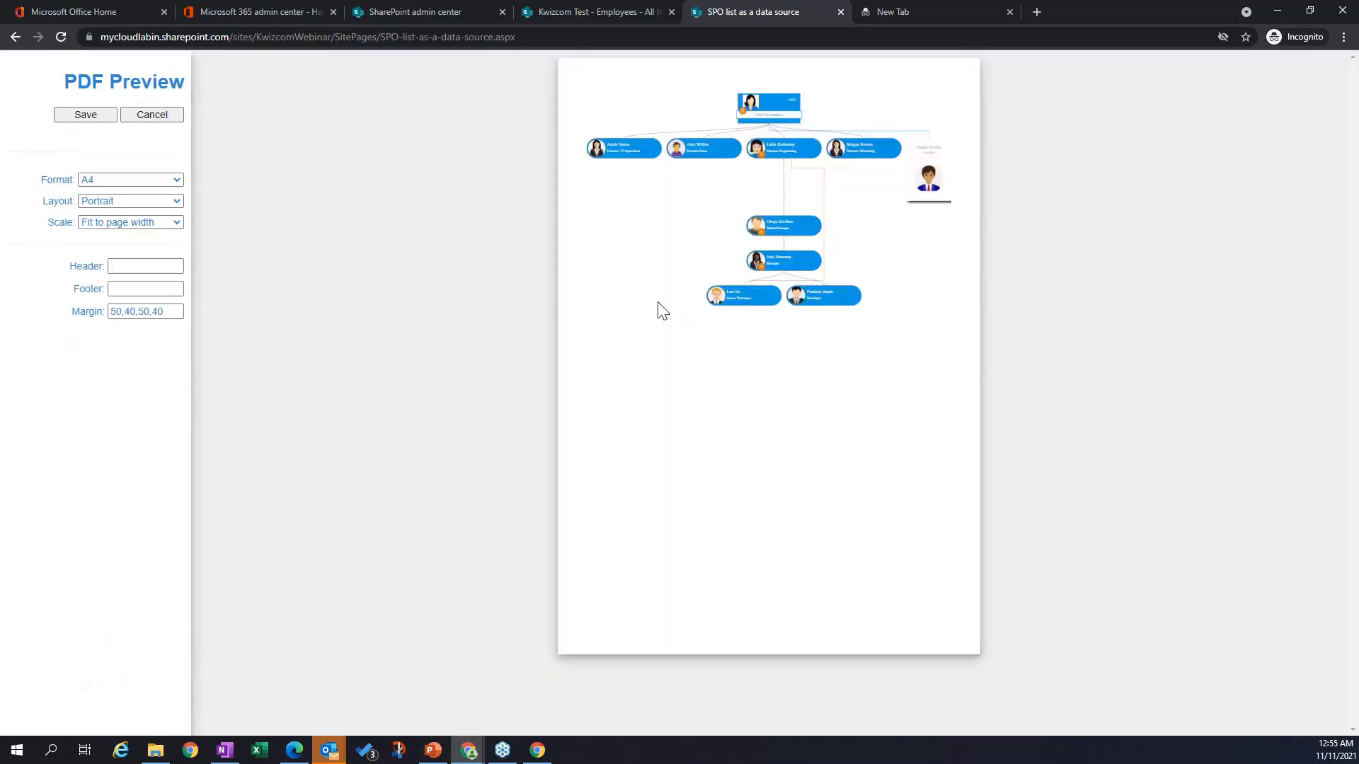
click(19, 41)
click(145, 117)
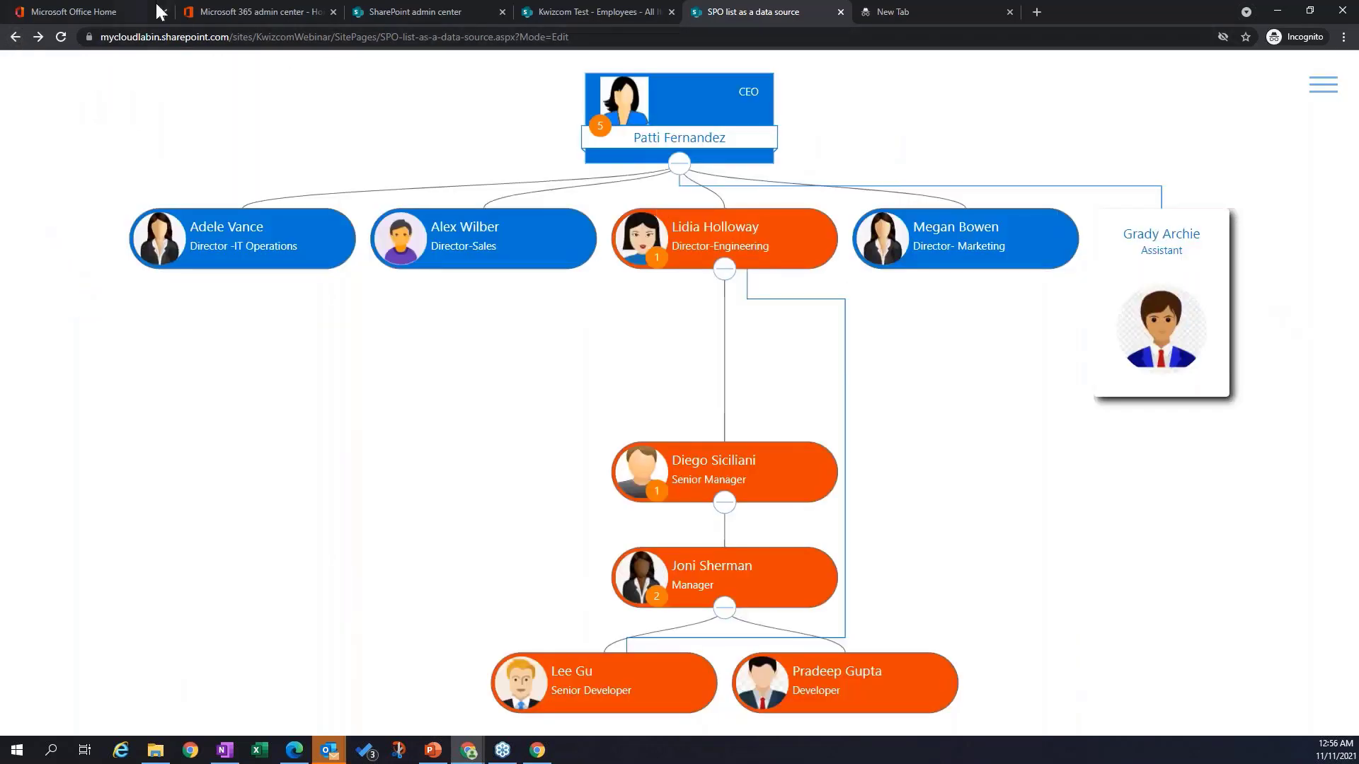
Step: Exit the org chart's full-screen mode and return to the chart on the published page
click(15, 39)
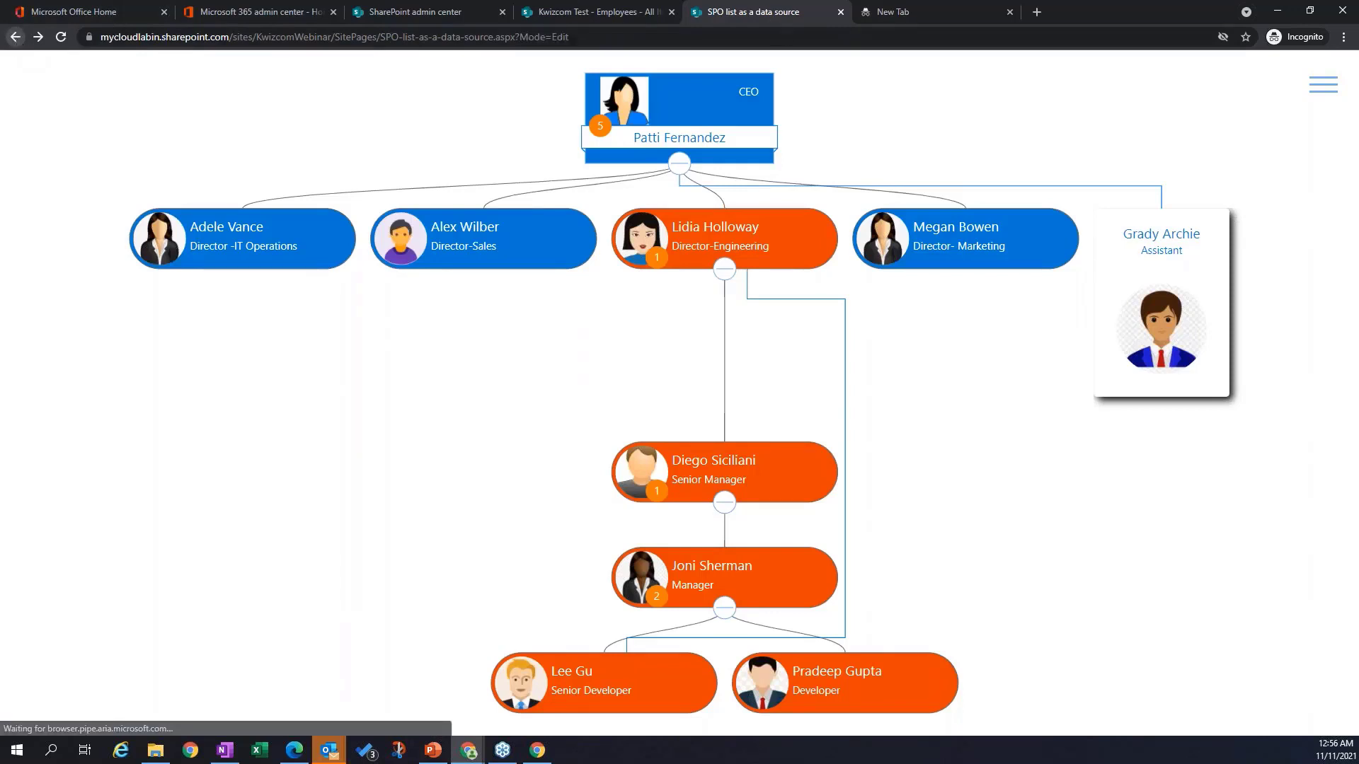
click(567, 3)
click(753, 11)
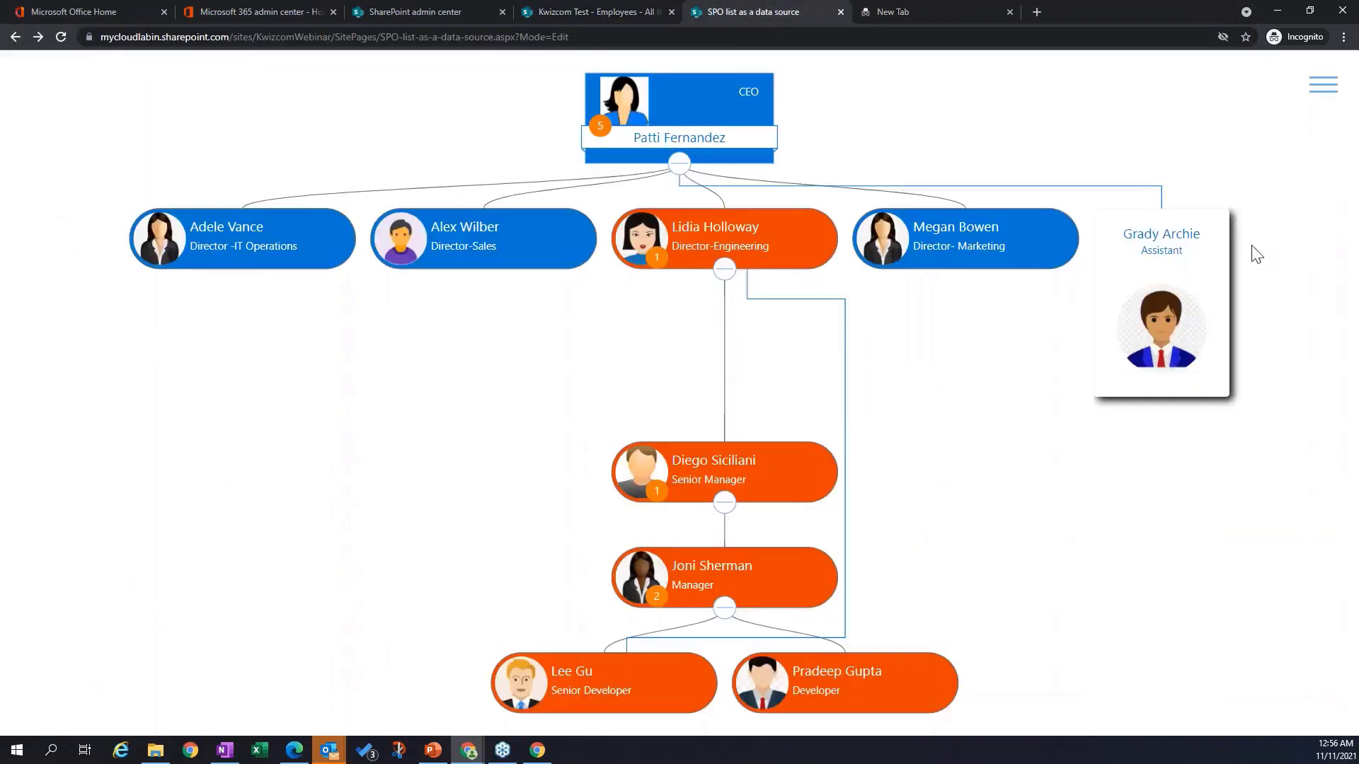
click(1319, 85)
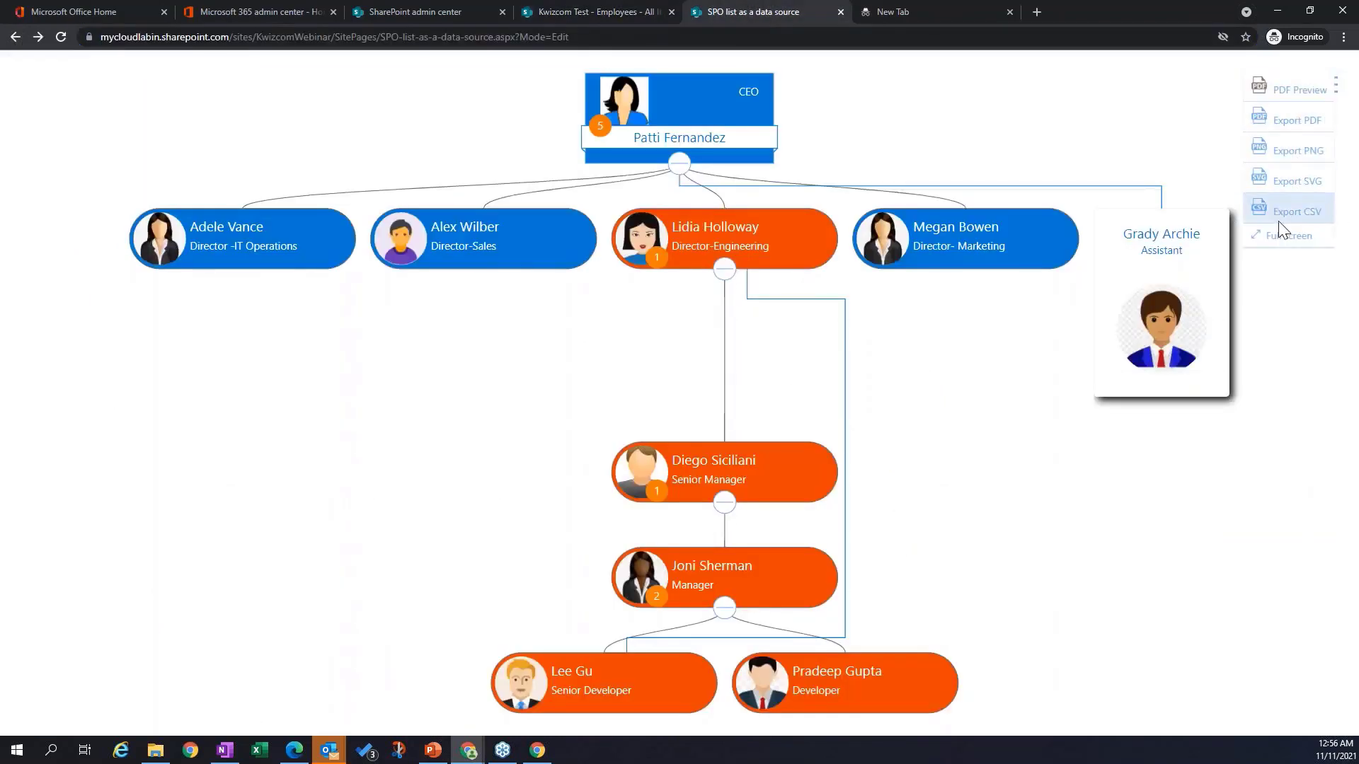
click(1278, 230)
scroll(1068, 364, down, 4)
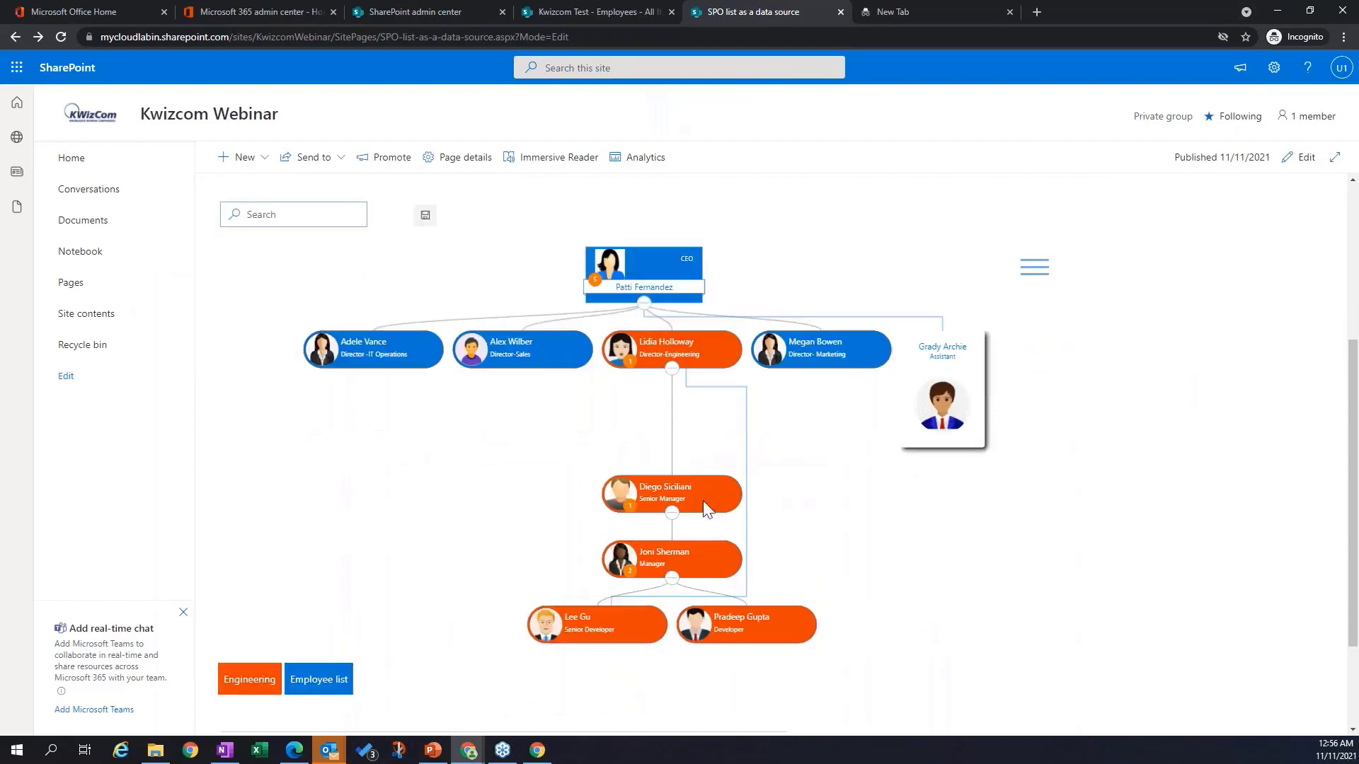
Step: Toggle the Engineering and Employee list legend groups off and on again, then expand the senior manager's branch
click(233, 686)
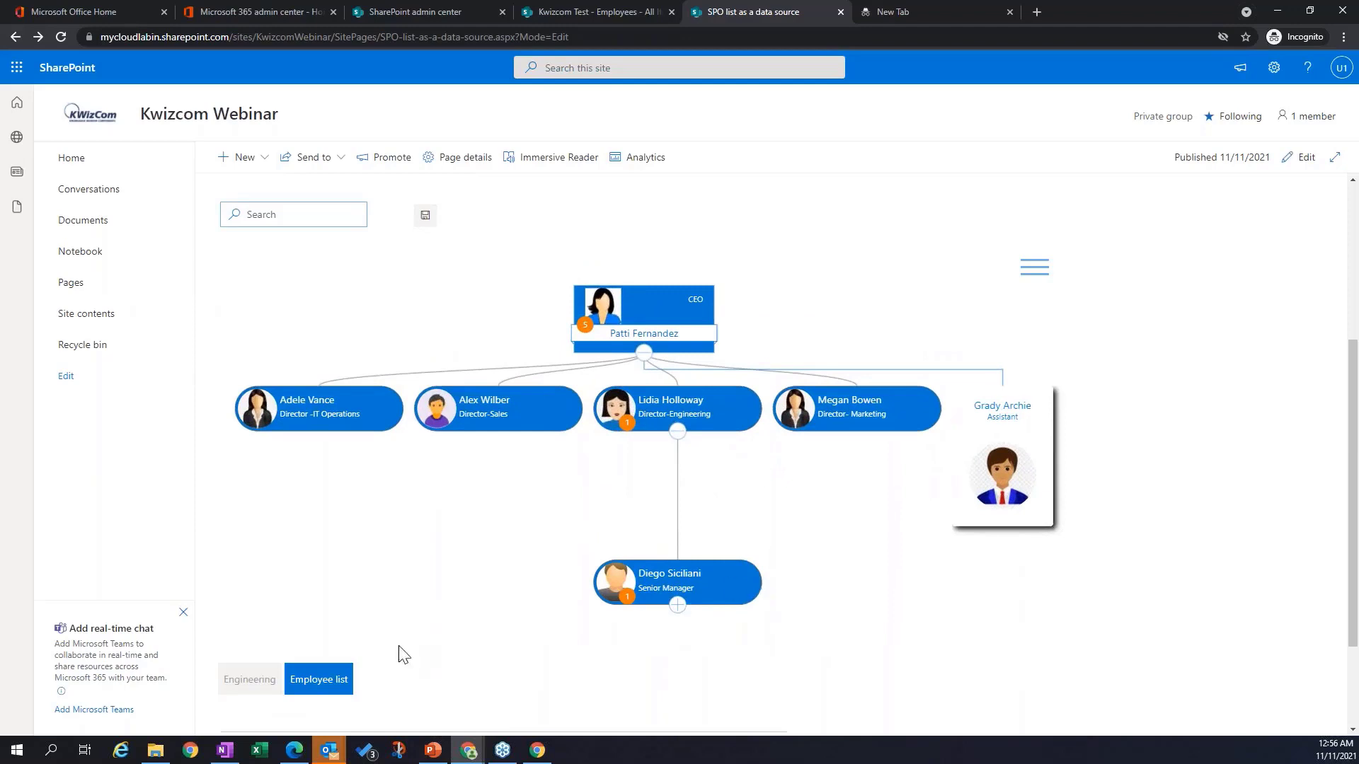
click(332, 686)
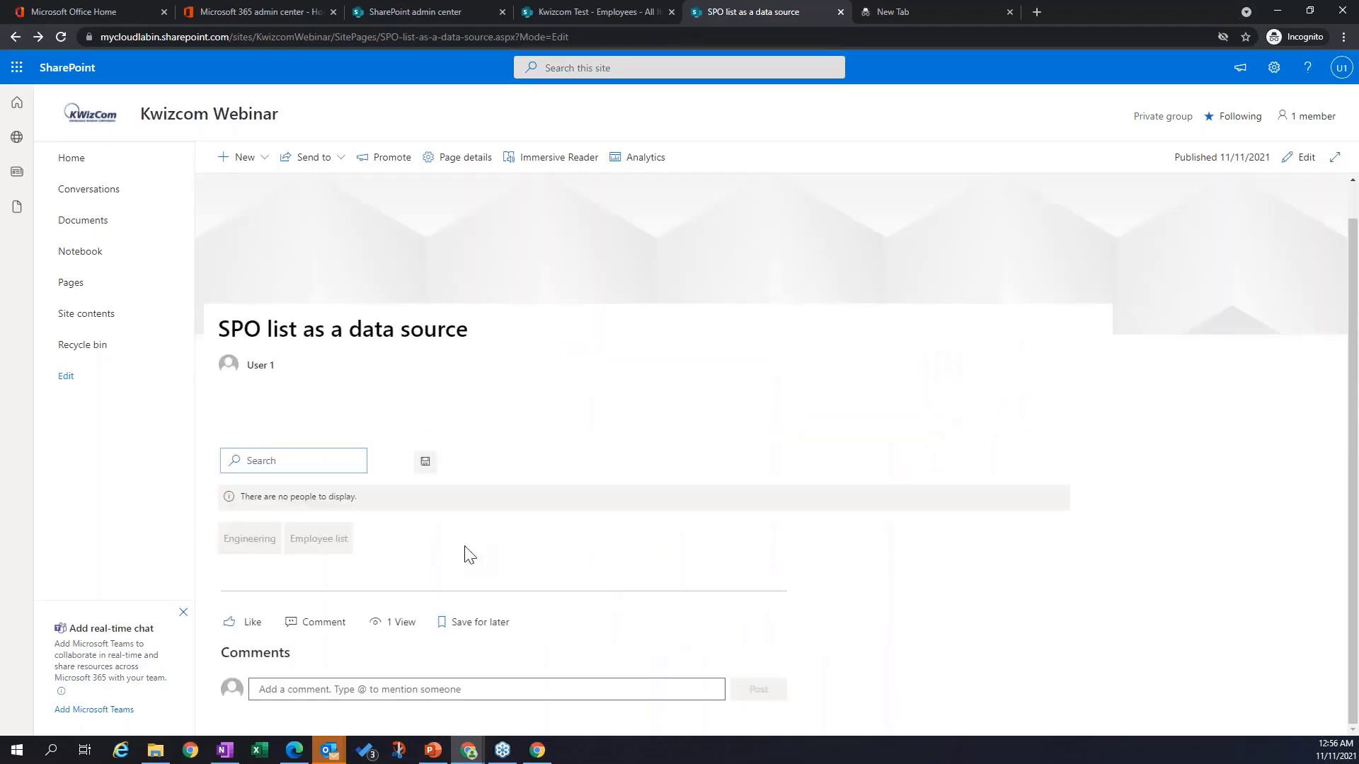
click(341, 546)
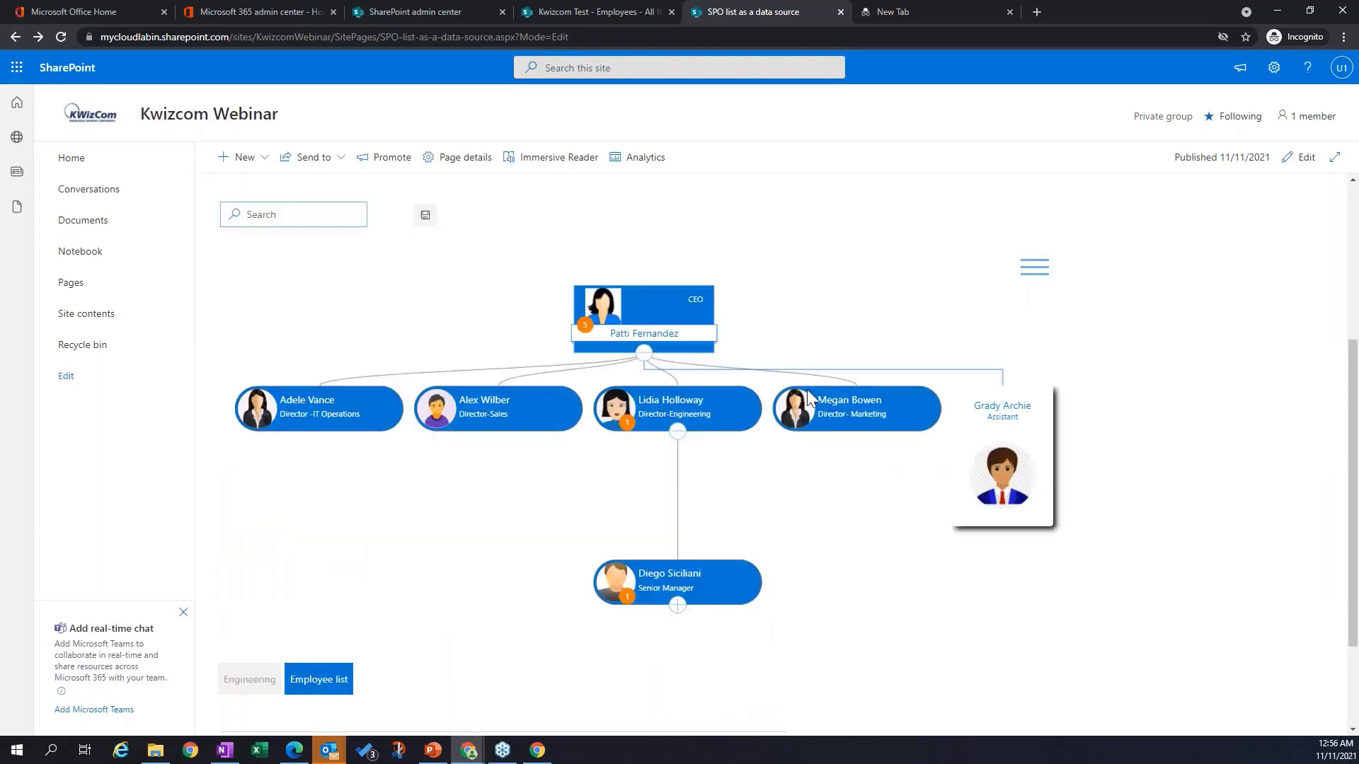
scroll(636, 460, down, 2)
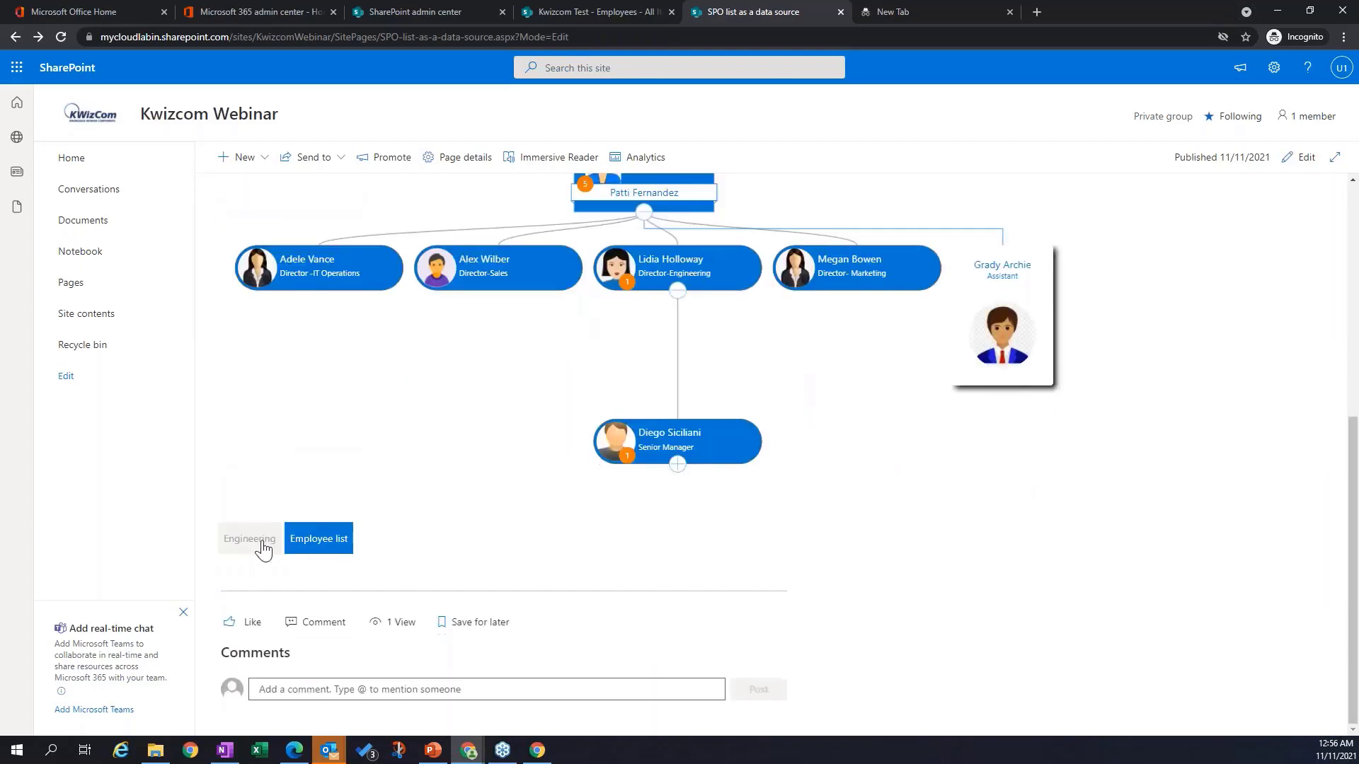
click(263, 548)
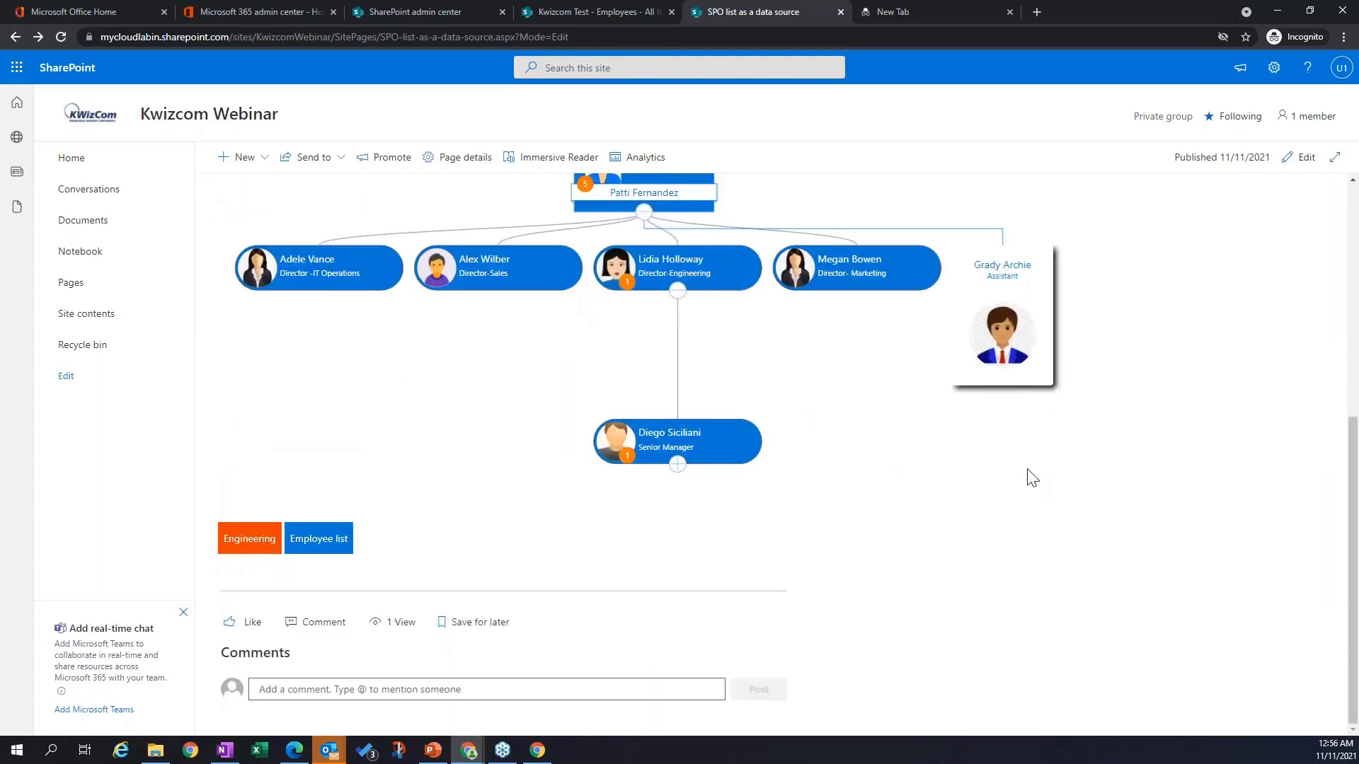
scroll(949, 479, up, 2)
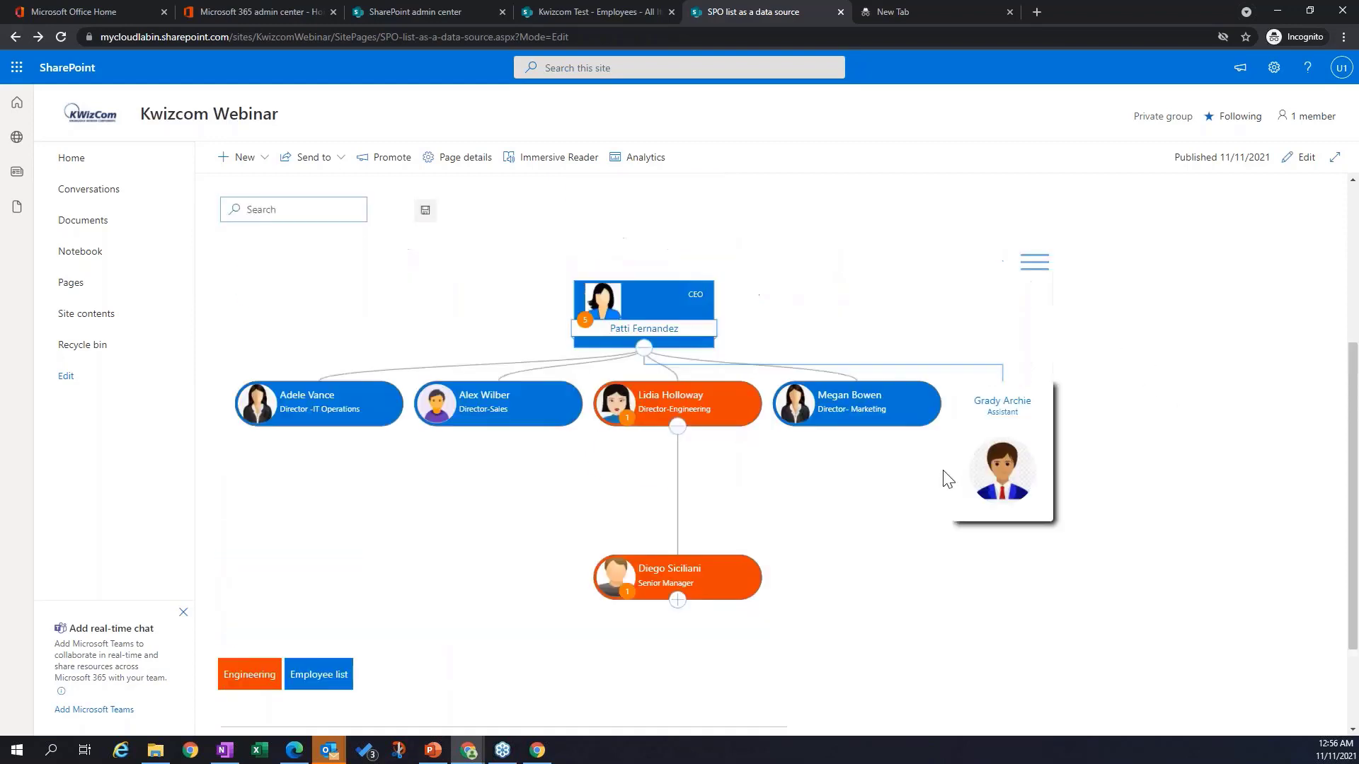
click(678, 605)
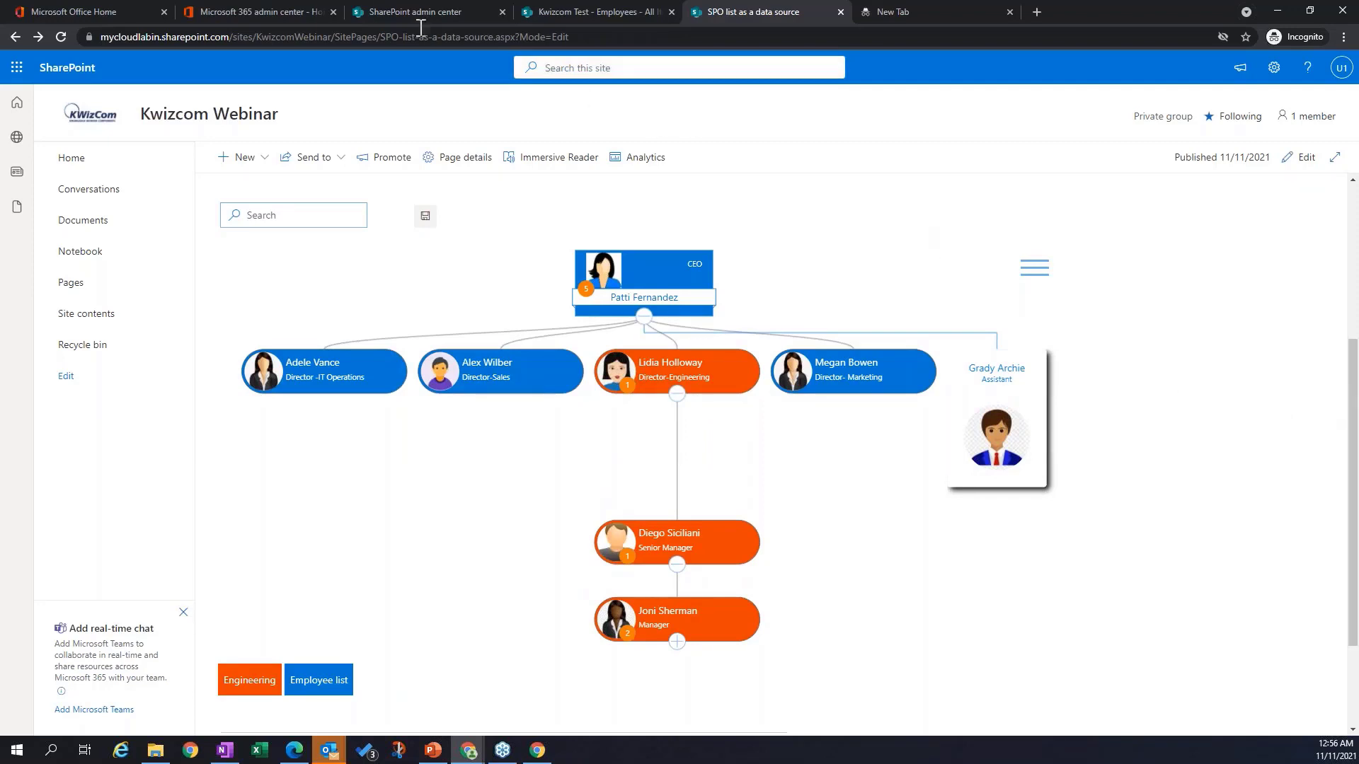
Step: Open the page "Directory -Using Azure AD Graph API as a data source" from the Kwizcom Test site's home page
click(581, 10)
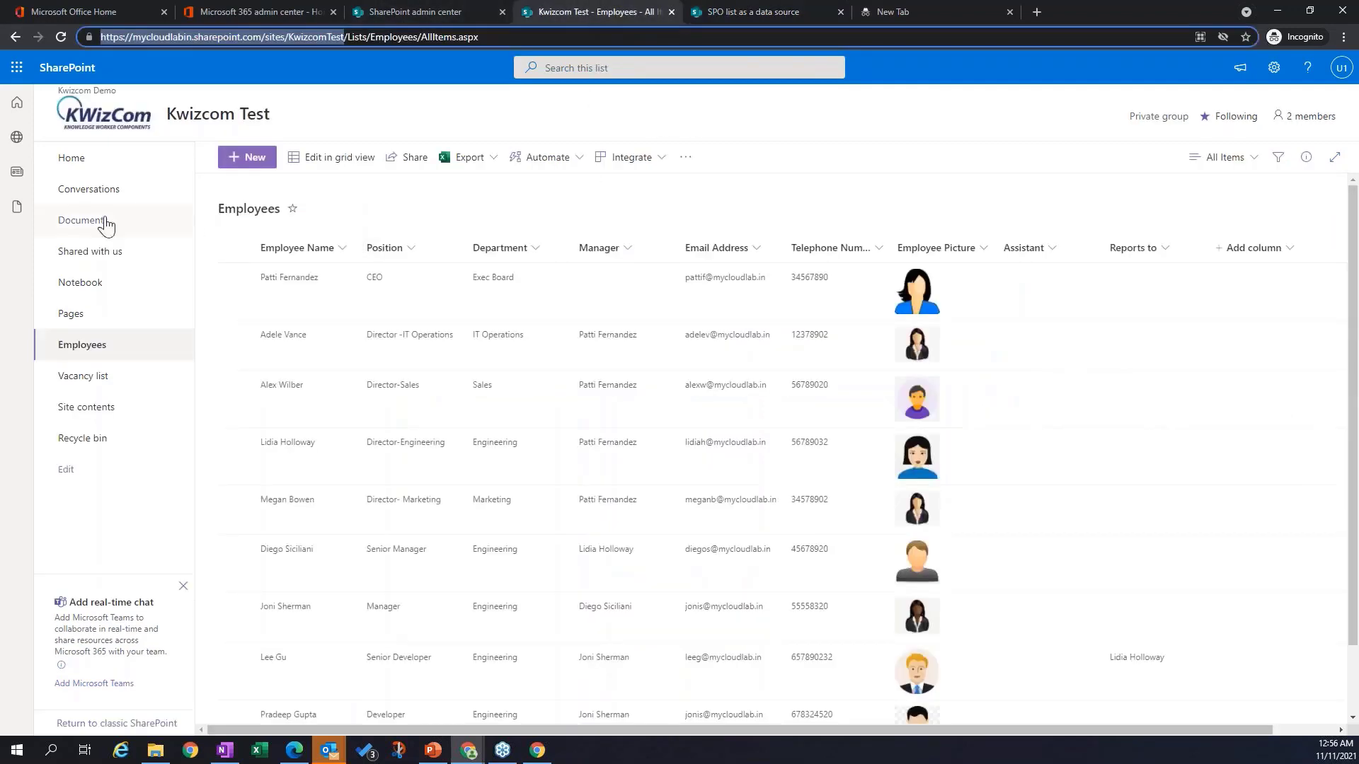
click(76, 163)
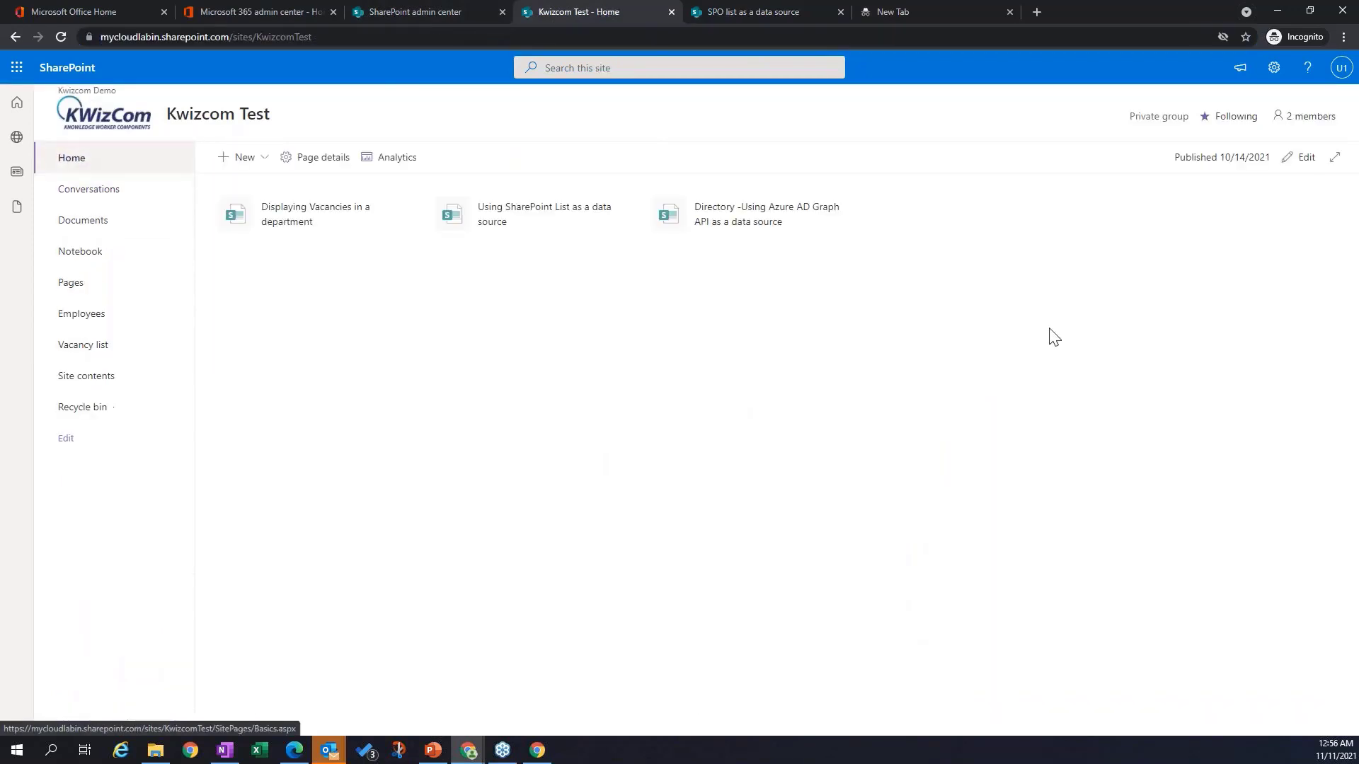
click(729, 219)
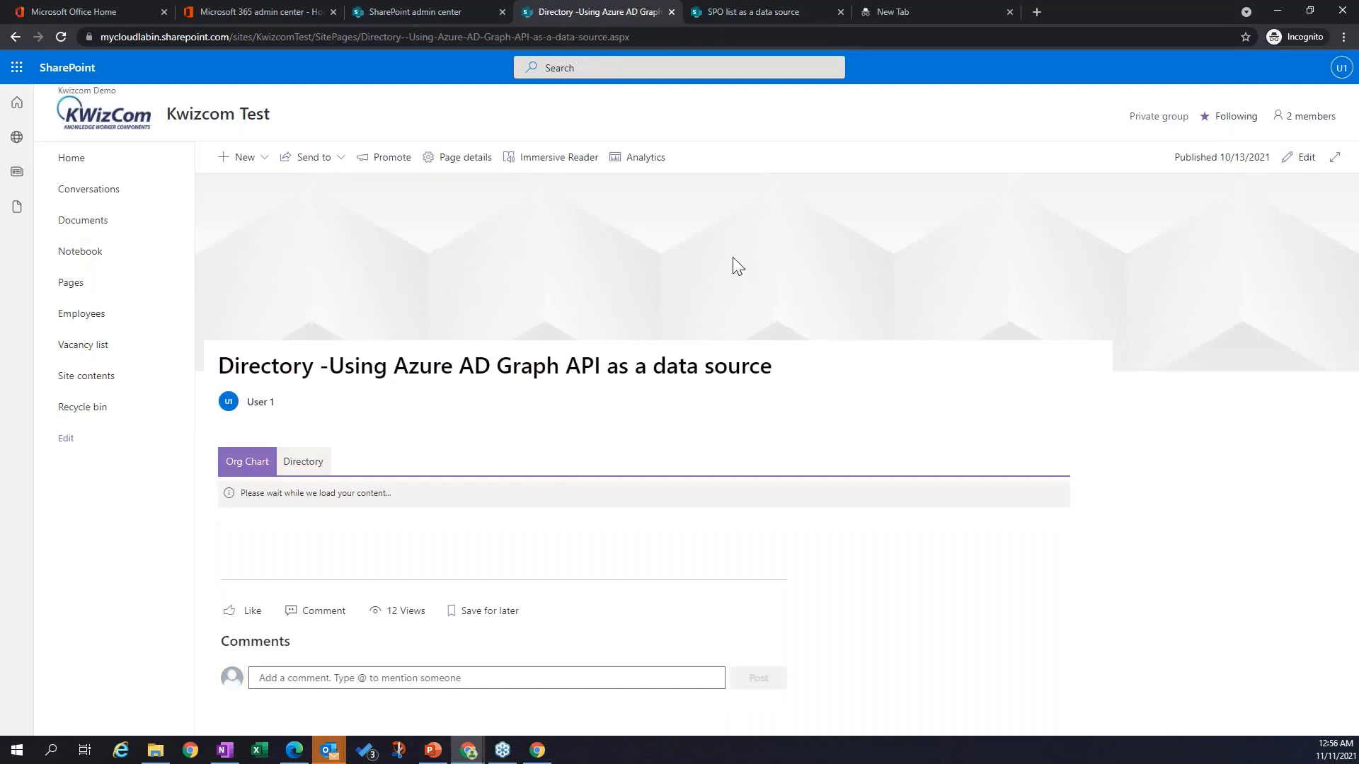
scroll(1068, 389, down, 3)
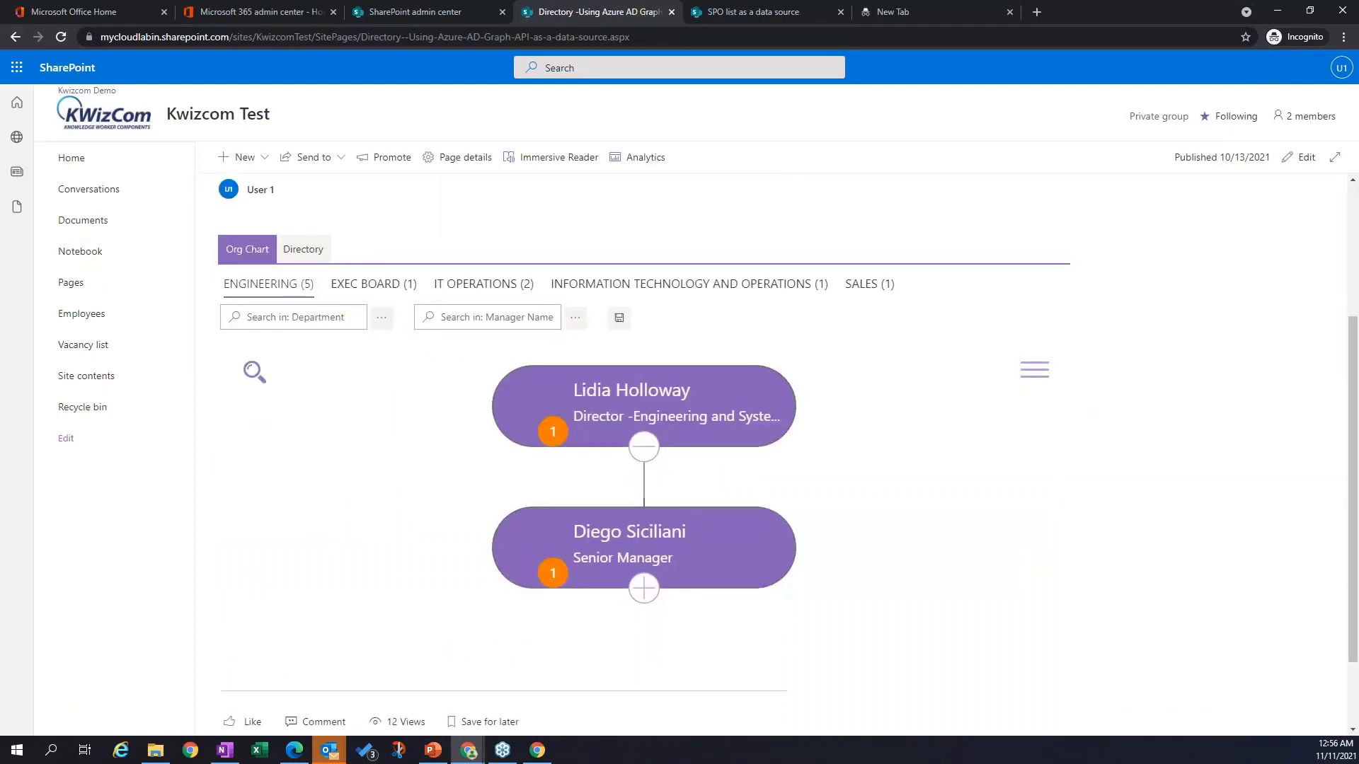
Step: Expand the engineering director's branch down to the developers in the Exec Board org chart, then show the Directory view
click(386, 283)
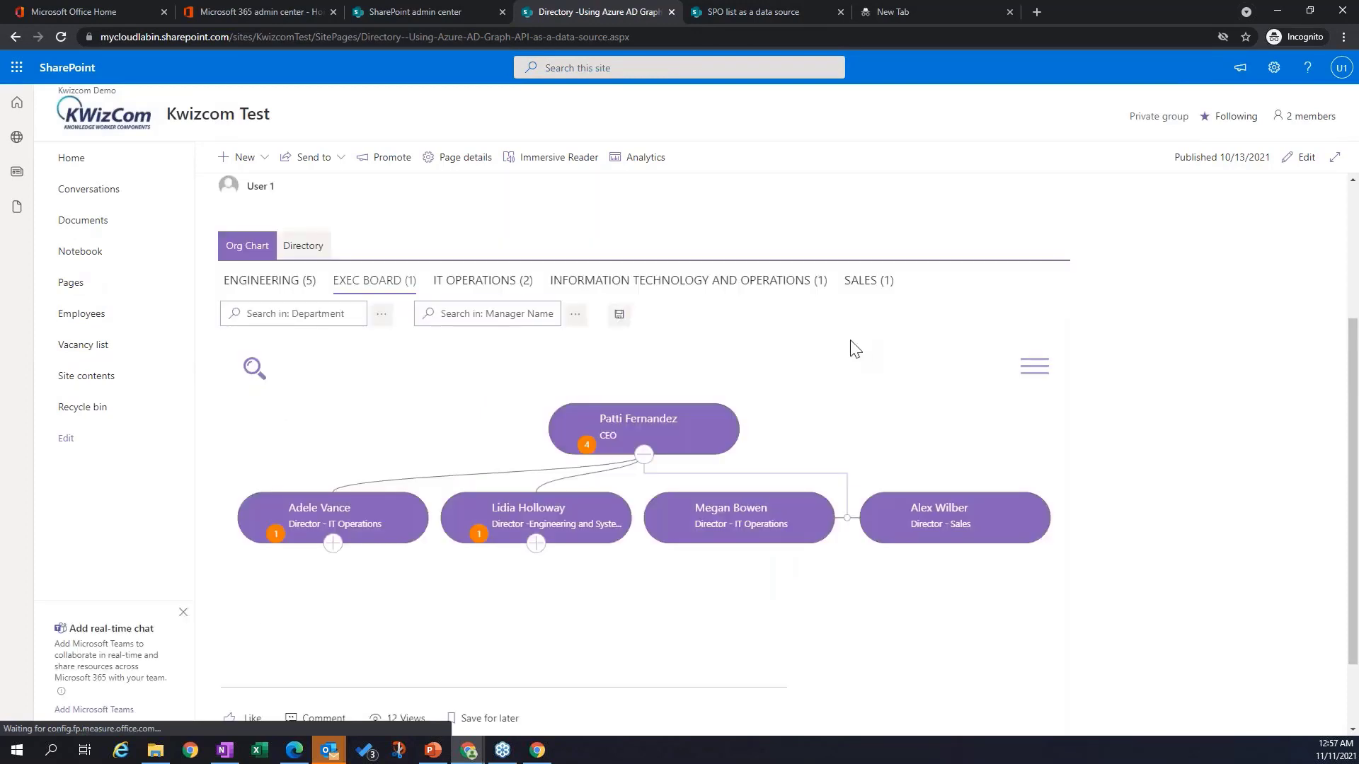
scroll(855, 348, down, 1)
click(536, 472)
click(543, 523)
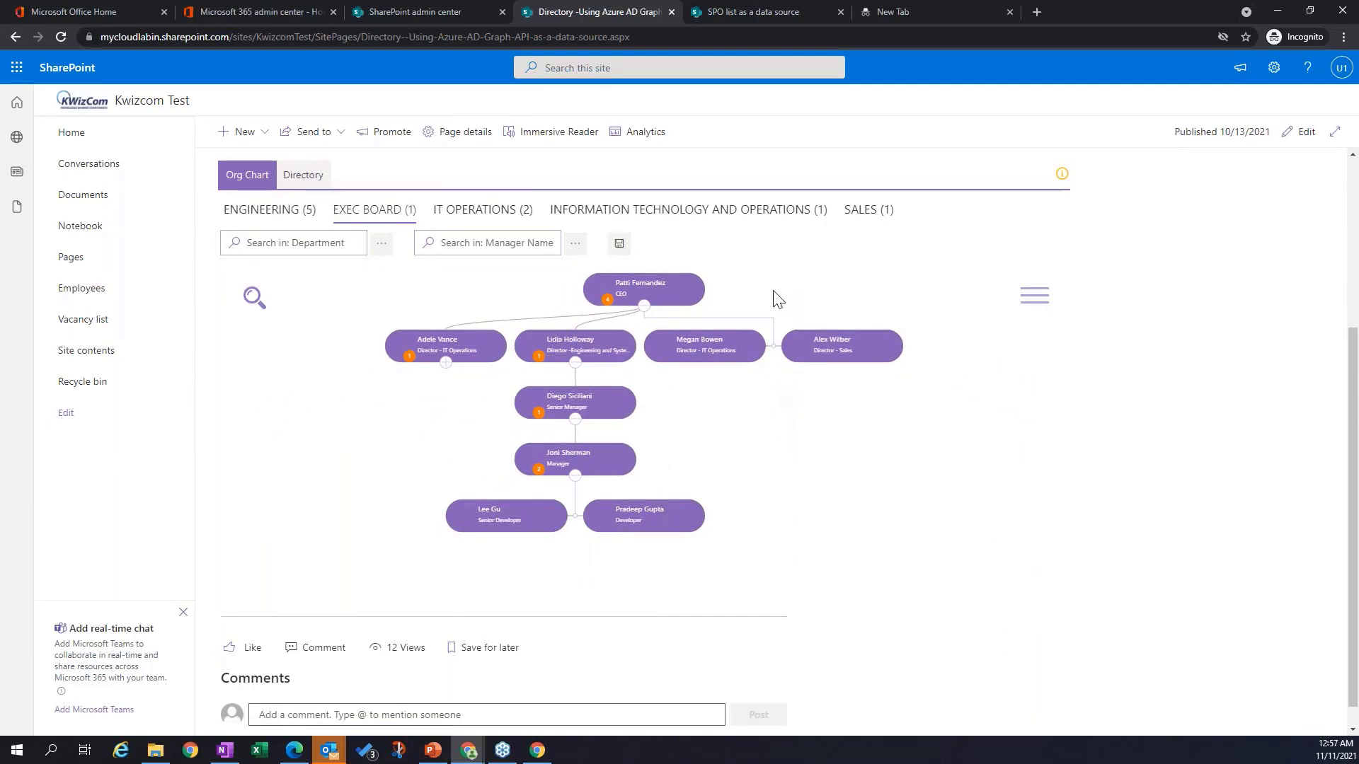
click(303, 175)
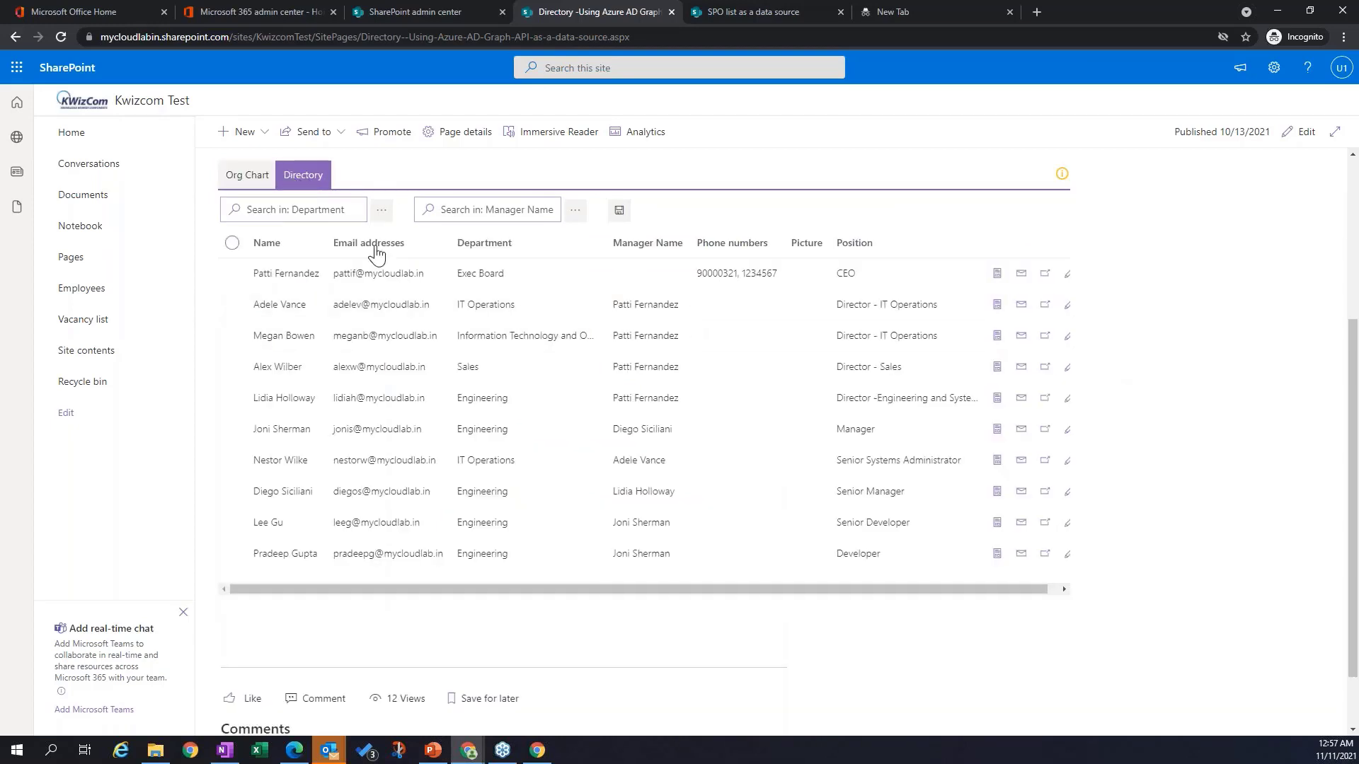
Step: Filter the directory by the CEO's first name in the Manager Name search, then clear the filter
click(477, 211)
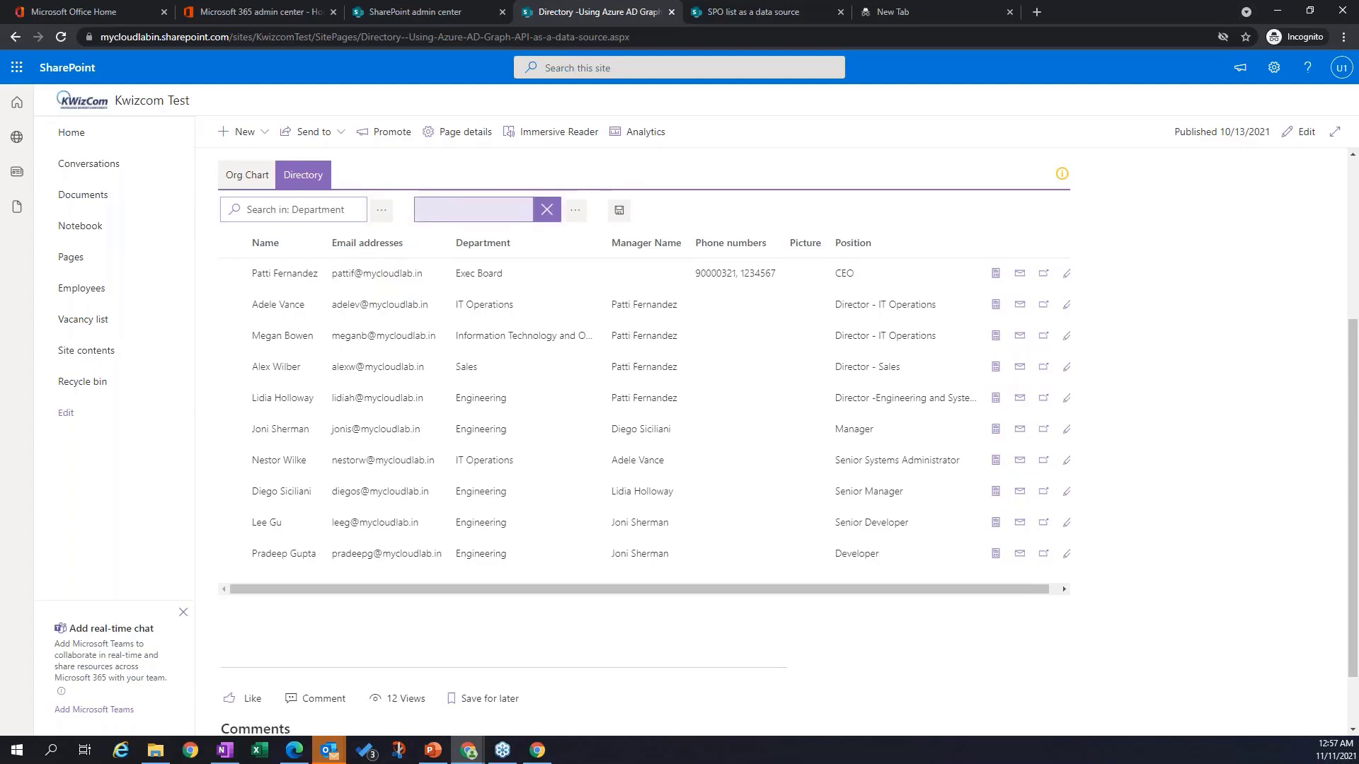
text(Pa)
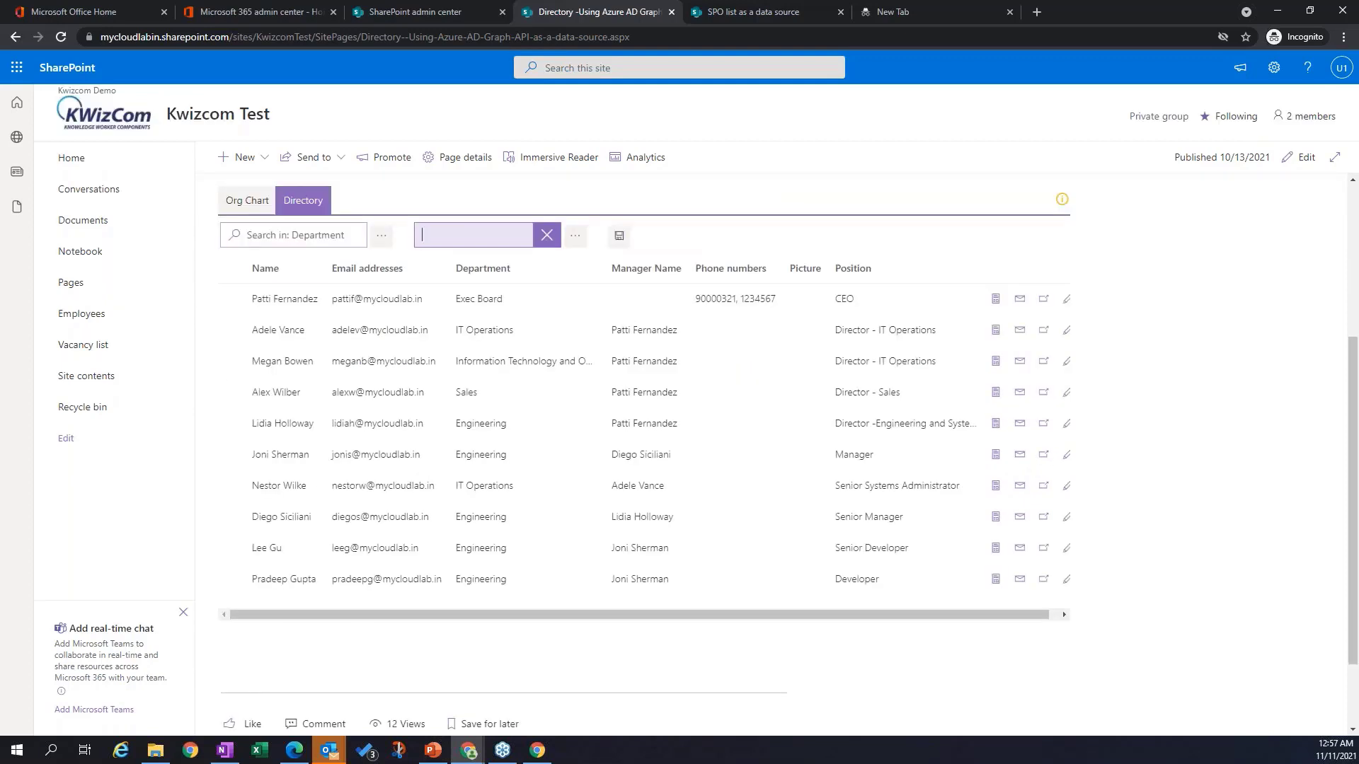
text(Patti)
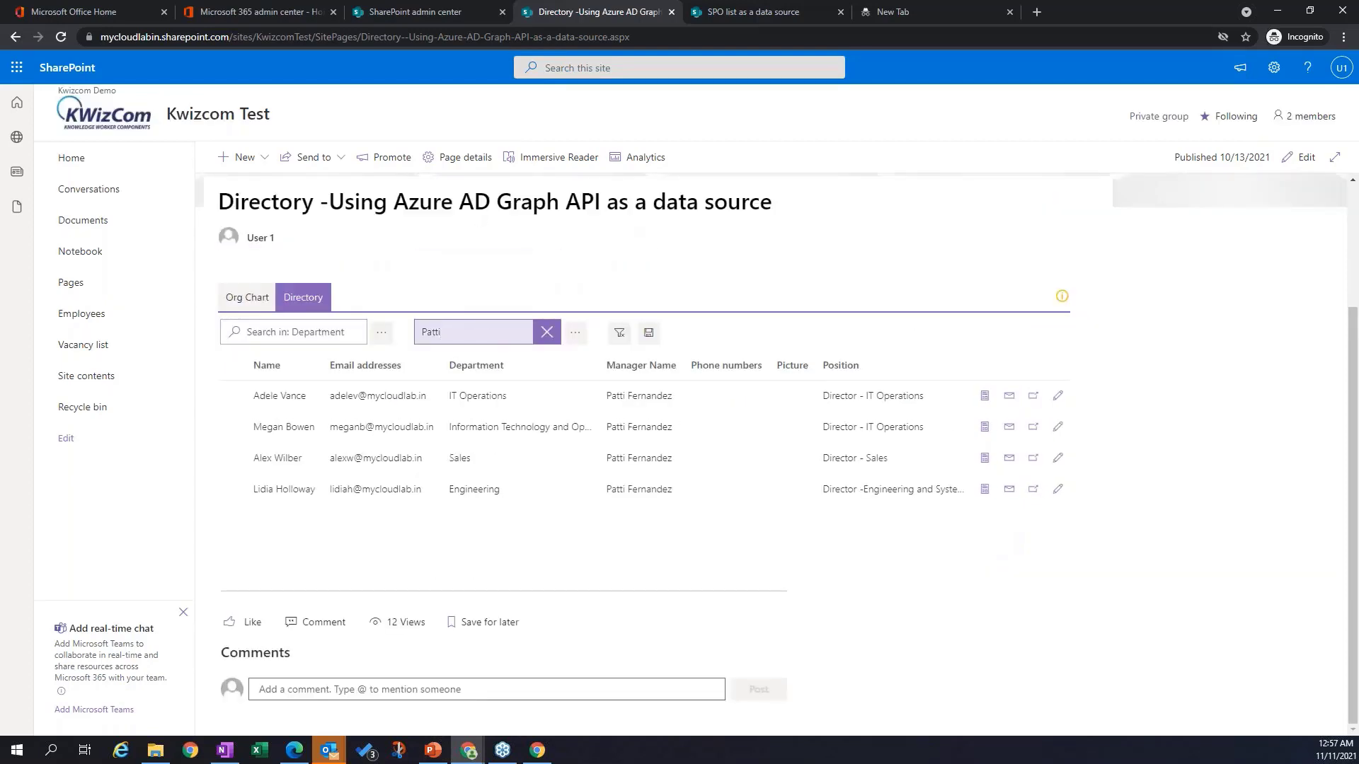
click(549, 342)
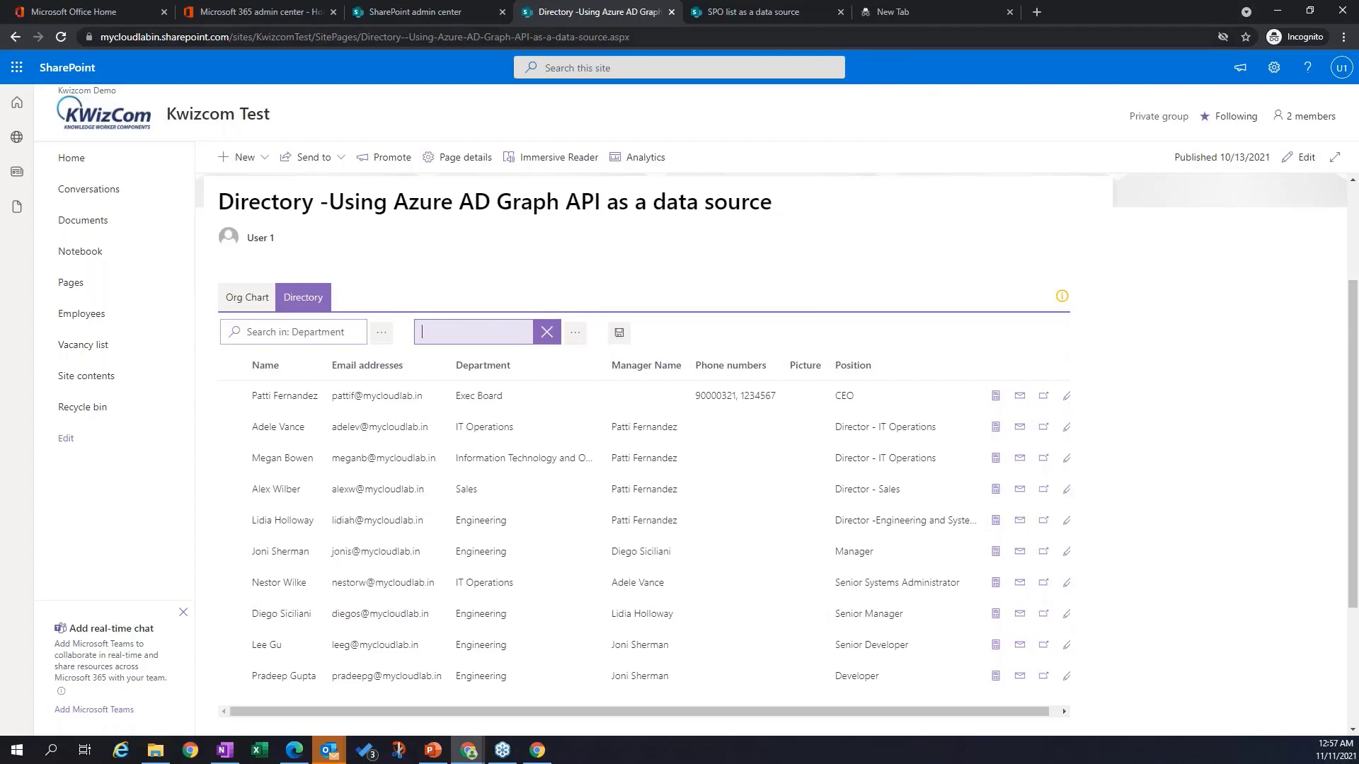
Step: Look at the SPO list org chart page, then return to the Directory page and show its Org Chart view
click(772, 10)
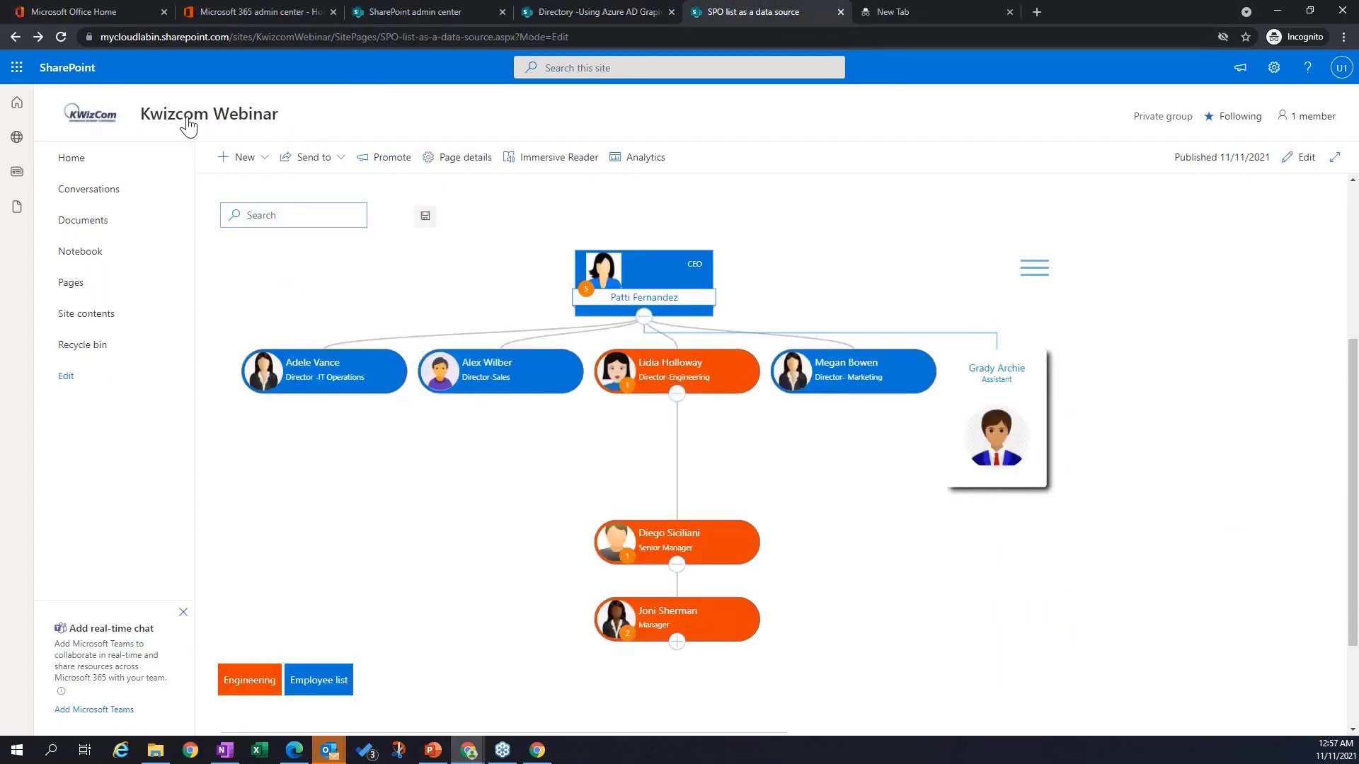
click(597, 10)
click(249, 296)
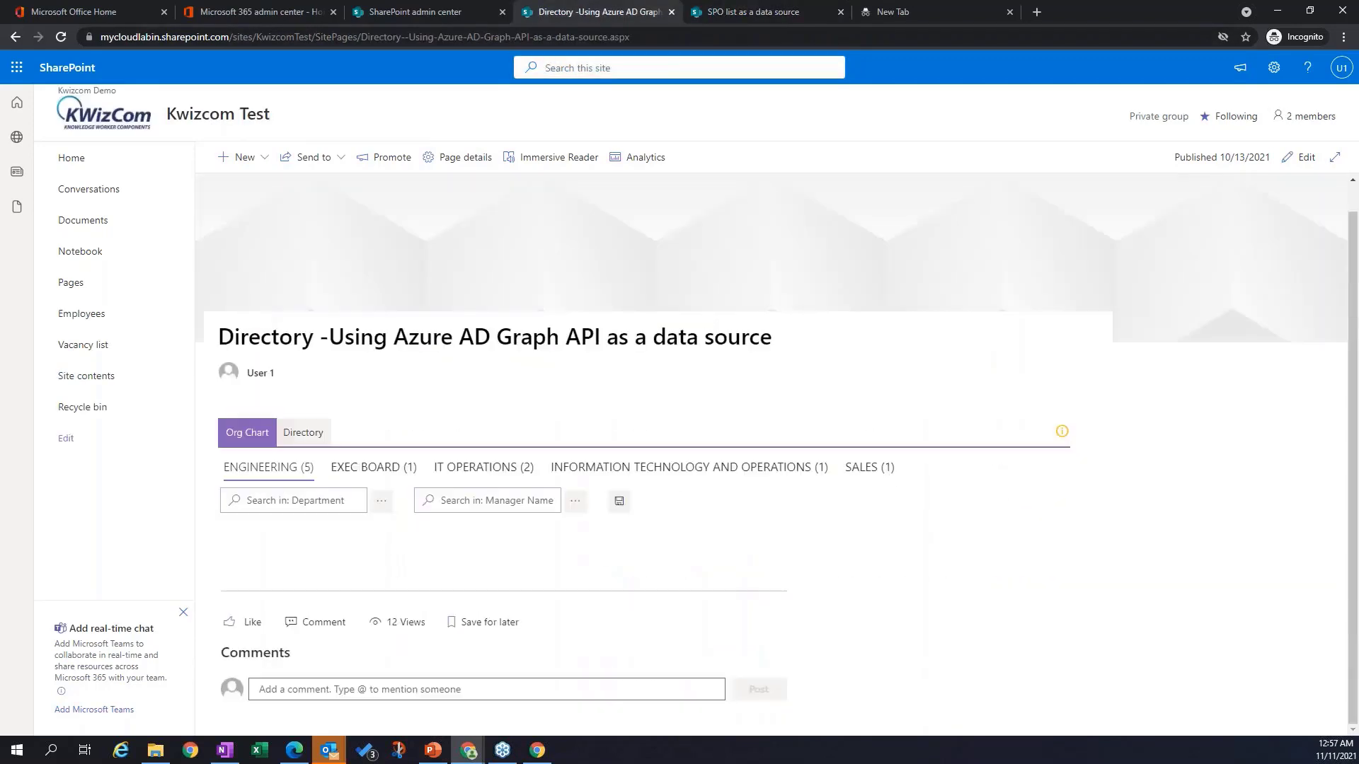
Step: Create a blank page on the Kwizcom Webinar site and title it "Using Azure AD Graph API as a data source"
click(793, 10)
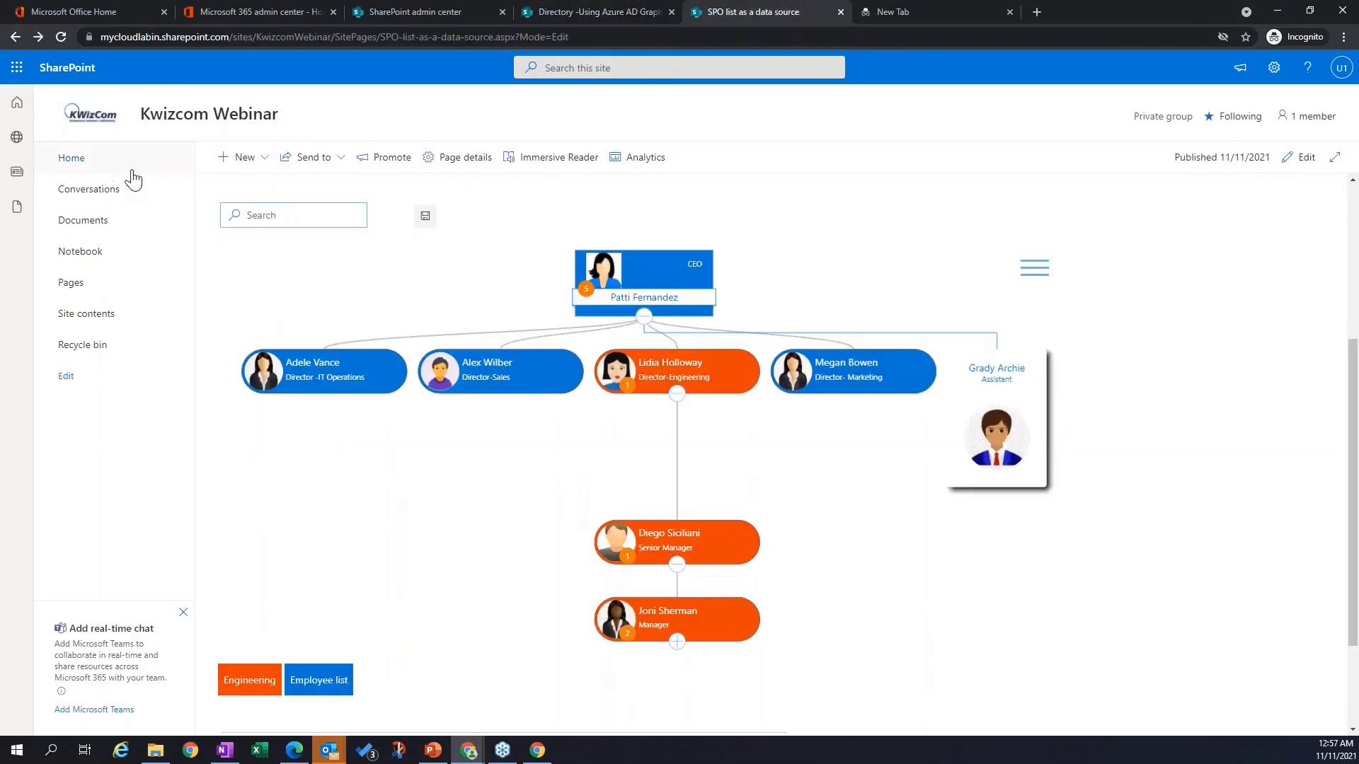
click(248, 159)
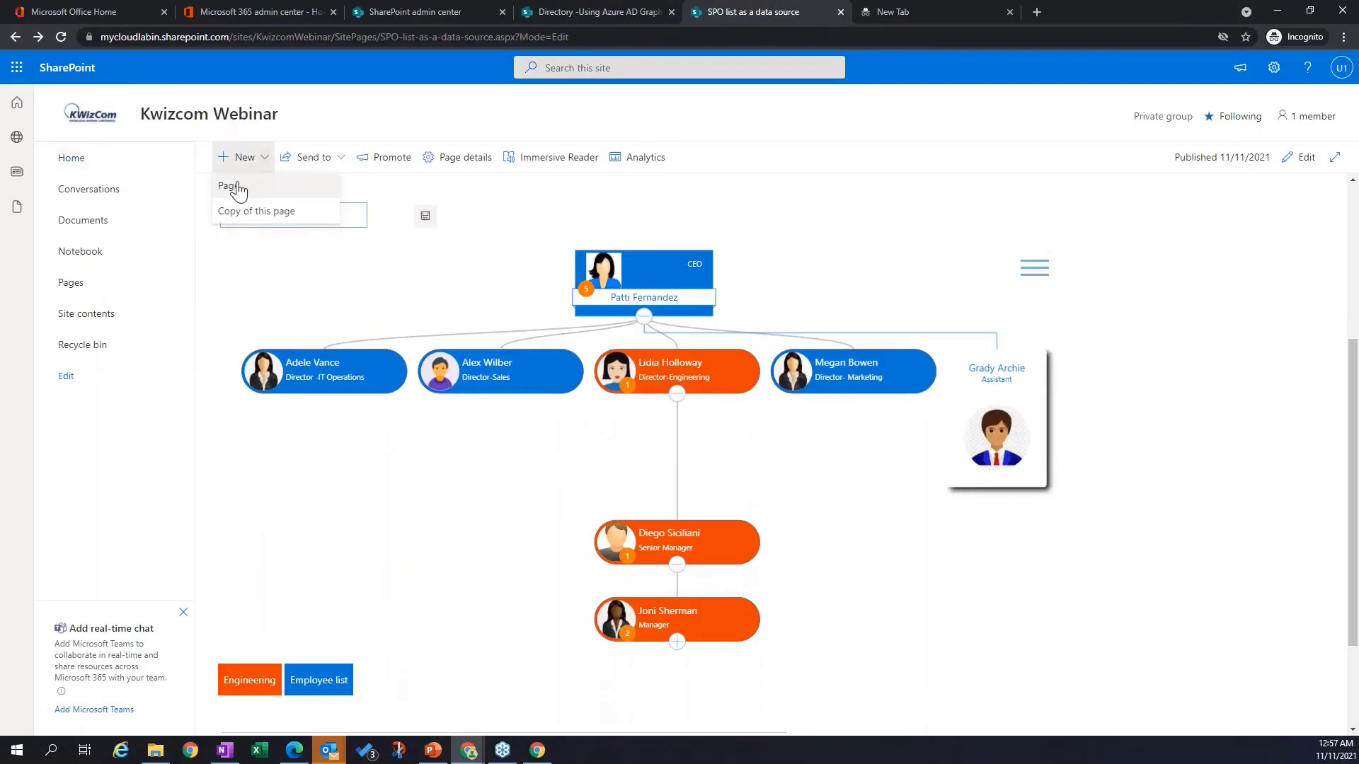
click(236, 187)
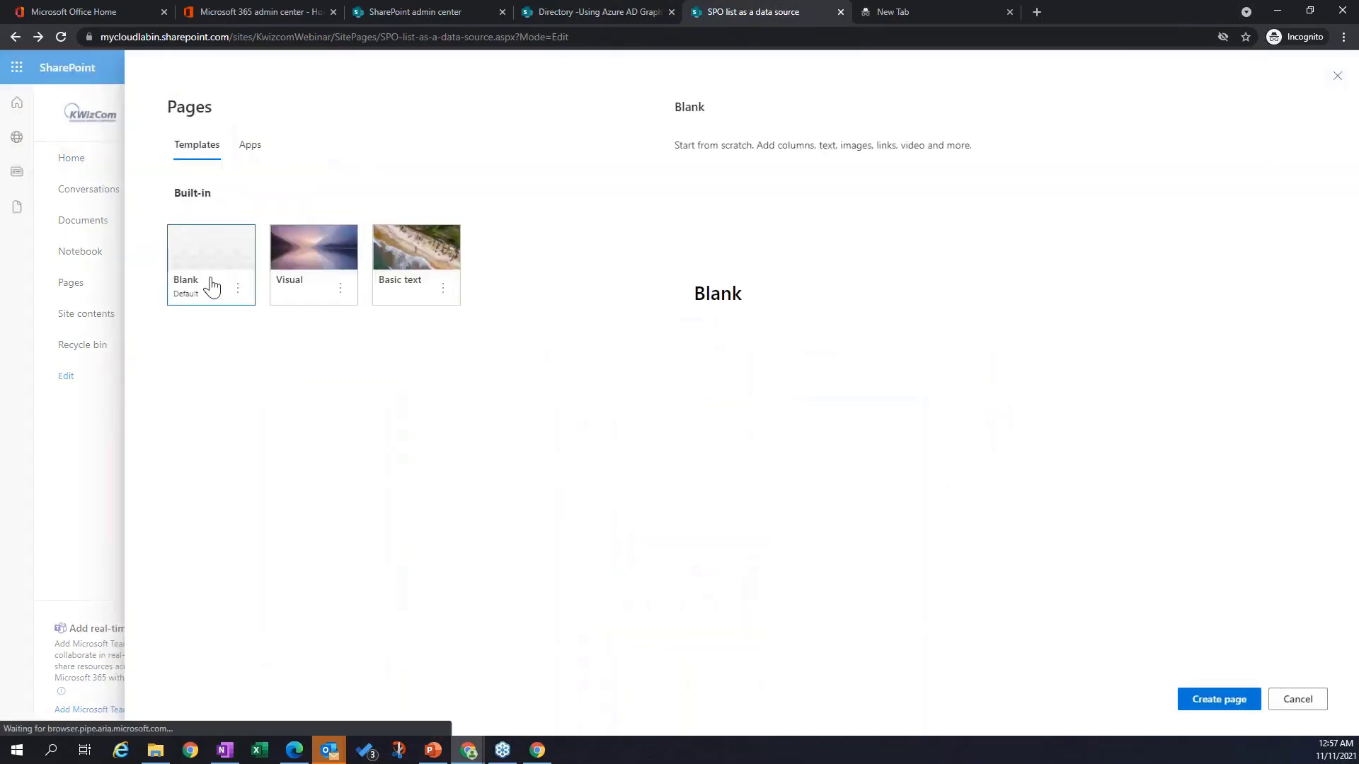
click(1205, 704)
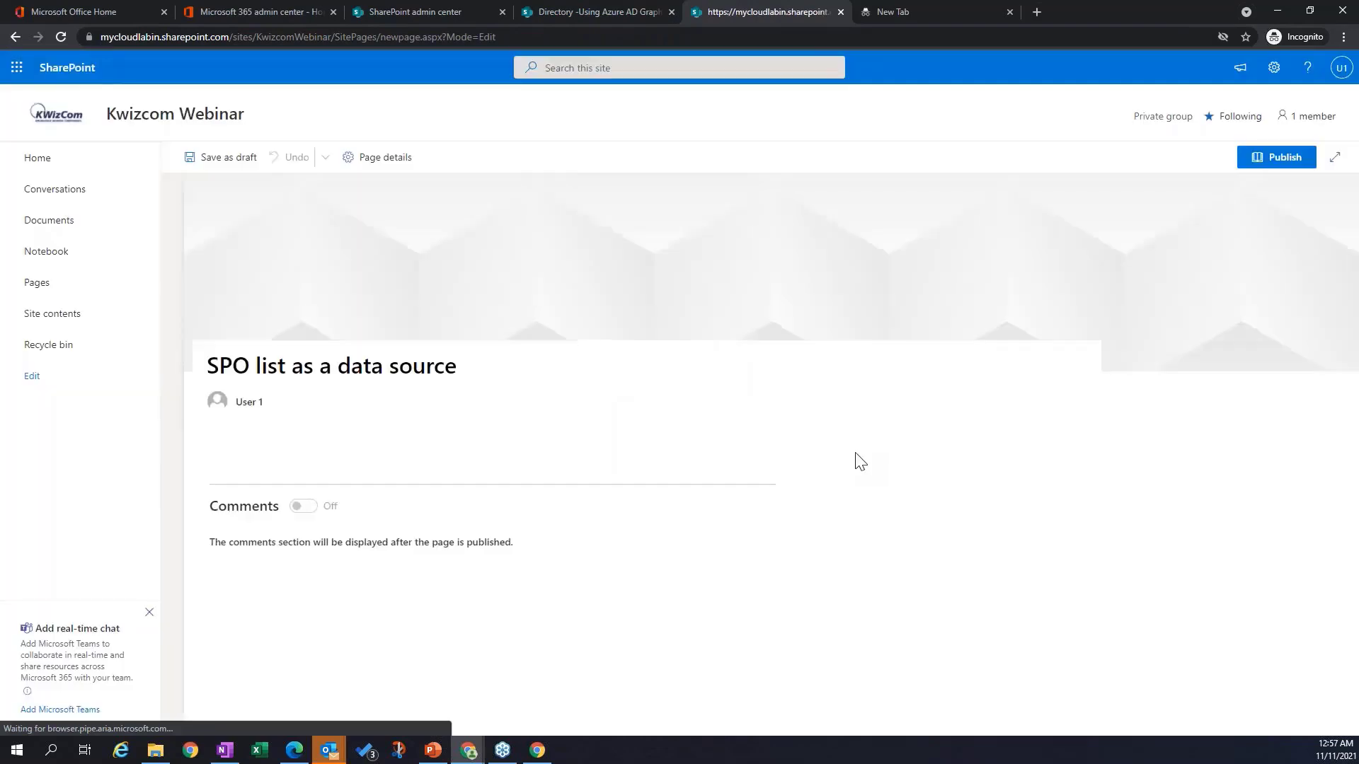
text(Using )
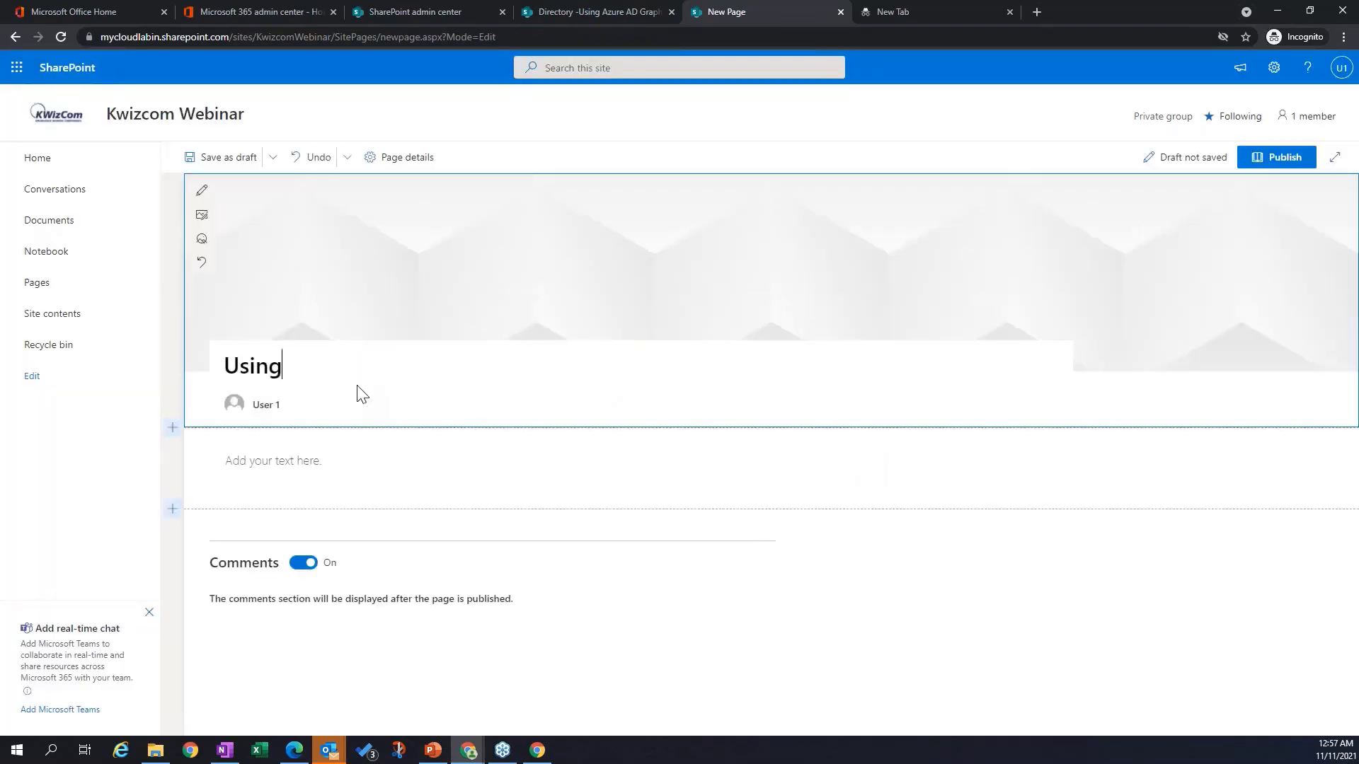
text(Azure AD Graph A)
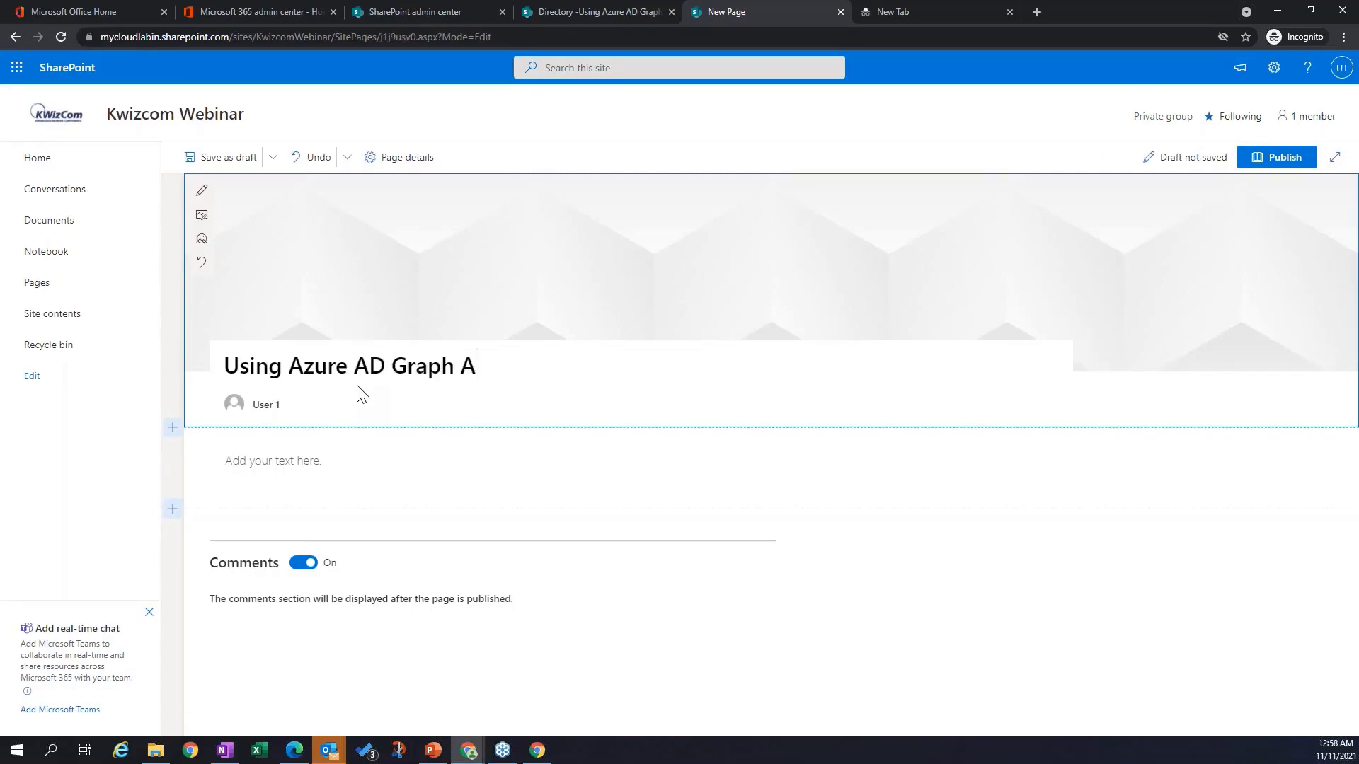
text(PI as a data source)
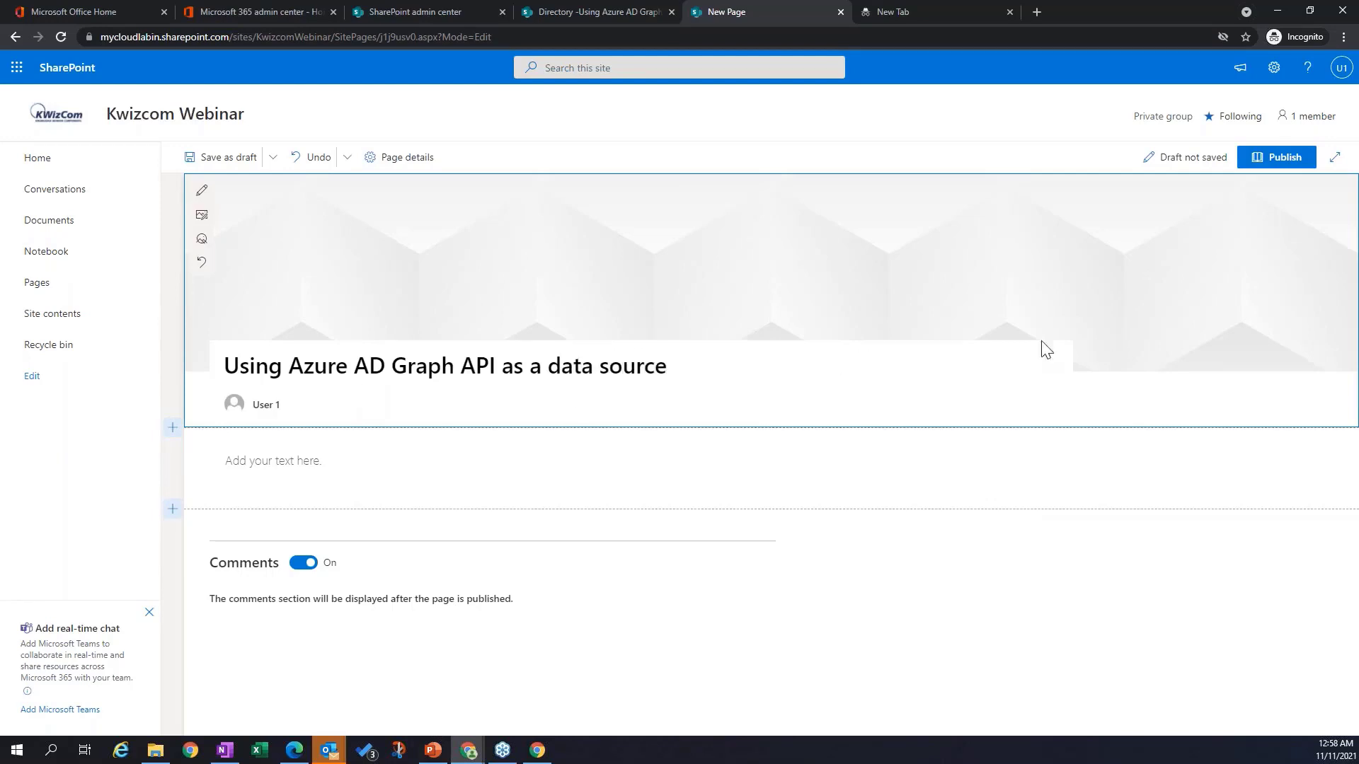
Step: Add an Org. Chart web part below the text area and open its data source configuration
mouse_move(637, 501)
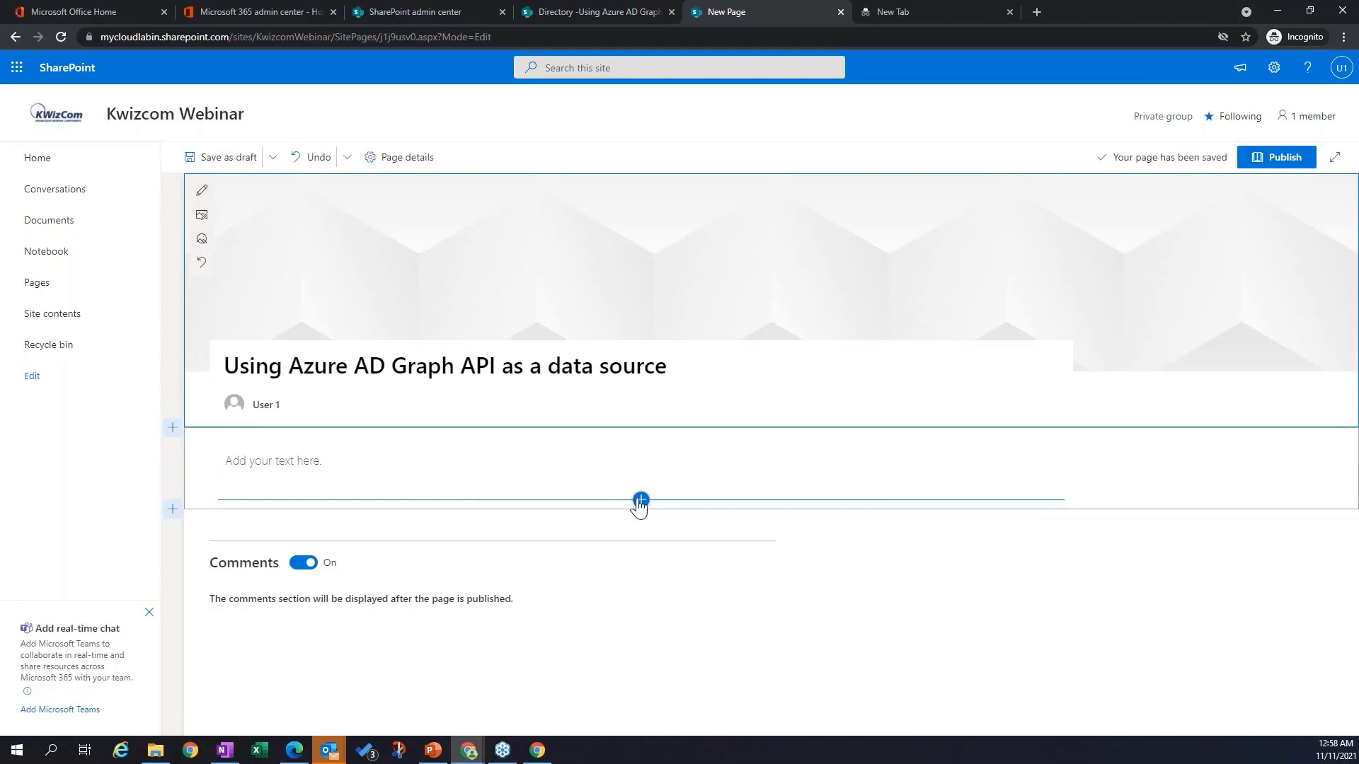
click(640, 501)
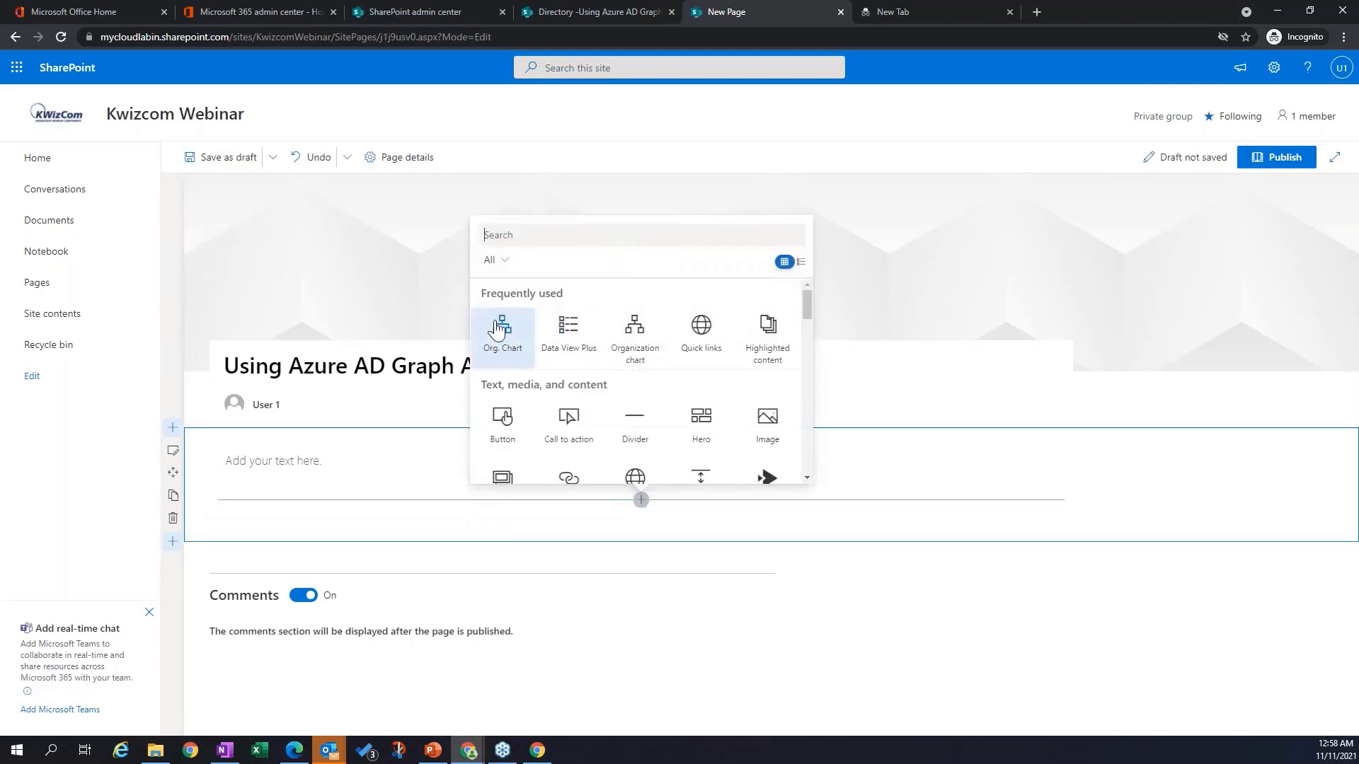
click(500, 329)
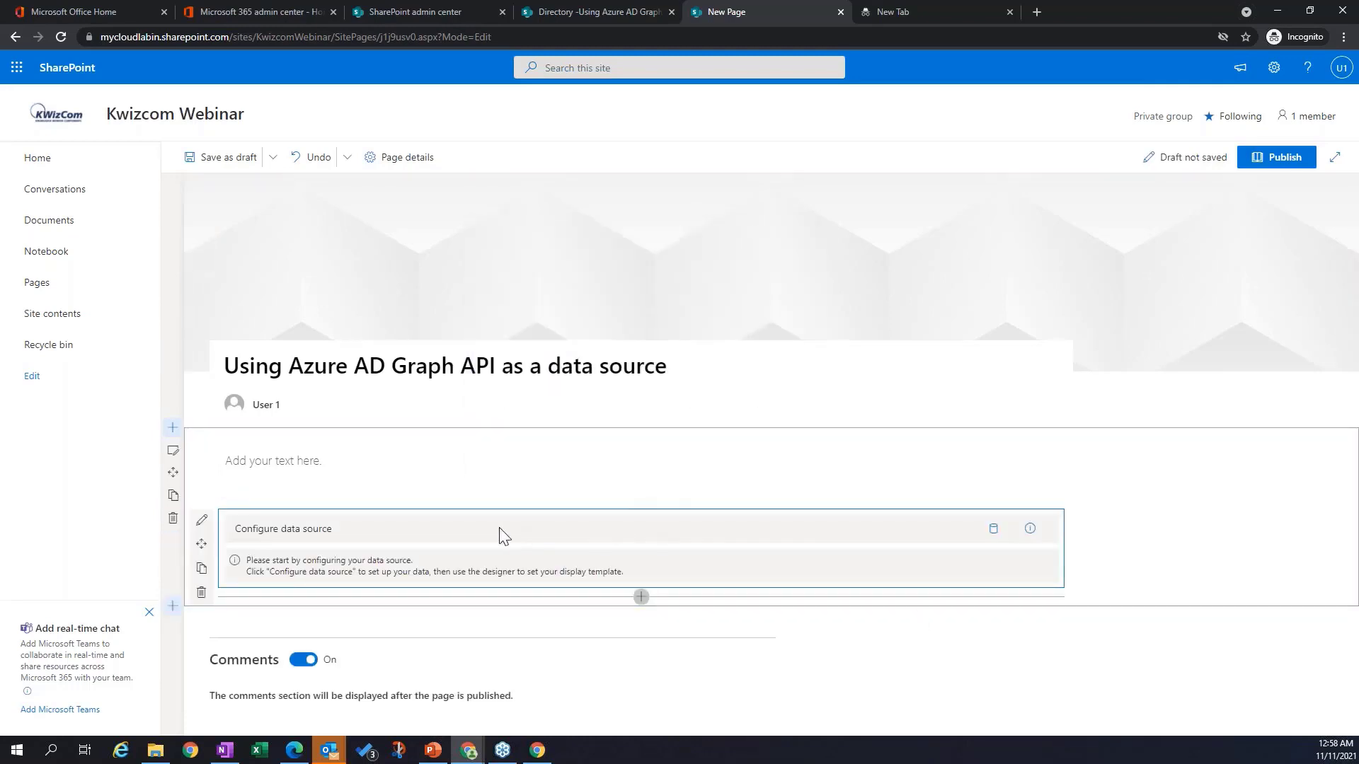
click(993, 528)
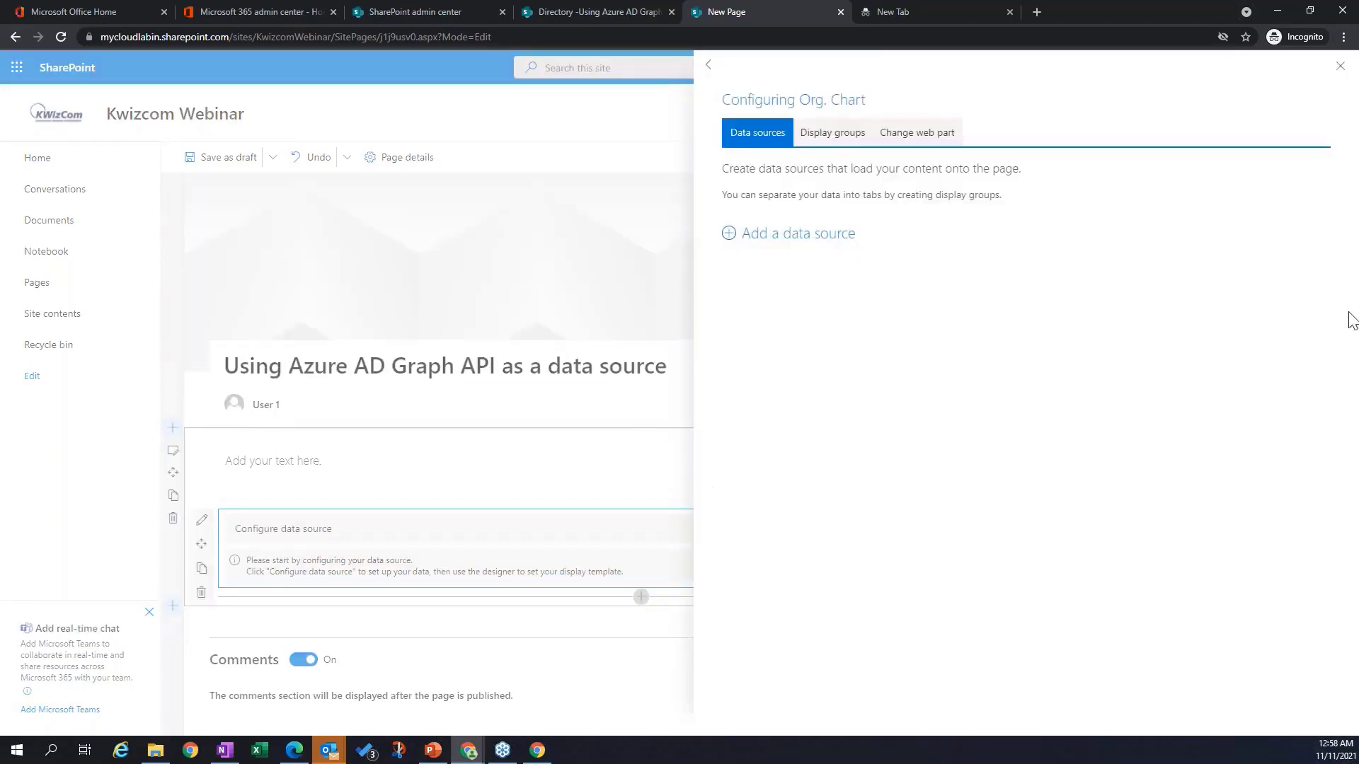
Step: Add a data source named Graph API with the type "Graph API (Azure AD, Exchange Online, OneDrive and other M365 resources)"
click(728, 240)
click(983, 349)
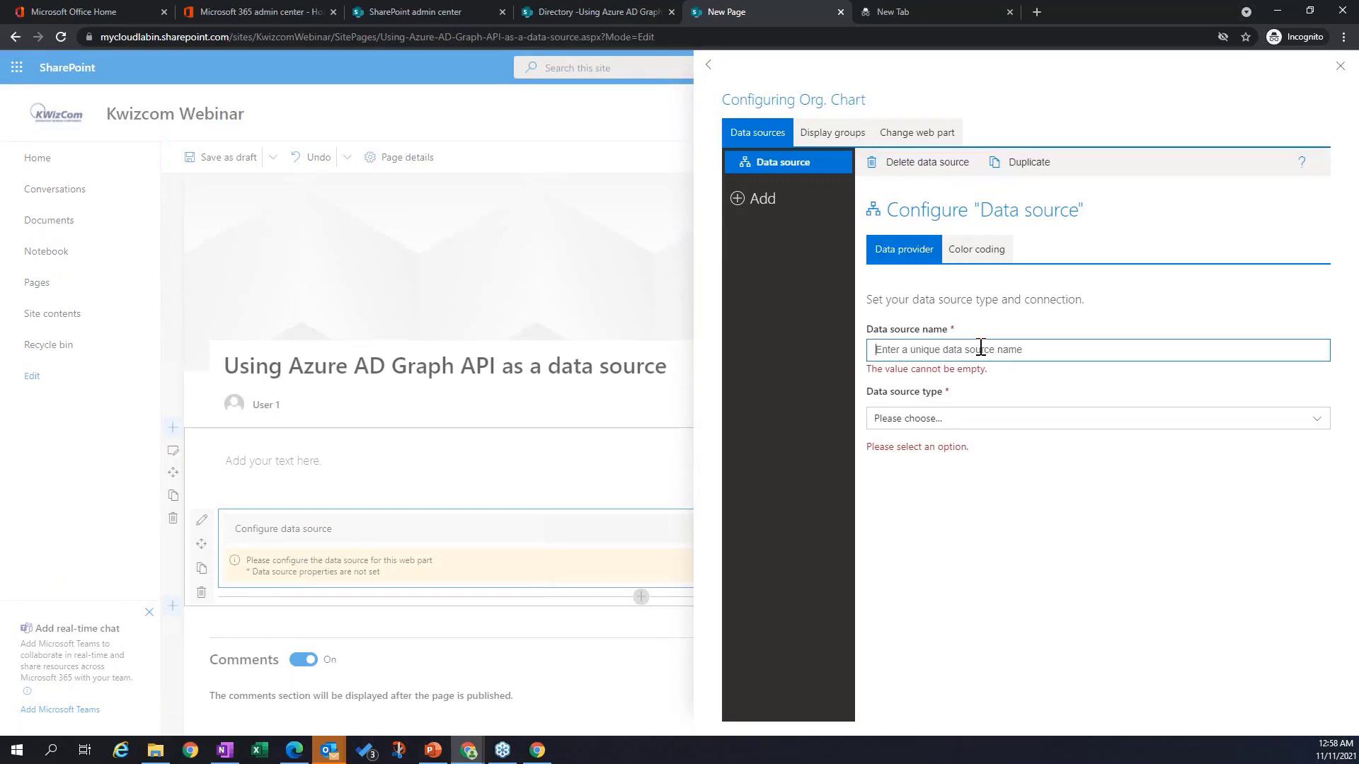
text(Graph API)
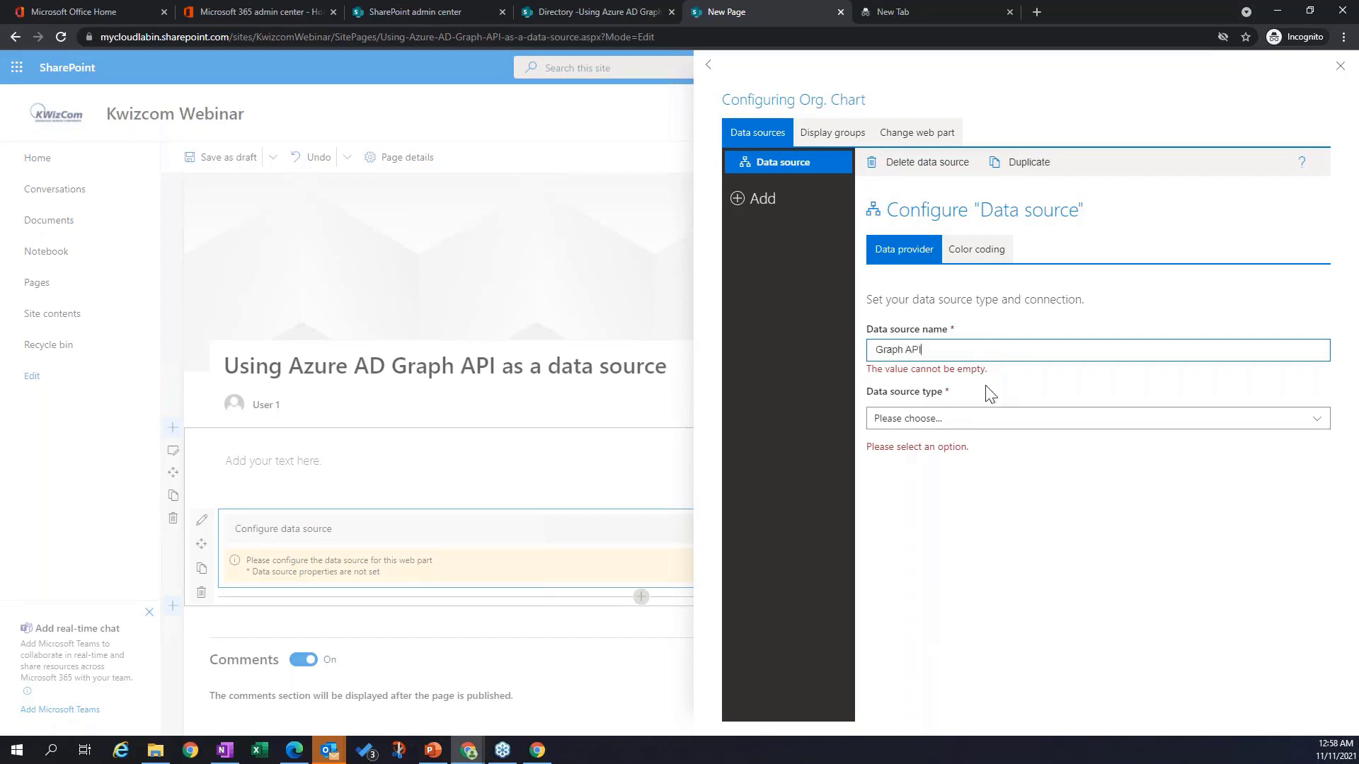
click(954, 422)
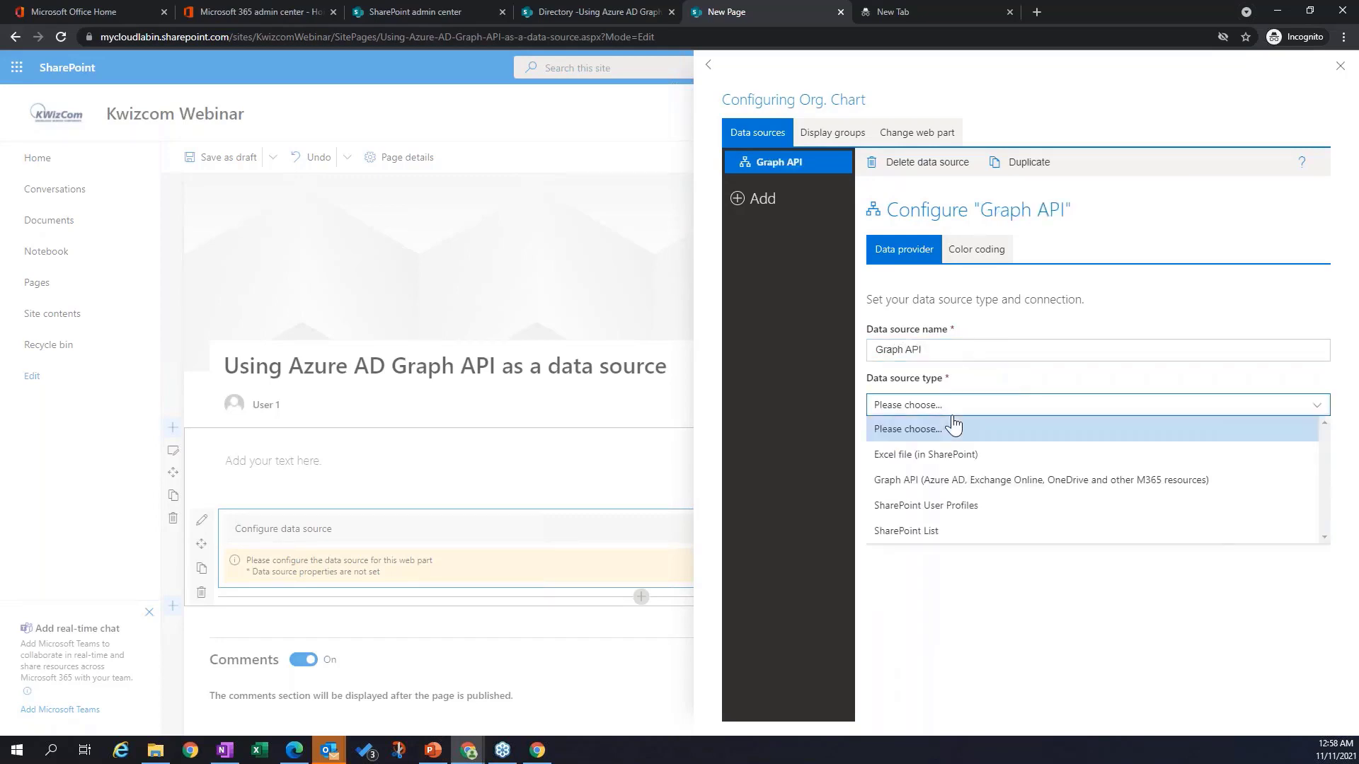
click(945, 480)
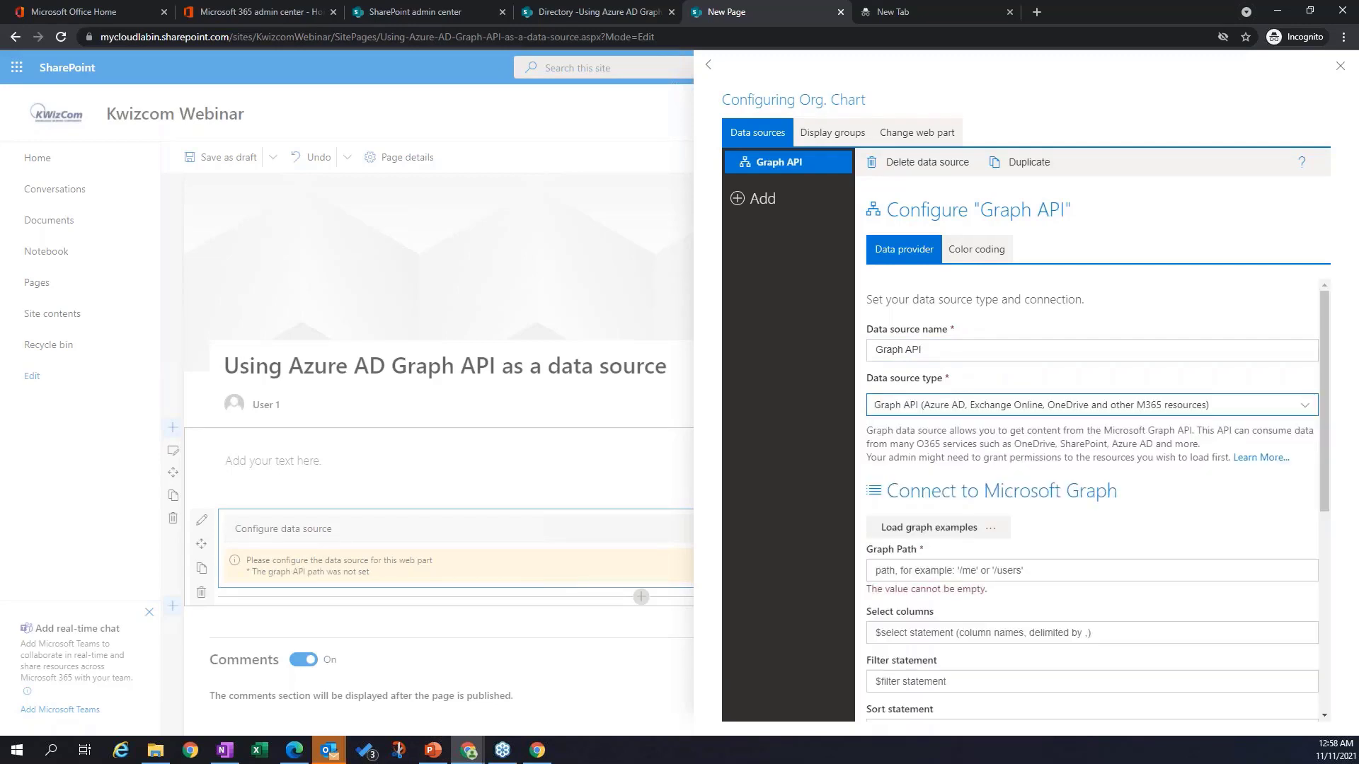
Step: Load the "AD org chart users" graph example into the Graph API data source
drag(1326, 497, 1325, 555)
click(948, 416)
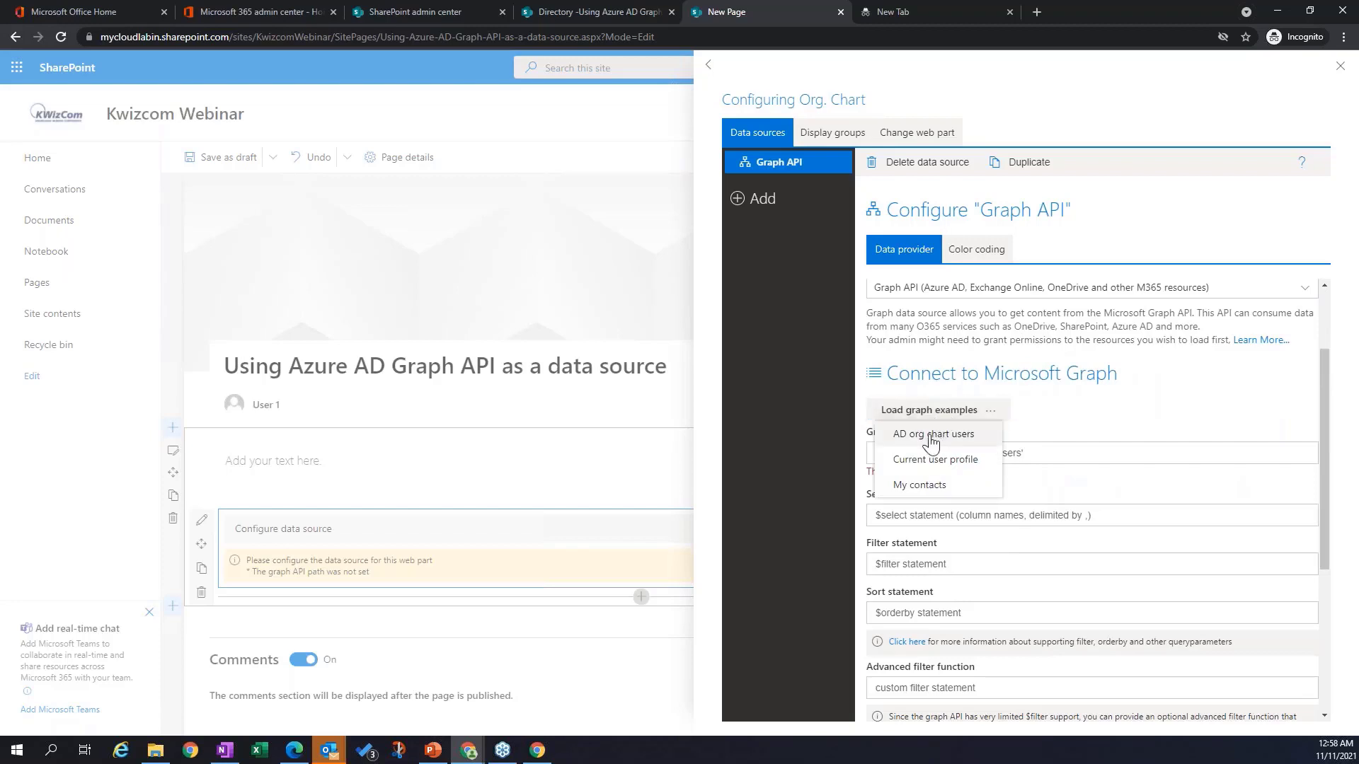
click(931, 435)
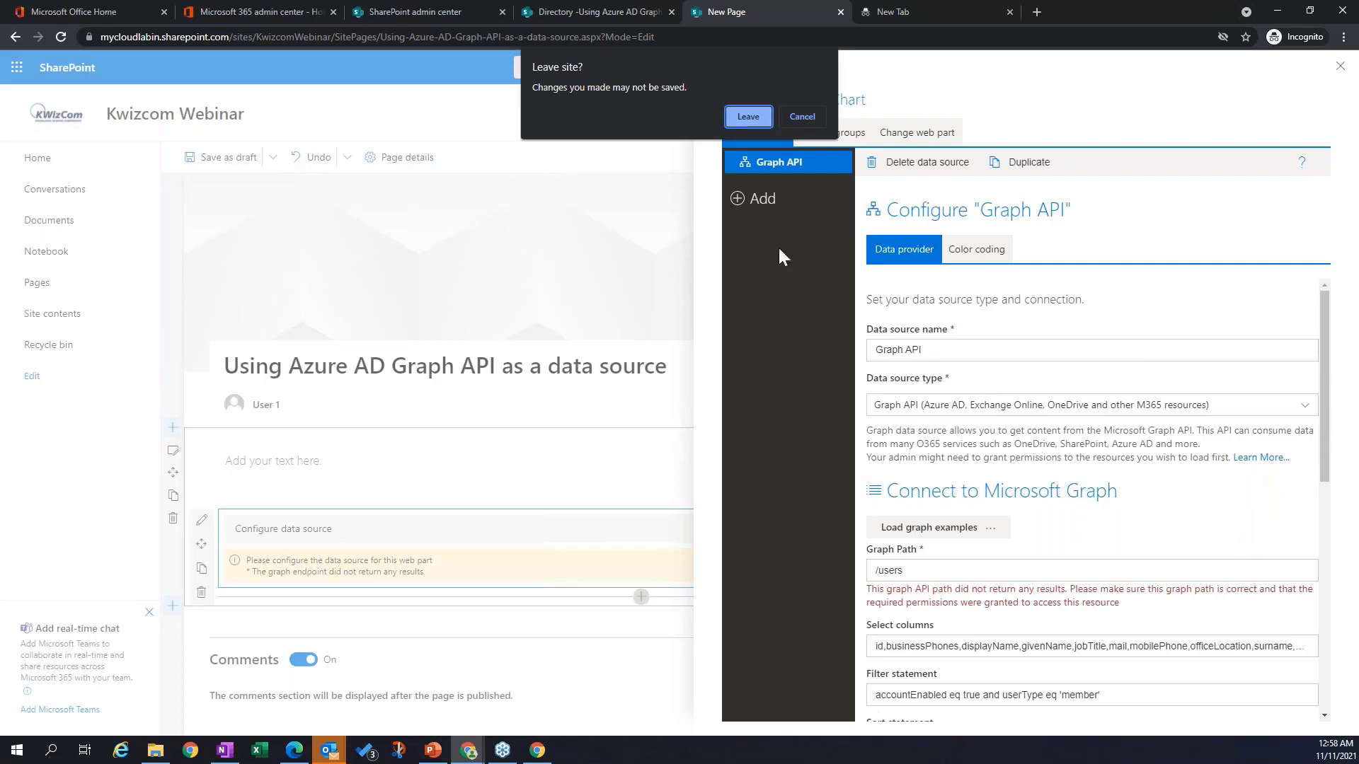
Step: Reload the page to refresh the org chart, then publish the page and dismiss its sharing suggestions
click(748, 116)
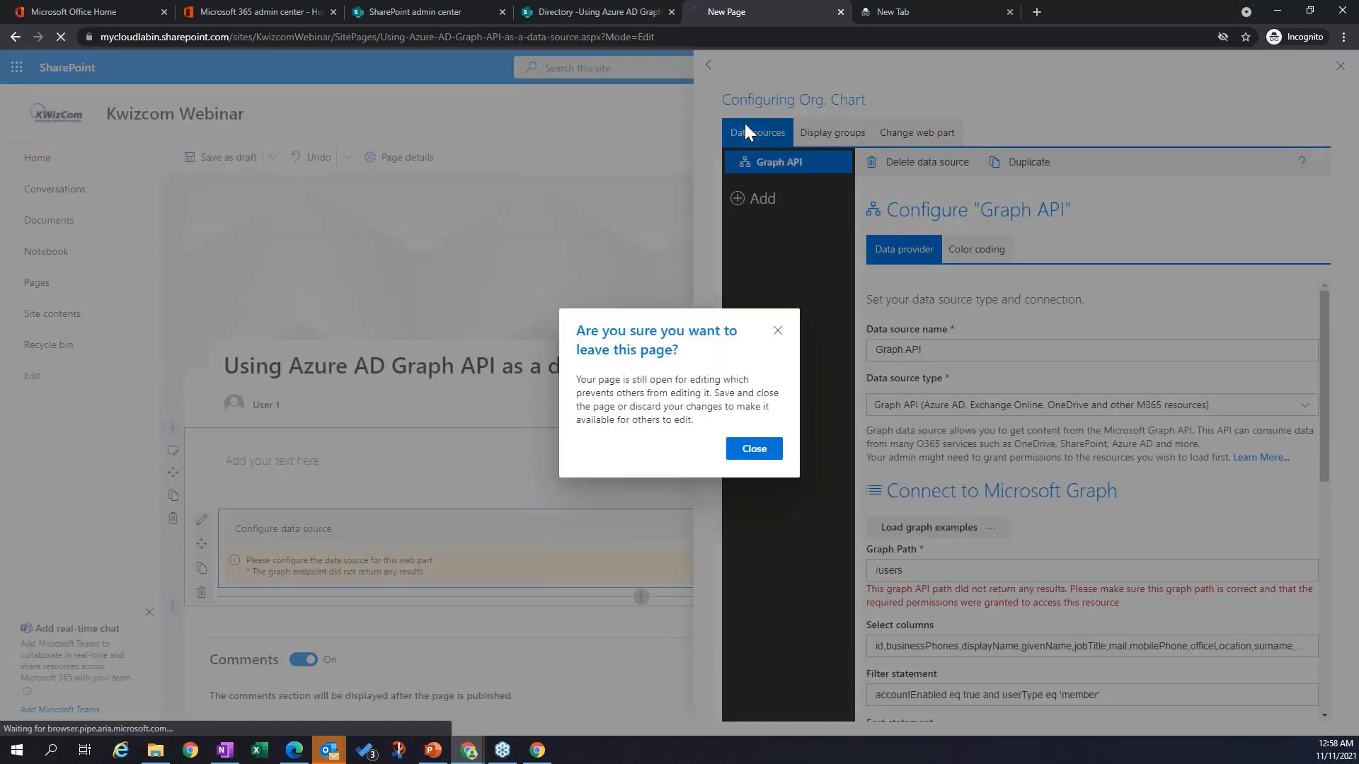
click(753, 452)
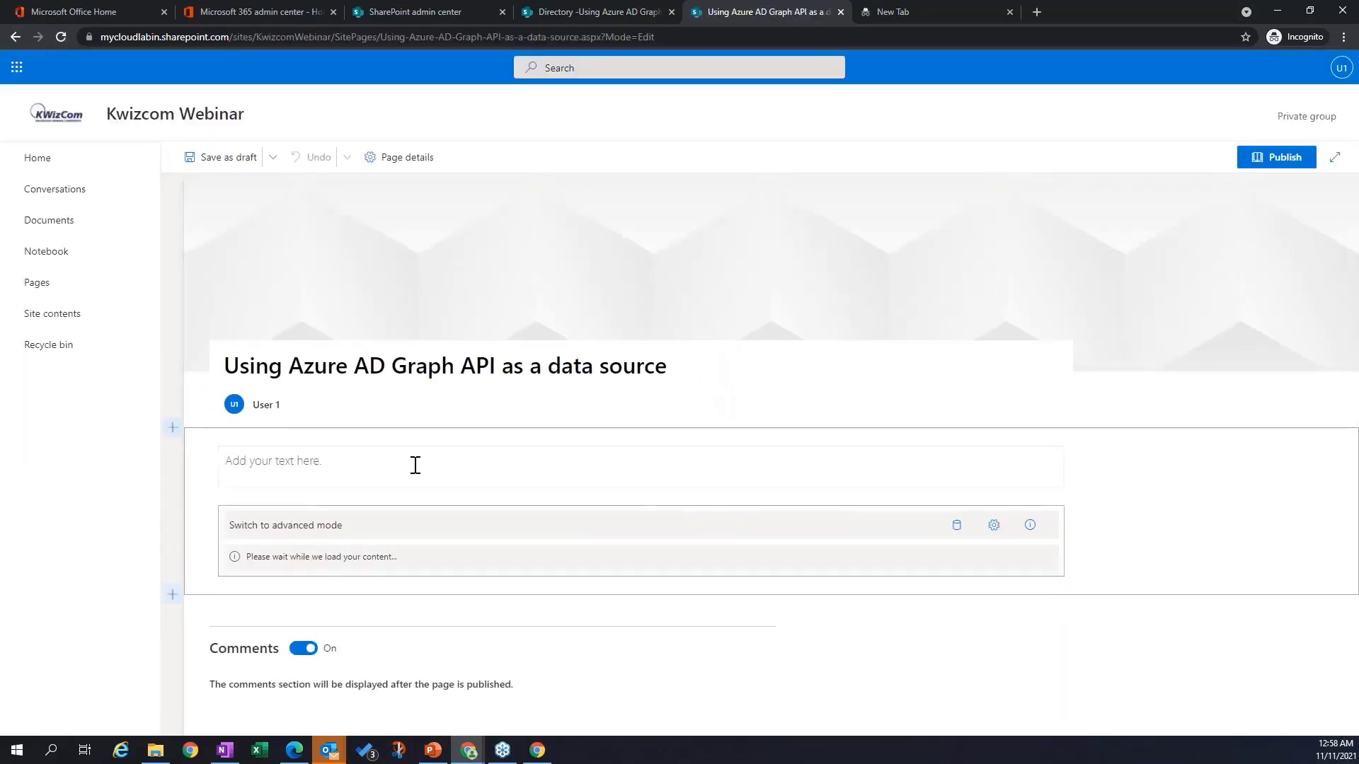
scroll(514, 539, down, 3)
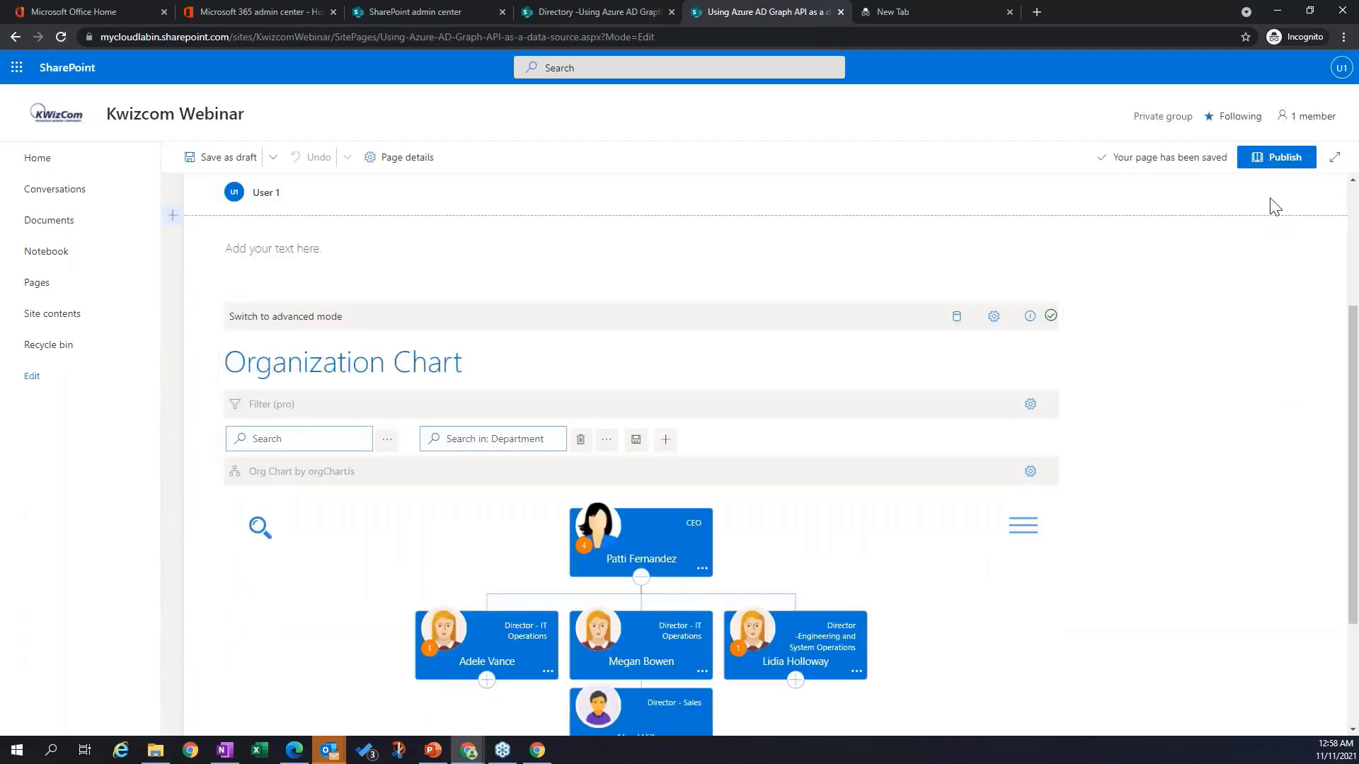
click(1278, 171)
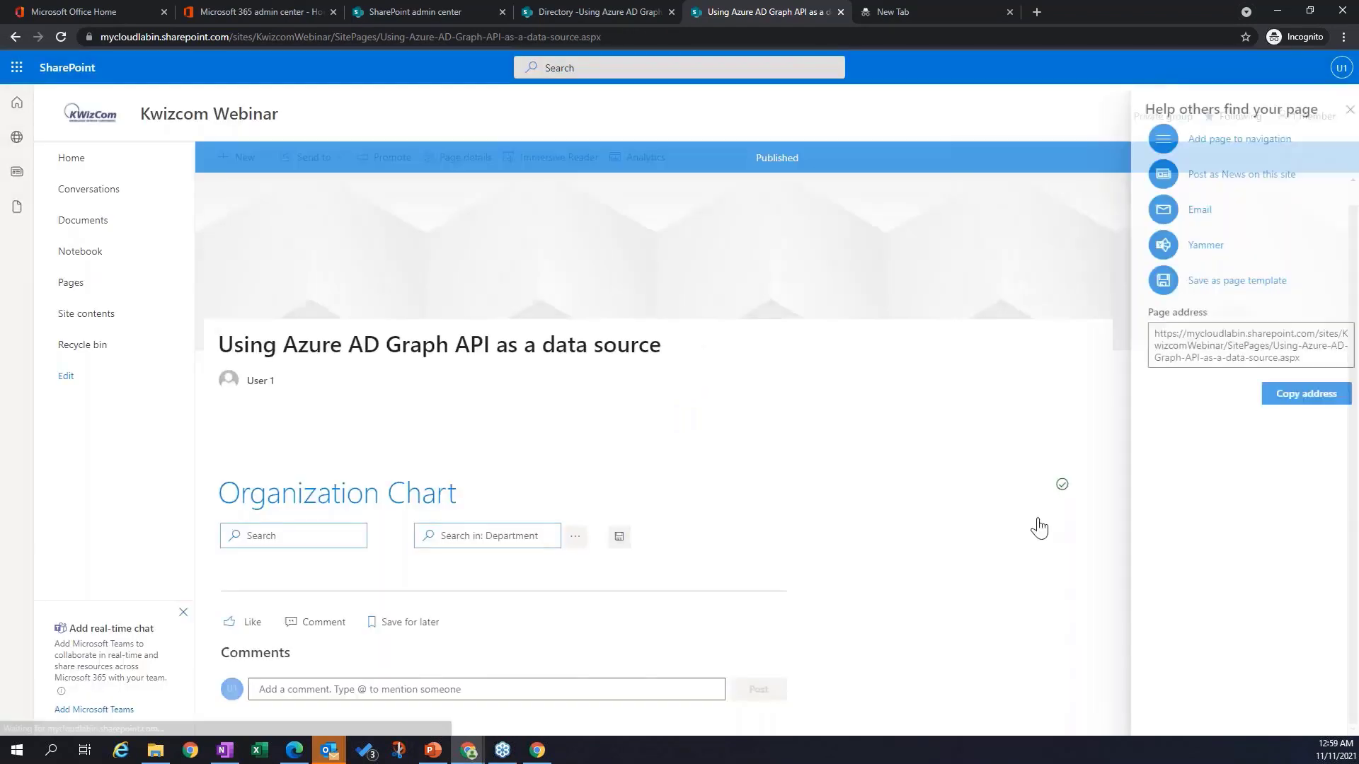
click(1338, 109)
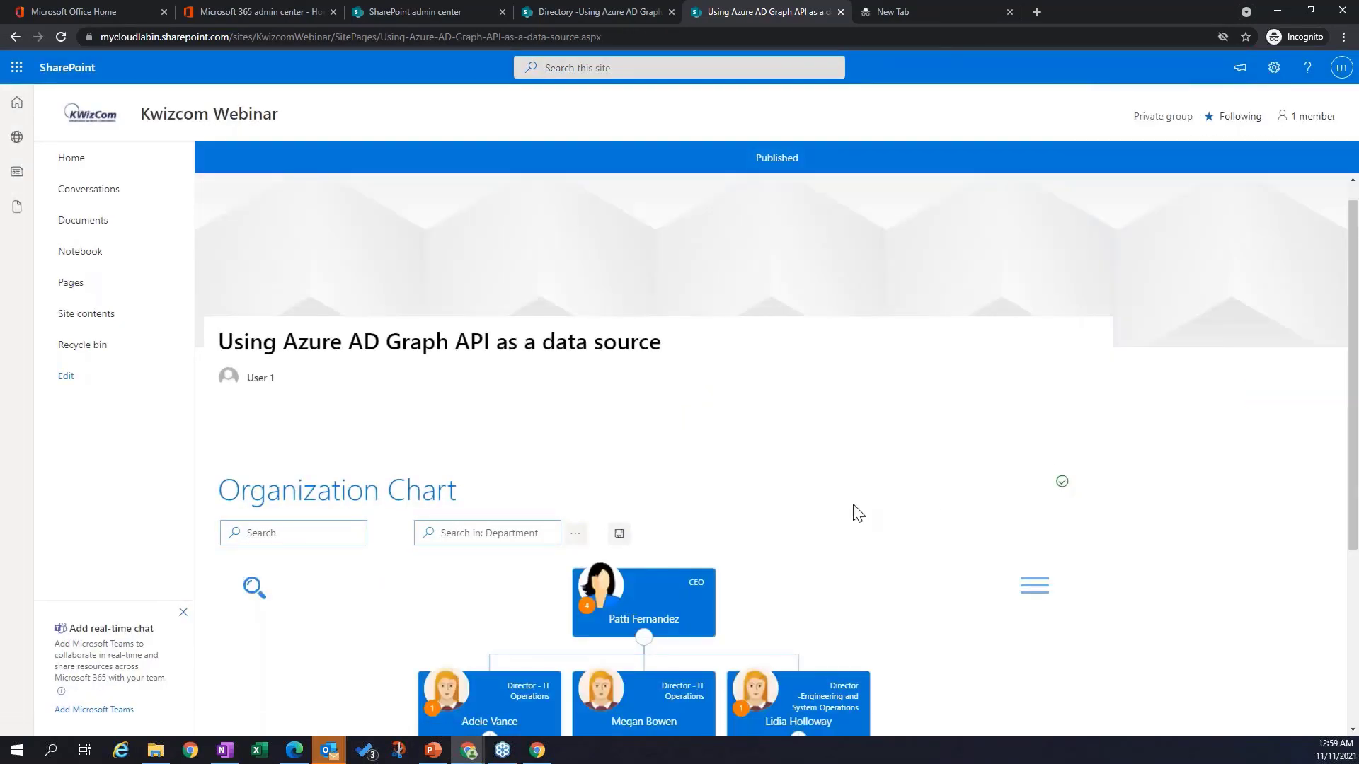
Step: Reopen the published page for editing and delete its Org. Chart web part
click(1299, 157)
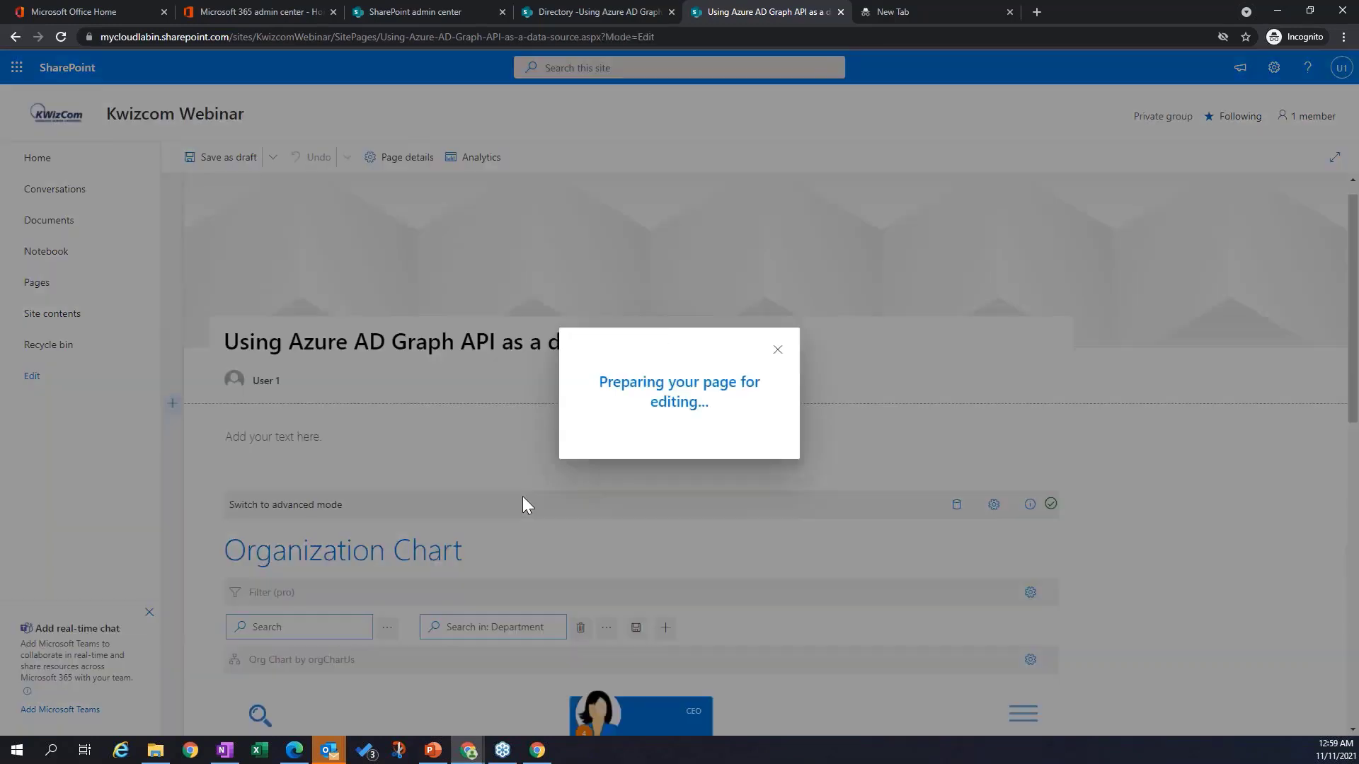
scroll(386, 514, down, 2)
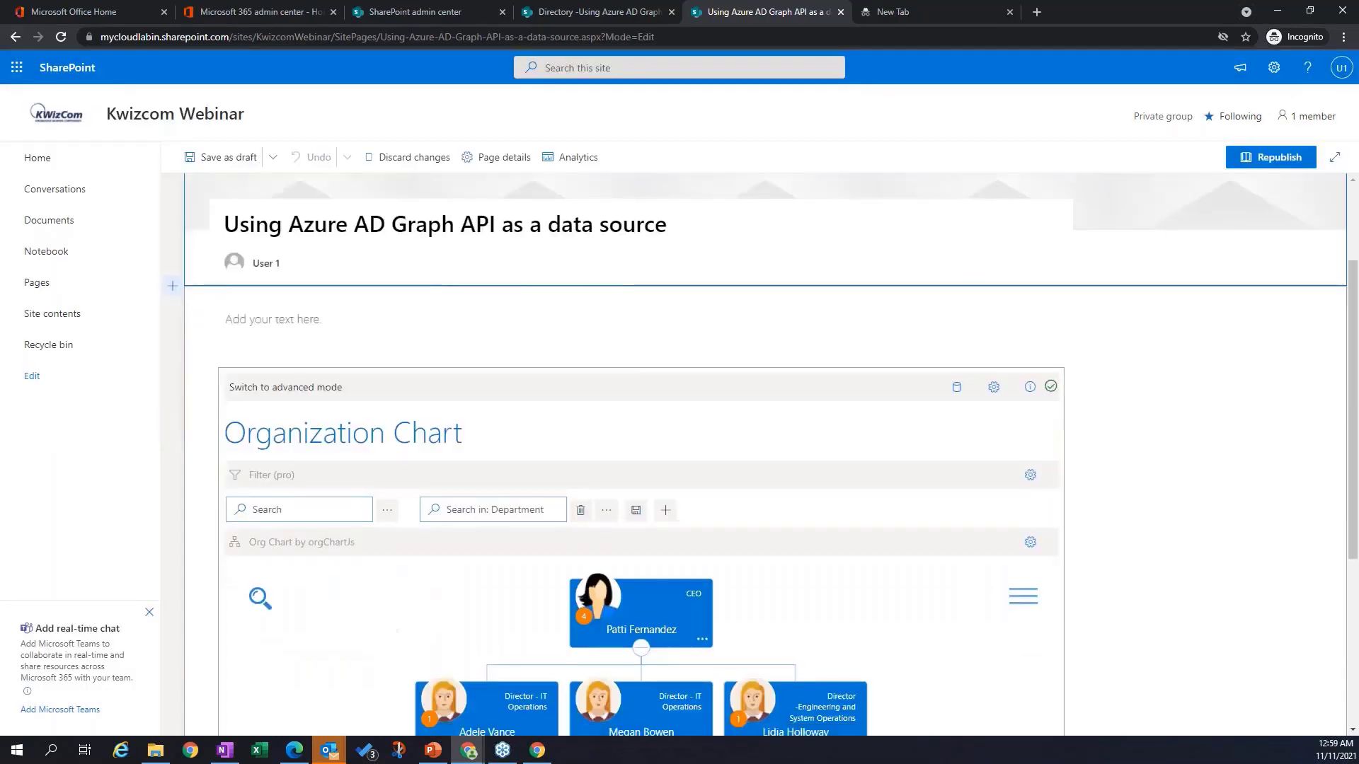
click(201, 495)
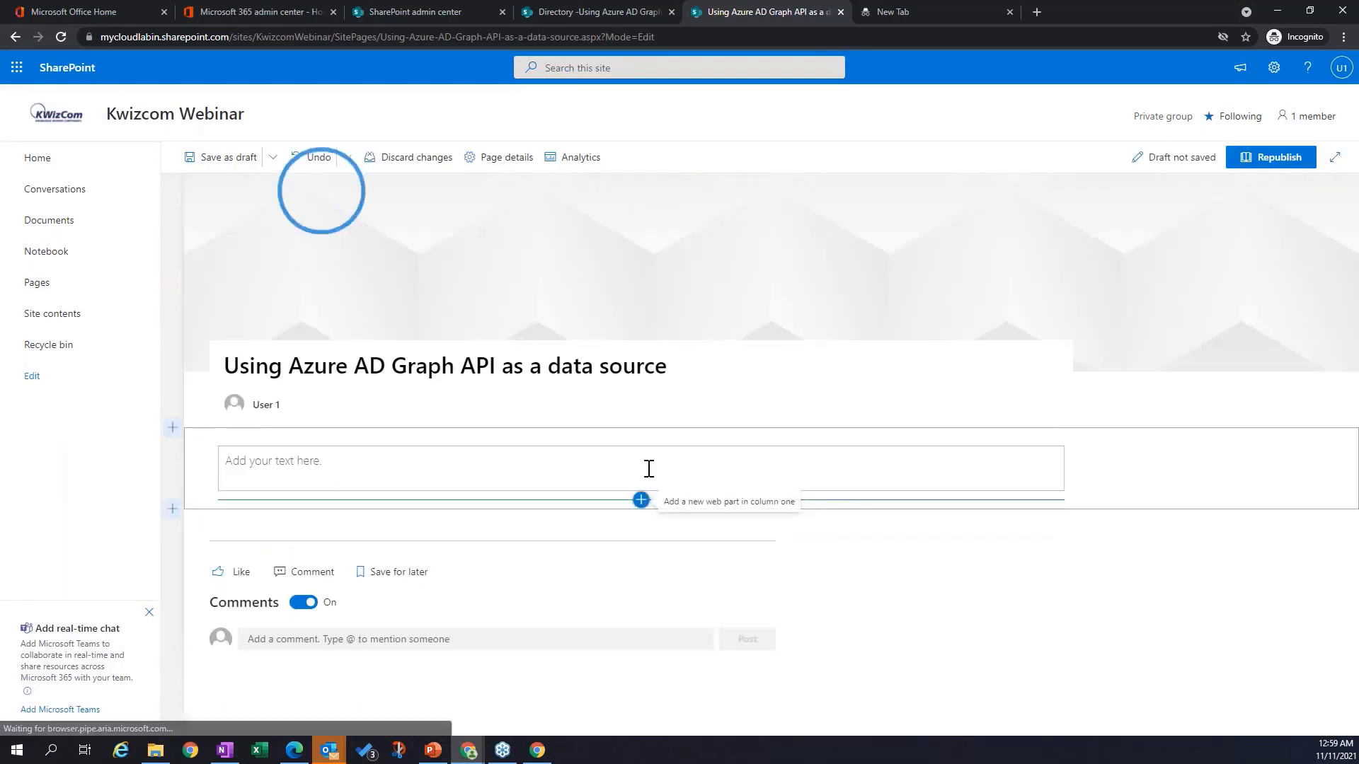
Step: Insert a fresh Org. Chart web part below the text area and open its data source configuration
click(640, 502)
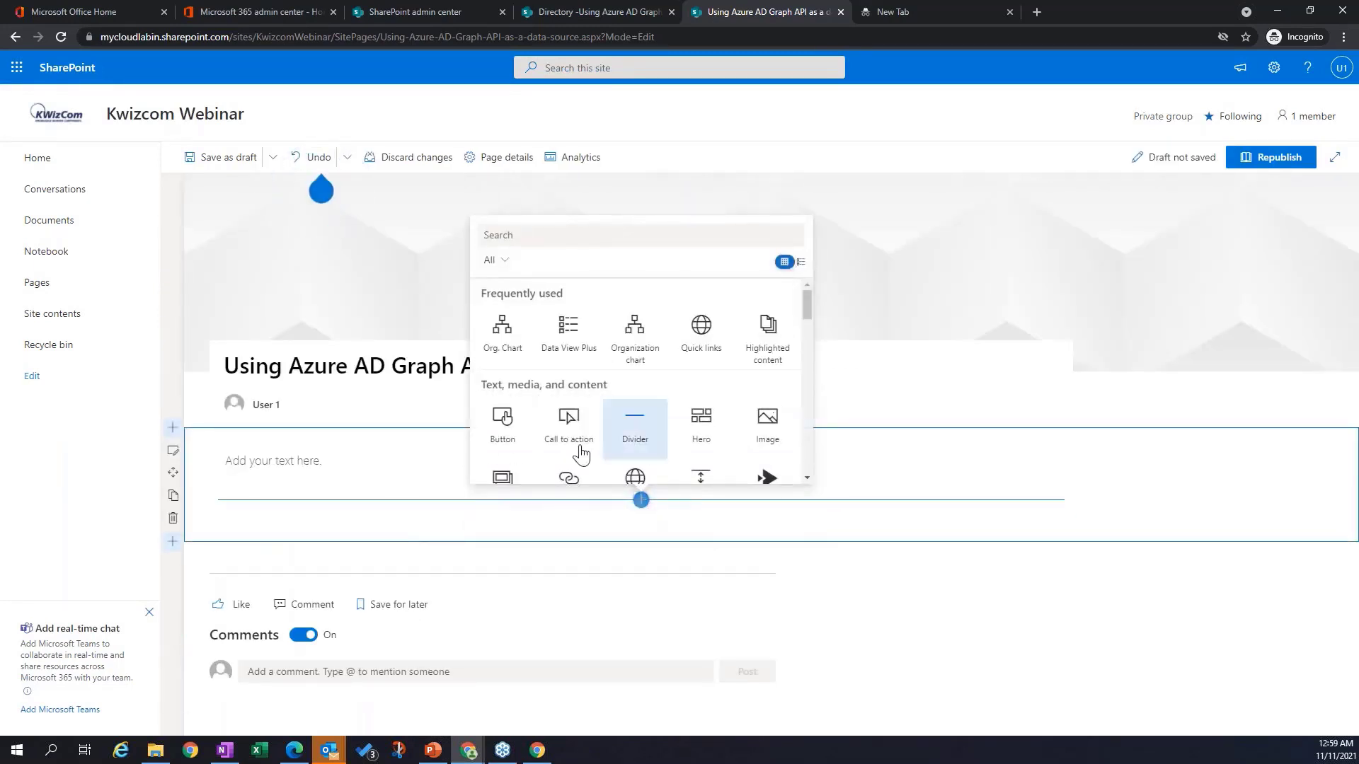
click(510, 332)
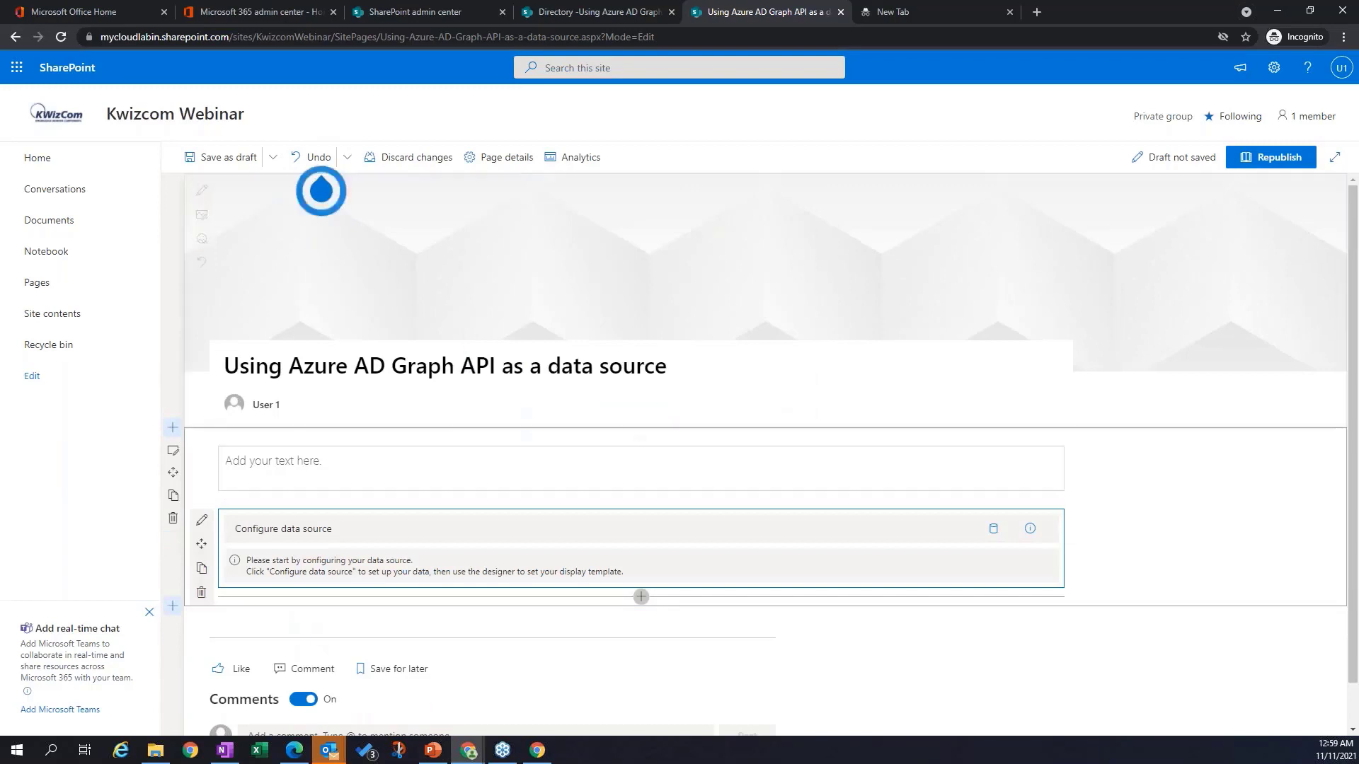
click(316, 538)
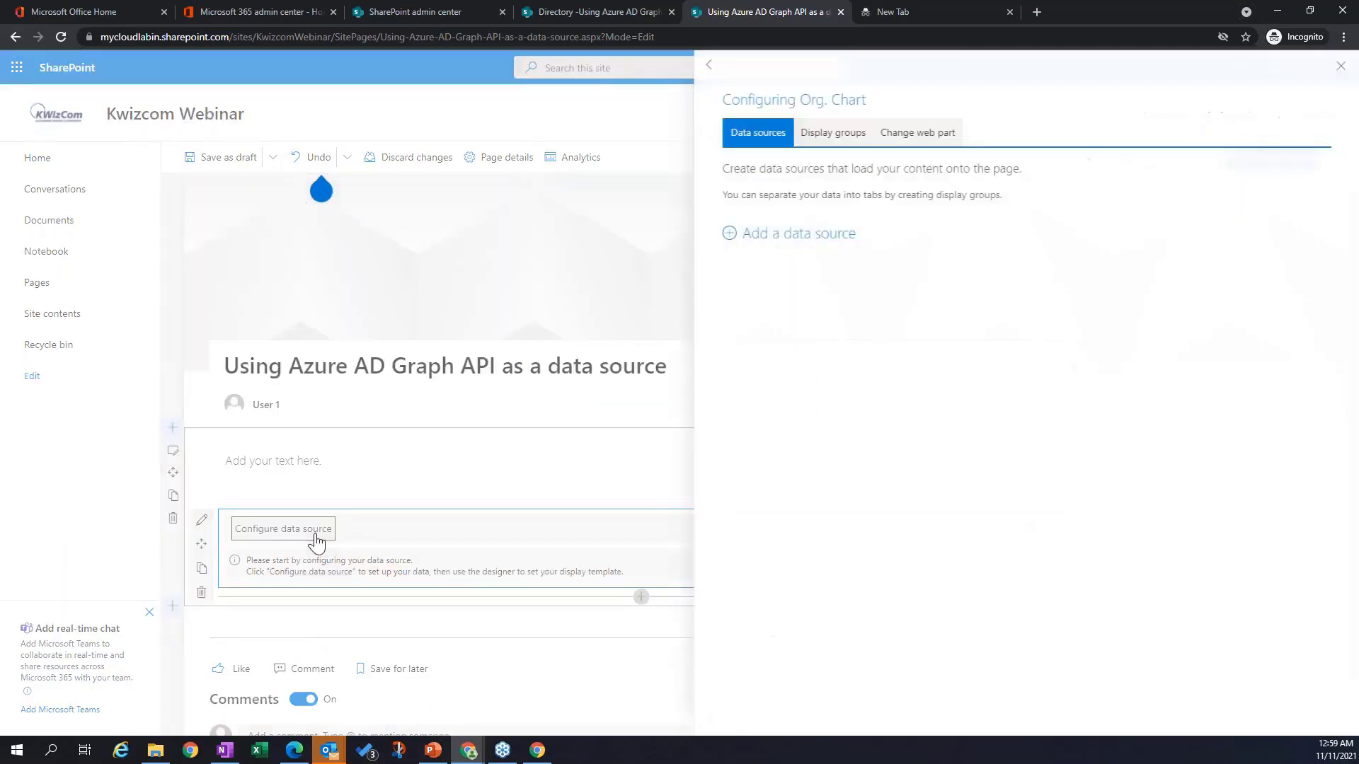
Step: Add a data source named "Graph API" of type Graph API and load the graph example that queries the /users path
click(735, 235)
click(902, 348)
text(Graph API)
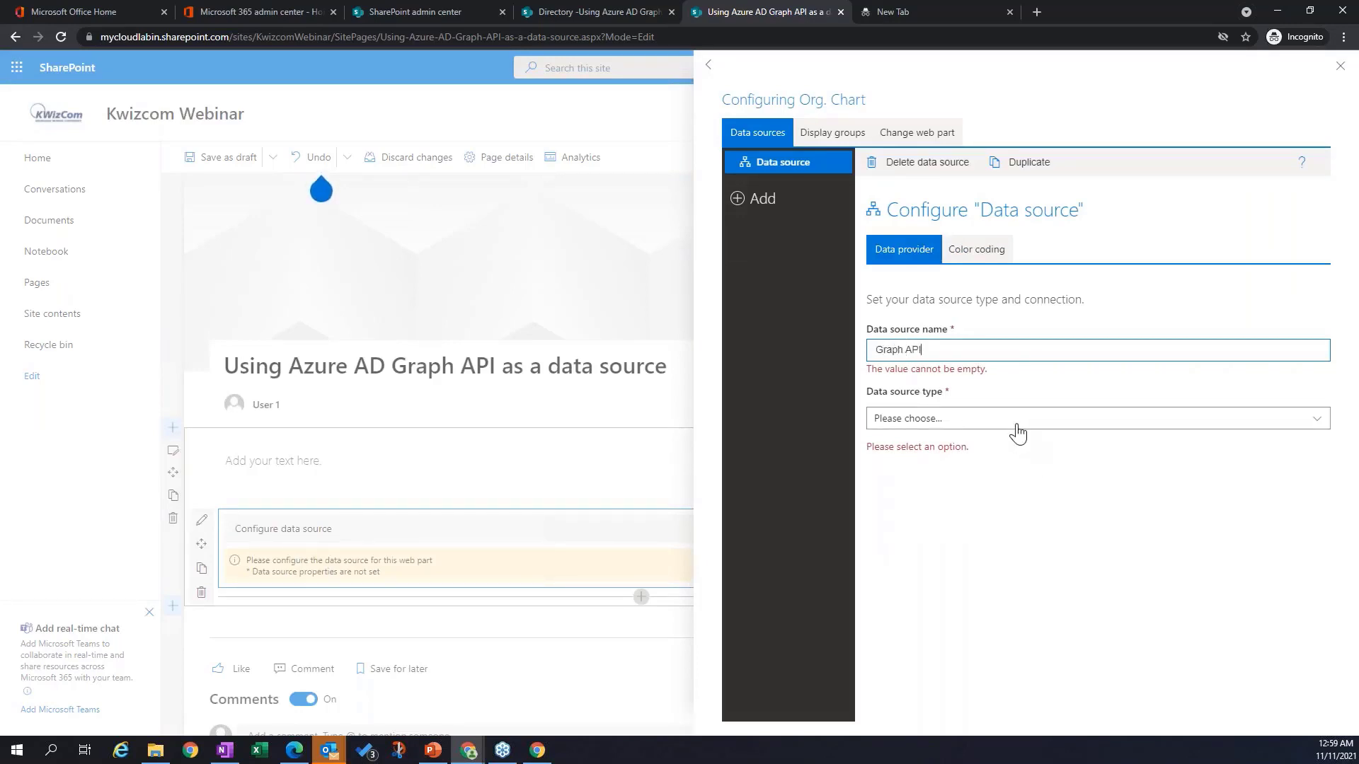
click(1017, 433)
click(1001, 413)
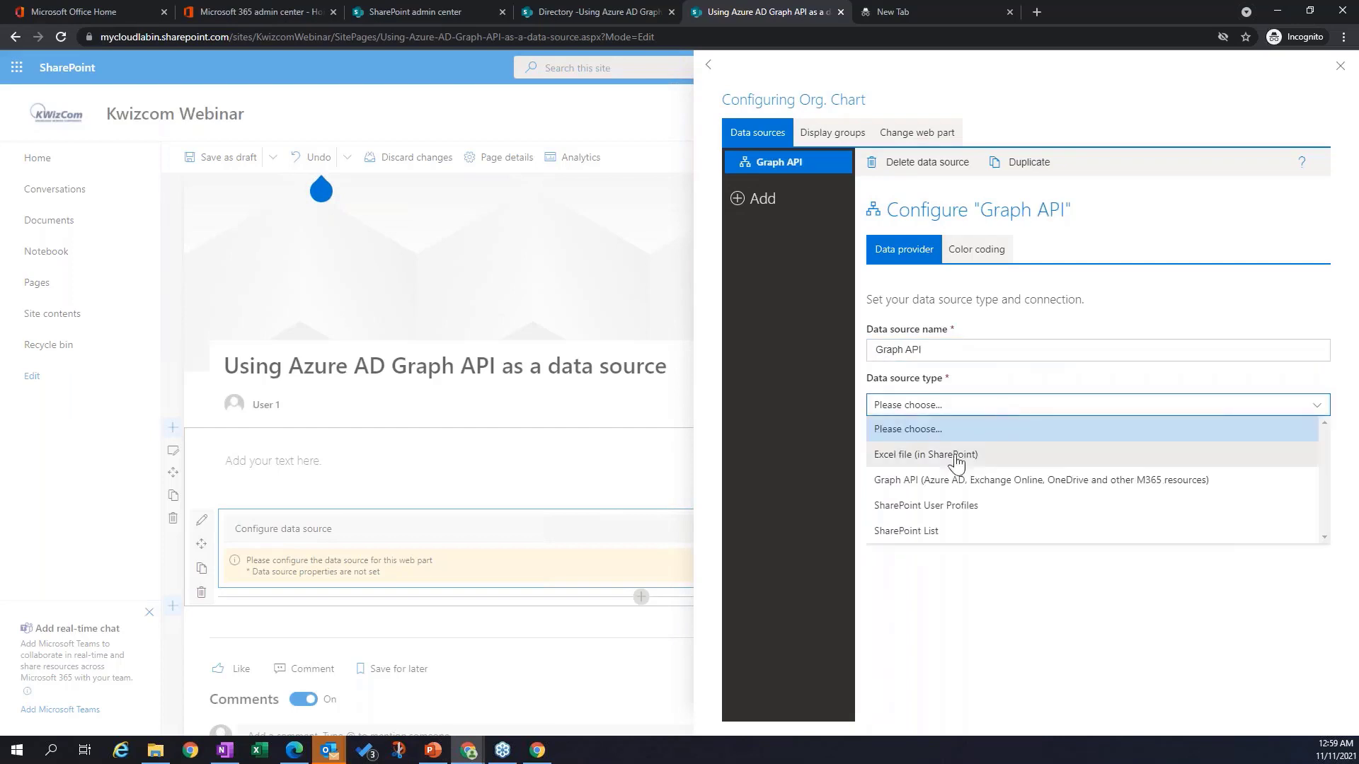
click(920, 482)
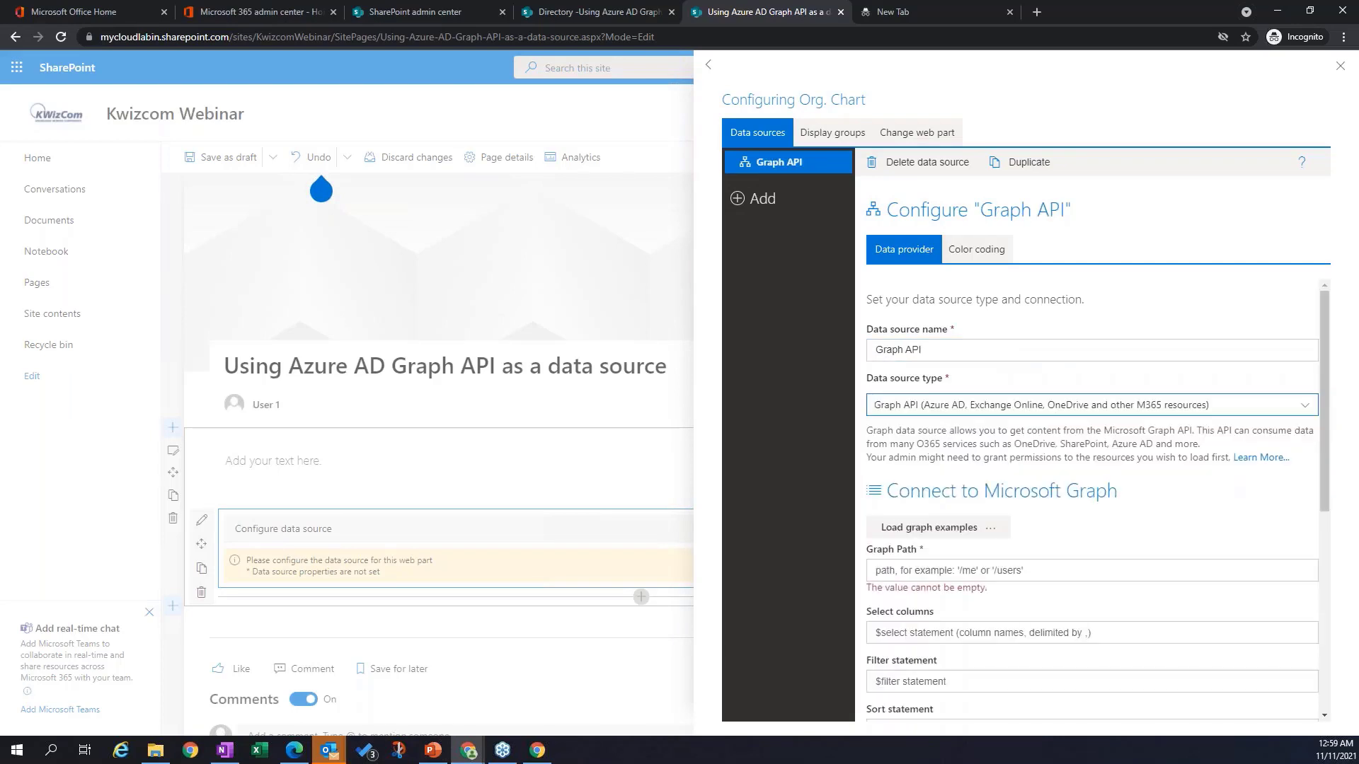
click(933, 530)
click(931, 550)
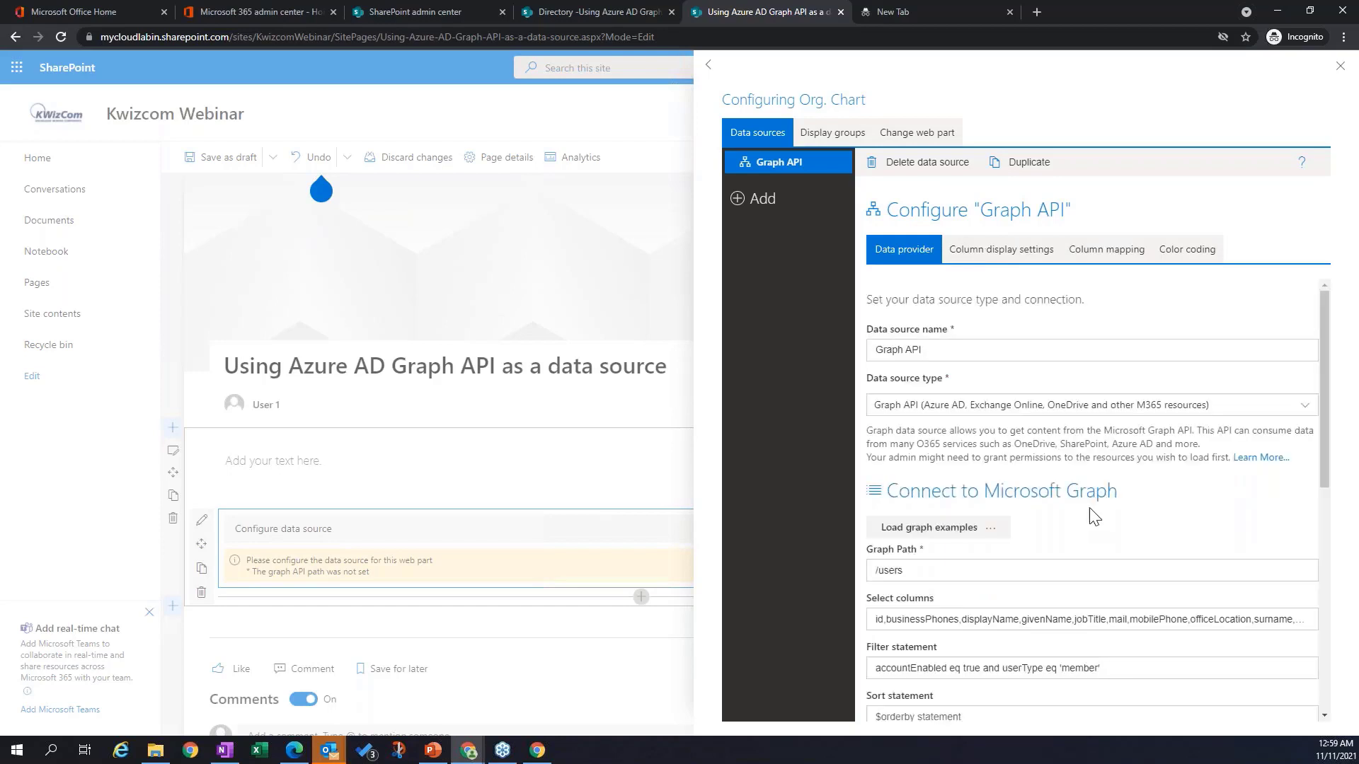
Step: Review the data source's query settings, column display settings and org chart column mapping, and close the configuration
scroll(1132, 531, down, 2)
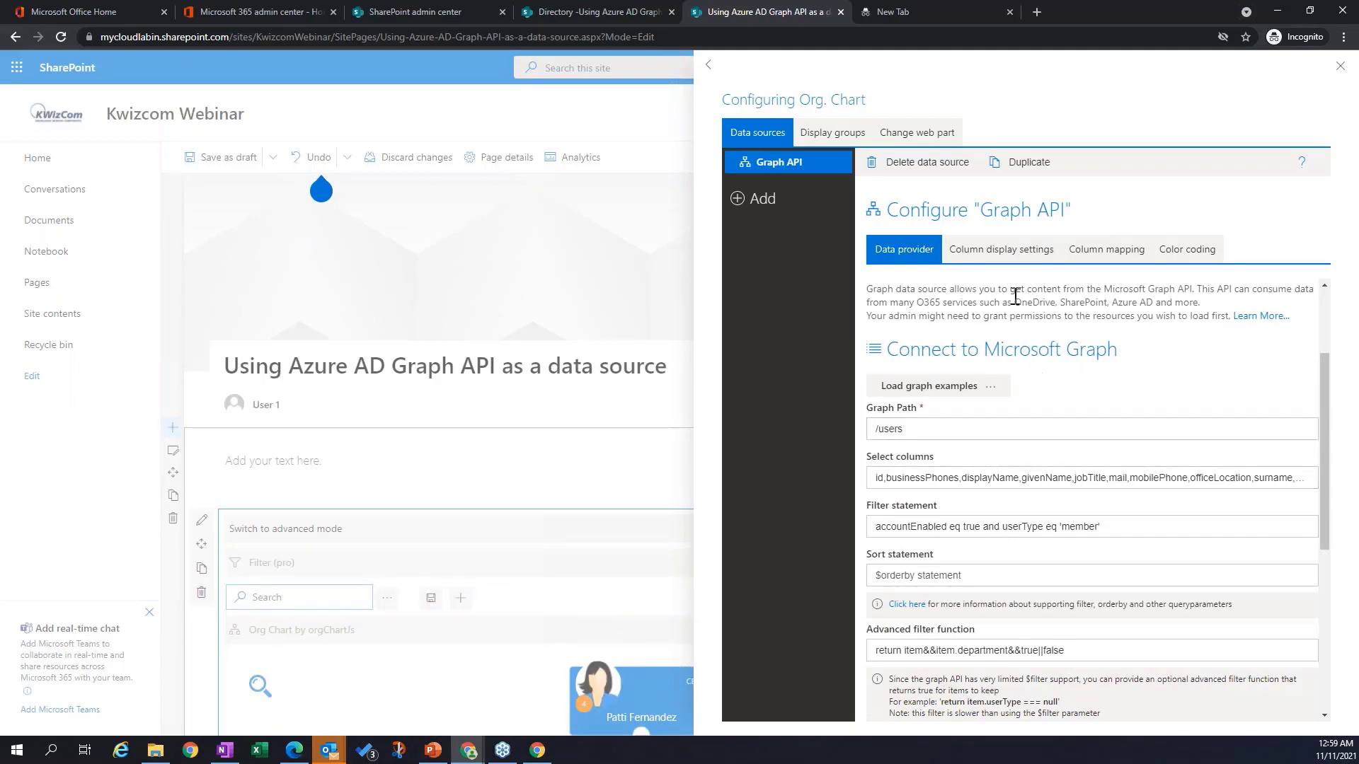
click(1000, 251)
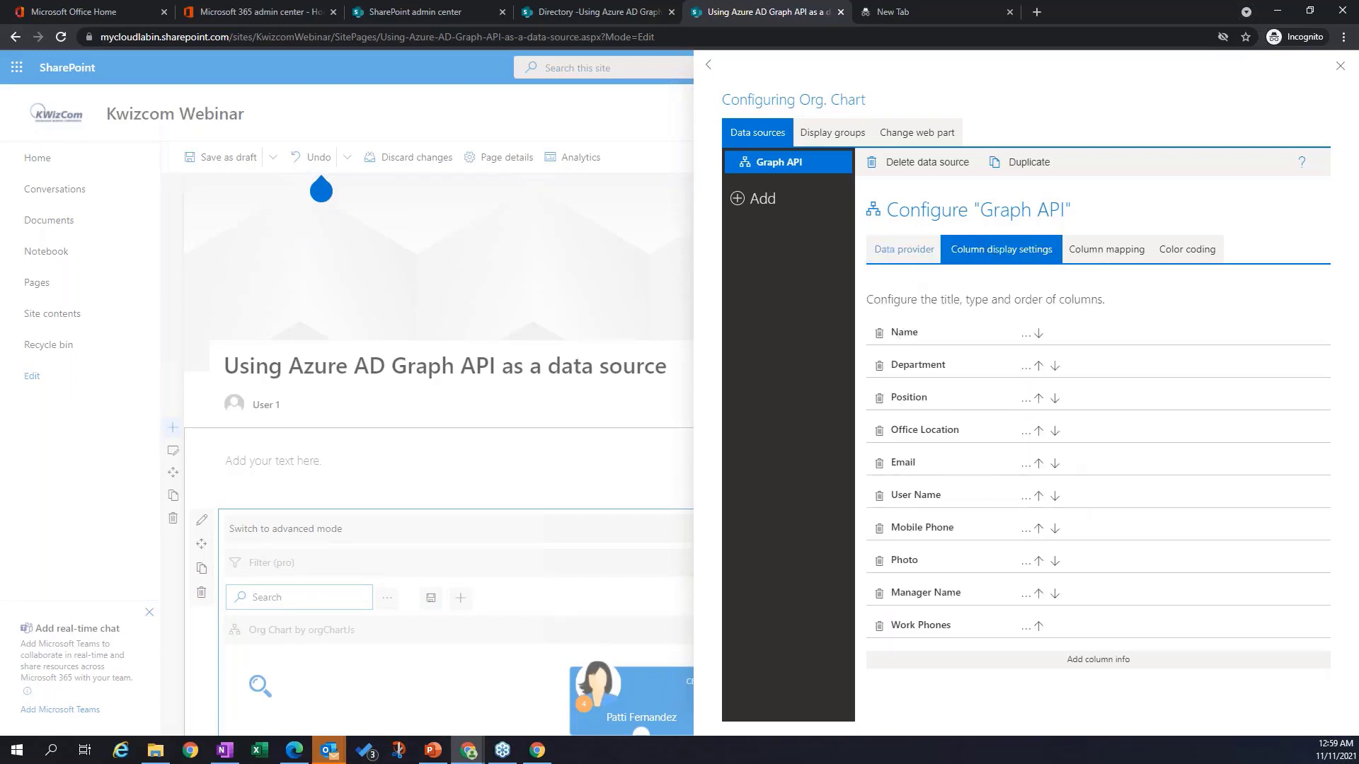
click(899, 256)
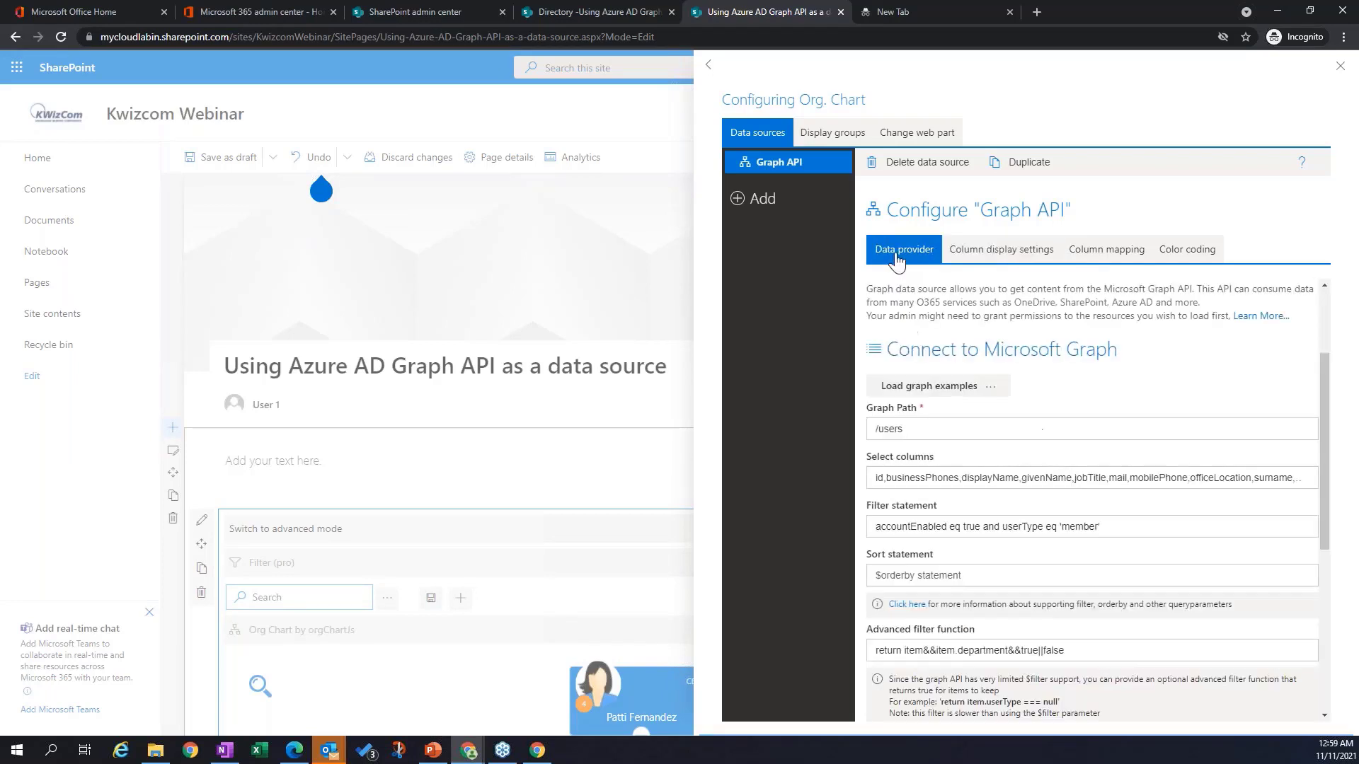
click(998, 256)
click(1113, 259)
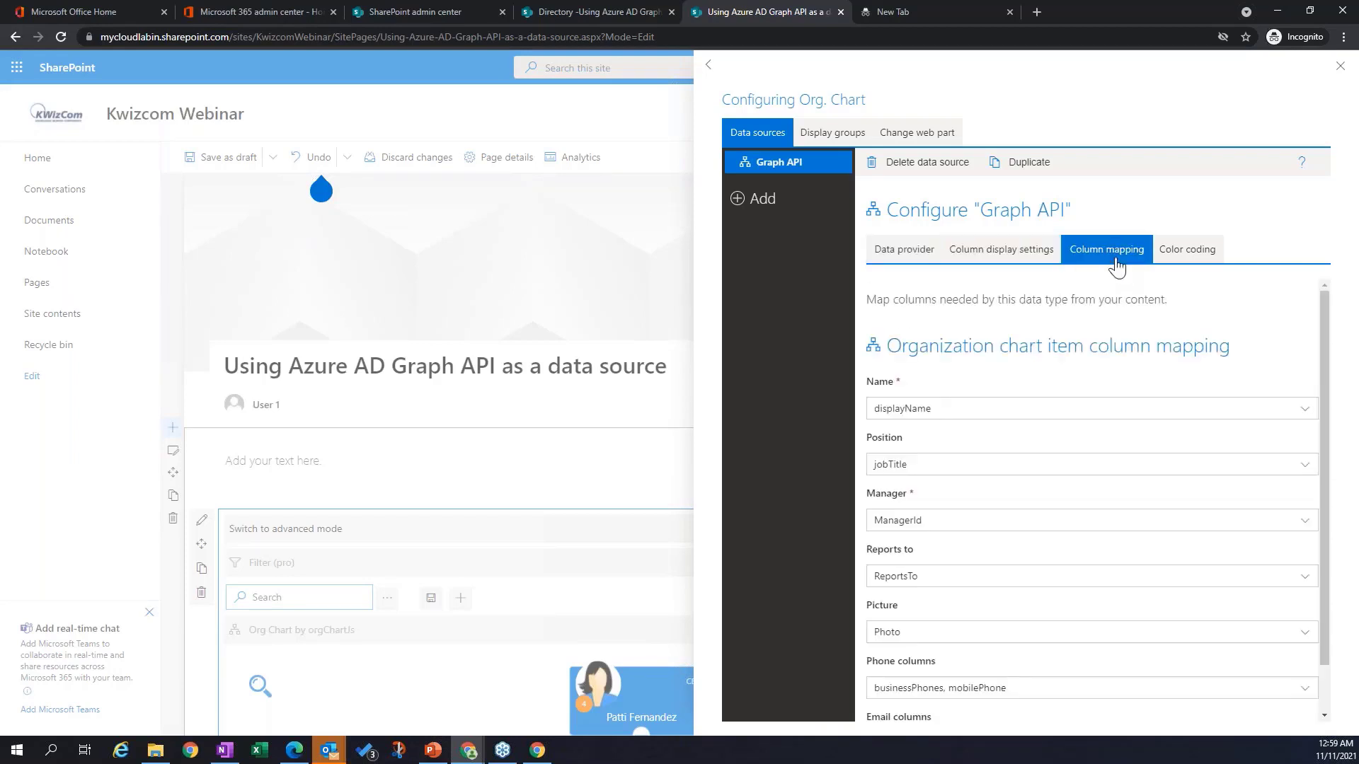
drag(1326, 379, 1322, 517)
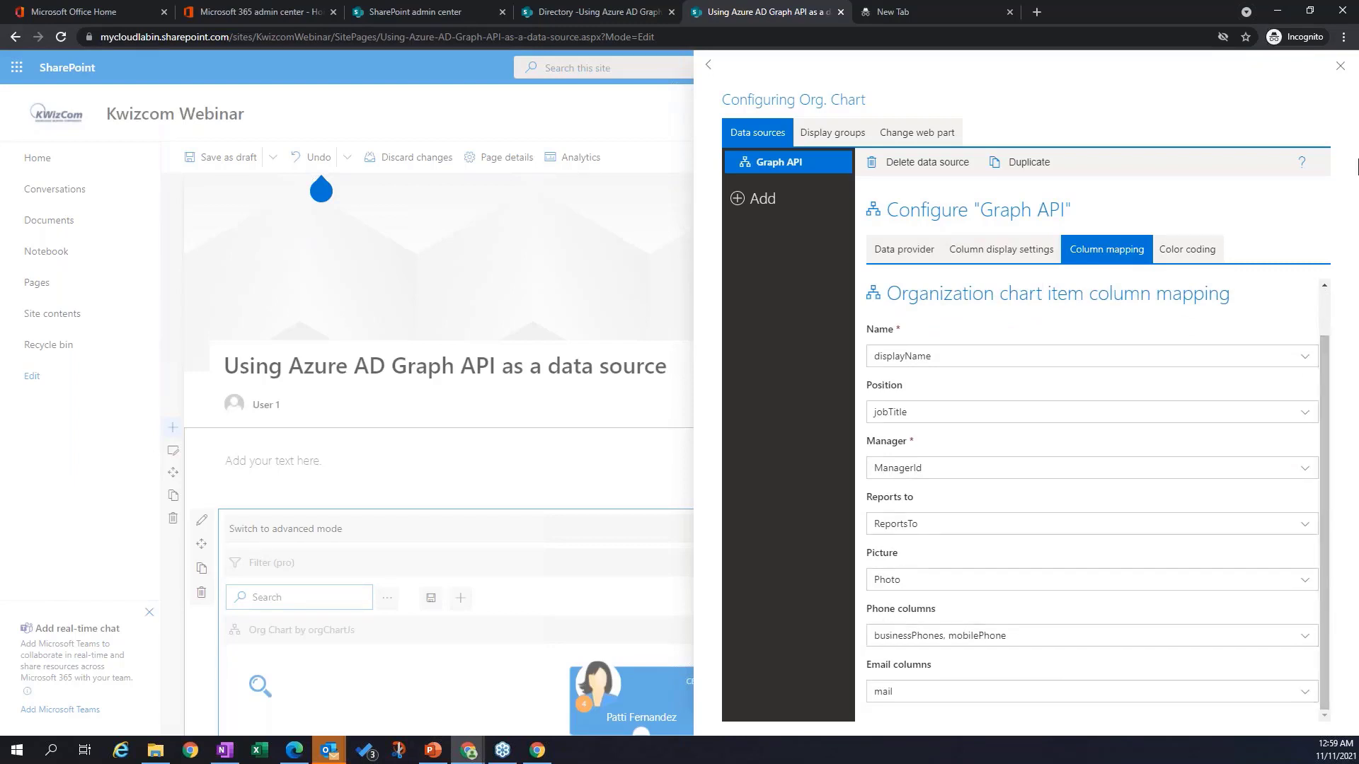
click(1339, 66)
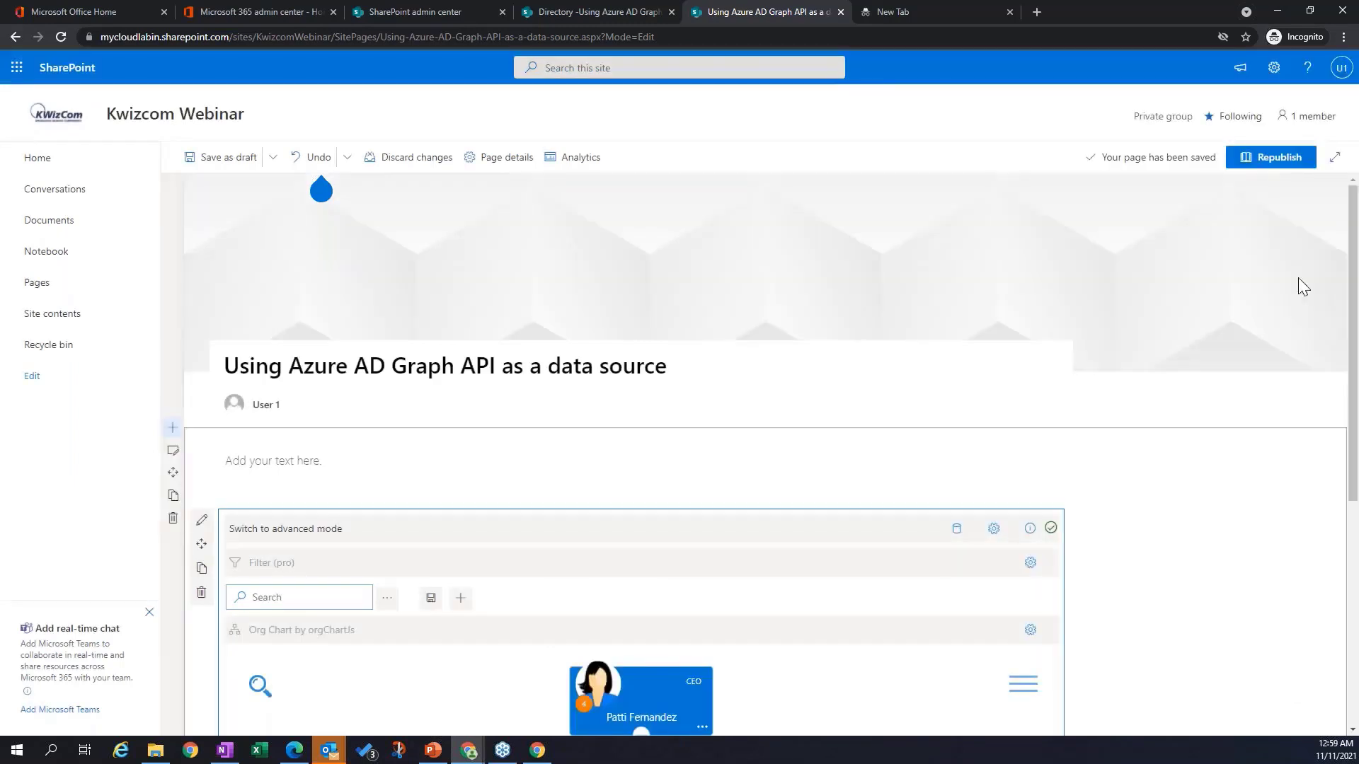
Step: Republish the page and look over the org chart on it
click(1271, 157)
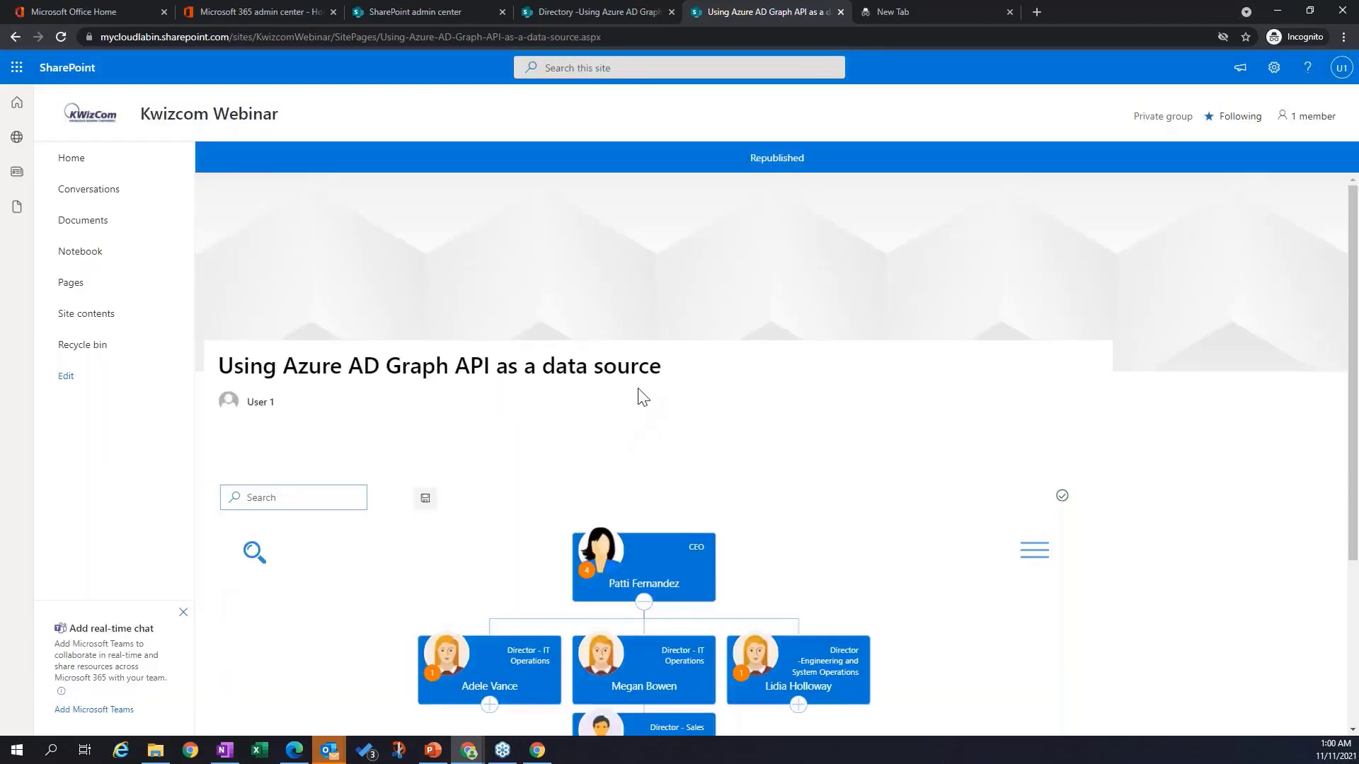
scroll(906, 559, down, 3)
scroll(906, 559, up, 5)
Step: Reopen the page for editing and show the org chart control's designer settings in advanced mode
click(1301, 157)
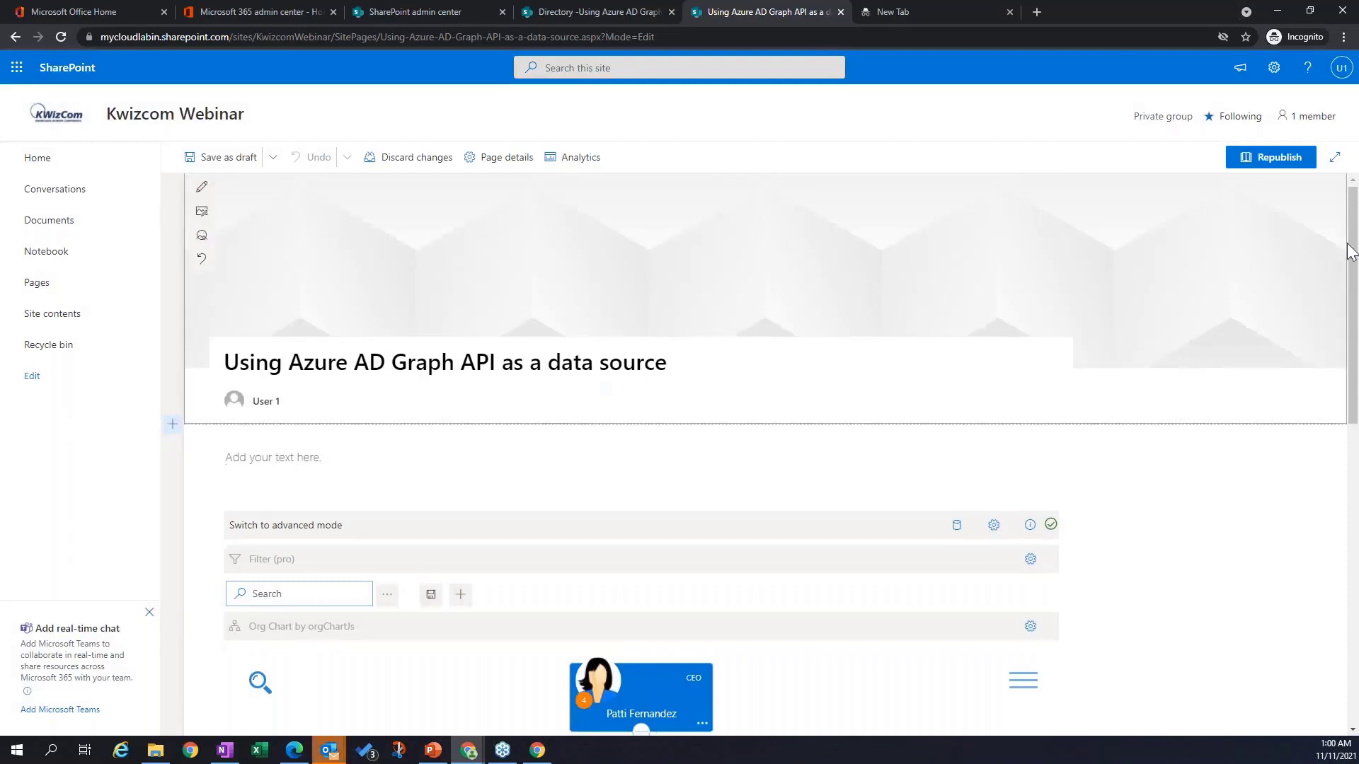
drag(1349, 244, 1343, 387)
click(1019, 300)
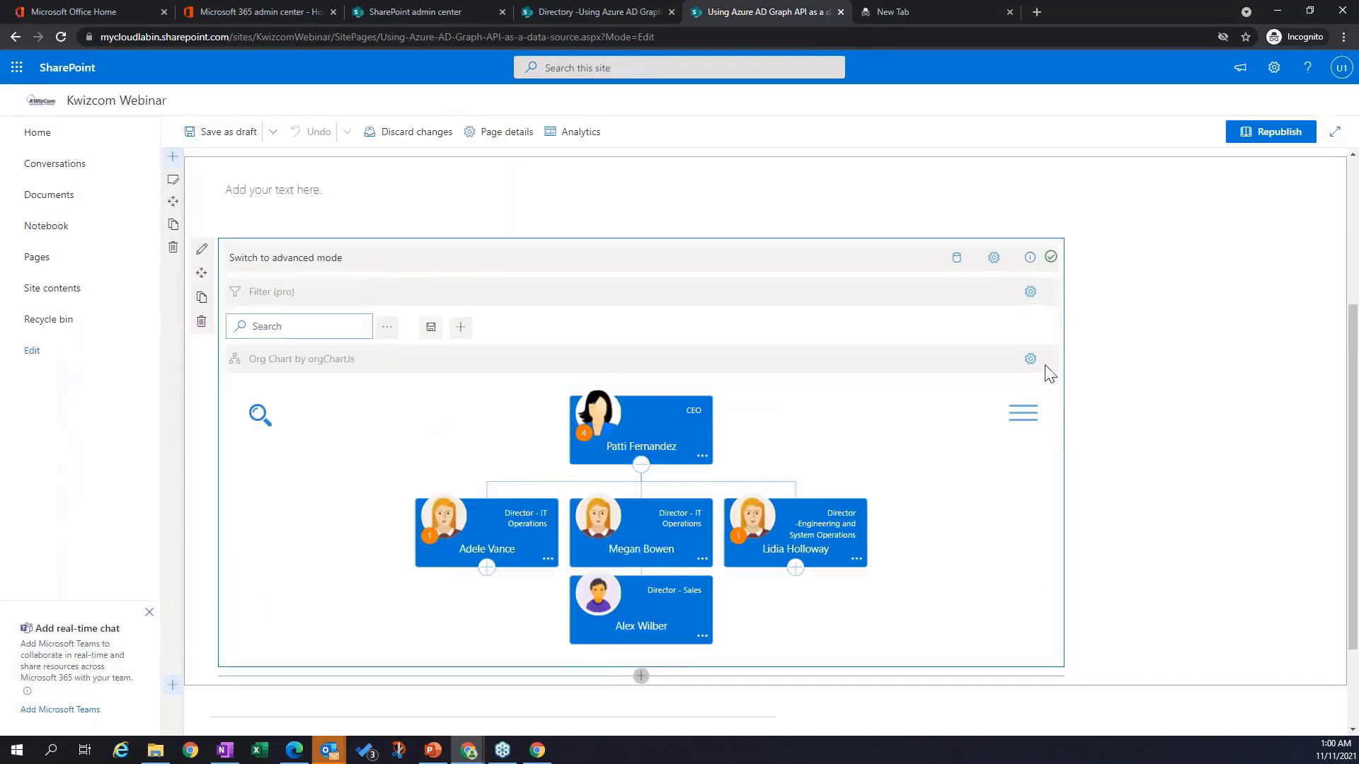
click(1031, 360)
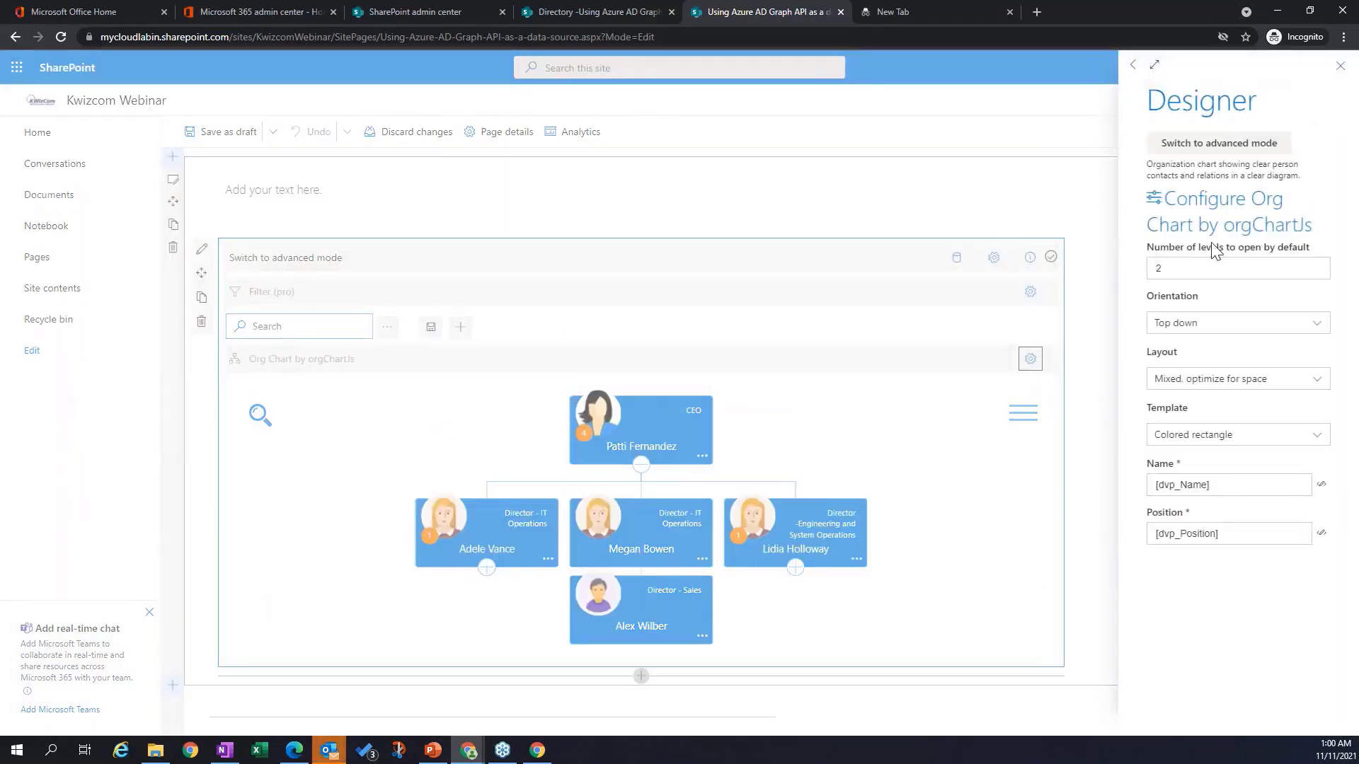
click(1203, 149)
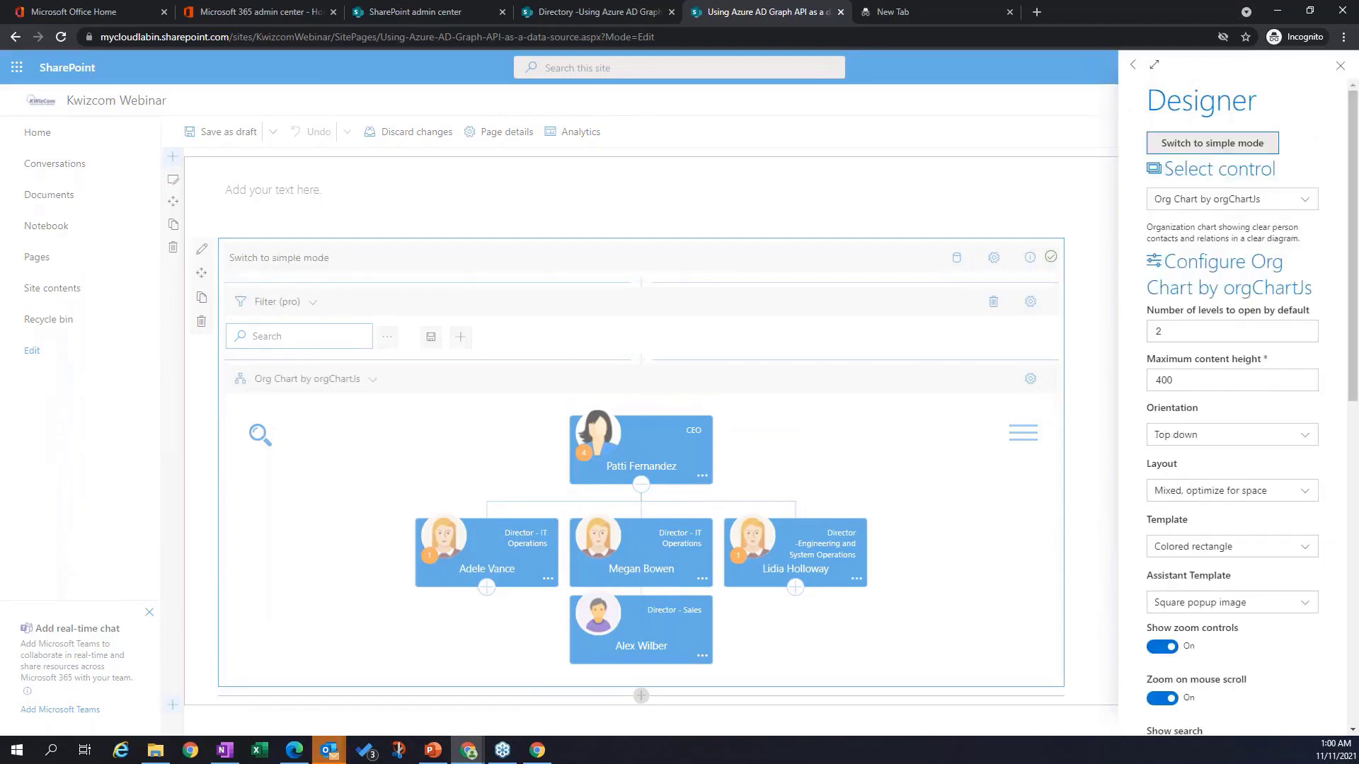
Step: Turn off the org chart's zoom controls, zoom on mouse scroll and export, and republish the page
scroll(1306, 475, down, 2)
click(1161, 507)
click(1161, 557)
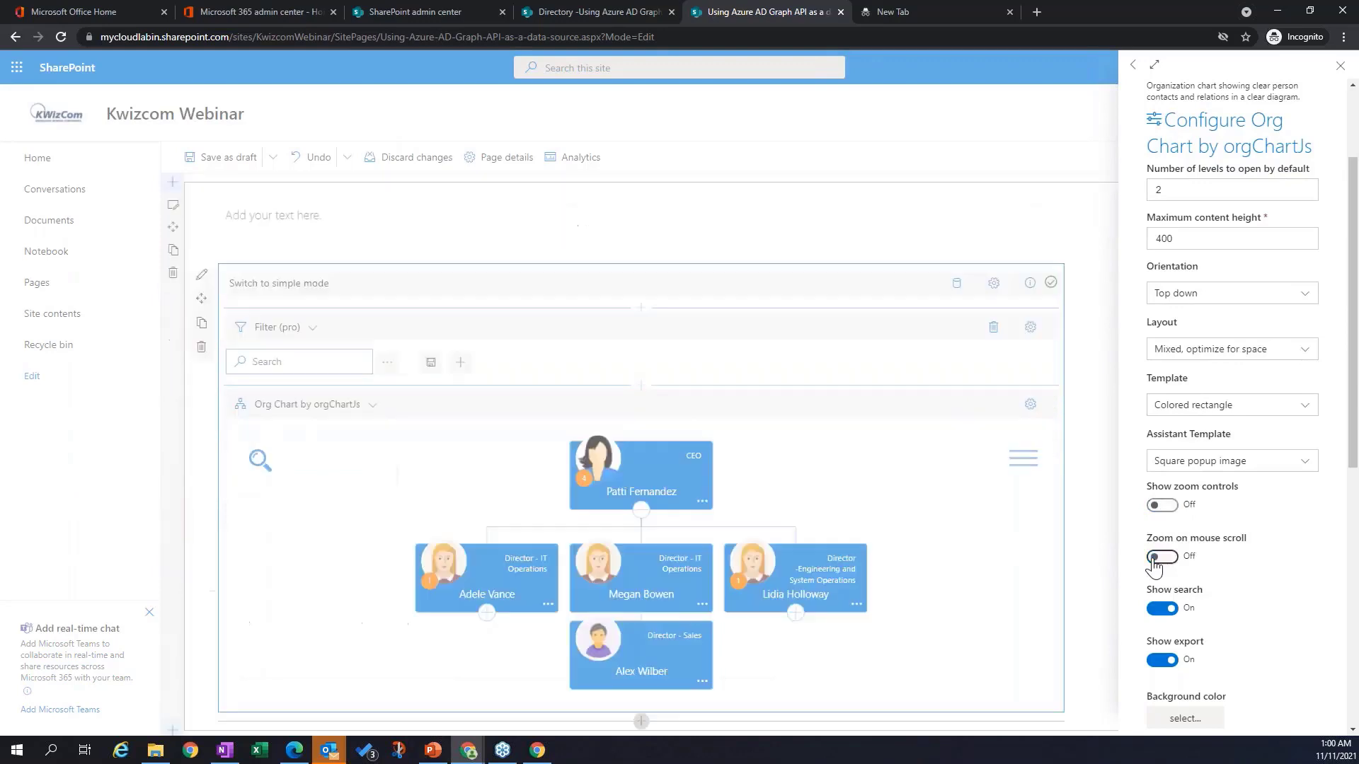
click(1156, 661)
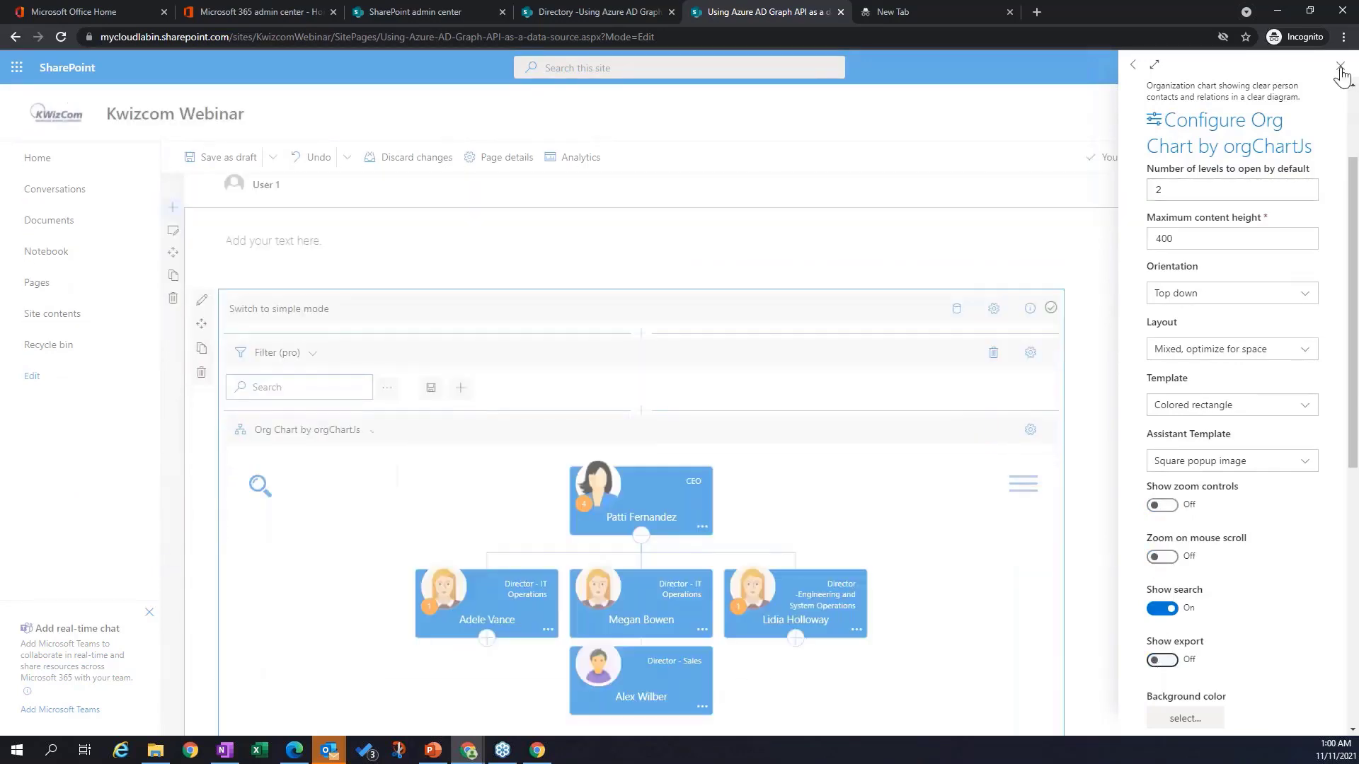
click(1340, 67)
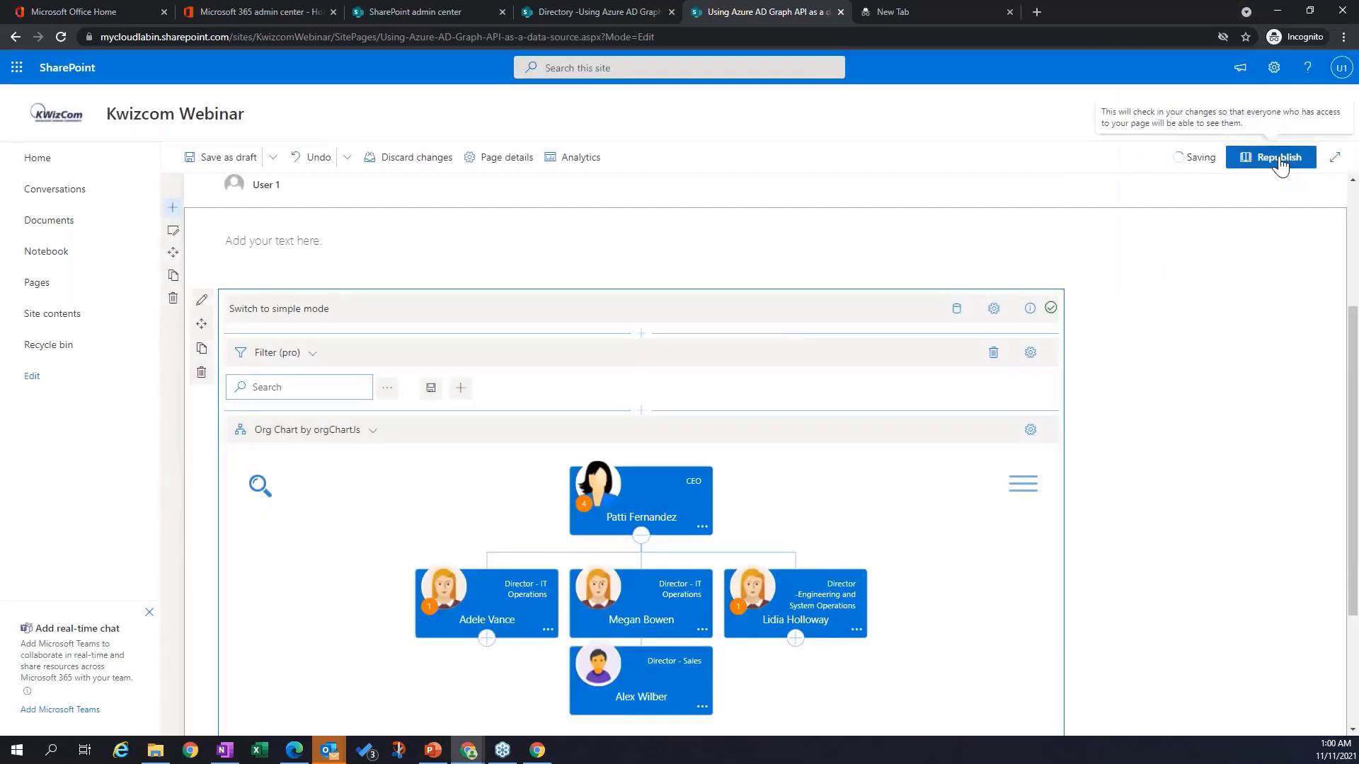
click(1280, 163)
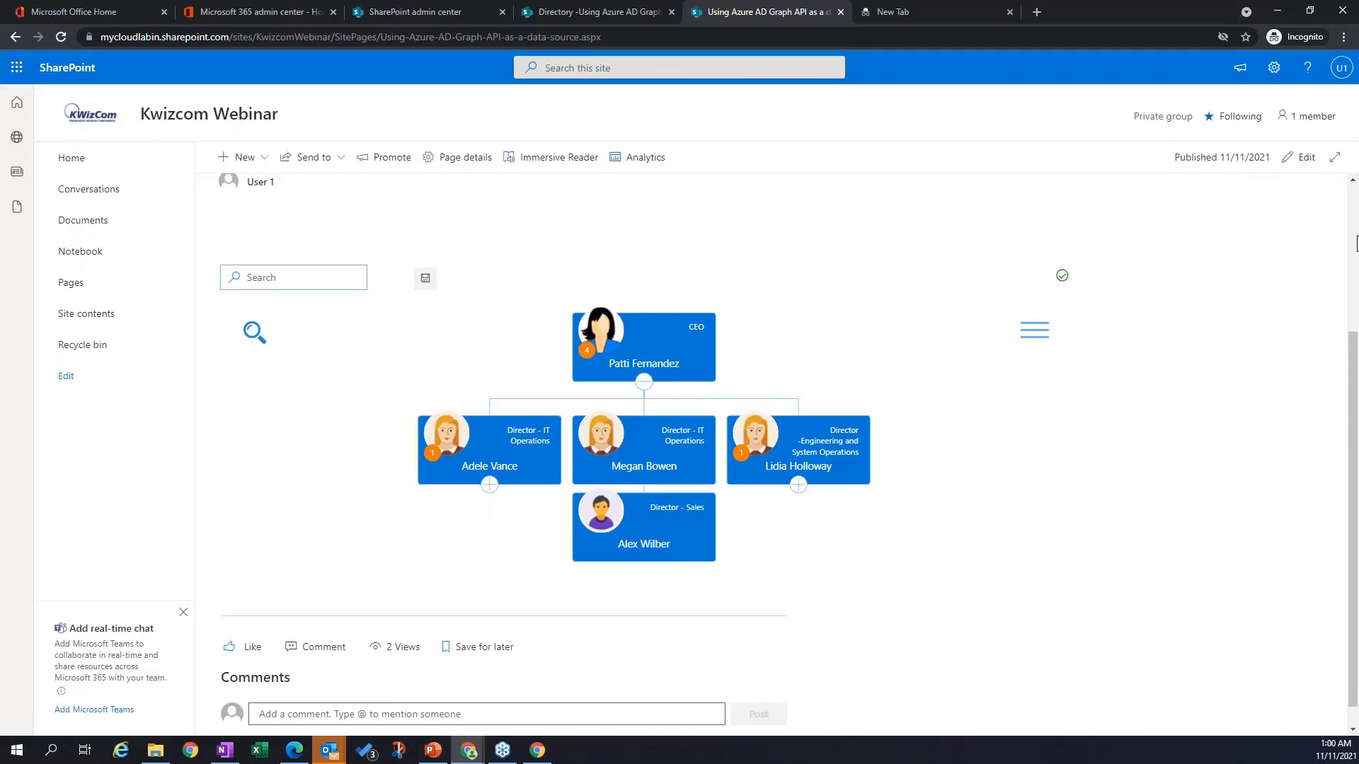
Step: Reopen the page for editing and set the org chart's layout to Normal in its designer settings
click(1304, 159)
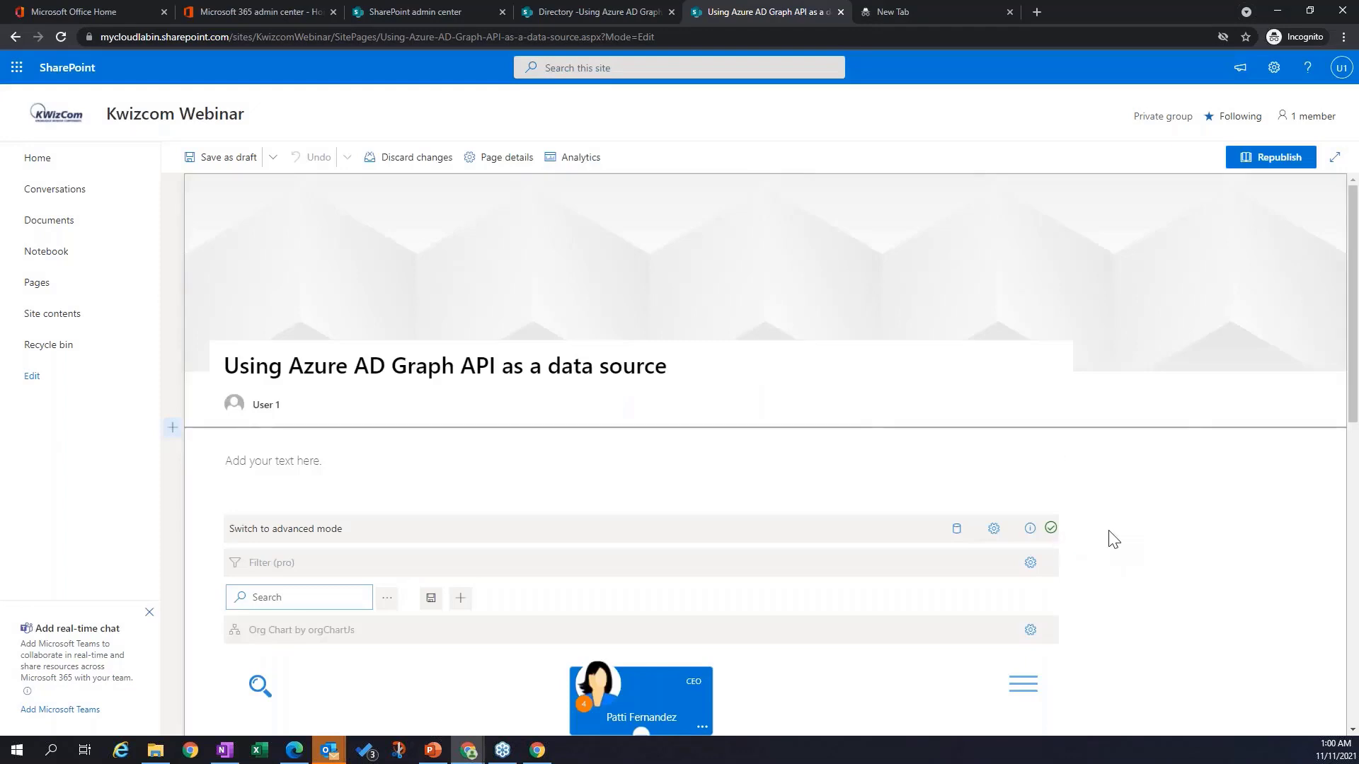
scroll(1075, 517, down, 2)
click(1031, 518)
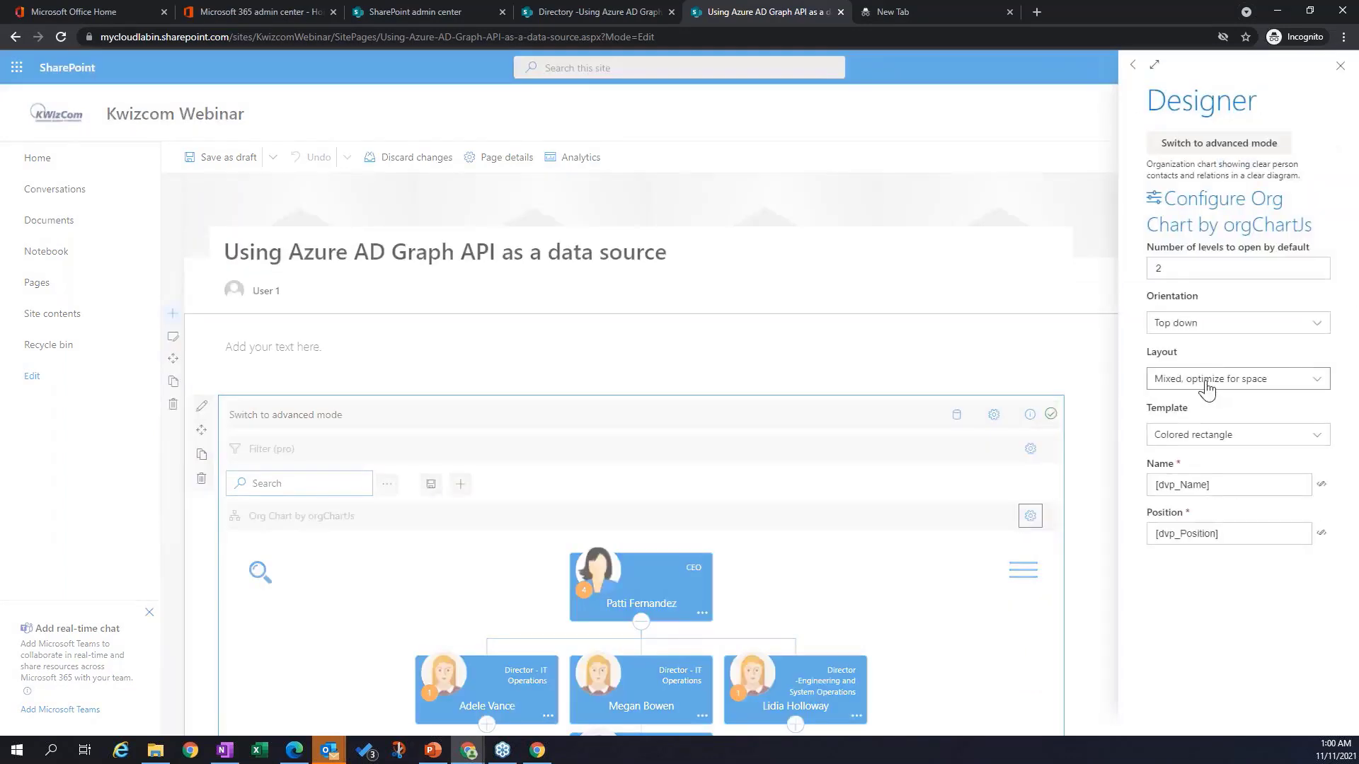
click(1207, 391)
click(1169, 427)
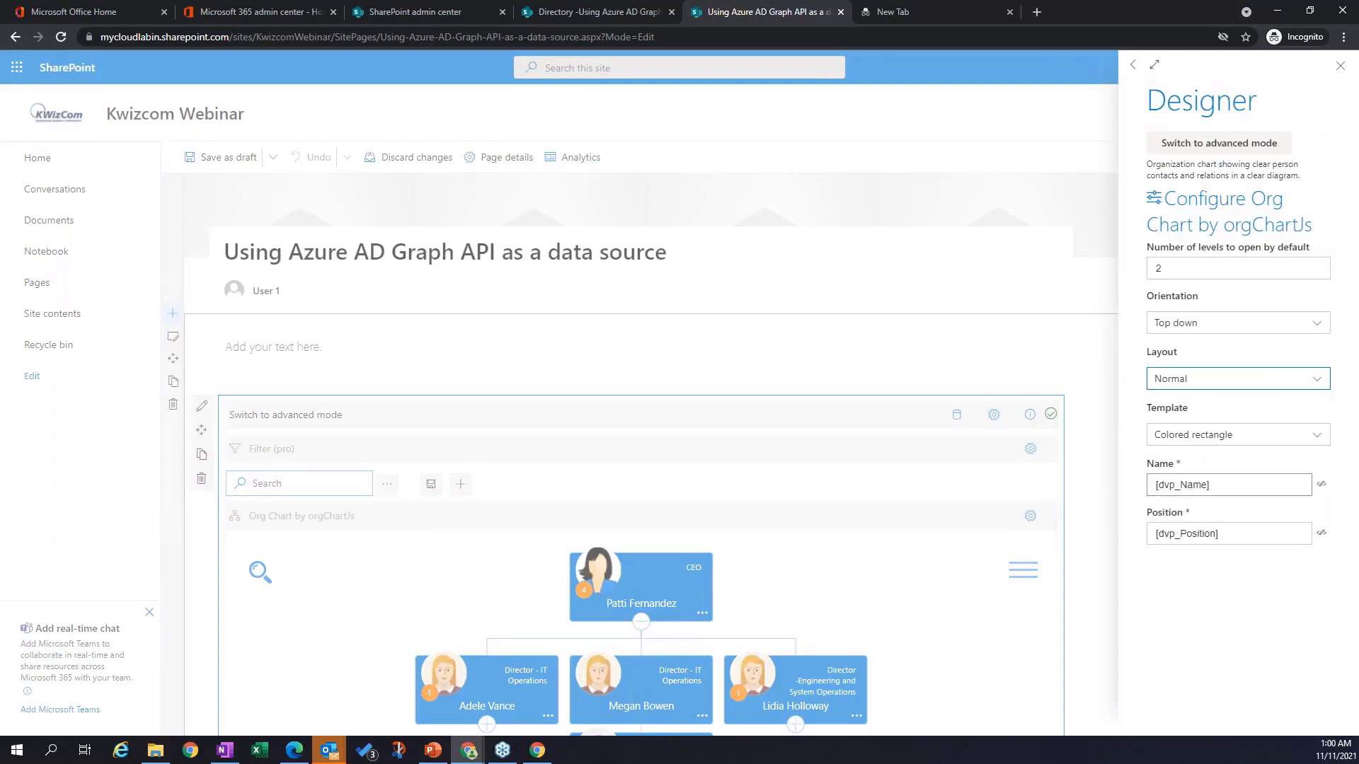
Step: Set the org chart's template to Round label and close the designer
click(1274, 440)
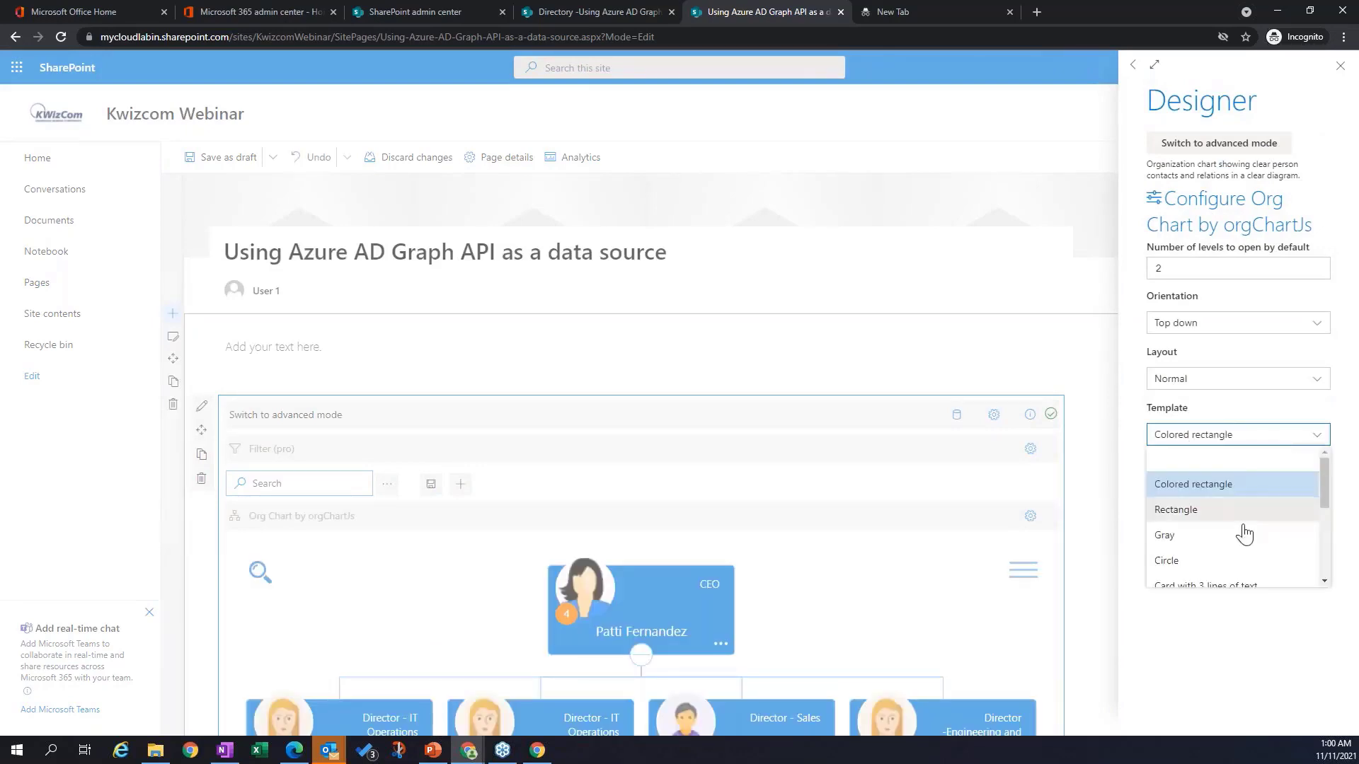
scroll(1253, 518, down, 3)
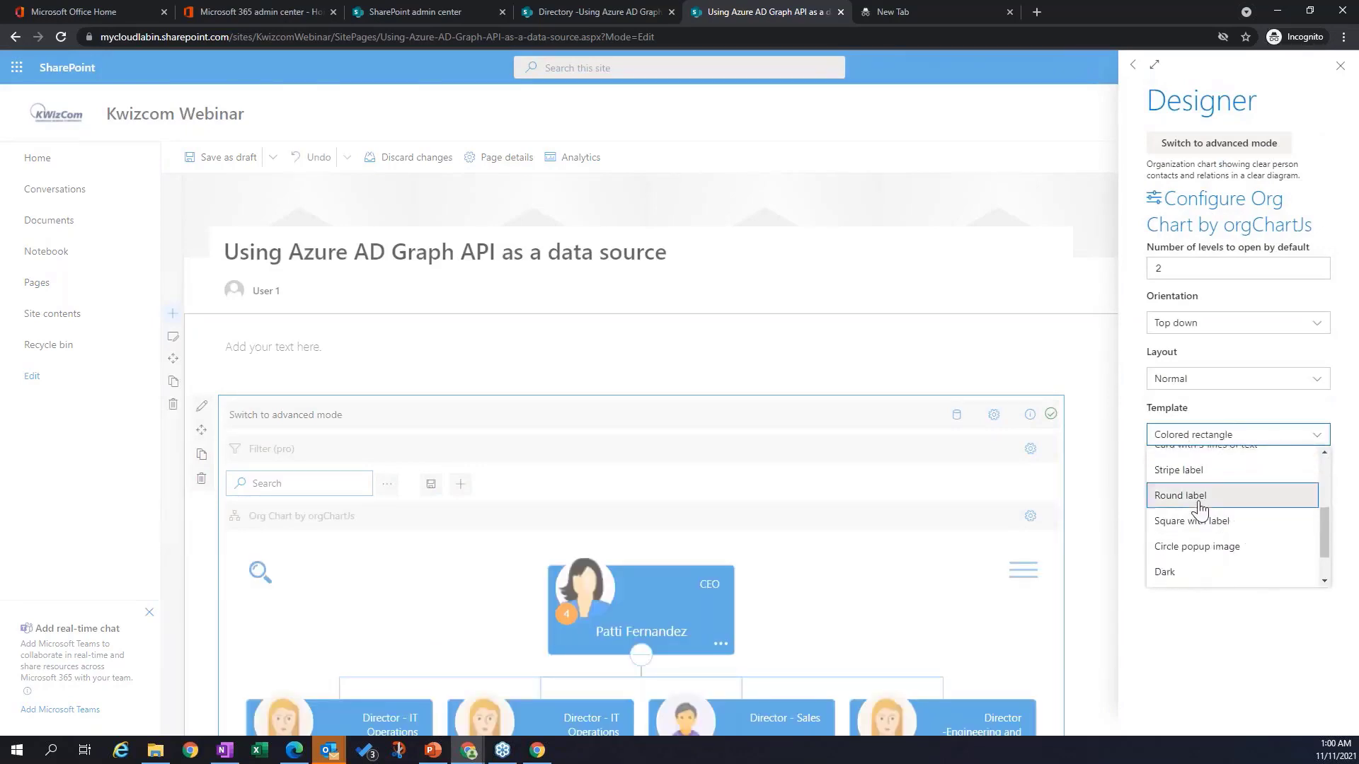
click(1200, 507)
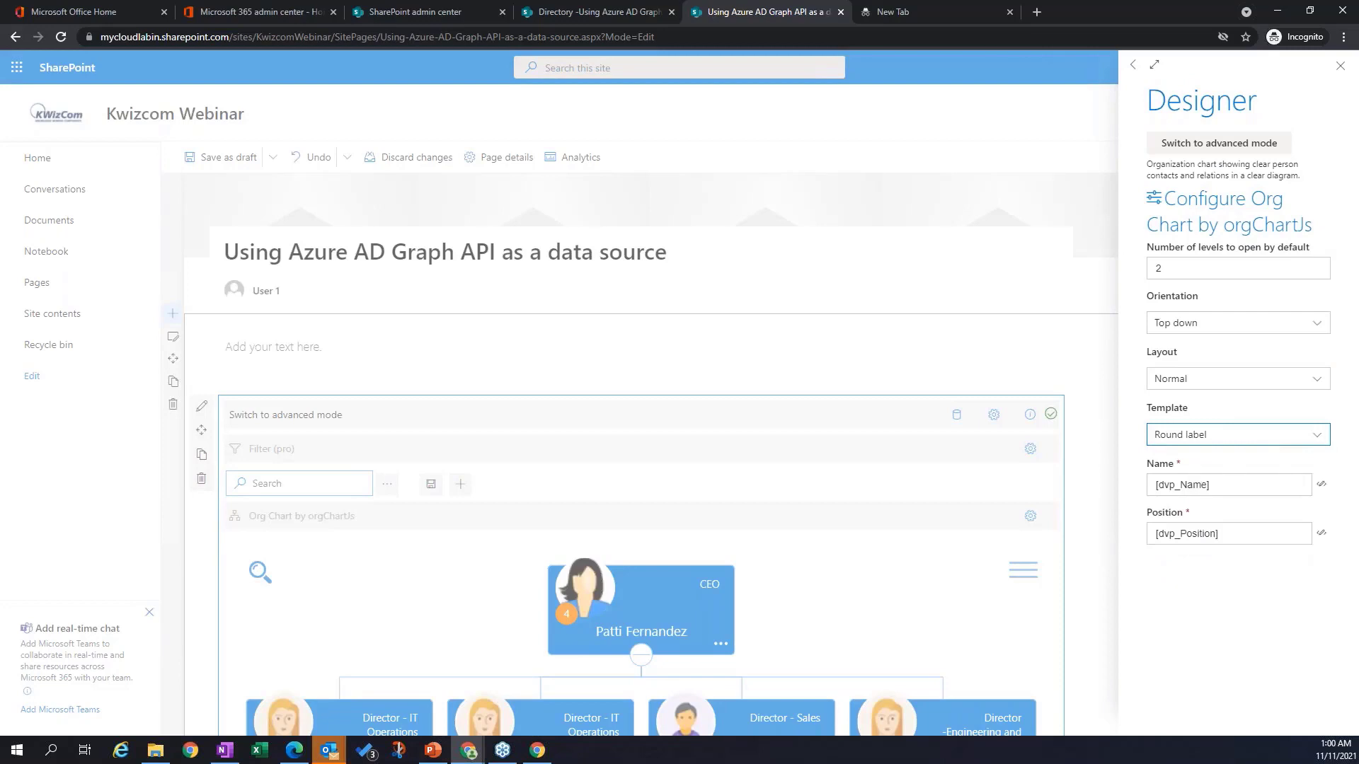
click(1341, 66)
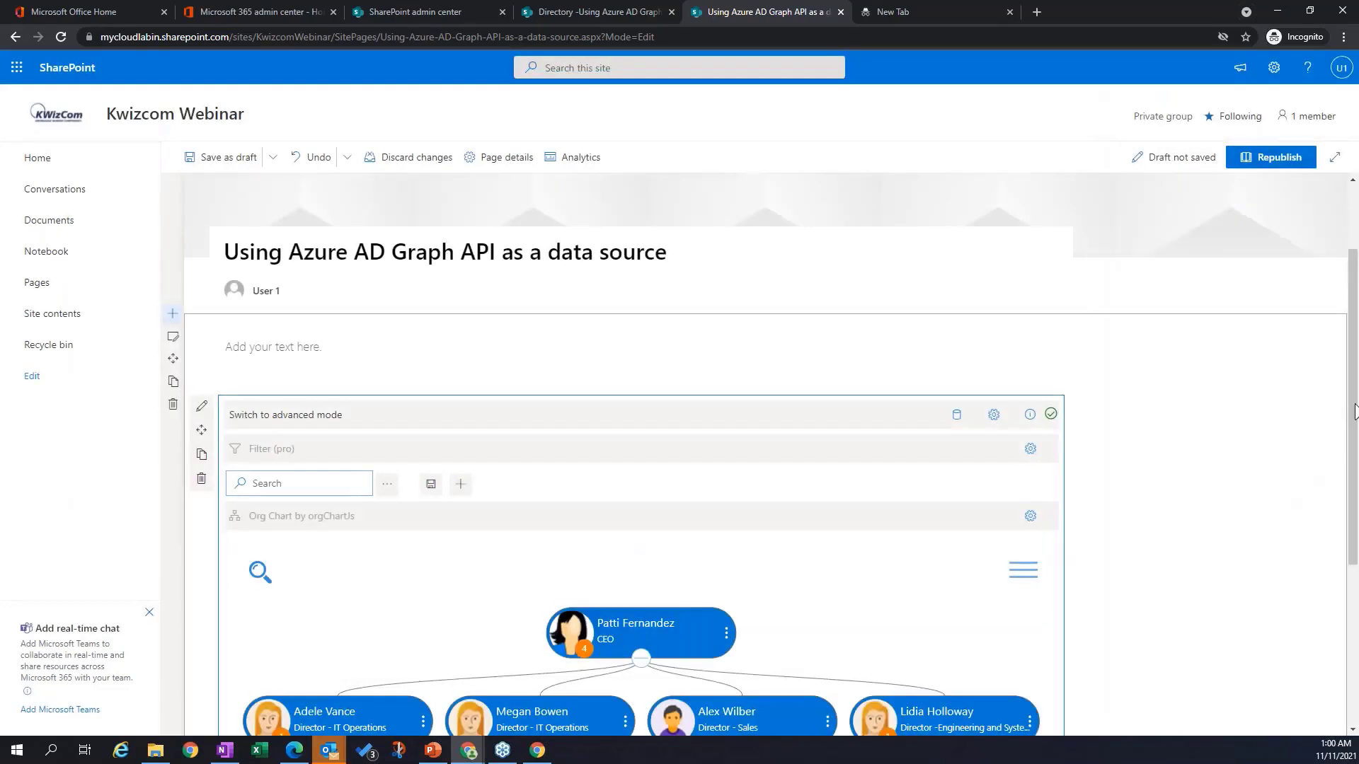
Step: Add Department and Manager Name search fields to the org chart's filter and republish the page
scroll(1353, 424, down, 3)
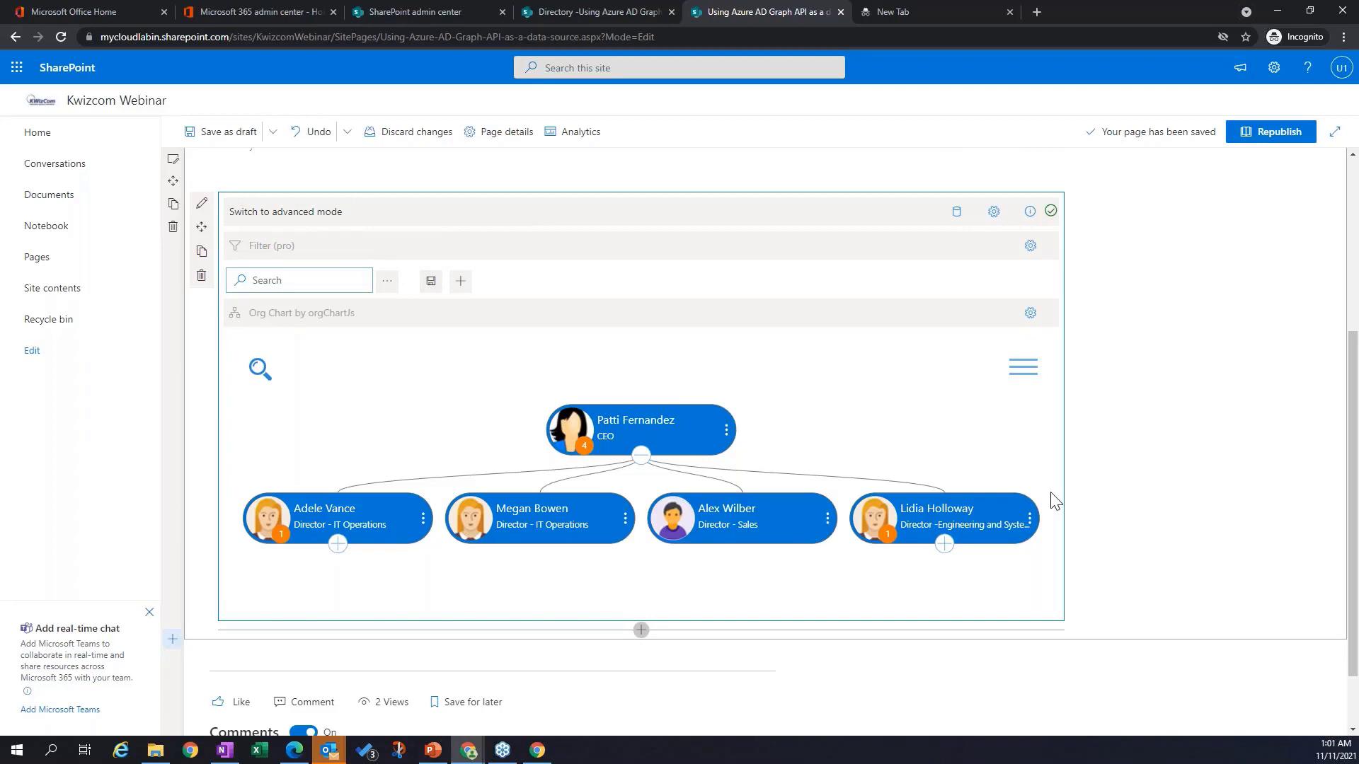
click(459, 283)
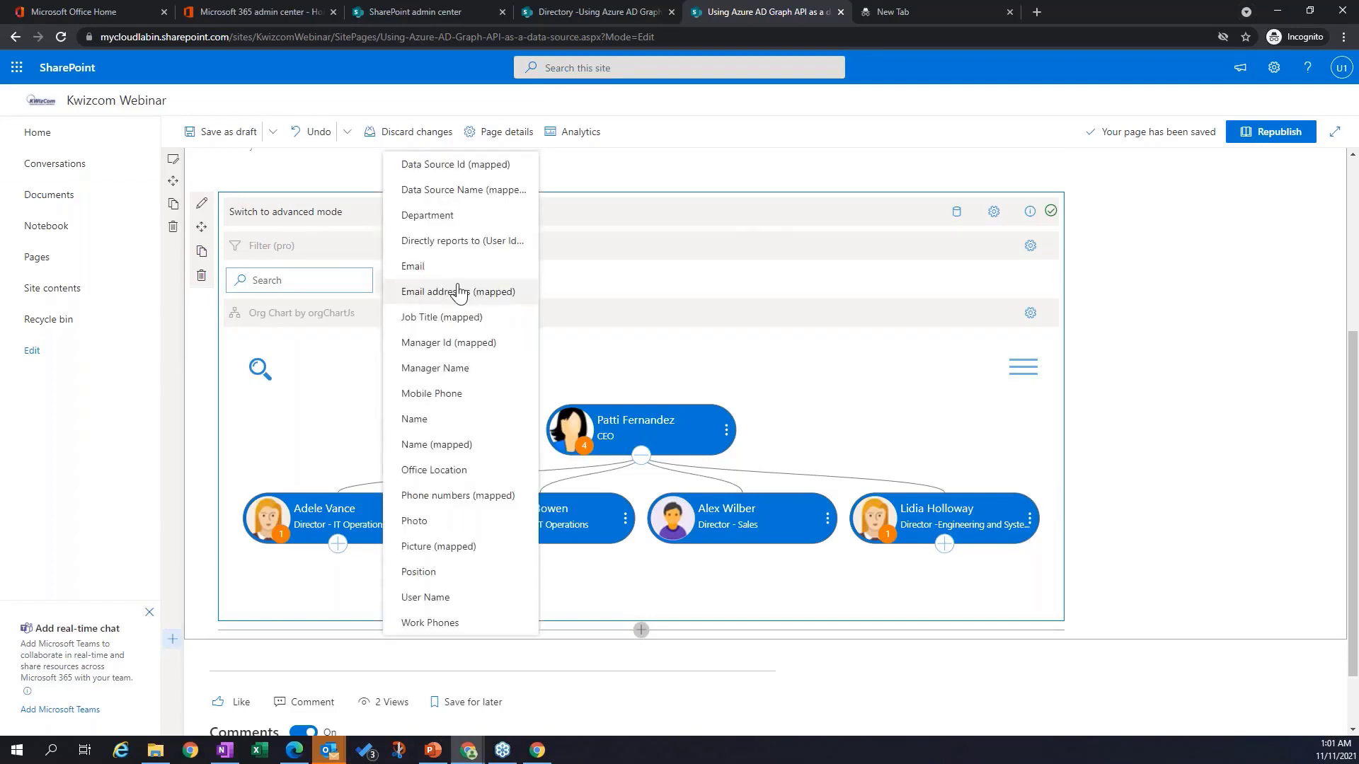
click(427, 216)
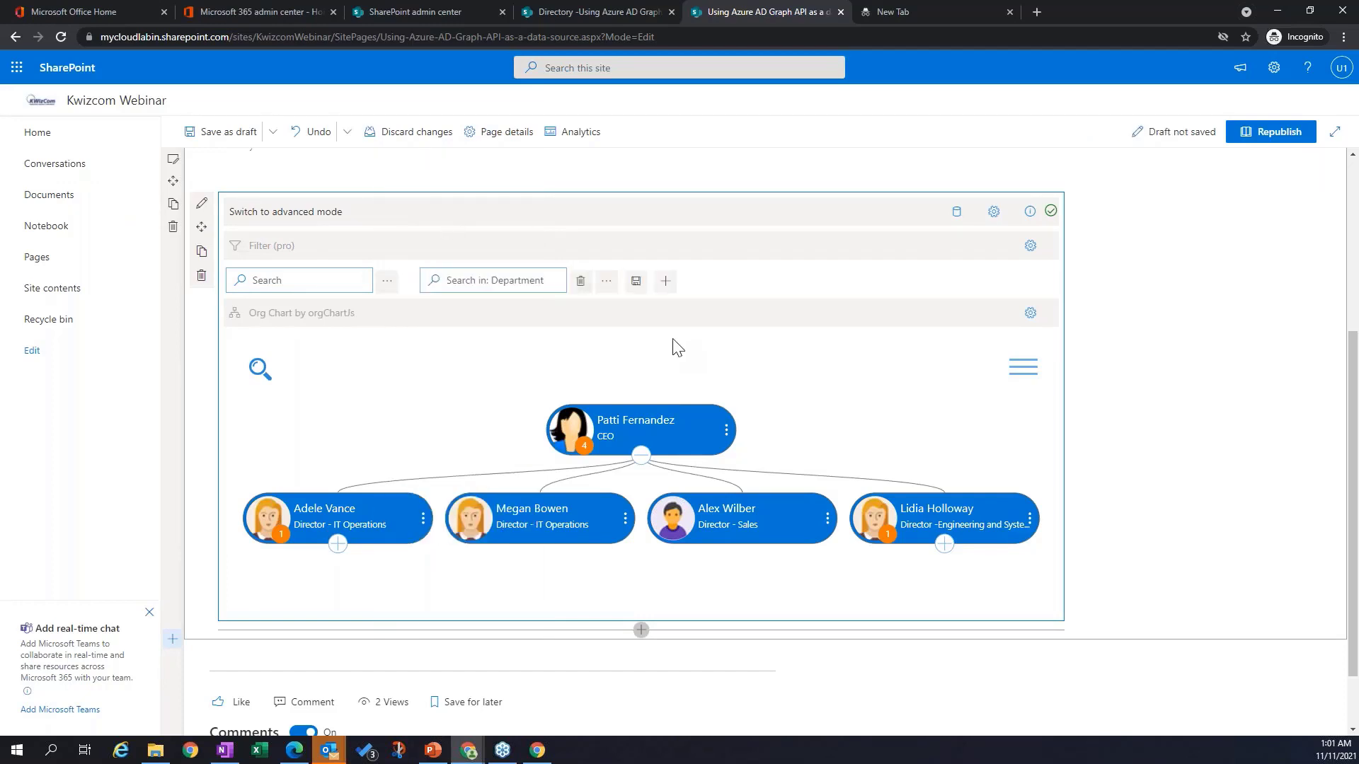
click(666, 285)
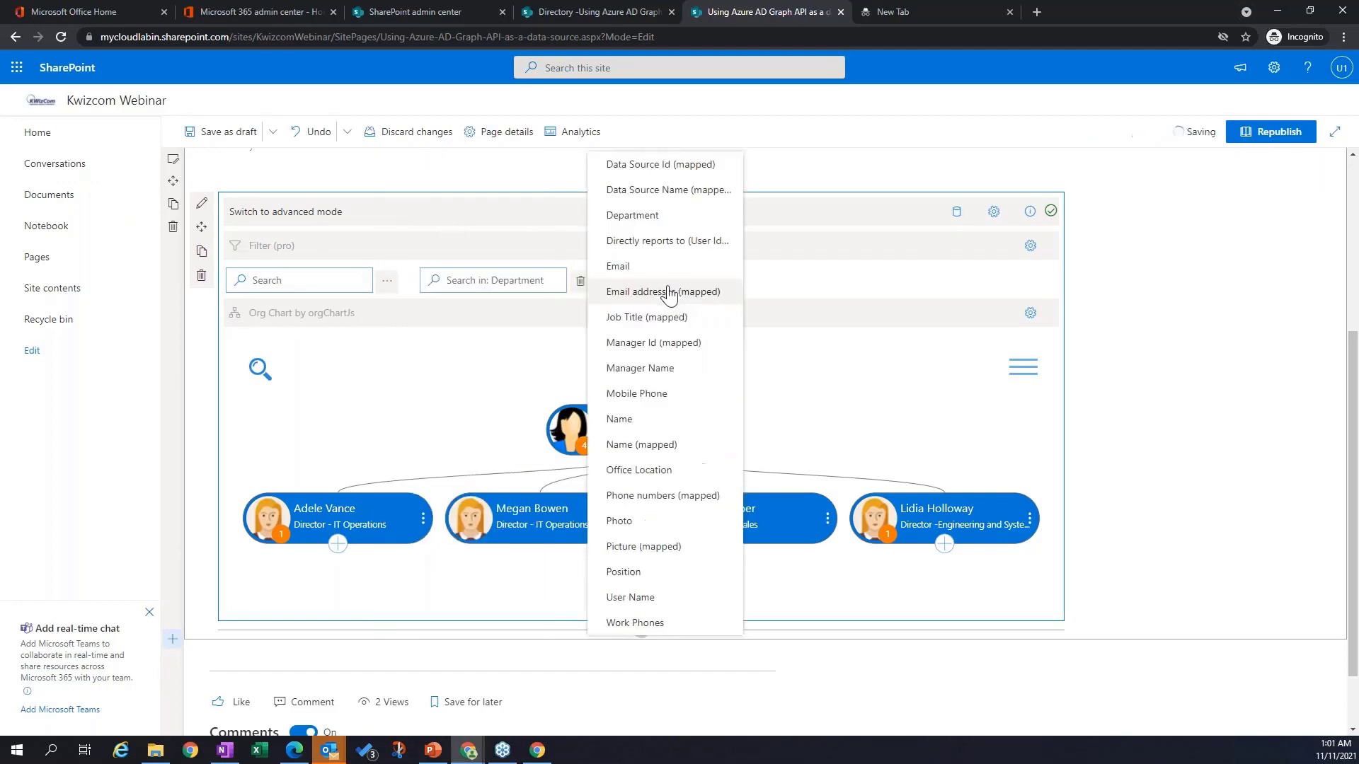
click(657, 369)
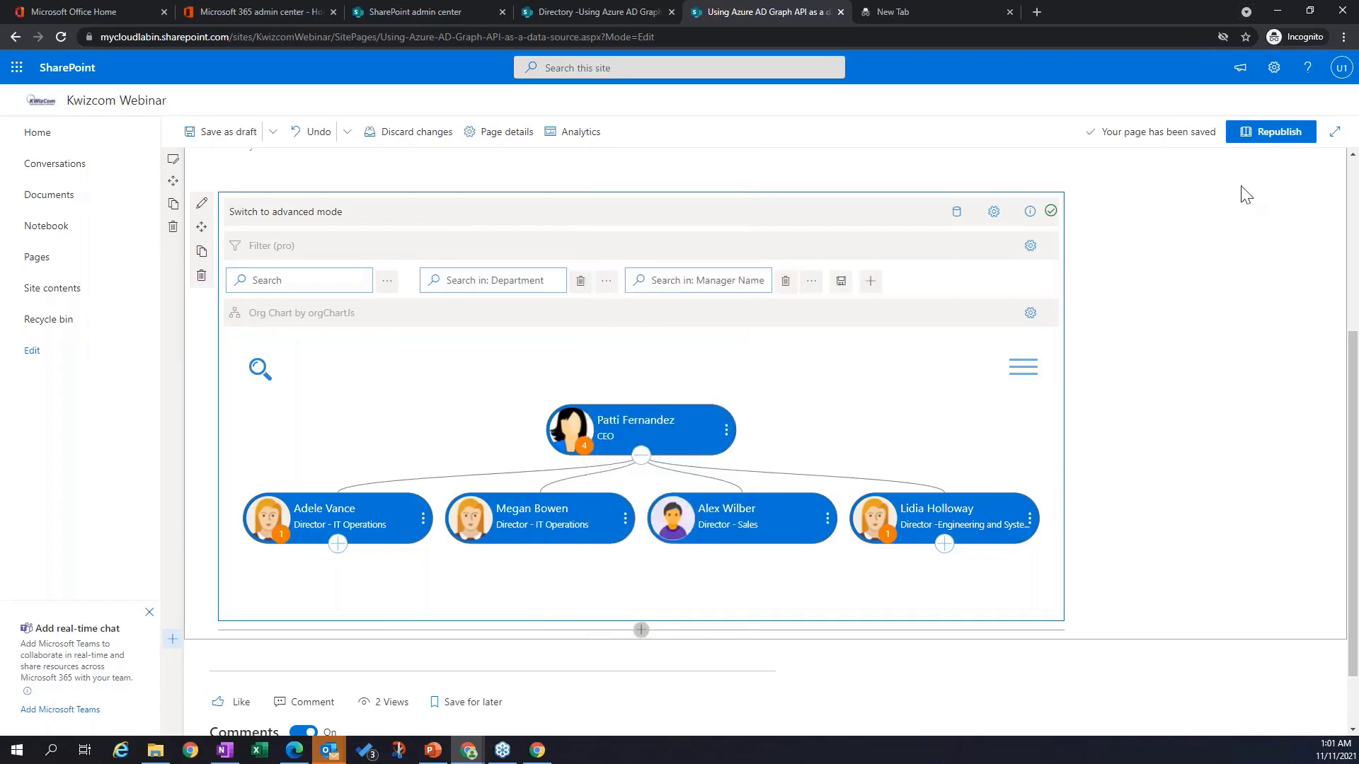
click(1279, 138)
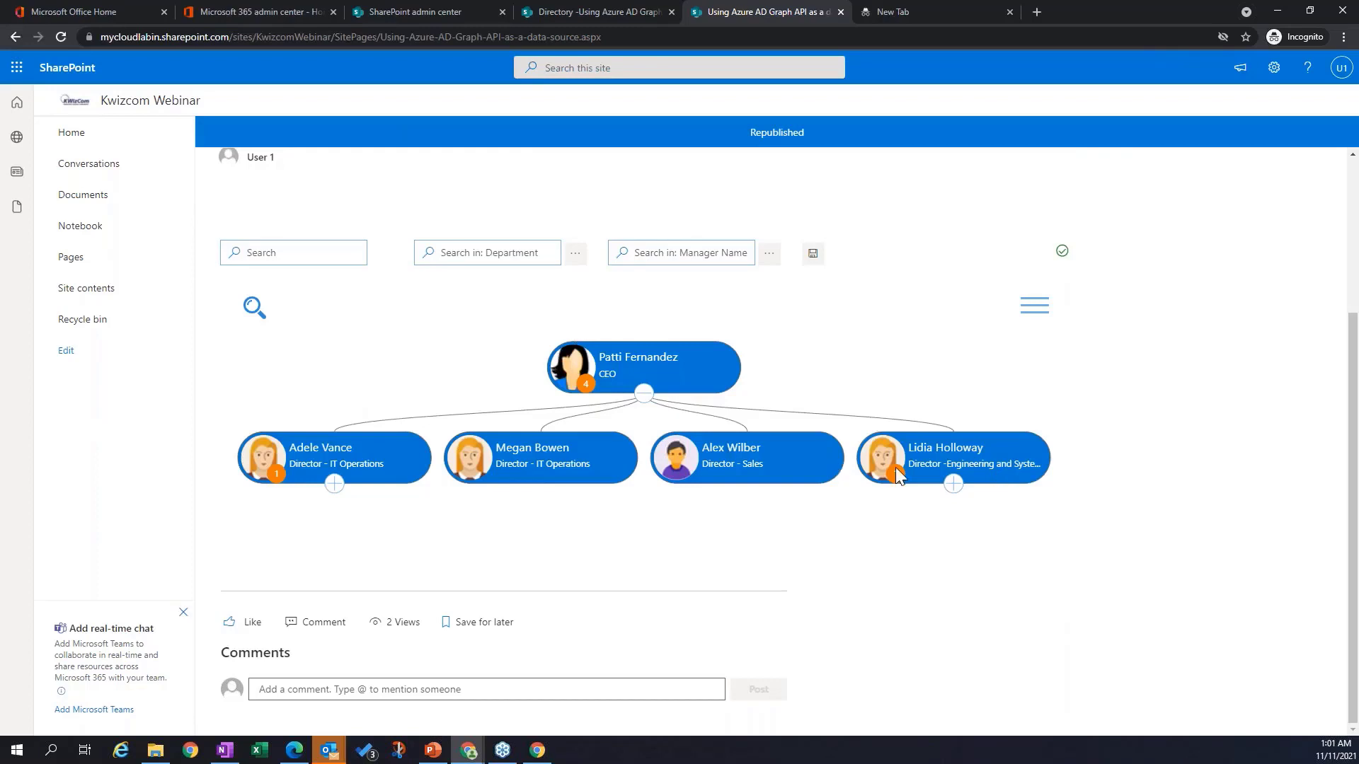
Step: Filter the published org chart by the department Engineering, expand the director's direct reports, and clear the filter
click(494, 394)
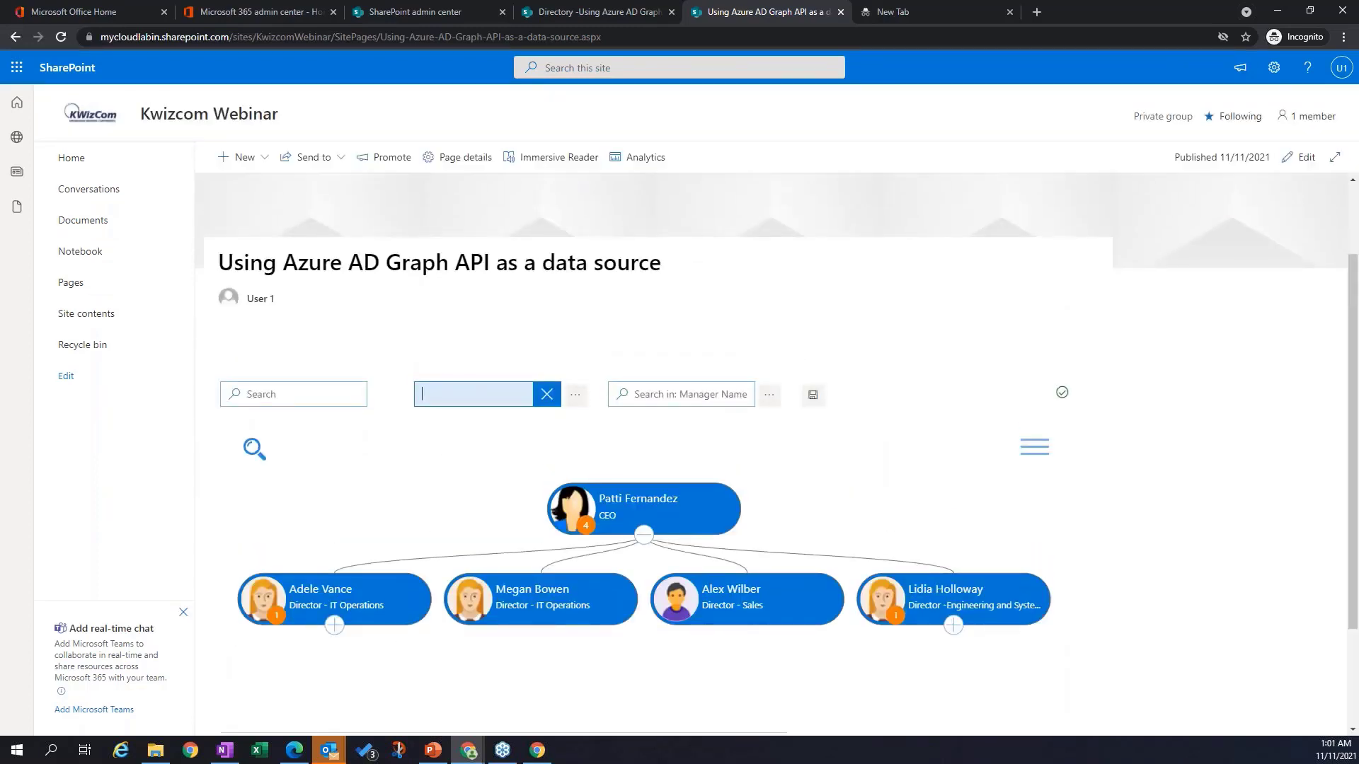
text(Engineering)
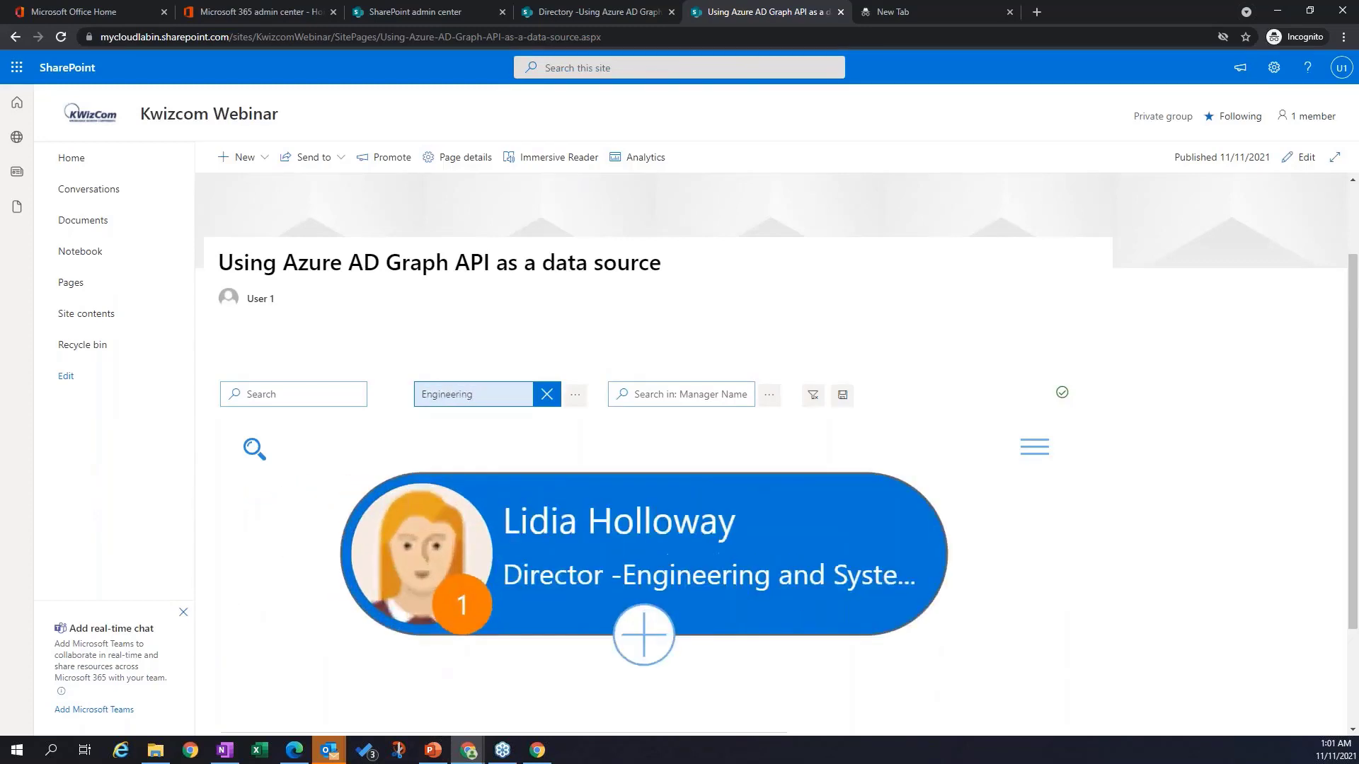
scroll(1176, 519, down, 2)
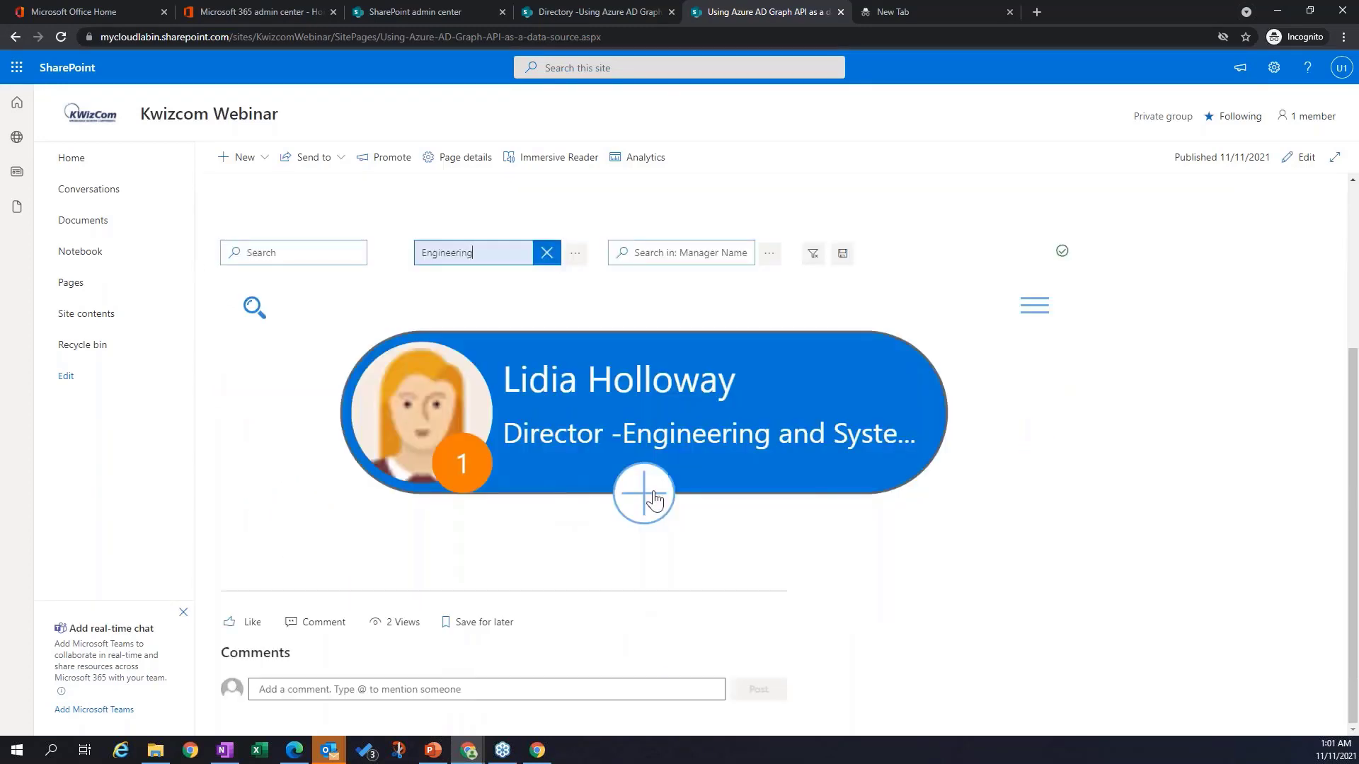
click(644, 499)
click(525, 252)
click(547, 253)
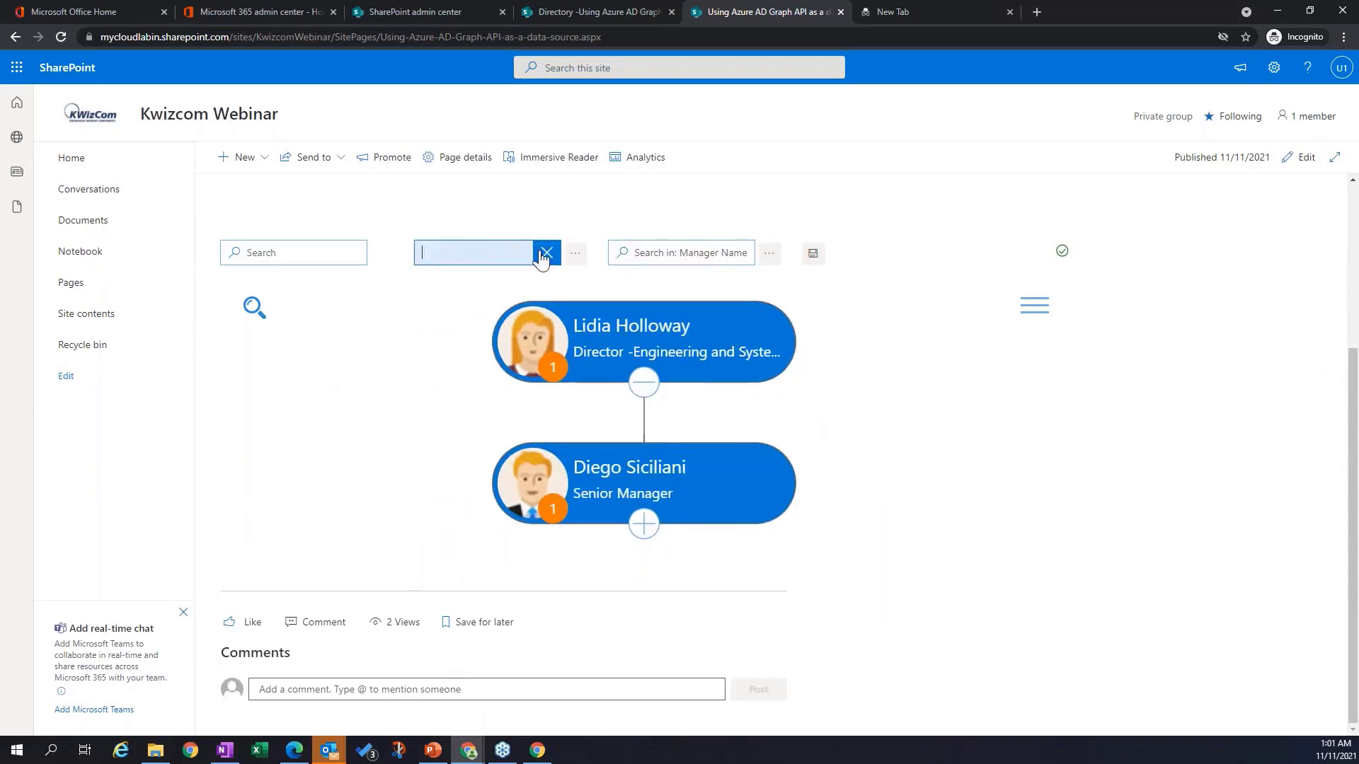
Step: Filter the org chart by a manager's first name in the Manager Name search, and clear the filter
click(672, 252)
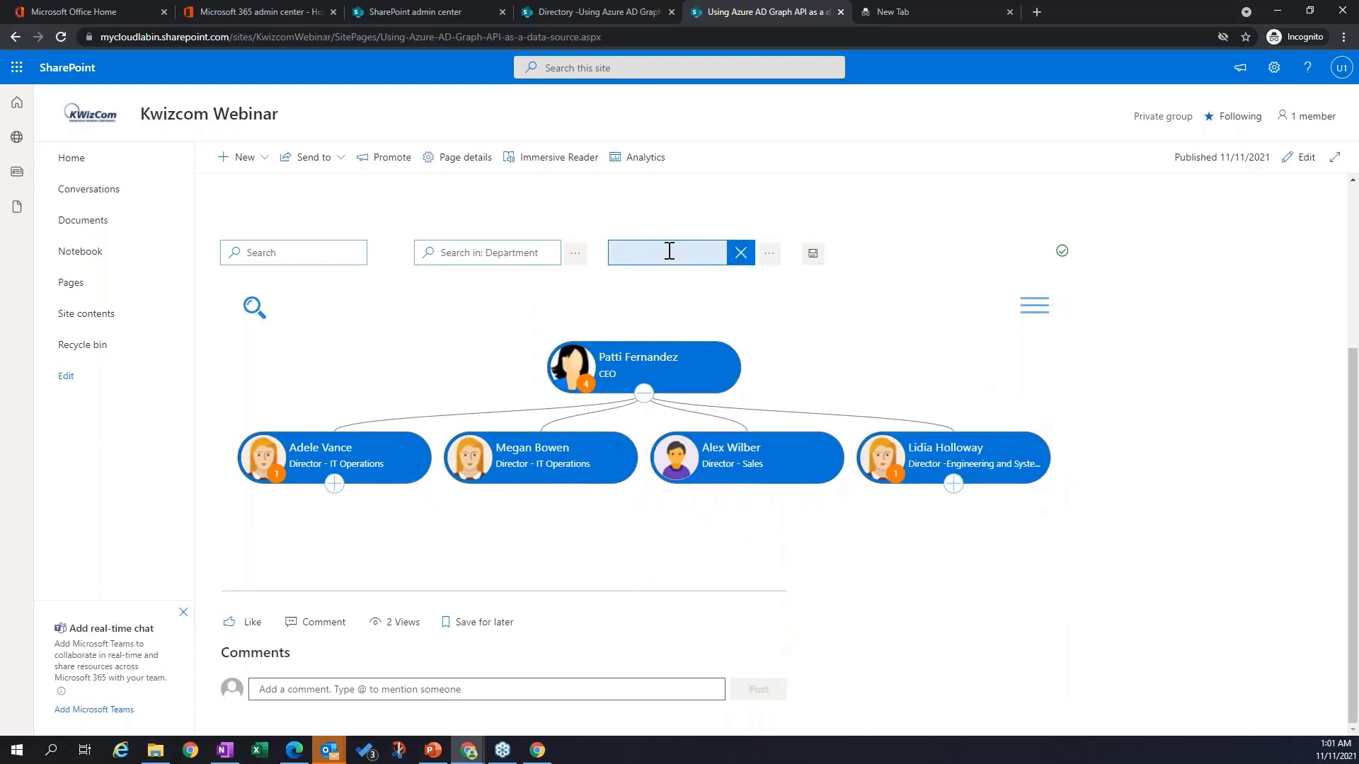
text(Adele)
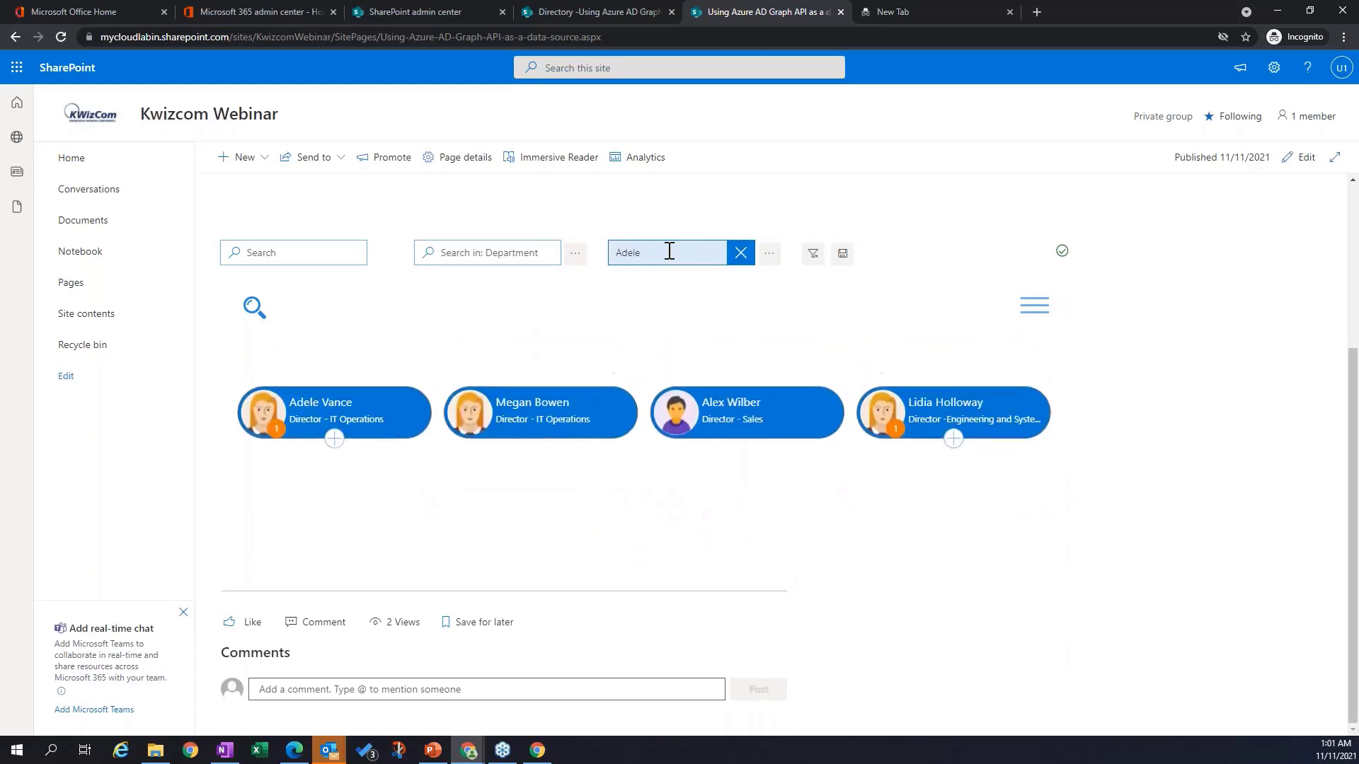
click(740, 253)
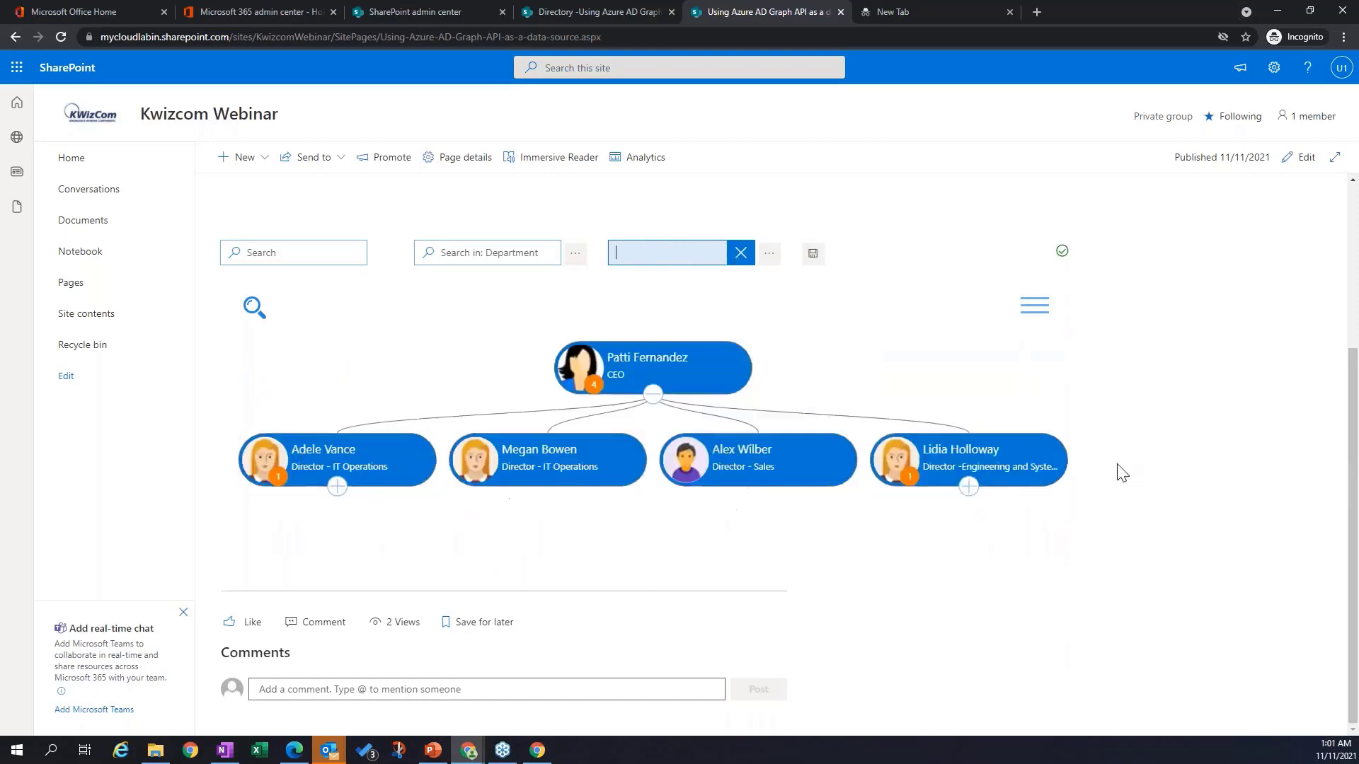
scroll(1297, 280, up, 2)
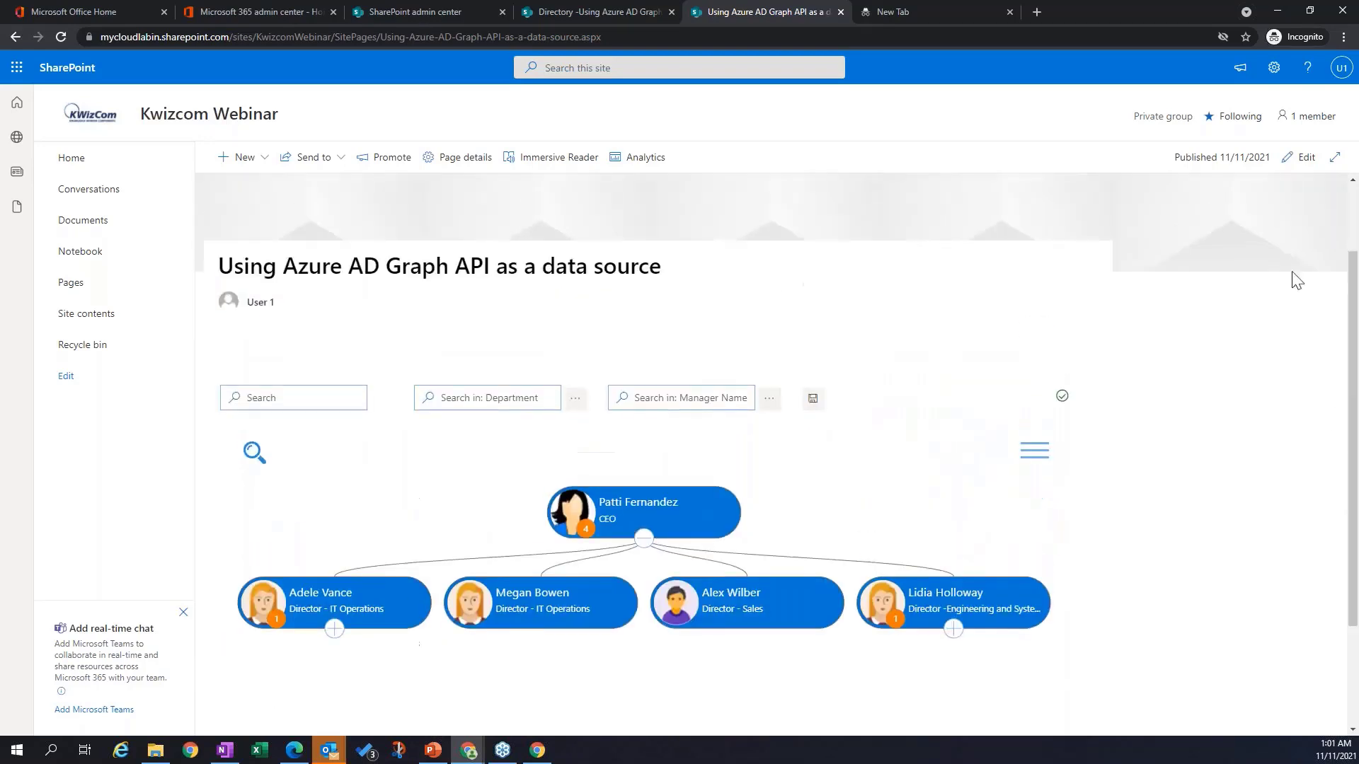
Step: Put the page in edit mode and inspect the settings of the Filter (pro) control
click(1298, 158)
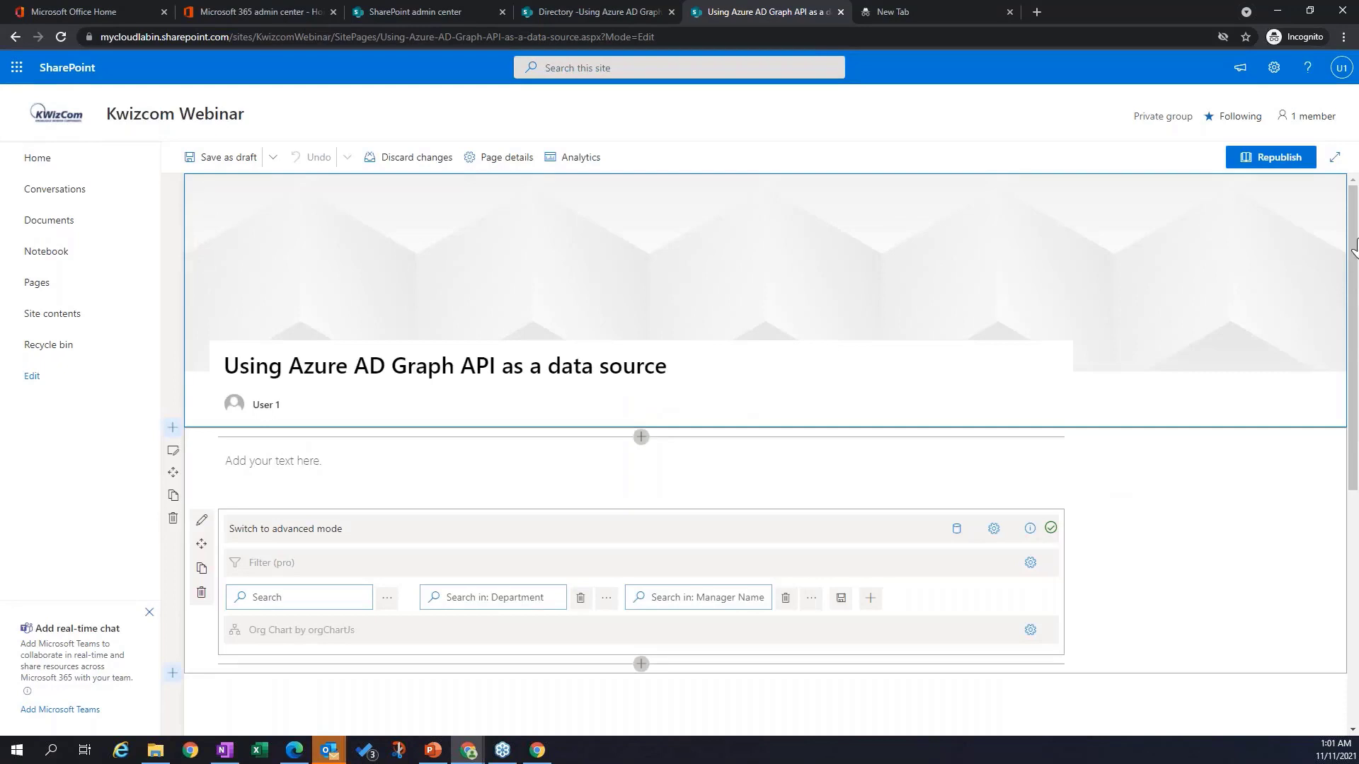
scroll(1090, 287, down, 4)
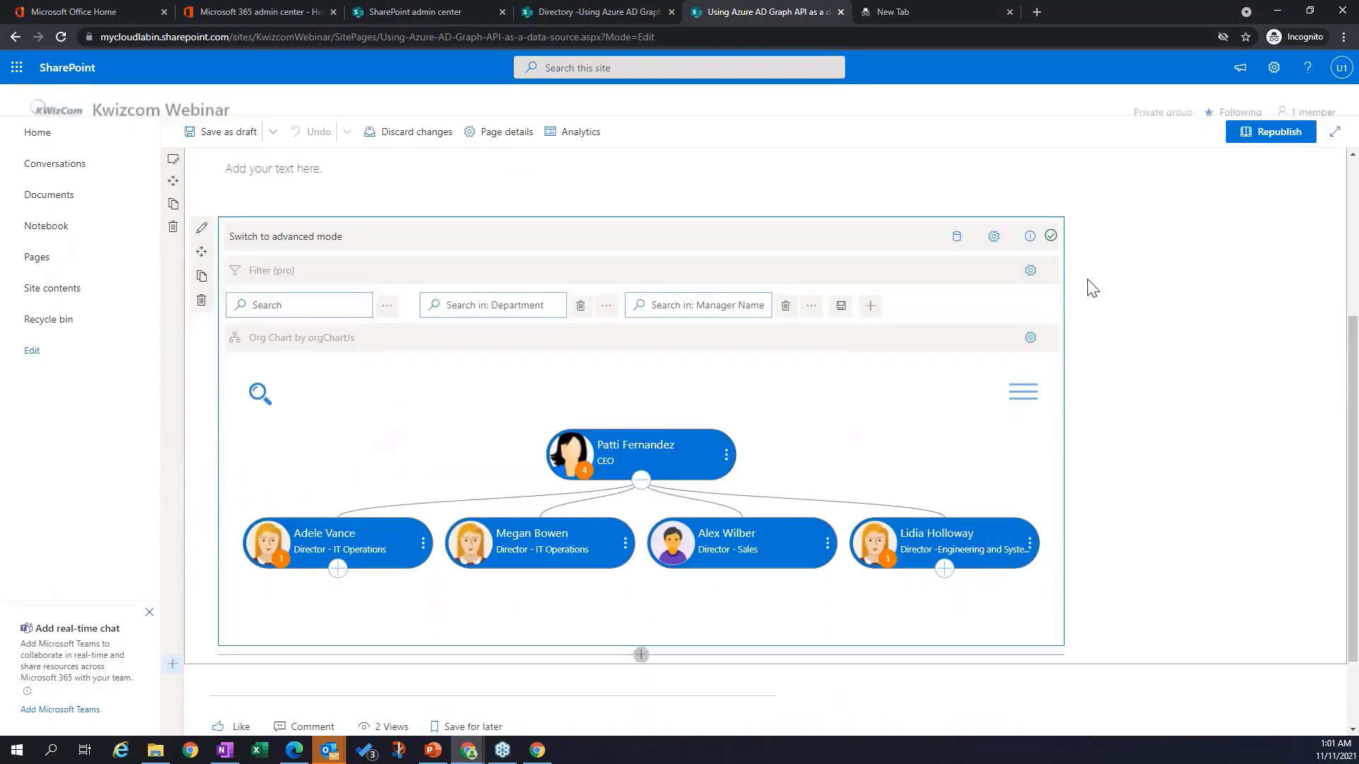
click(1029, 272)
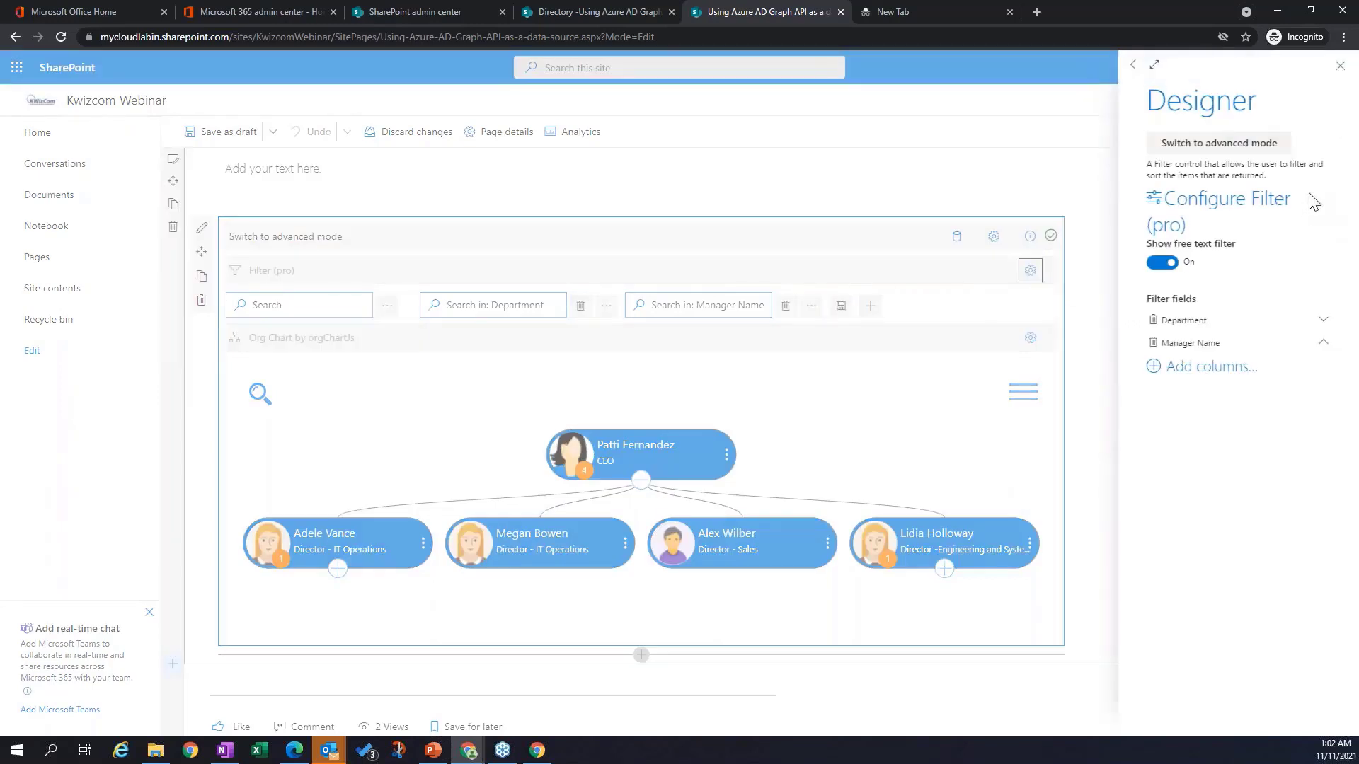
click(1340, 65)
click(1030, 338)
click(1026, 341)
click(991, 239)
click(635, 276)
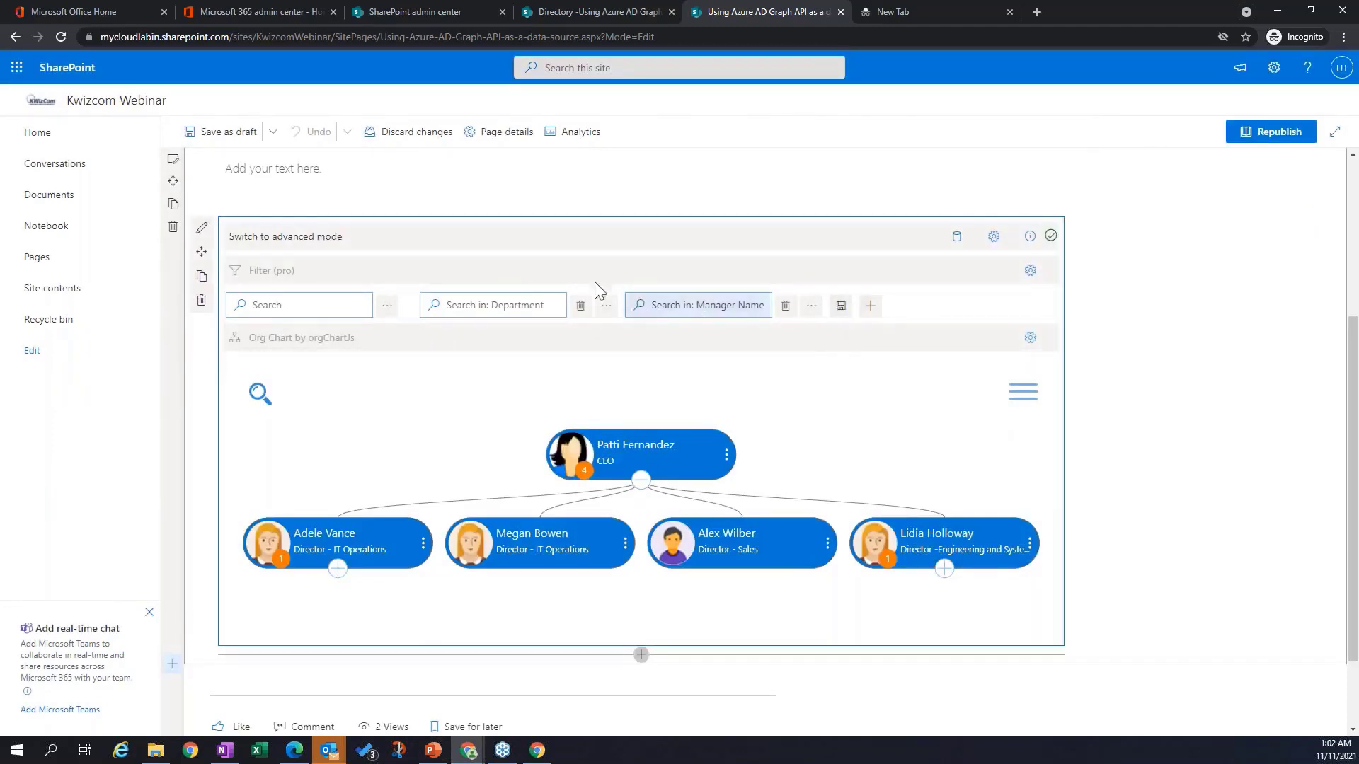
Step: Switch the web part's designer to advanced mode
click(1030, 270)
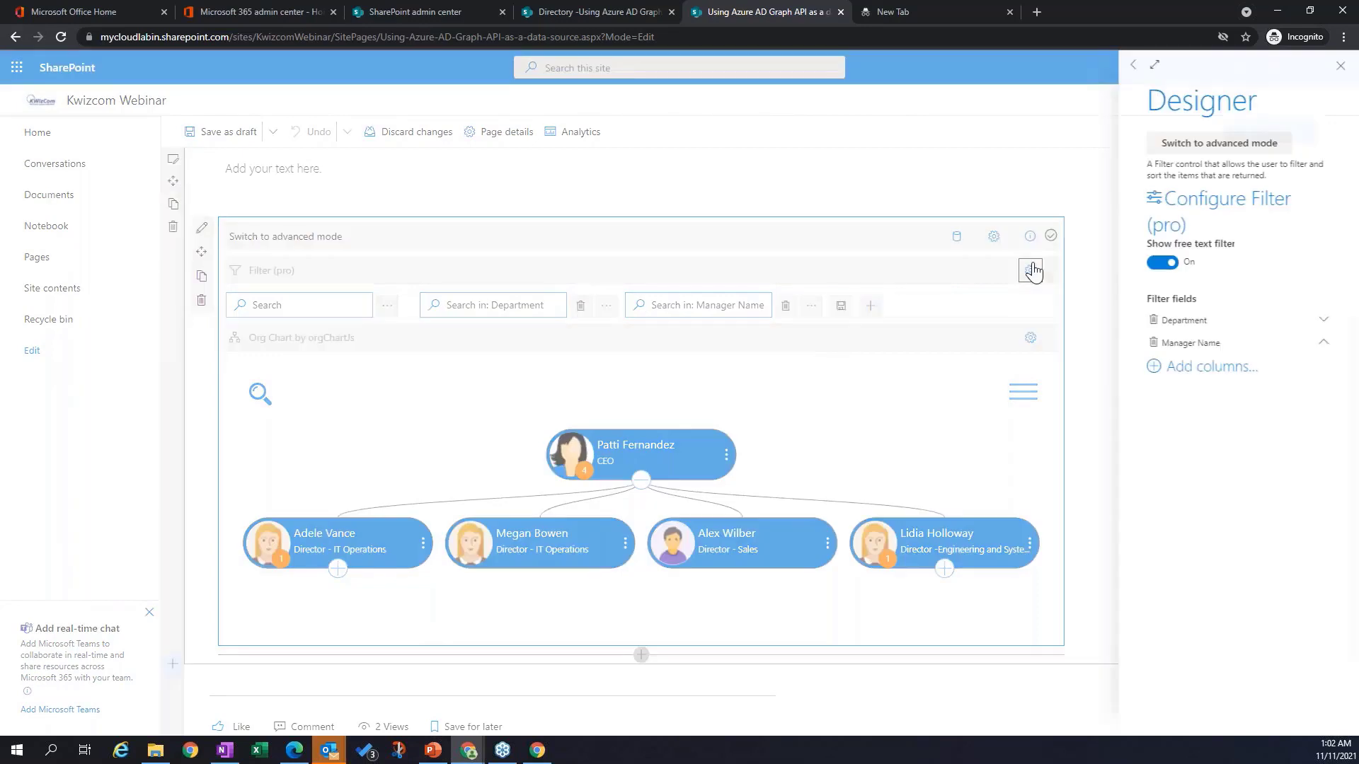
click(1252, 142)
click(1341, 67)
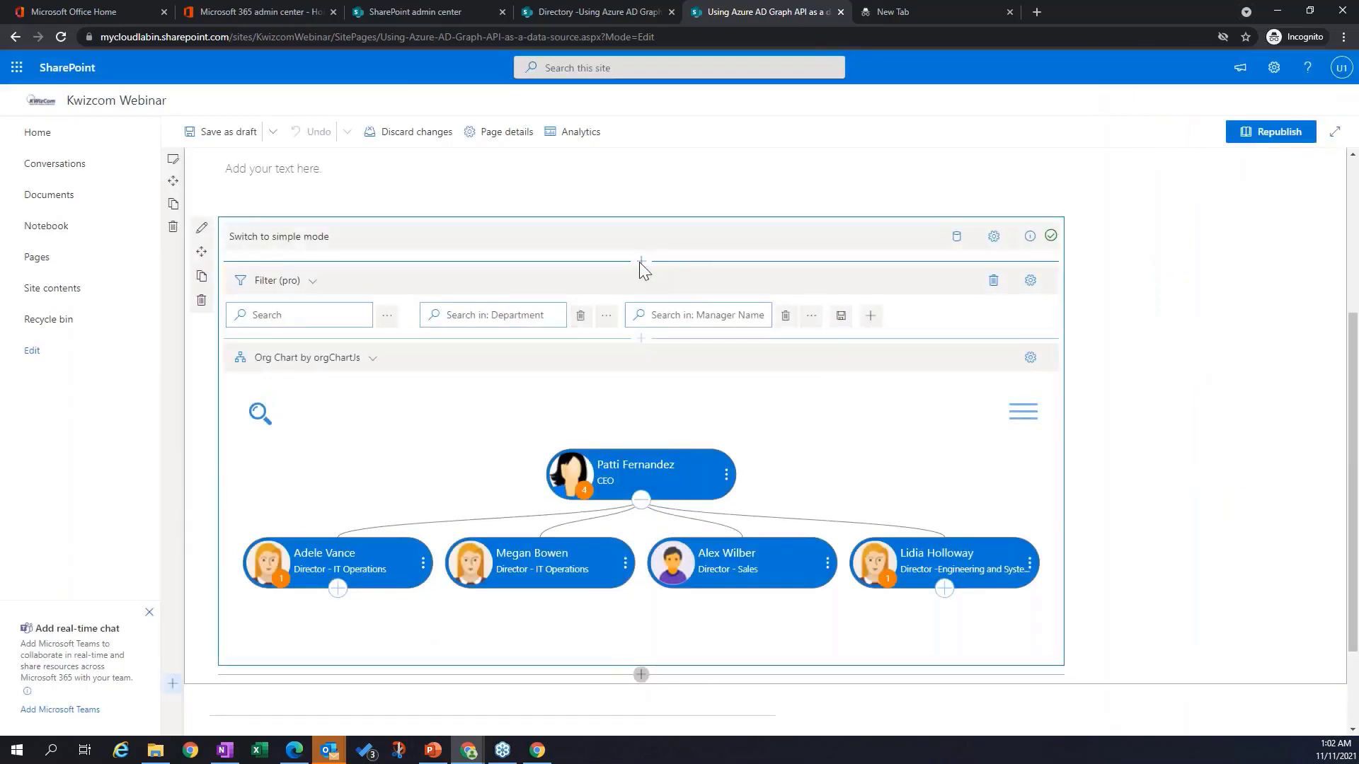
Step: Insert a Tabs control above the filter and remove the Filter (pro) control from the web part
click(640, 261)
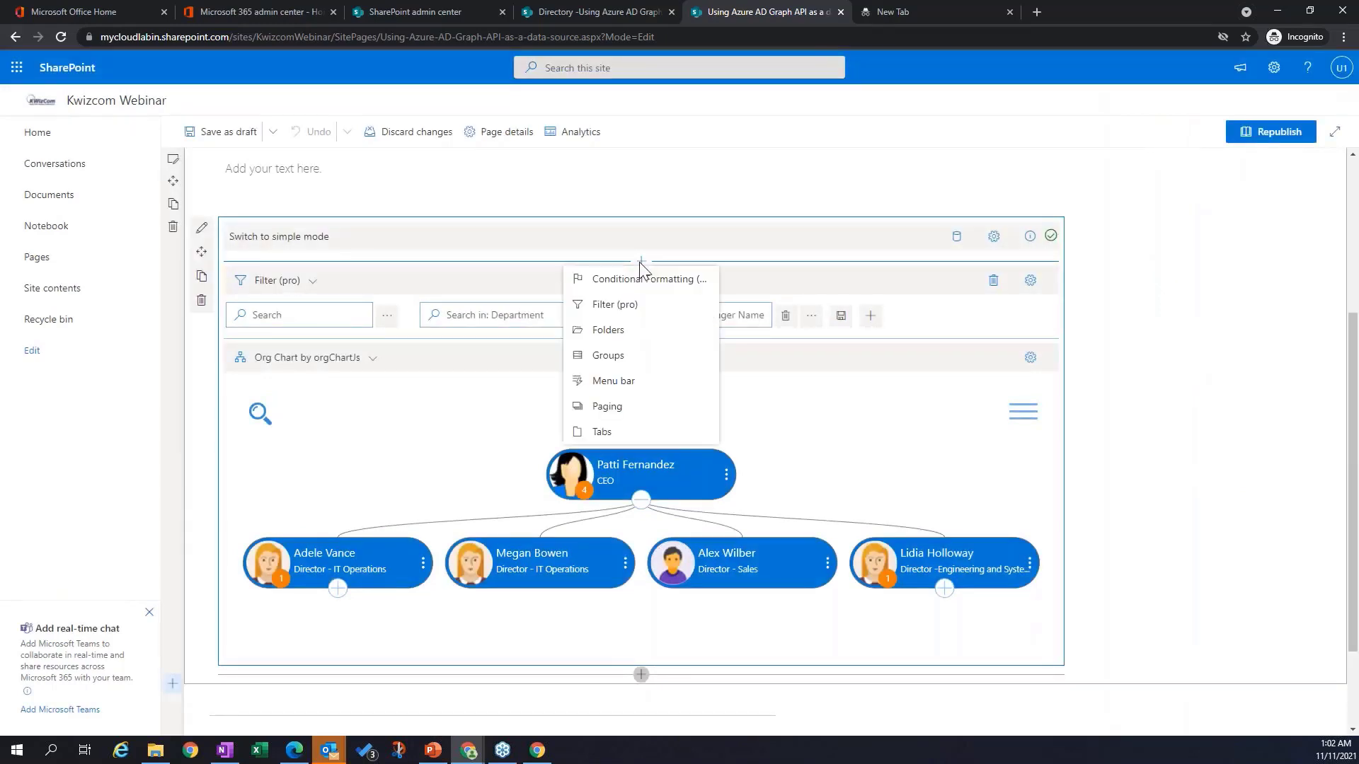
click(611, 433)
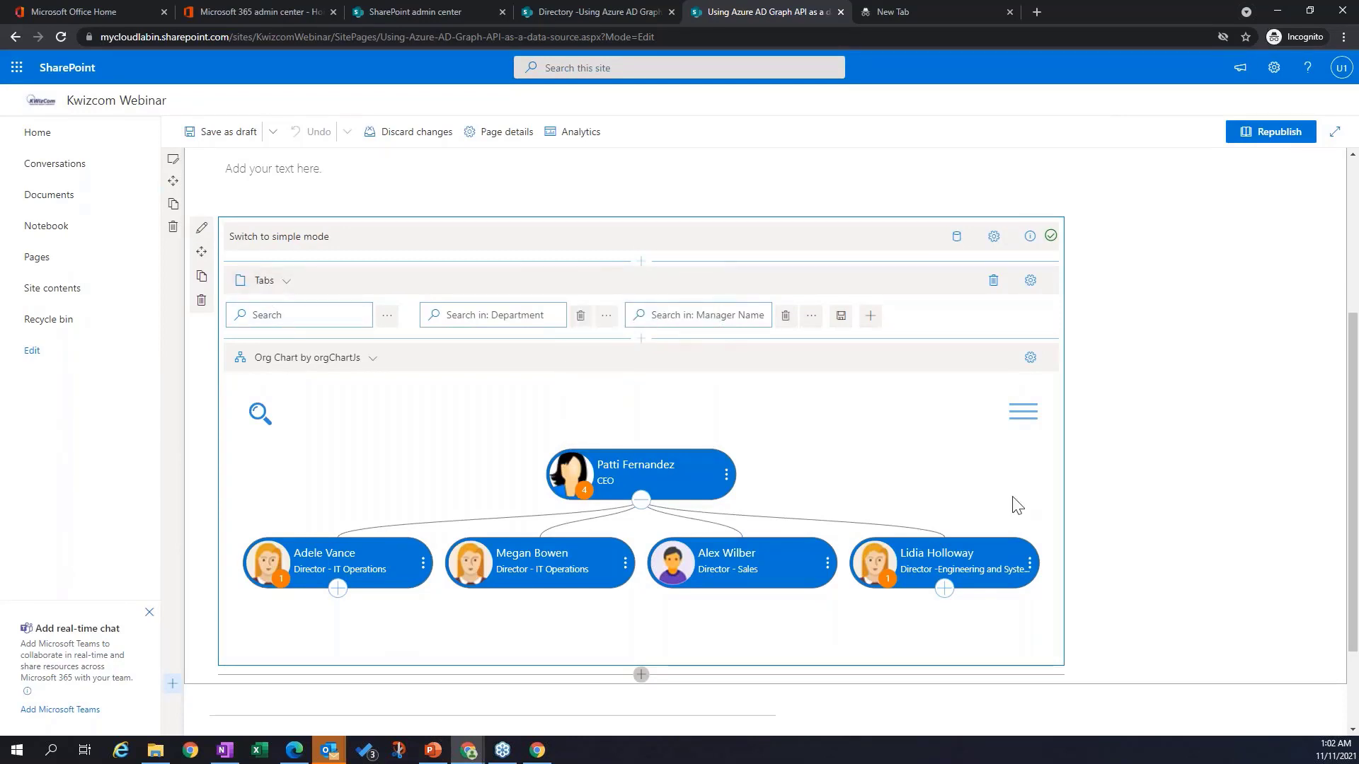
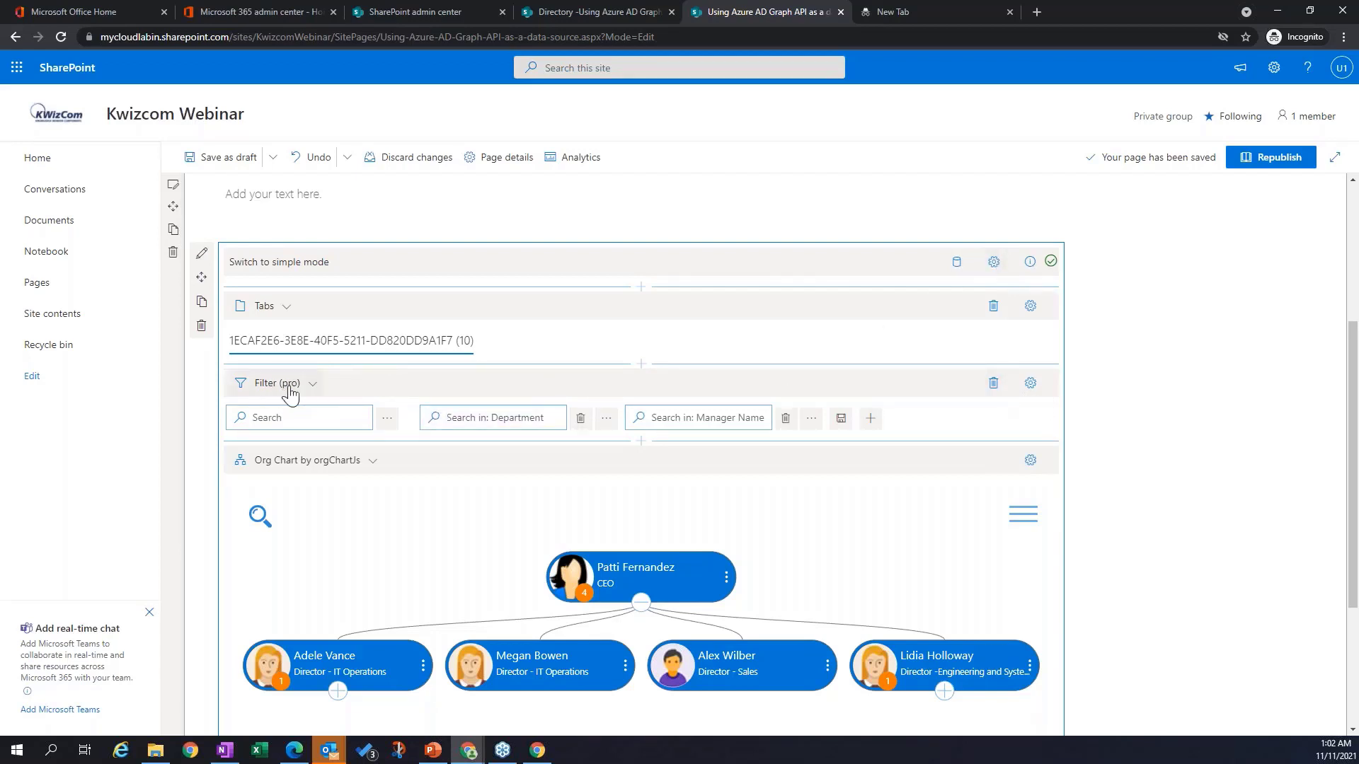
click(993, 386)
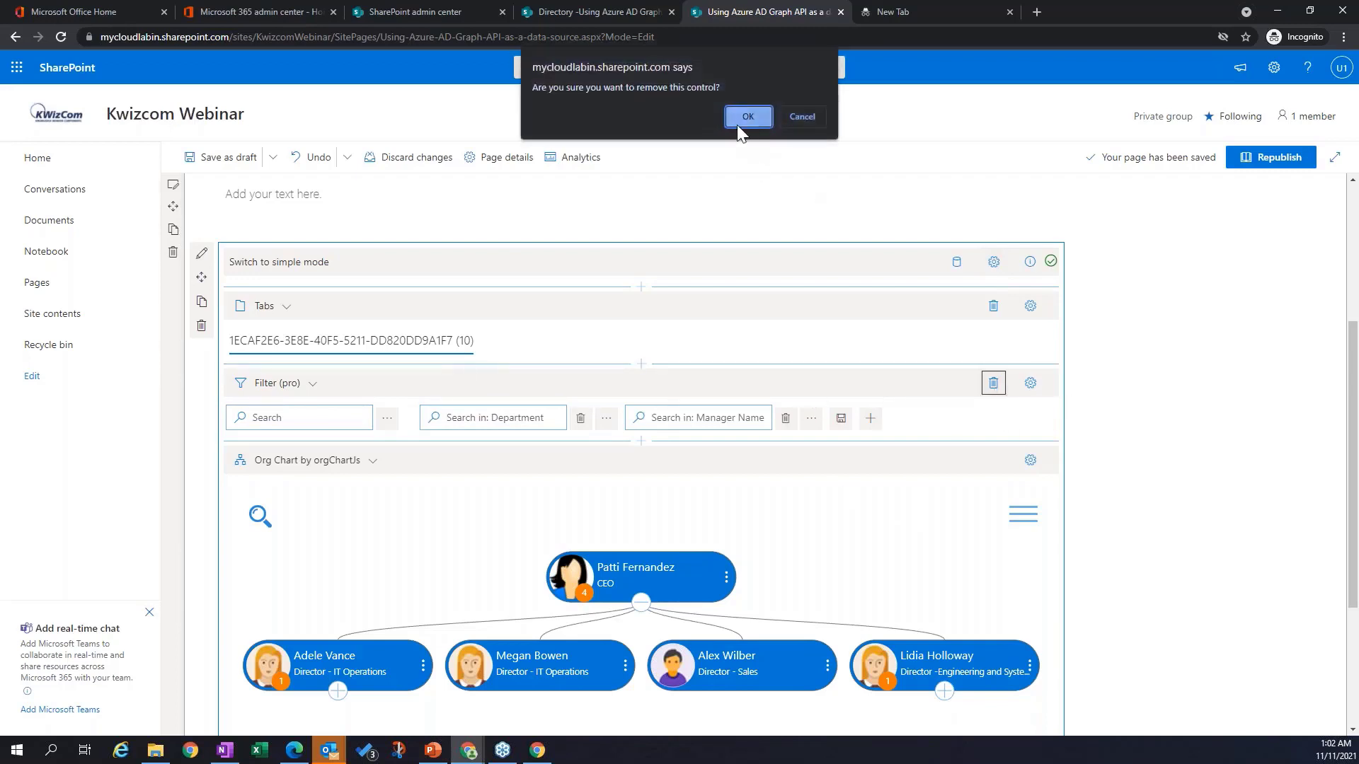
key(Return)
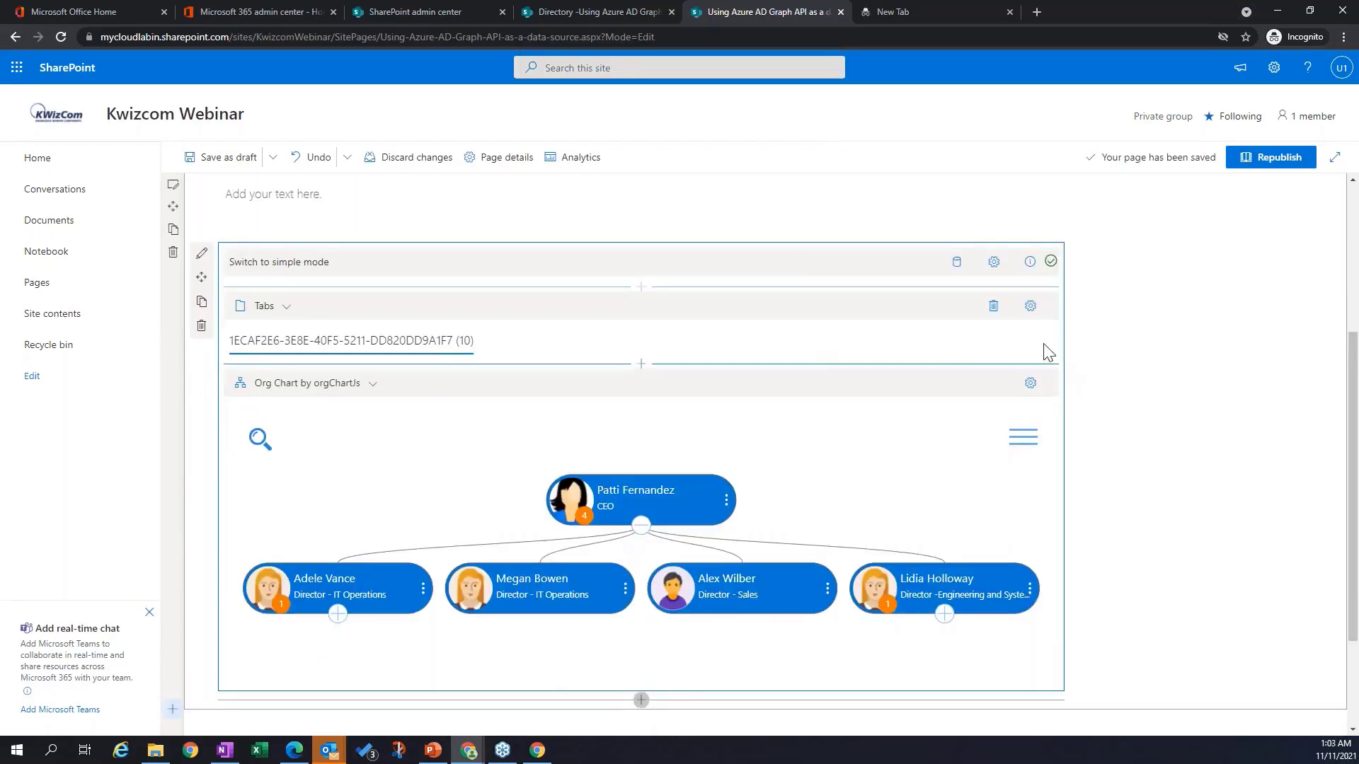
Step: Set the Tabs control to group by Department and republish the page
click(1030, 306)
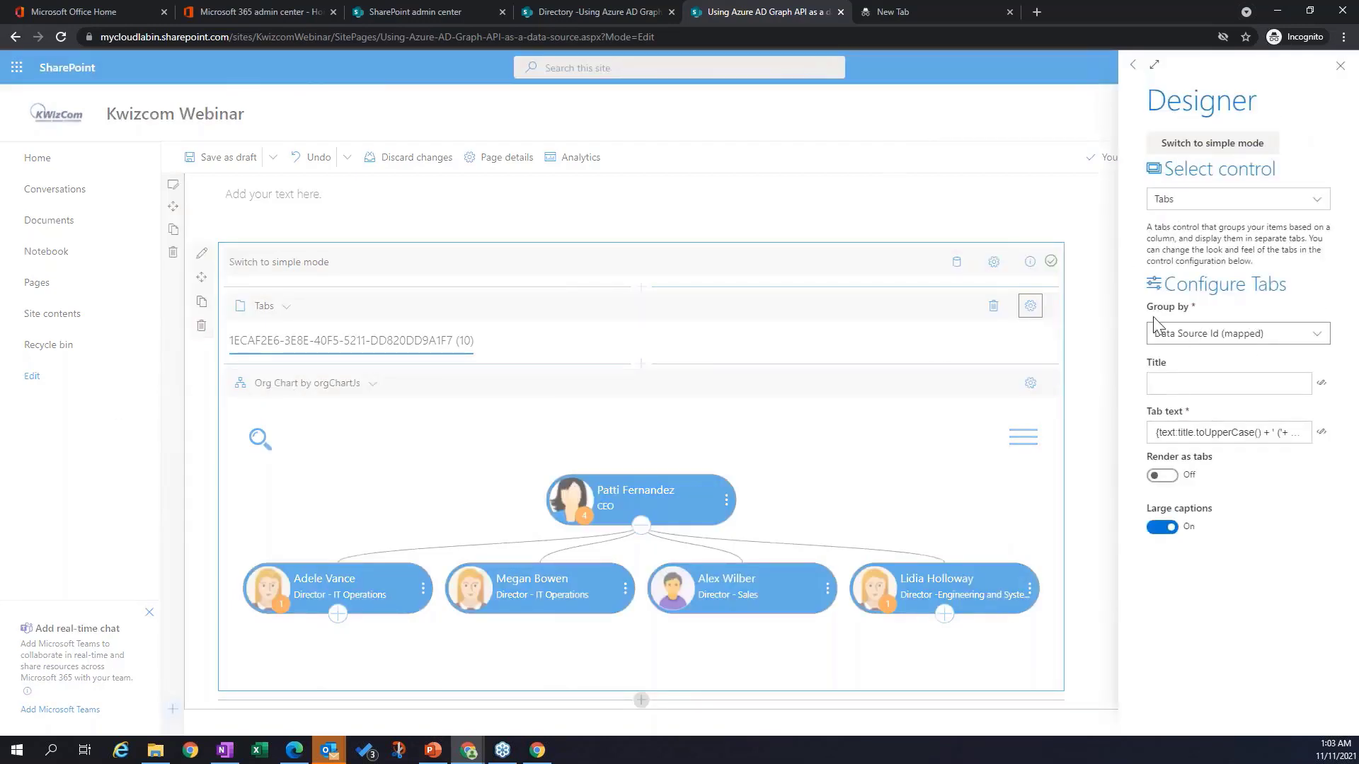
click(1260, 339)
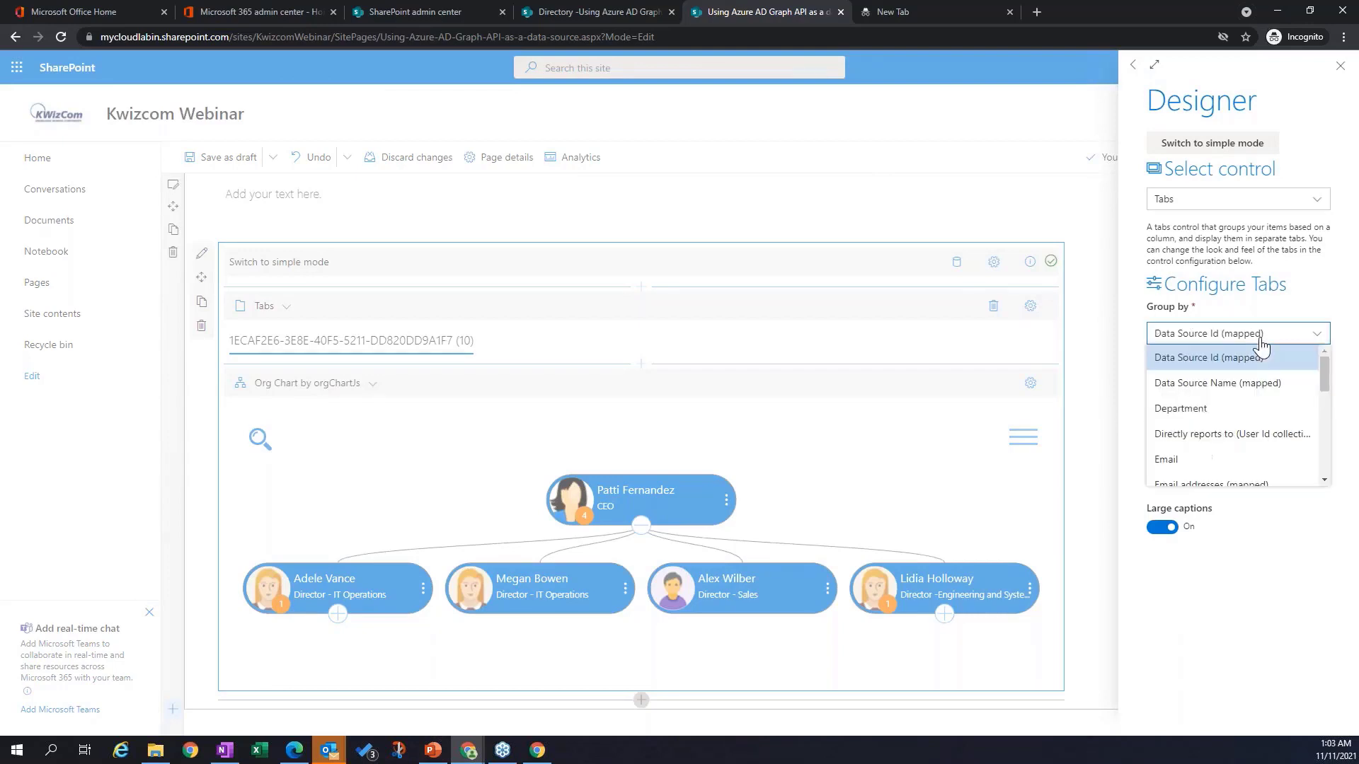
click(1193, 410)
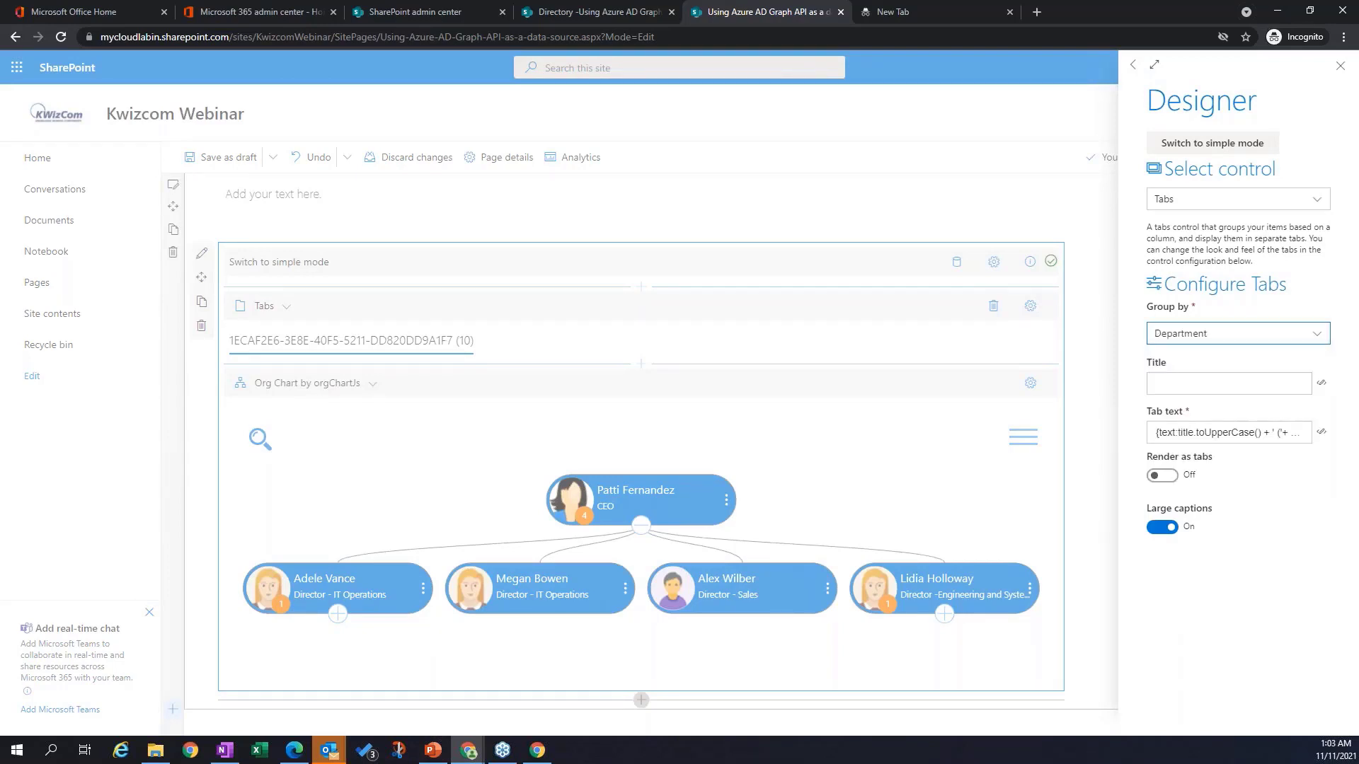
click(1340, 70)
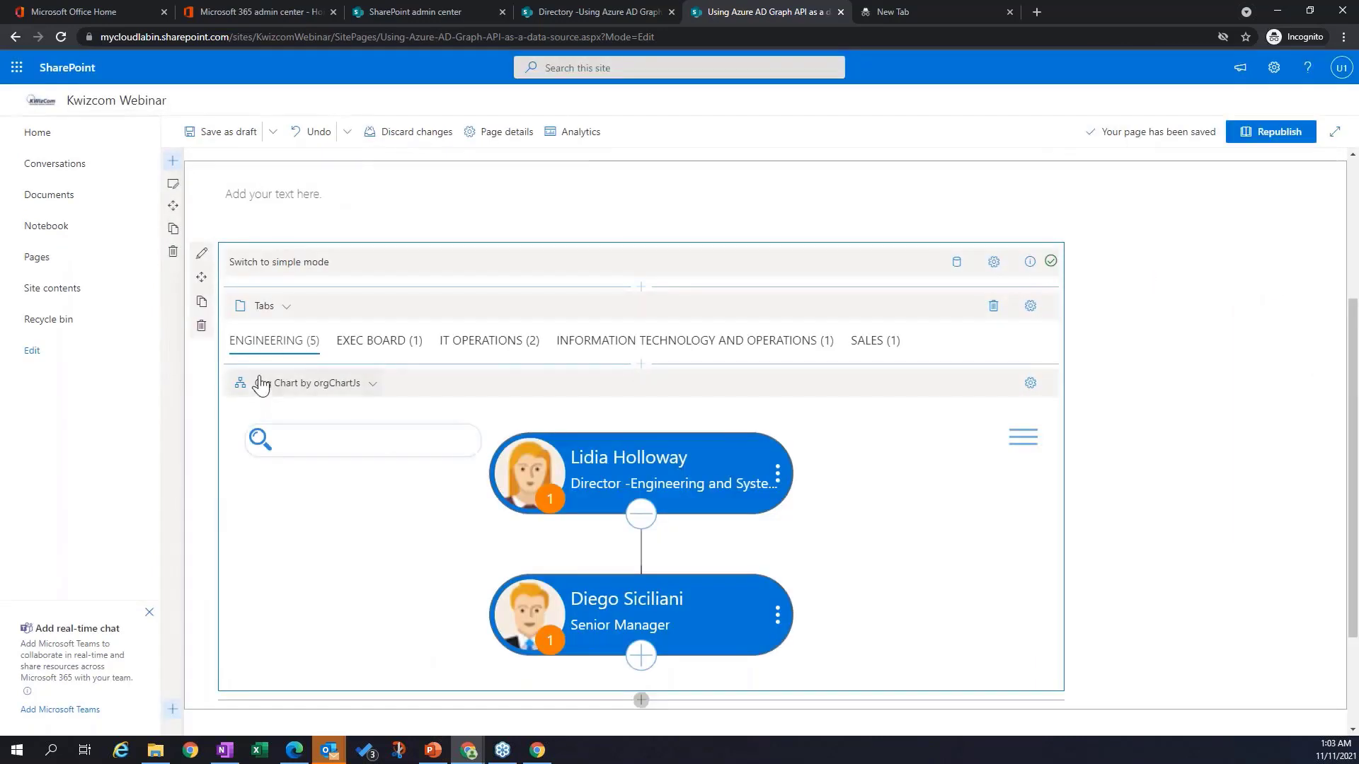
click(1272, 134)
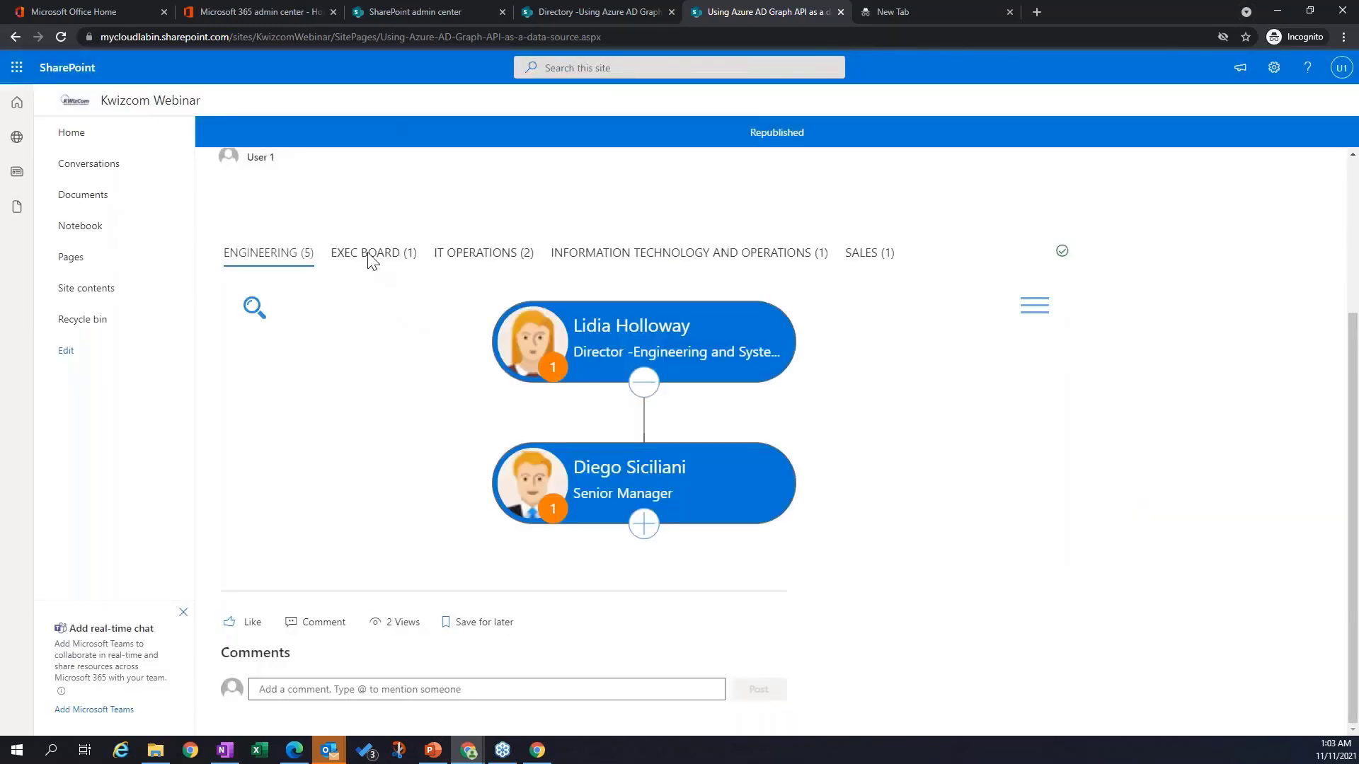
Step: View the org chart for the Exec Board, IT Operations, and Information Technology and Operations departments, and return to Exec Board
click(370, 256)
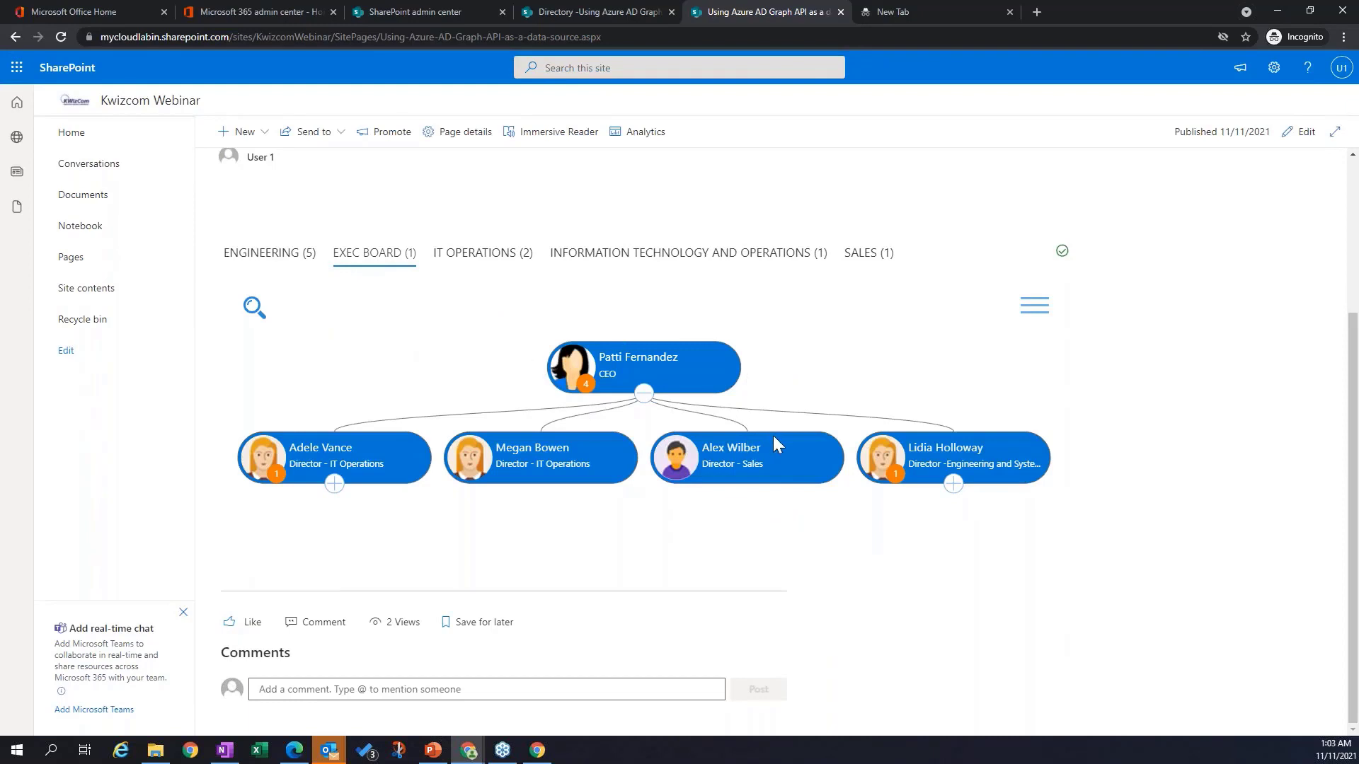
click(495, 255)
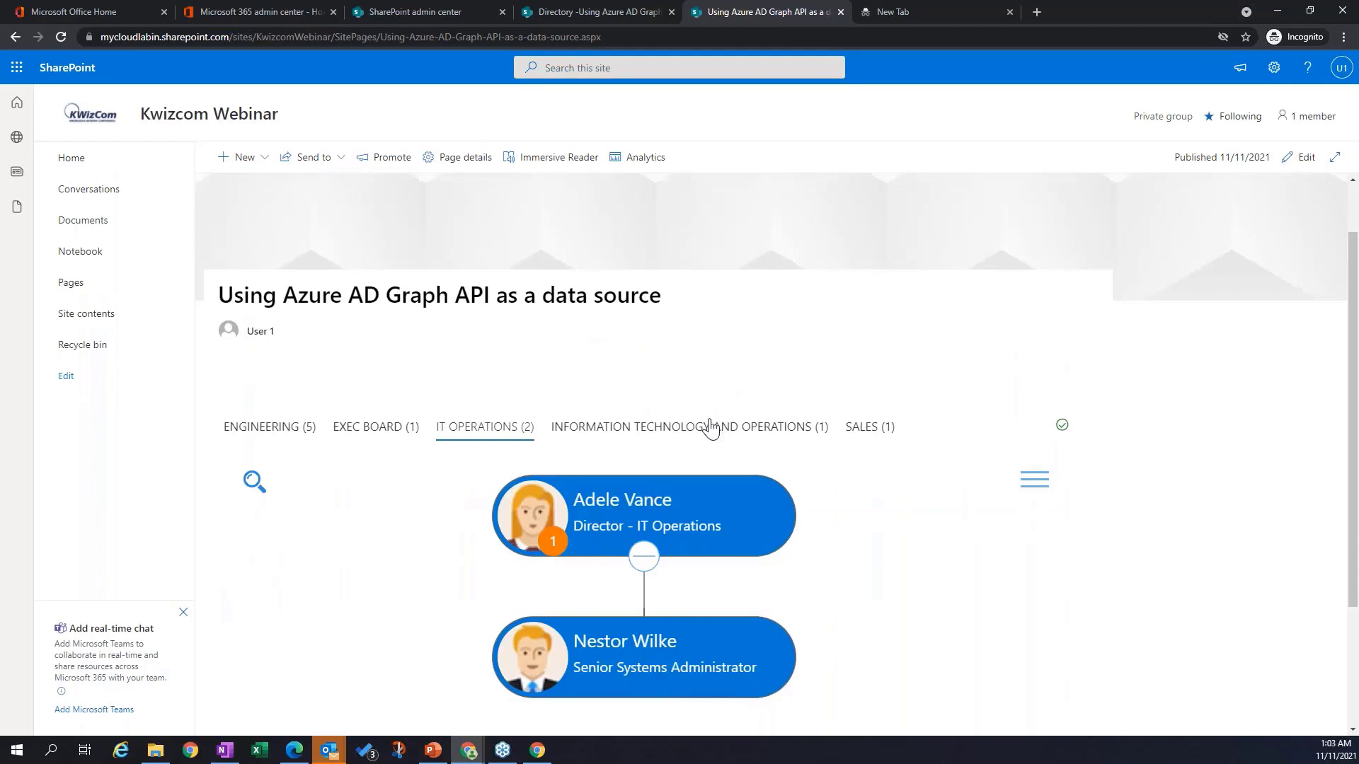
click(686, 497)
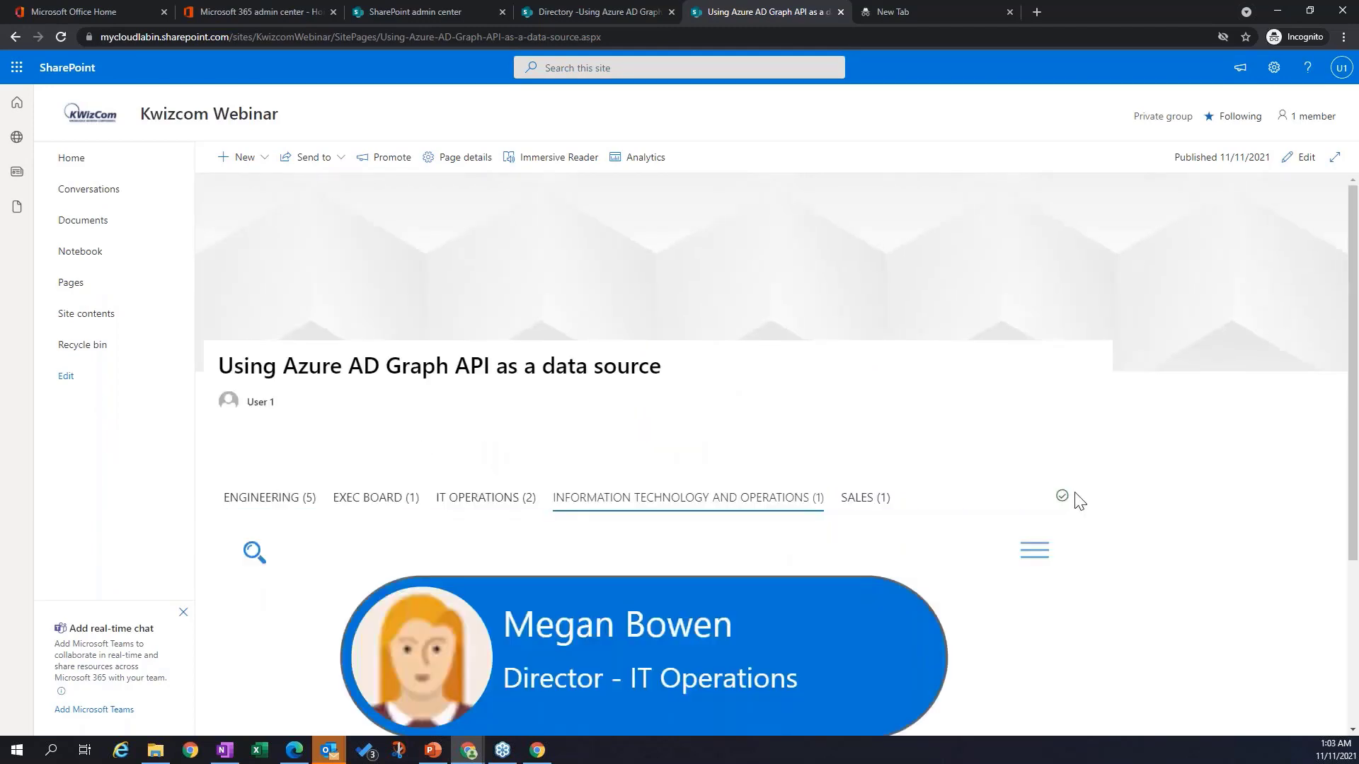
scroll(1068, 500, down, 2)
click(365, 359)
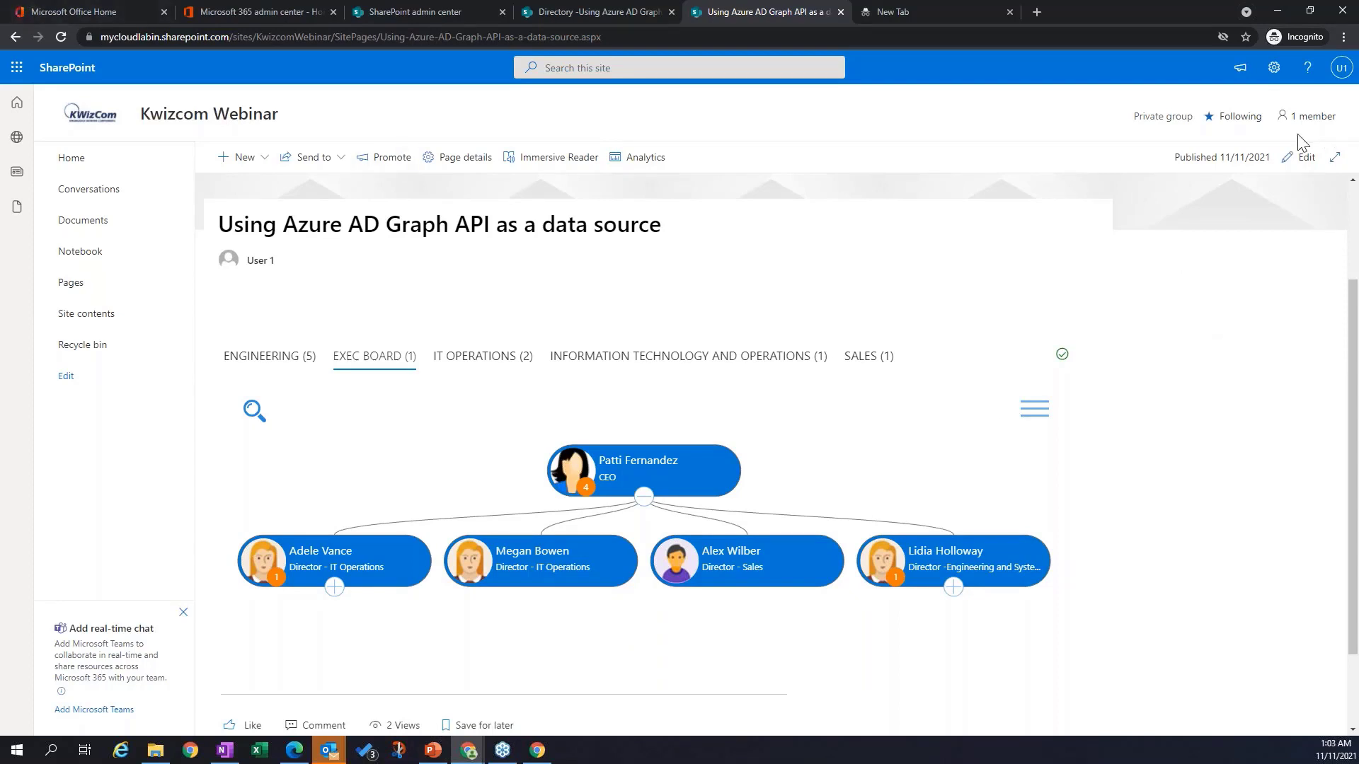
Step: Open the page for editing and bring up the org chart web part's display groups configuration
click(1303, 160)
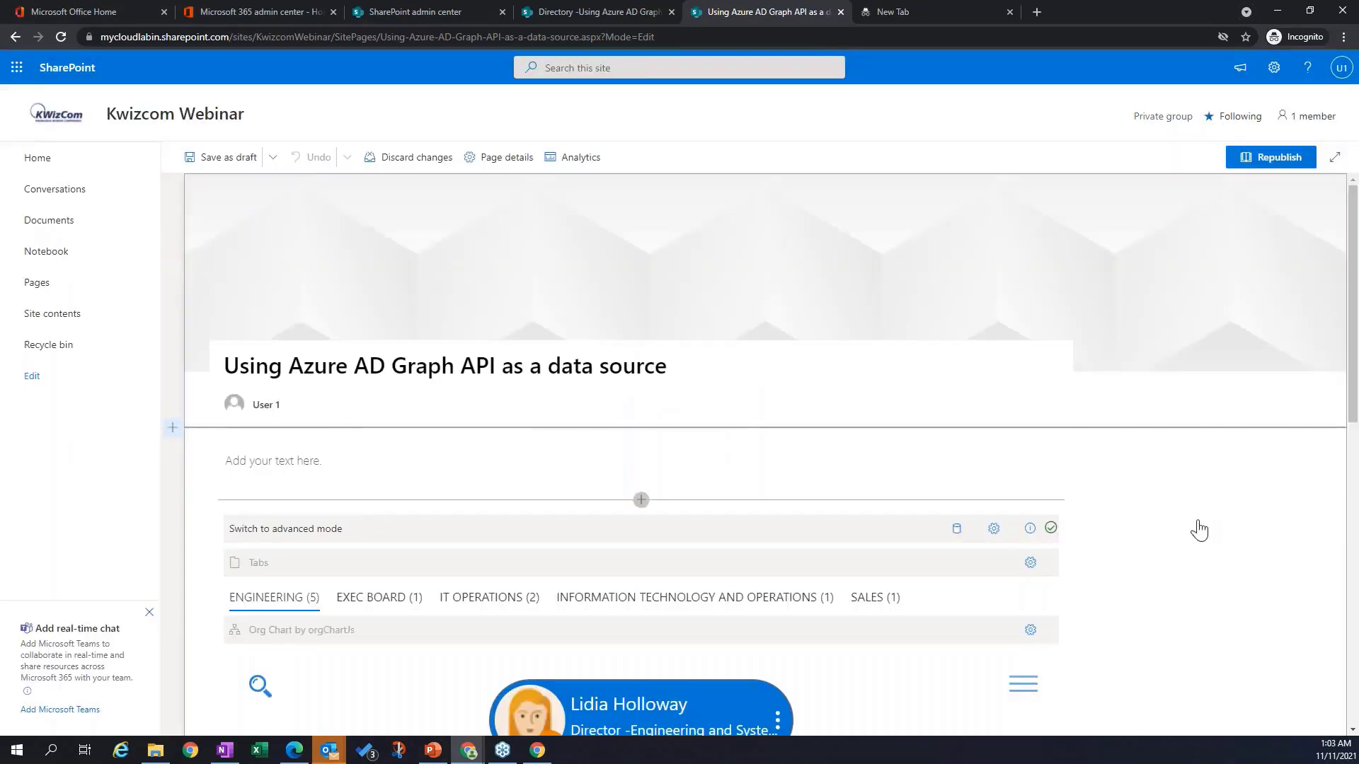
scroll(1199, 529, down, 3)
click(1054, 423)
scroll(1140, 418, up, 1)
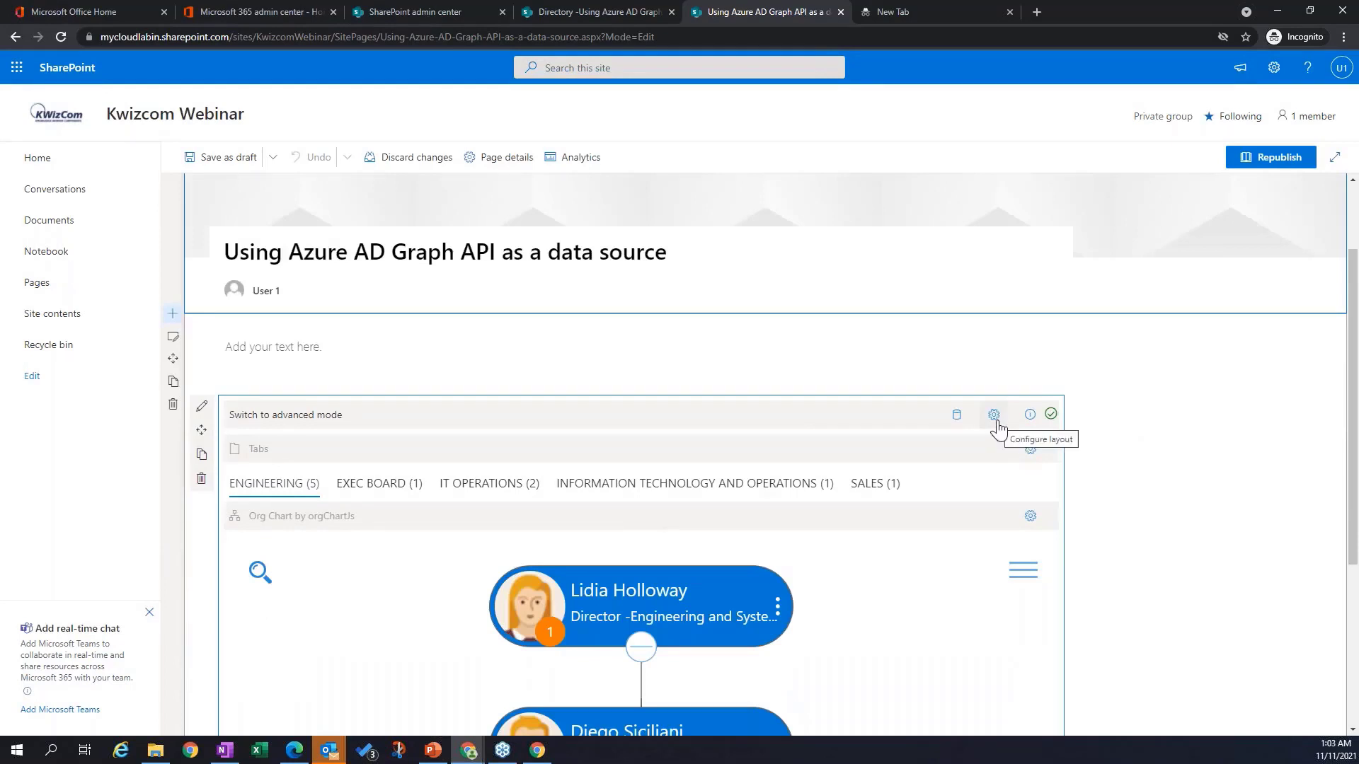
click(994, 416)
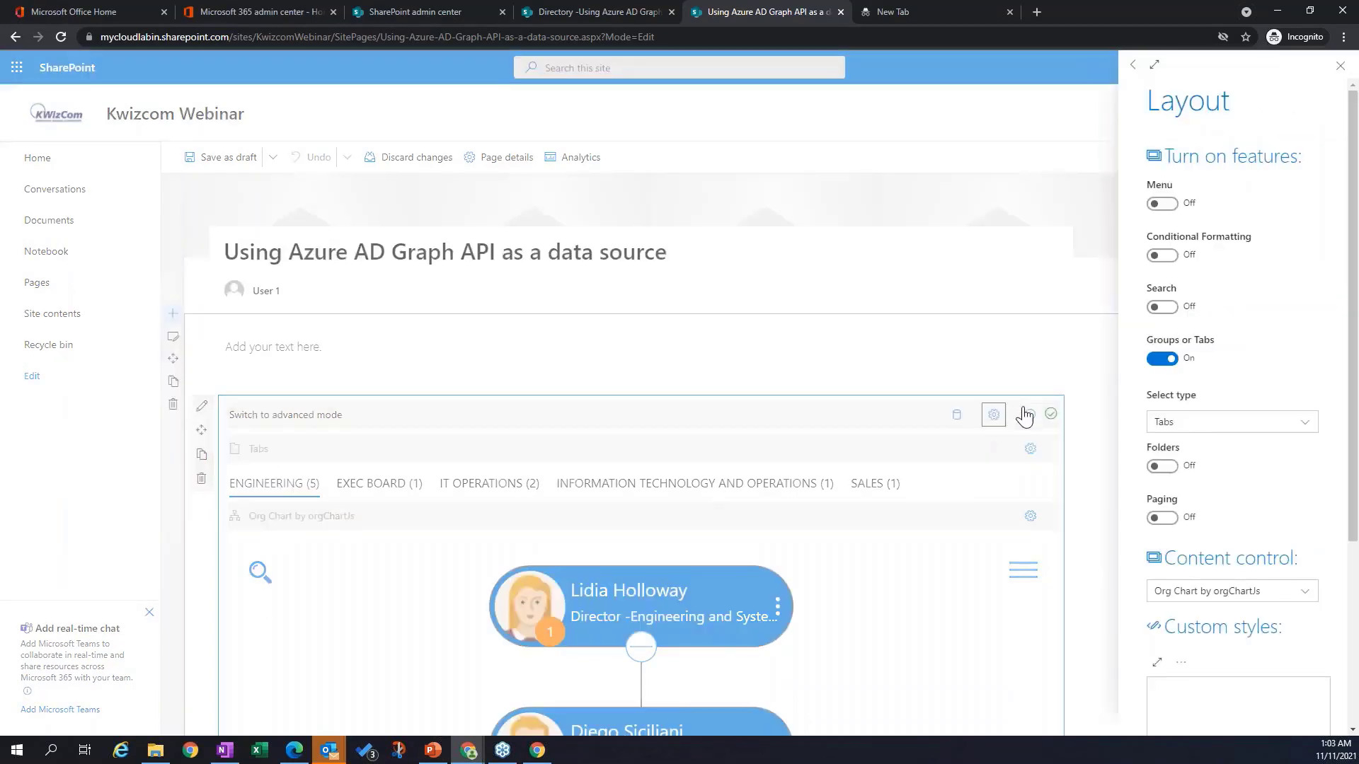
click(1339, 66)
click(956, 417)
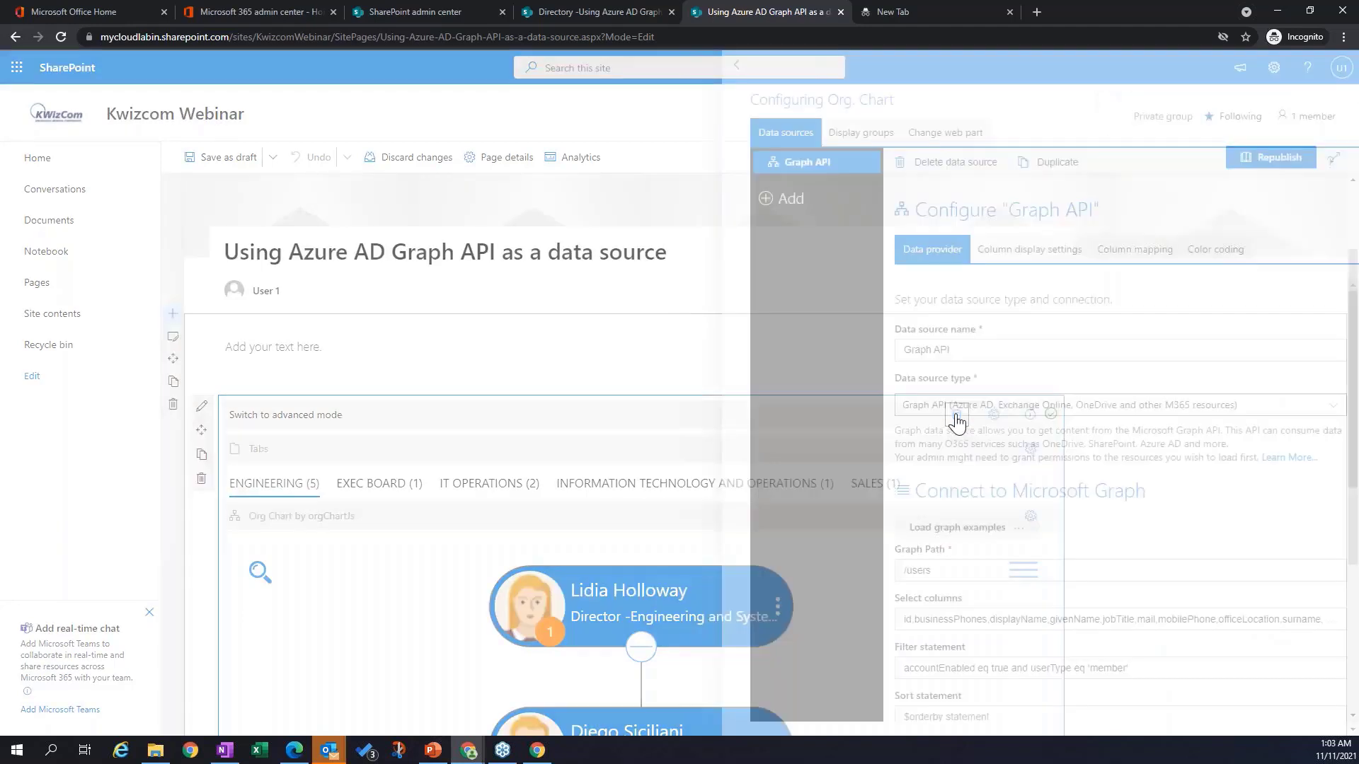
click(828, 141)
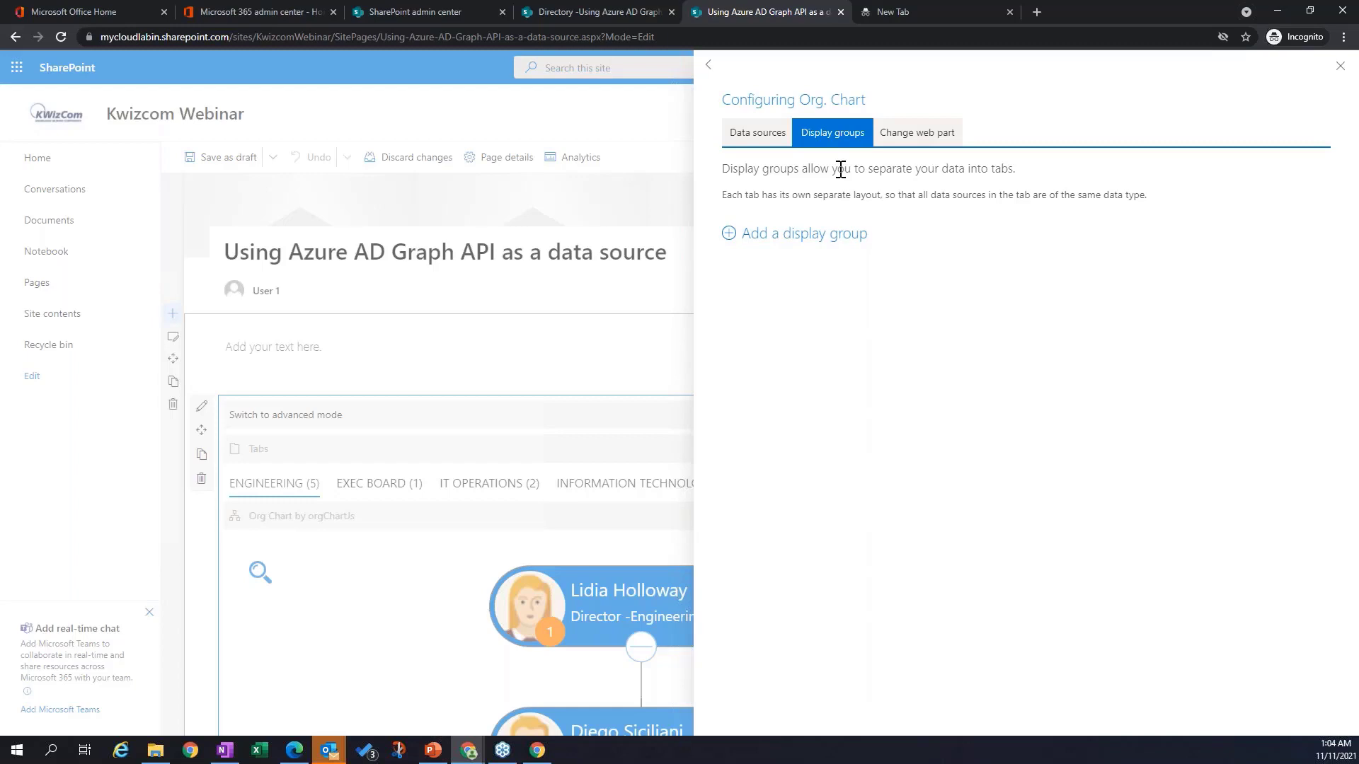
Step: Add a display group named "Org Chart" that uses the Graph API data source, keeping Everyone as its target audience
click(730, 241)
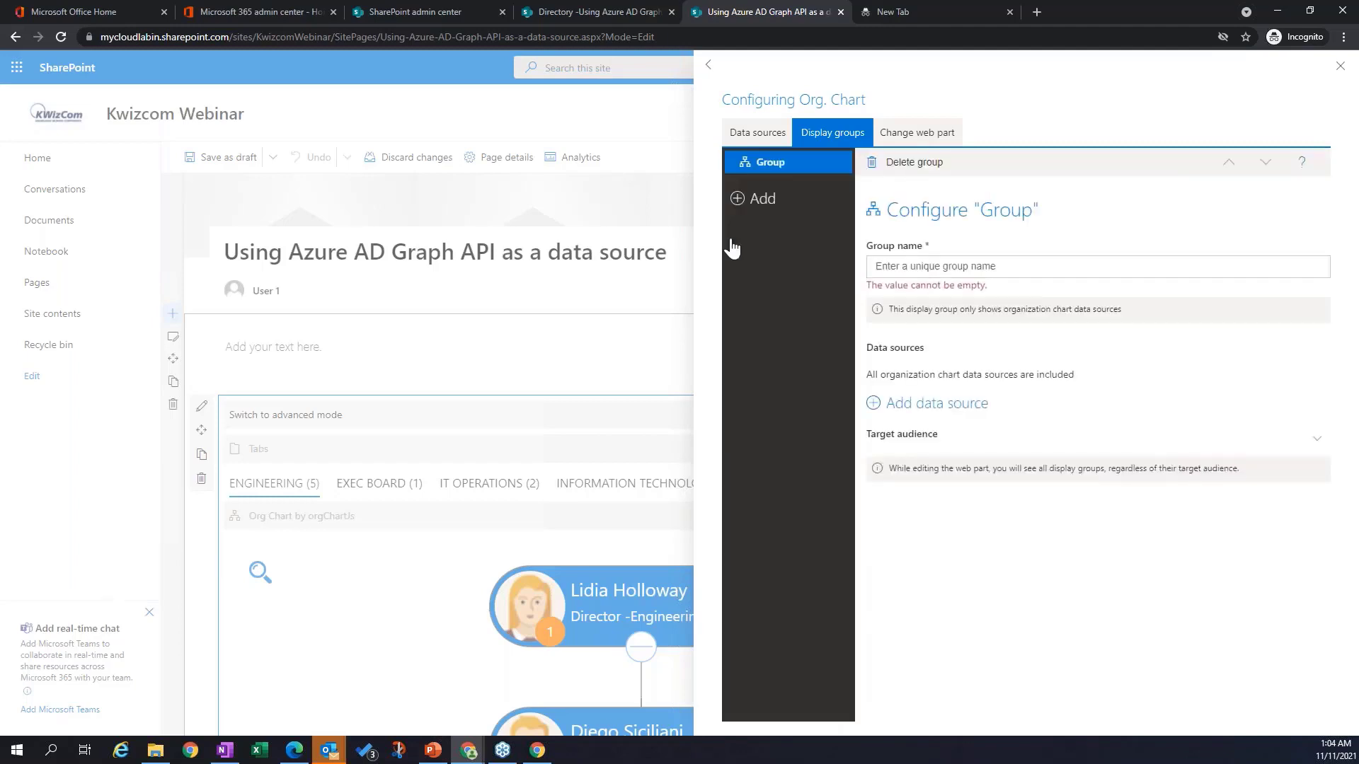
click(934, 272)
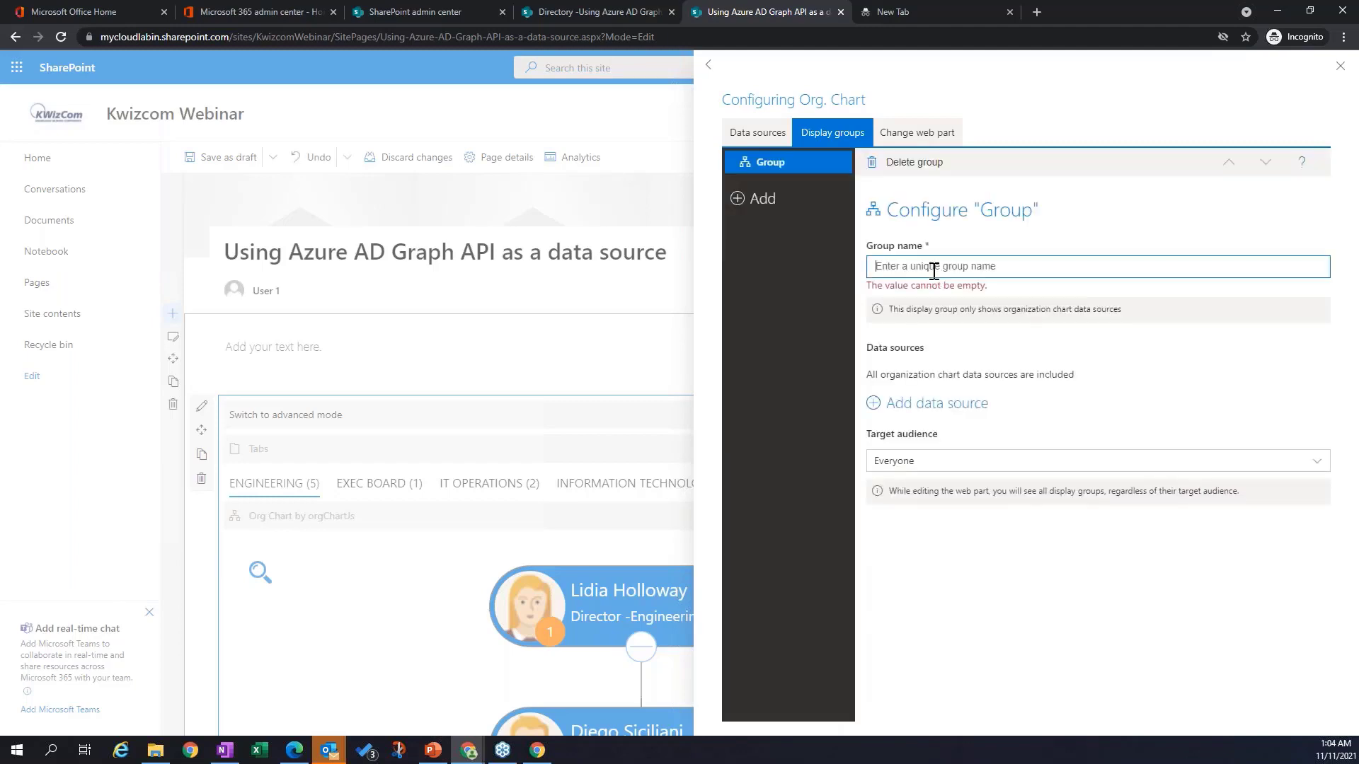
text(O)
click(928, 406)
click(881, 392)
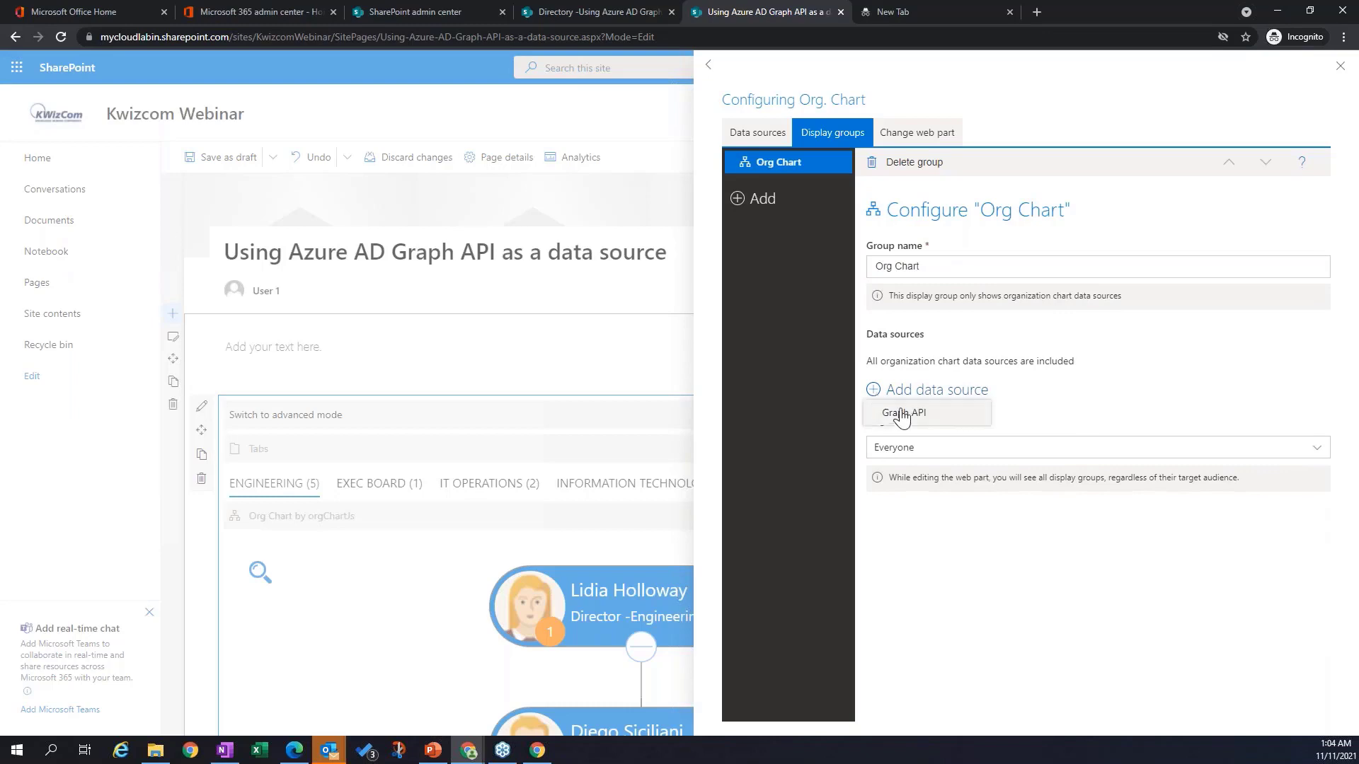
click(899, 414)
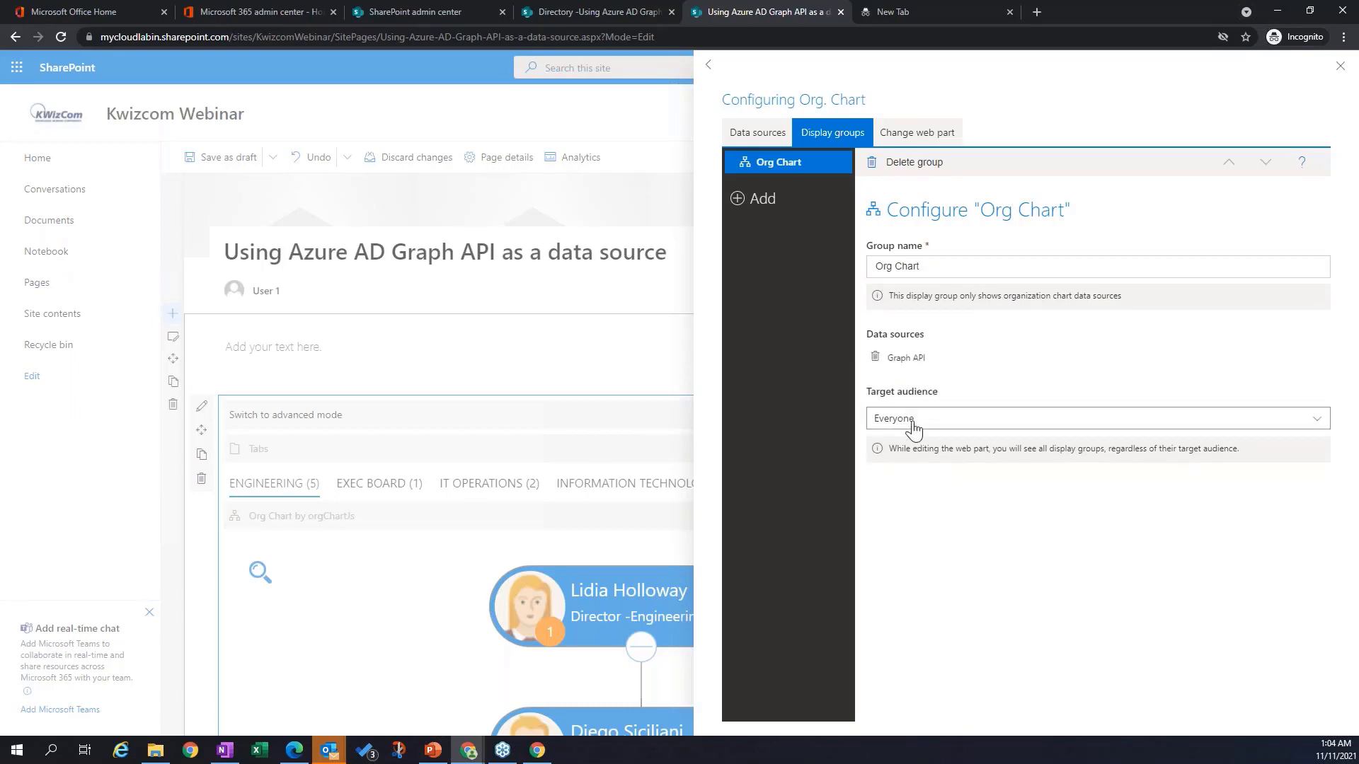
click(913, 422)
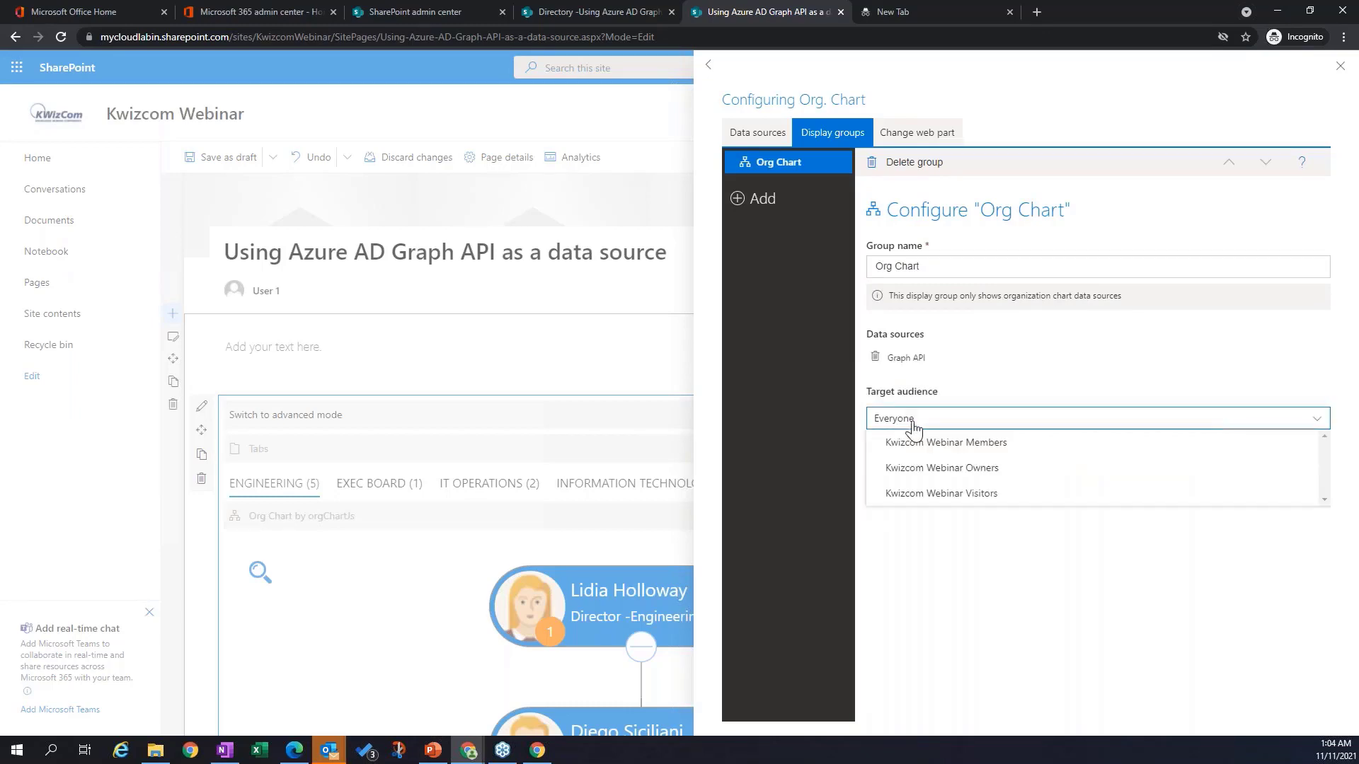
click(972, 391)
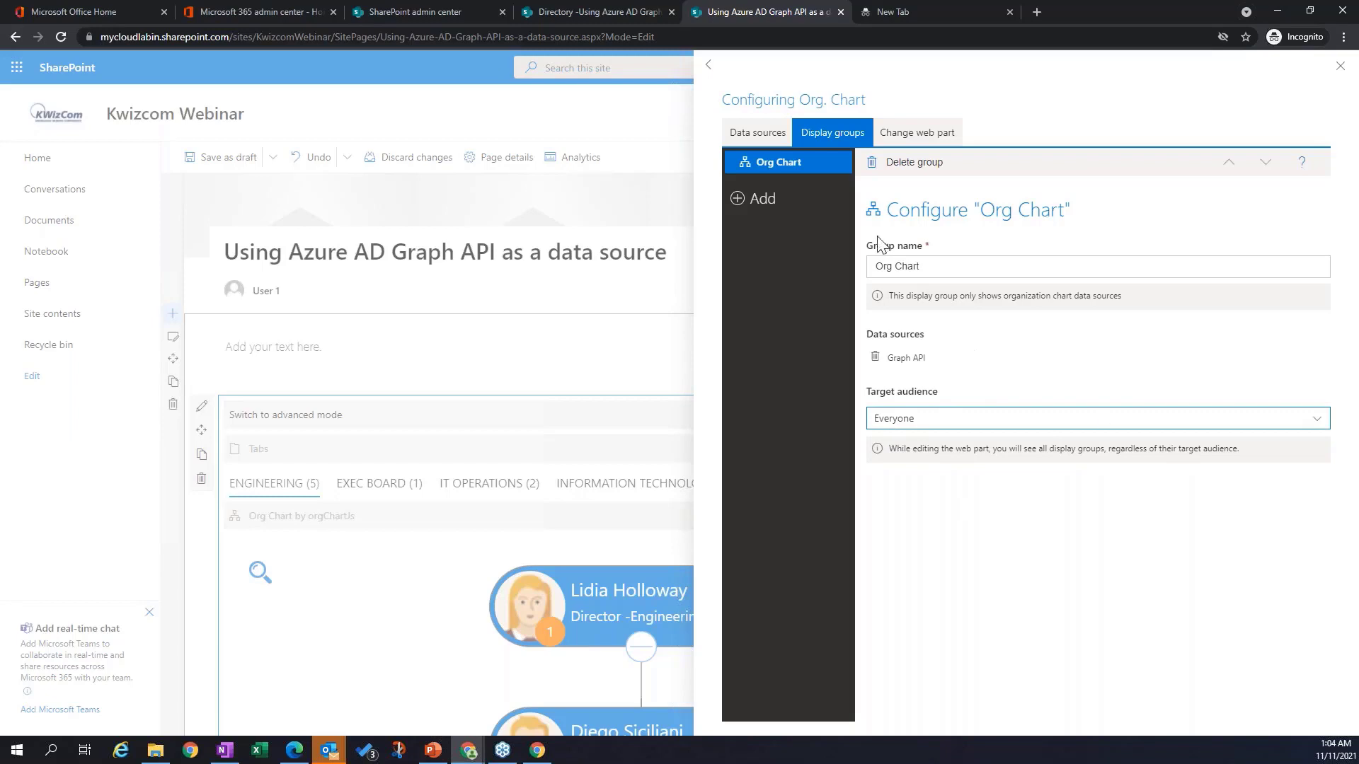
Step: Add a second display group named "Directory" that uses the Graph API data source
click(746, 200)
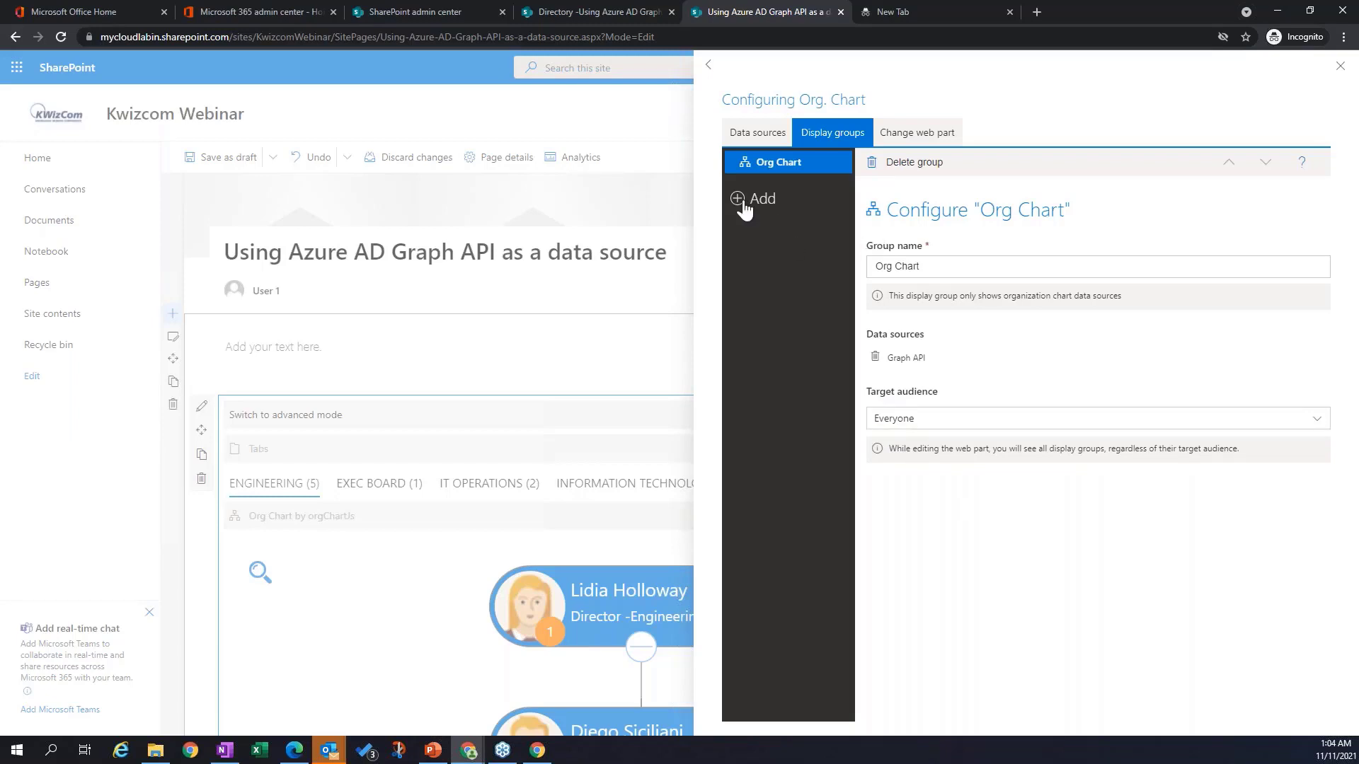
click(942, 264)
text(Directory)
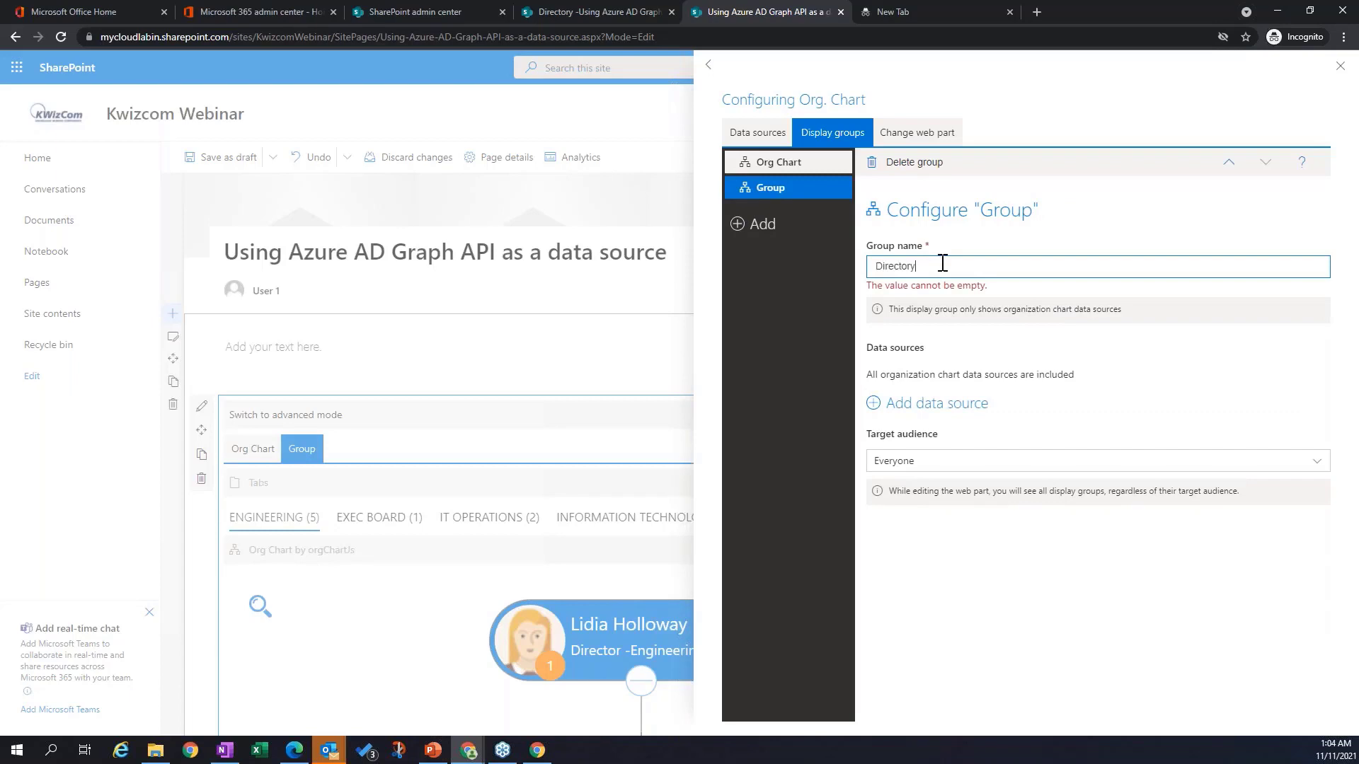
click(933, 406)
click(889, 394)
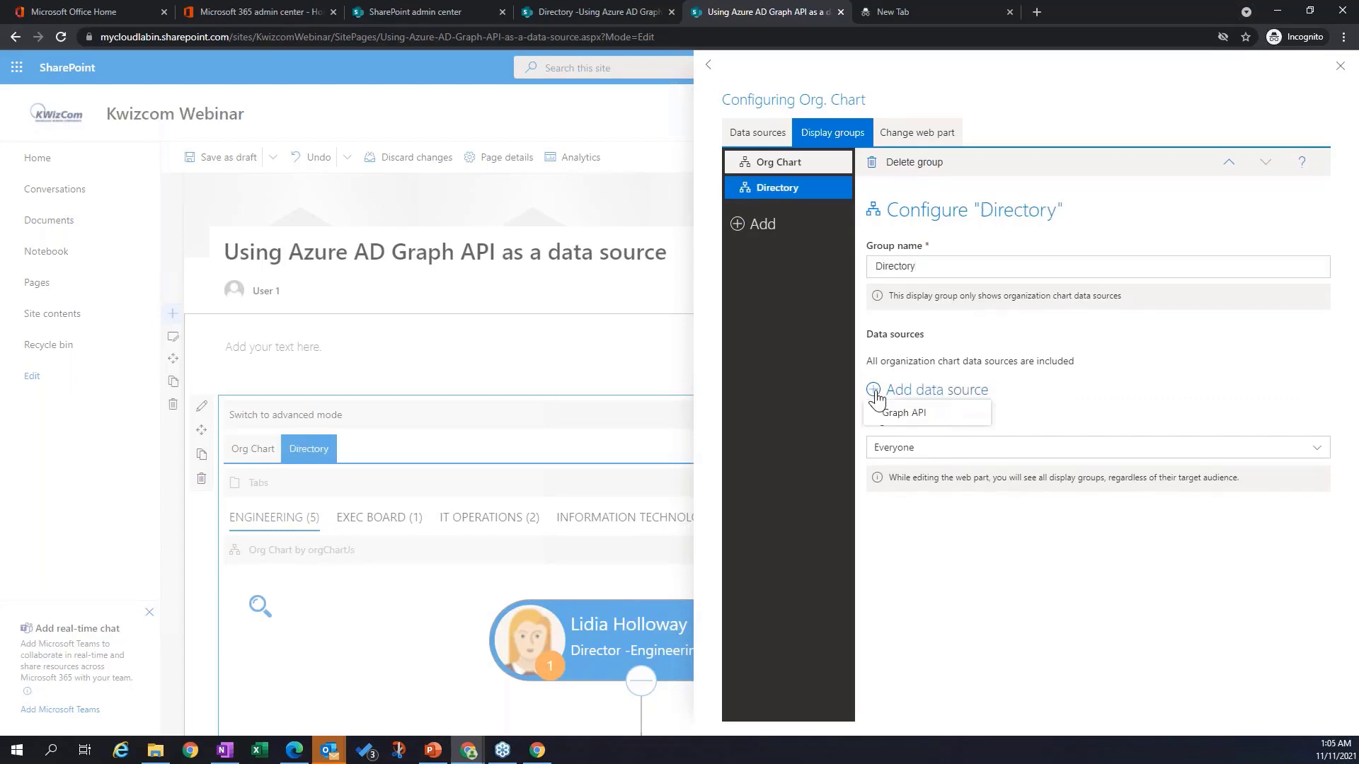
click(904, 421)
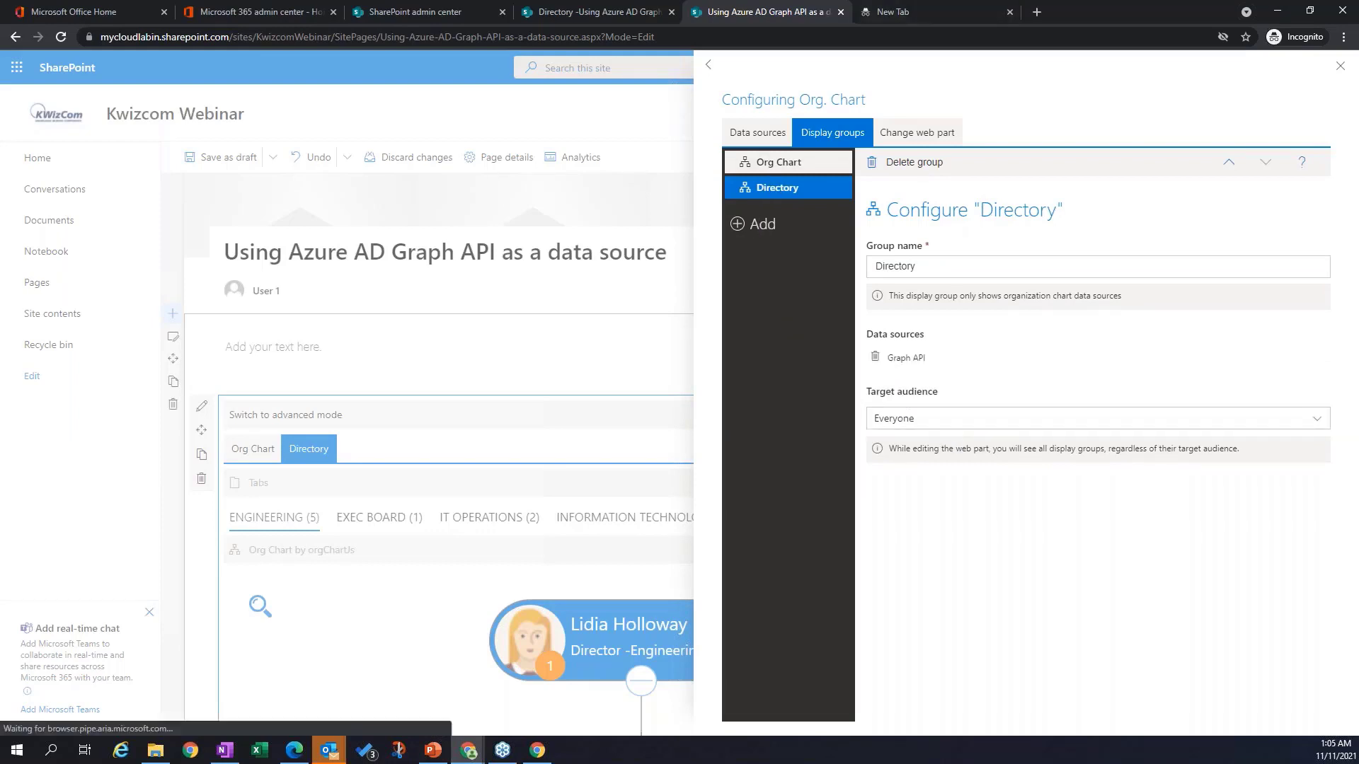
Step: Republish the page and view the Exec Board department in the Directory display group
click(1339, 66)
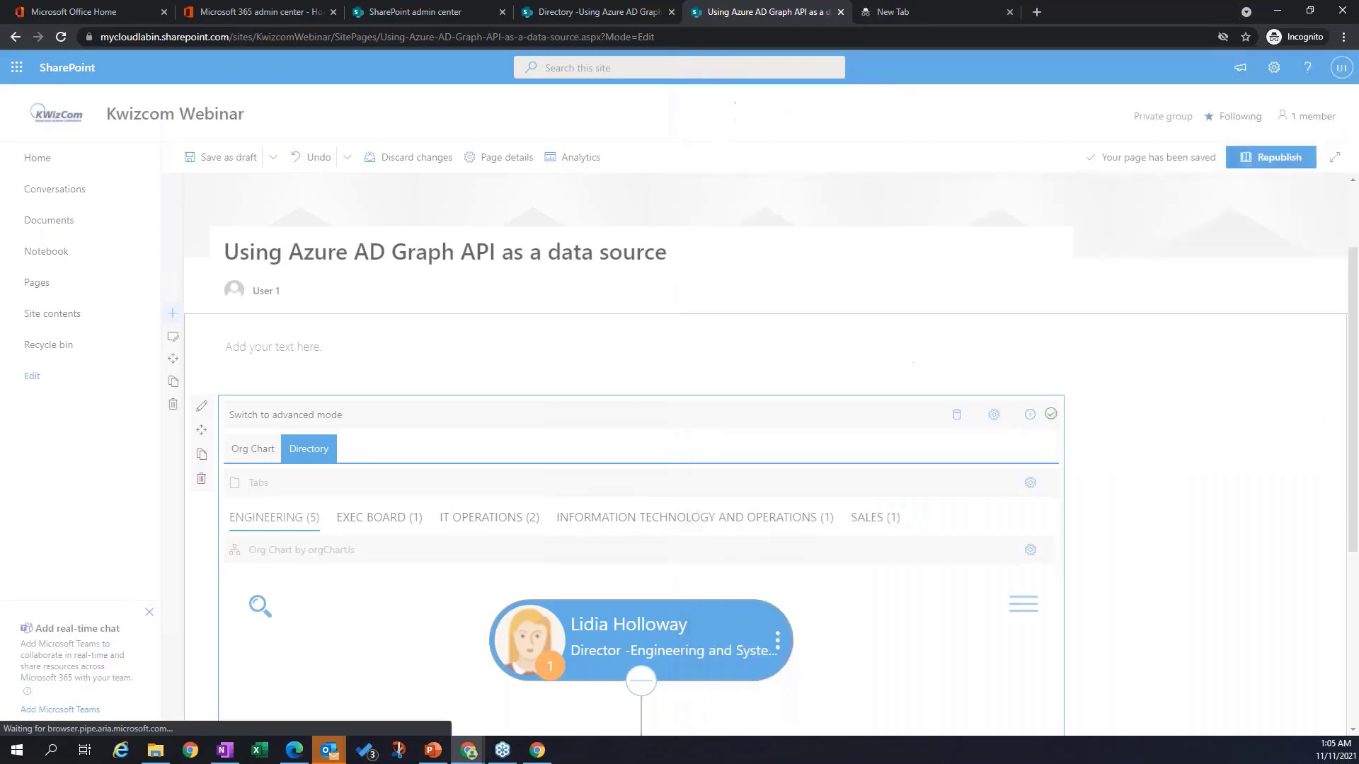
click(1270, 158)
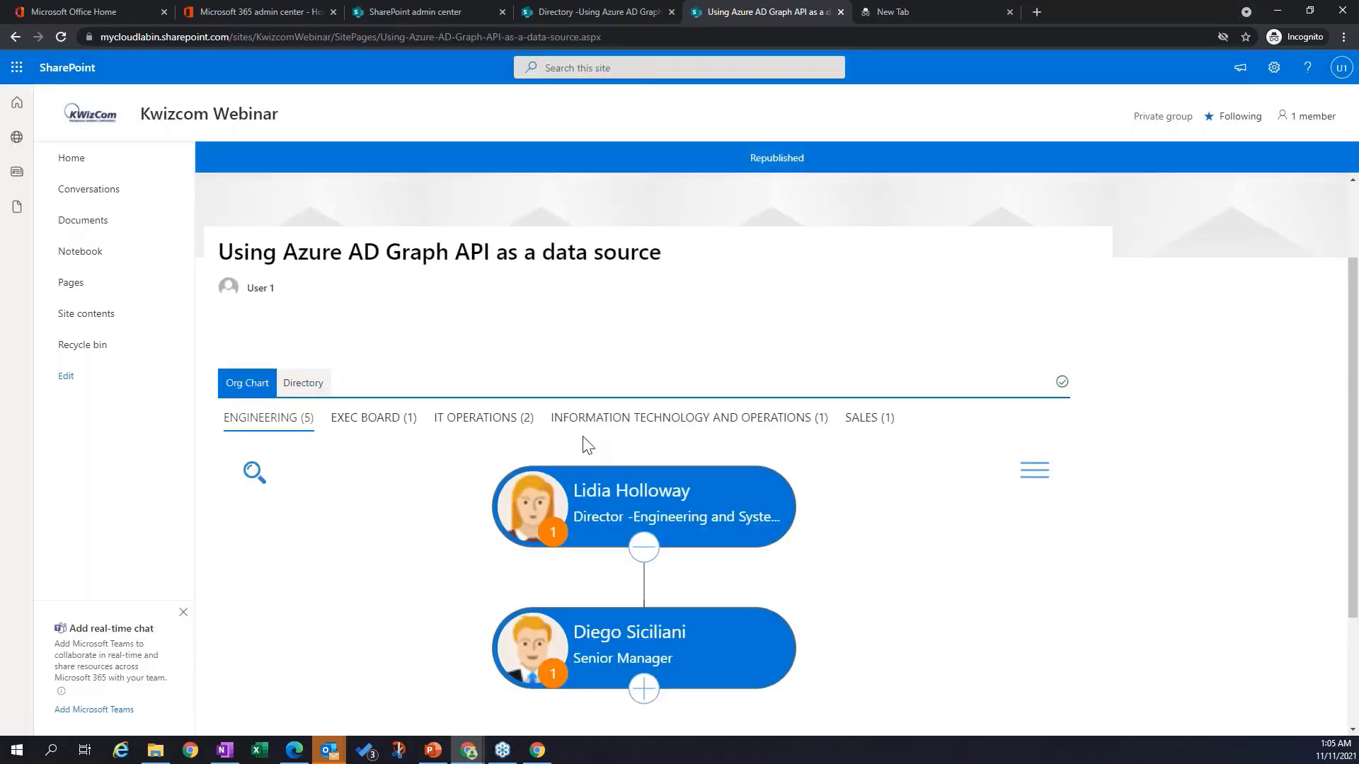
click(379, 396)
click(302, 360)
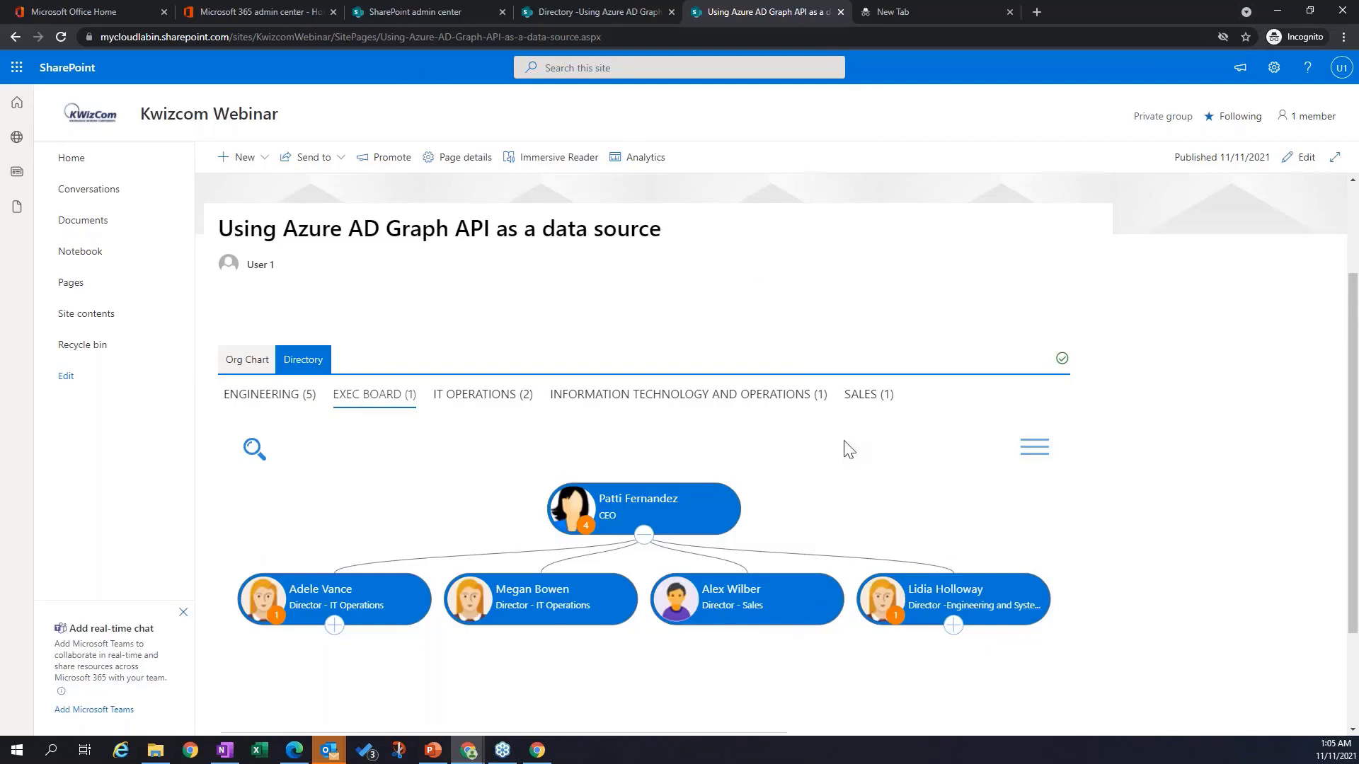
scroll(1219, 486, down, 2)
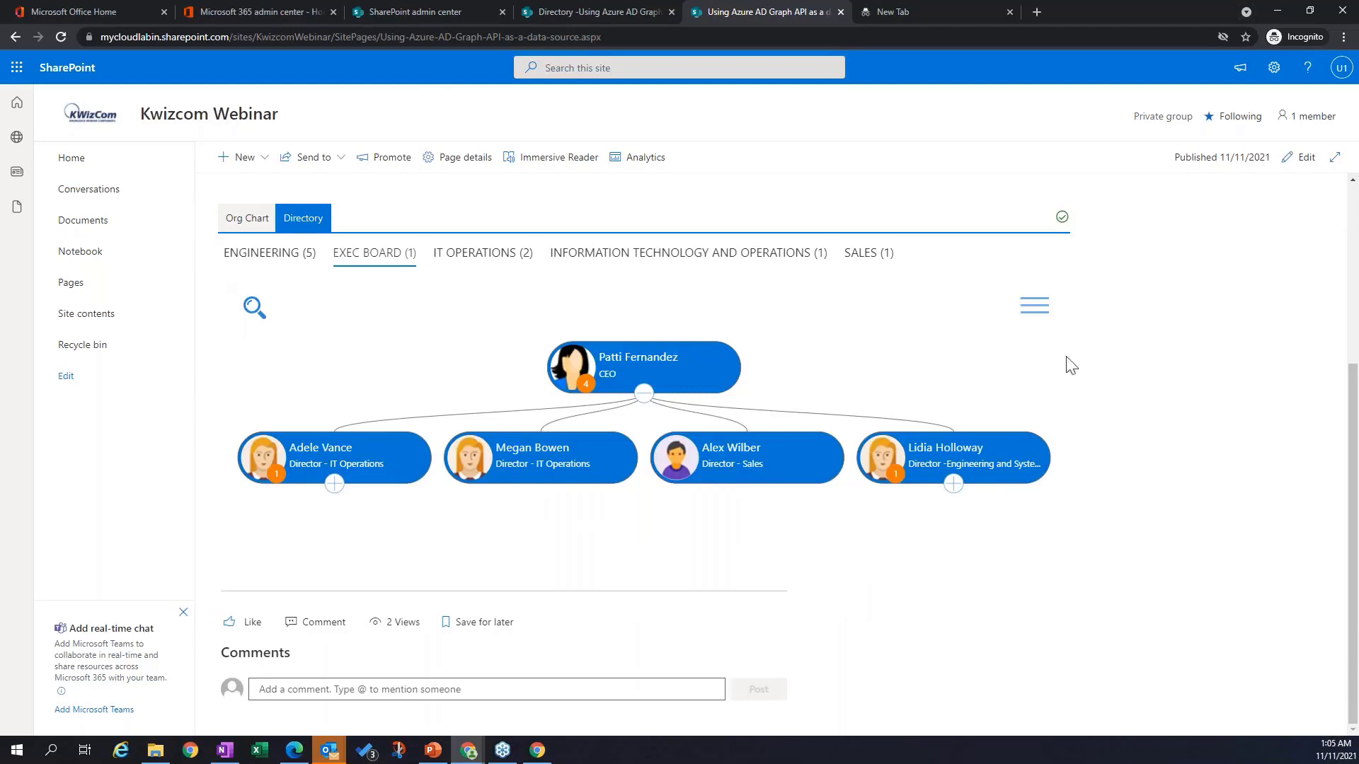
scroll(1124, 525, up, 2)
Step: Reopen the page for editing and, in the designer's advanced mode, replace the Directory group's org chart with the Table control
click(1307, 157)
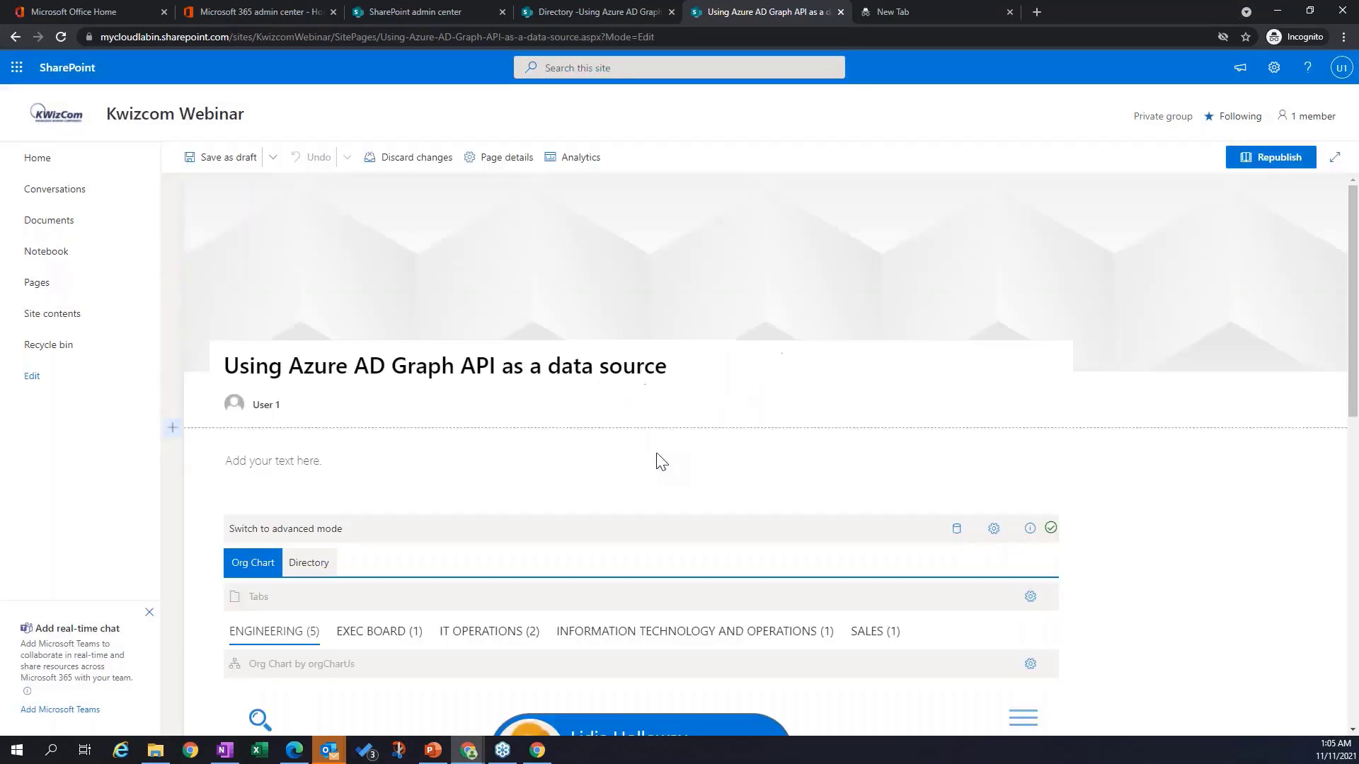
click(309, 563)
scroll(1167, 552, down, 2)
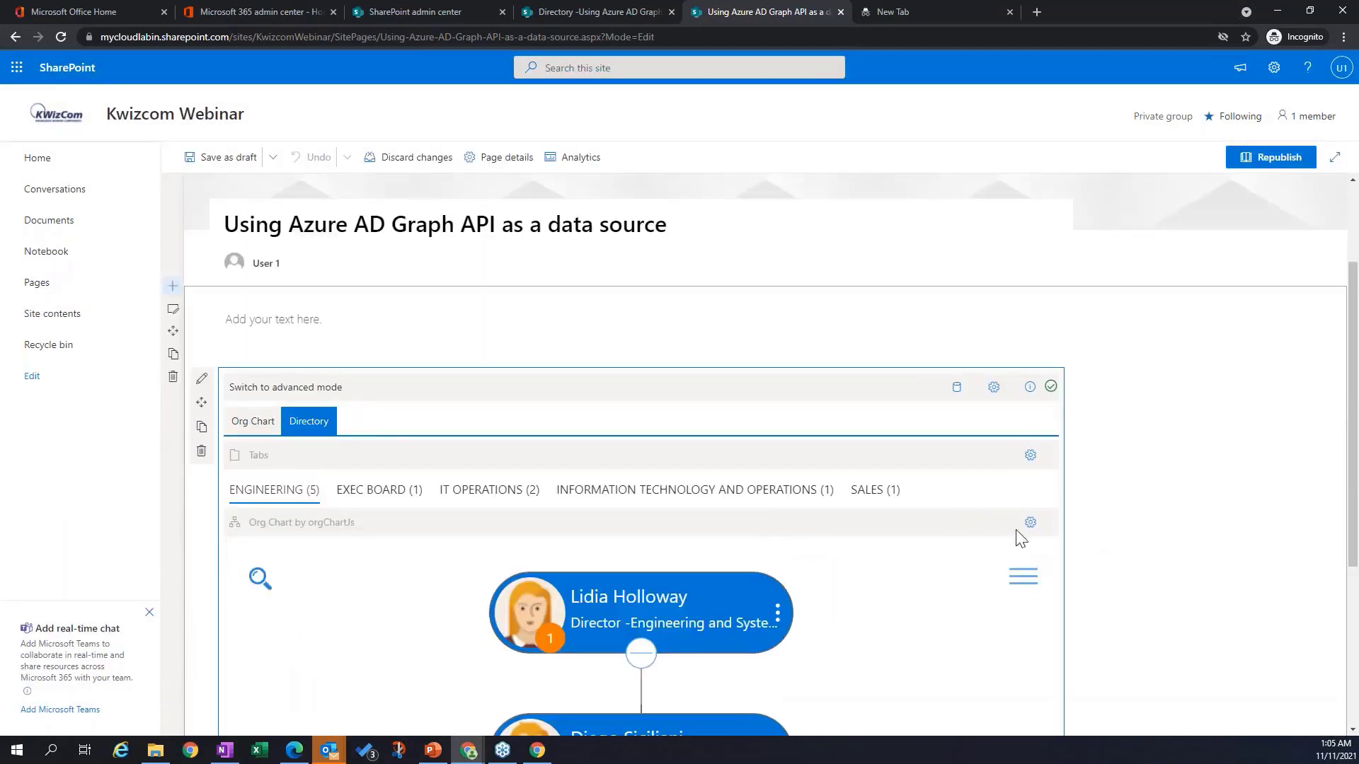
click(1029, 524)
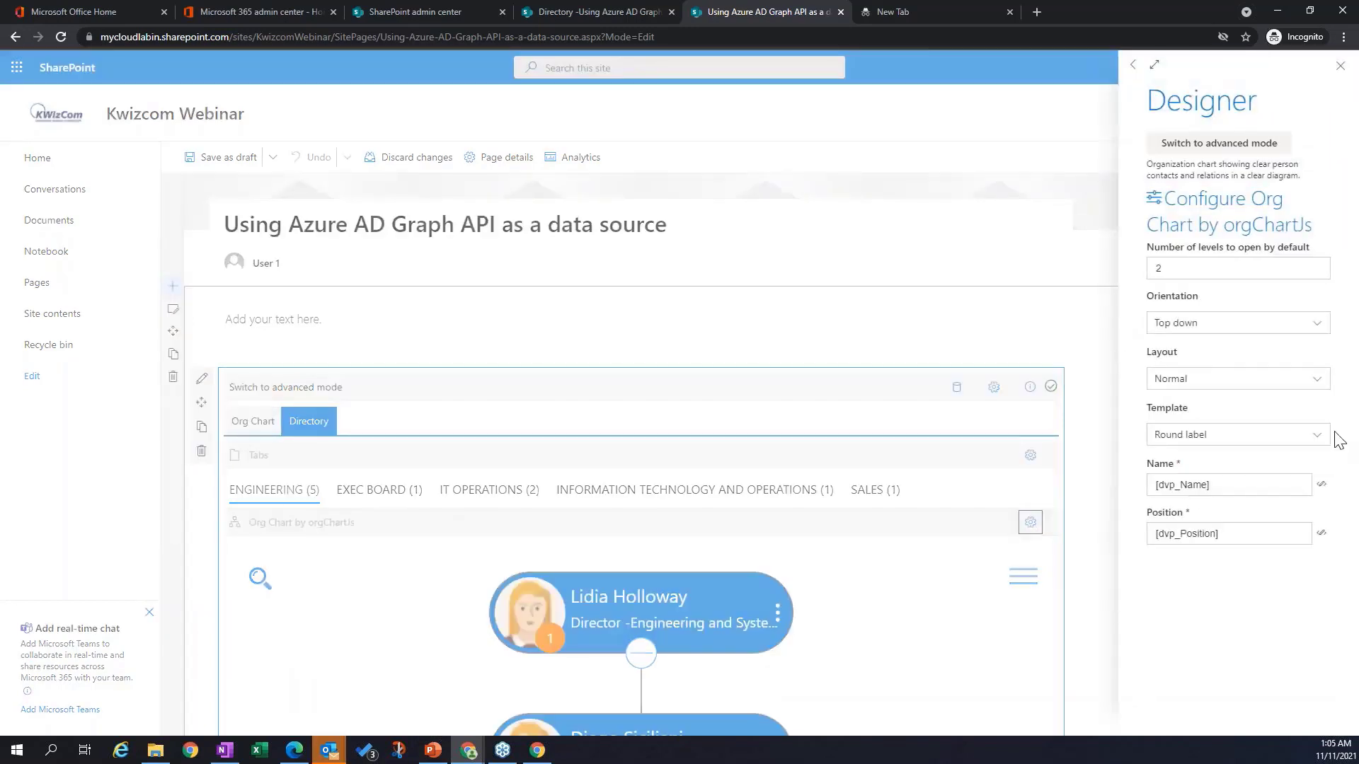
click(1240, 148)
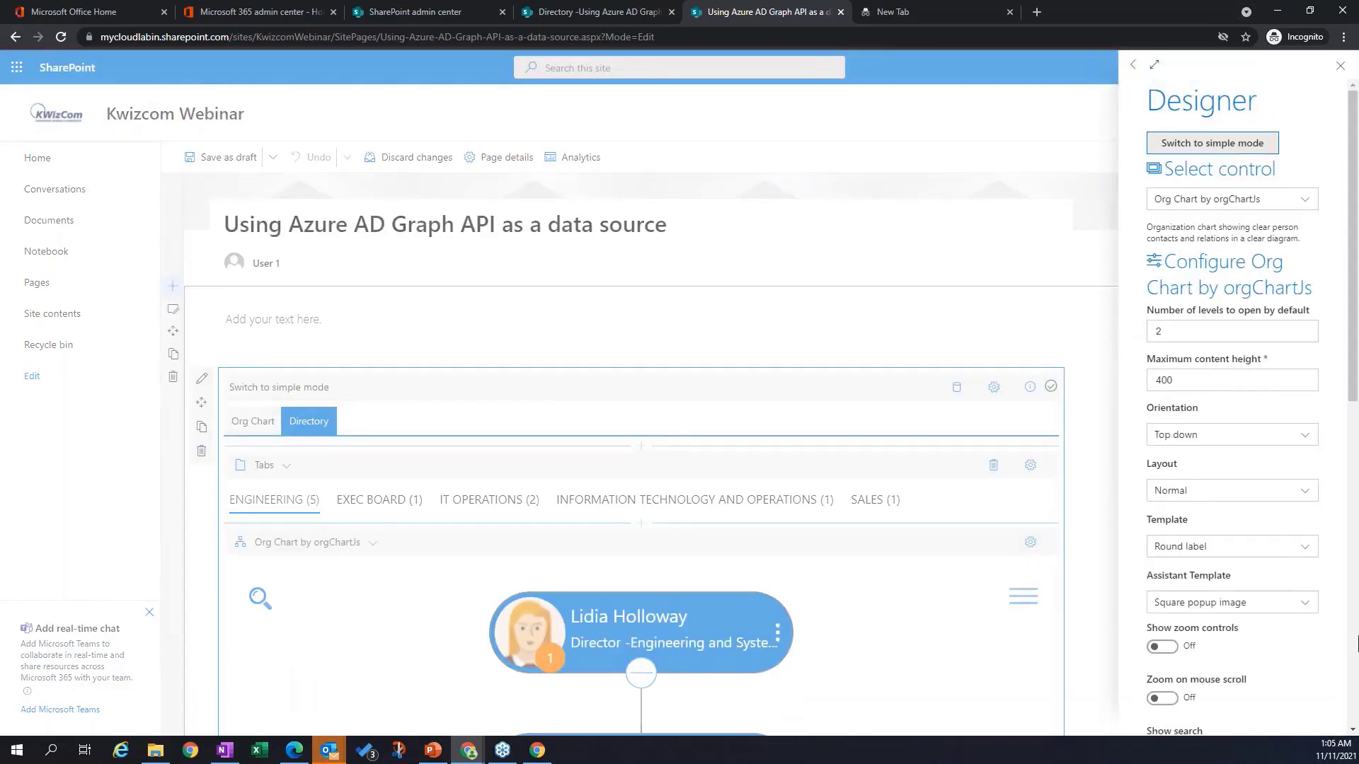
click(1306, 204)
drag(1314, 241, 1309, 279)
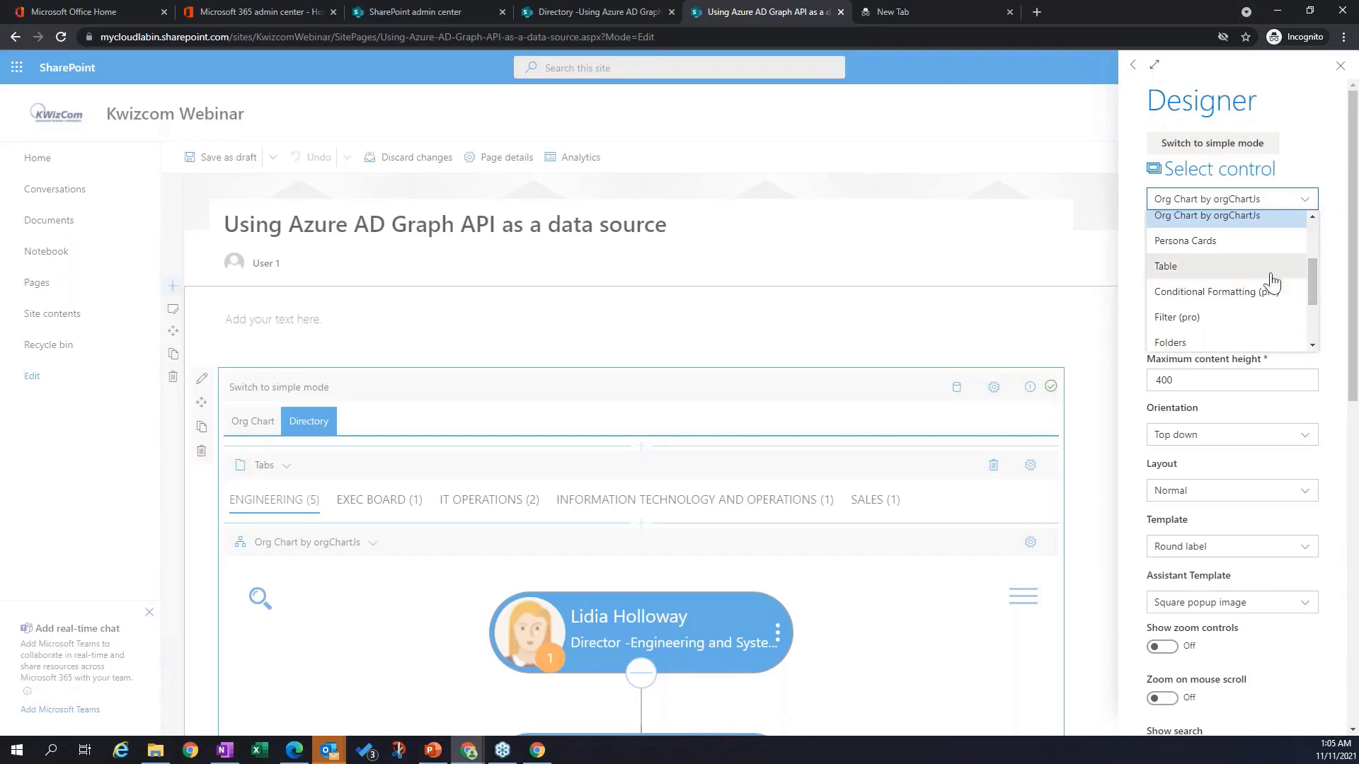
click(1196, 267)
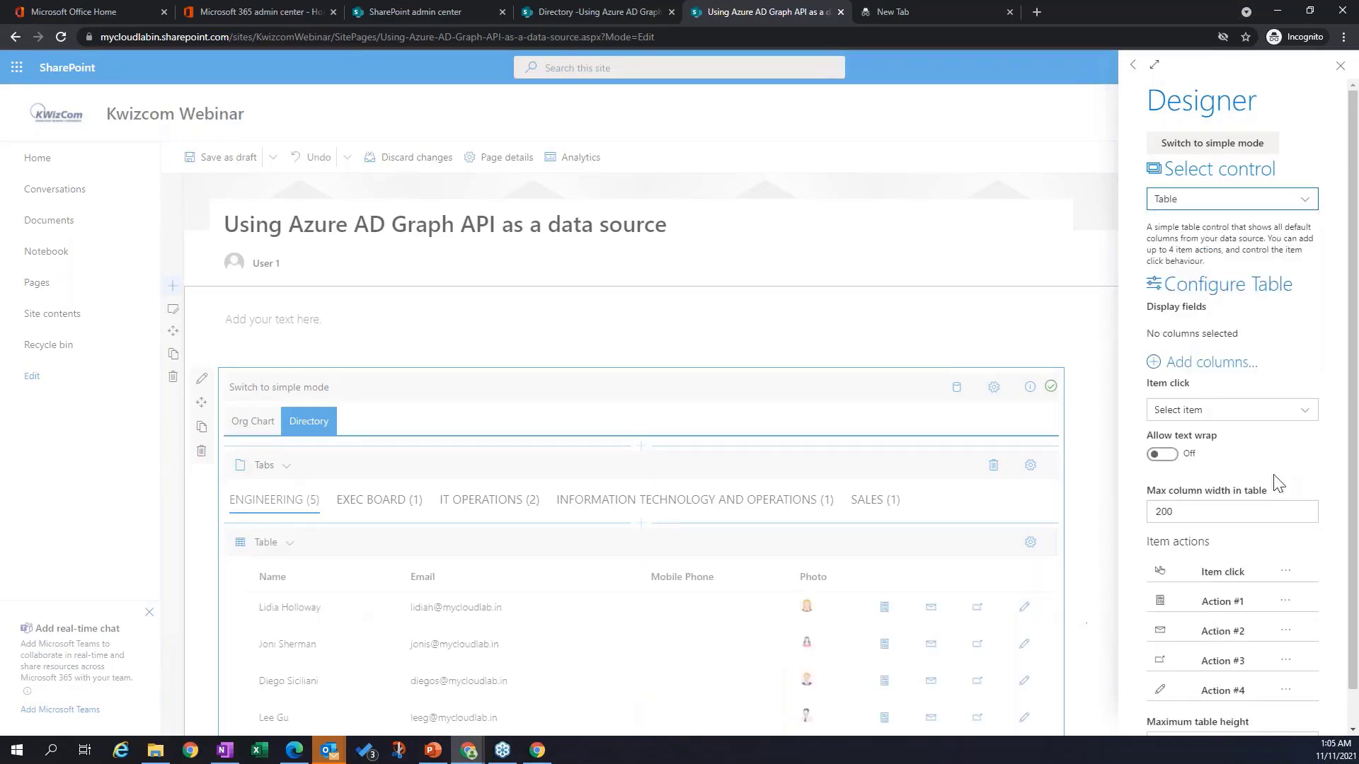
Step: Look through the other controls available for the Directory group and keep Table selected
scroll(1351, 347, down, 1)
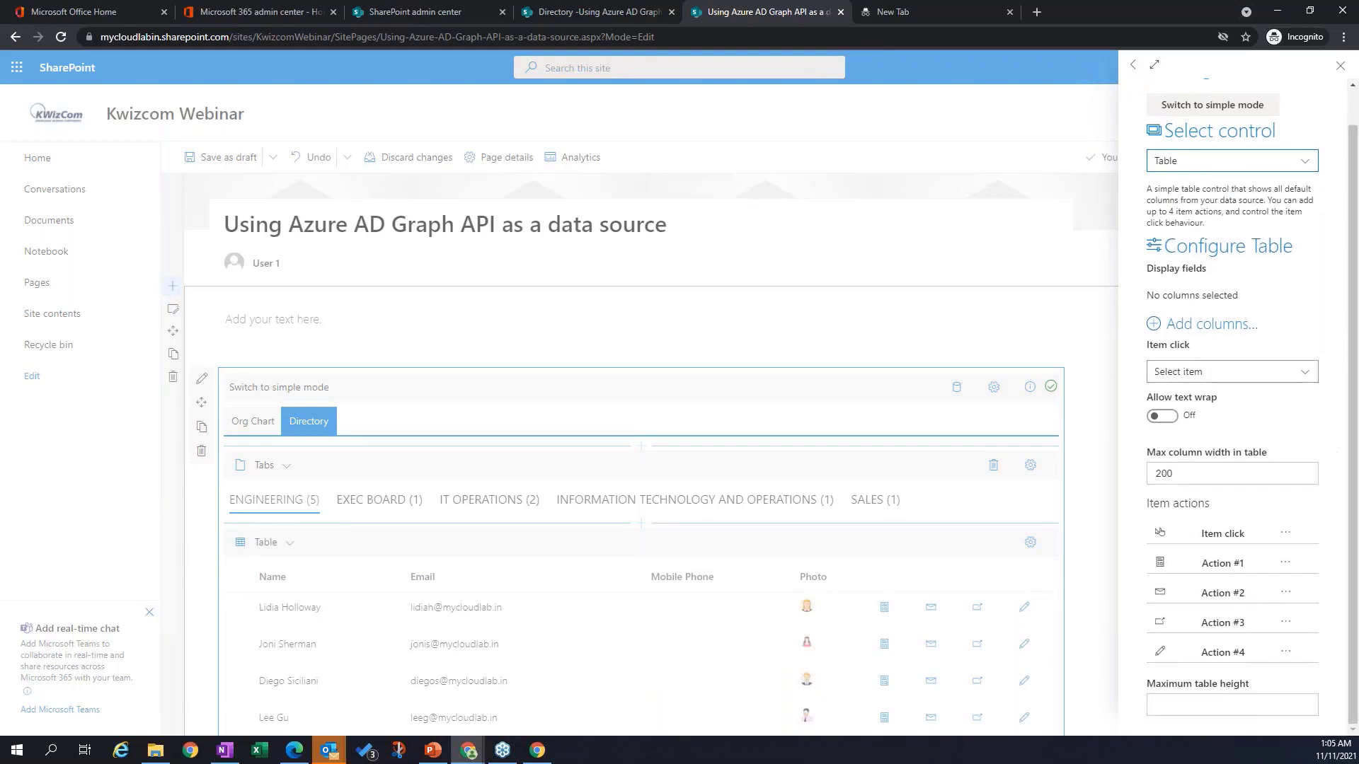
click(1297, 166)
drag(1314, 253, 1312, 212)
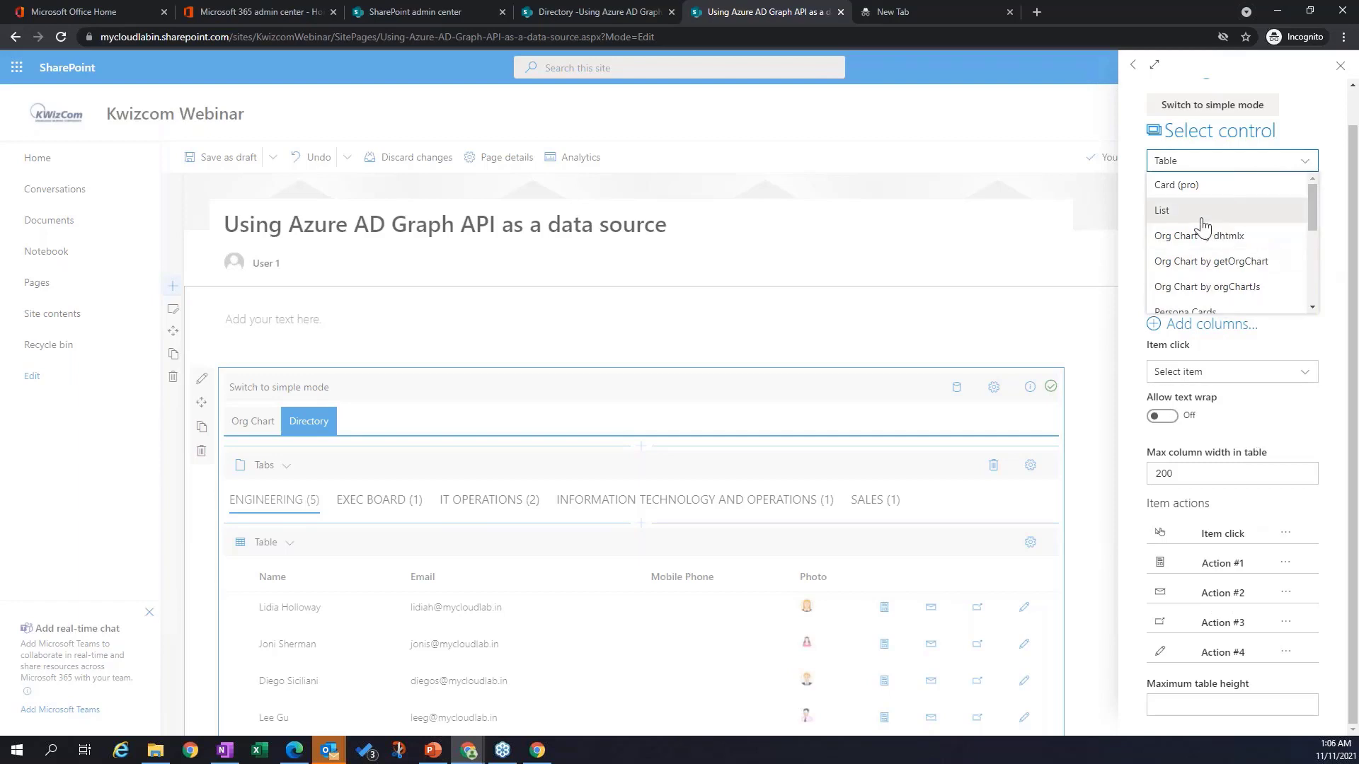
drag(1315, 197, 1309, 240)
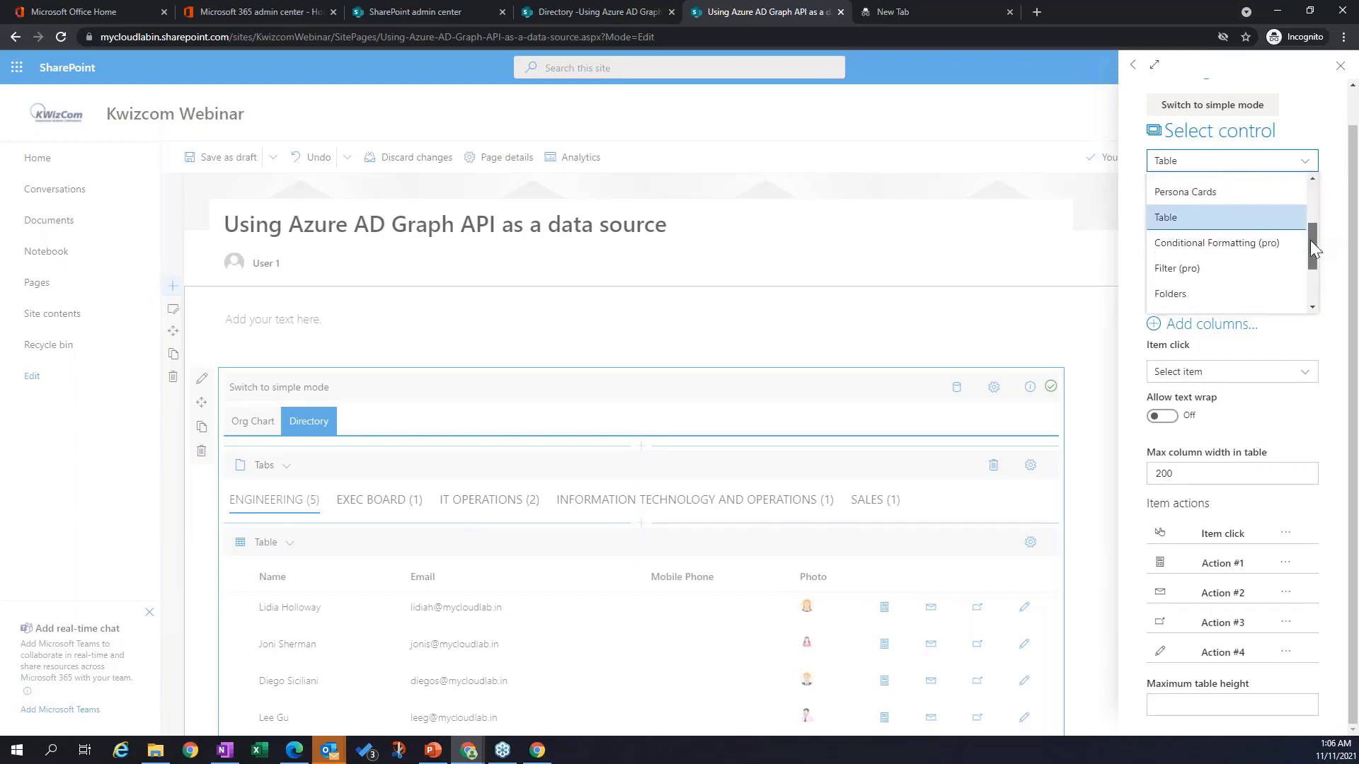
click(1184, 211)
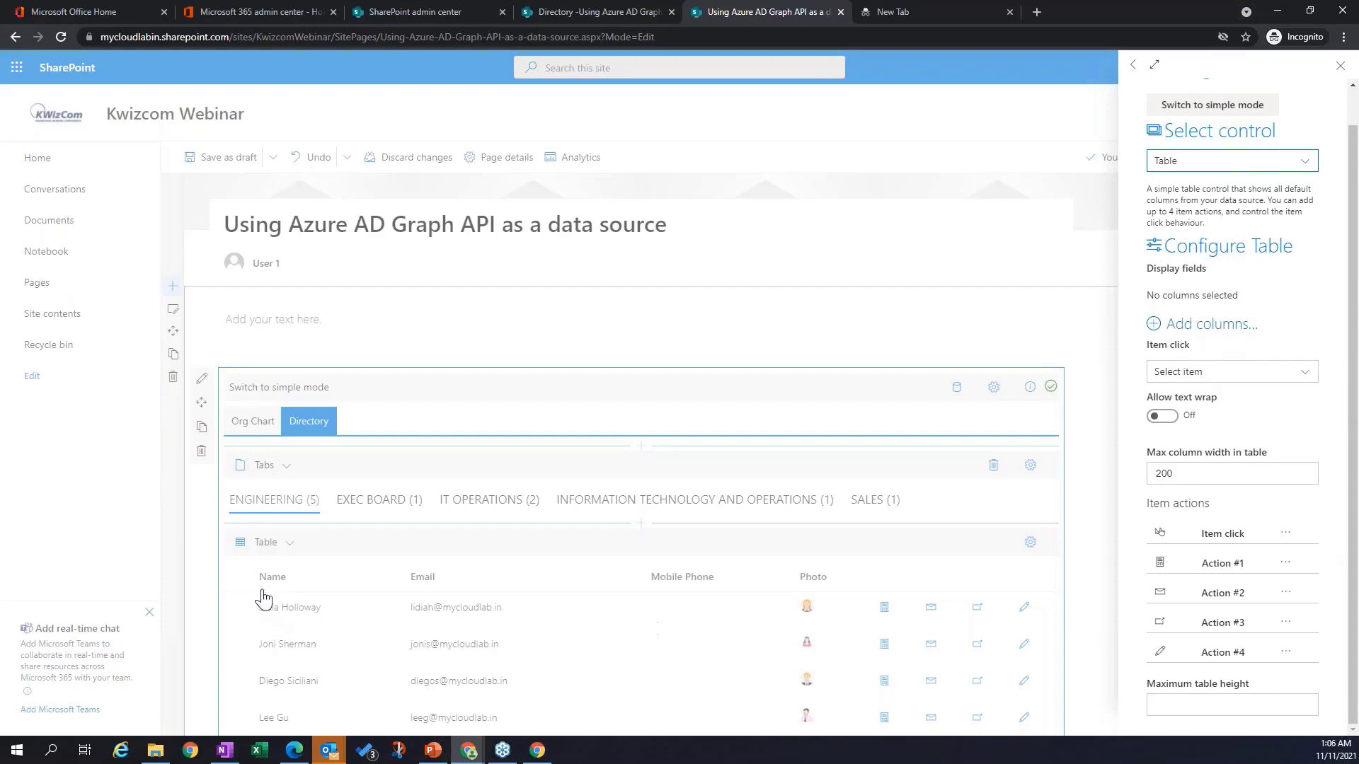
Step: Add the Name (mapped), Email addresses (mapped), Department, and Manager Name columns to the Directory table
click(1154, 325)
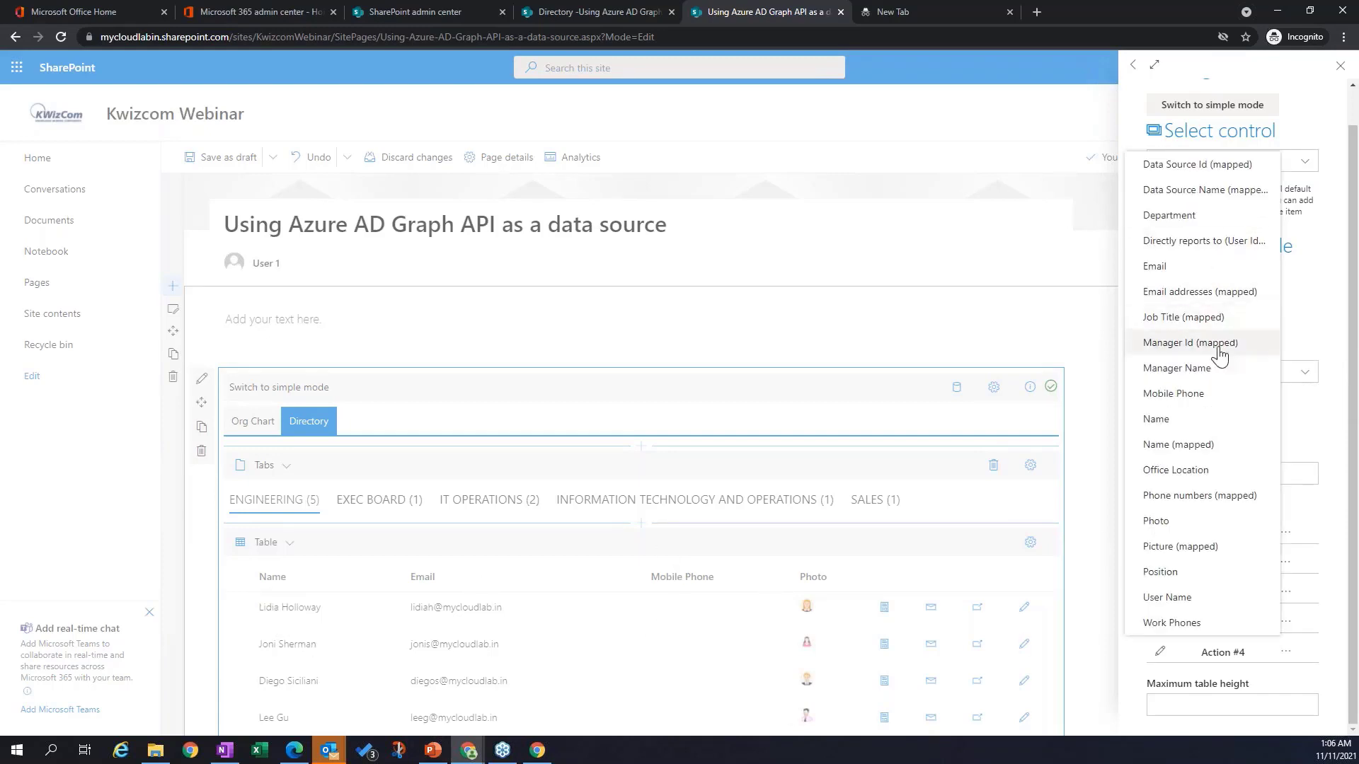
click(1192, 453)
click(1211, 324)
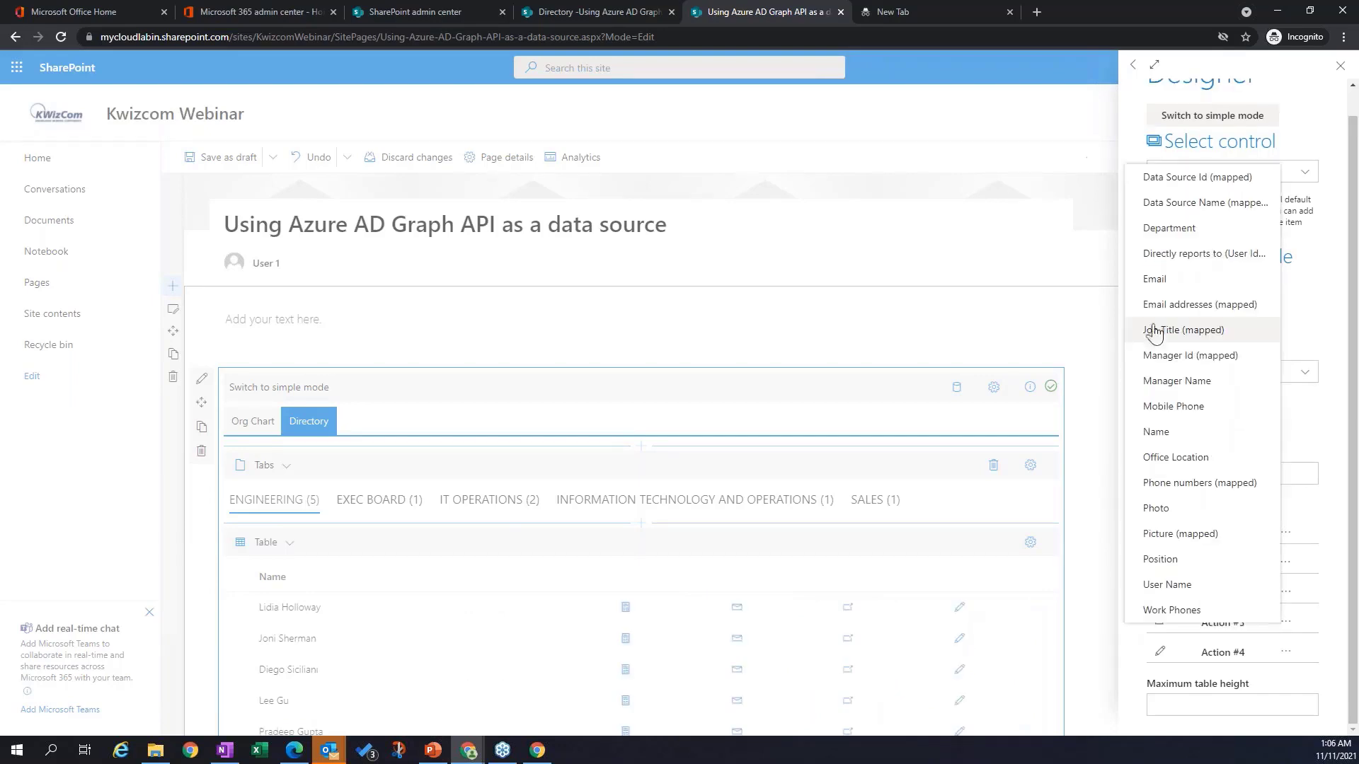
click(1203, 303)
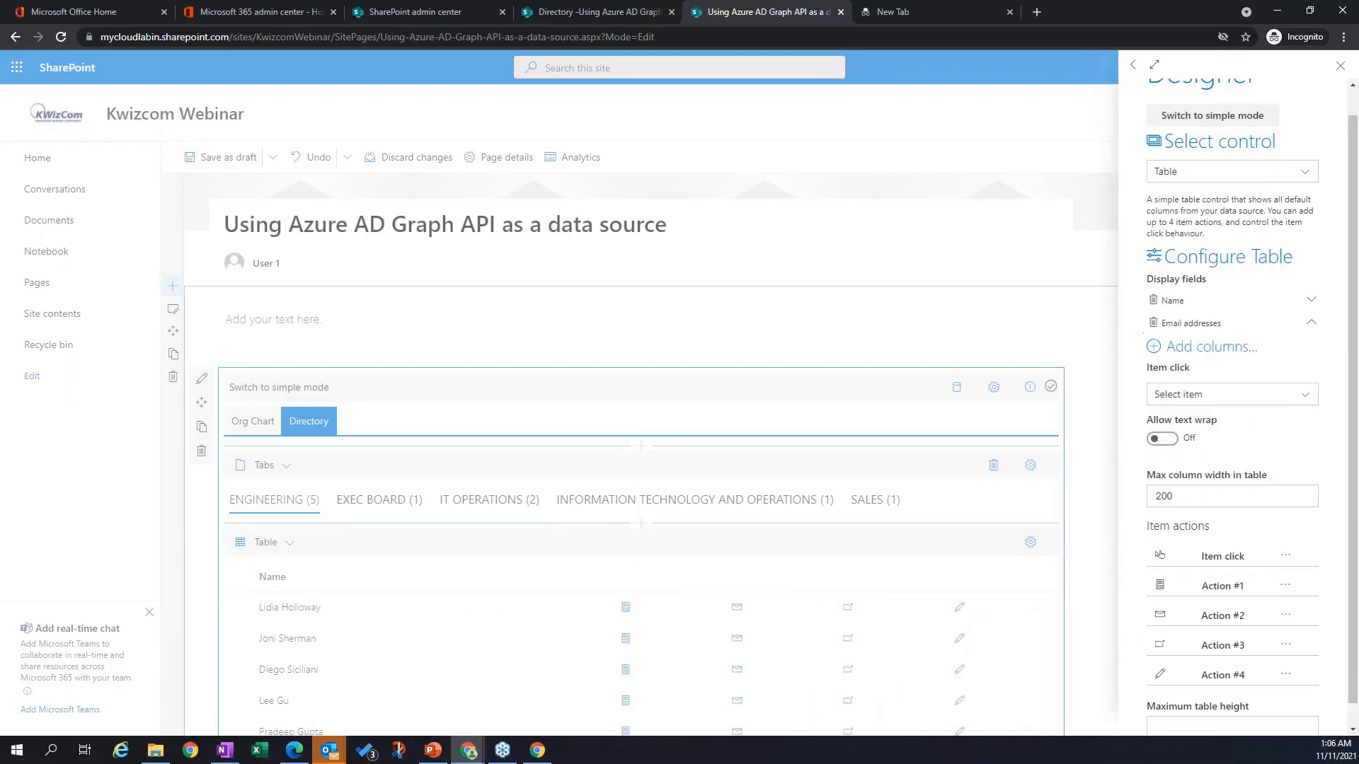
click(1155, 354)
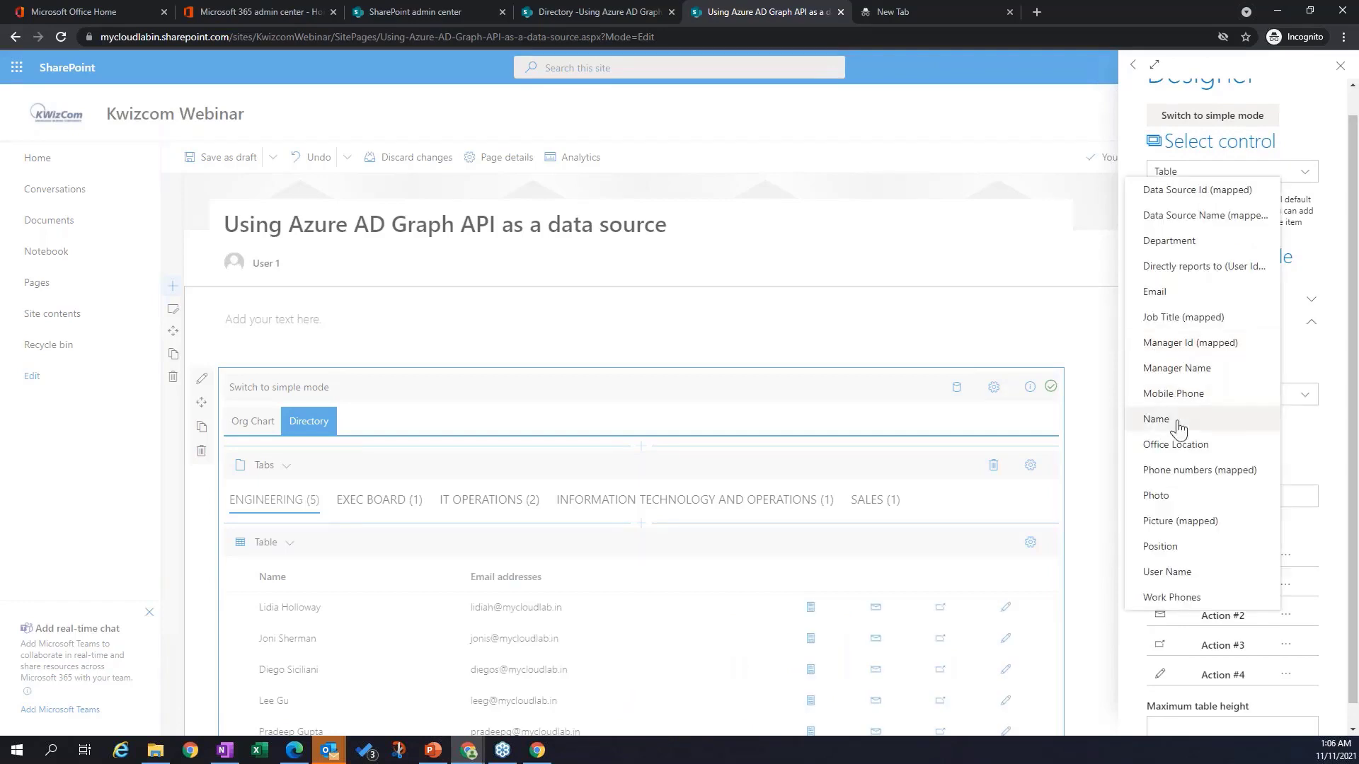
click(1185, 244)
click(1160, 379)
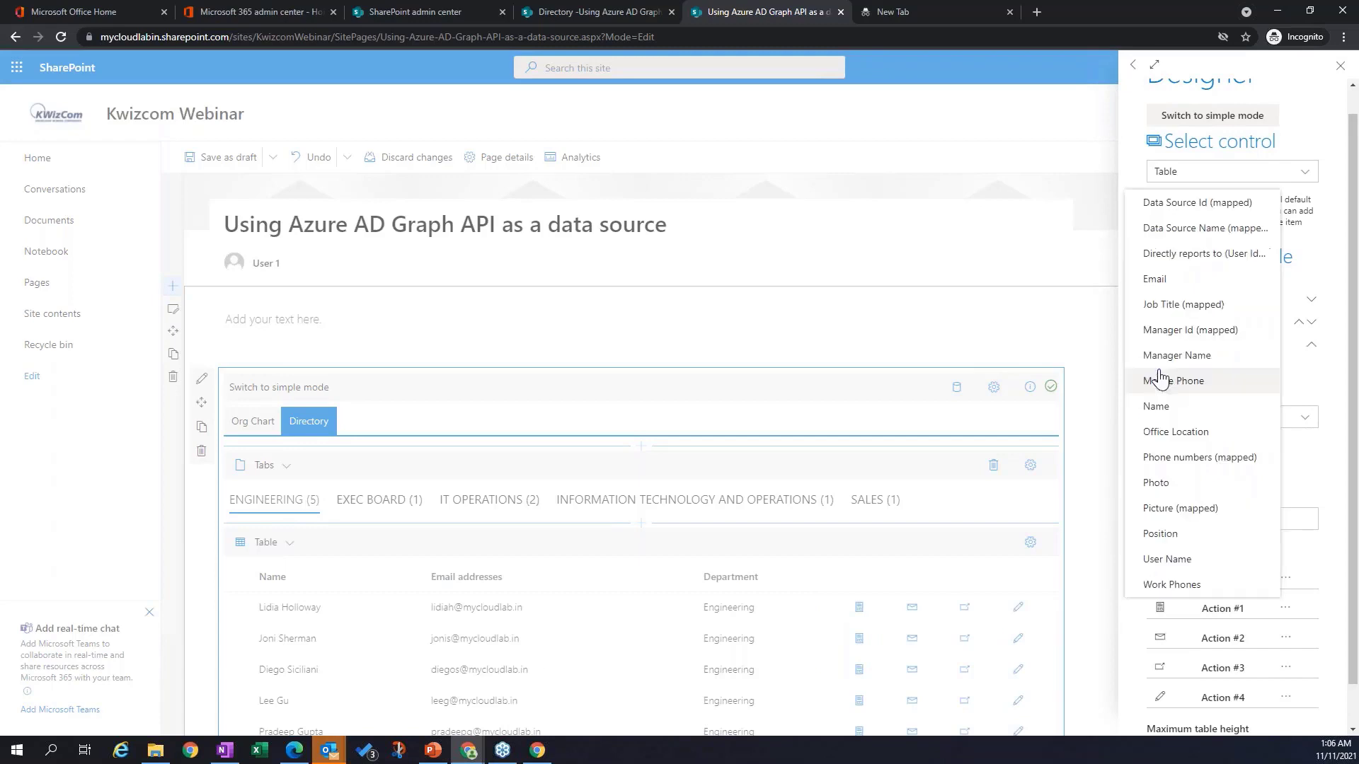
click(1166, 355)
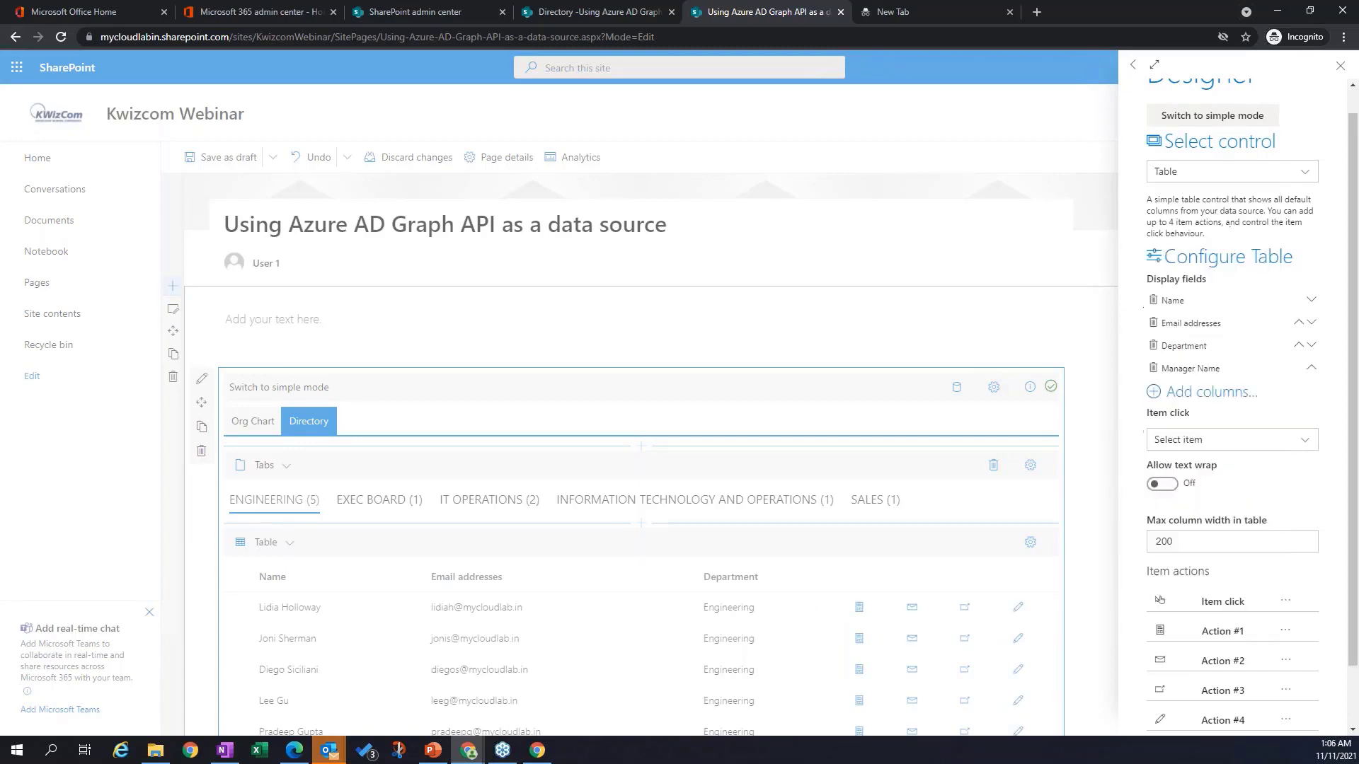
Step: Add the Mobile Phone column to the Directory table and close the designer settings
click(1154, 393)
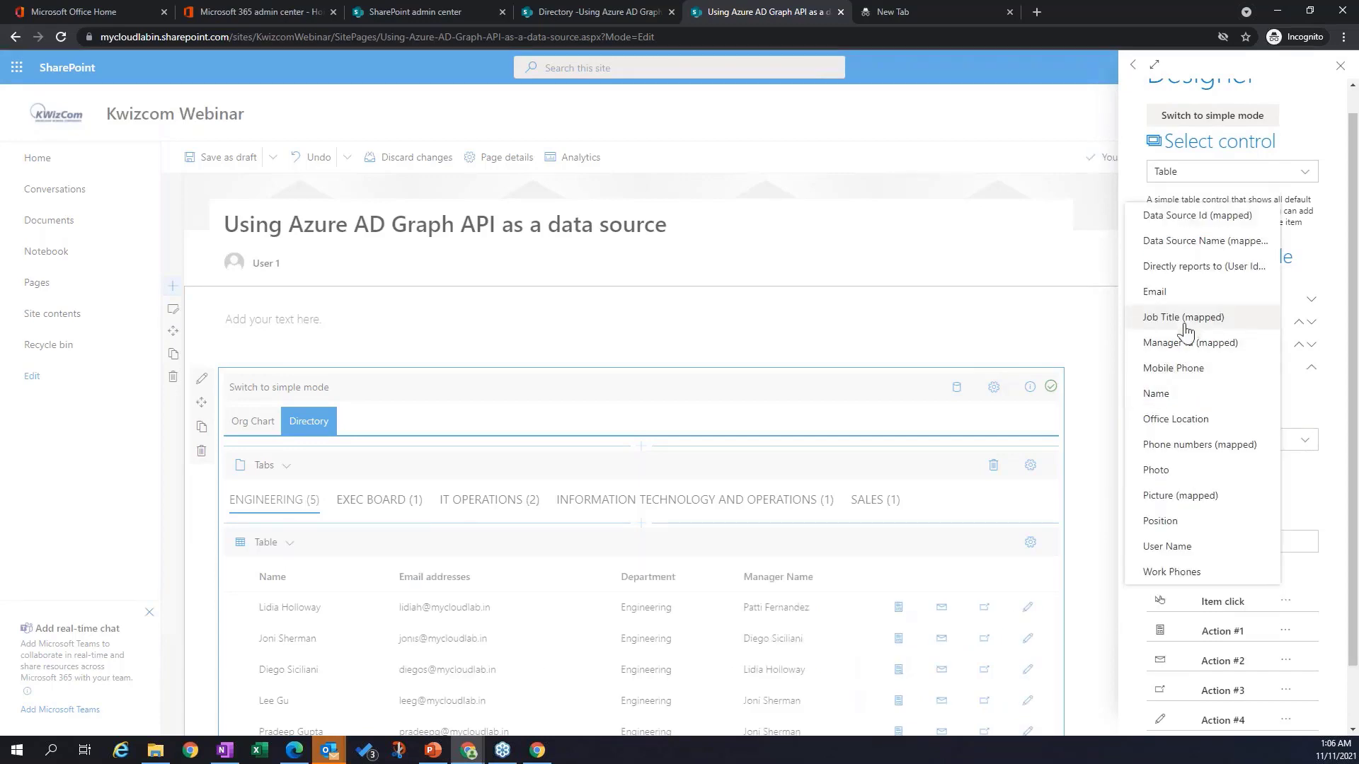
click(1187, 371)
click(1340, 66)
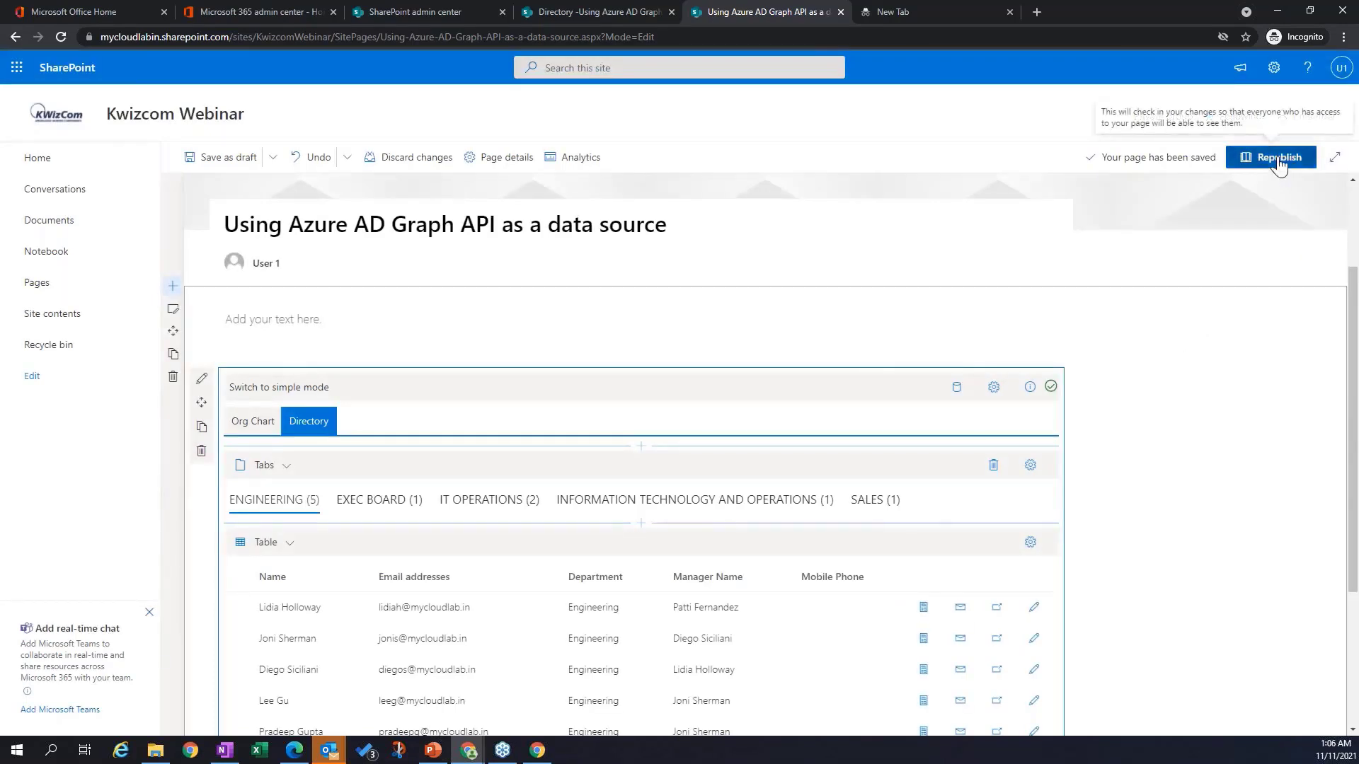
Step: Republish the page and view the Exec Board org chart and the Directory display group
click(1267, 157)
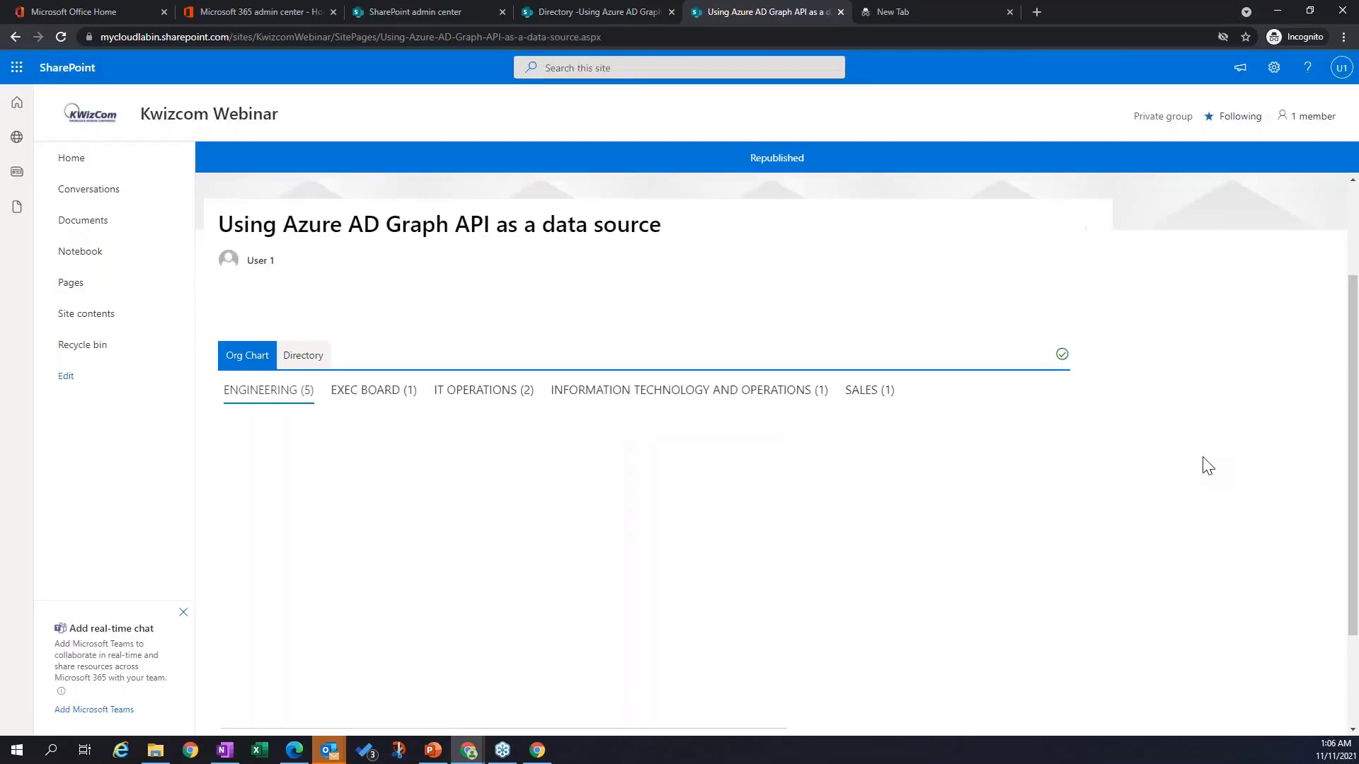
scroll(753, 495, down, 1)
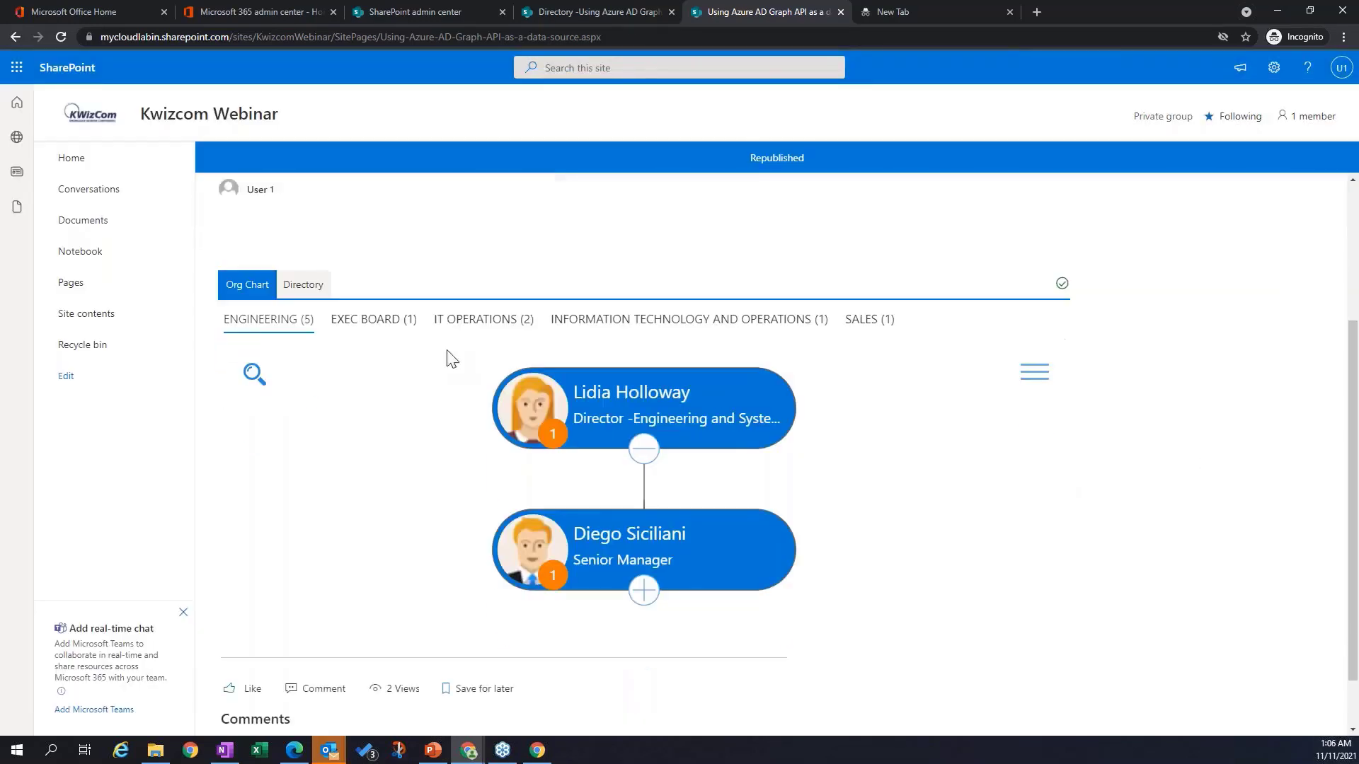
click(396, 323)
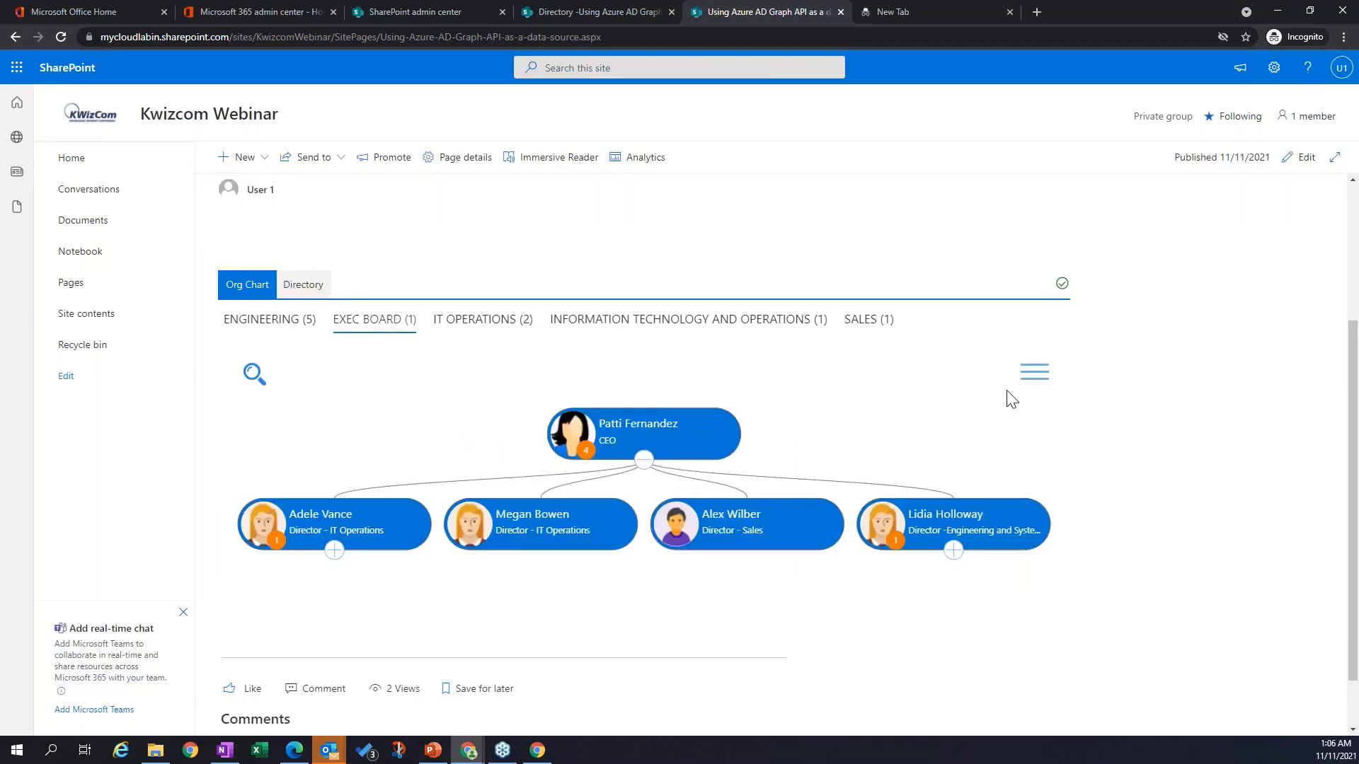
click(305, 288)
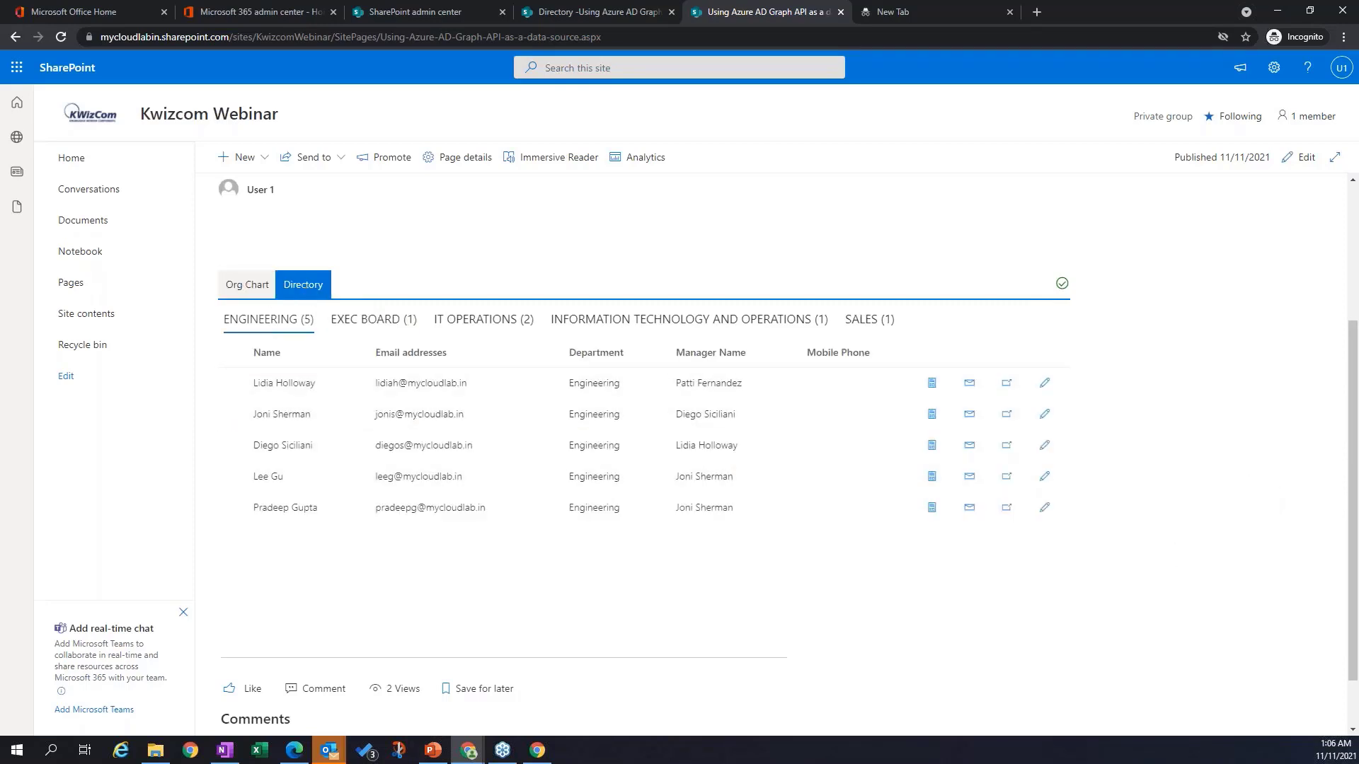
Step: Reopen the page for editing and, in the designer's advanced mode, delete the Tabs control from the Directory group
click(1313, 163)
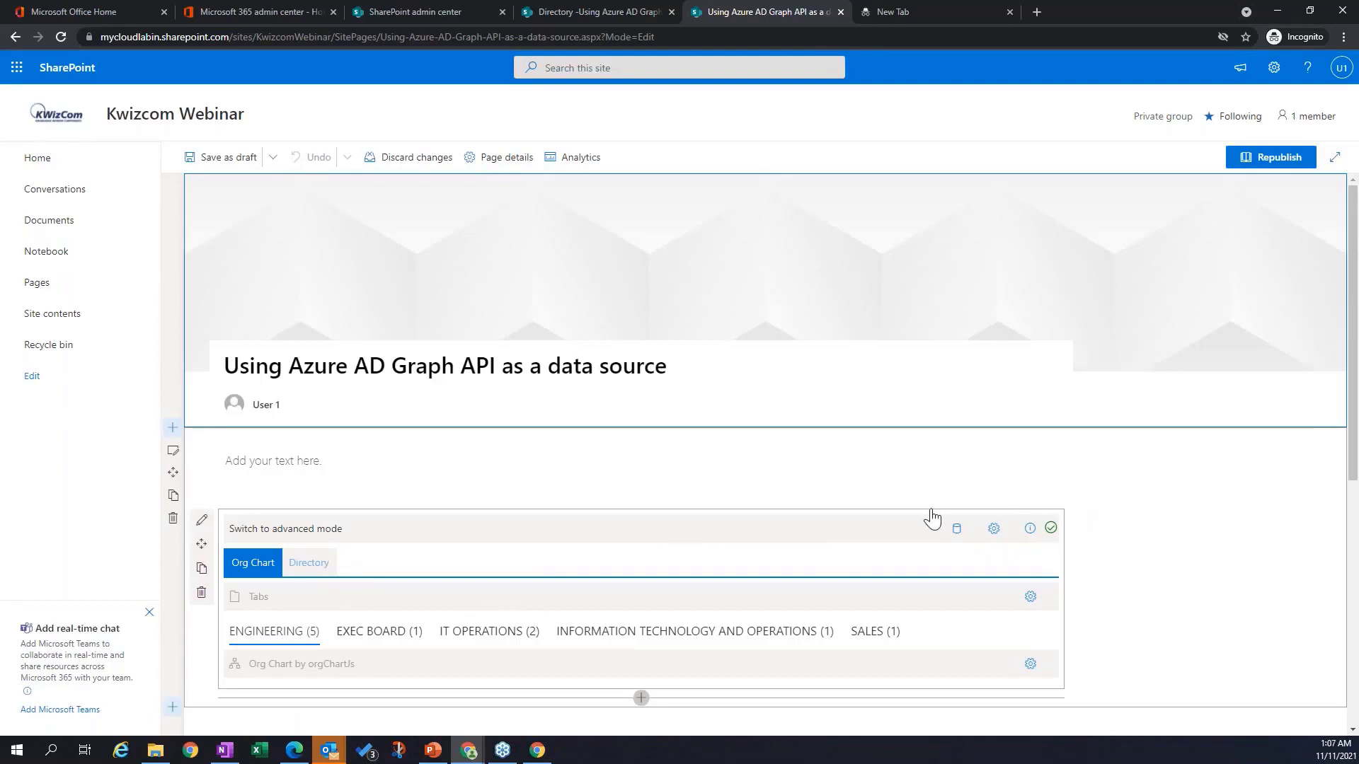
scroll(1010, 513, down, 2)
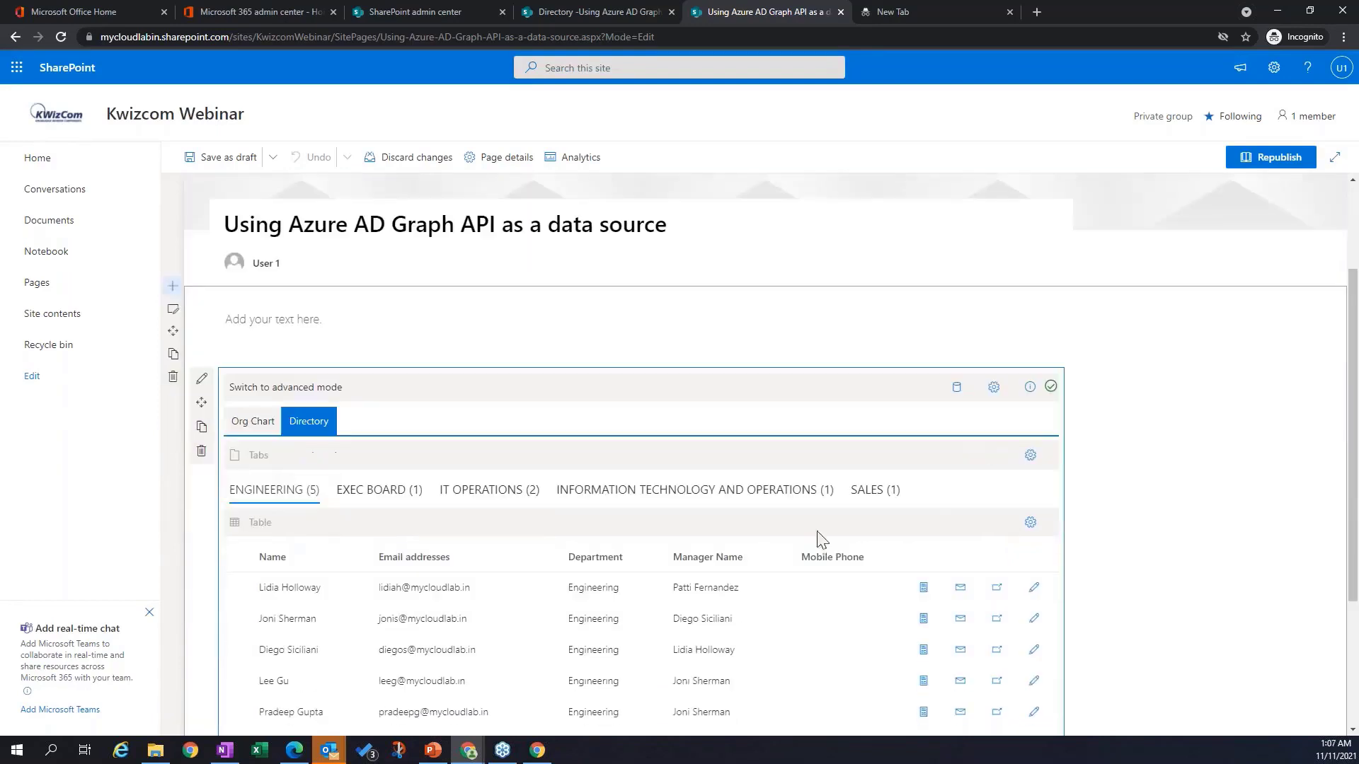
click(1030, 455)
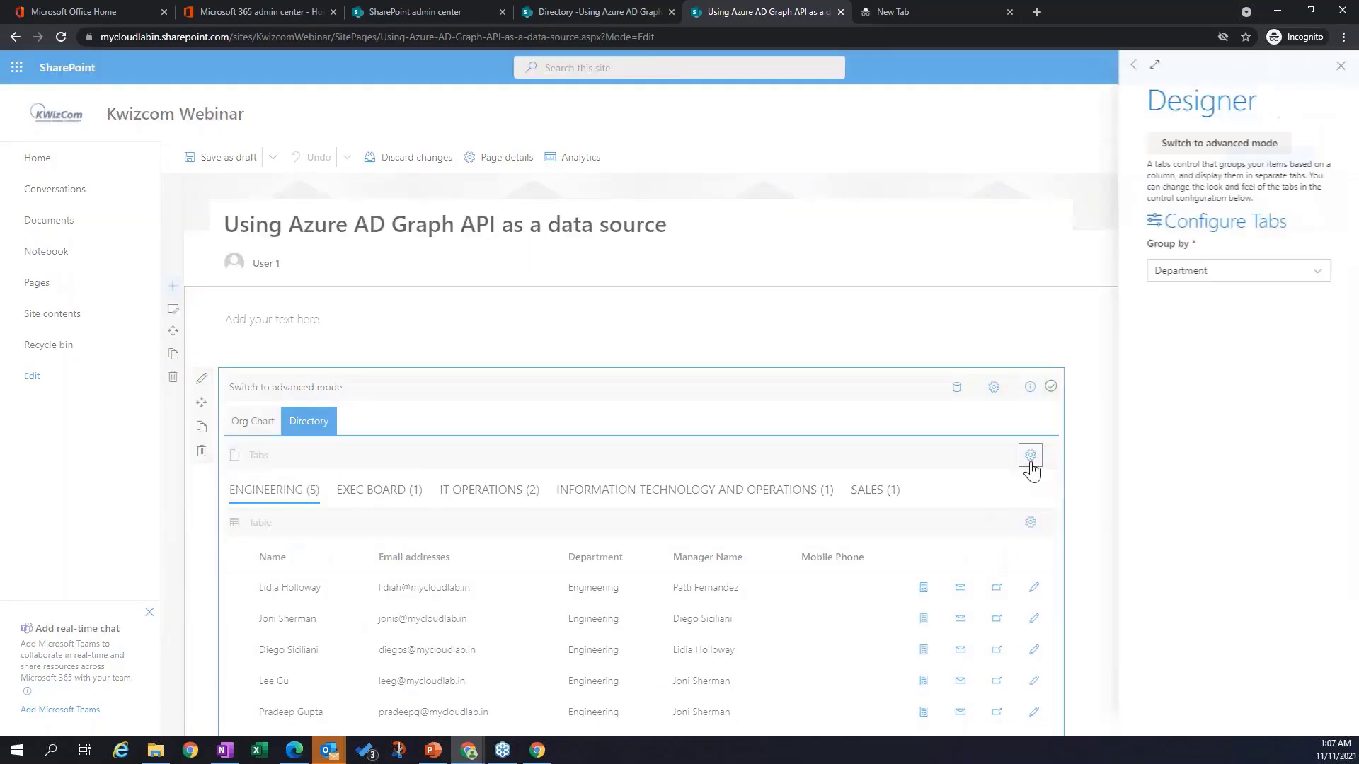
click(1231, 151)
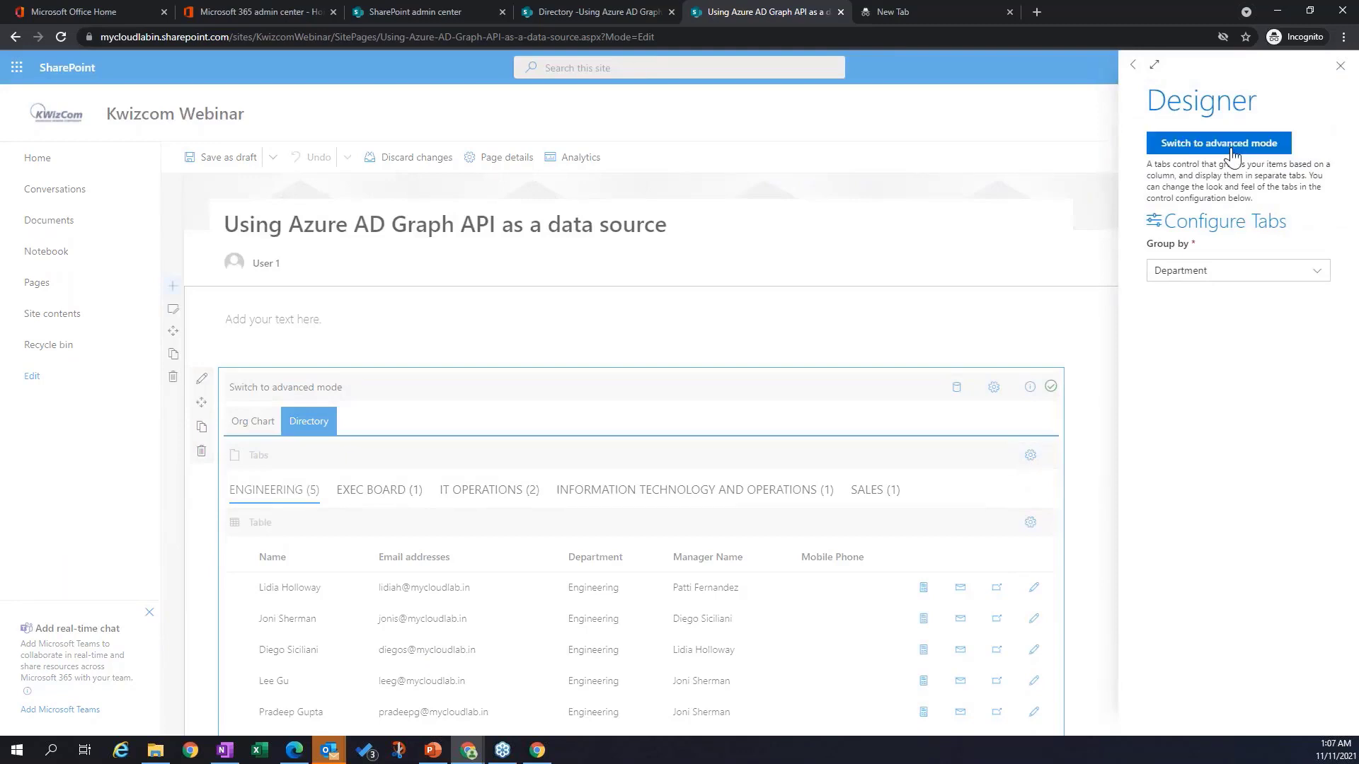
click(1341, 67)
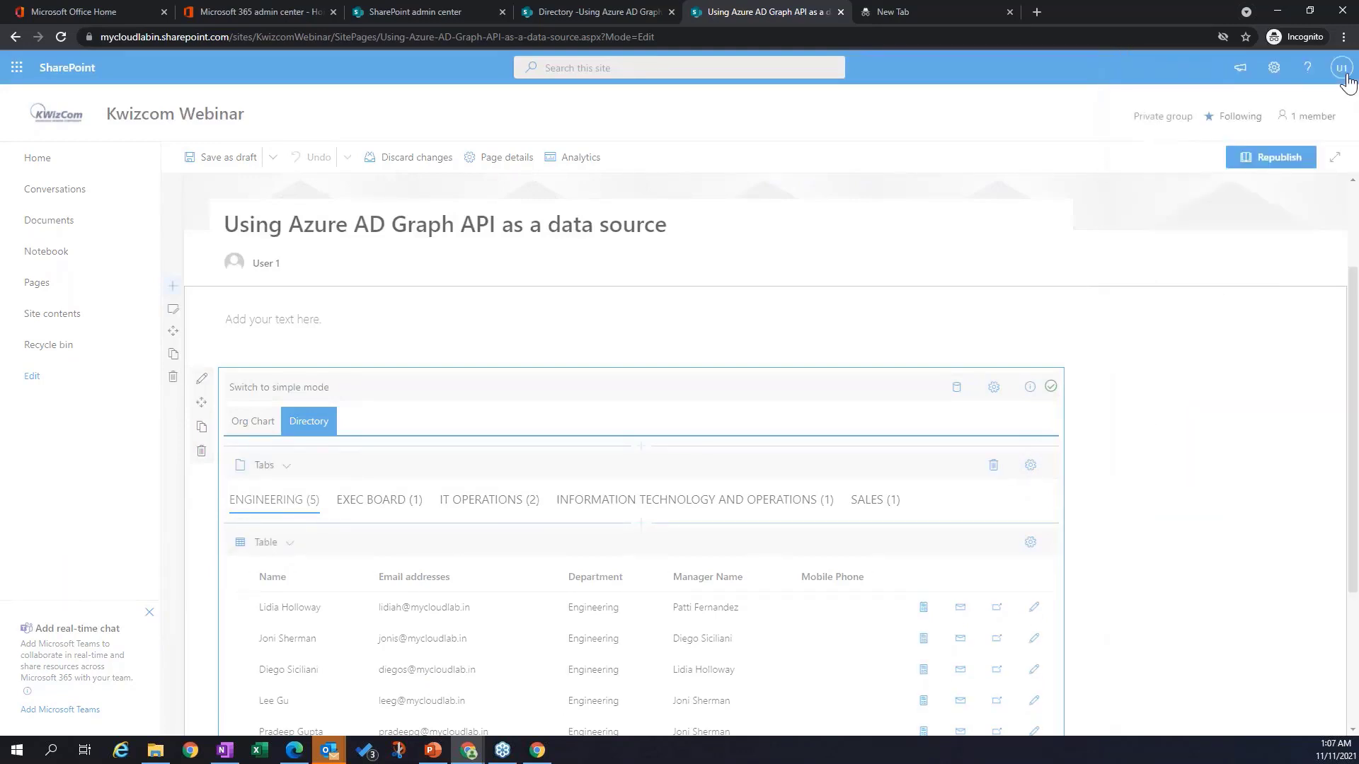
click(994, 469)
click(748, 117)
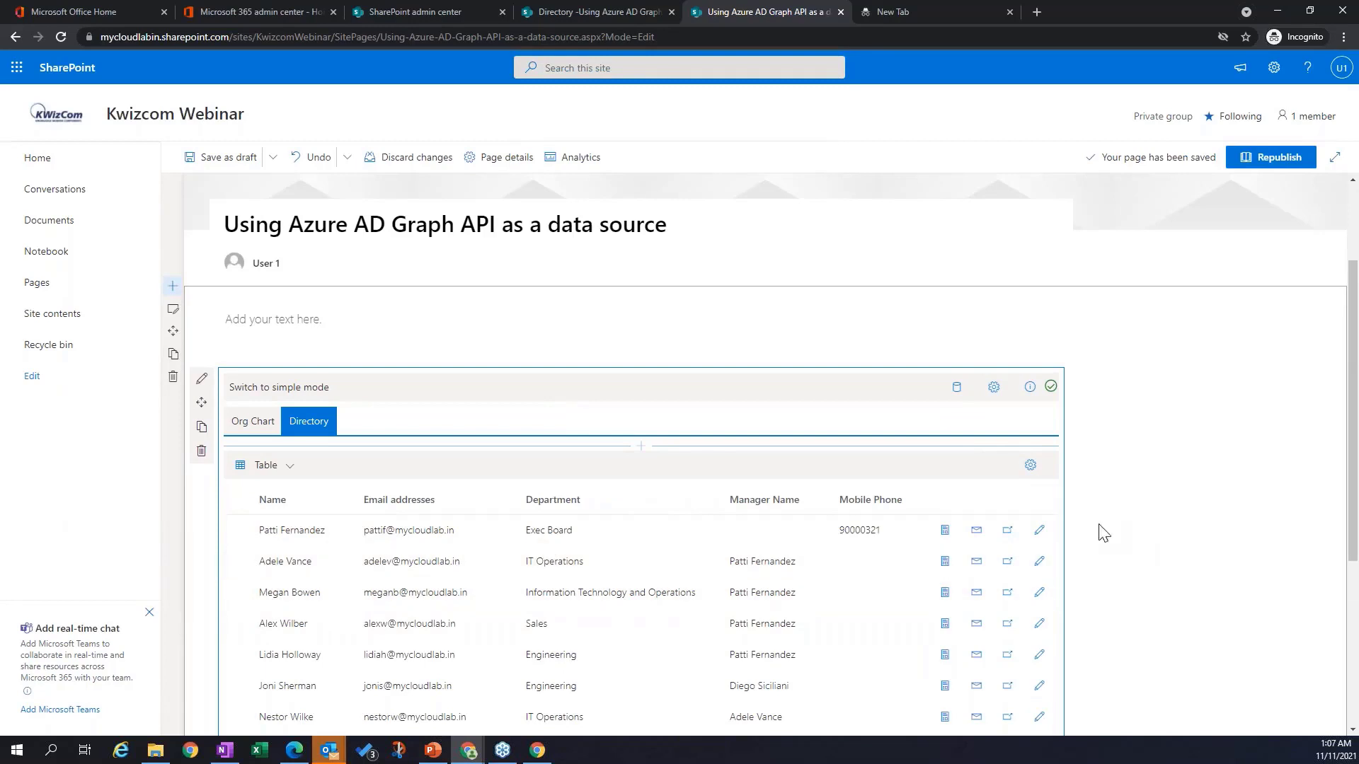
Step: Examine the Directory table's configuration, including display fields, item click, column width and item actions
click(1027, 466)
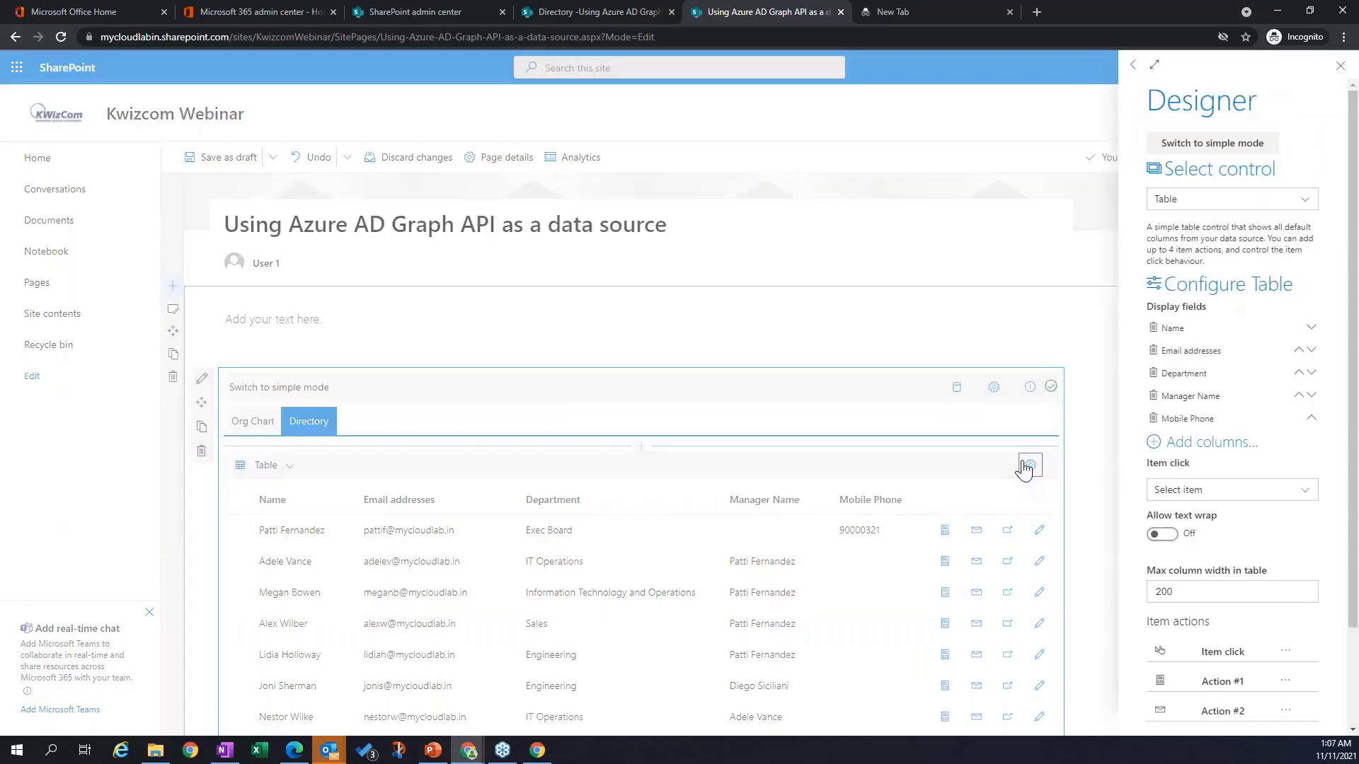
scroll(1254, 467, down, 2)
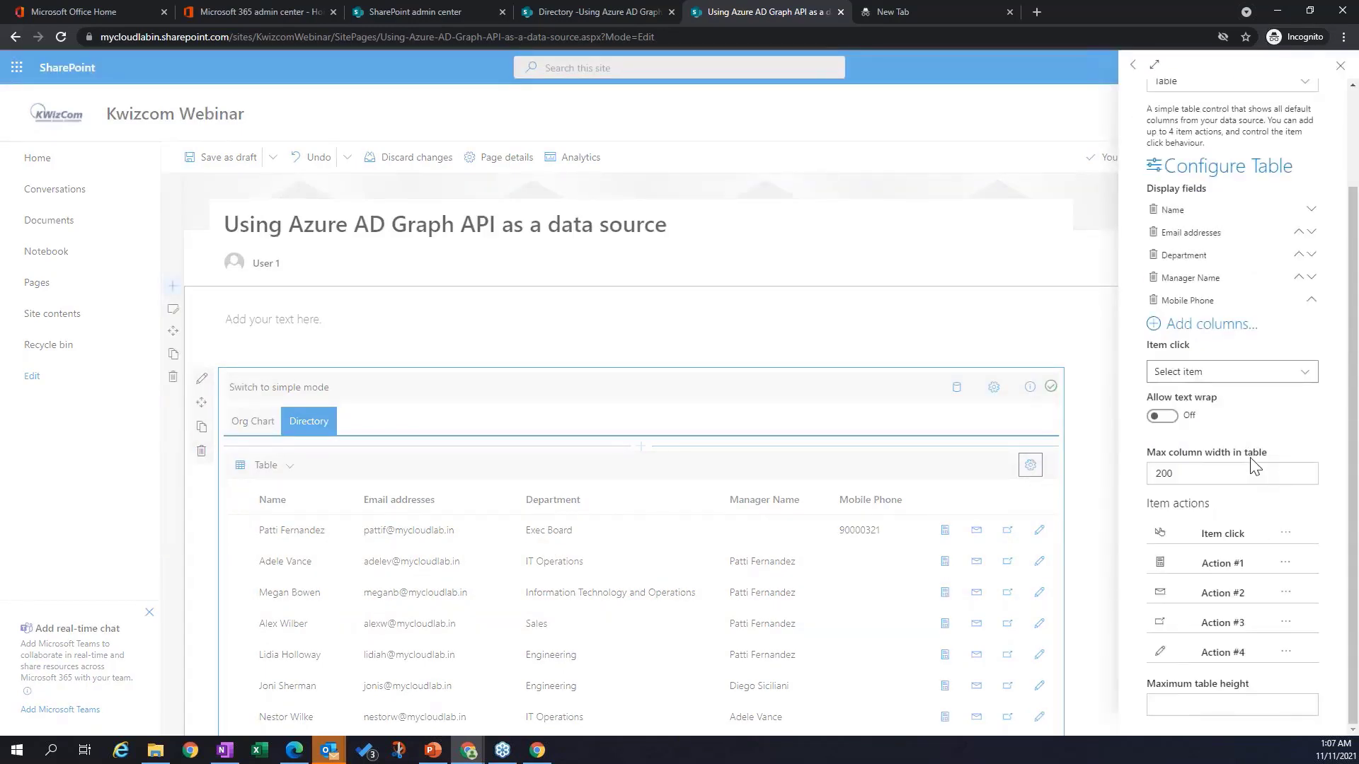
scroll(1254, 467, up, 2)
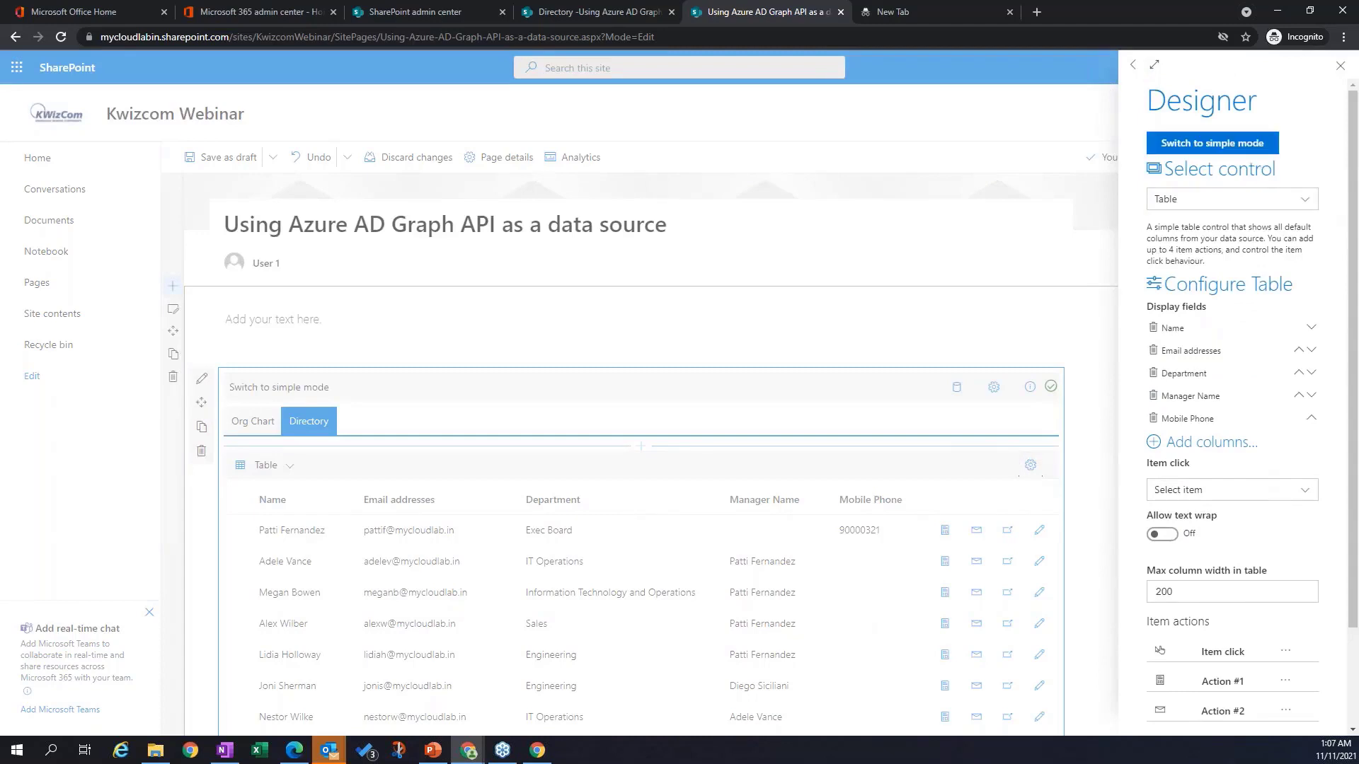
click(1249, 146)
click(1239, 144)
scroll(1308, 466, down, 2)
scroll(1305, 456, up, 2)
click(1339, 65)
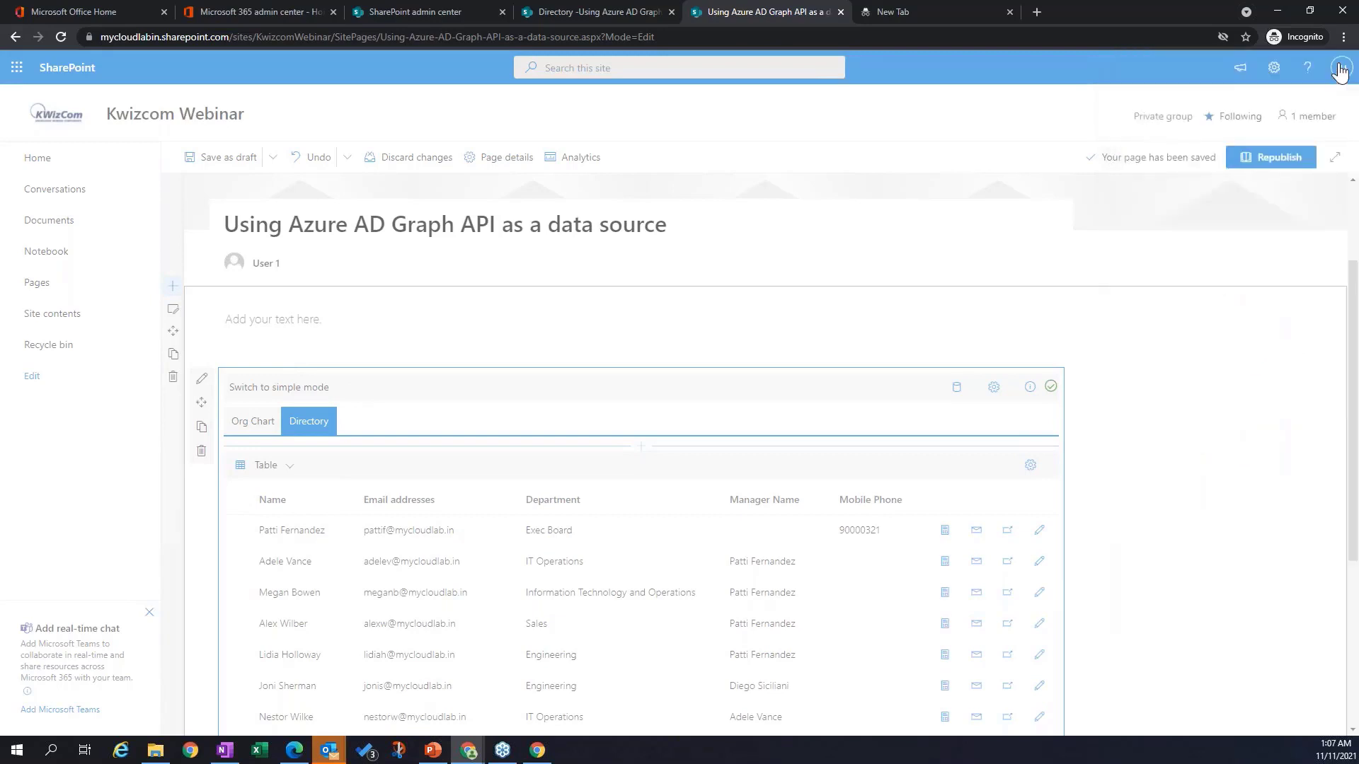
Step: Republish the page and show the Directory display group without department tabs
click(994, 387)
click(993, 388)
click(1266, 156)
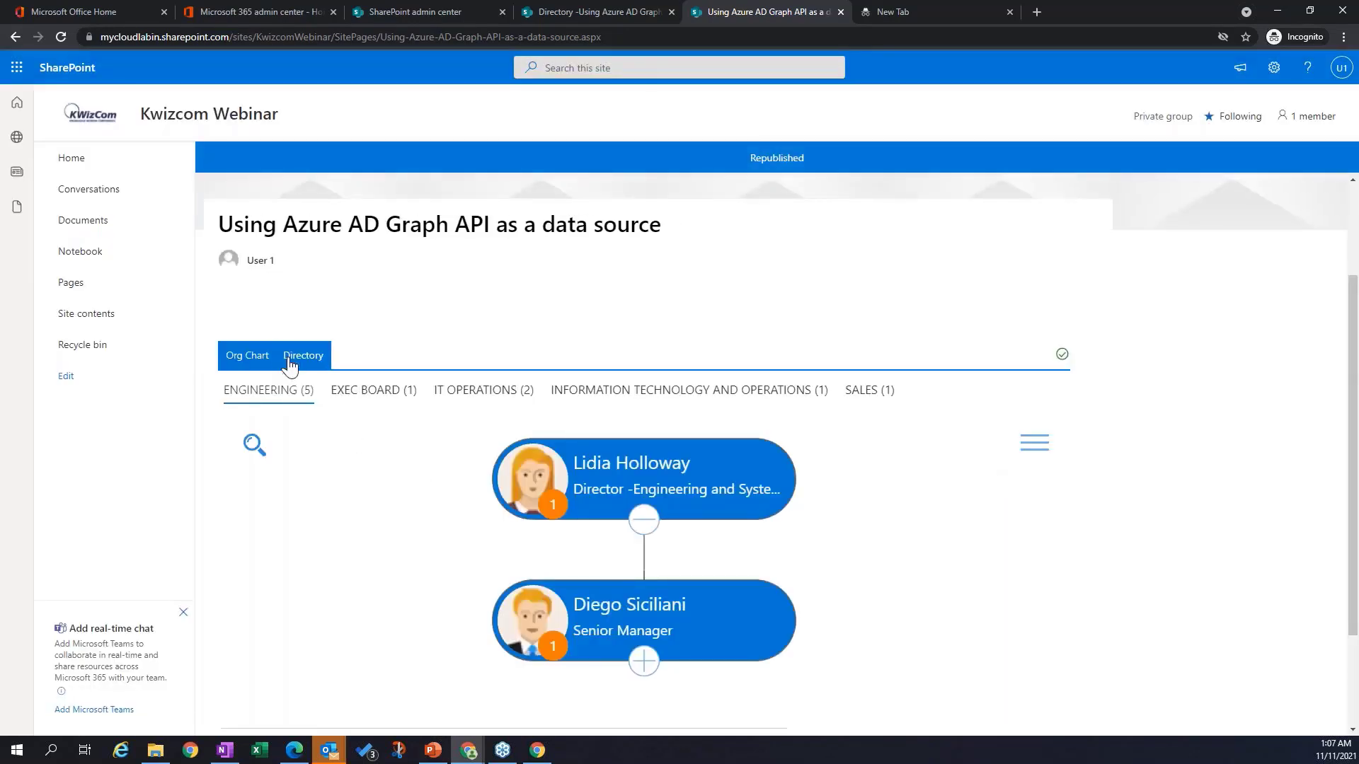
click(289, 362)
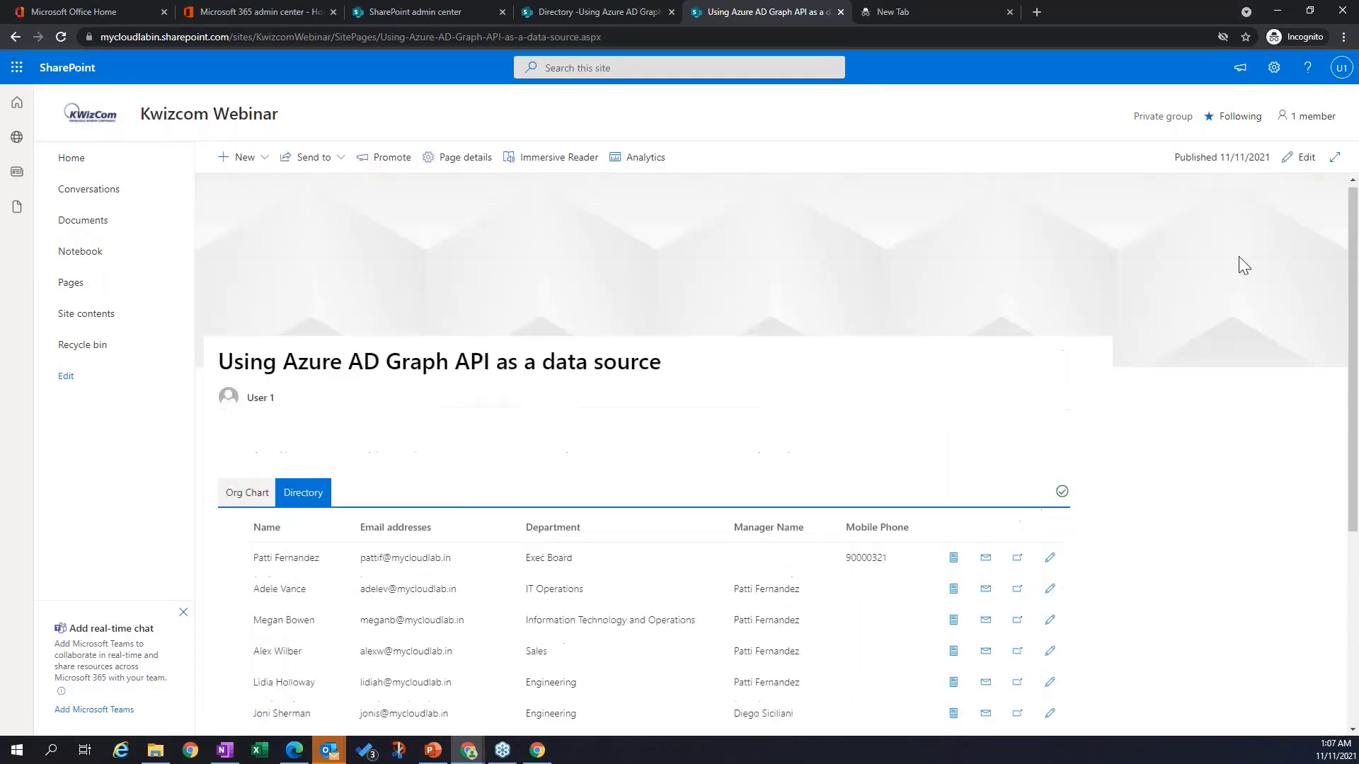
Step: Reopen the page for editing and switch the Directory display group to advanced mode
click(1300, 161)
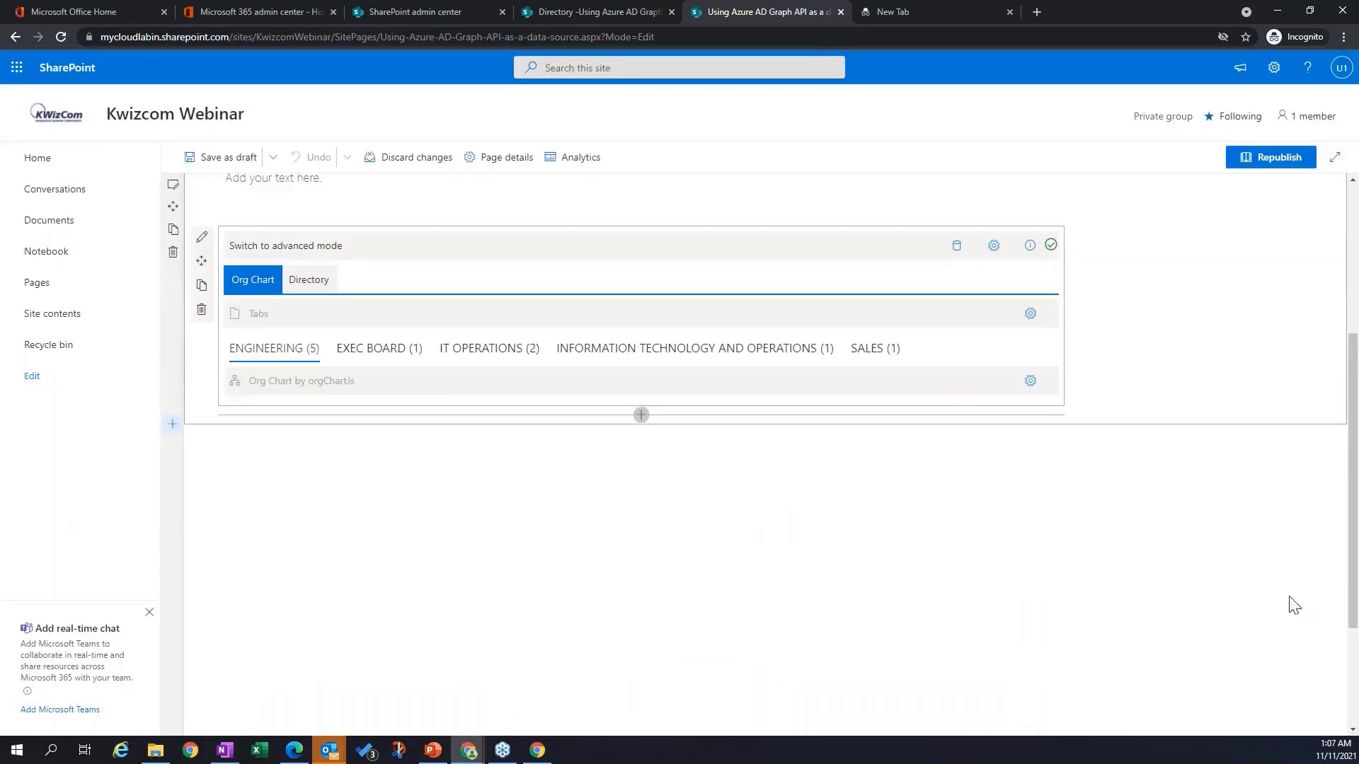
click(304, 283)
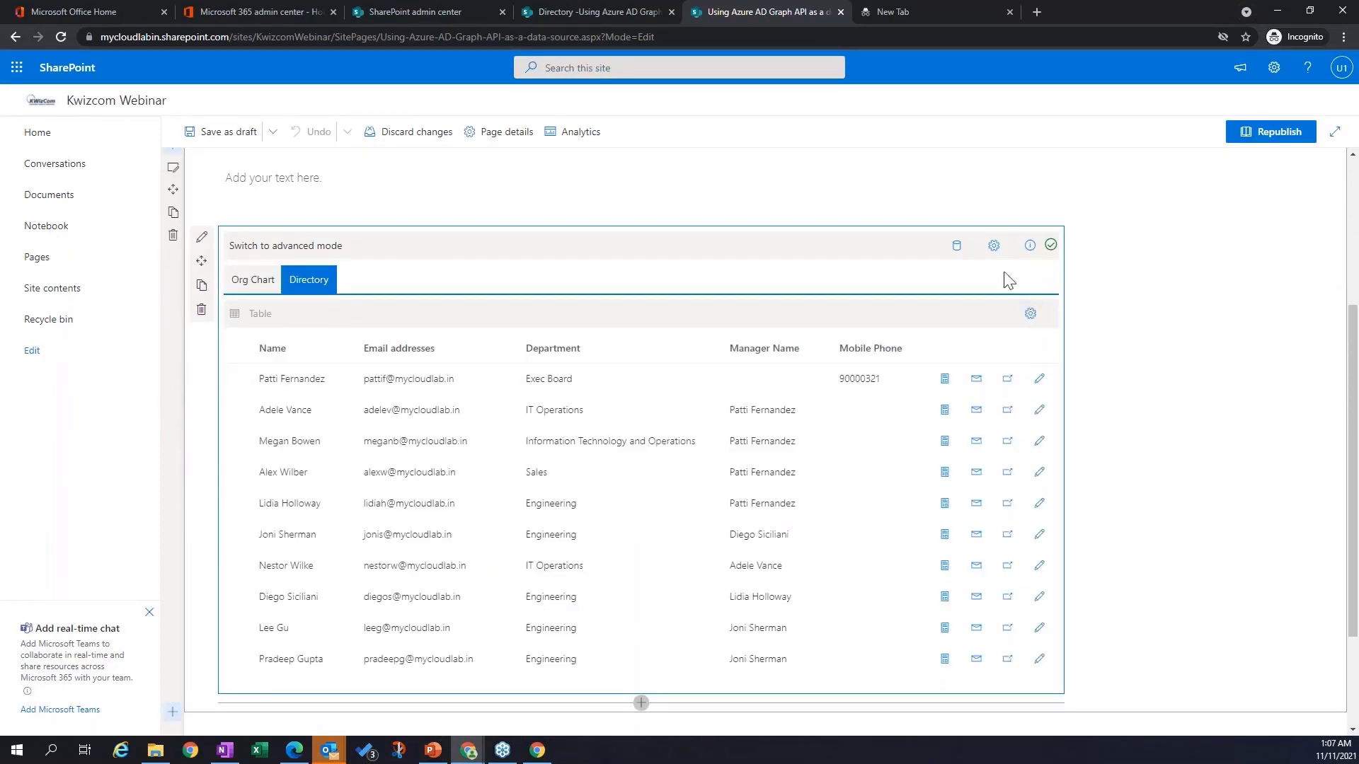
click(248, 262)
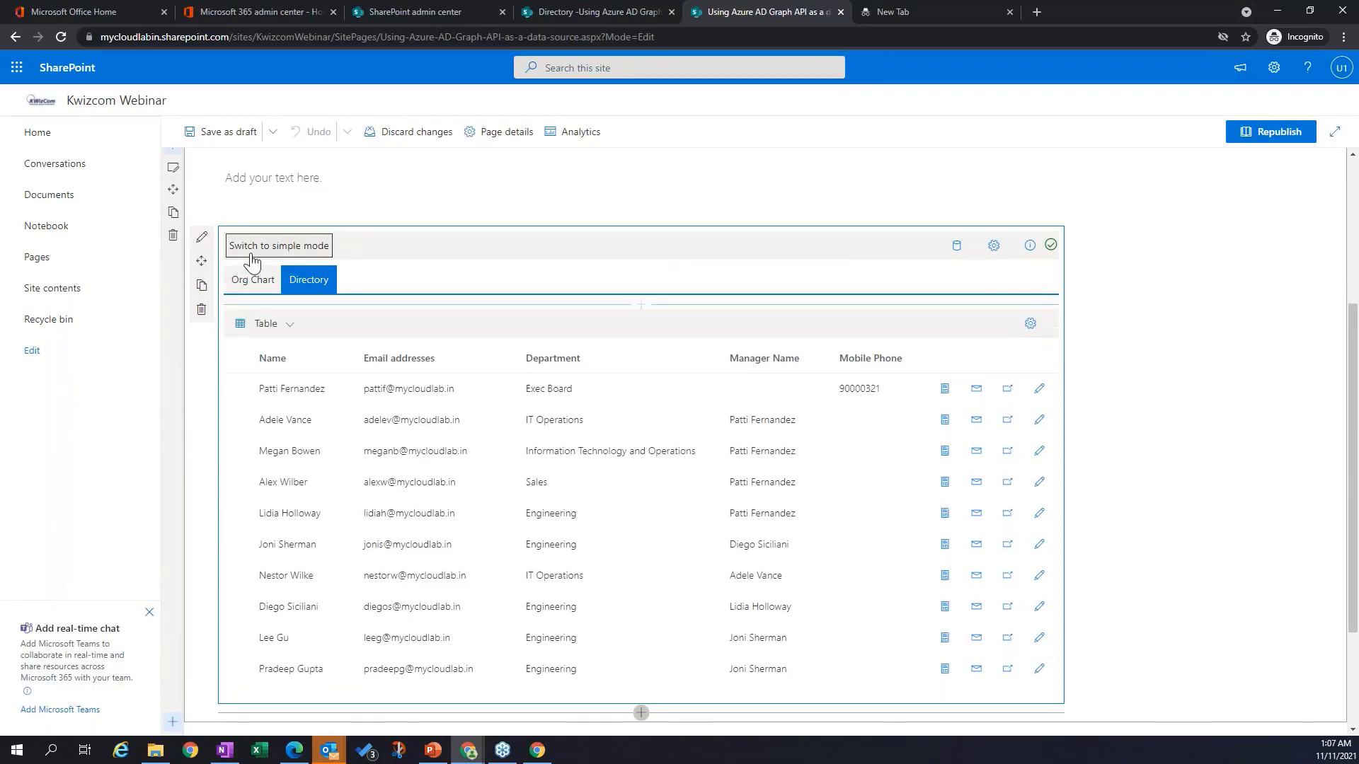
Step: Try out a Conditional Formatting (pro) control with one blank rule above the Directory table and delete the control
click(639, 305)
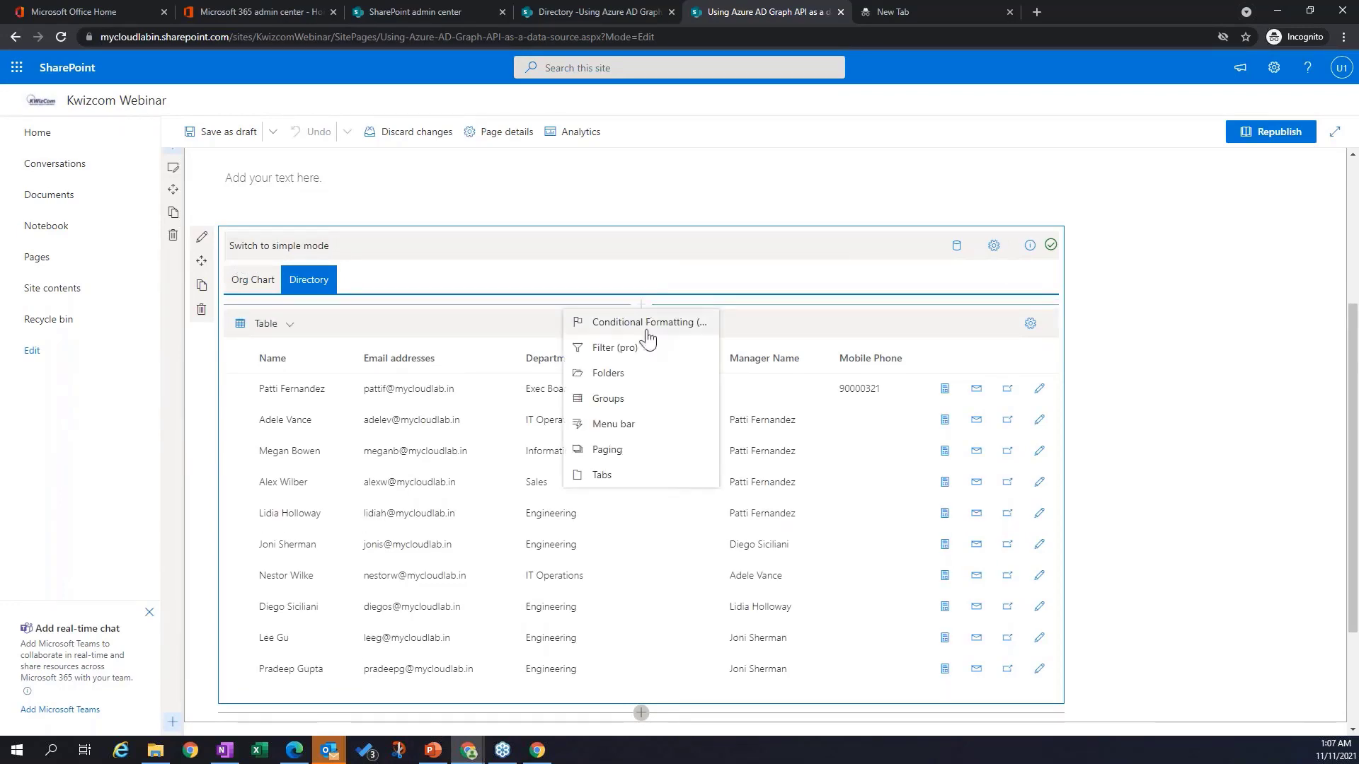
click(648, 323)
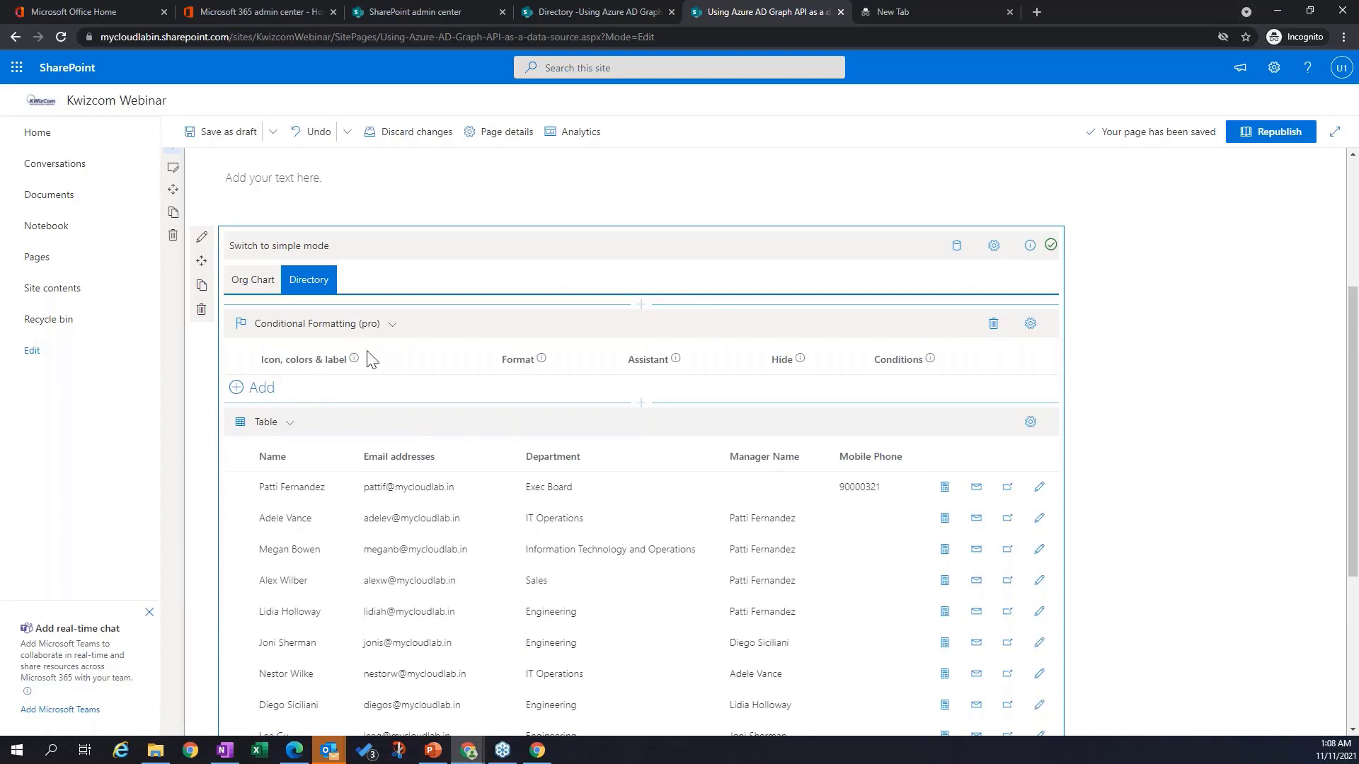
click(236, 390)
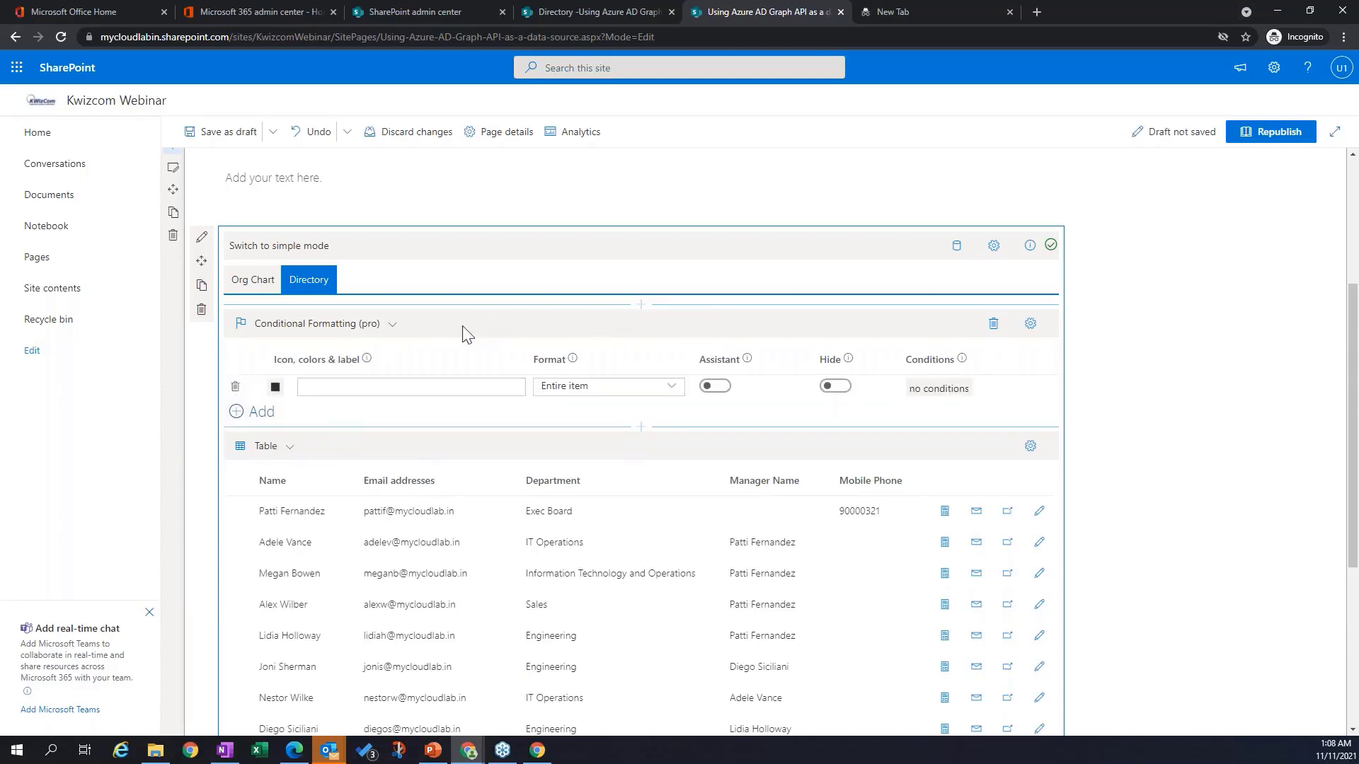
click(375, 386)
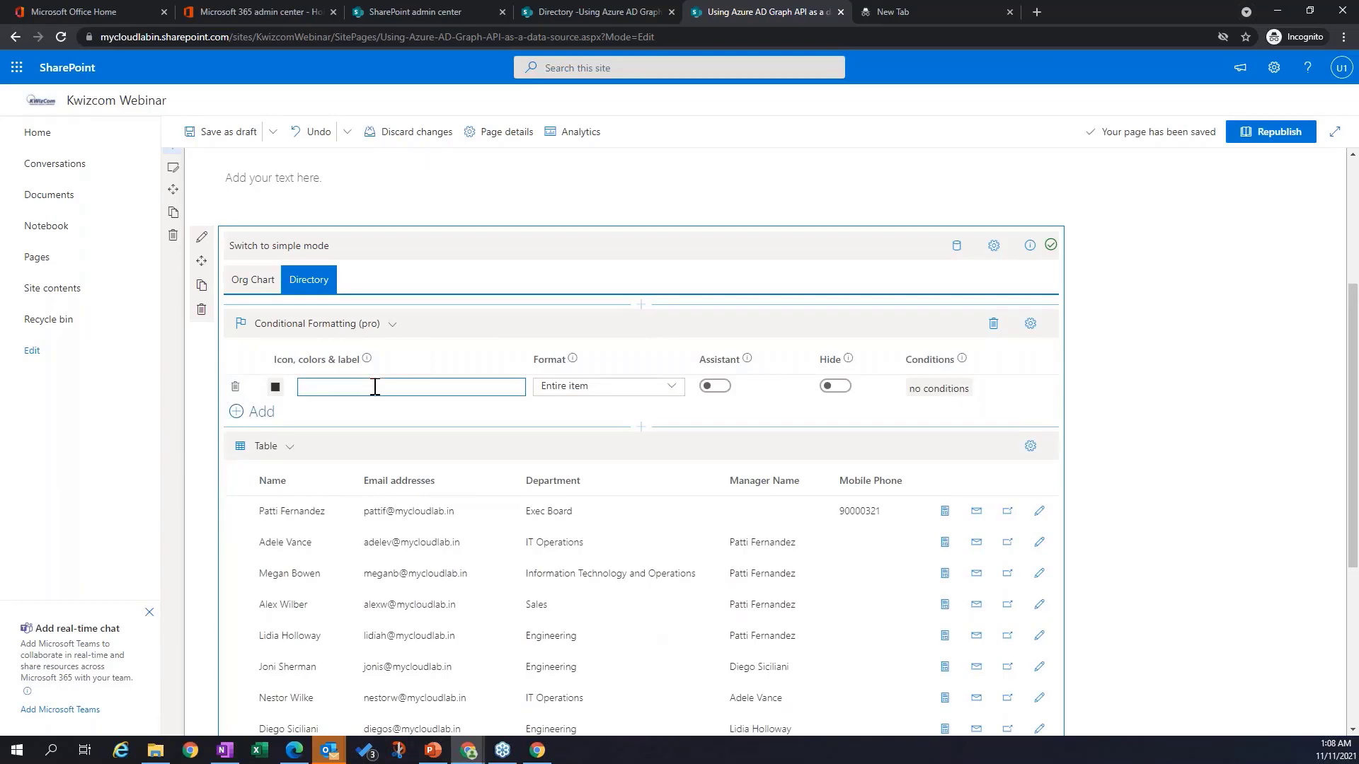
click(994, 333)
click(738, 115)
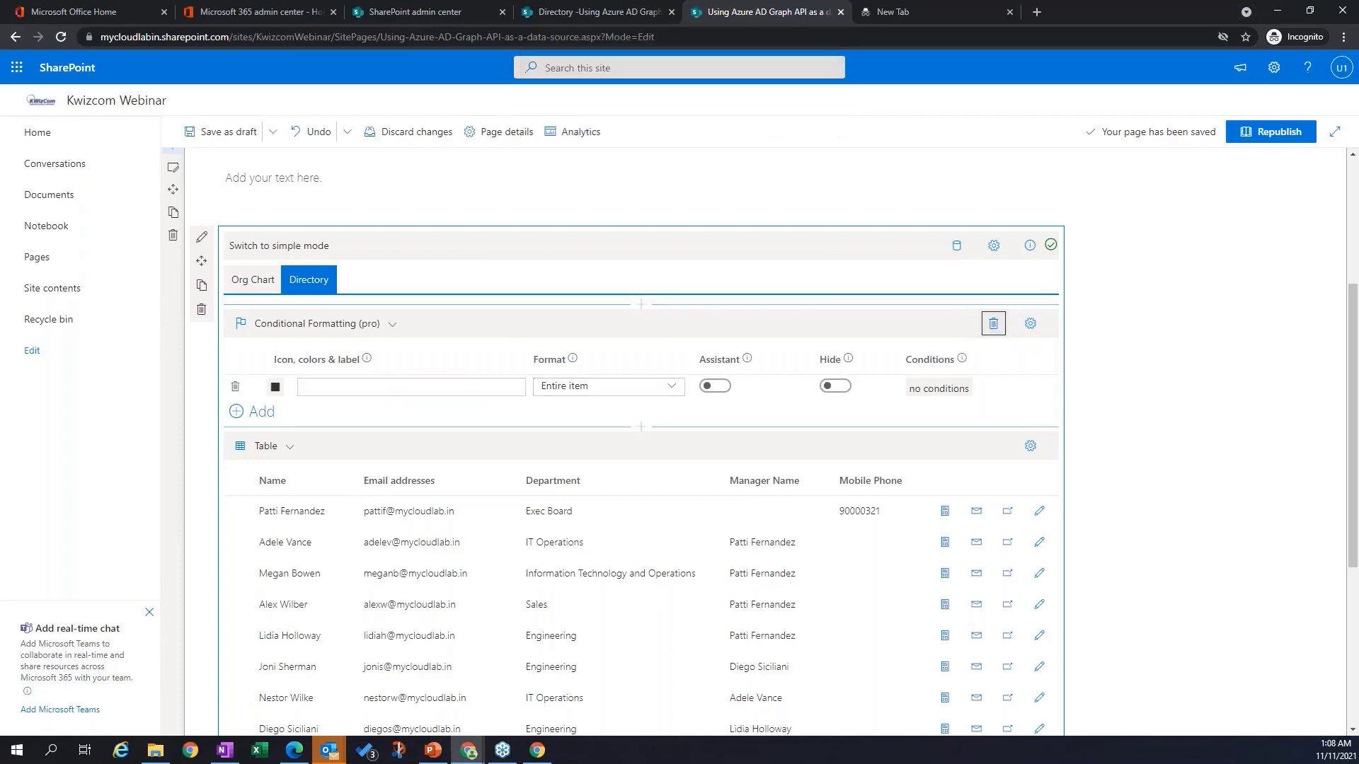
Step: Add a Filter (pro) control above the Directory table with search filters for Manager Name and Department
click(641, 304)
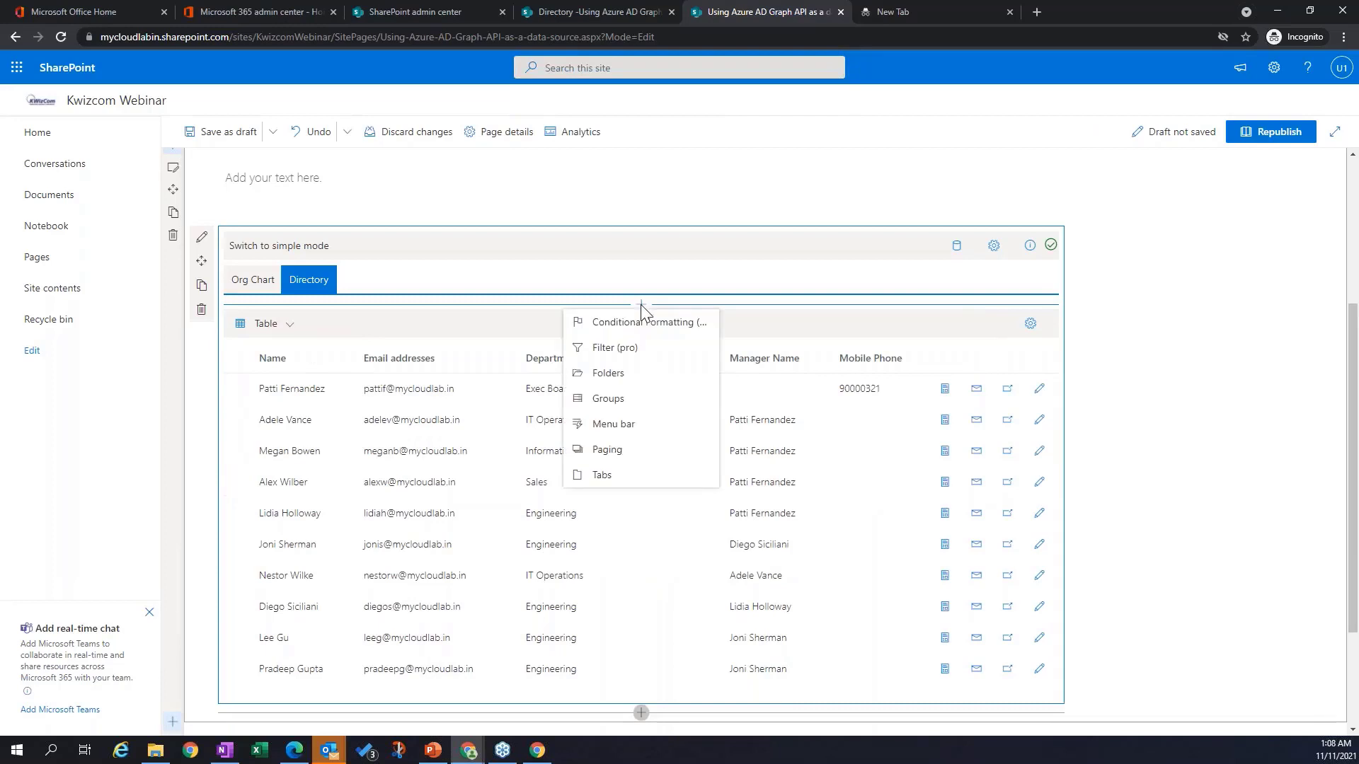
click(615, 347)
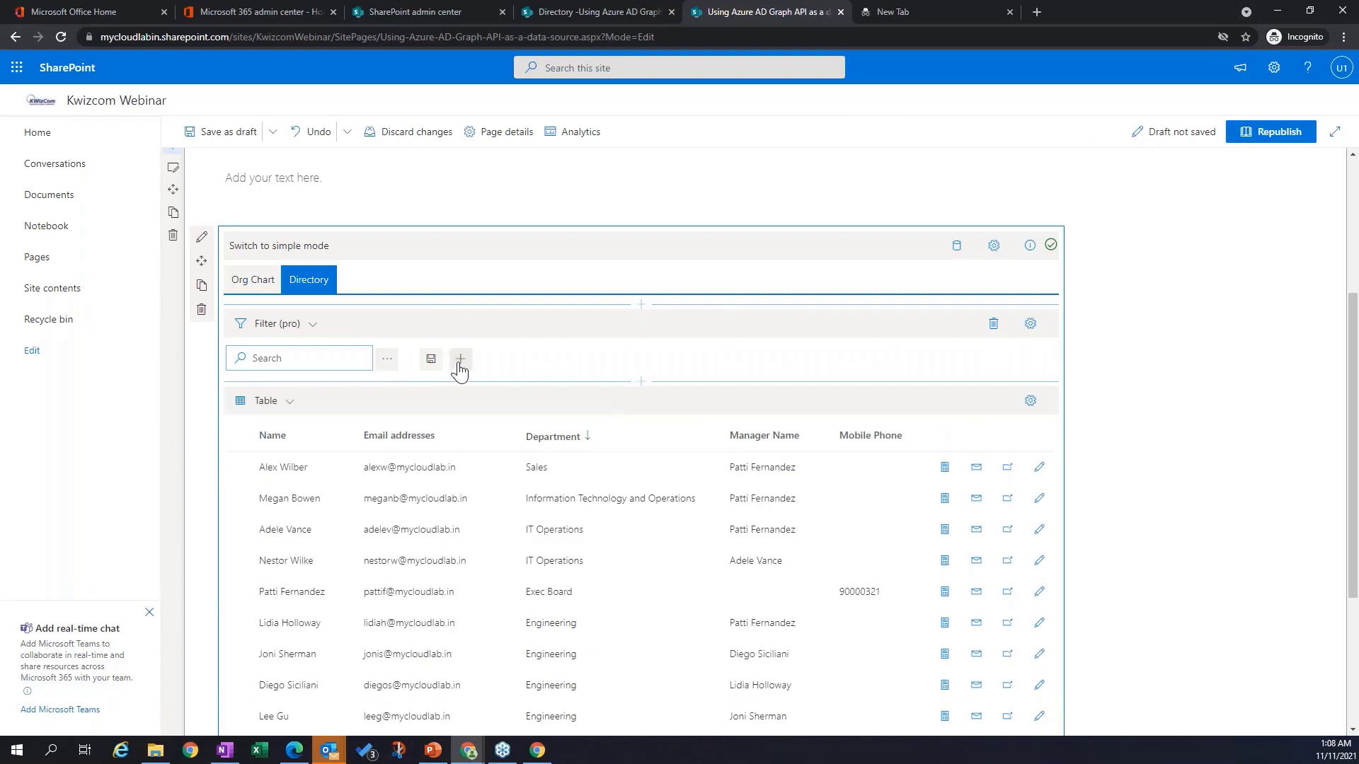
click(459, 362)
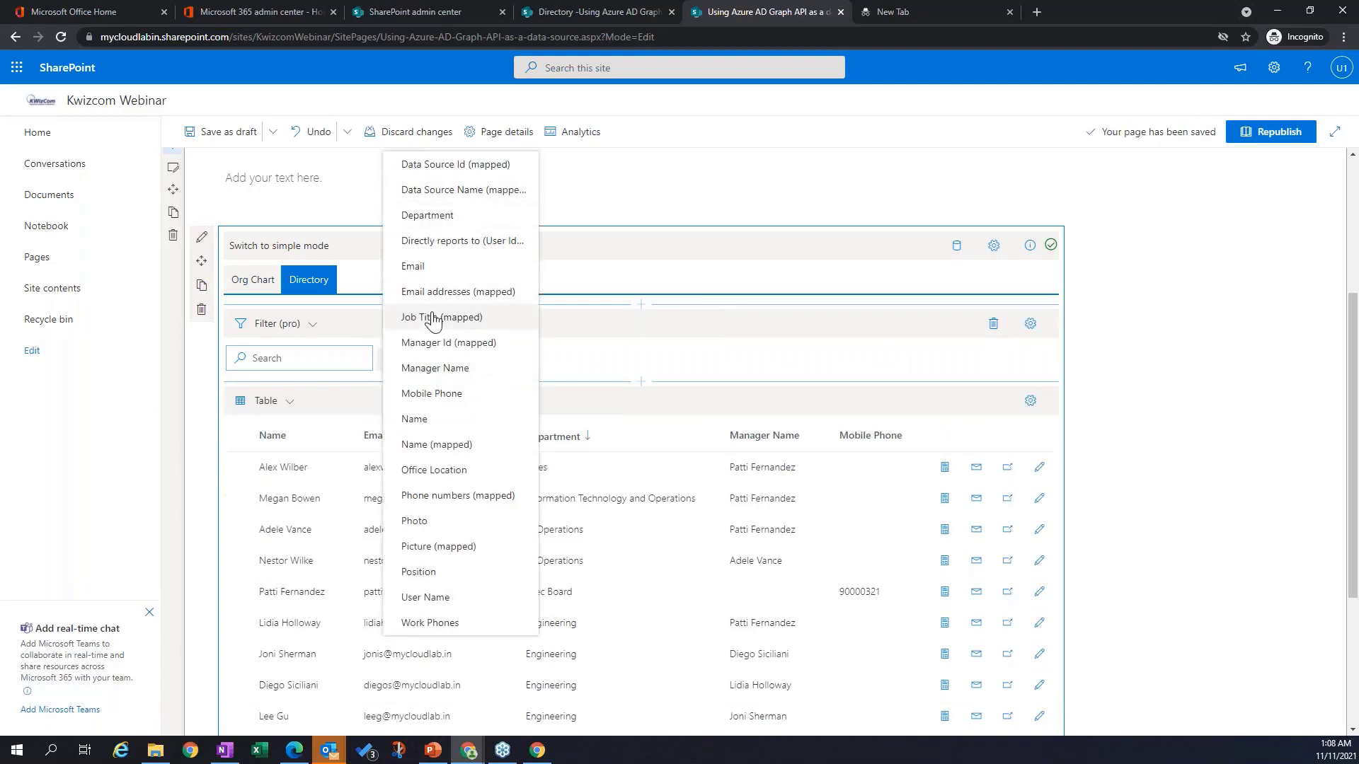
click(449, 368)
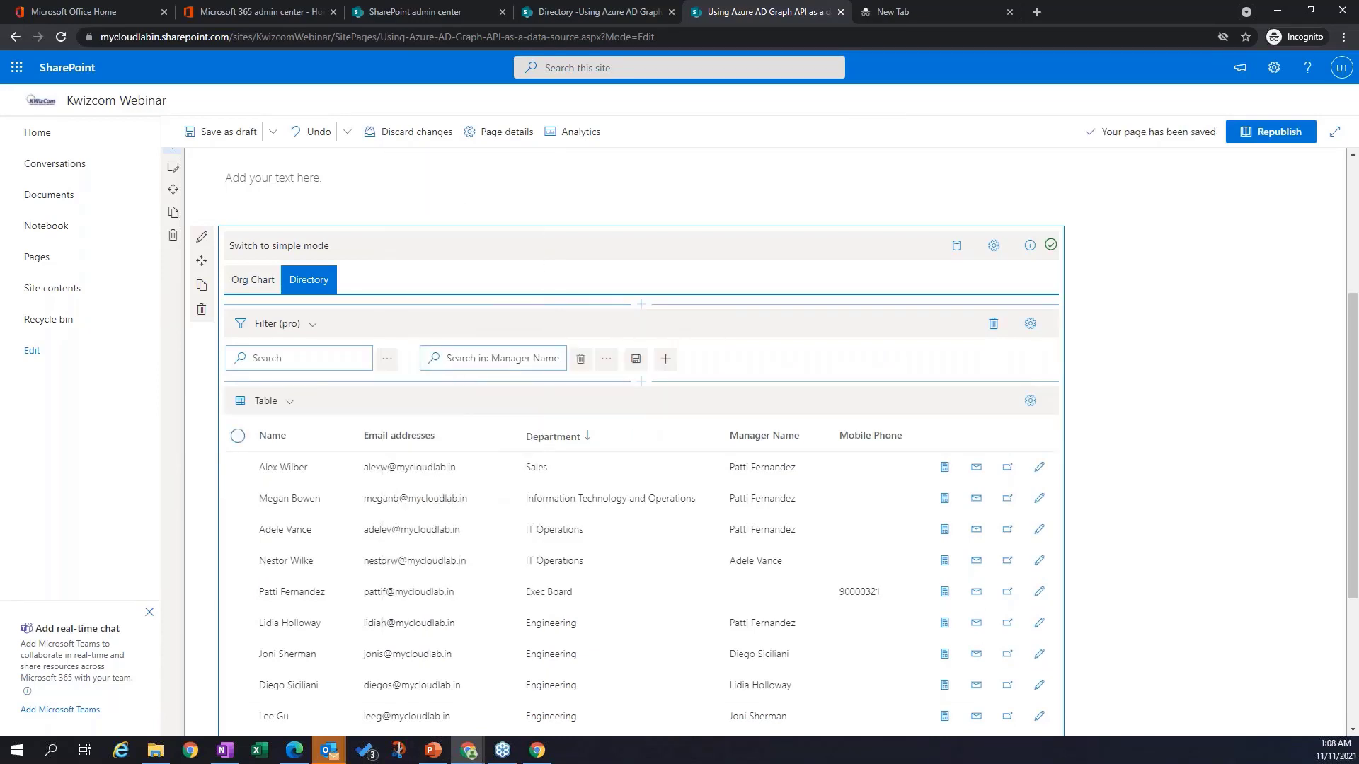
click(666, 360)
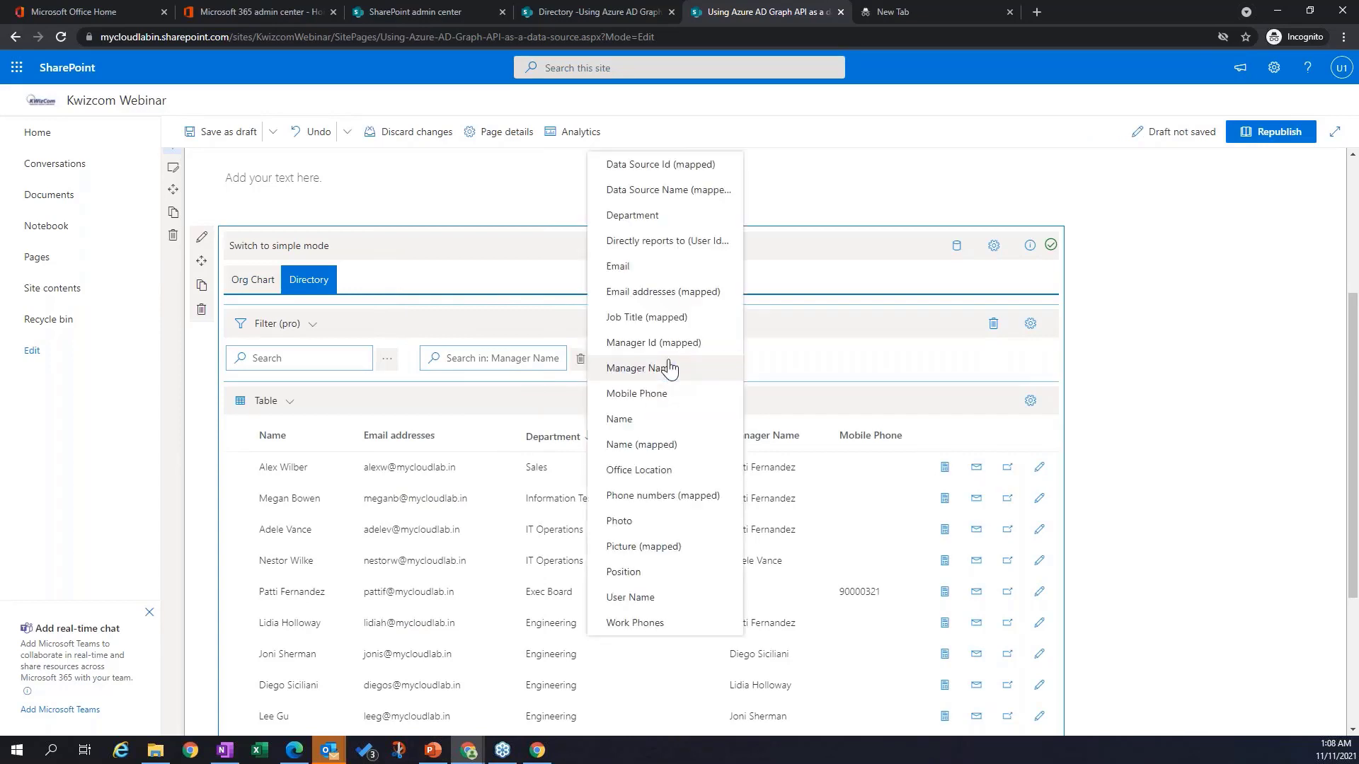
click(633, 216)
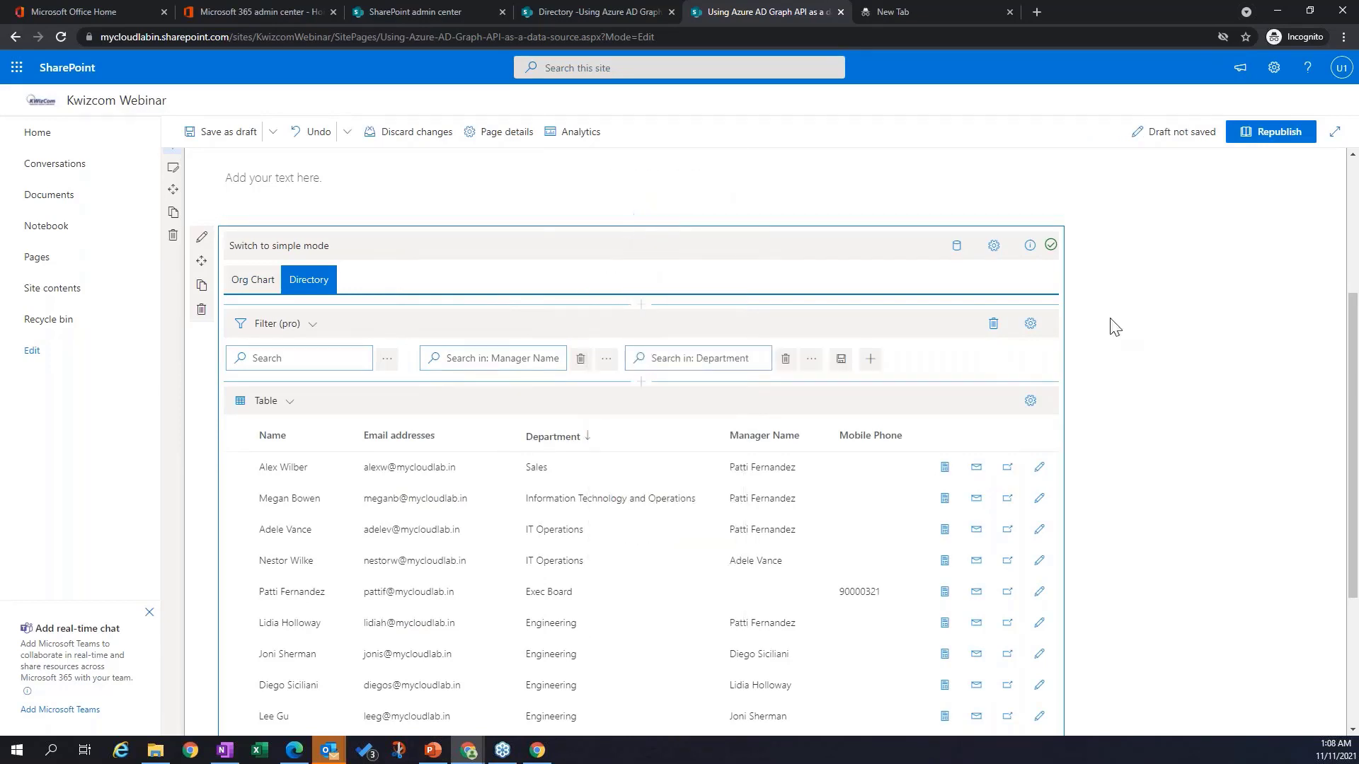
Step: Republish the page and show its Directory display group with the new filters
click(1285, 135)
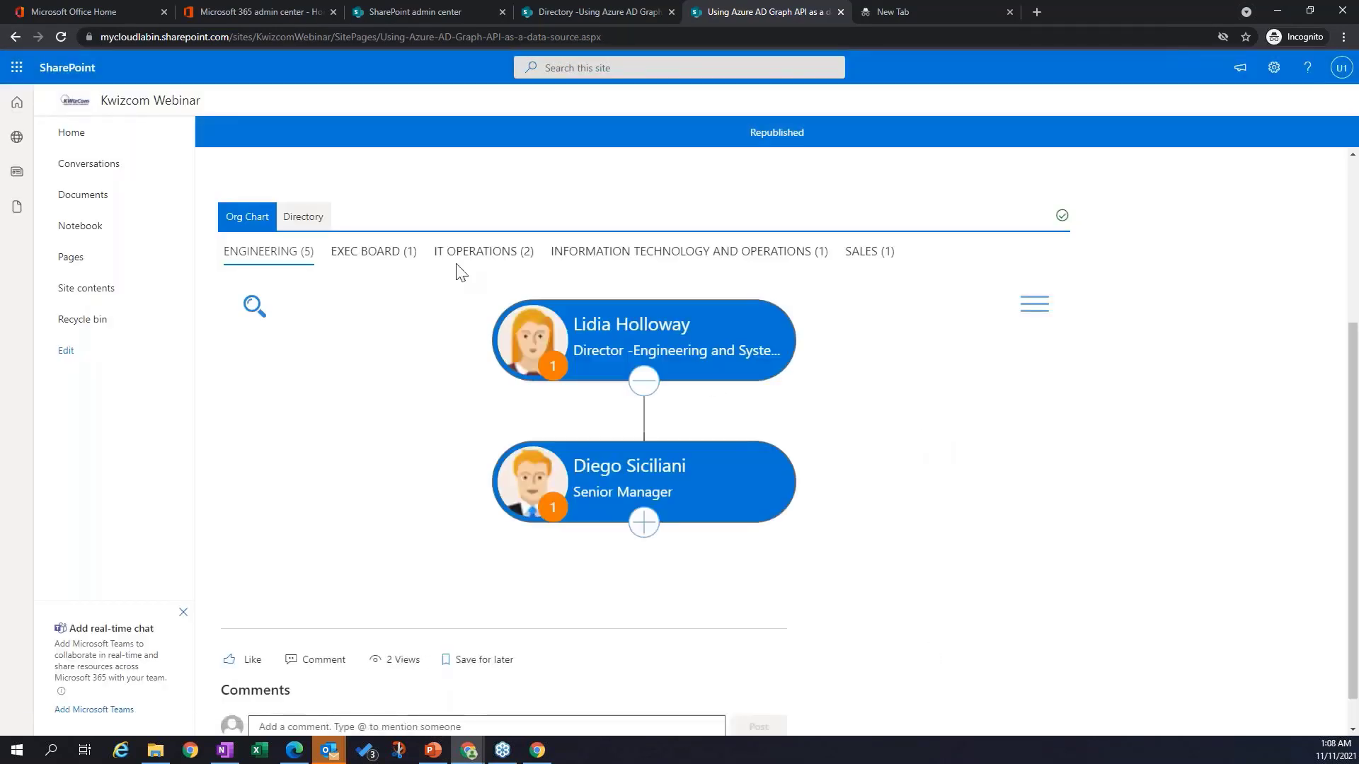
click(318, 223)
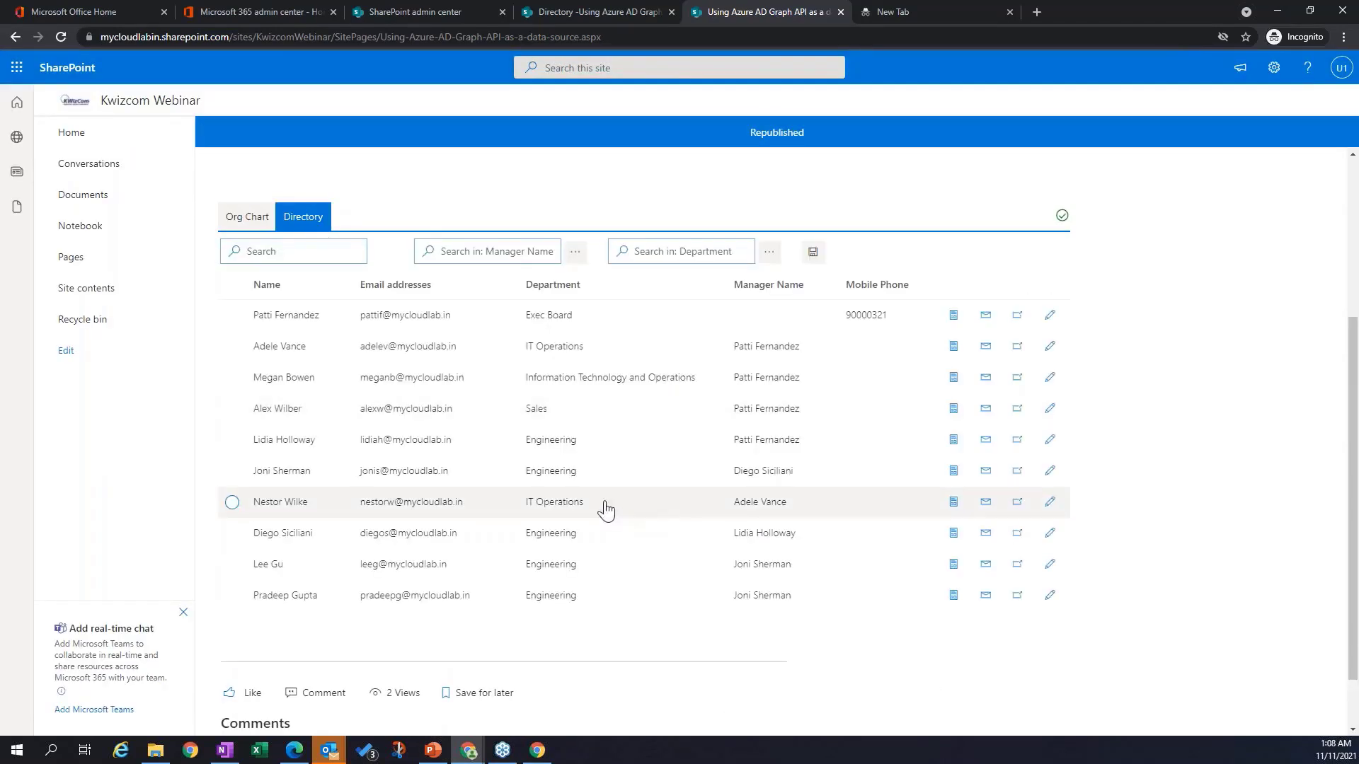
Step: Filter the Directory table by "IT O" in the Department search and clear the filter text
click(268, 258)
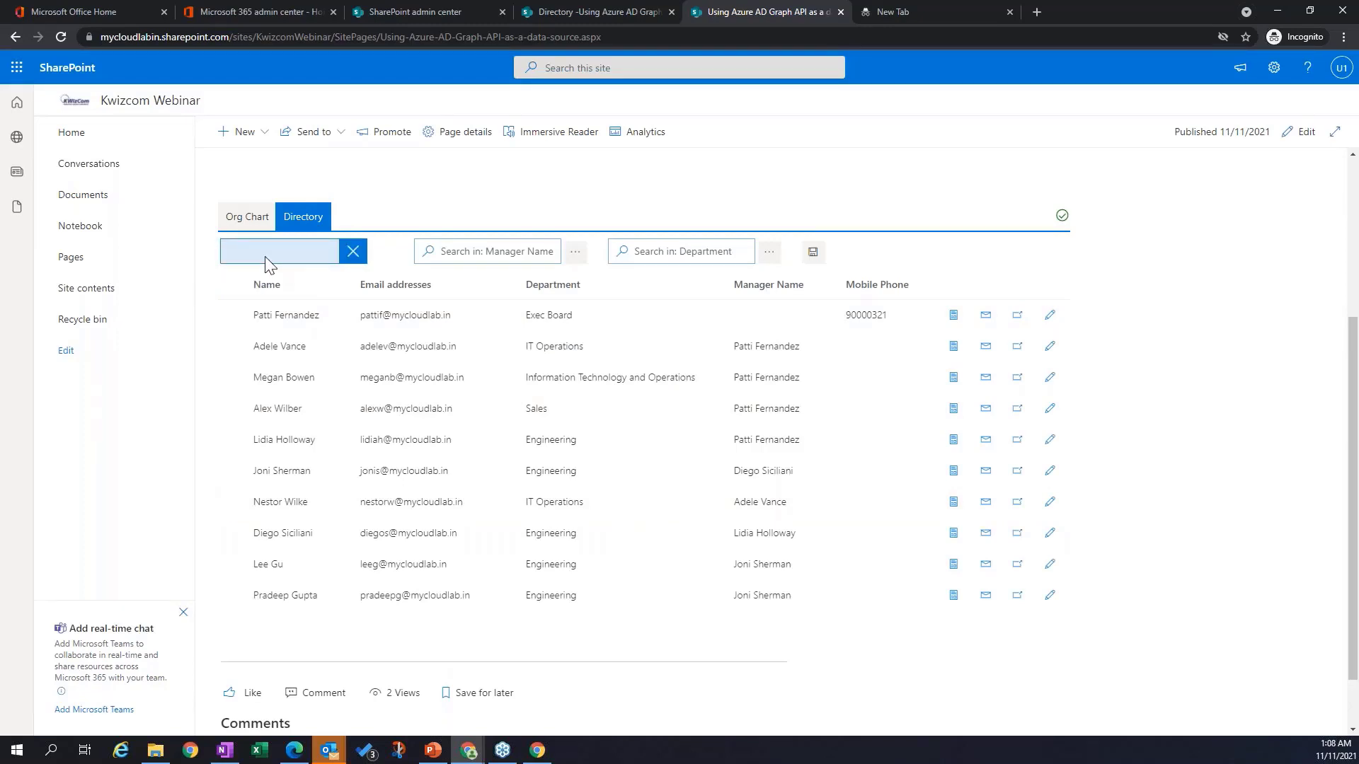
click(461, 252)
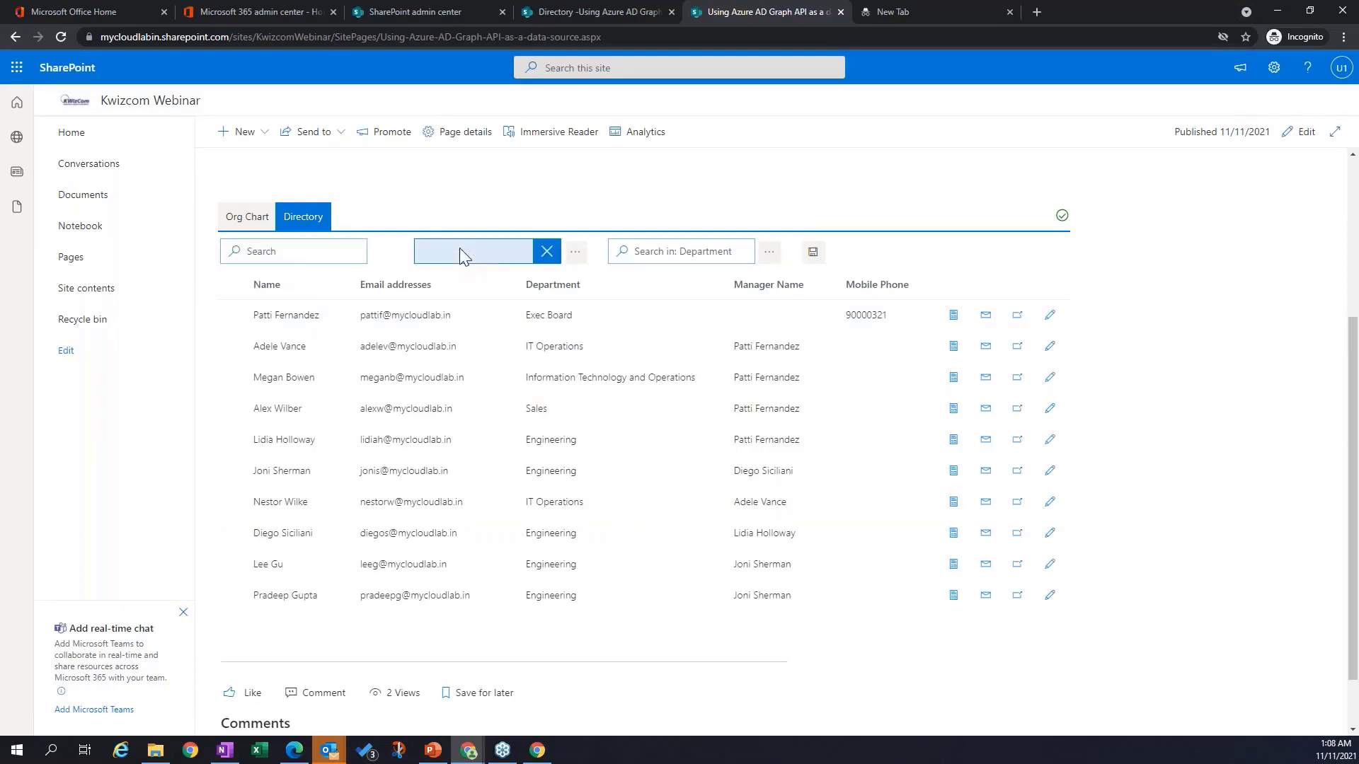
click(697, 255)
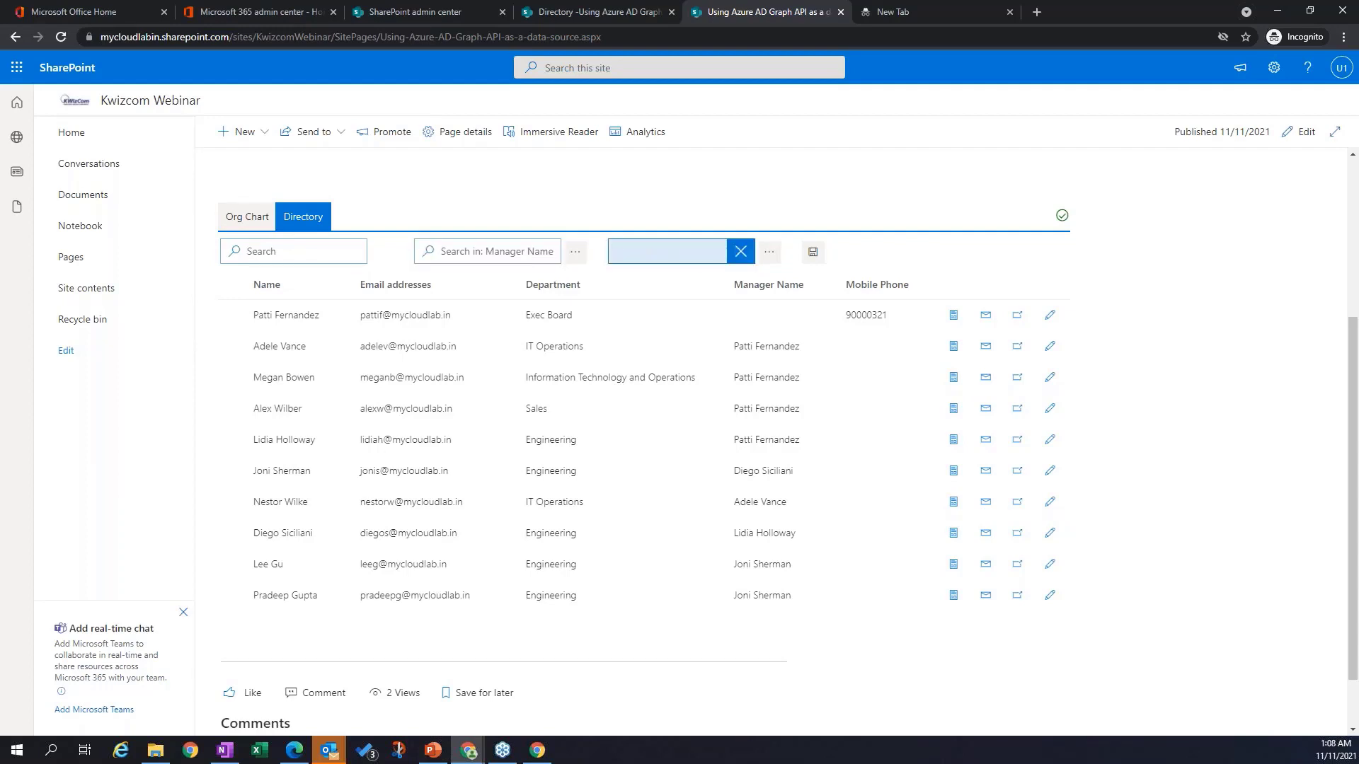
text(IT Op)
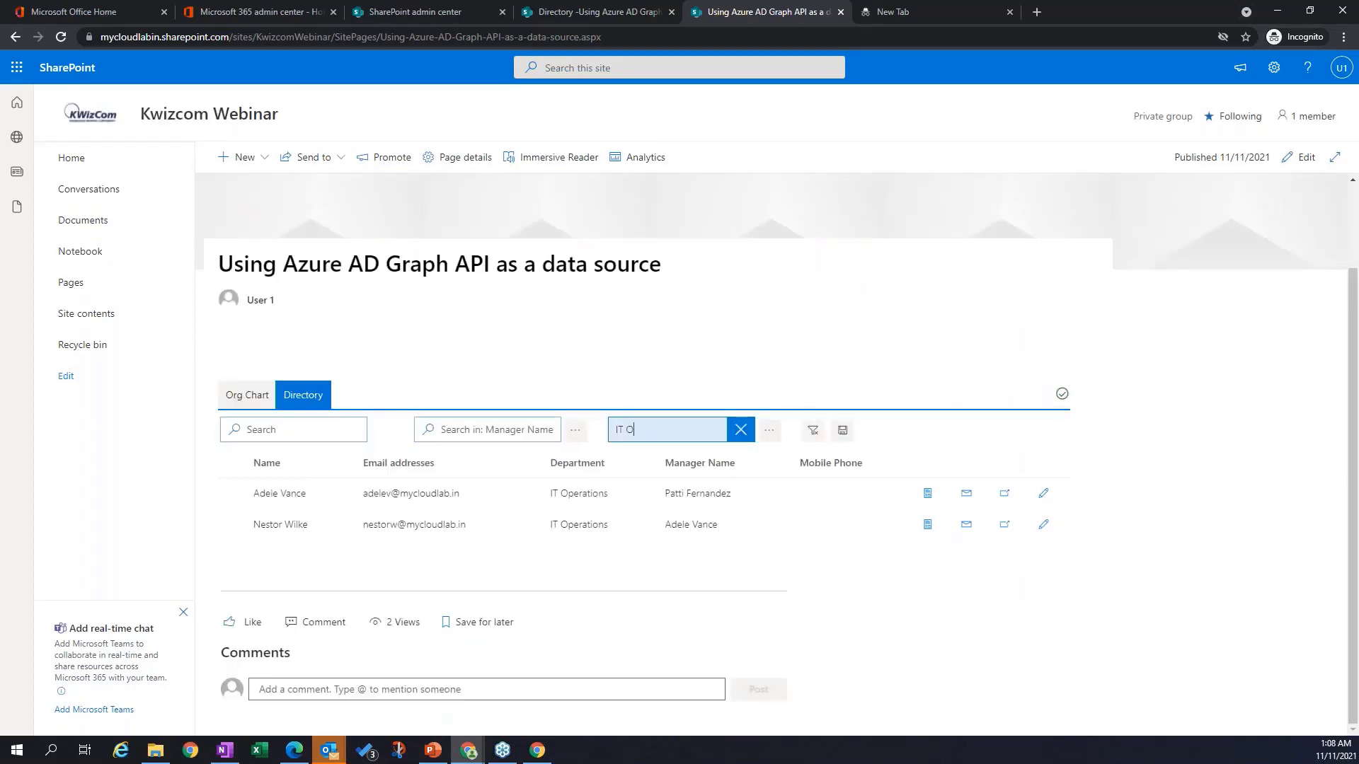
key(BackSpace)
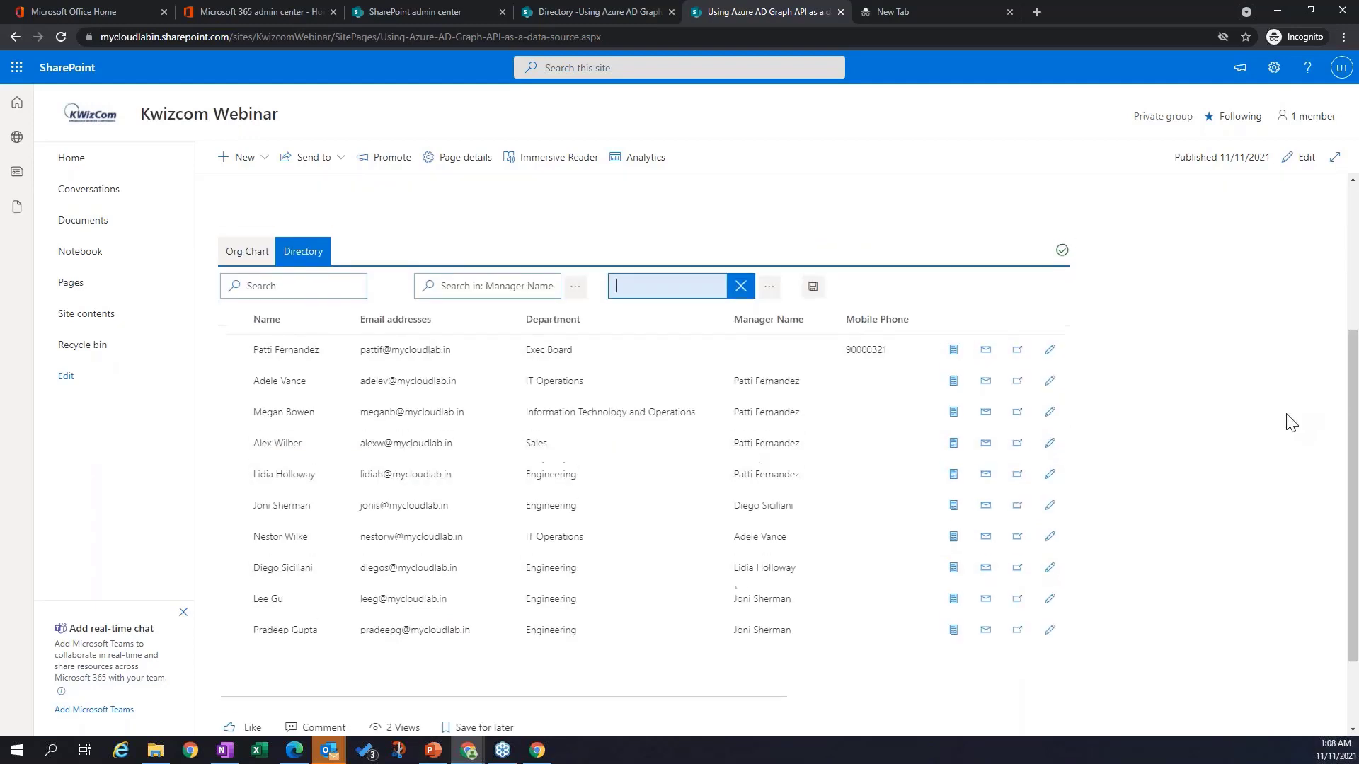
Step: Return to the Org Chart display group on the published page
scroll(1291, 423, up, 3)
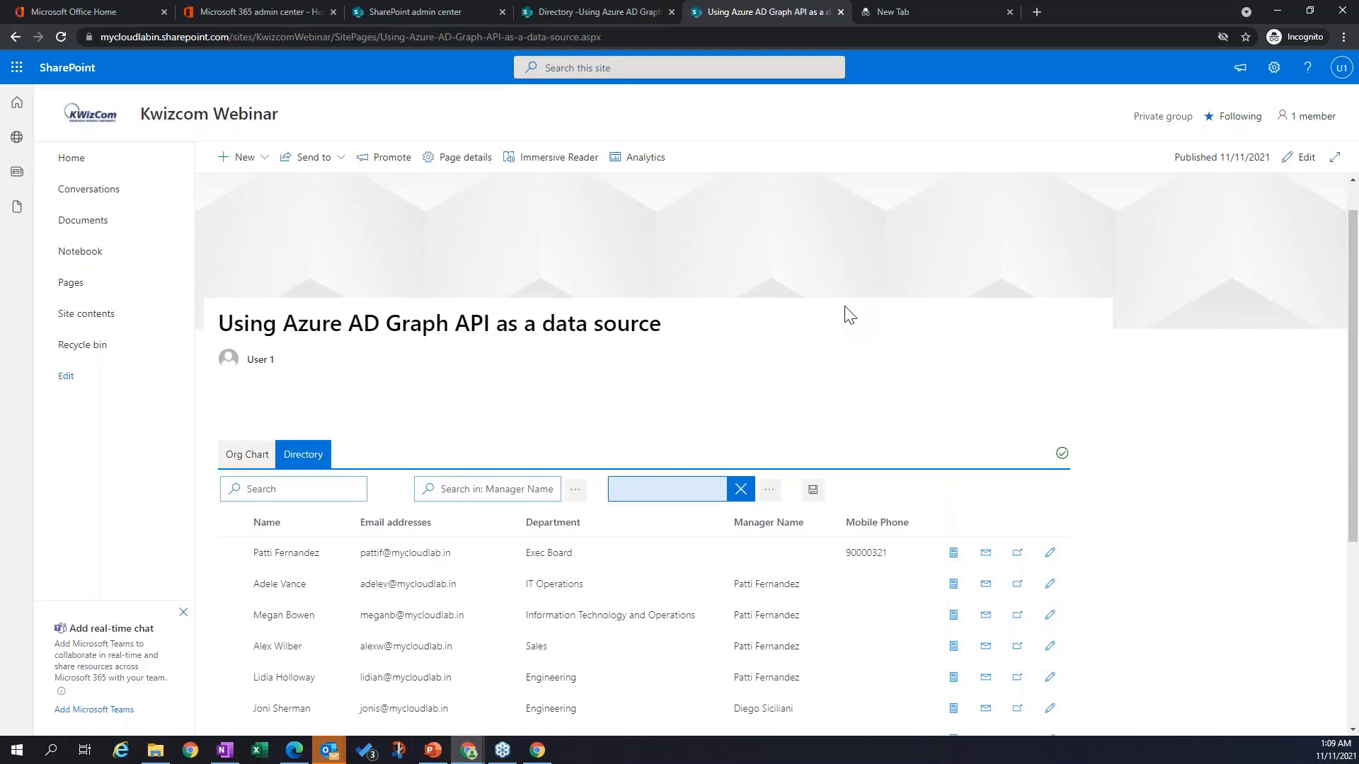
click(243, 457)
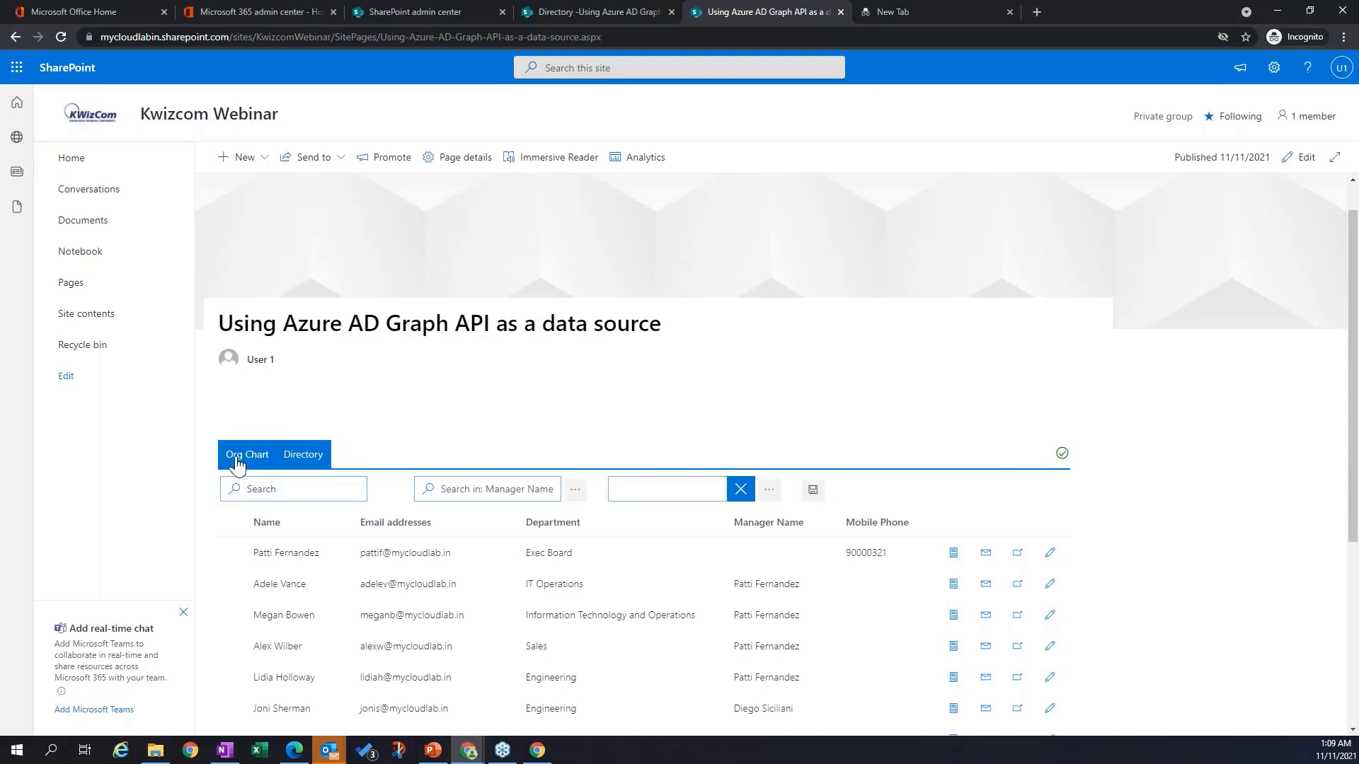
scroll(886, 421, down, 2)
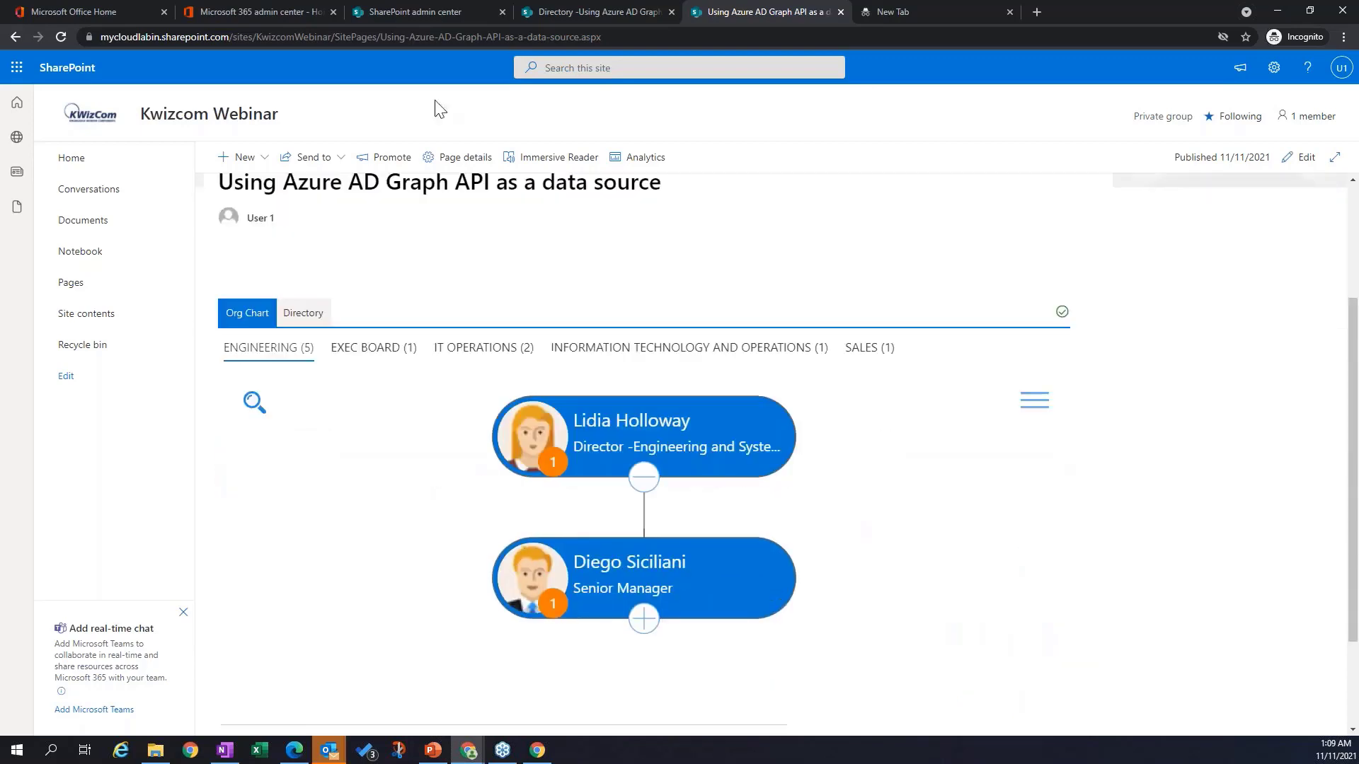
Step: Open the Displaying Vacancies in a department page from the Kwizcom Test site's home page and examine its org chart
click(630, 3)
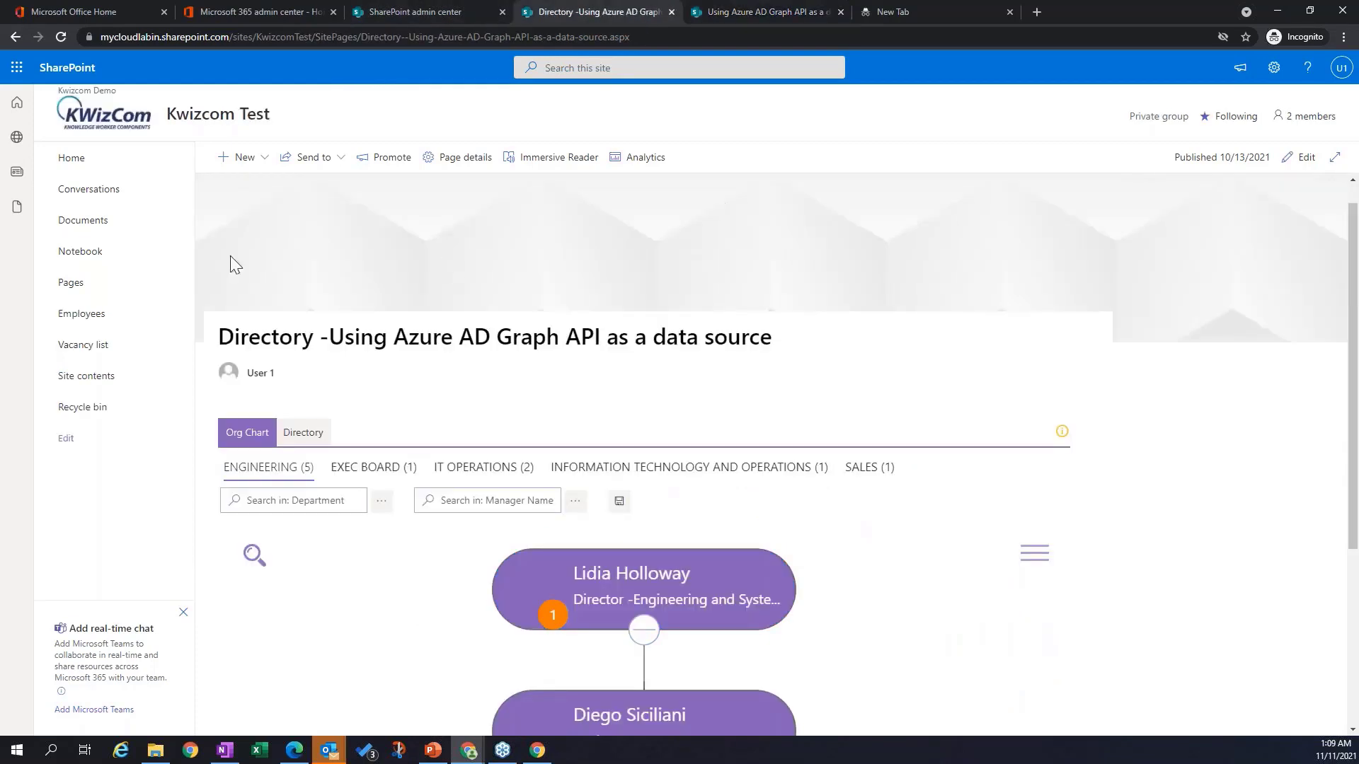
click(71, 157)
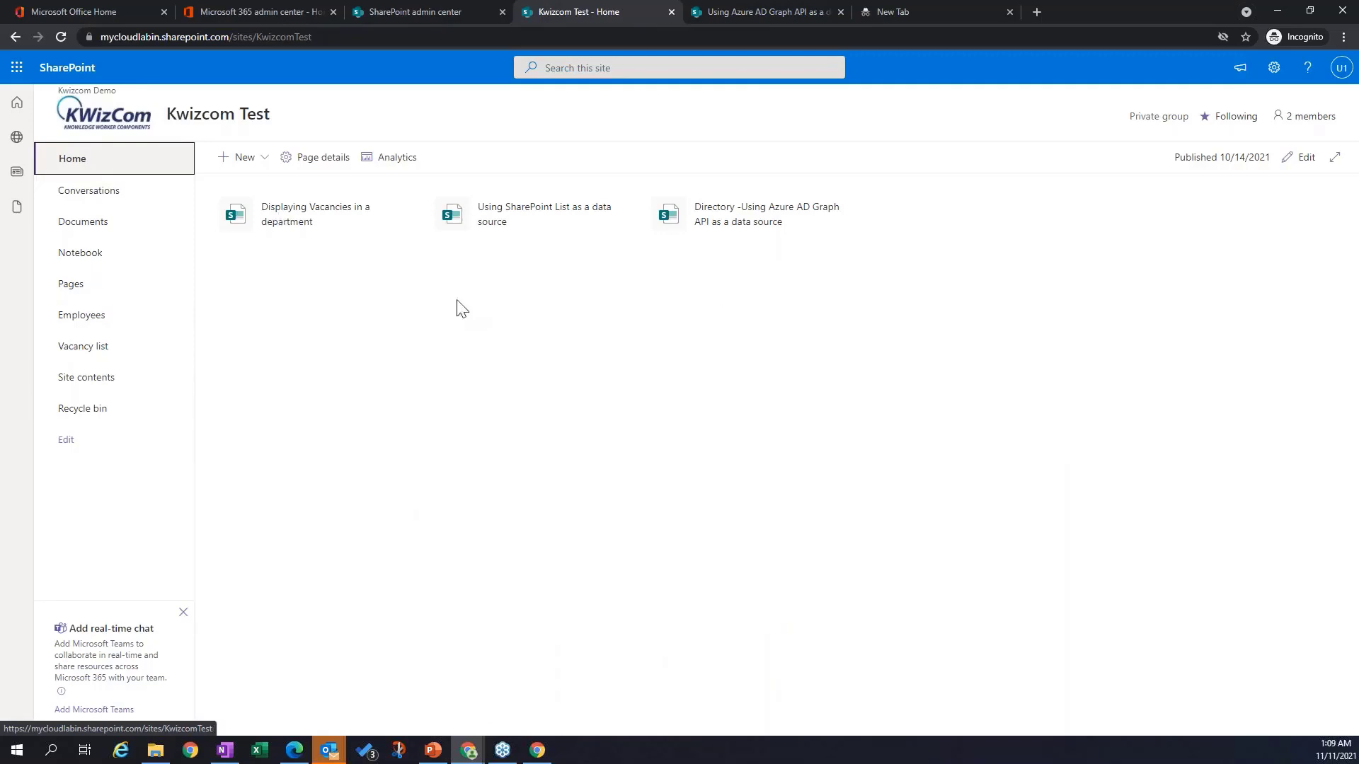
click(326, 219)
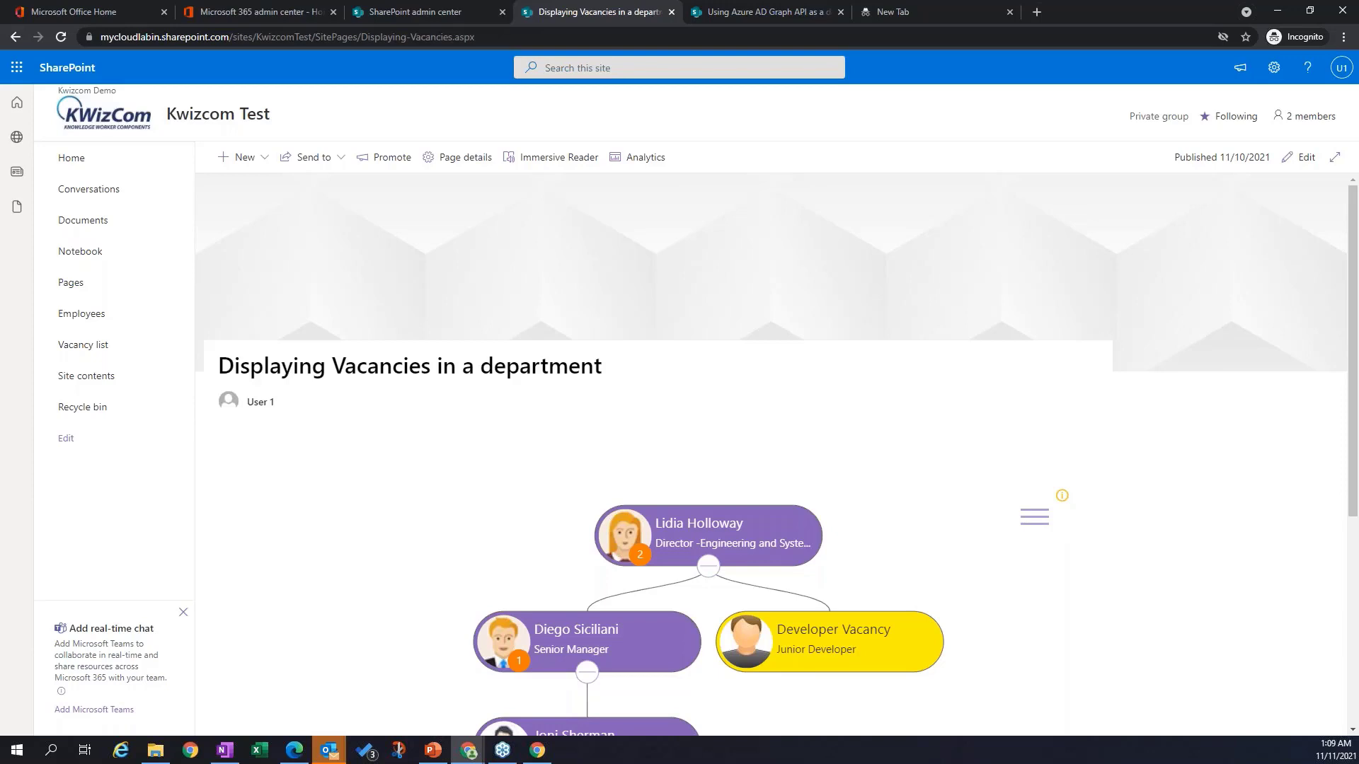
scroll(1195, 445, down, 5)
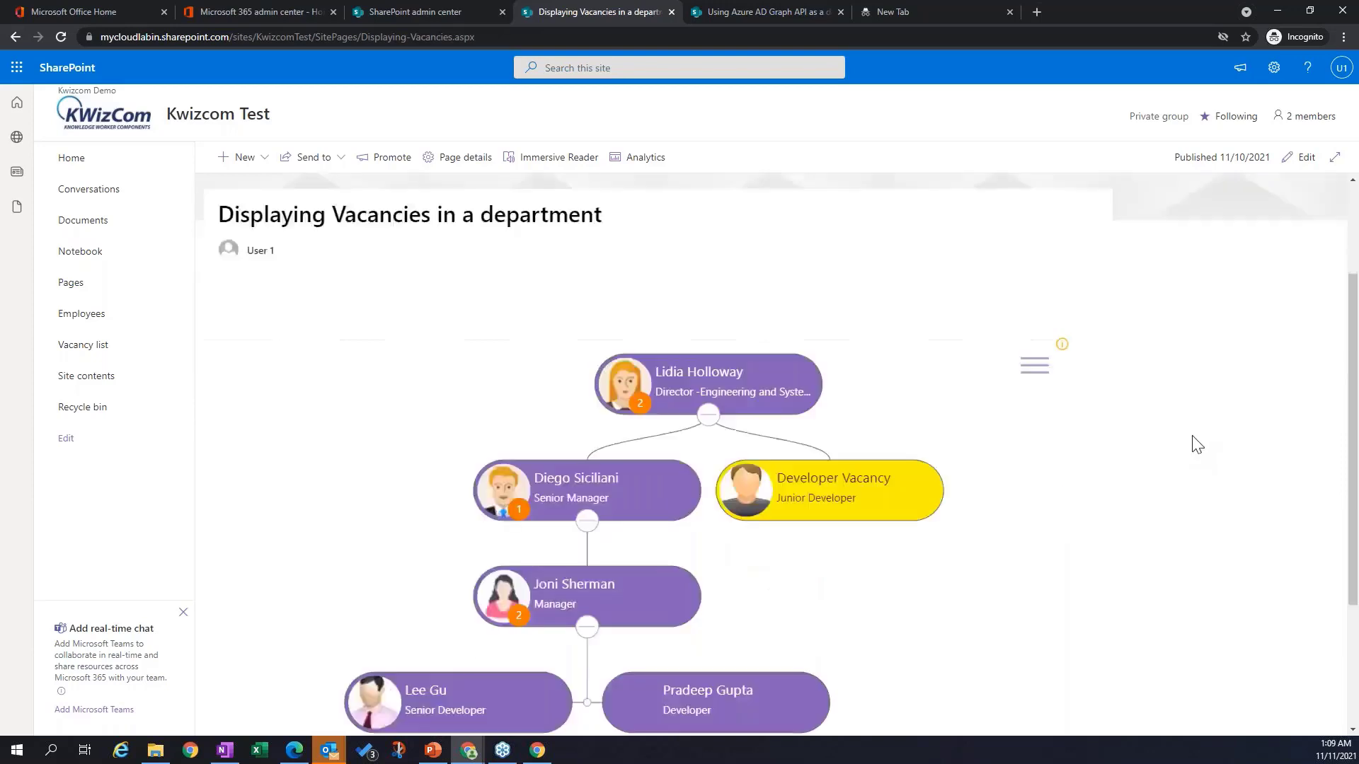
scroll(1195, 444, up, 3)
scroll(1194, 444, down, 3)
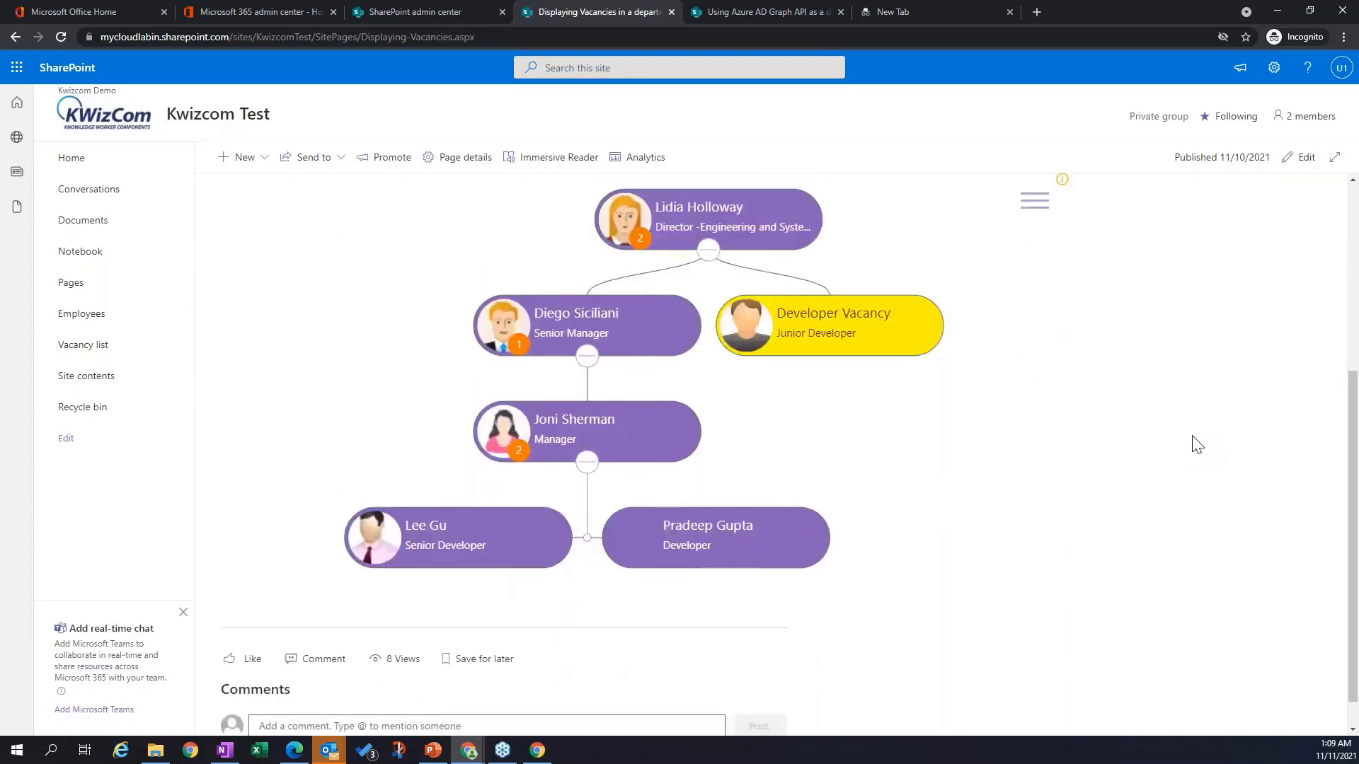
scroll(1195, 444, up, 2)
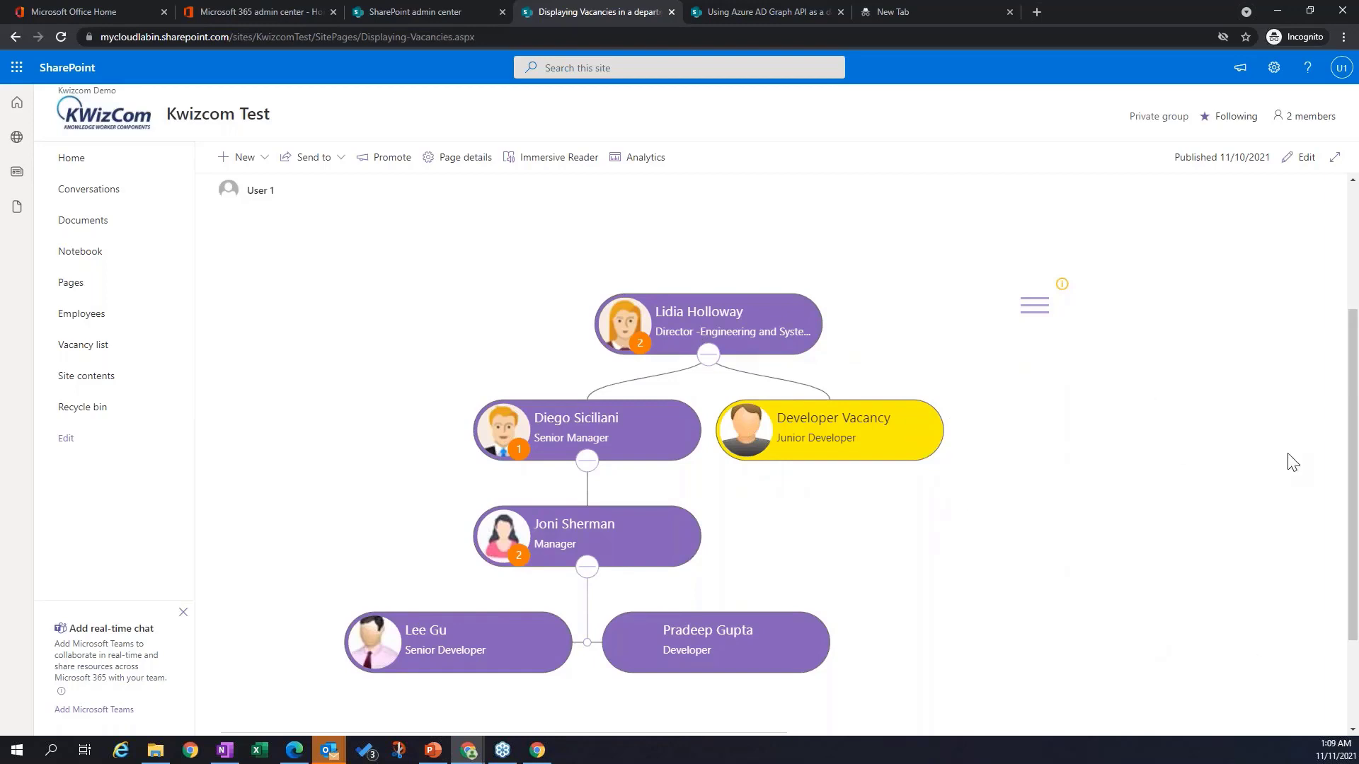
Step: Create a page from the Blank template on the Kwizcom Webinar site
click(782, 9)
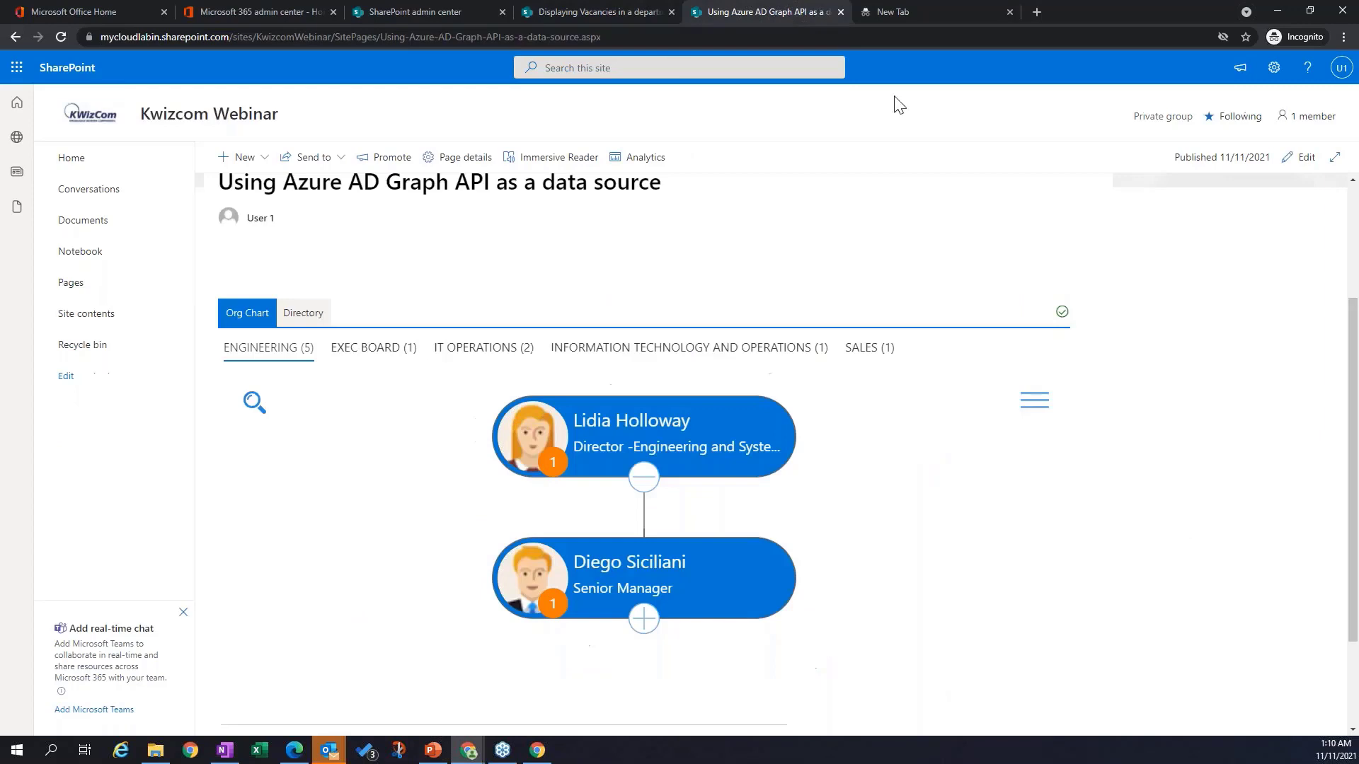
click(85, 163)
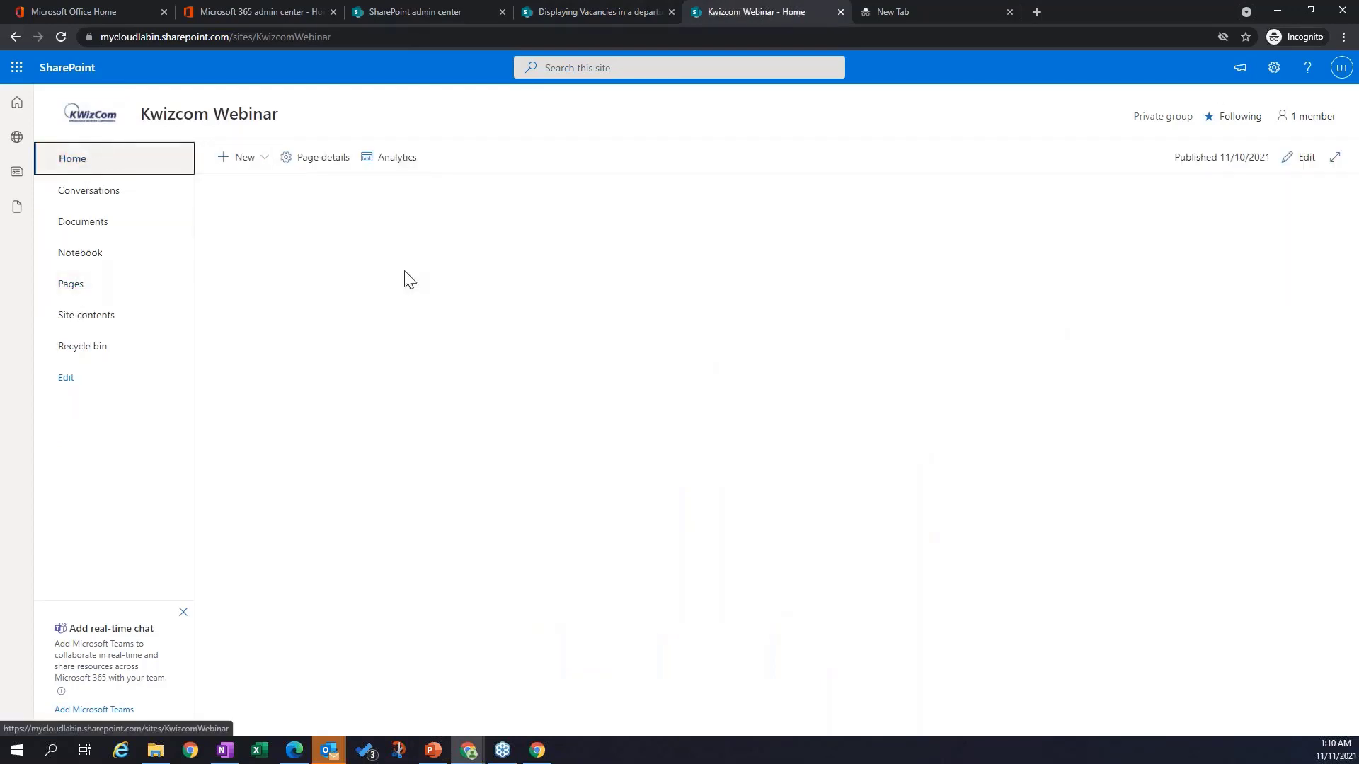
click(249, 158)
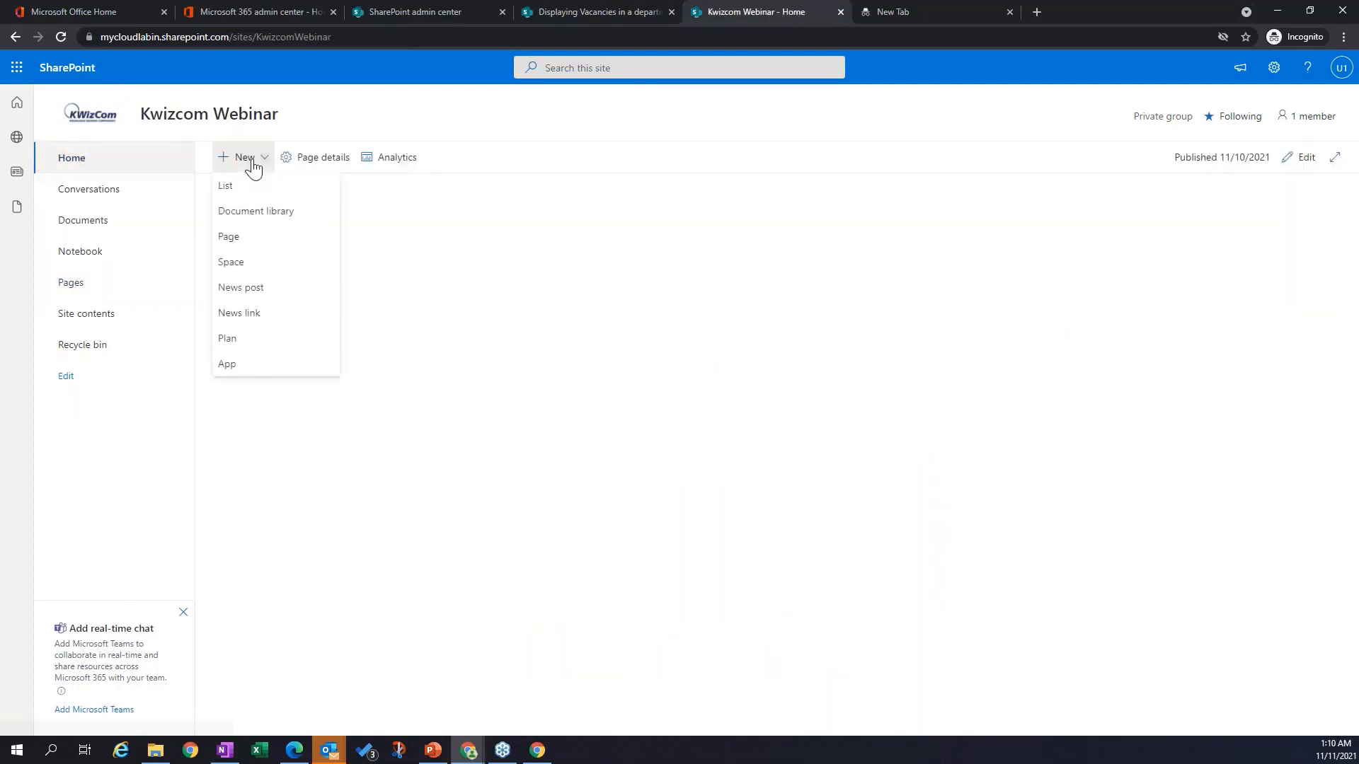
click(247, 244)
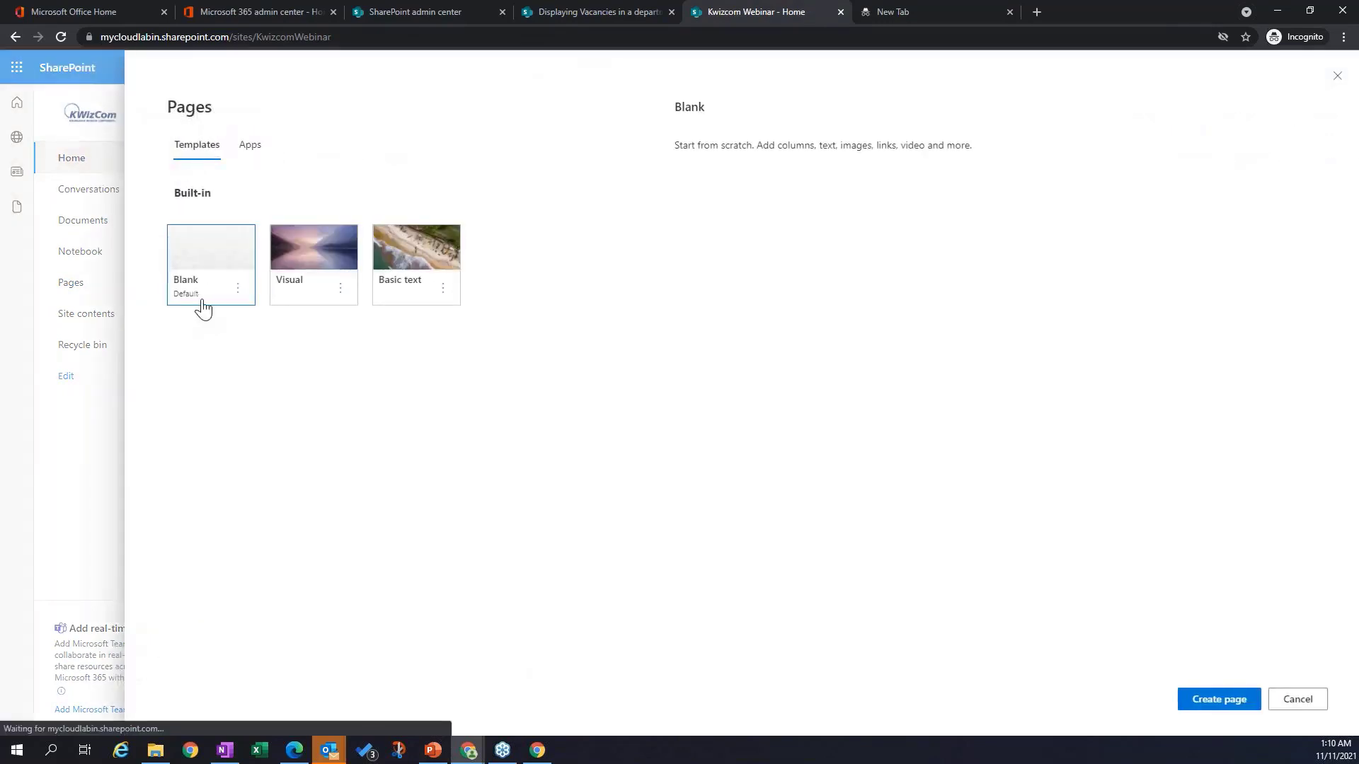
click(1219, 699)
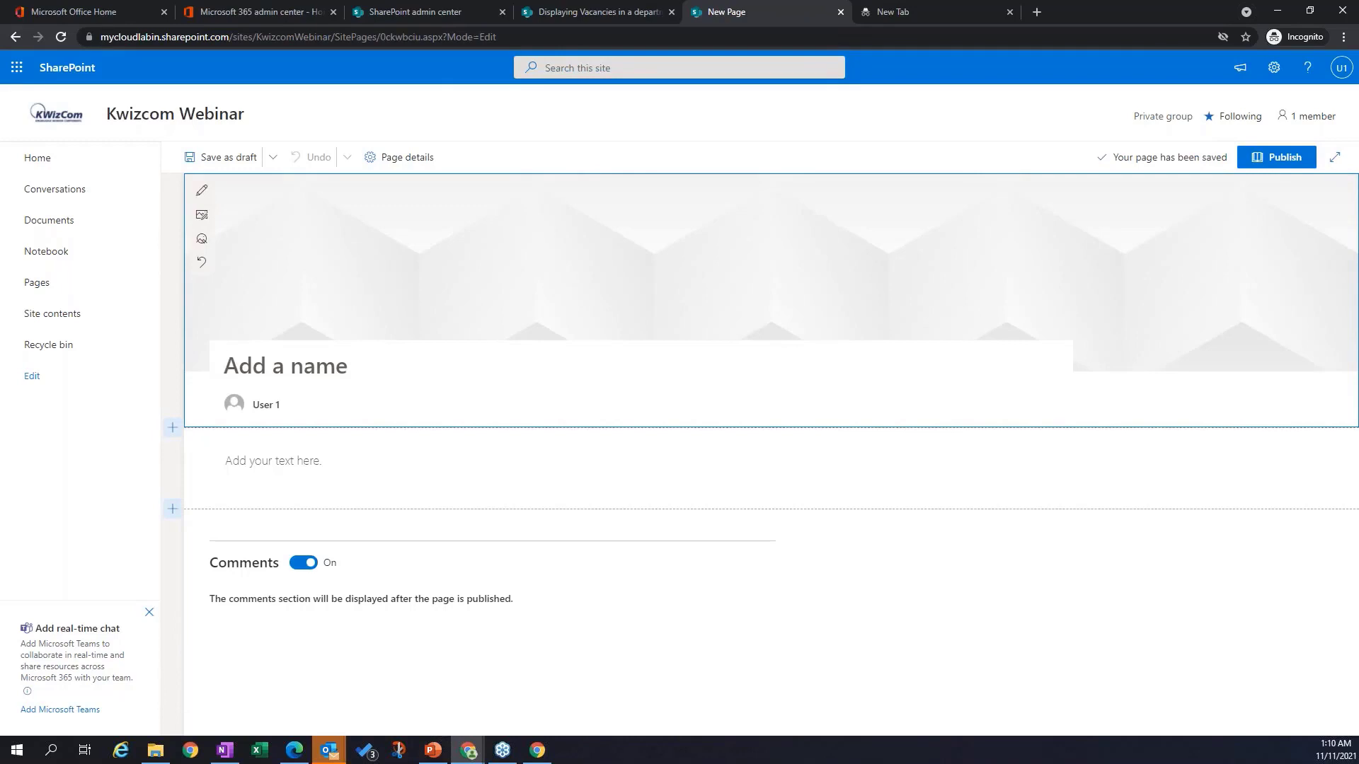
Step: Paste the copied page title into the new page's title area, undoing the first paste and repeating it
key(alt+Tab)
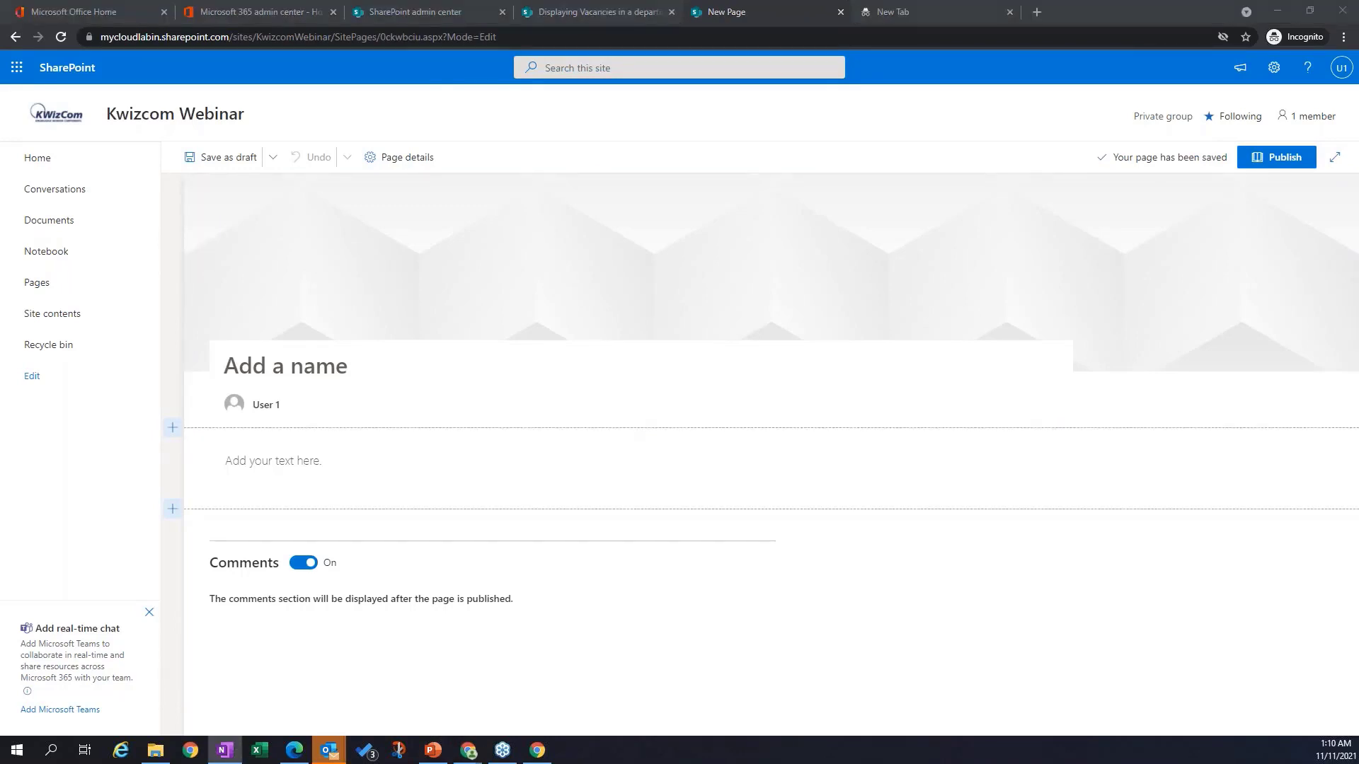
click(408, 365)
key(ctrl+v)
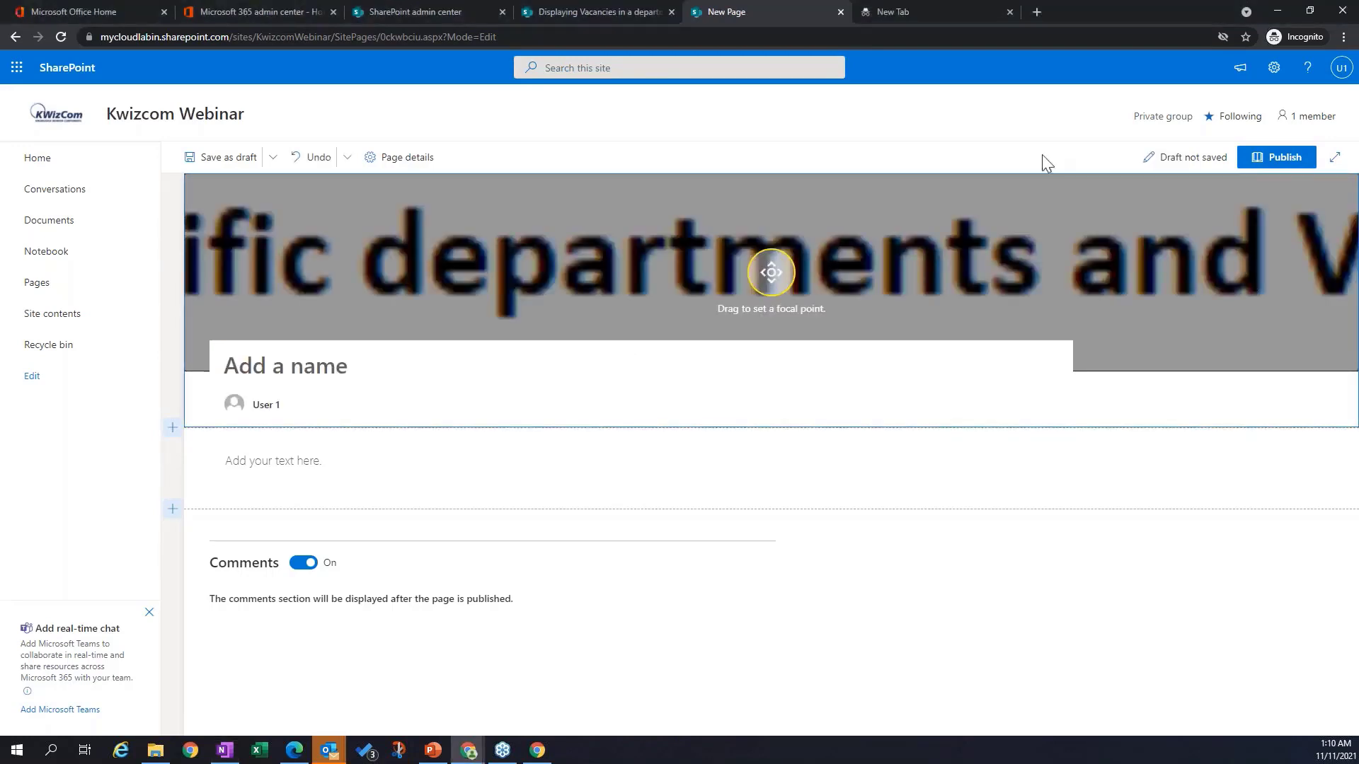
click(299, 164)
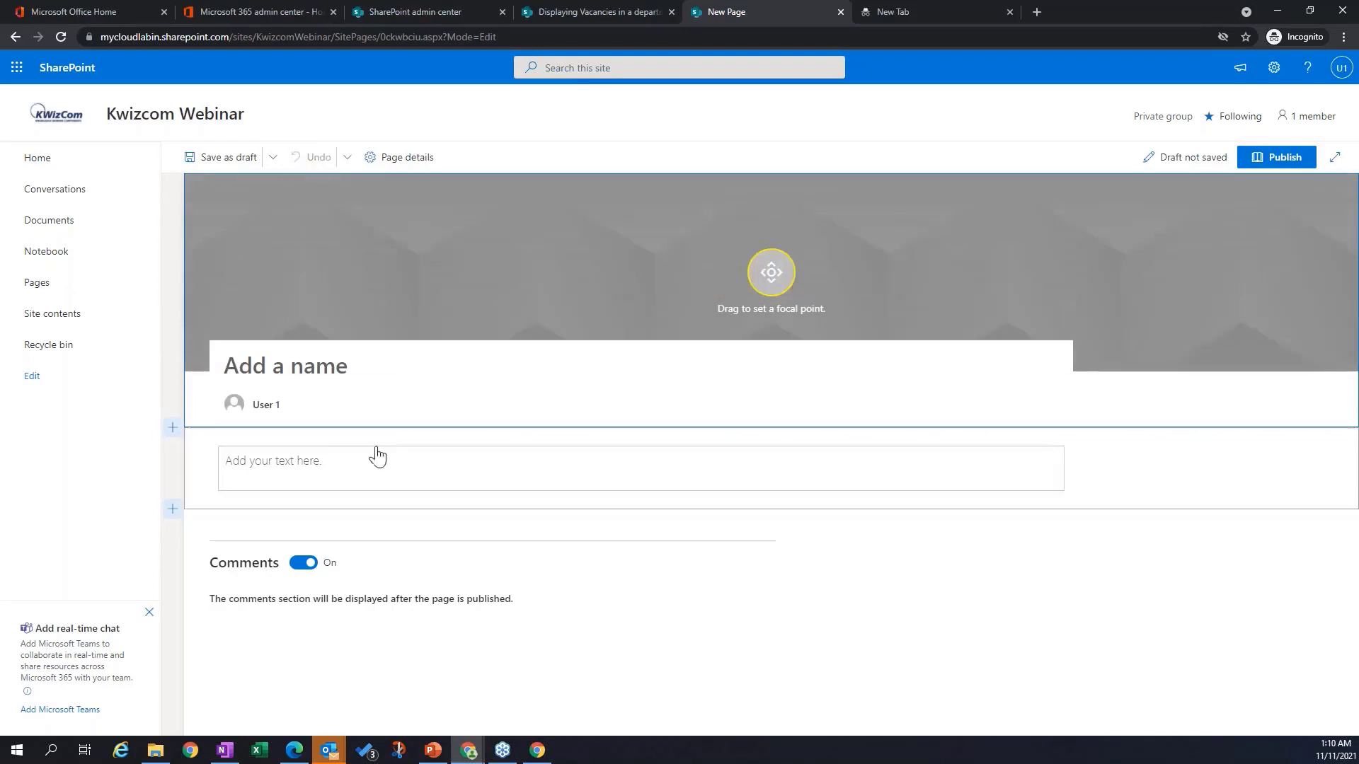
key(ctrl+v)
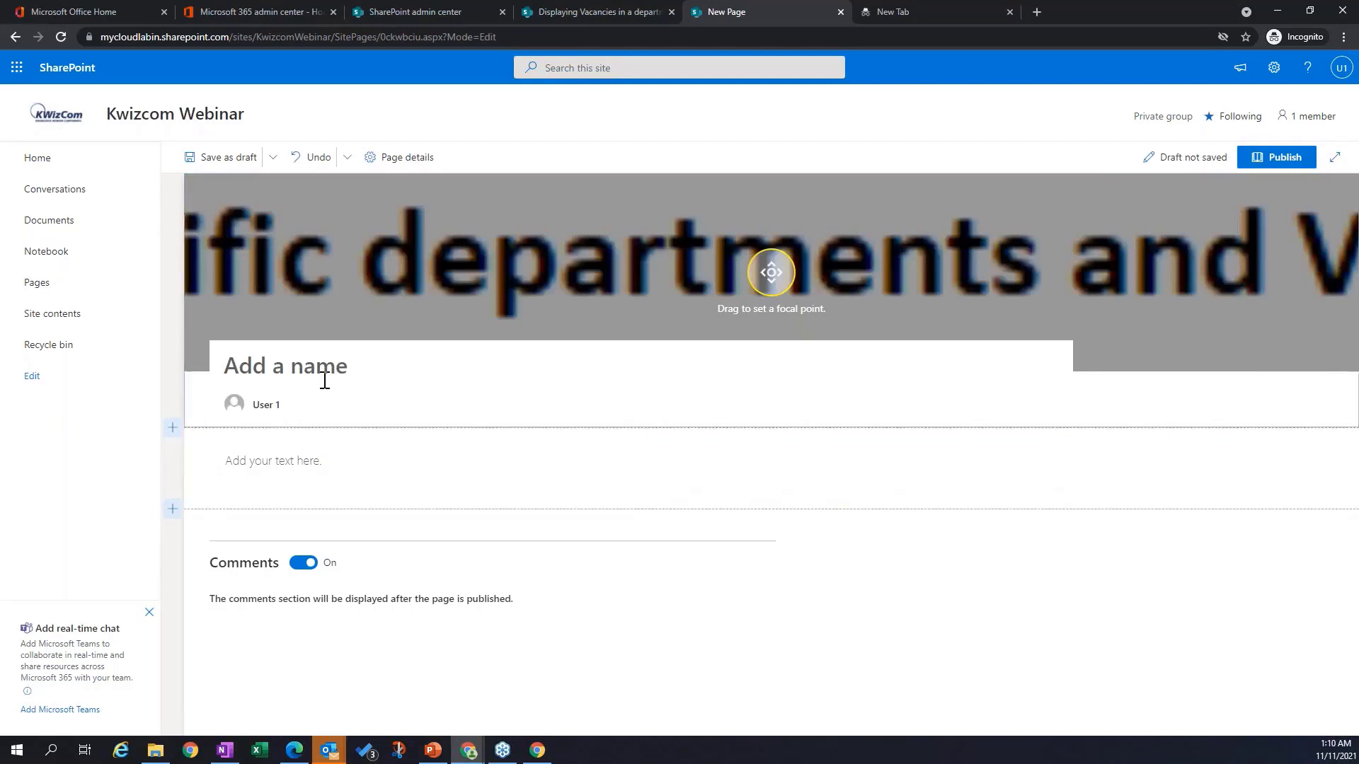
click(300, 404)
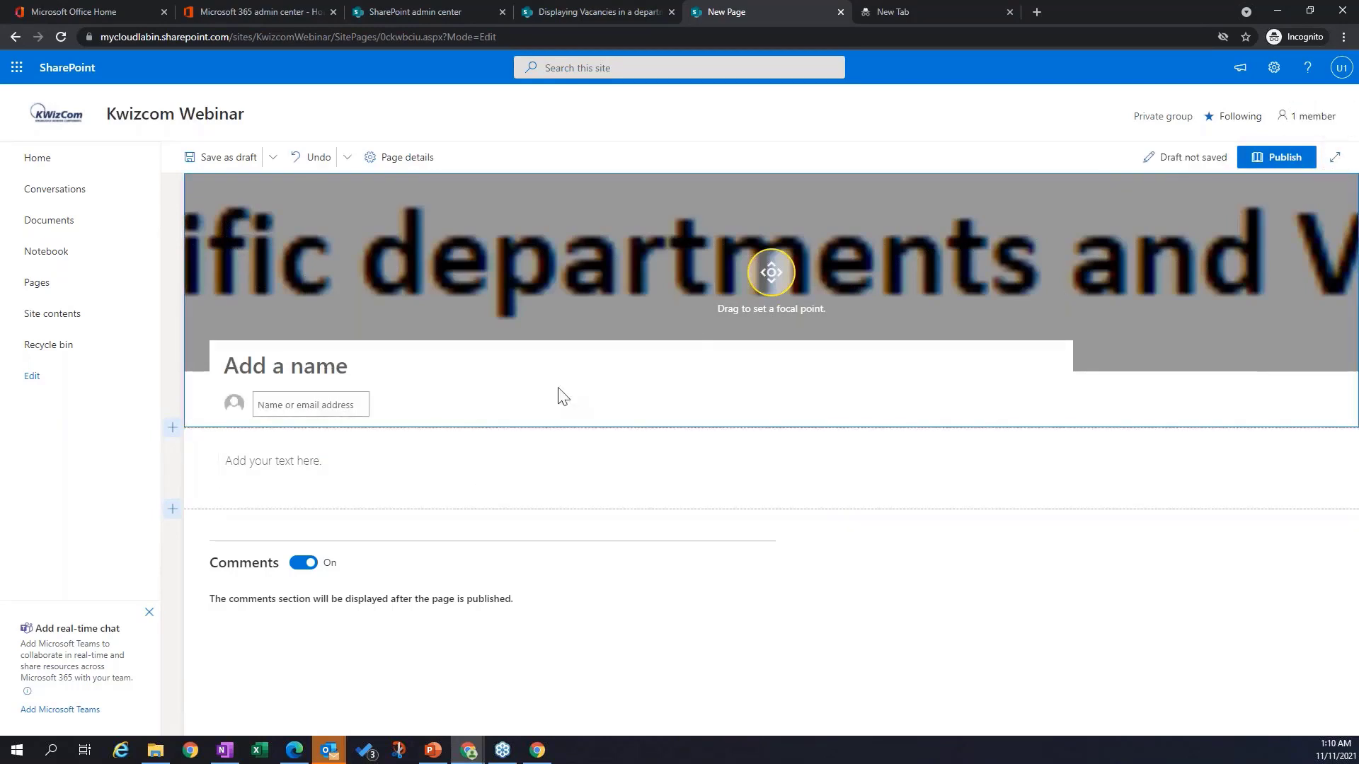
Step: Add an Org. Chart web part below the empty text area and give it a blank data source
click(346, 479)
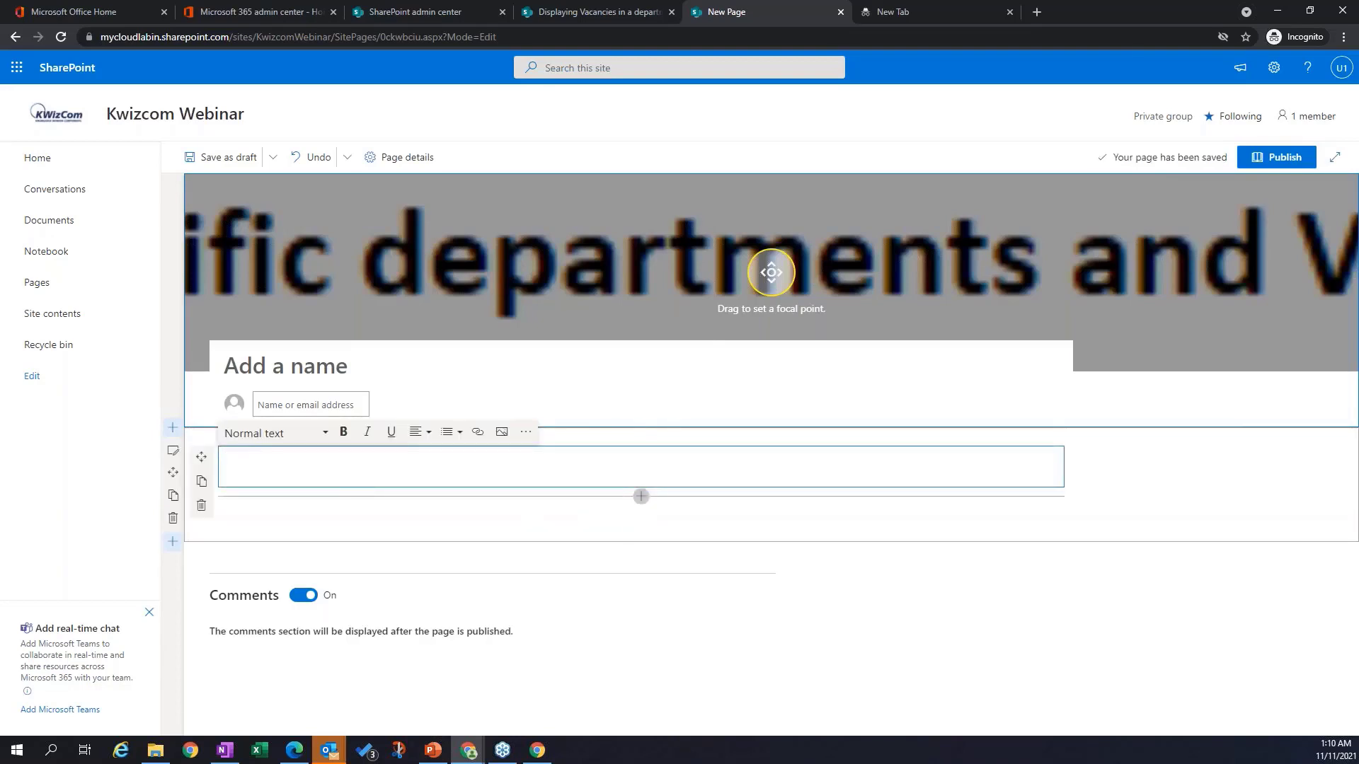
click(641, 496)
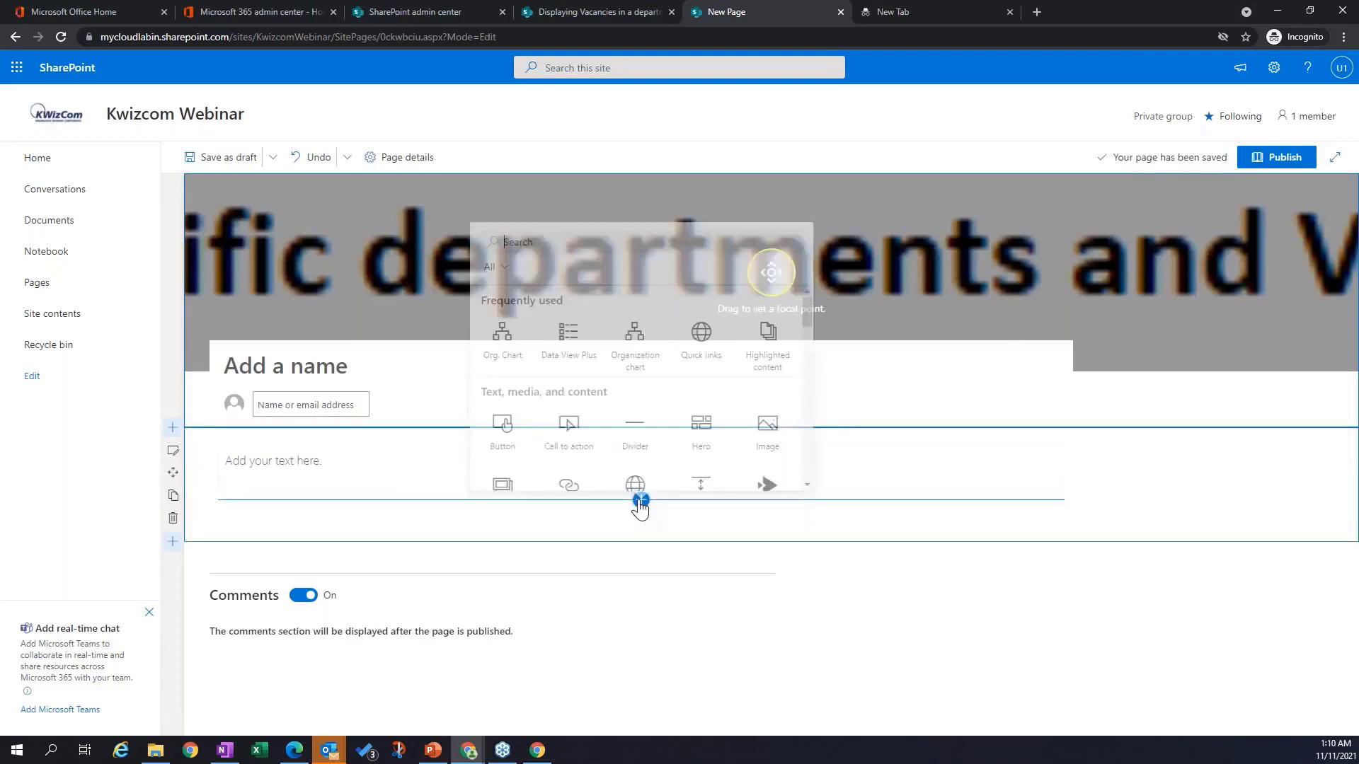
click(505, 332)
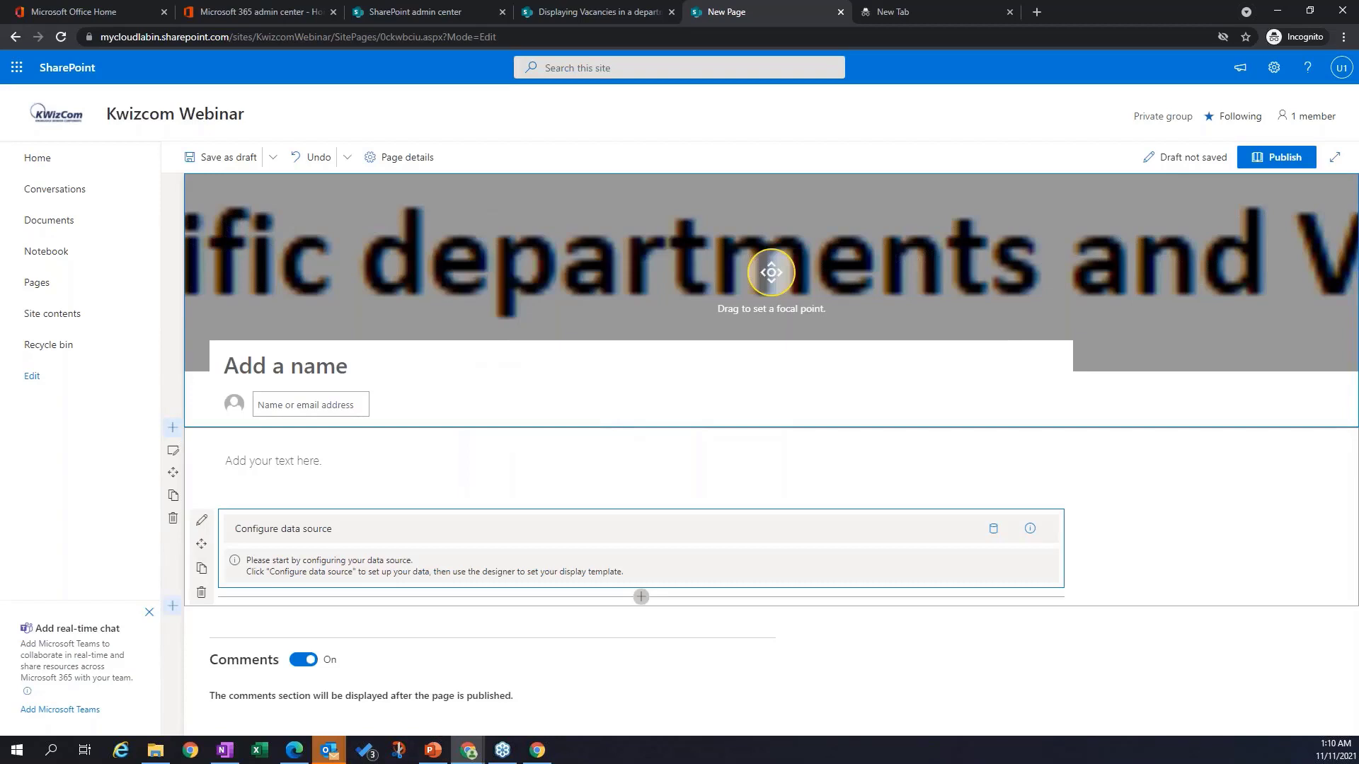
click(303, 530)
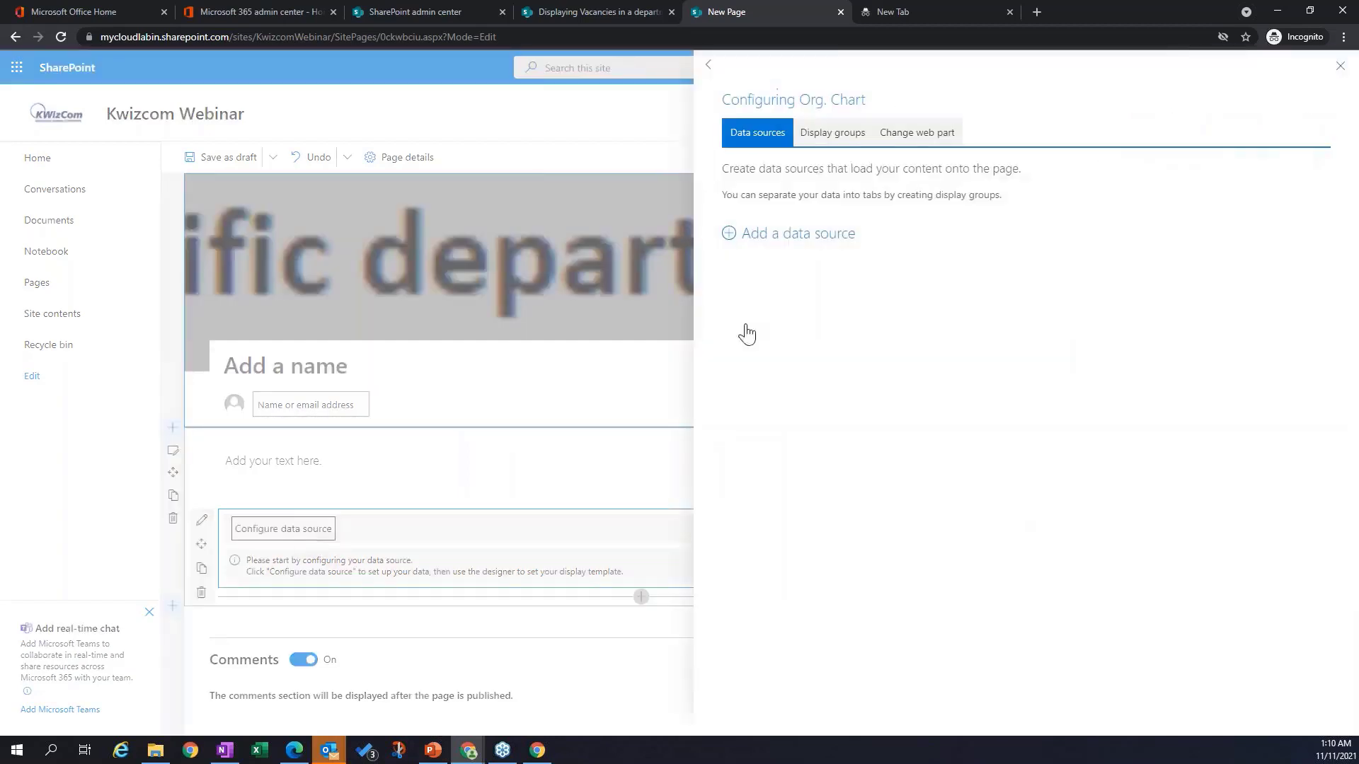
click(729, 238)
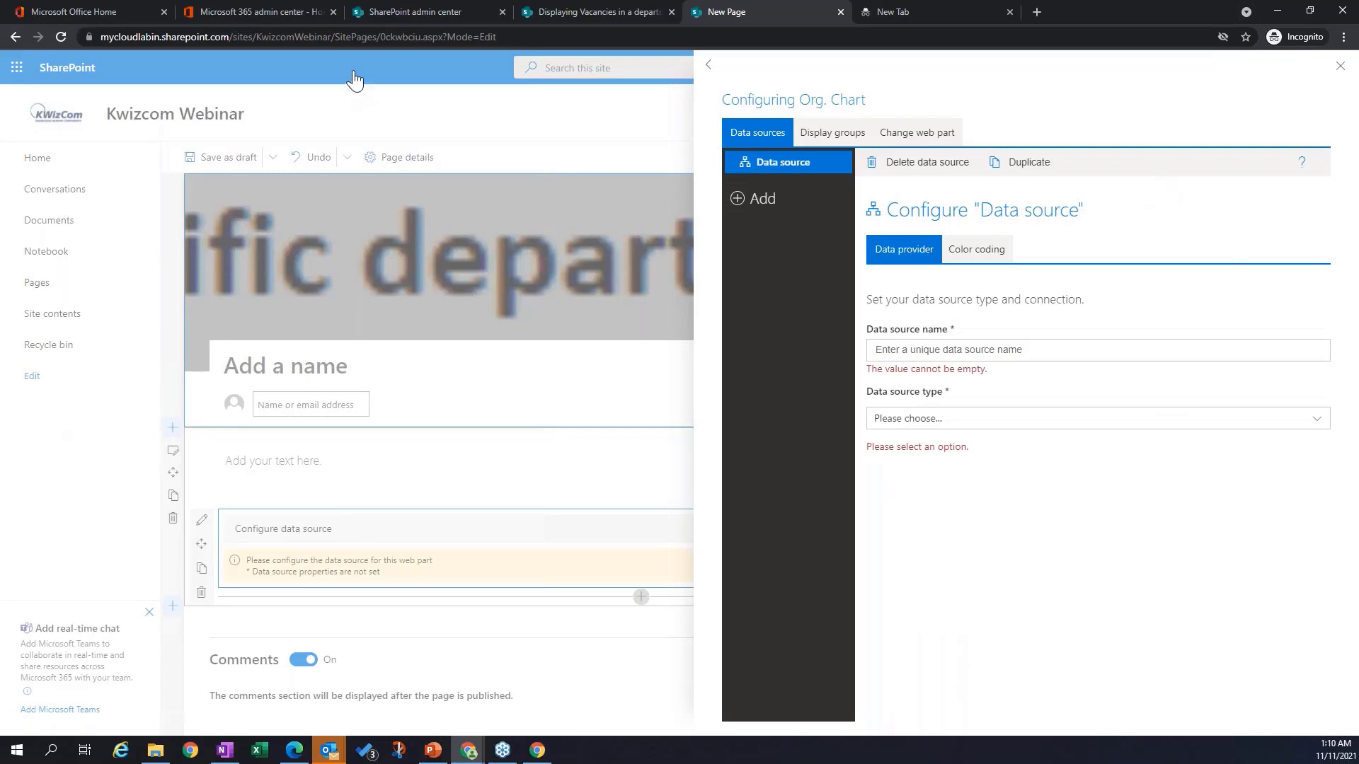
click(1341, 67)
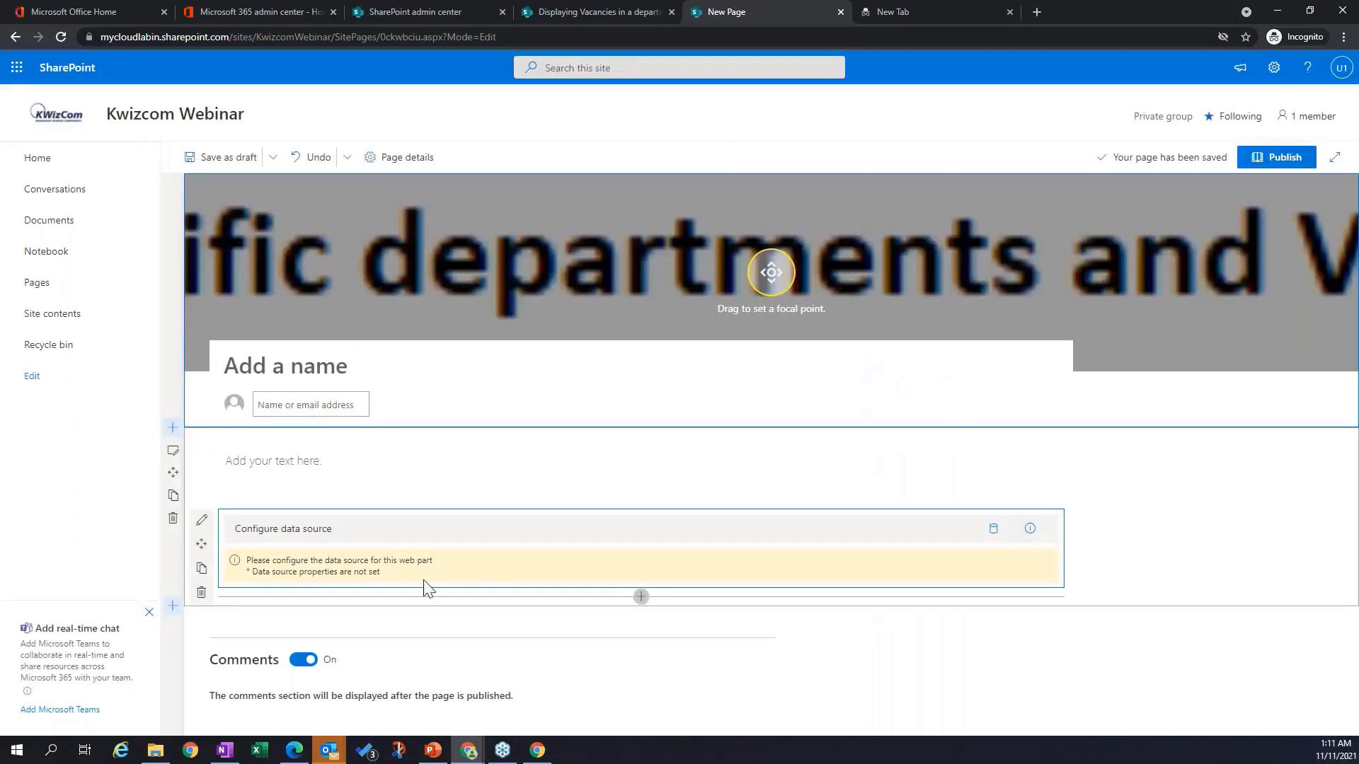
Step: Examine the columns and entries of the Employees list and the Vacancy list on the Kwizcom Test site
click(584, 8)
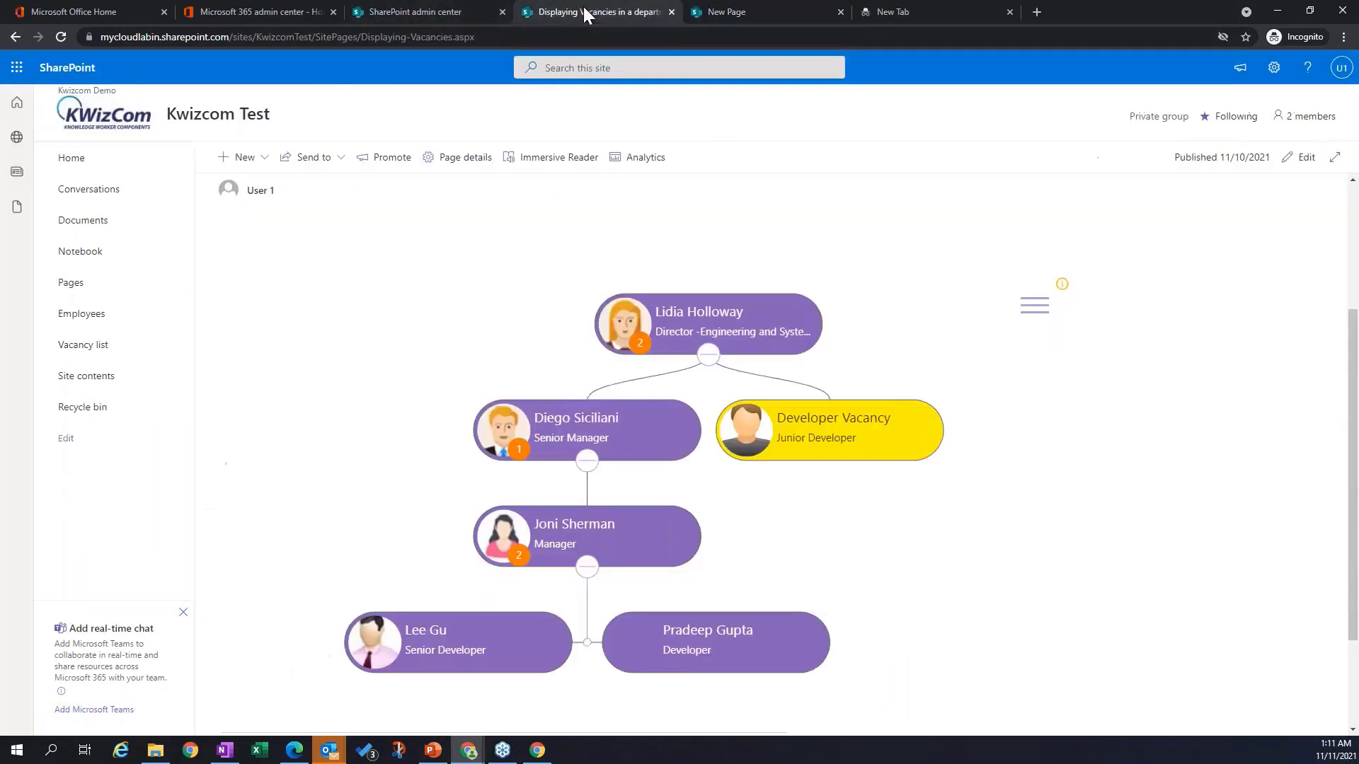
click(95, 326)
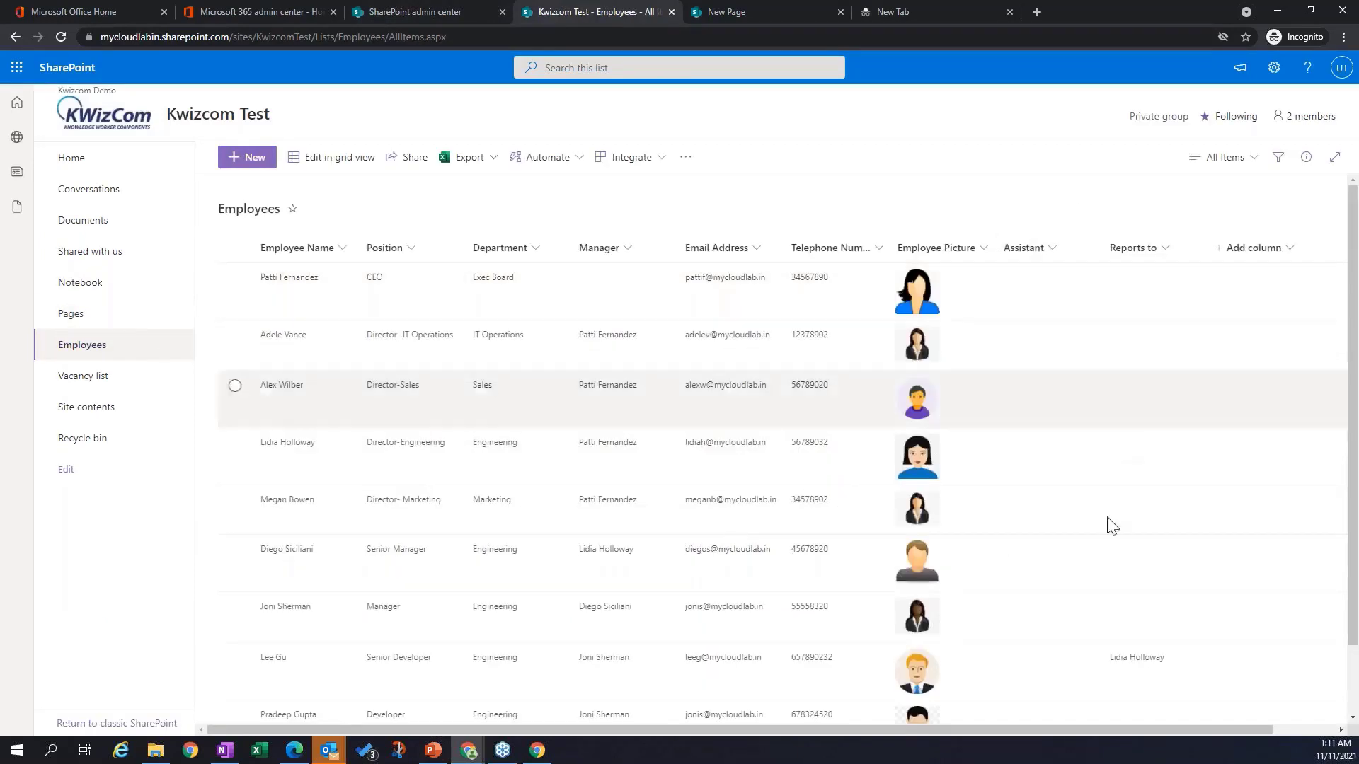
click(92, 384)
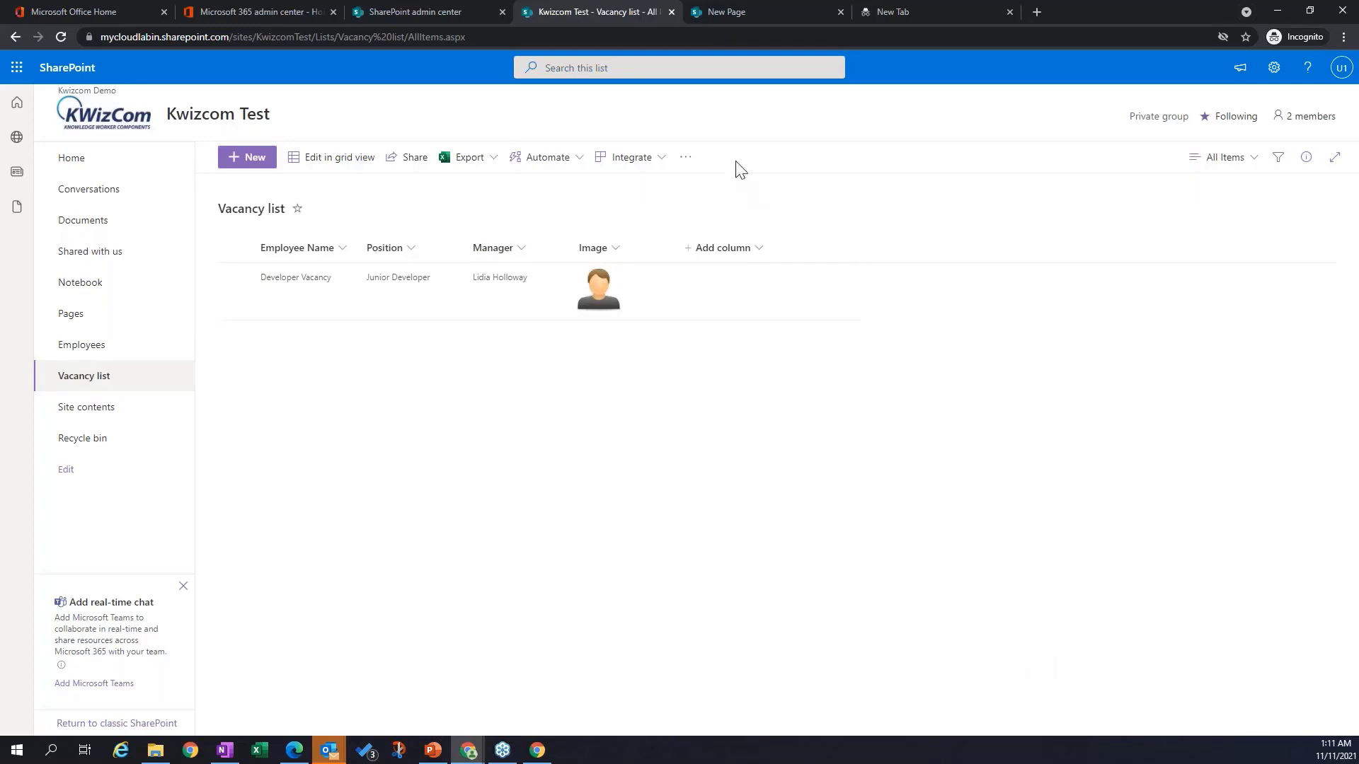
Step: Return to the Kwizcom Webinar home page and create another page from the Blank template
click(773, 12)
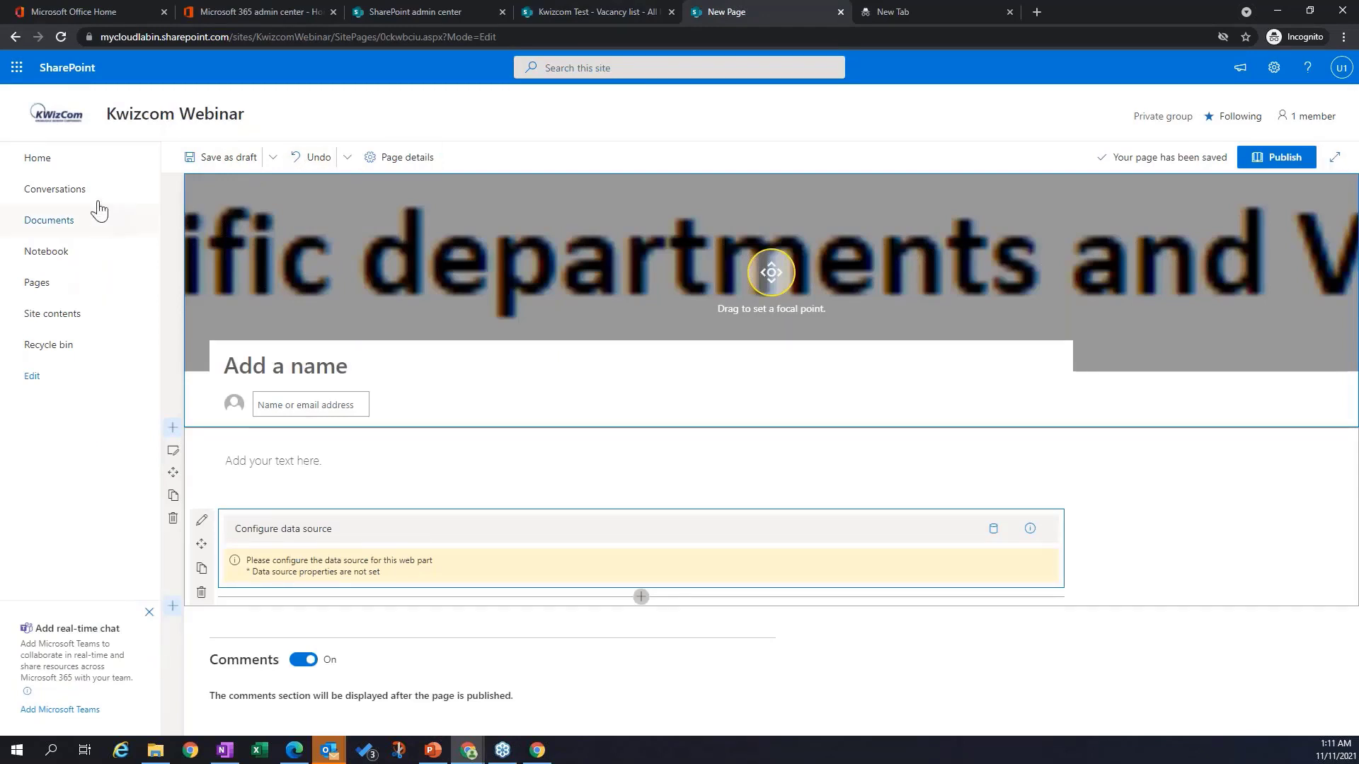
click(43, 158)
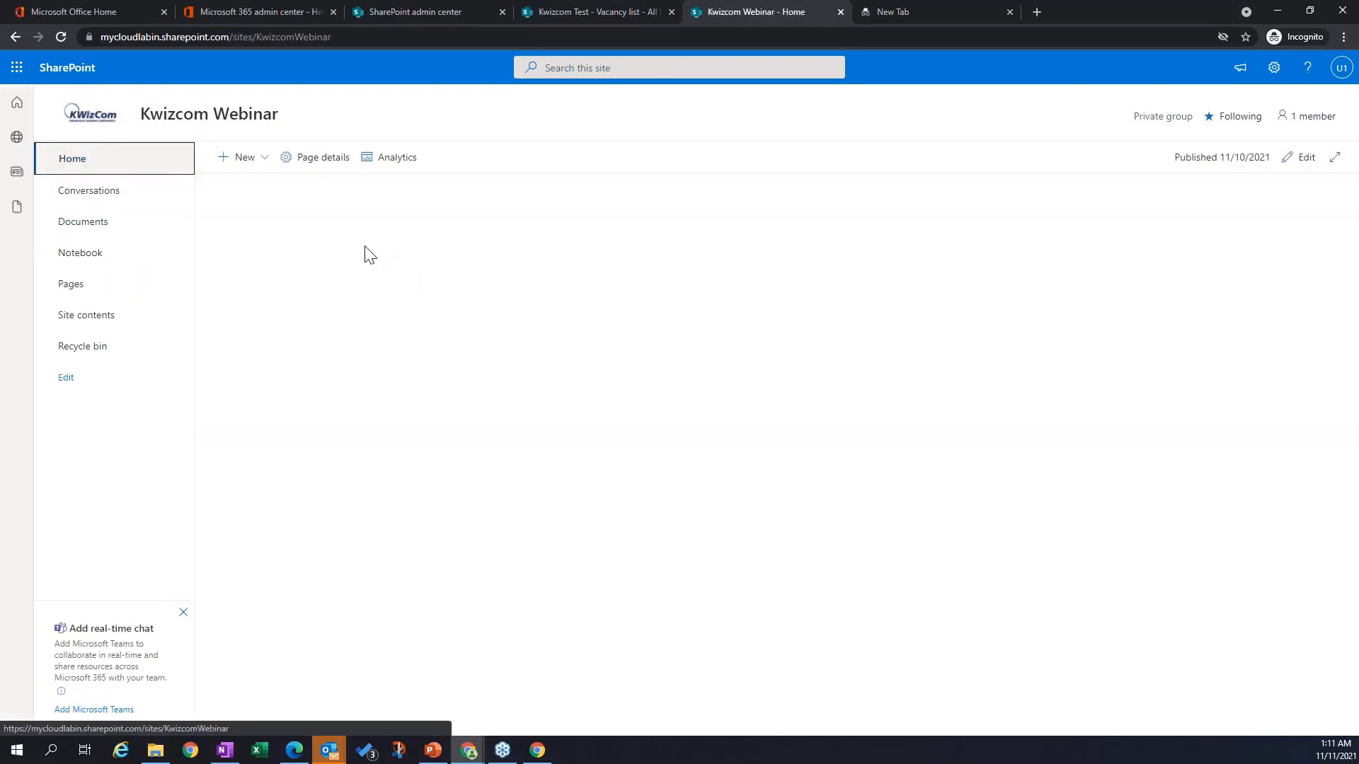
click(253, 163)
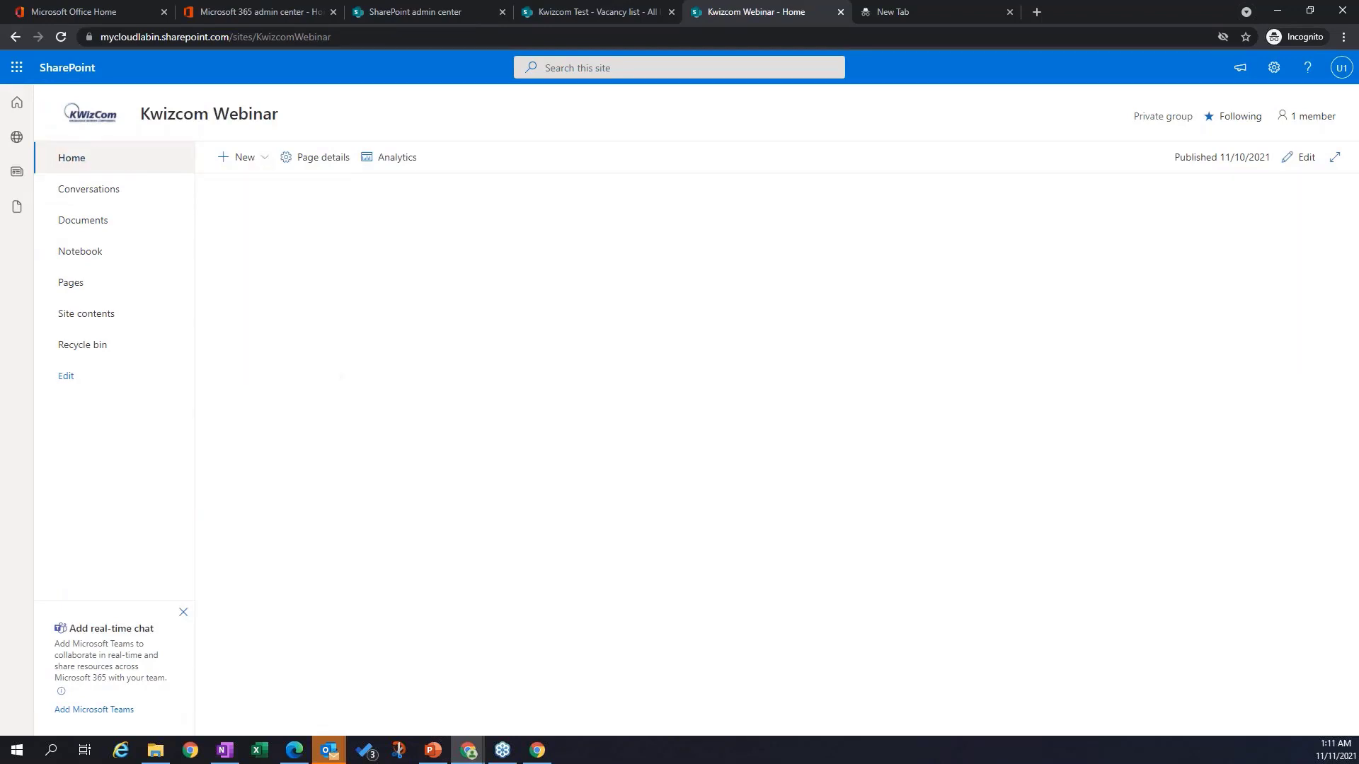
click(248, 242)
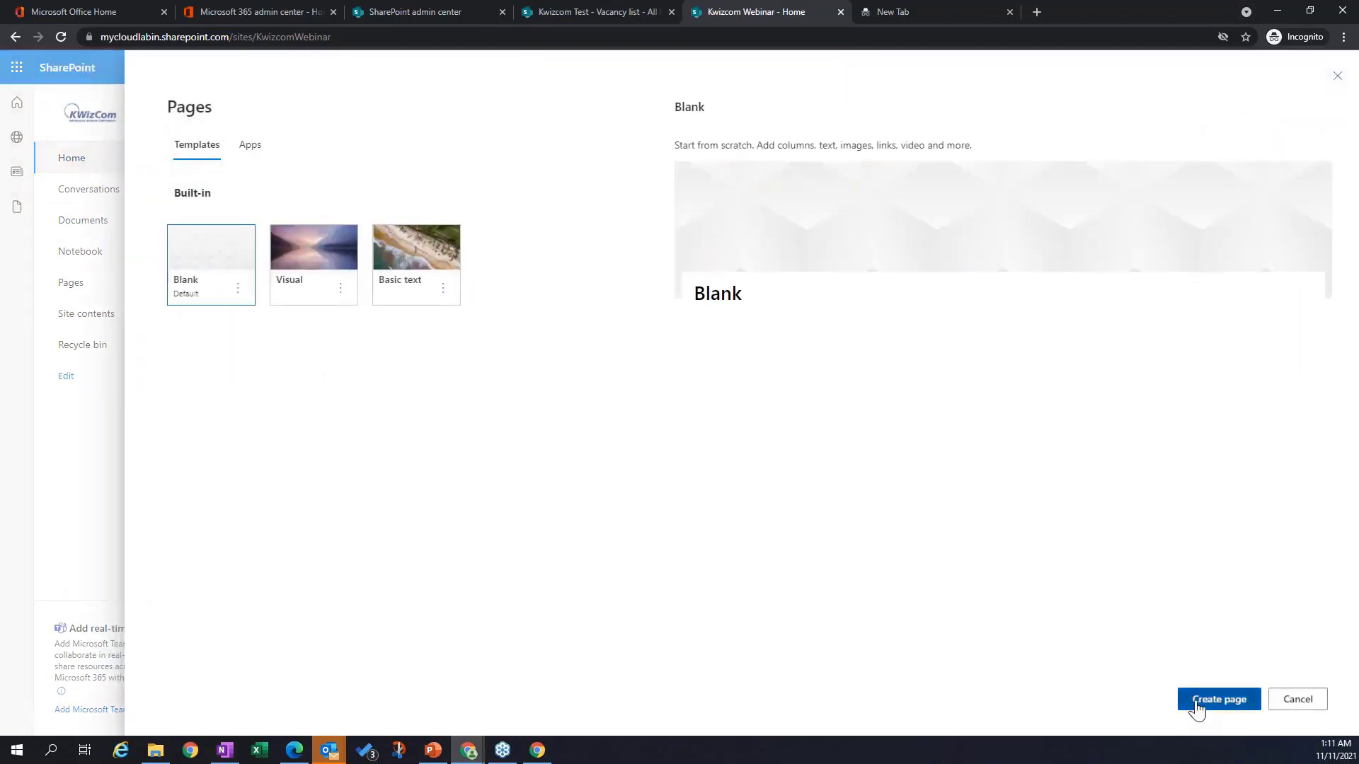
click(1196, 705)
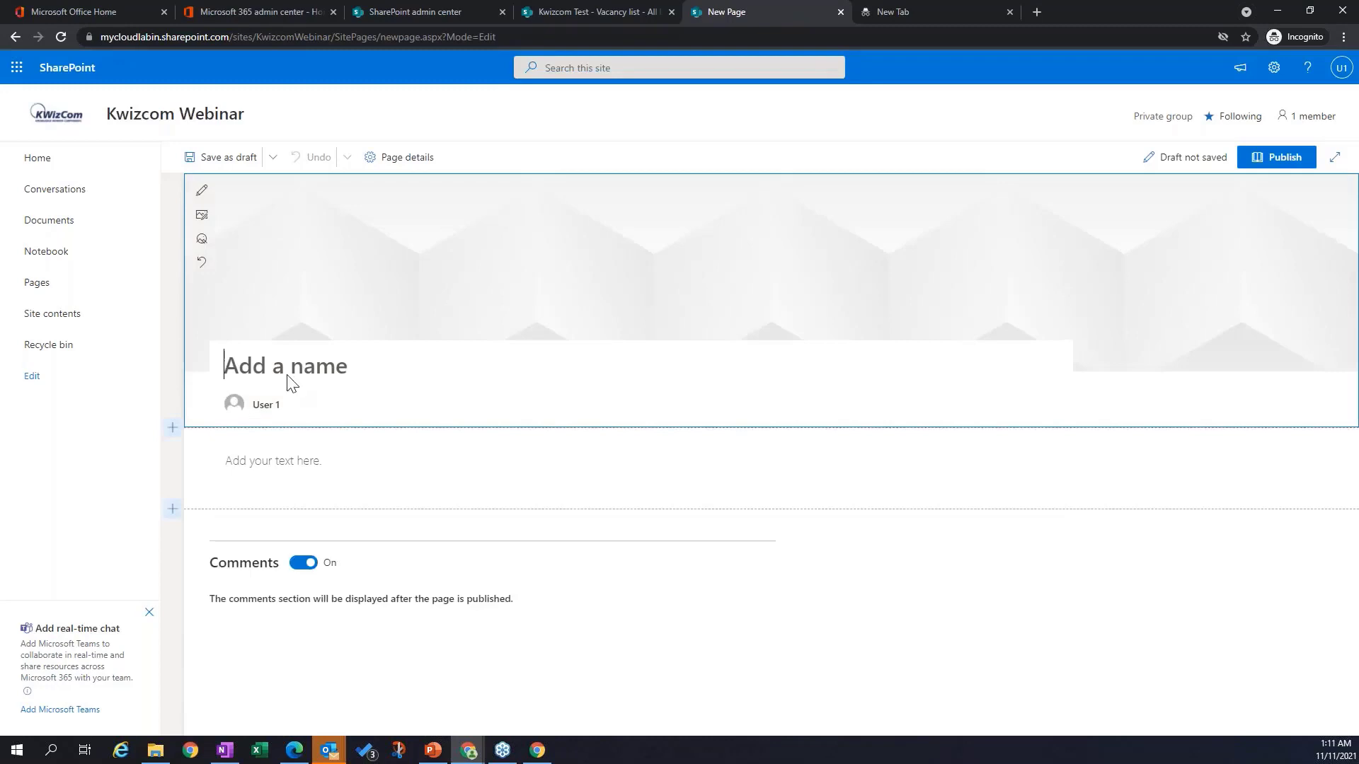
Step: Title the new page "Displaying vacancy within a dept" and save it as a draft
text(D)
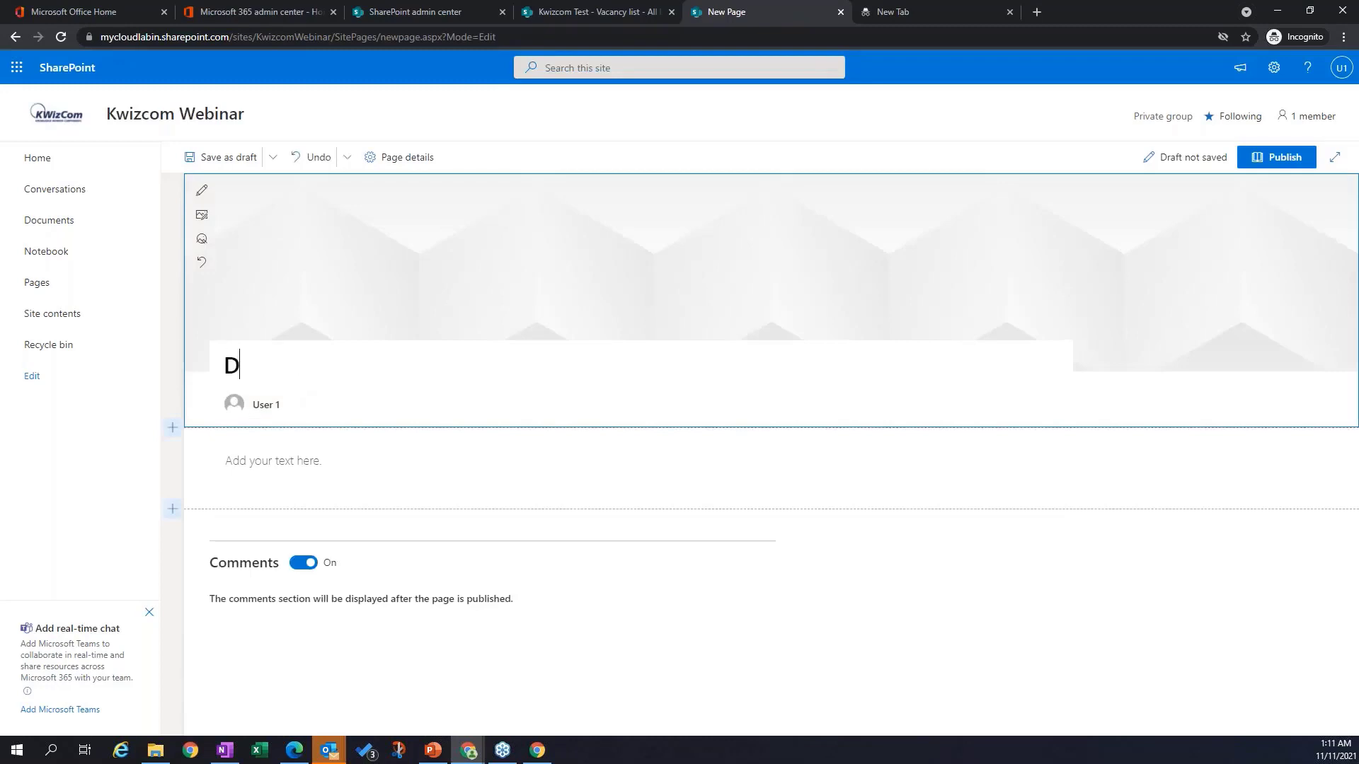
text(ispal)
key(BackSpace)
key(BackSpace)
text(lat)
text(ying )
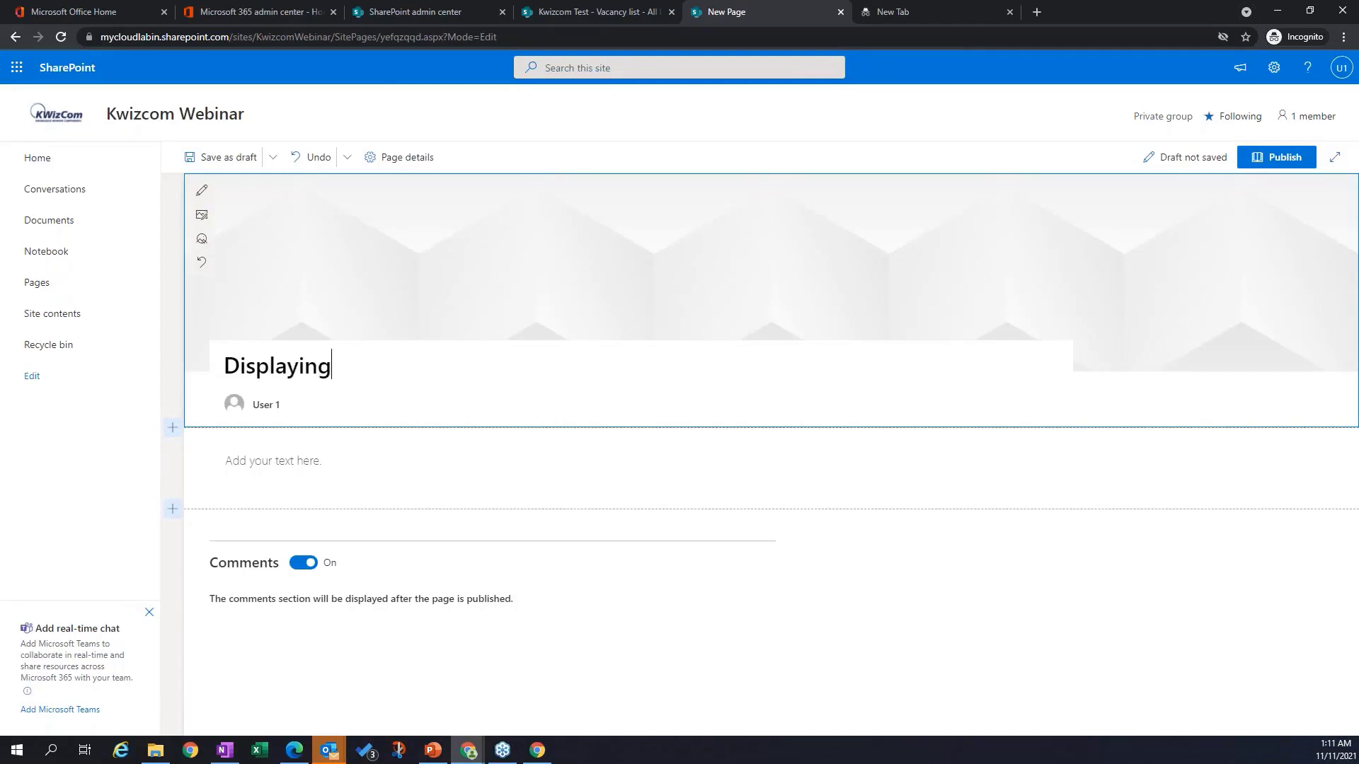
text(vacancy wot)
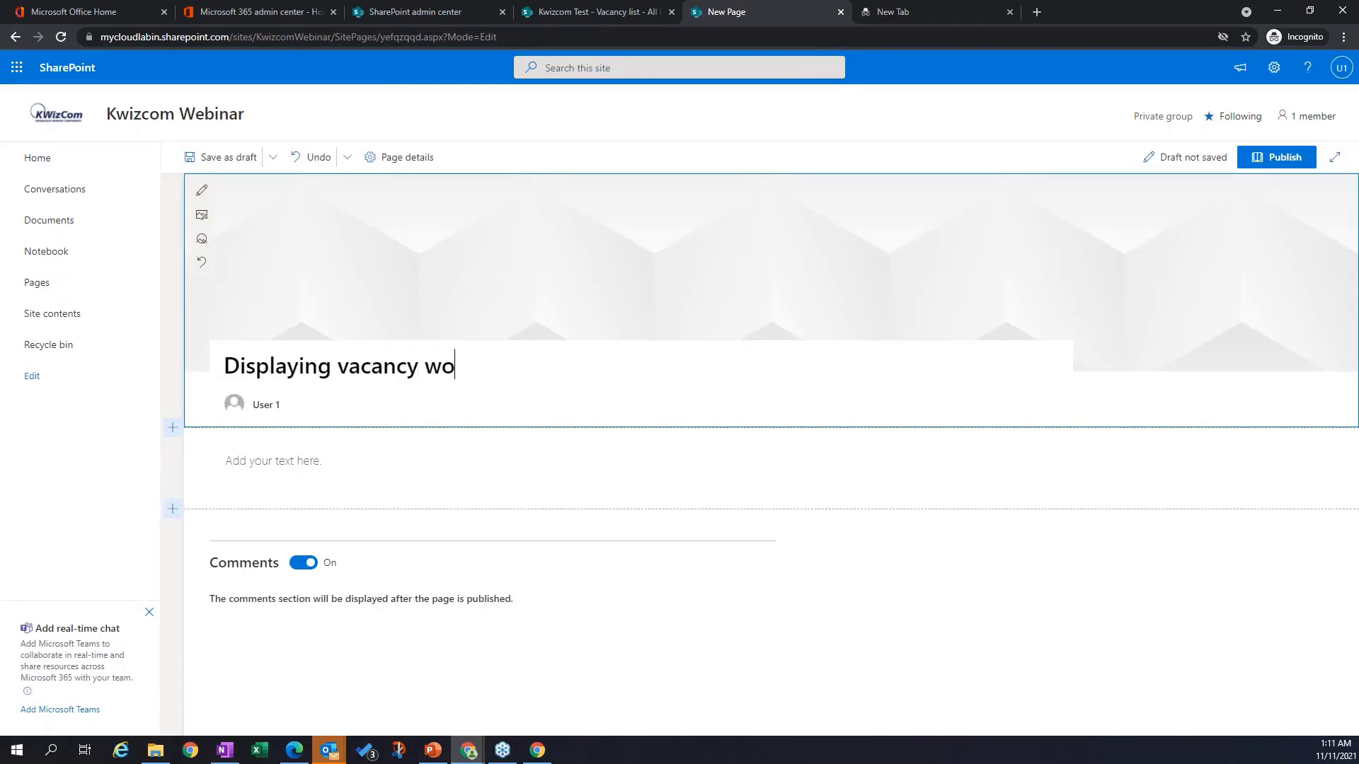
key(BackSpace)
key(BackSpace)
text(ithin a dept)
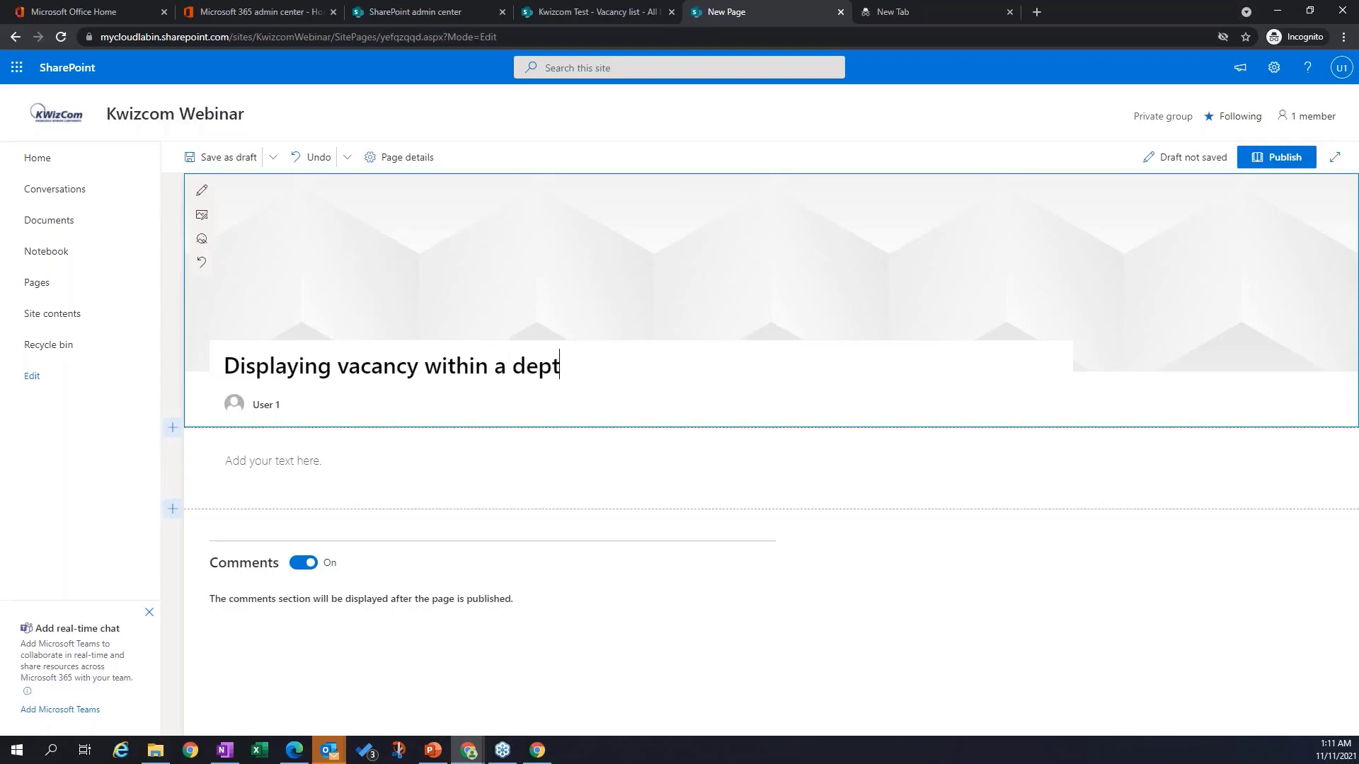
click(219, 164)
Step: Insert an Org. Chart web part below the empty text area and add a data source to it
click(641, 501)
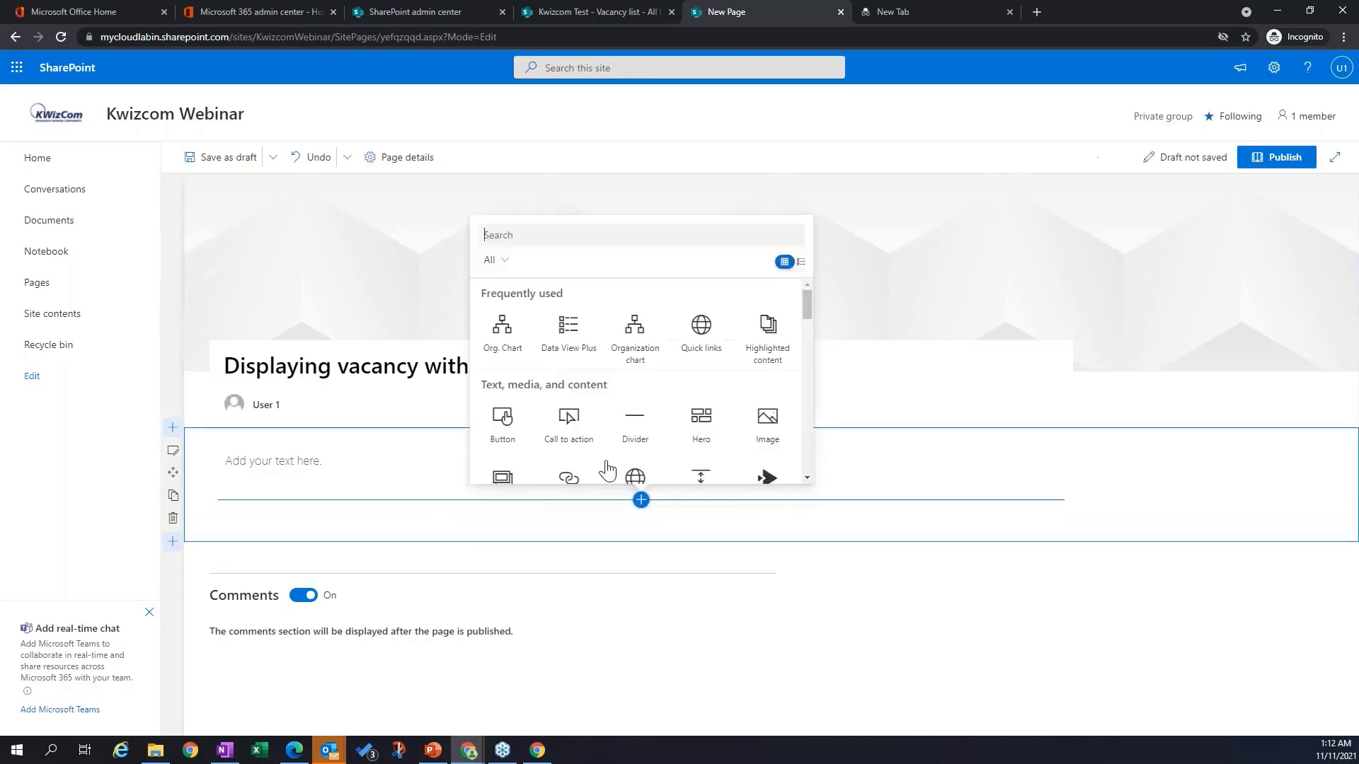
click(504, 334)
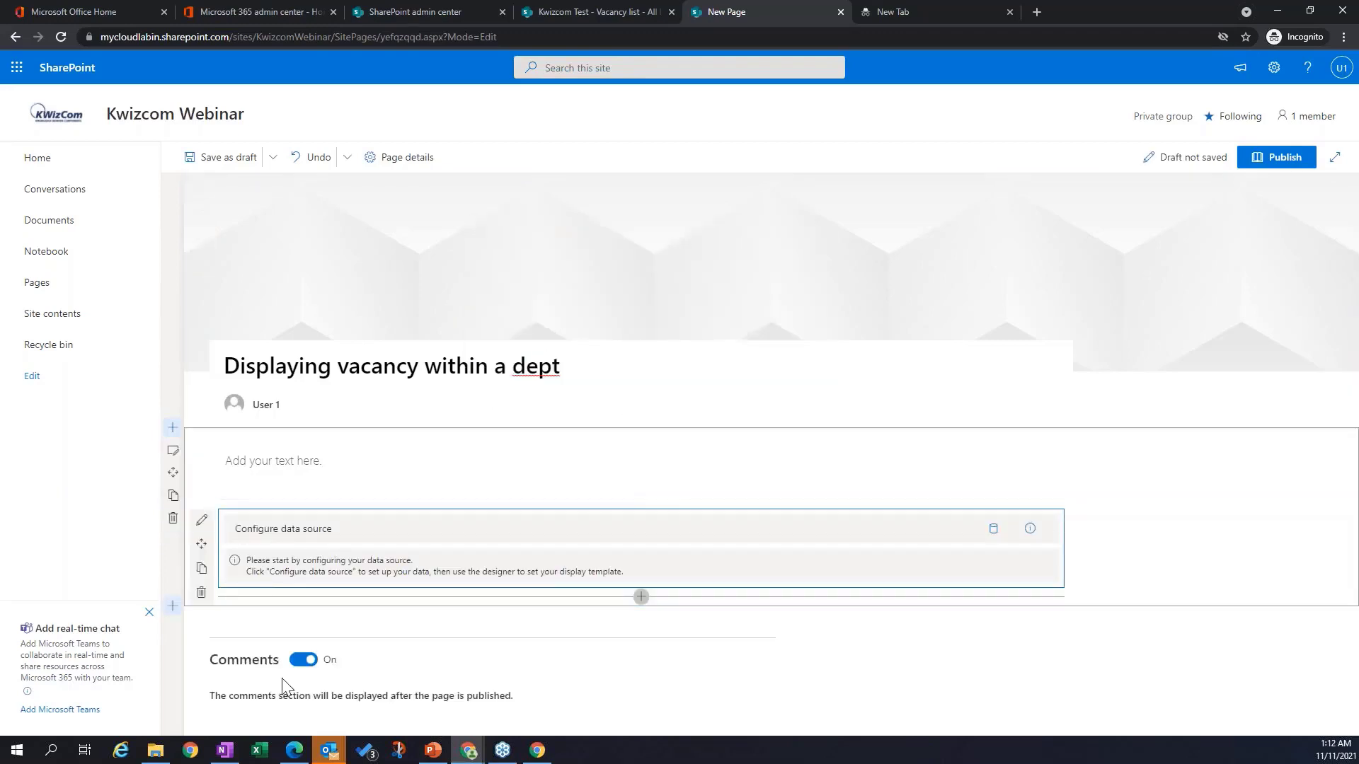
click(302, 537)
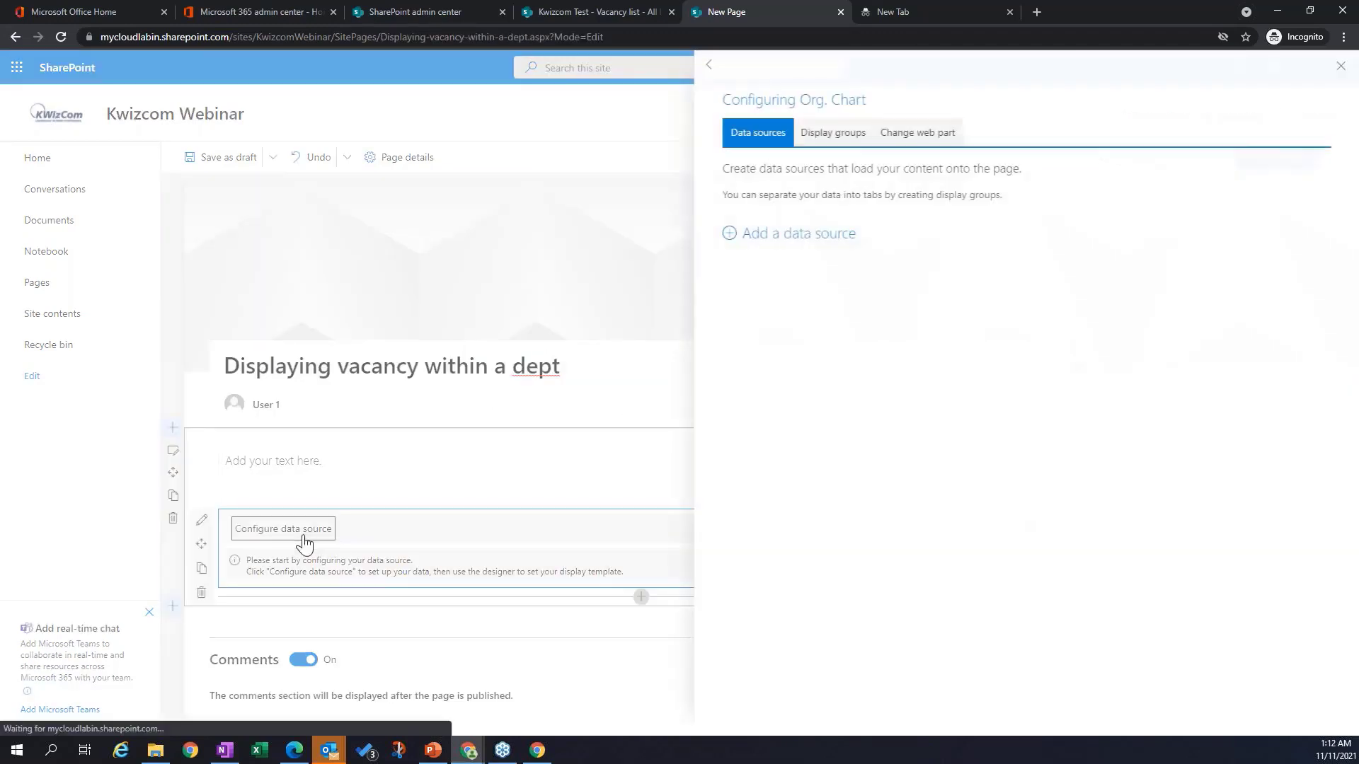
click(729, 235)
Step: Name the data source "Graph API" and set its type to Graph API (Azure AD, Exchange Online, OneDrive and other M365 resources)
click(929, 350)
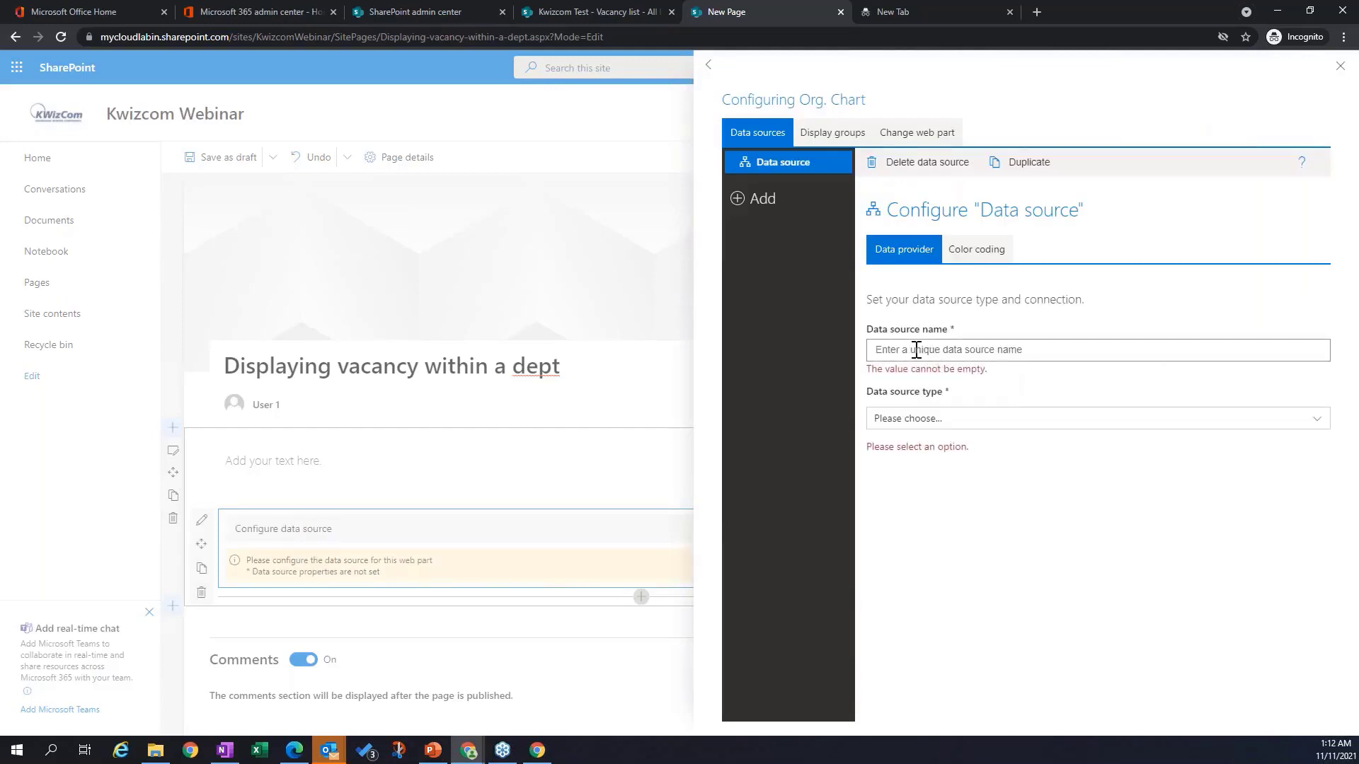
text(Graph API)
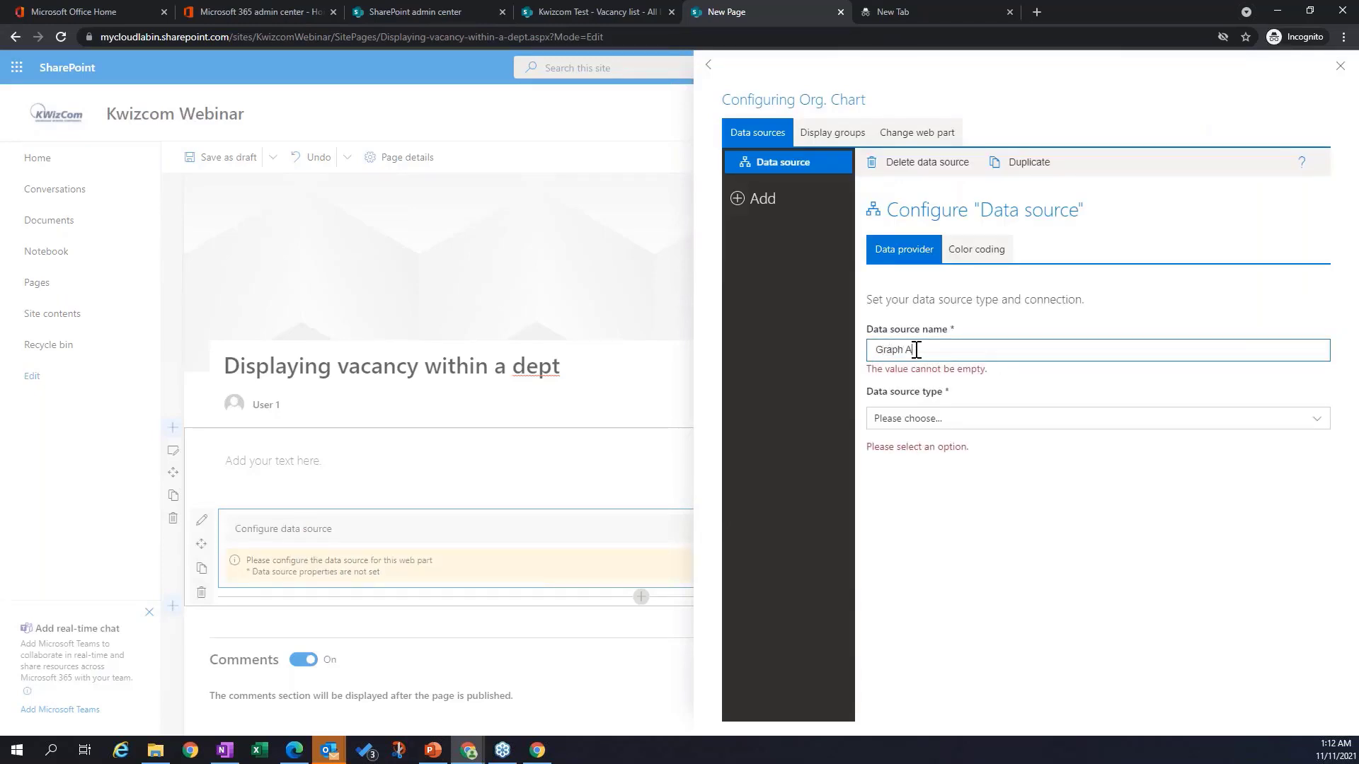
click(904, 419)
click(901, 416)
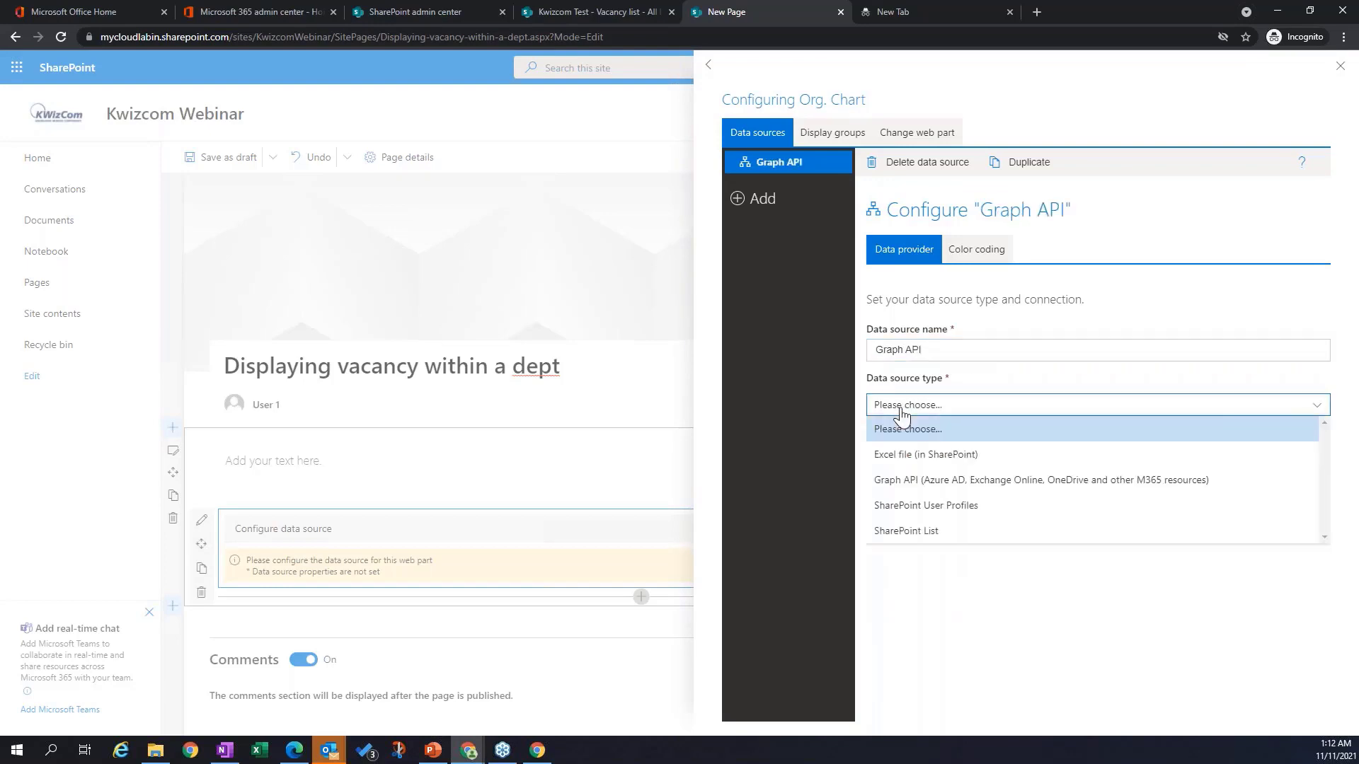
click(912, 480)
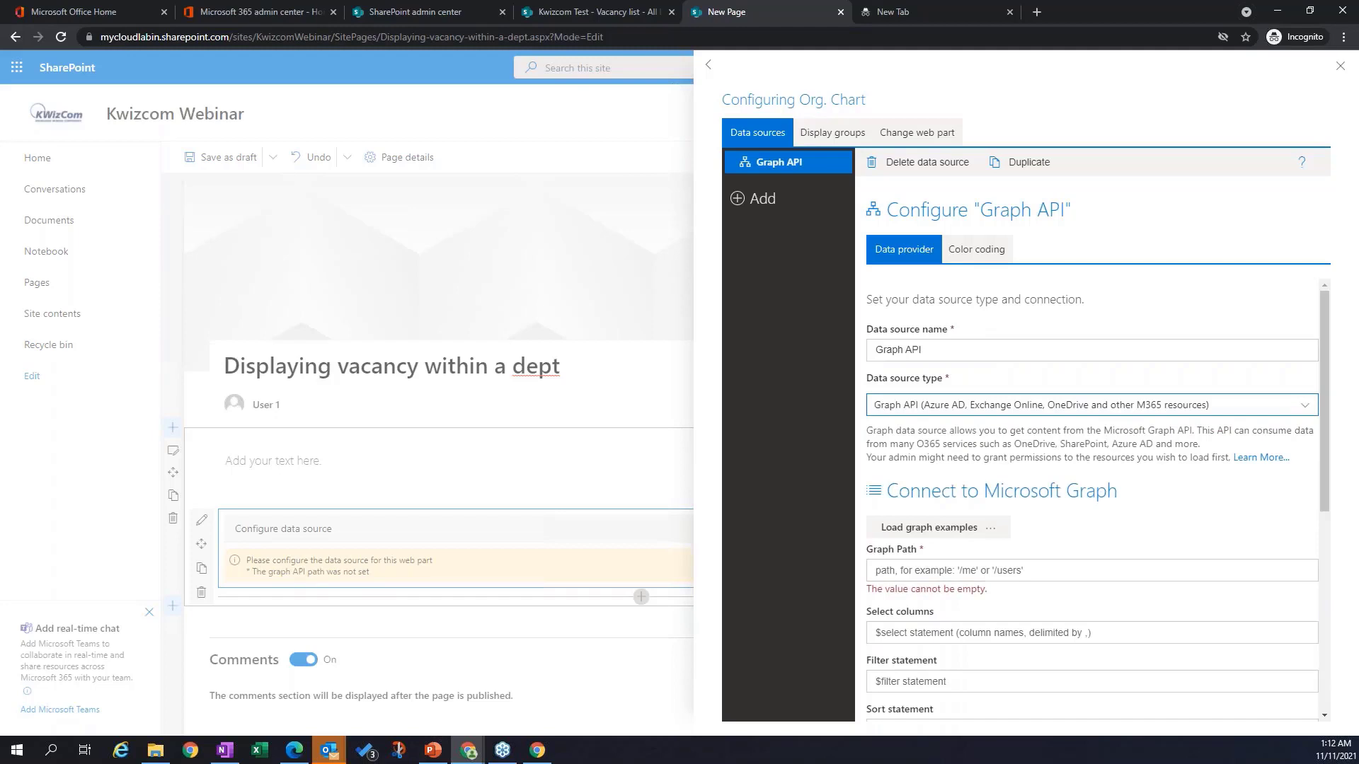
Step: Load the AD org chart users example into the Graph API source and review its query, expanded properties, column and color coding settings
click(931, 538)
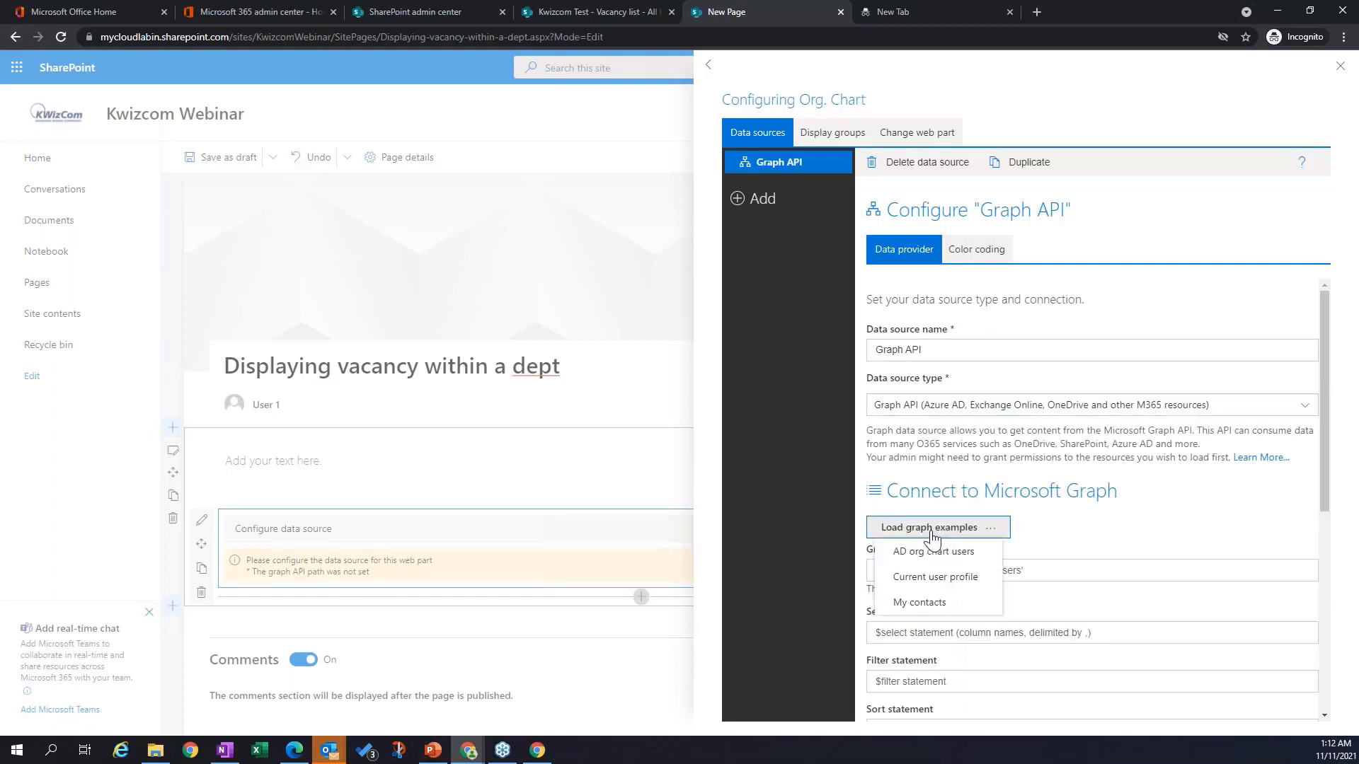
click(916, 553)
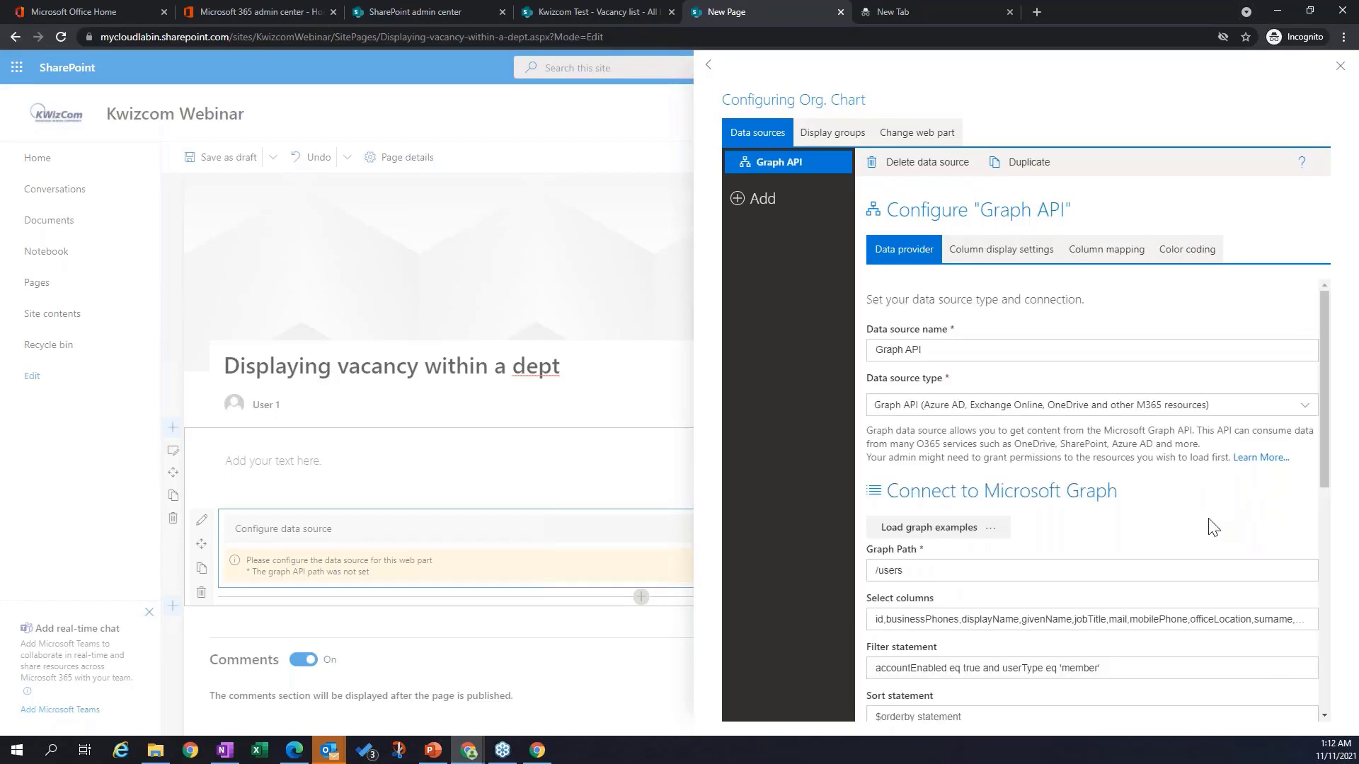
scroll(1300, 564, down, 5)
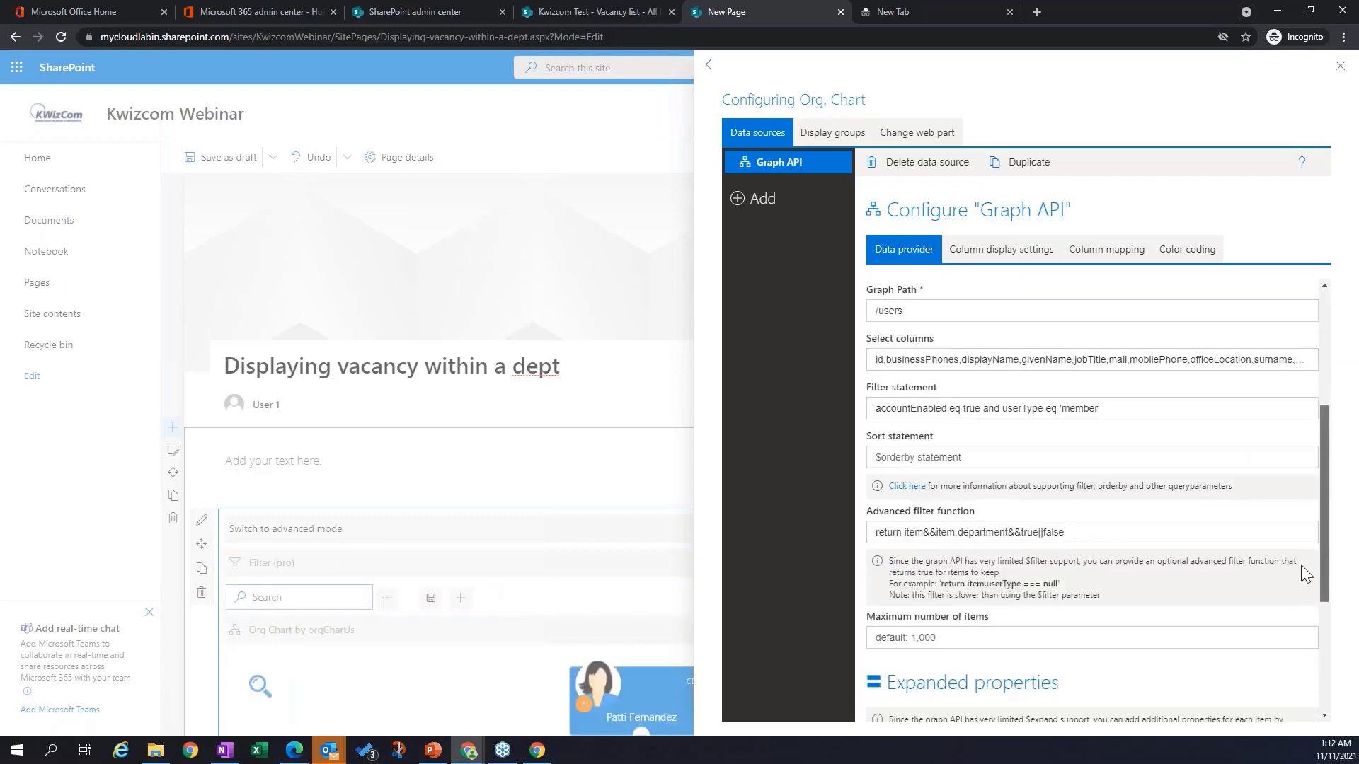
scroll(1303, 603, down, 3)
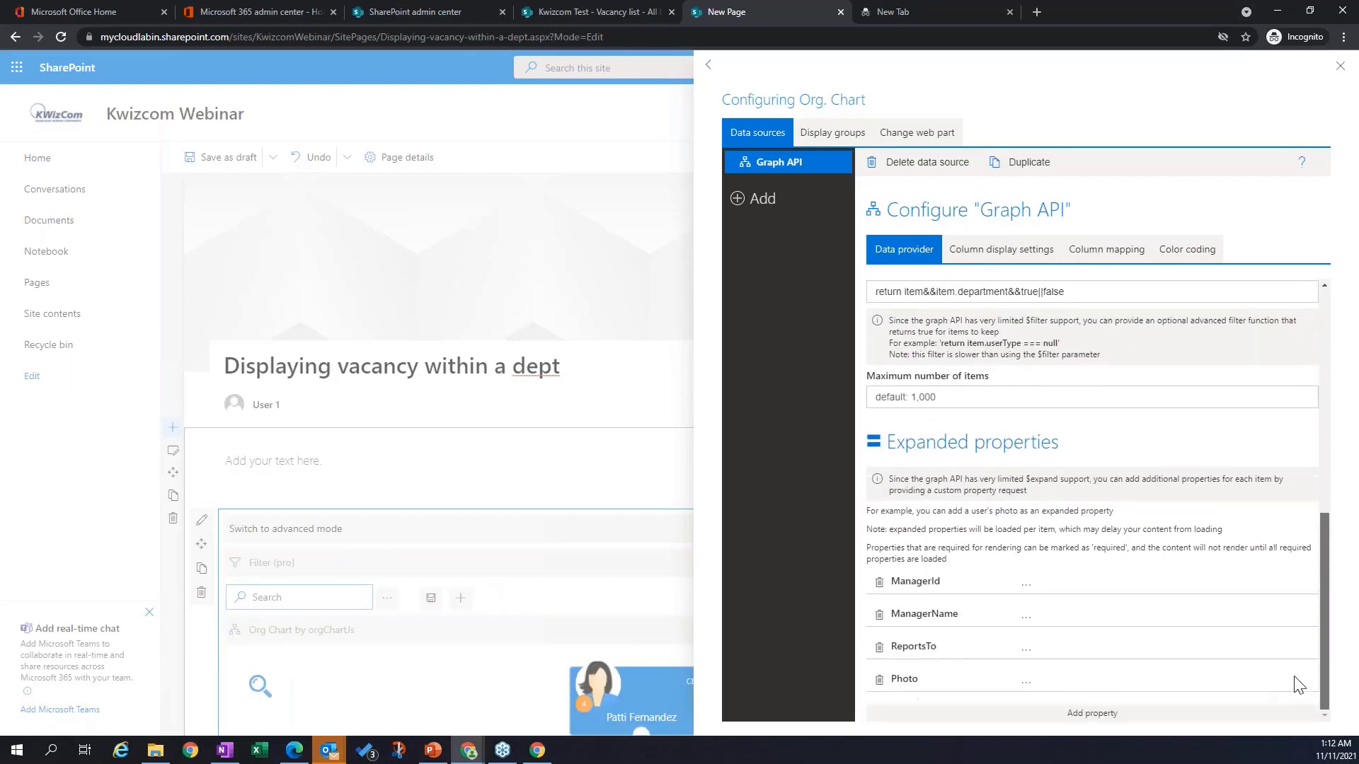
click(998, 252)
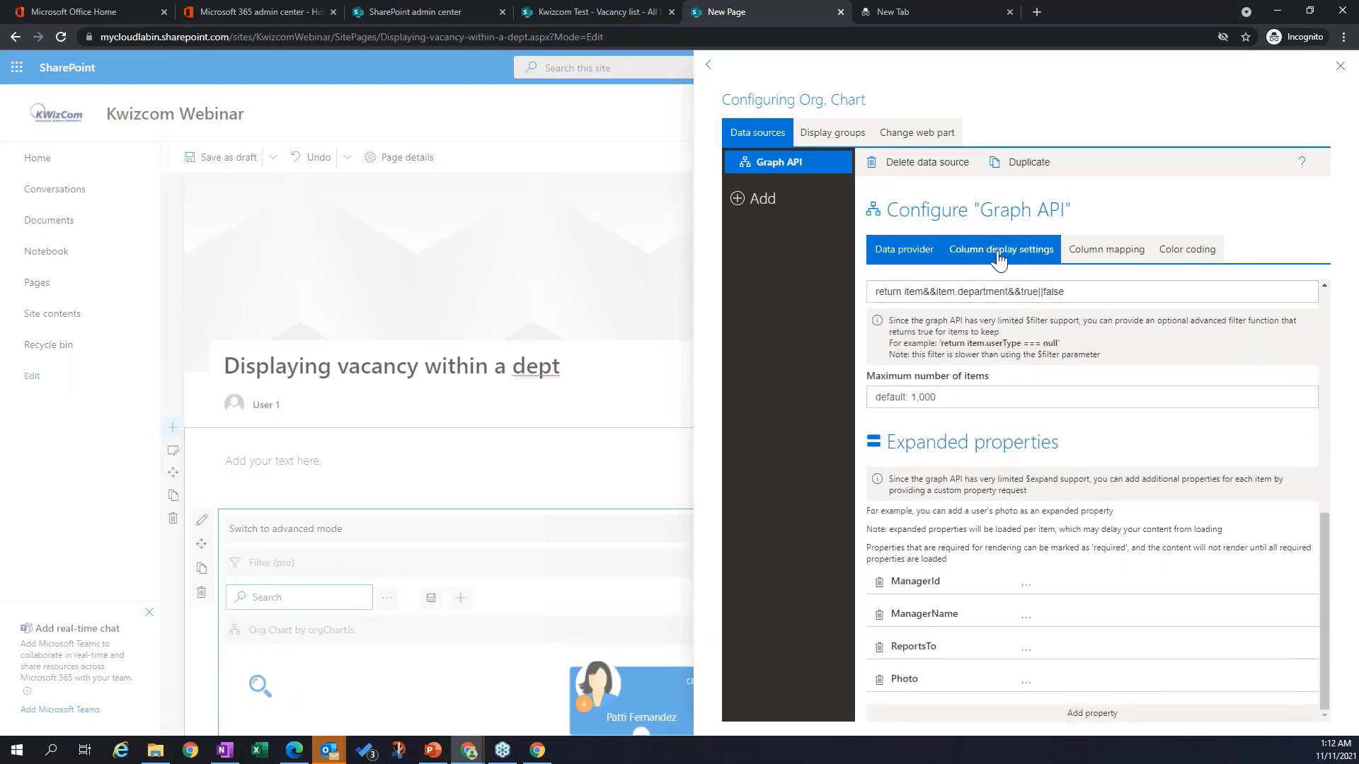
click(1125, 252)
click(1194, 258)
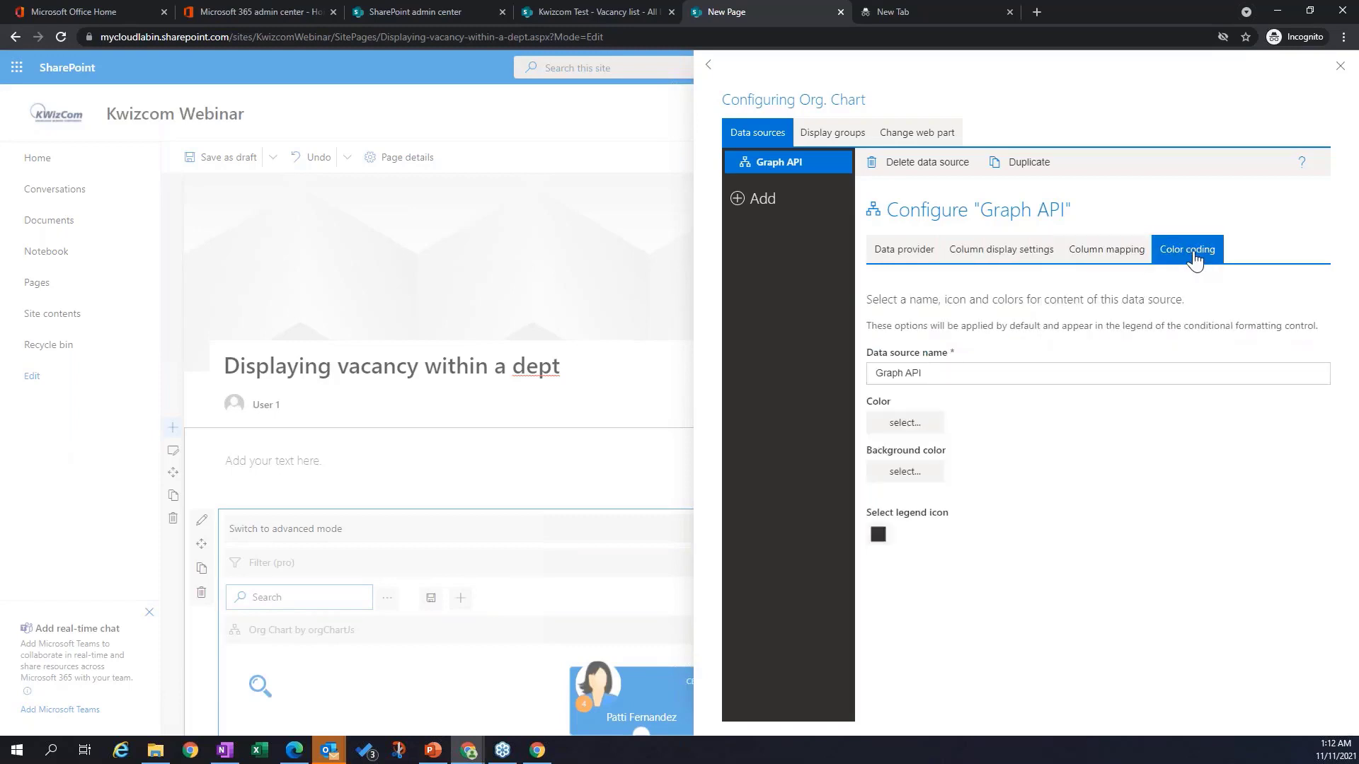
Step: Add a second data source named "Vacancy list" with the type SharePoint List
click(739, 201)
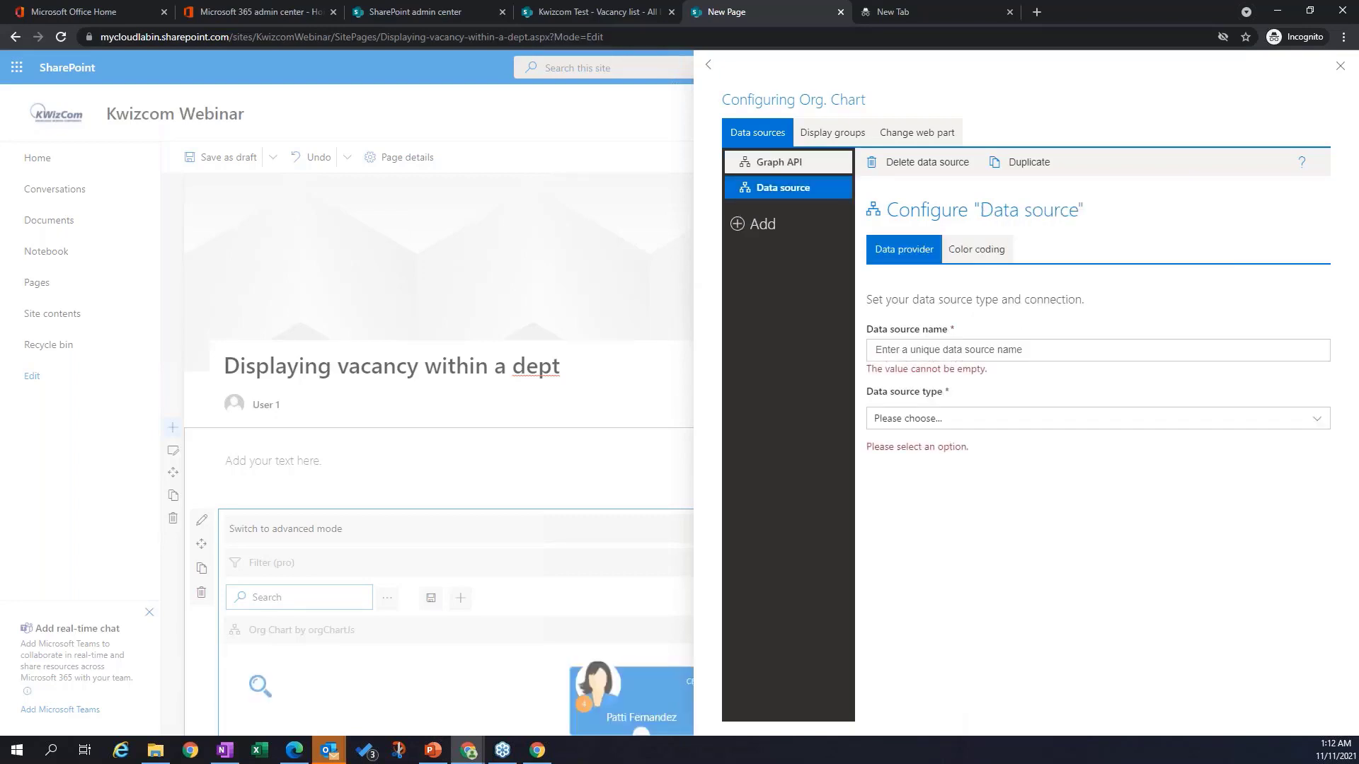
click(926, 349)
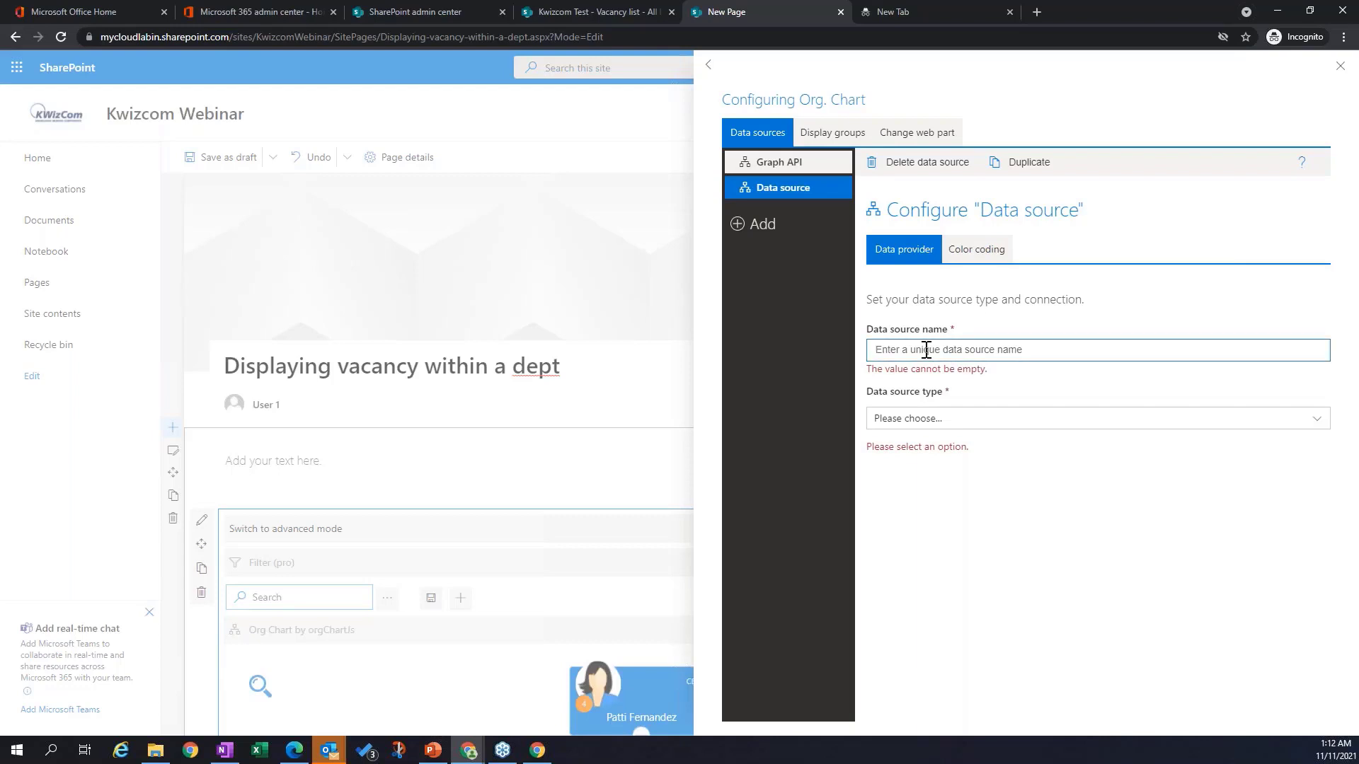
text(Vacancy list)
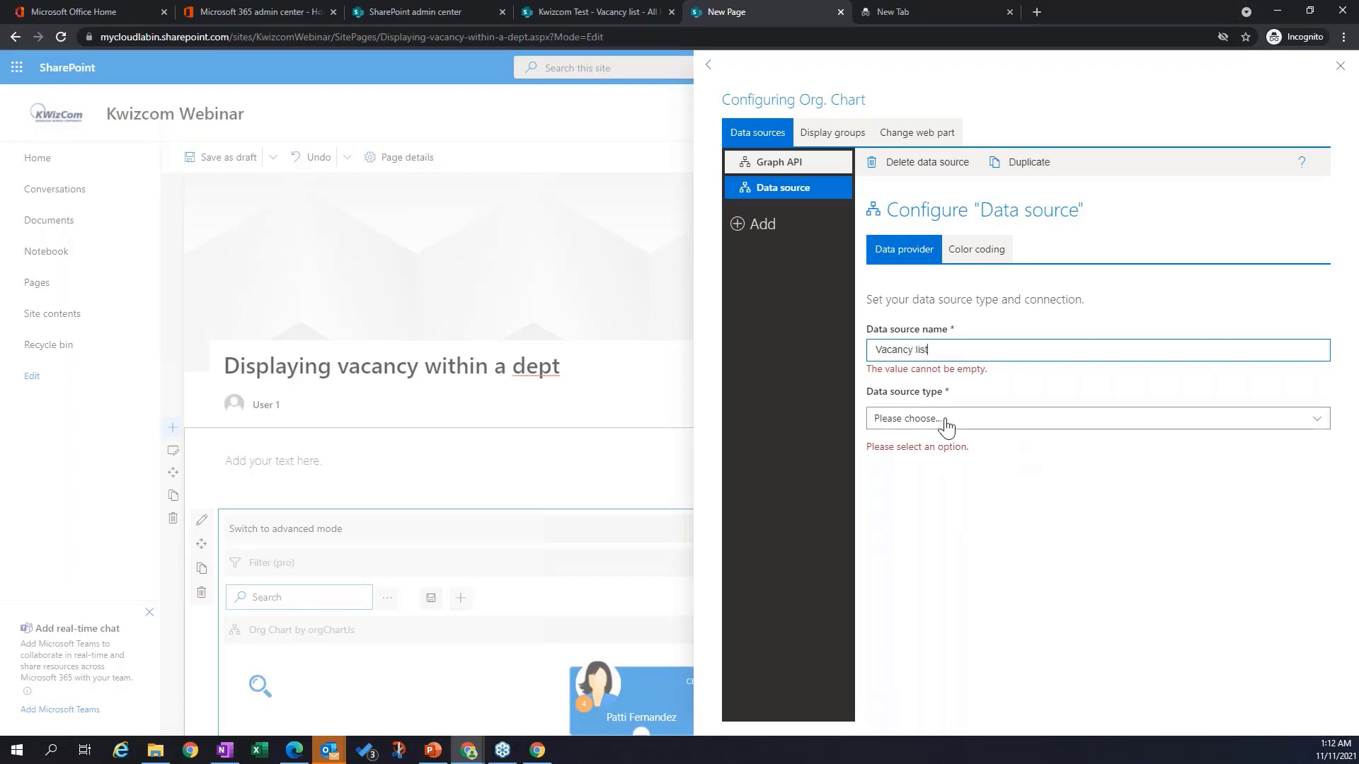
click(944, 422)
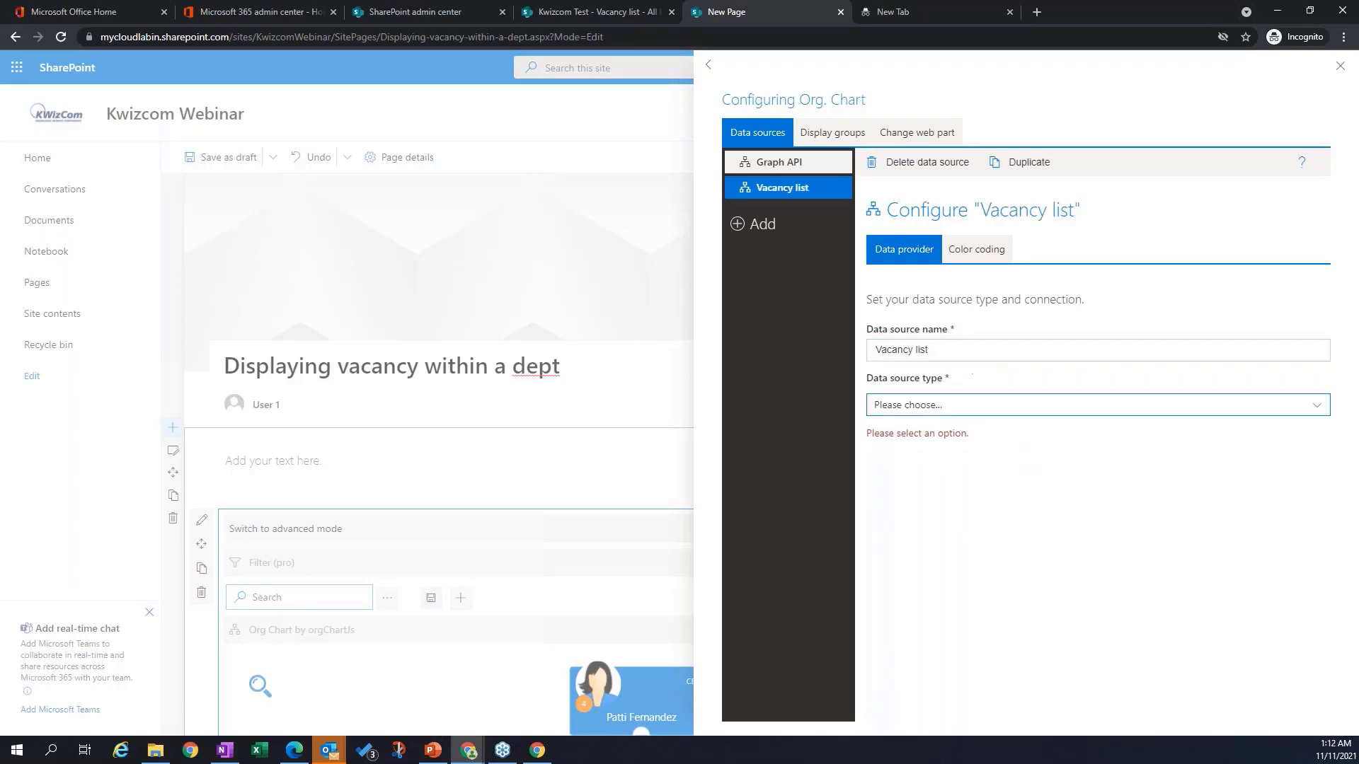
click(939, 412)
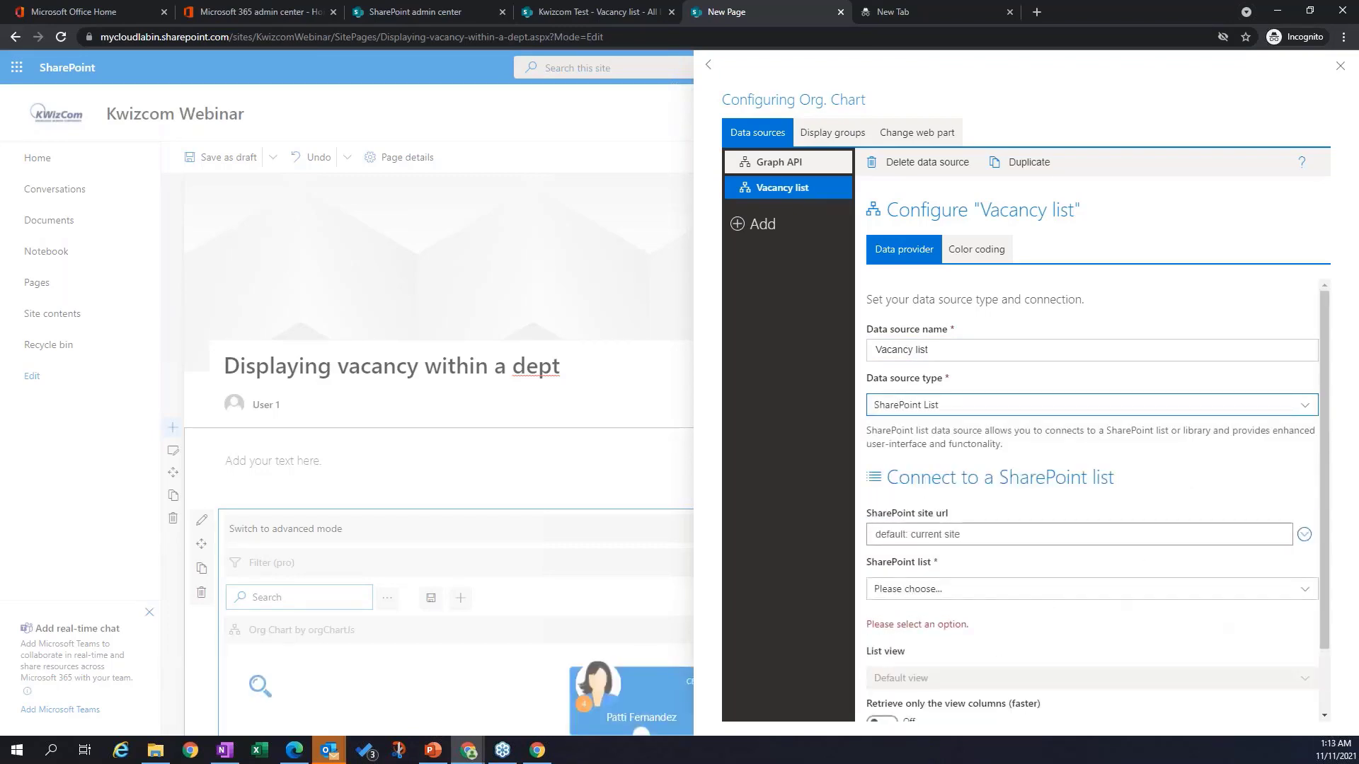
click(593, 12)
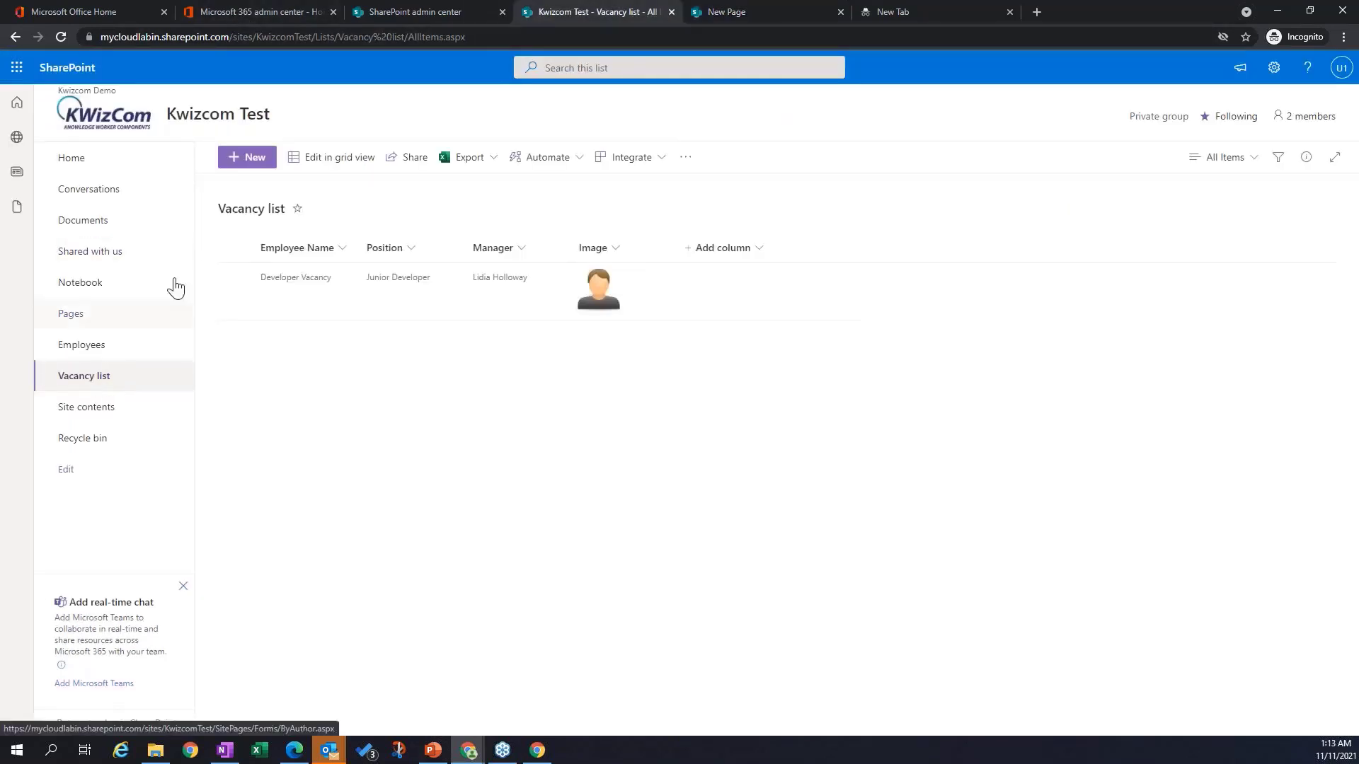
click(316, 37)
drag(316, 36, 92, 37)
key(ctrl+c)
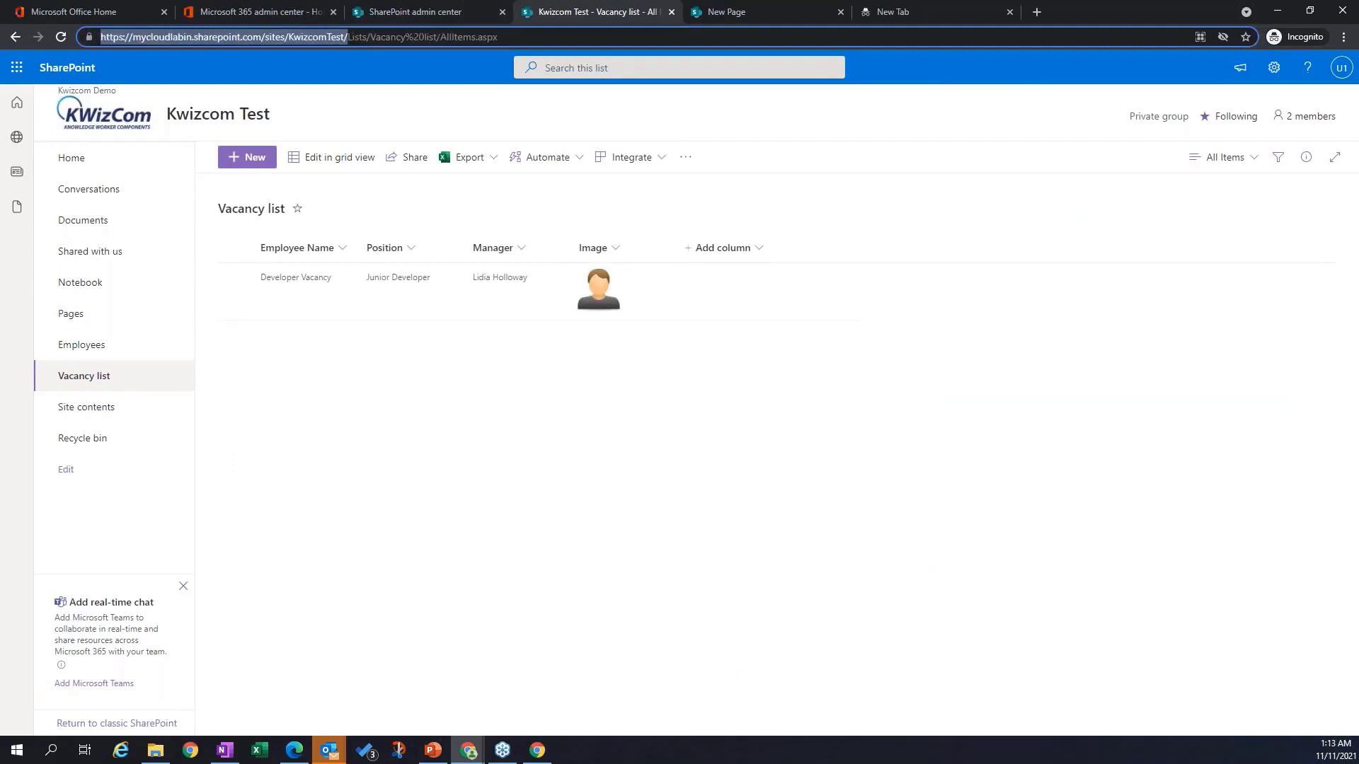
click(728, 12)
click(958, 534)
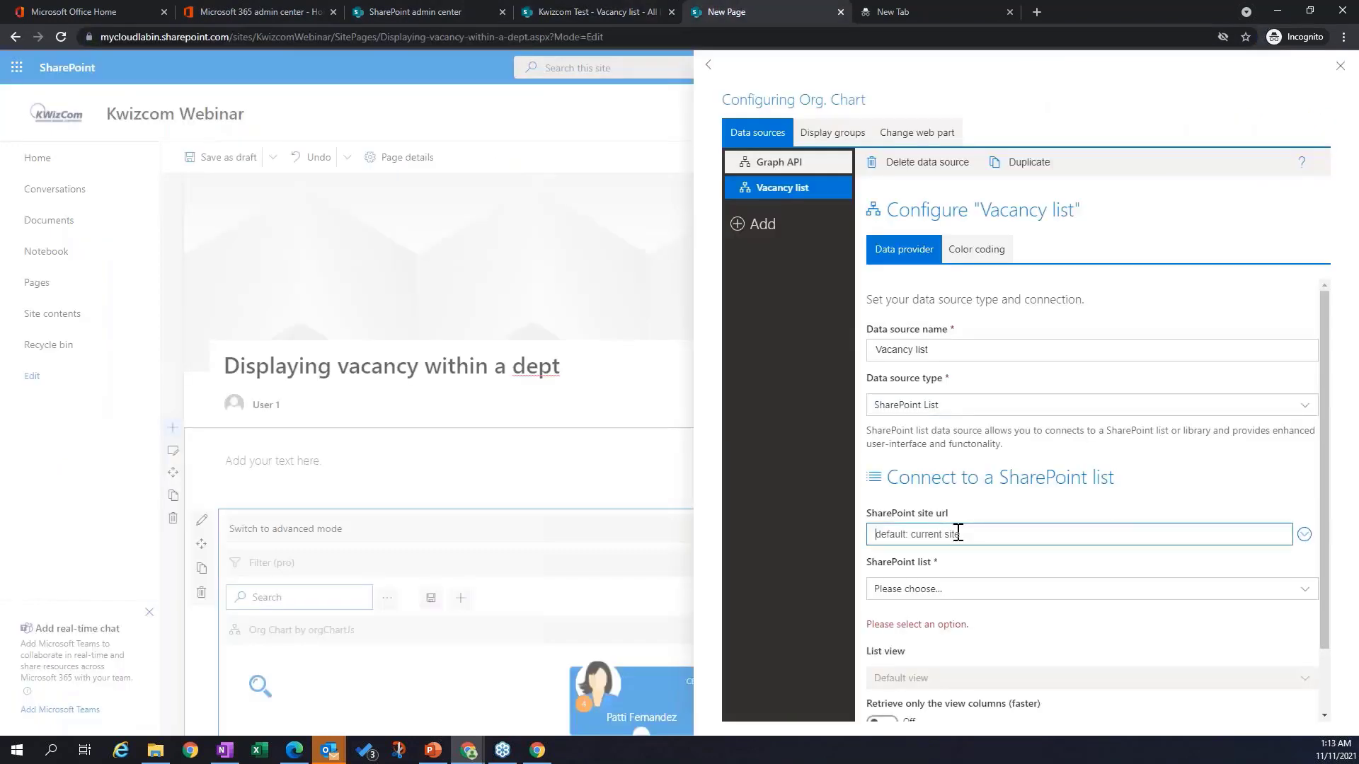
key(ctrl+v)
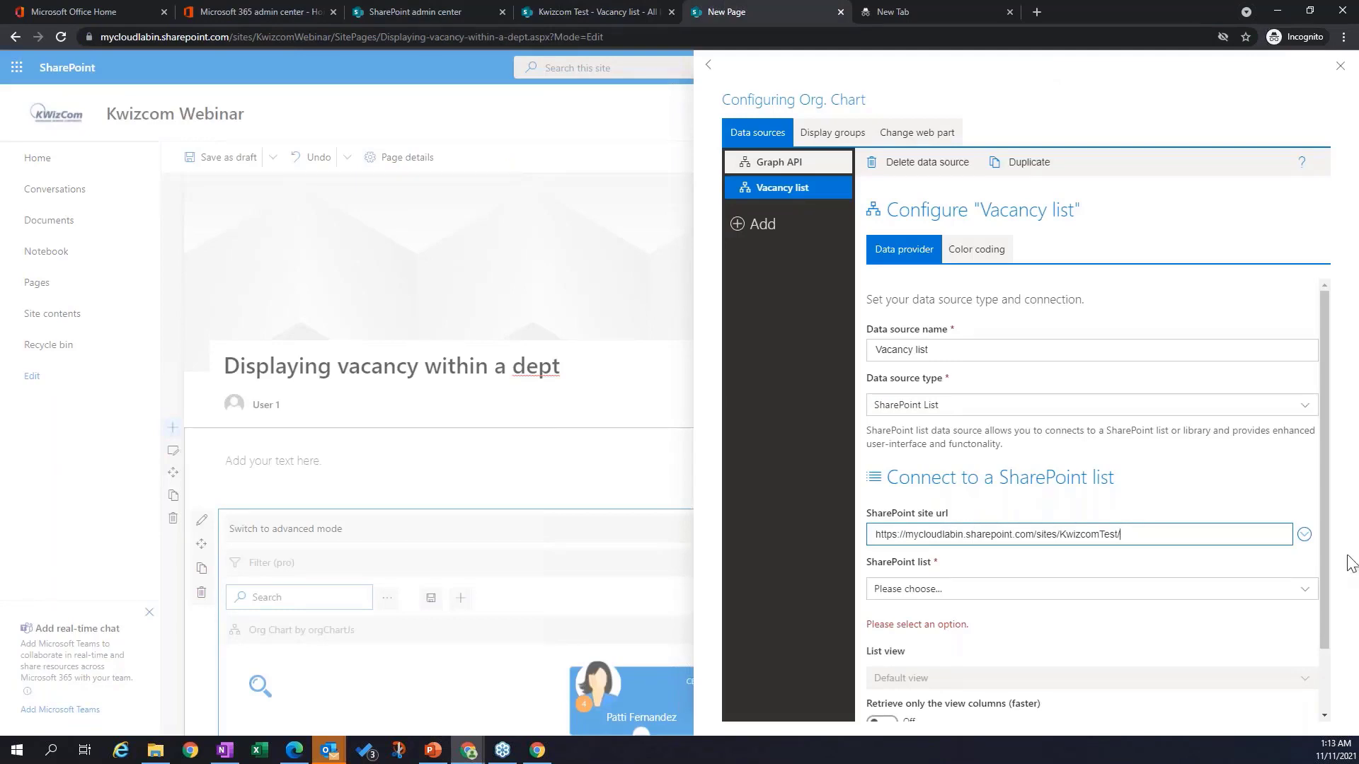
Step: Connect the Vacancy list source to the SharePoint list "Vacancy list" and review its organization chart column mapping
drag(1325, 500, 1326, 595)
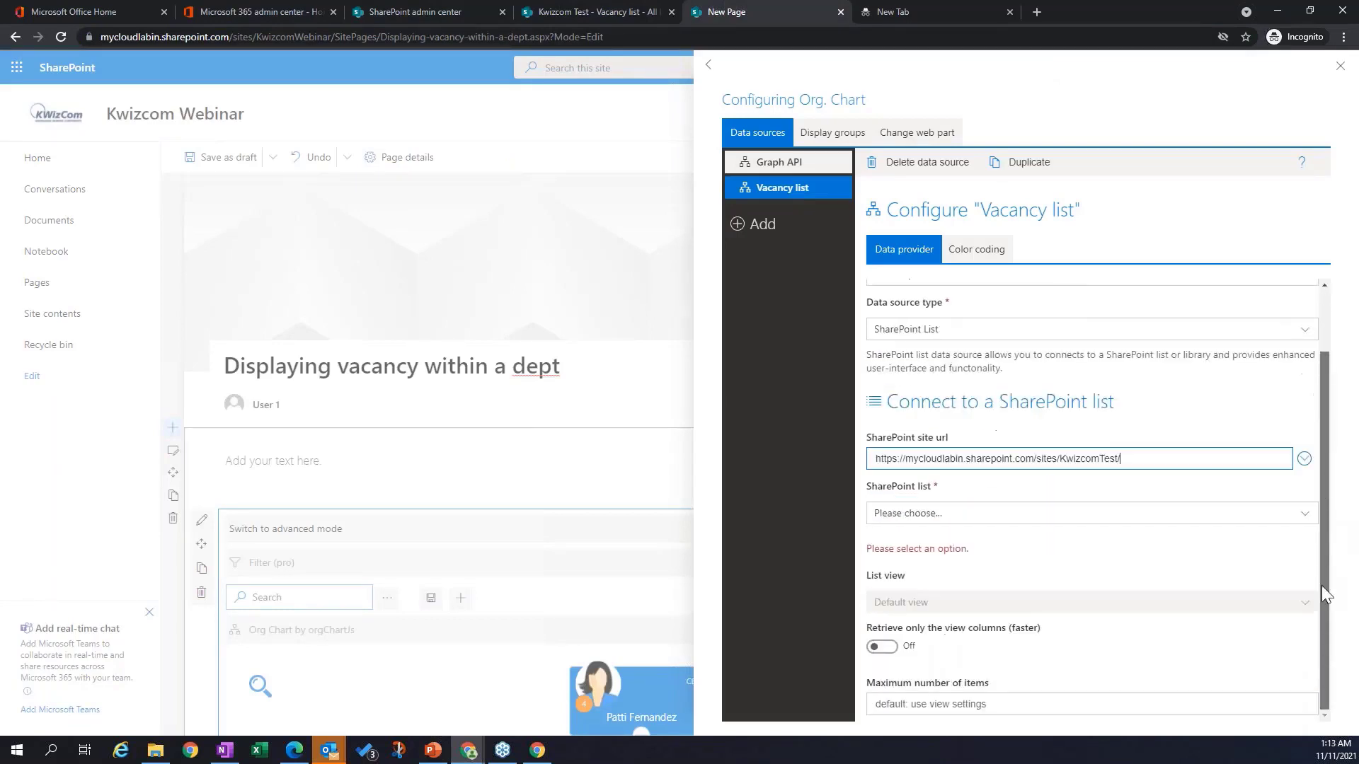
click(1300, 515)
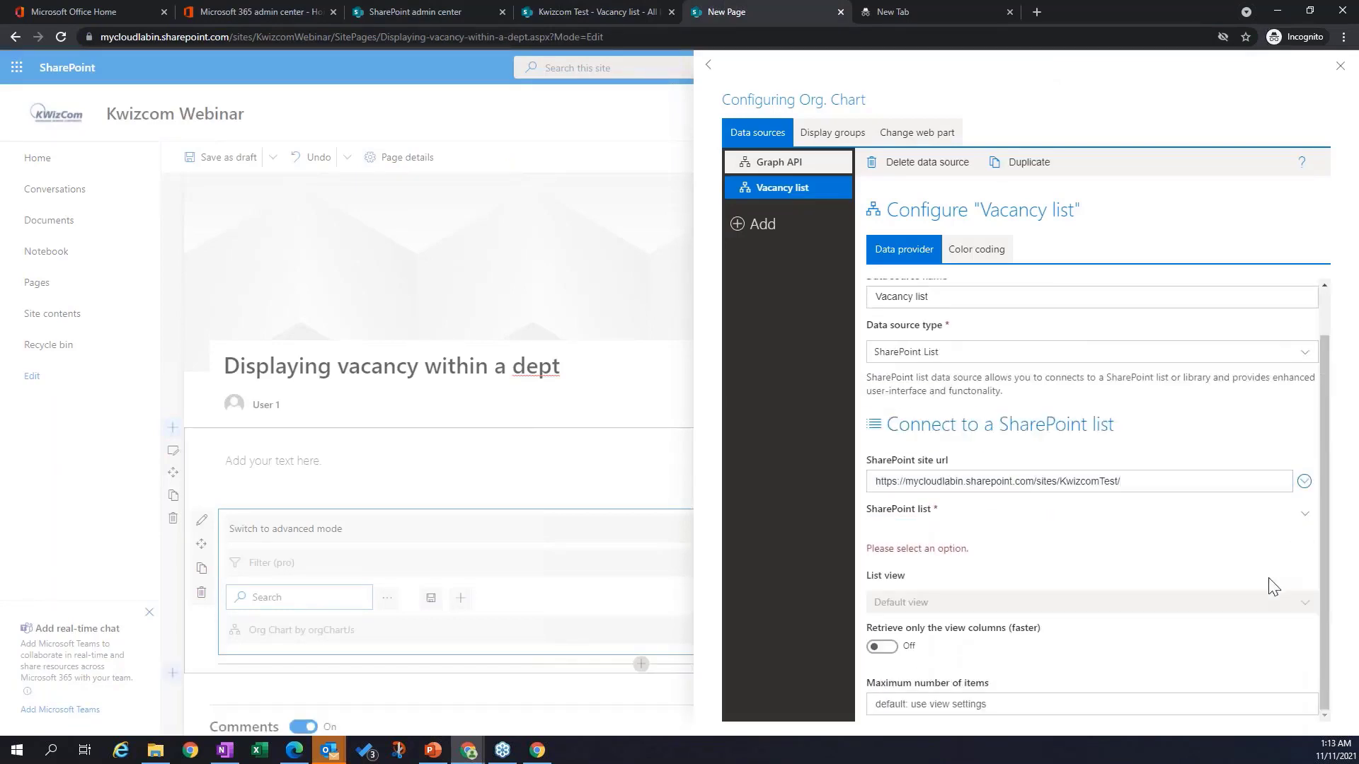
click(1299, 514)
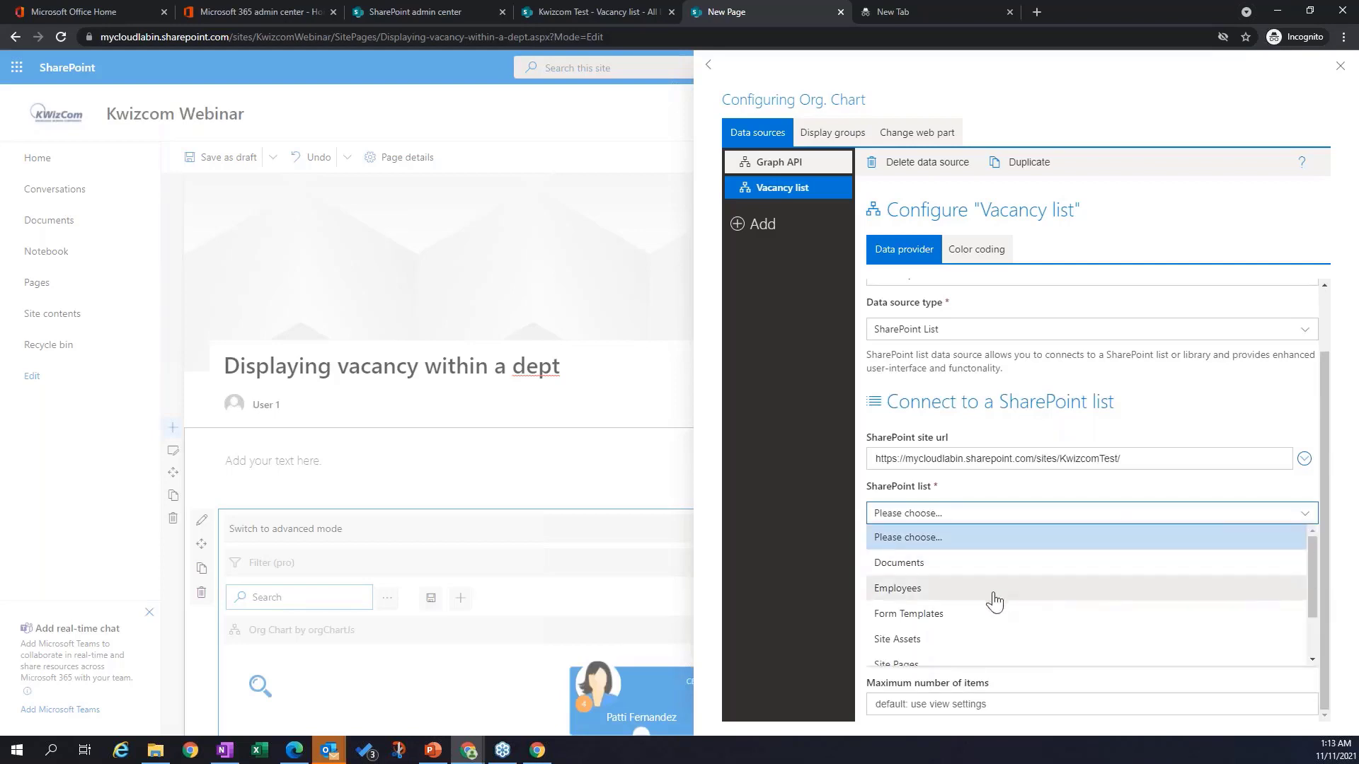
drag(1313, 570, 1310, 616)
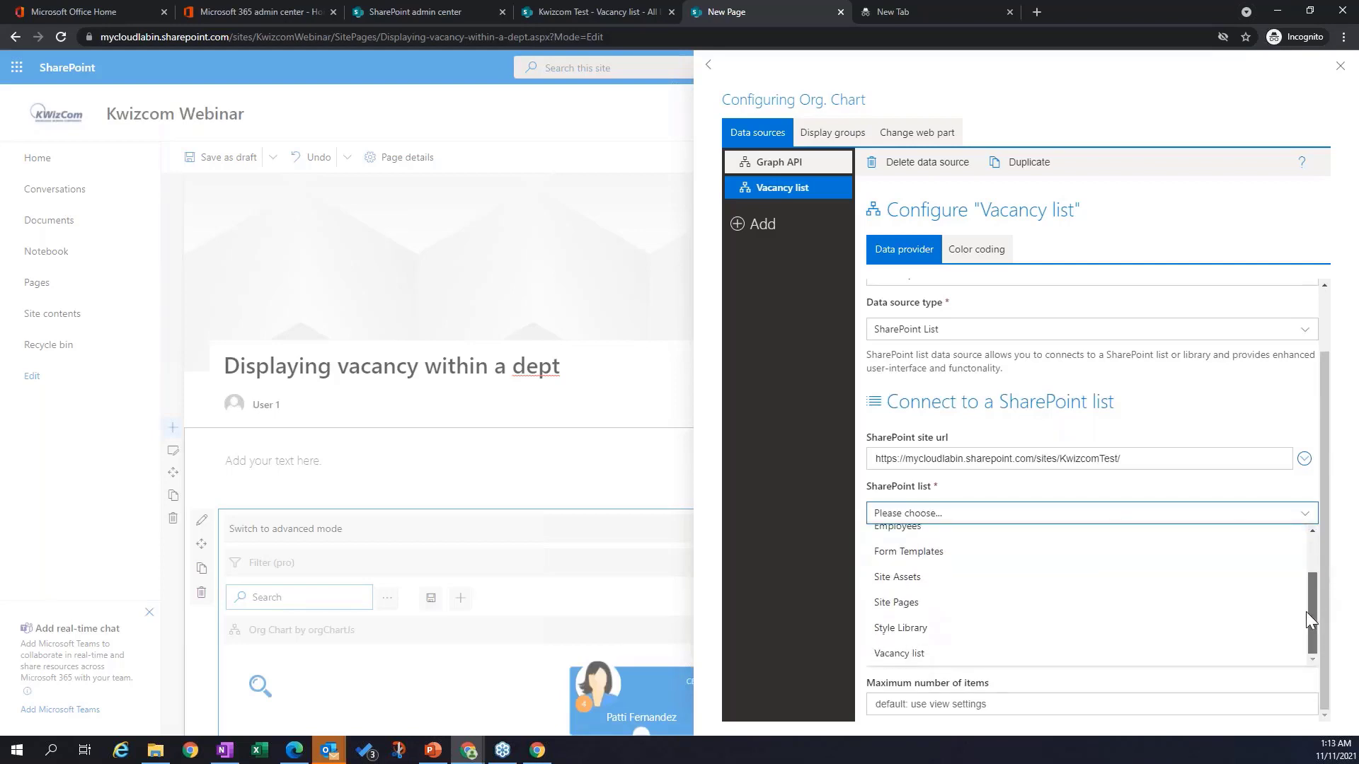
click(930, 661)
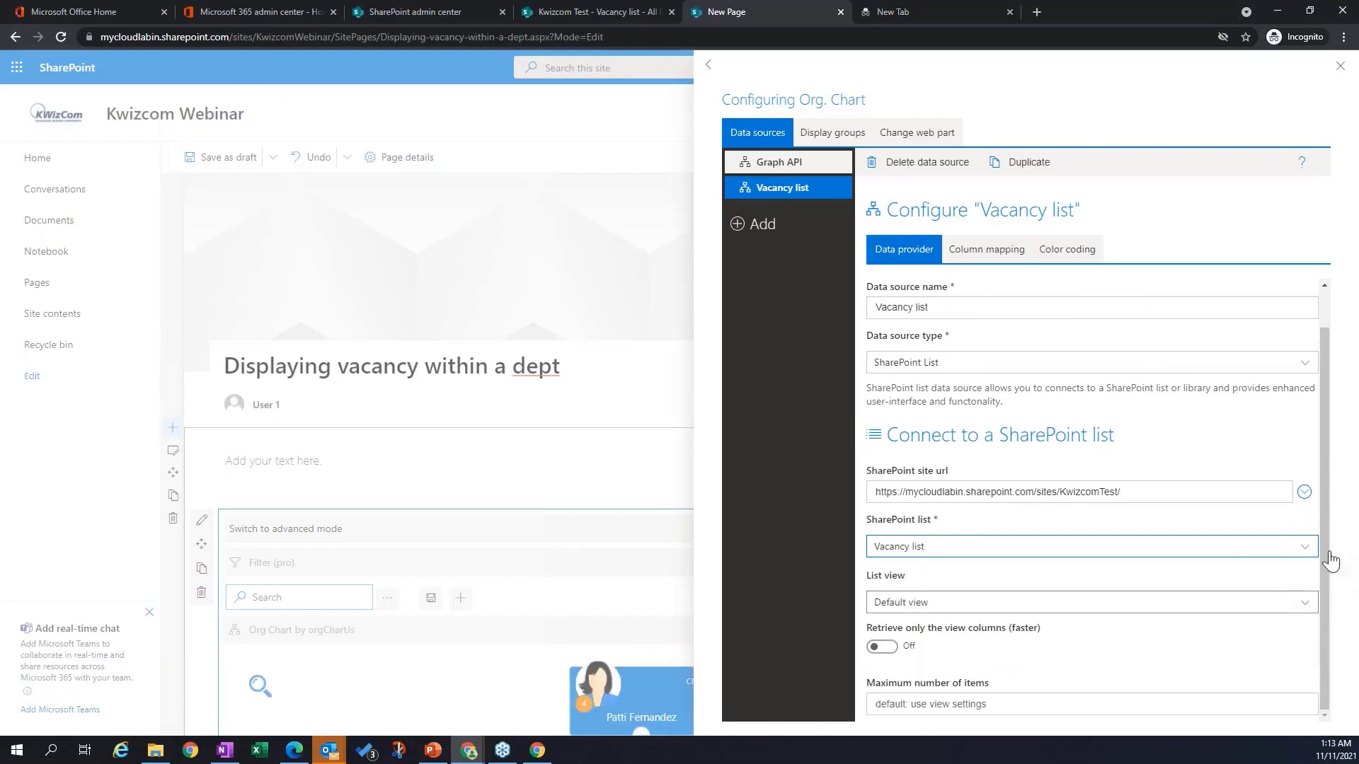
click(964, 261)
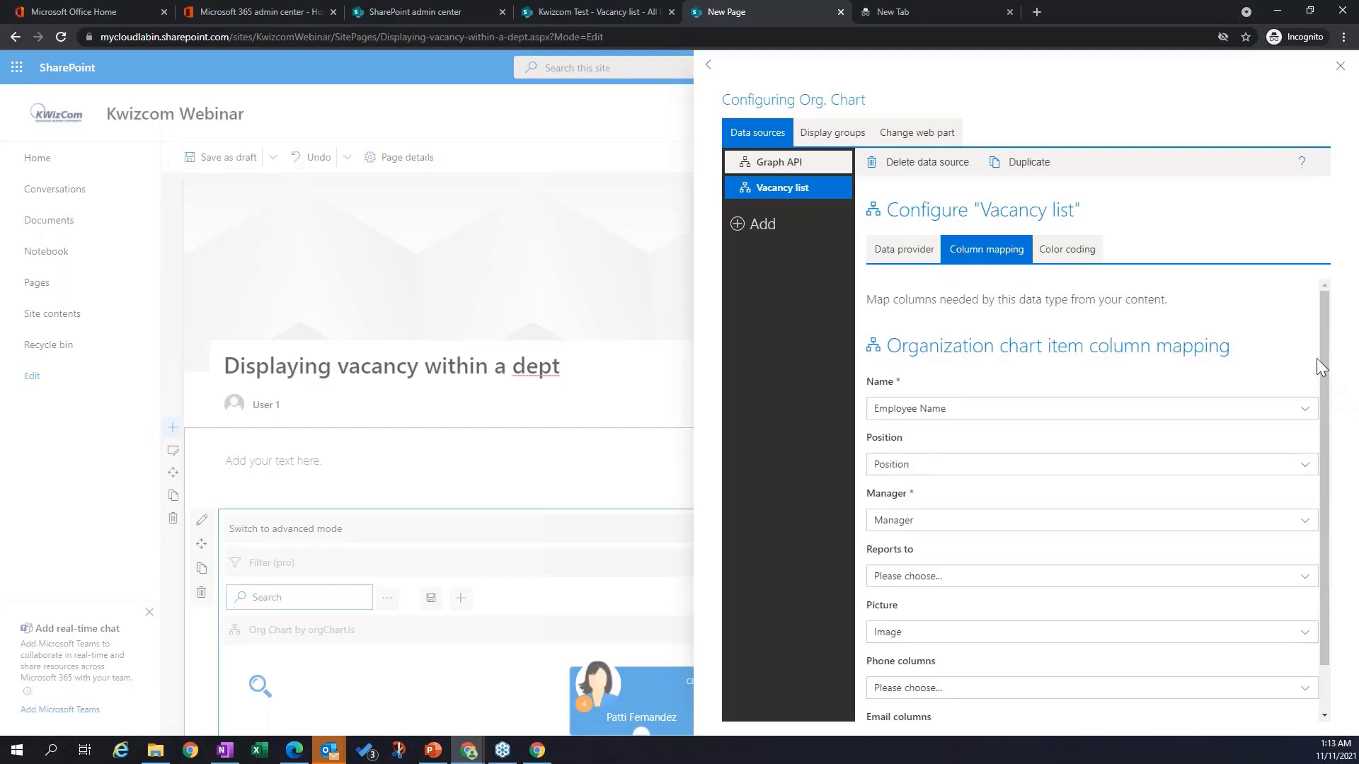
scroll(1325, 375, down, 1)
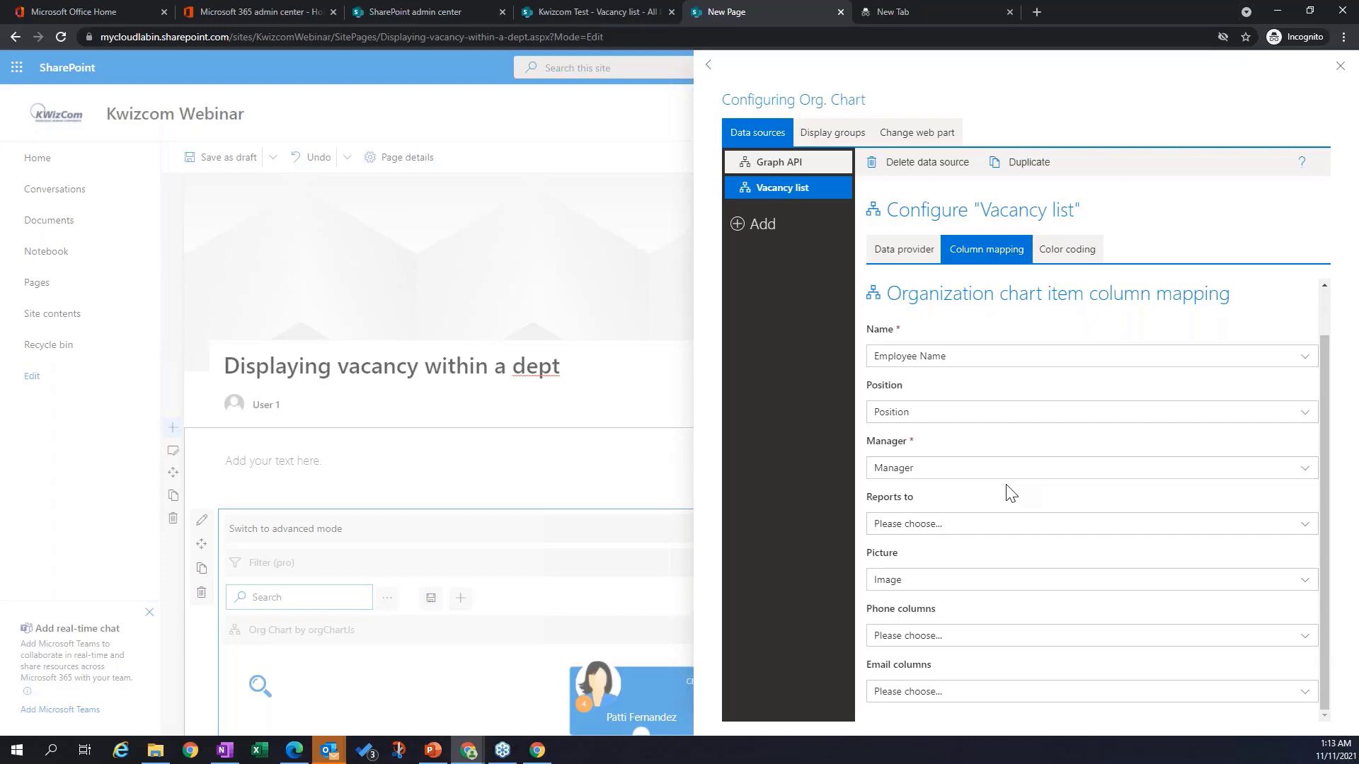
Step: Set the Vacancy list source's color coding background to #FFB900 and close the web part configuration
click(1070, 255)
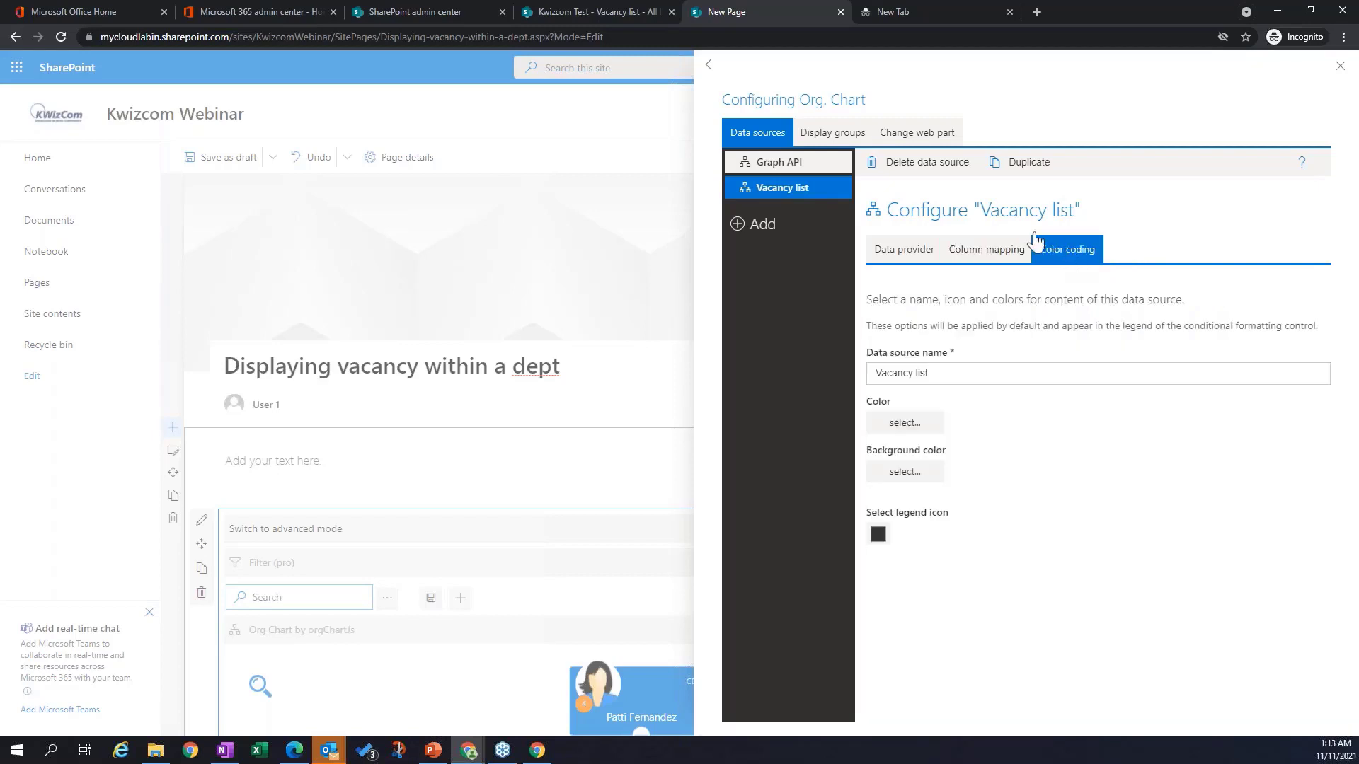
click(903, 471)
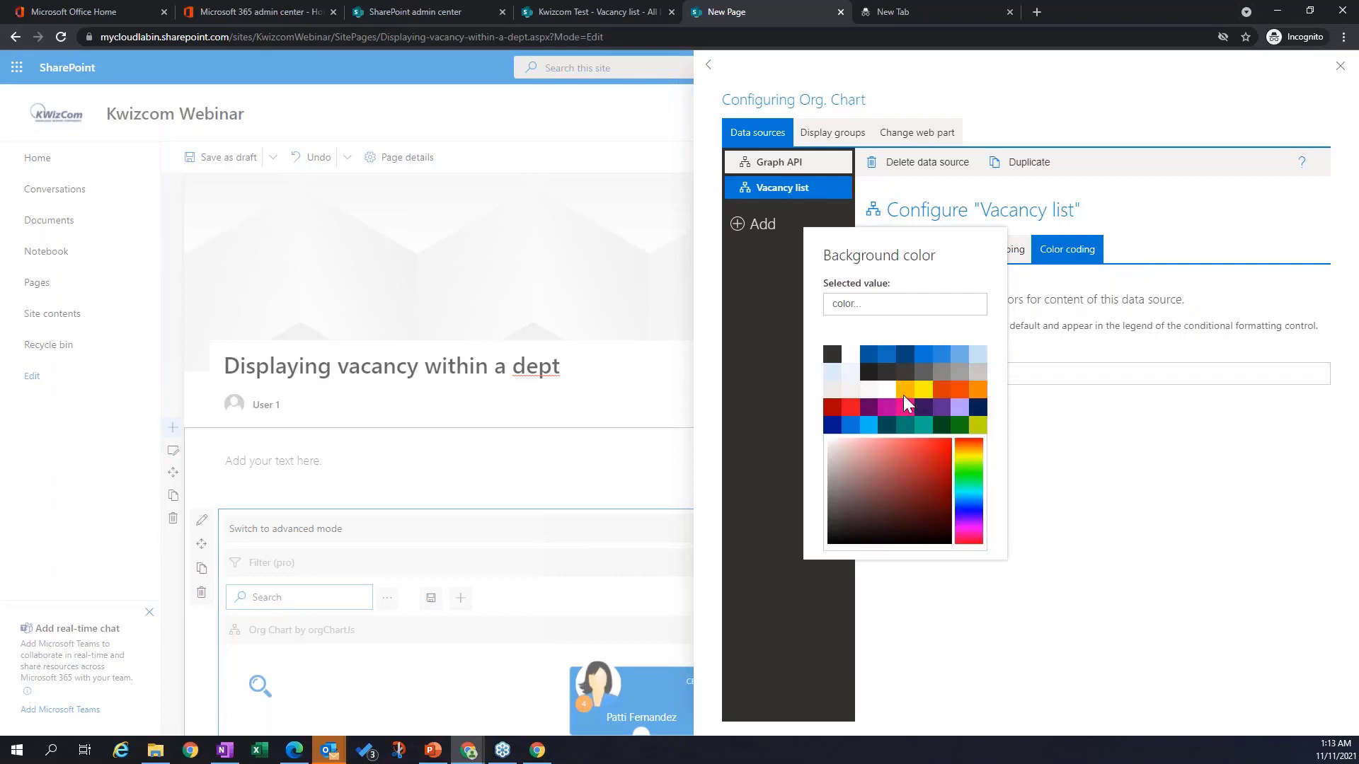
click(903, 395)
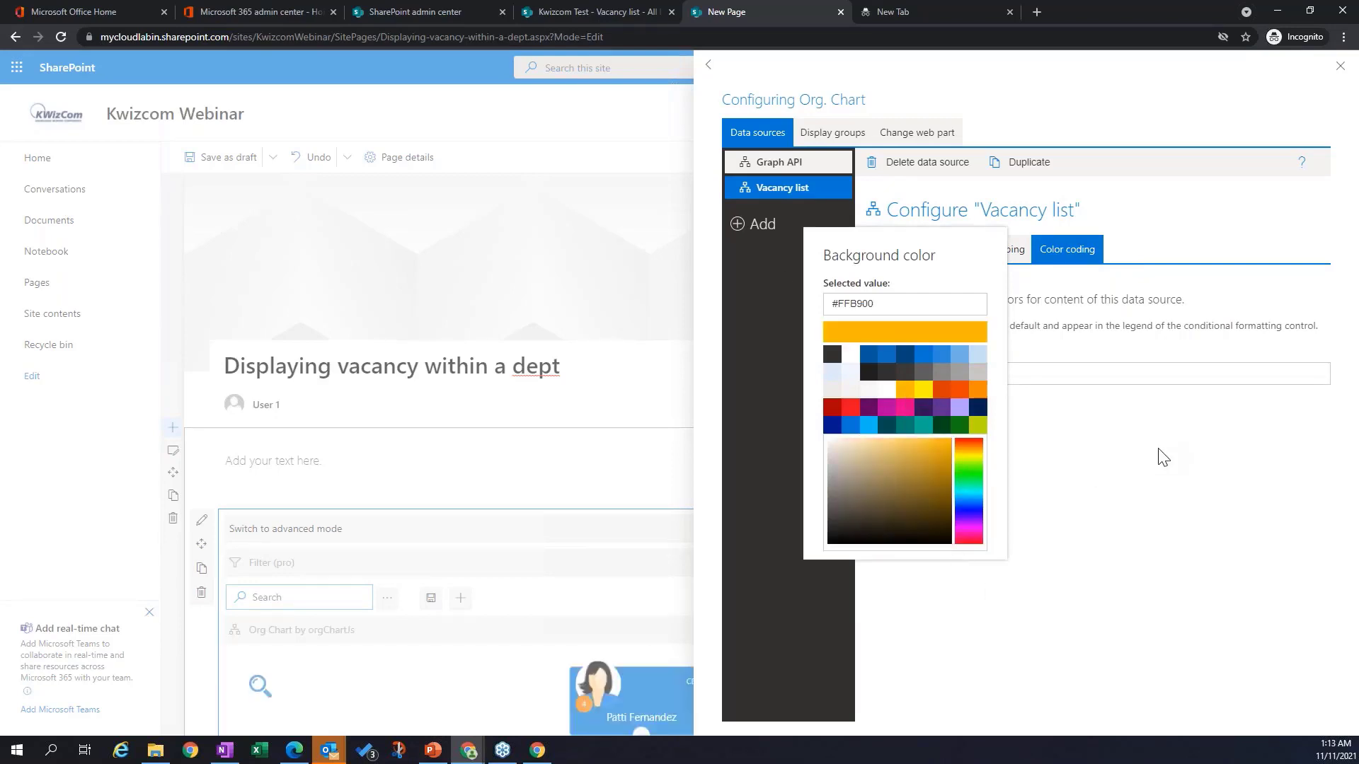
click(1341, 71)
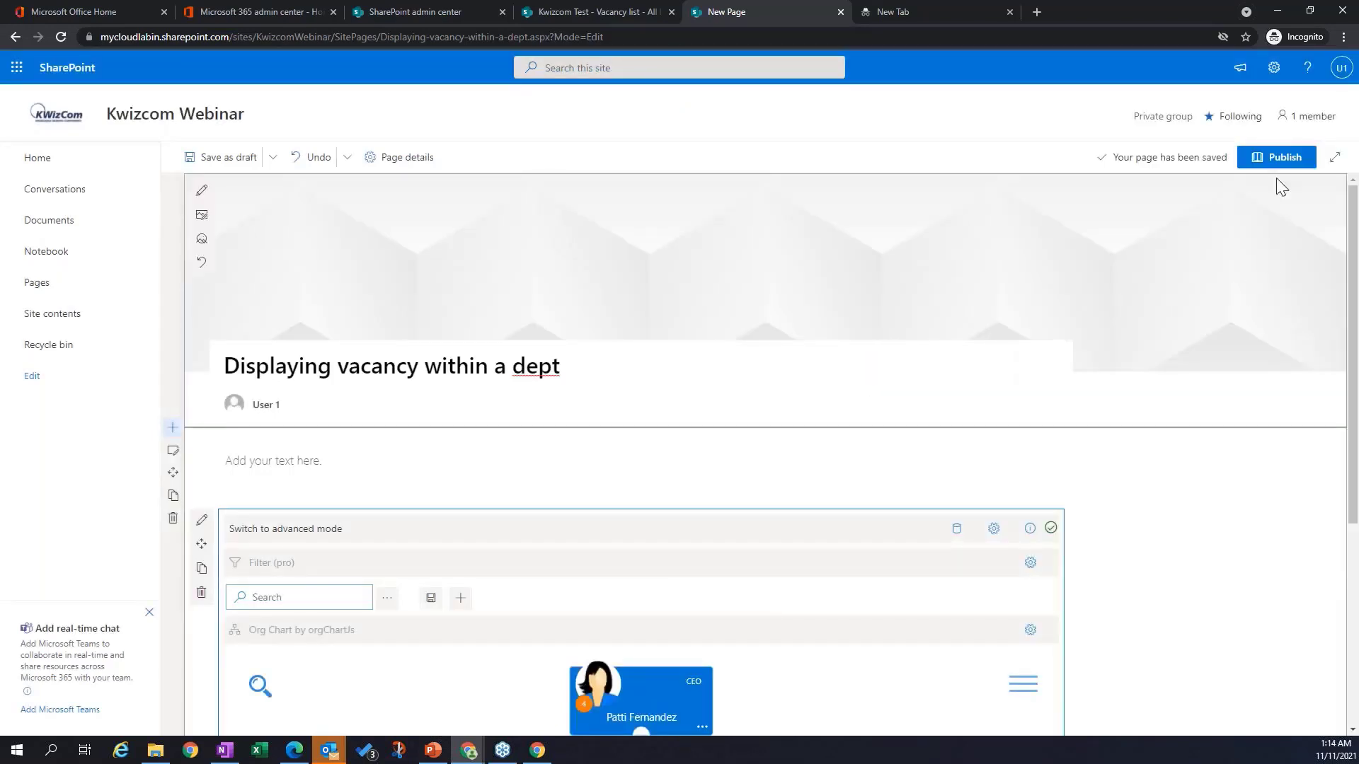
Step: Publish the page and expand the Engineering and System Operations director's branch in the org chart
click(1278, 159)
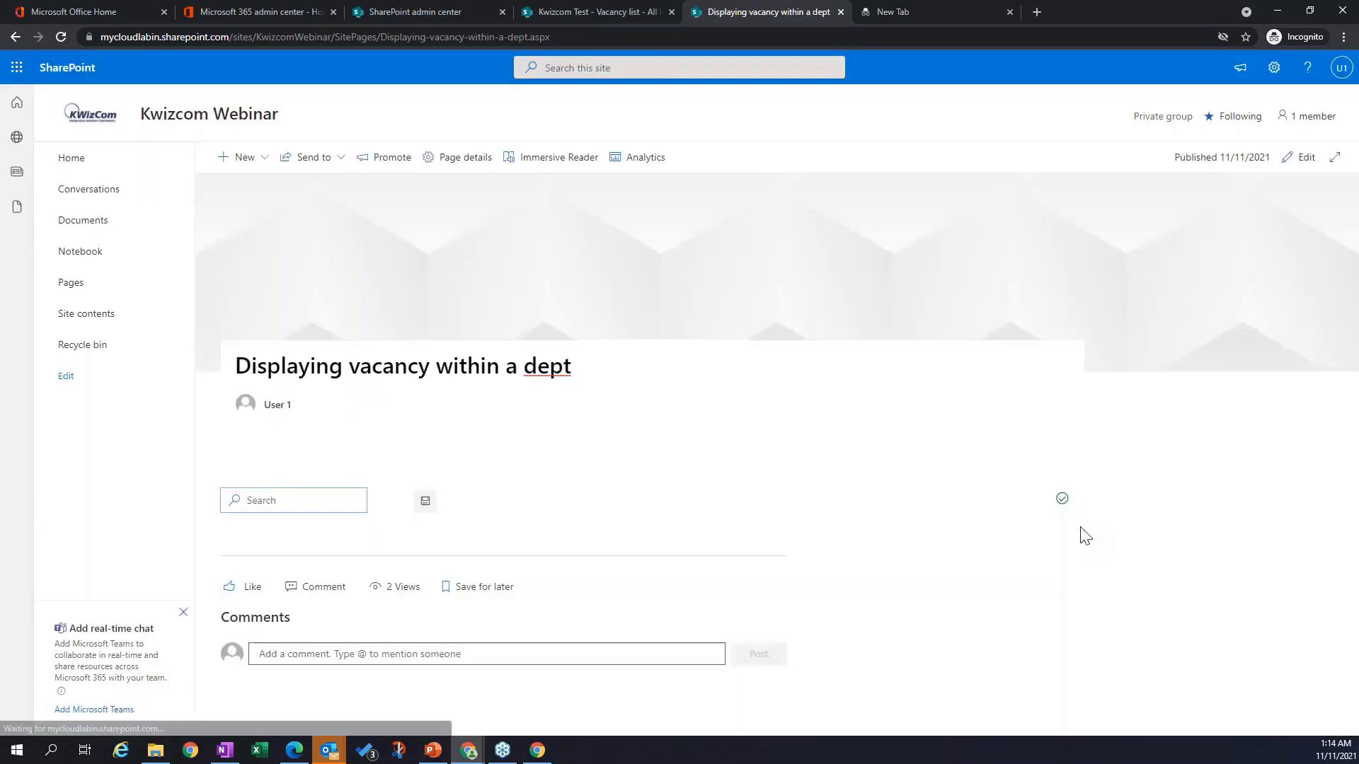
click(1337, 112)
scroll(937, 427, down, 3)
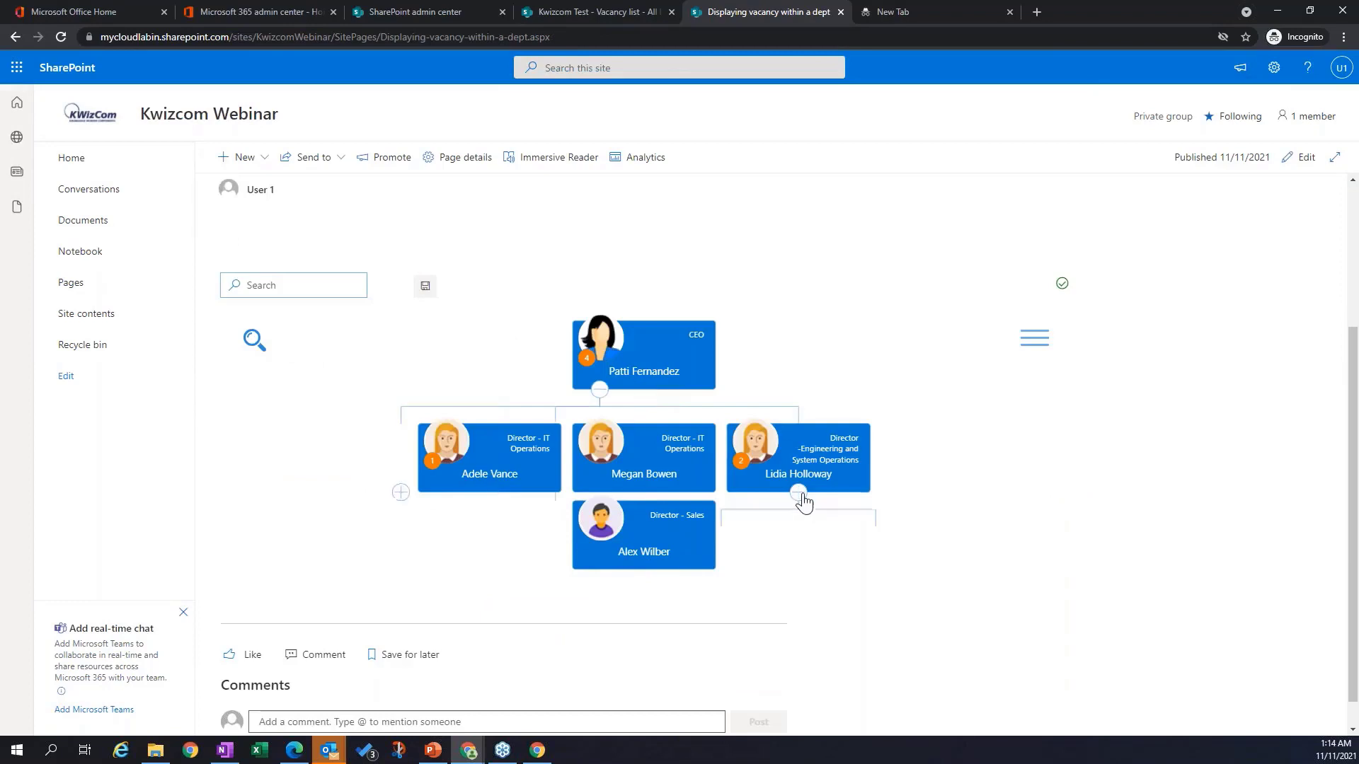
click(798, 492)
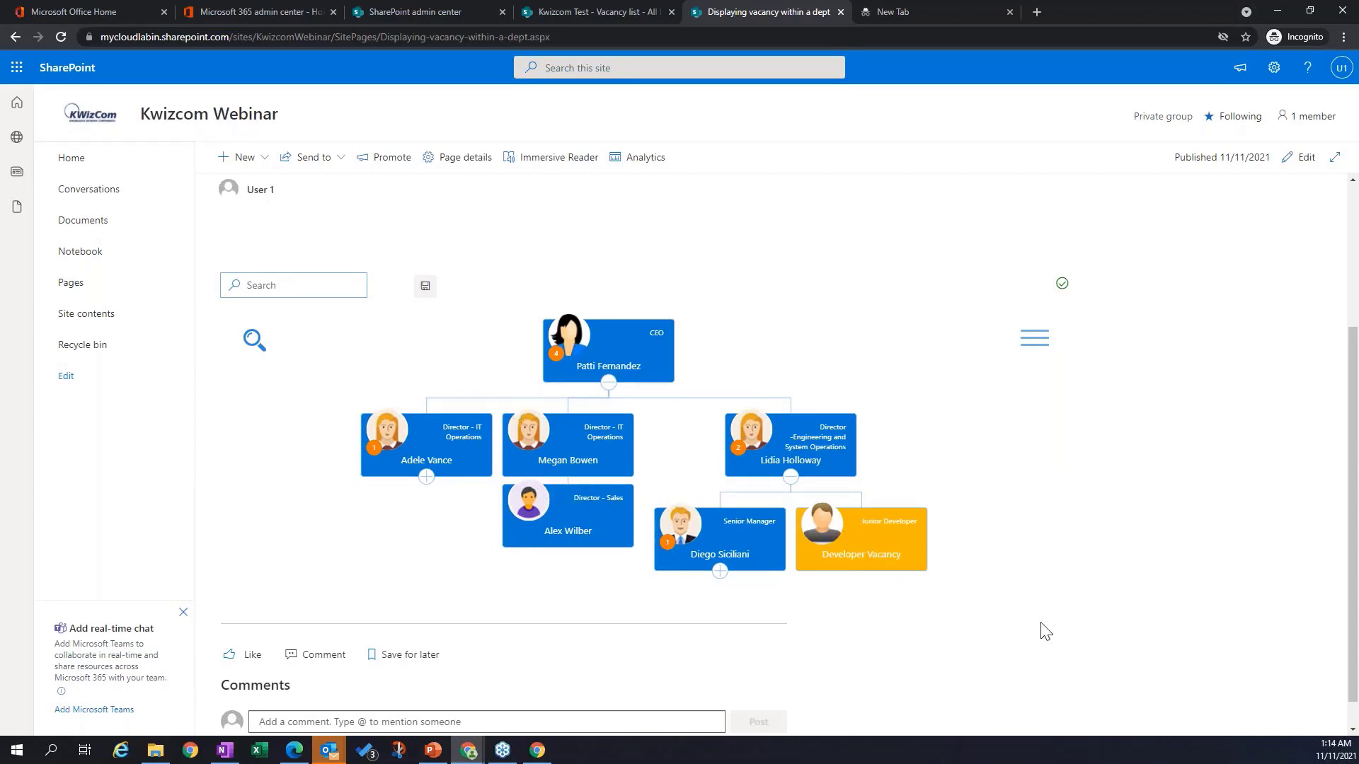
Step: Reopen the page for editing and set the org chart's layout to Normal and its template to Round label
click(1301, 164)
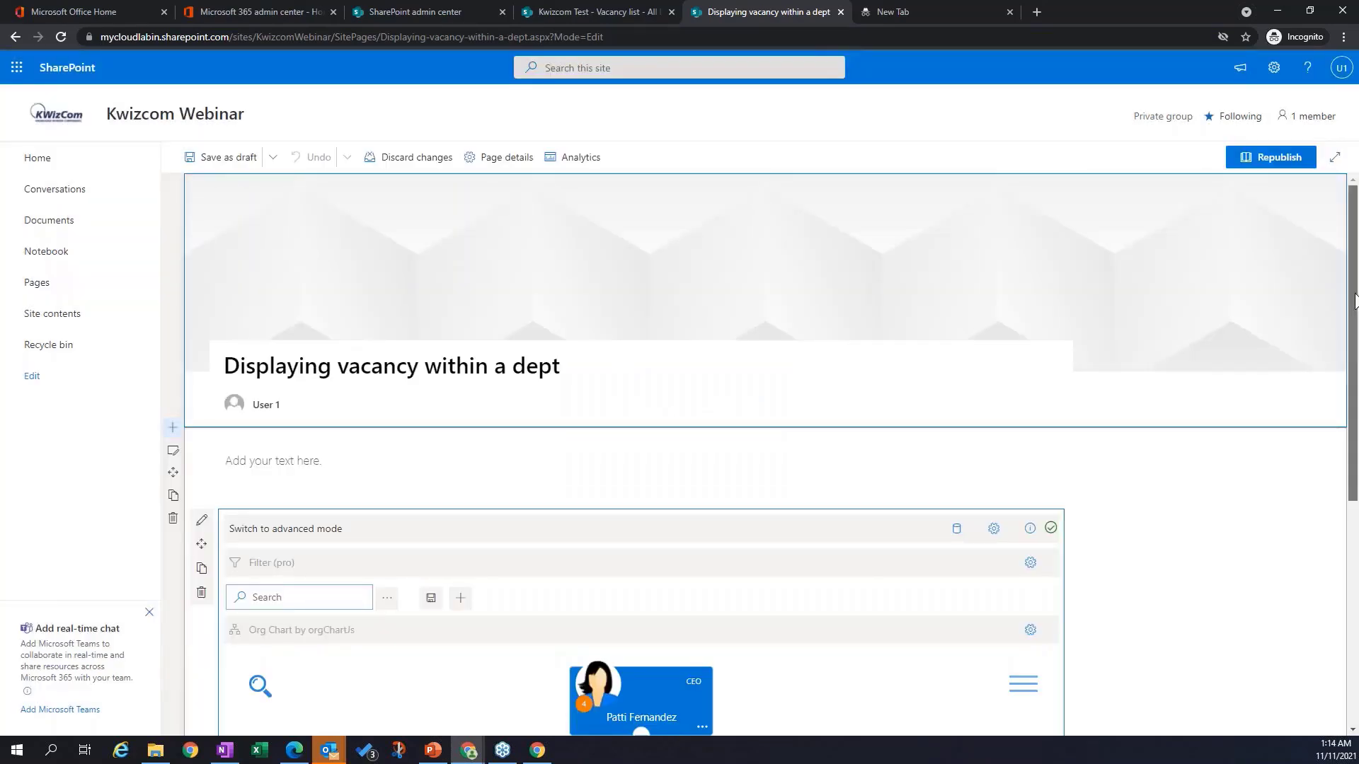
scroll(1341, 513, down, 5)
mouse_move(1338, 509)
mouse_down()
mouse_move(1336, 559)
mouse_move(1330, 494)
mouse_up()
click(1031, 276)
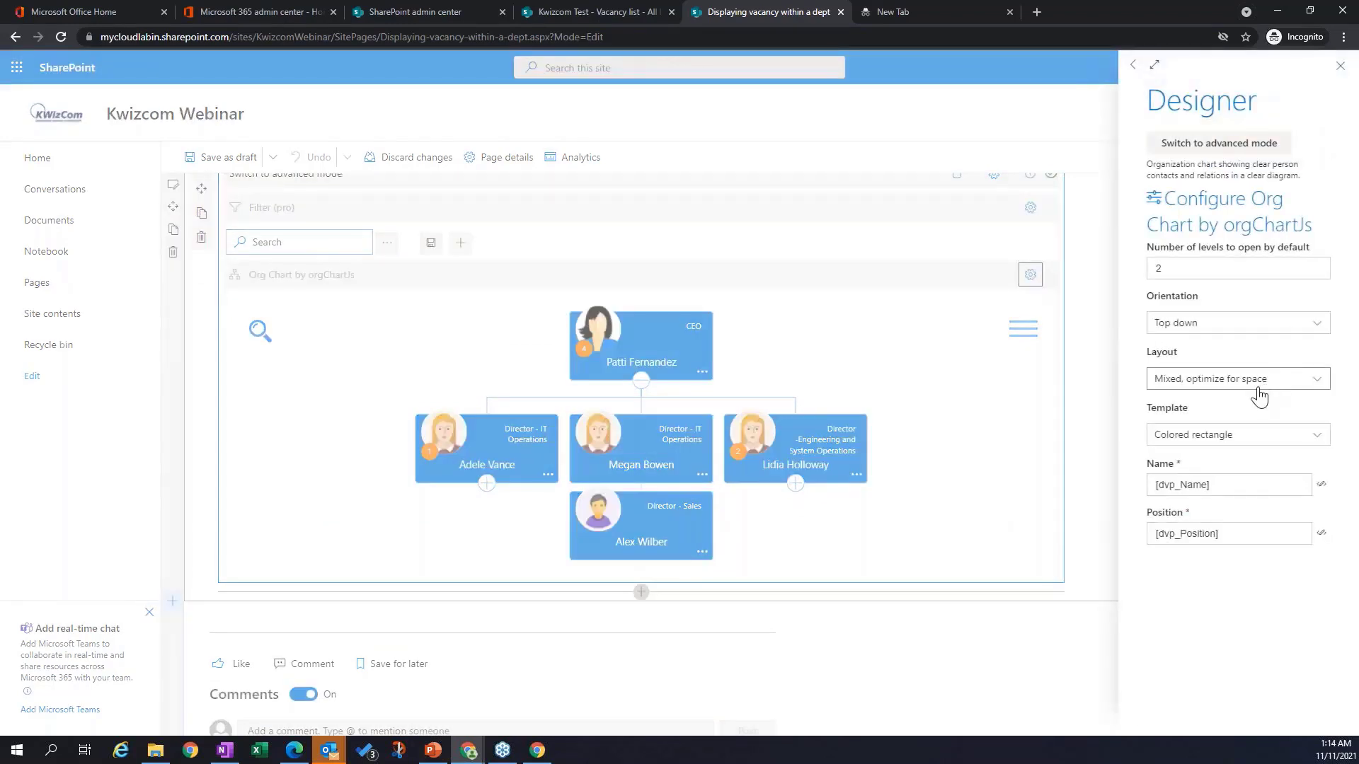
click(1309, 378)
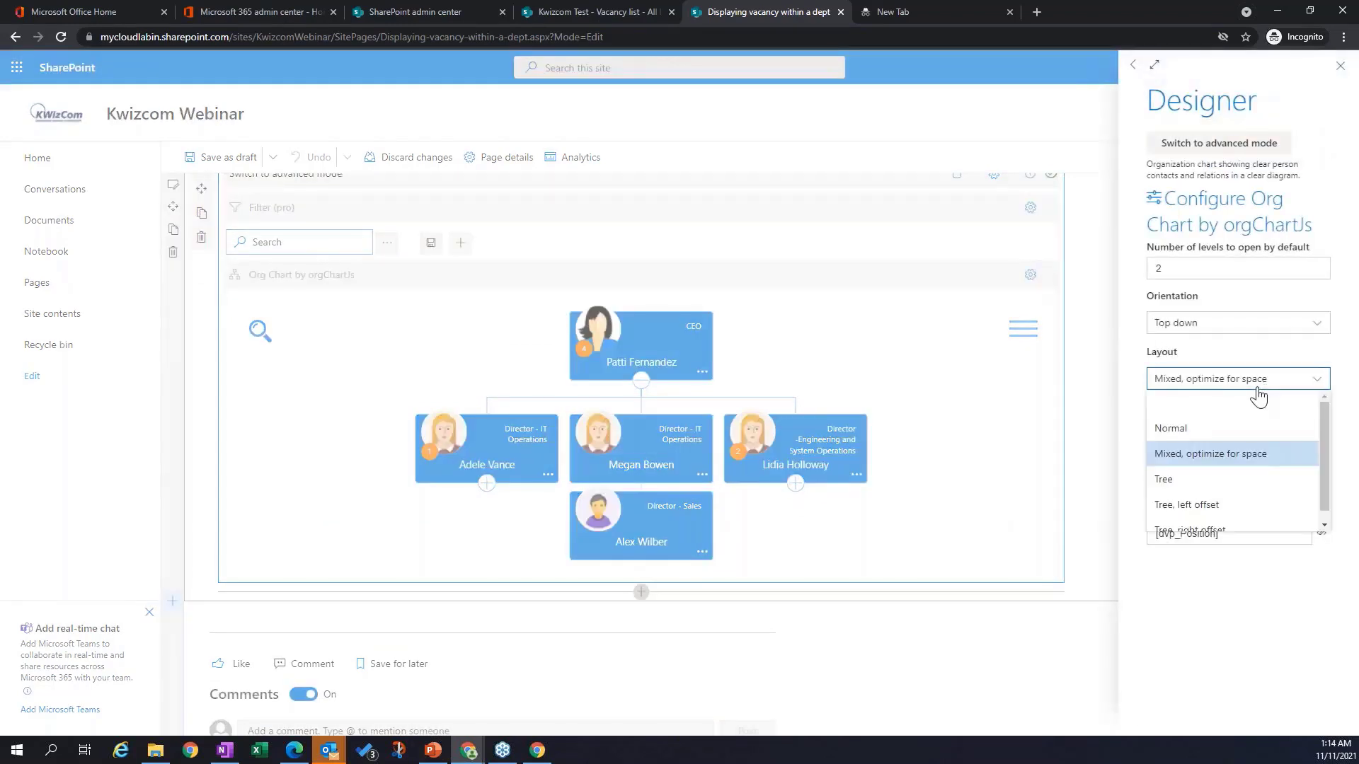
click(1208, 429)
click(1305, 436)
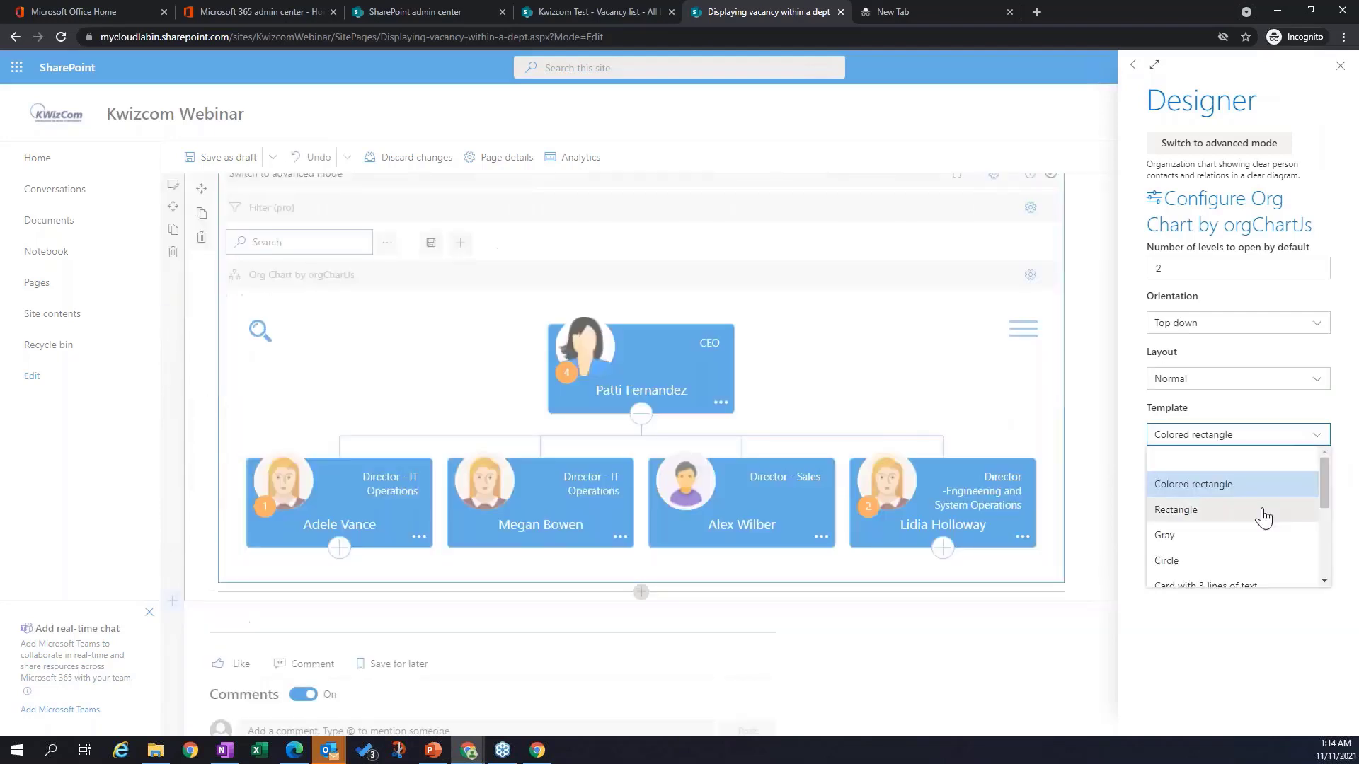
scroll(1260, 517, down, 3)
click(1222, 521)
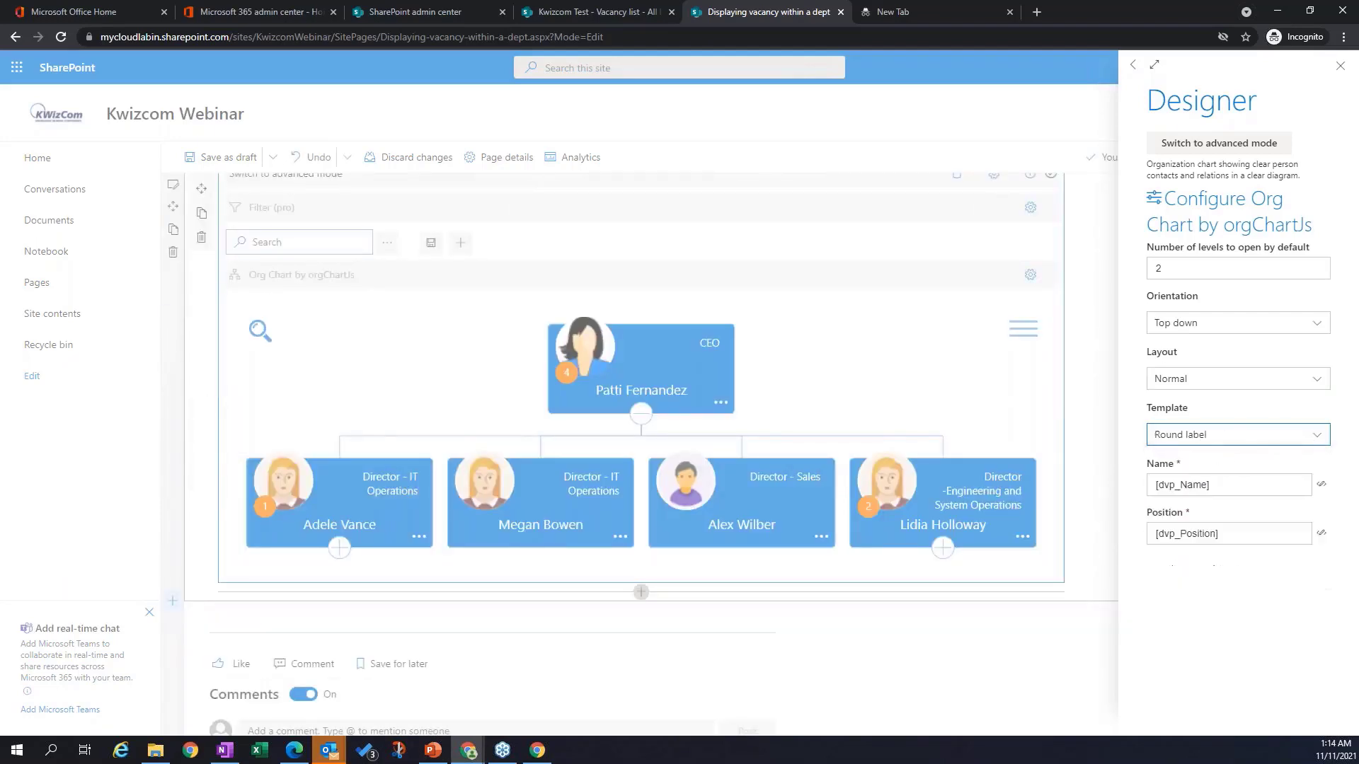
click(1340, 66)
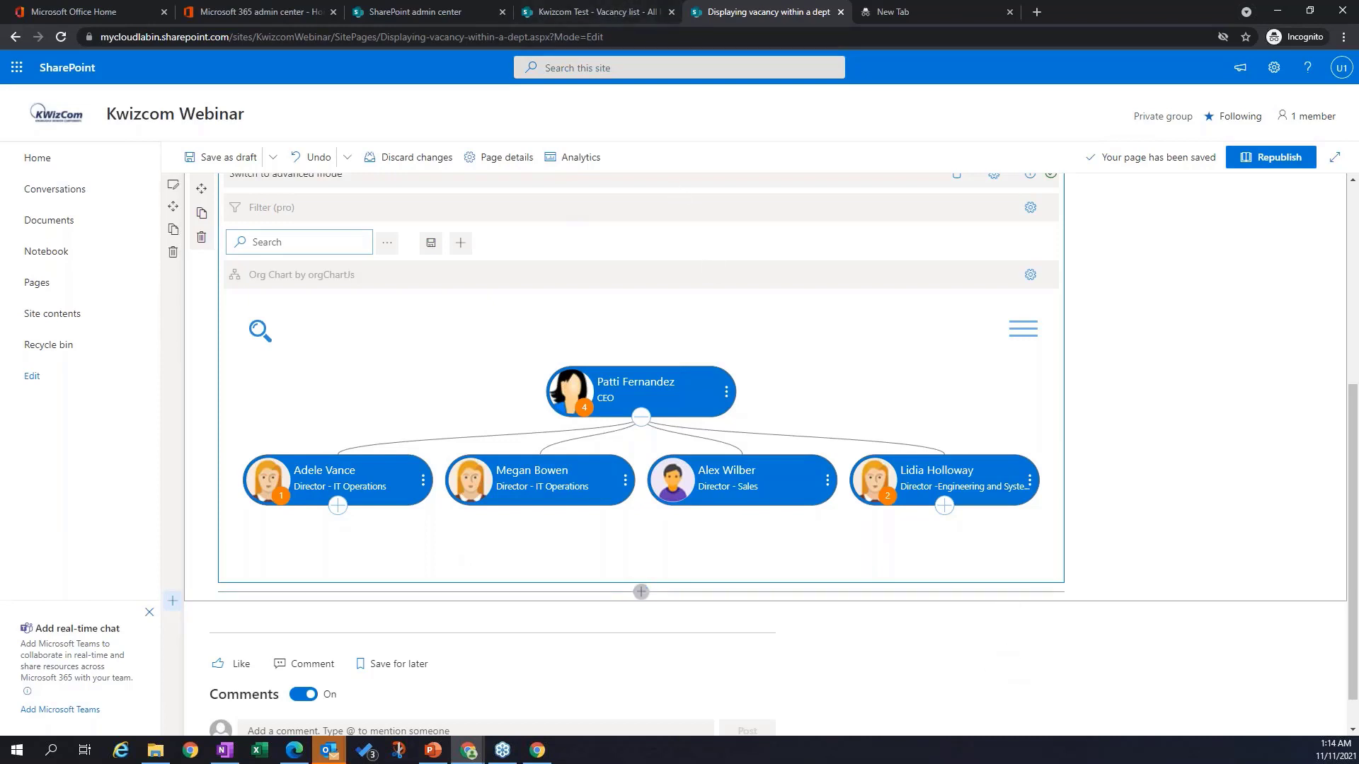
Step: Switch the org chart web part to advanced mode and add a Department search field to its filter
drag(1351, 460, 1352, 402)
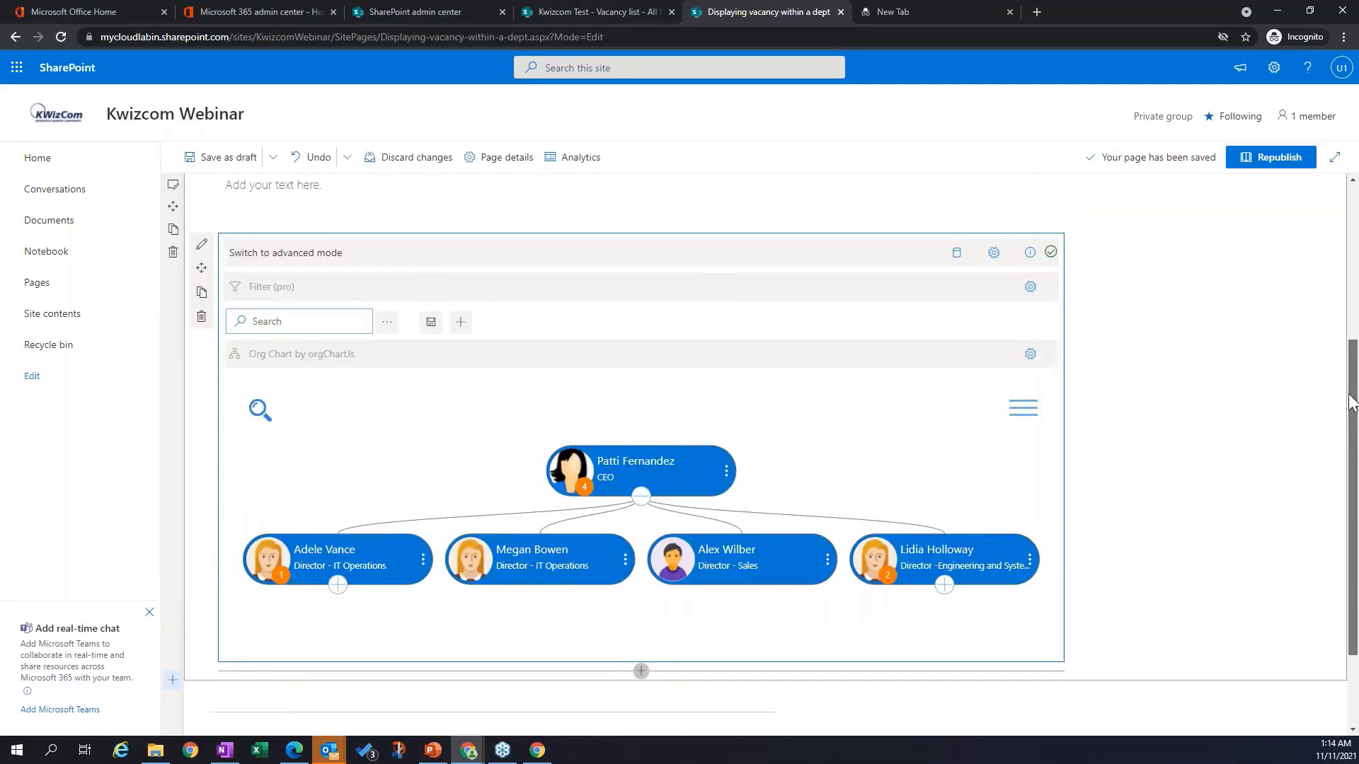
scroll(1052, 467, down, 2)
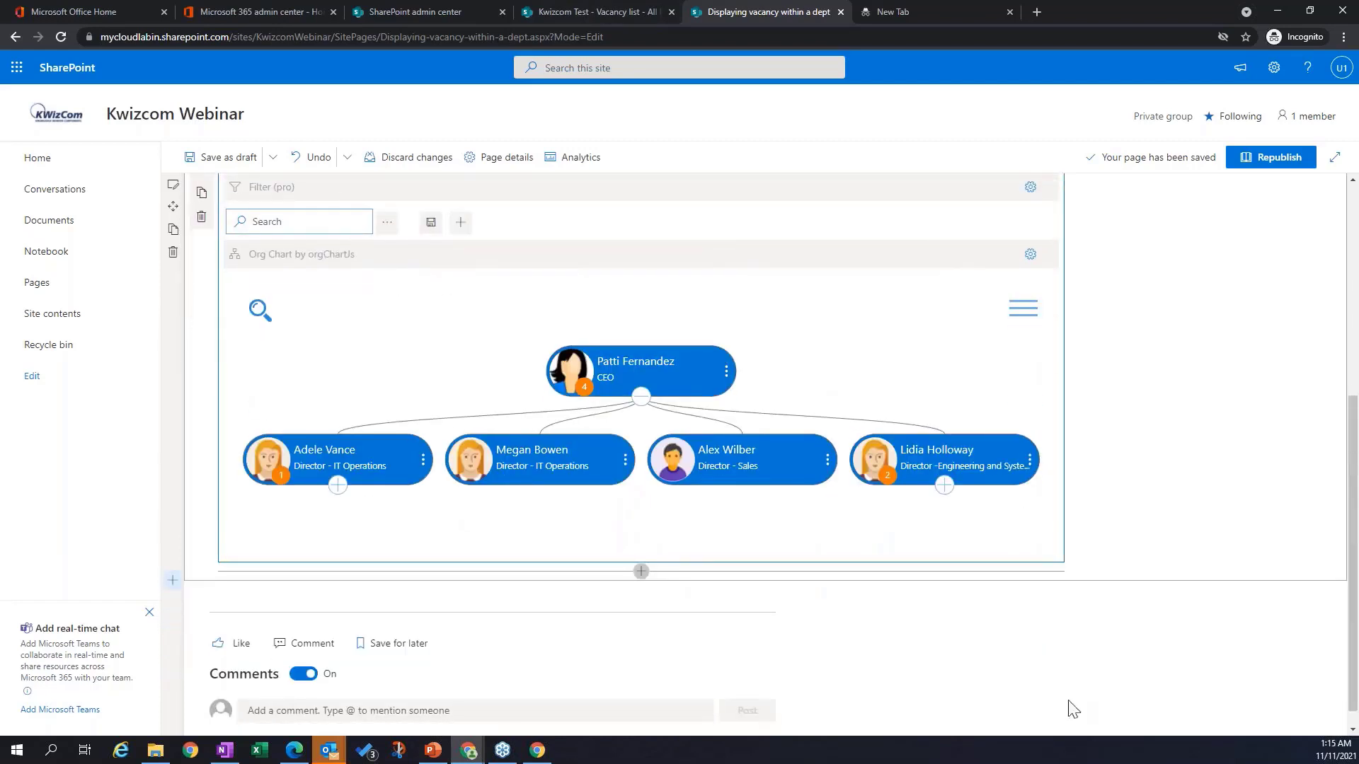
scroll(1222, 698, up, 3)
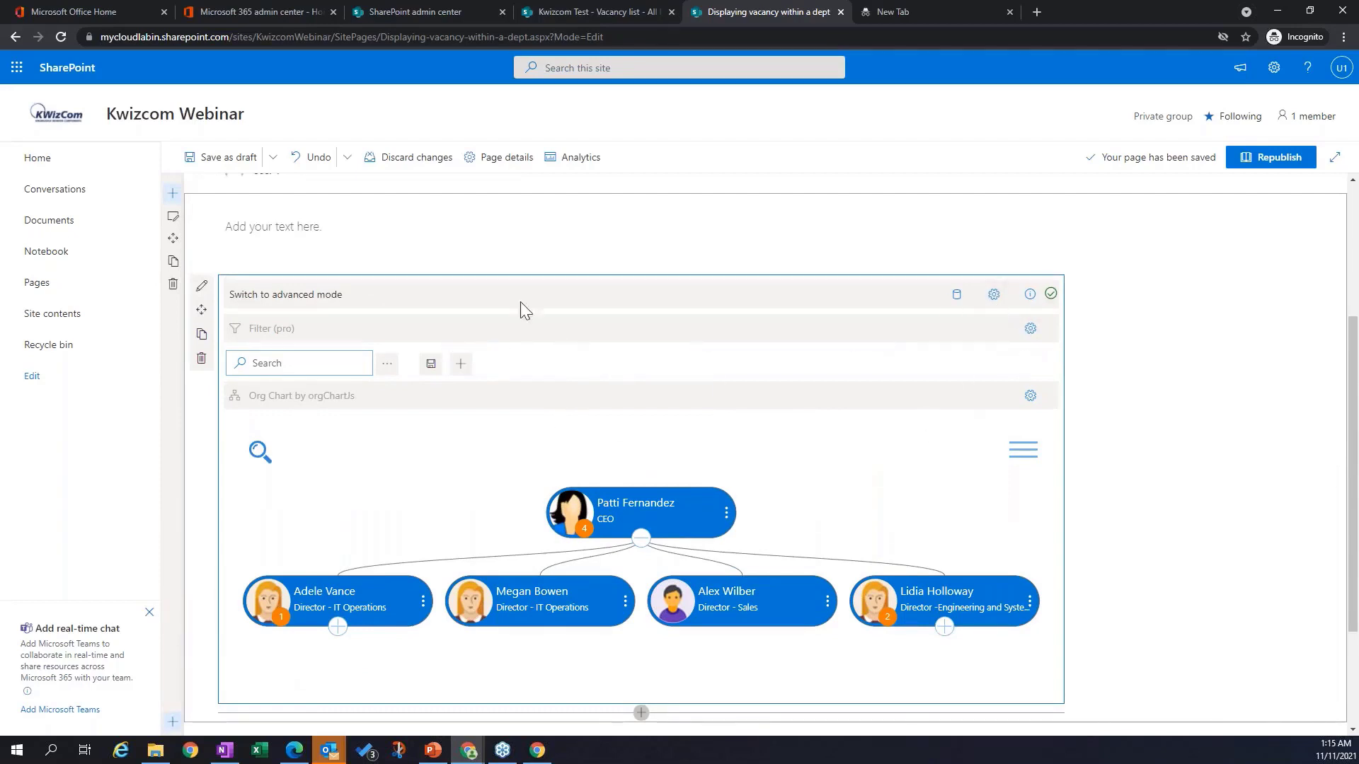
click(261, 297)
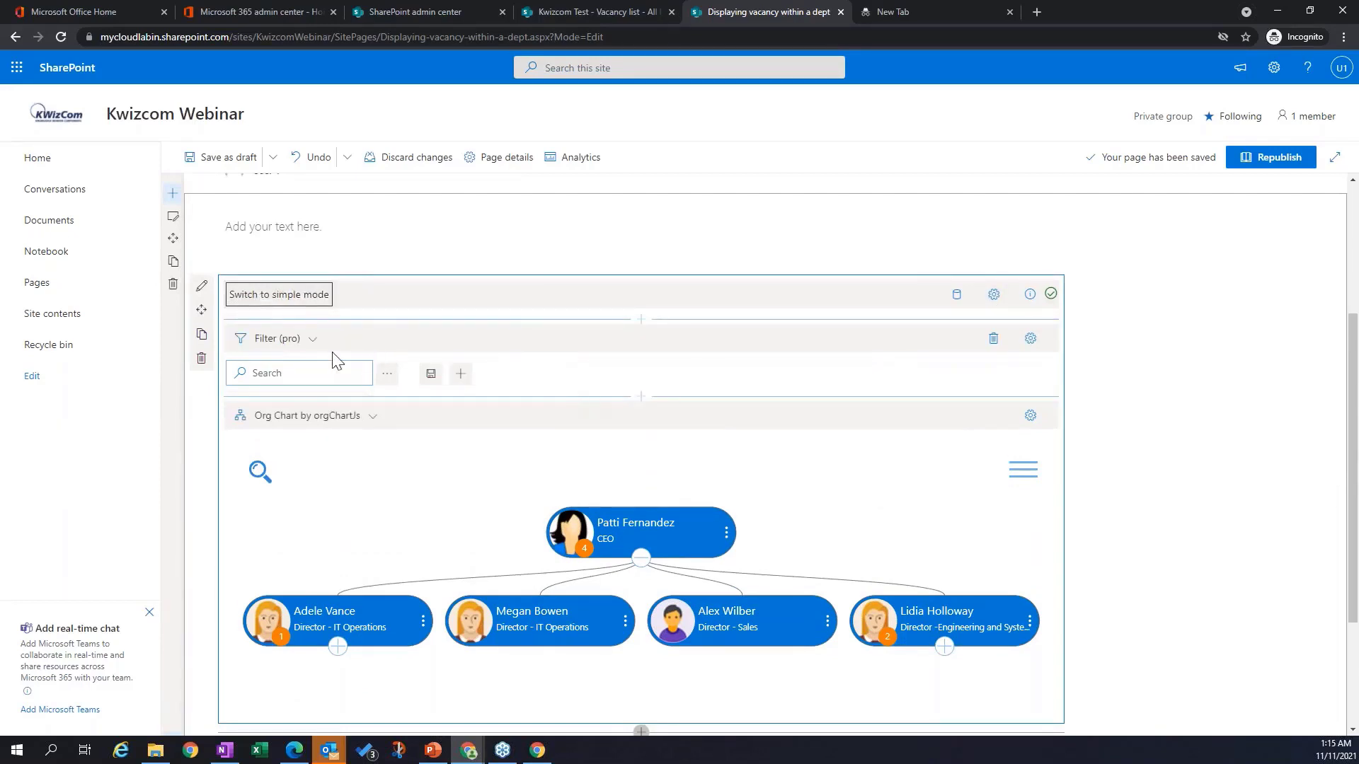
scroll(387, 345, down, 1)
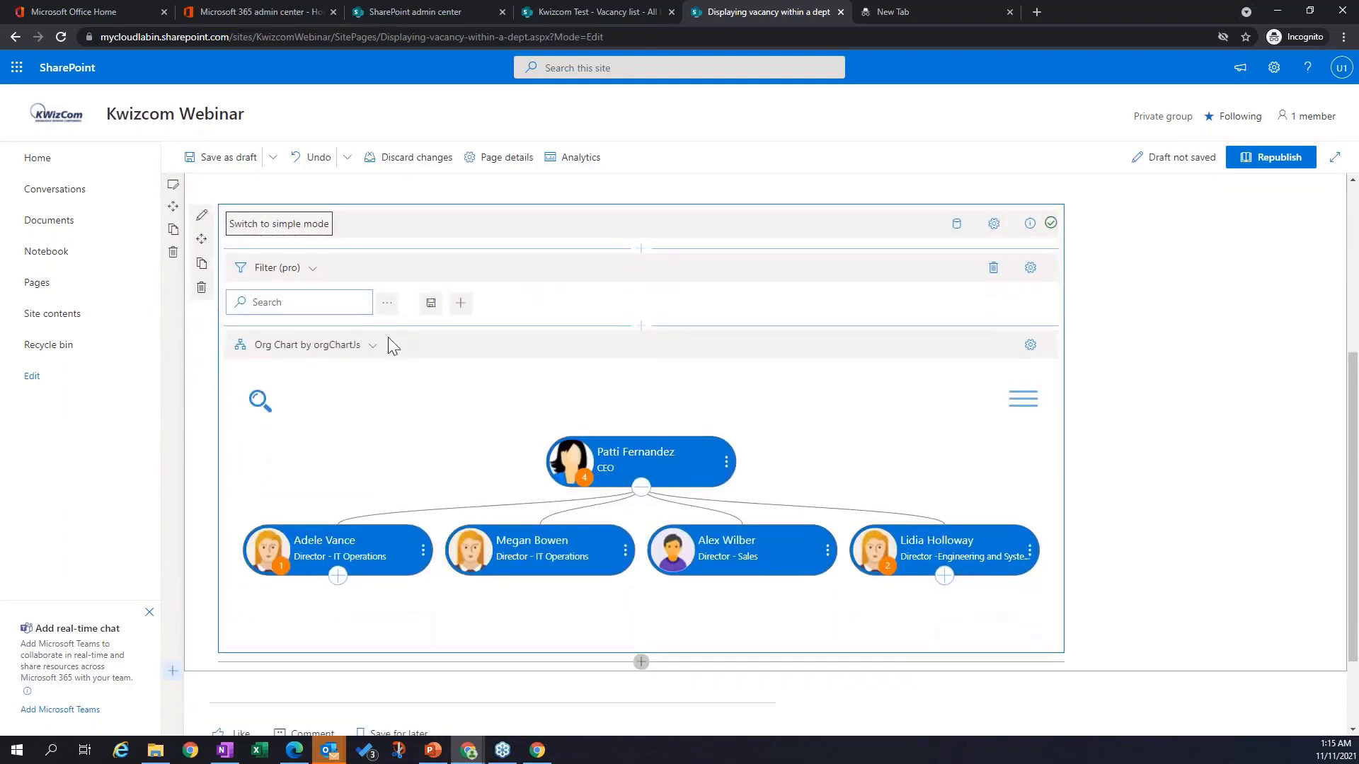
click(387, 305)
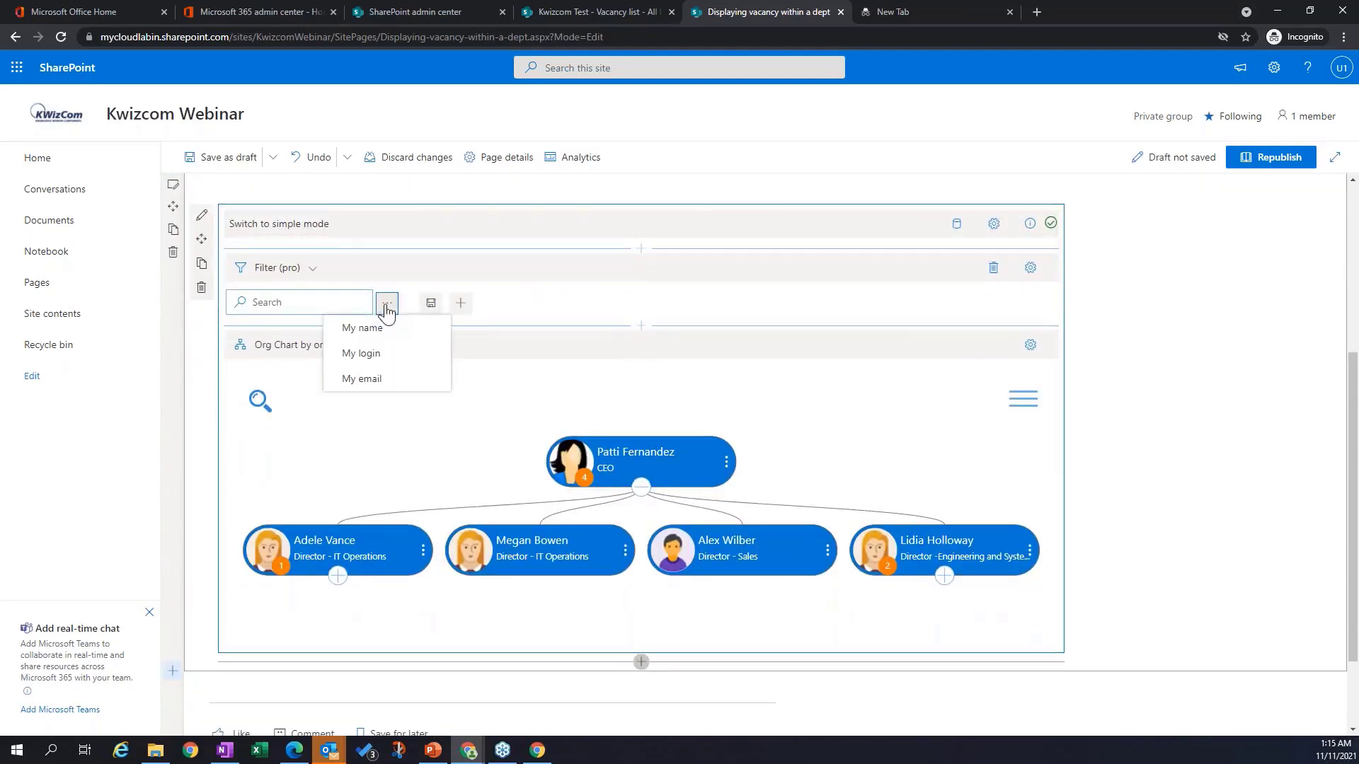
click(461, 303)
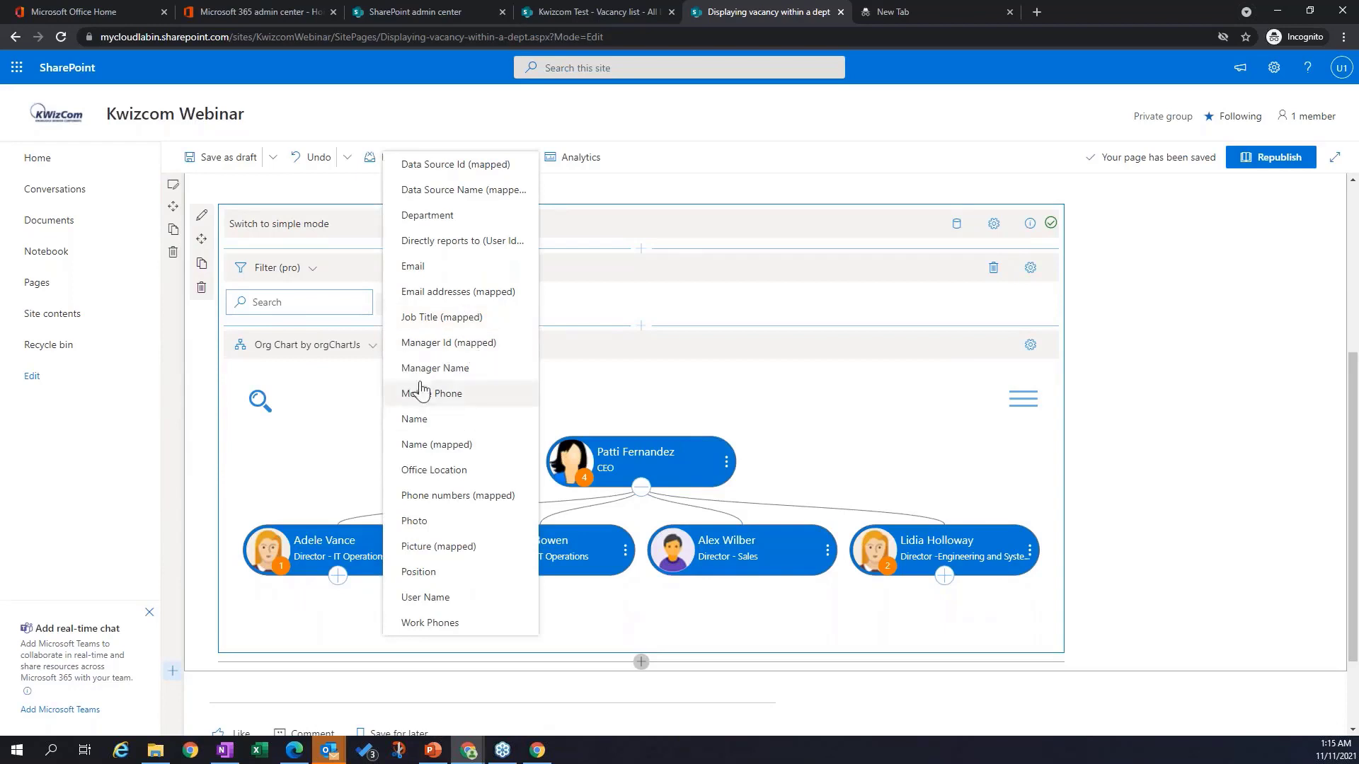
click(427, 216)
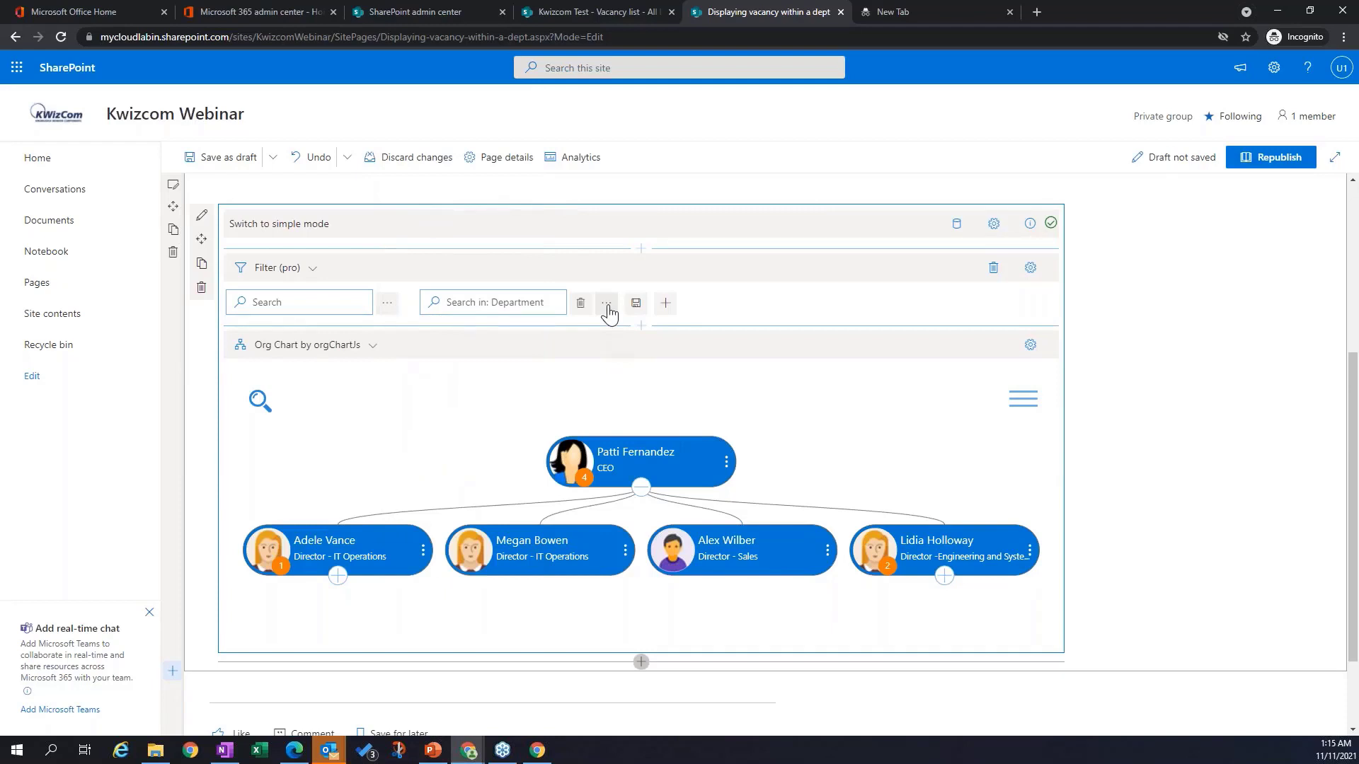
Step: Filter the Department field by Engineering and save it as the default filter for everyone
click(606, 304)
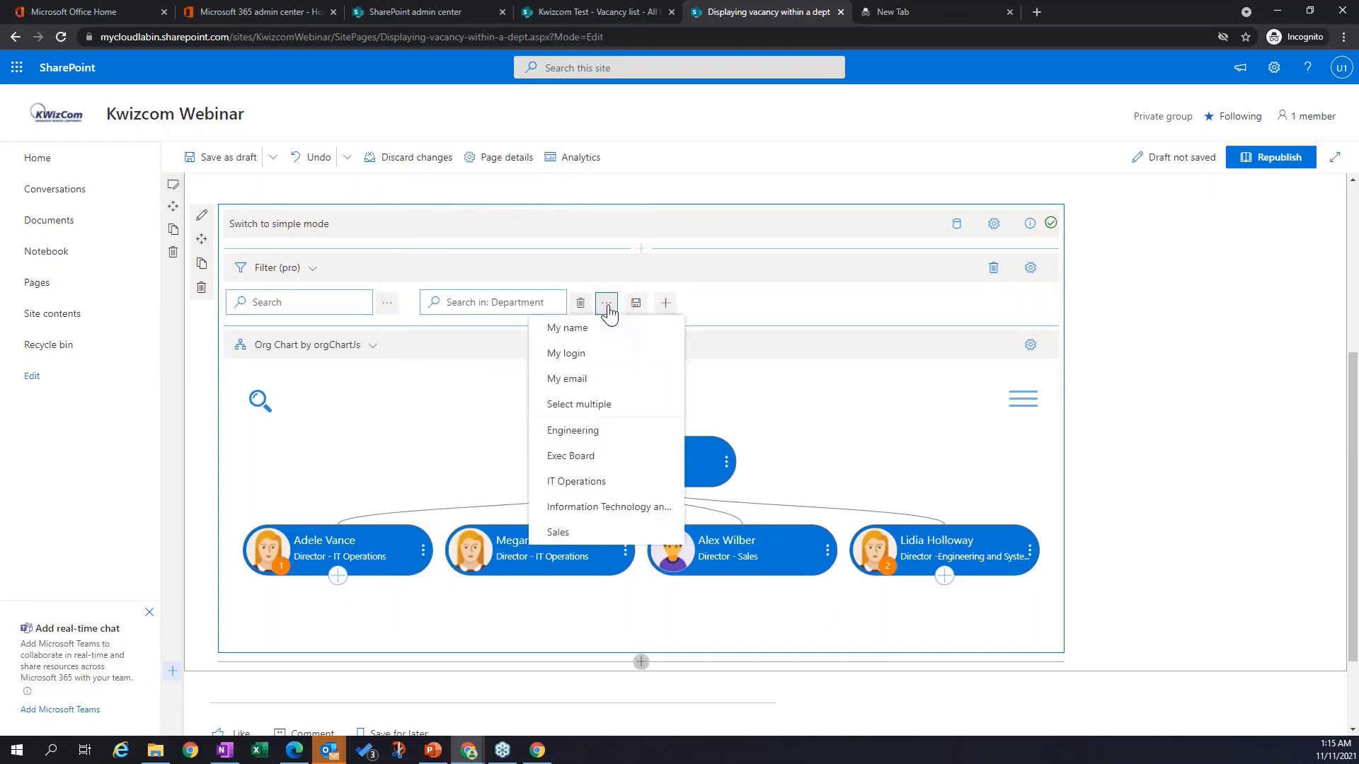
click(576, 431)
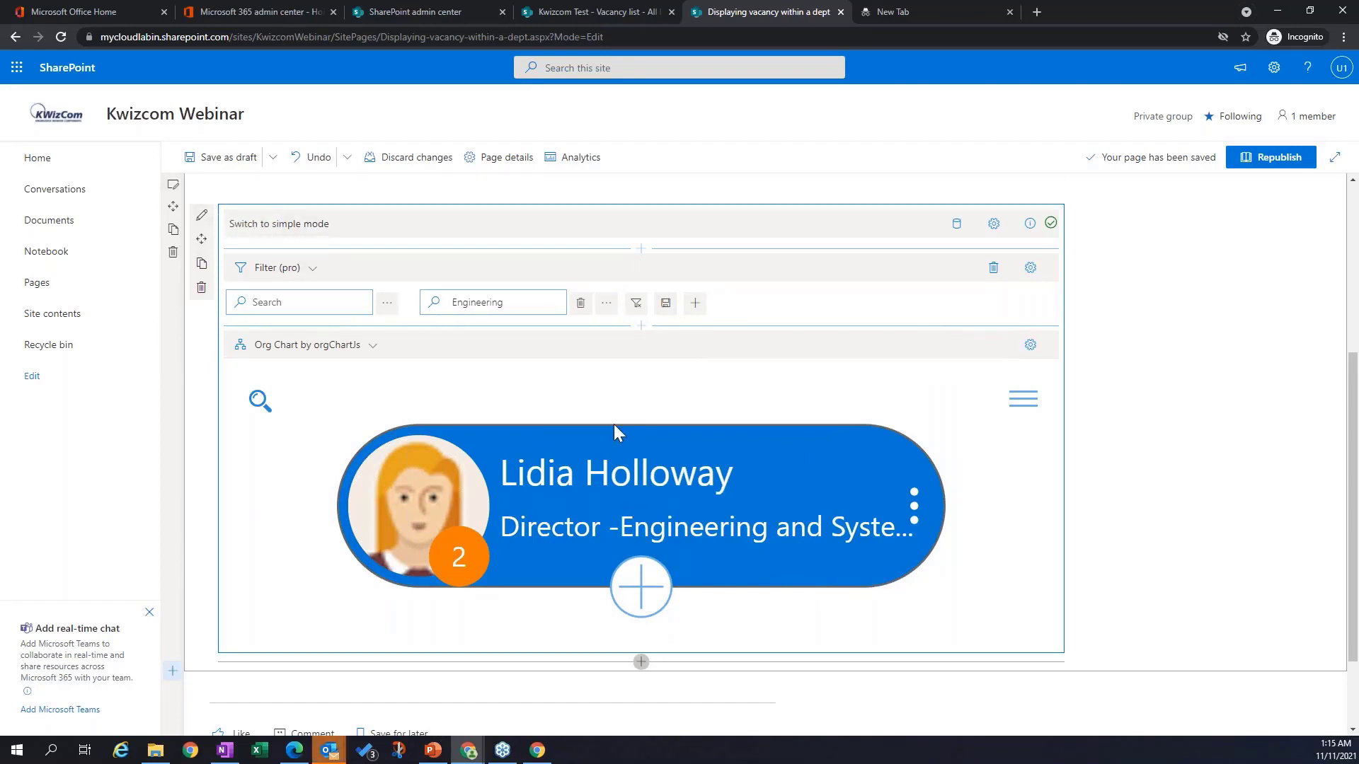
click(665, 304)
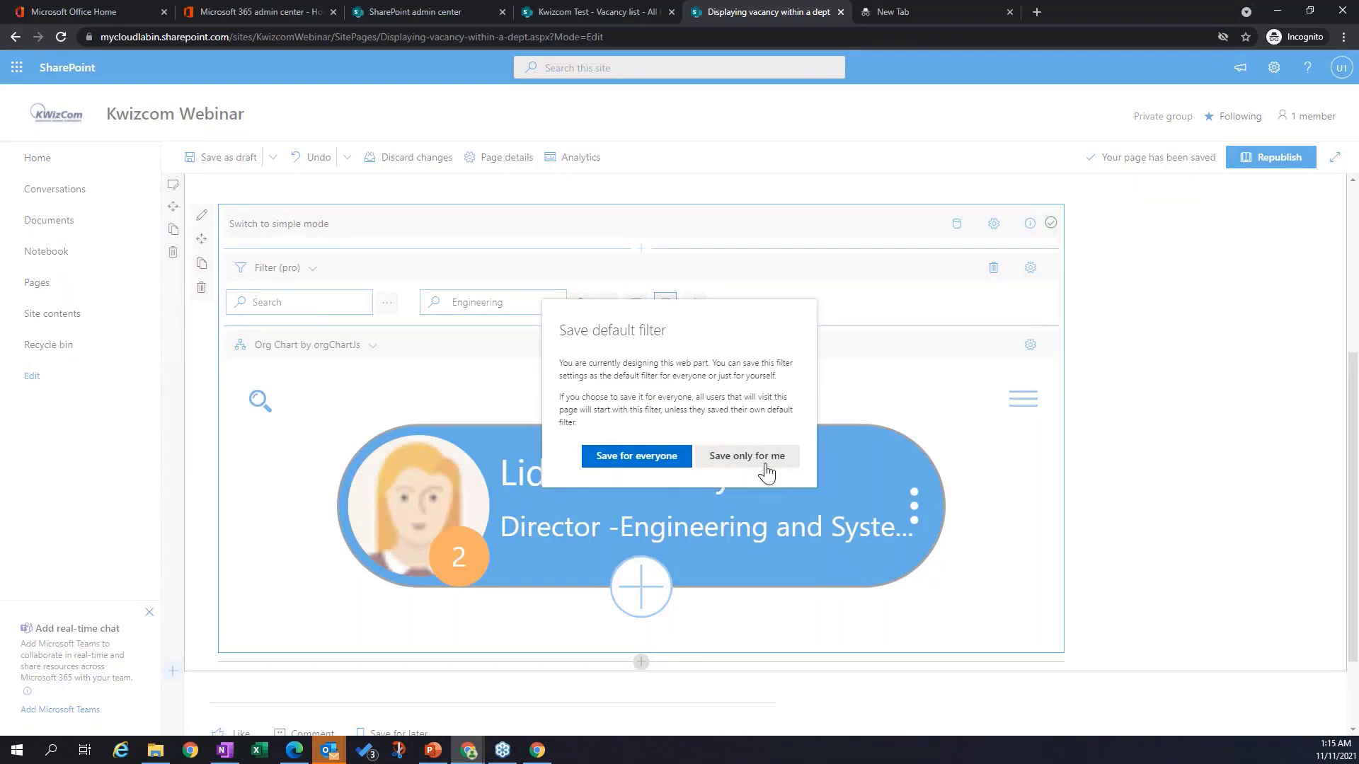
click(643, 467)
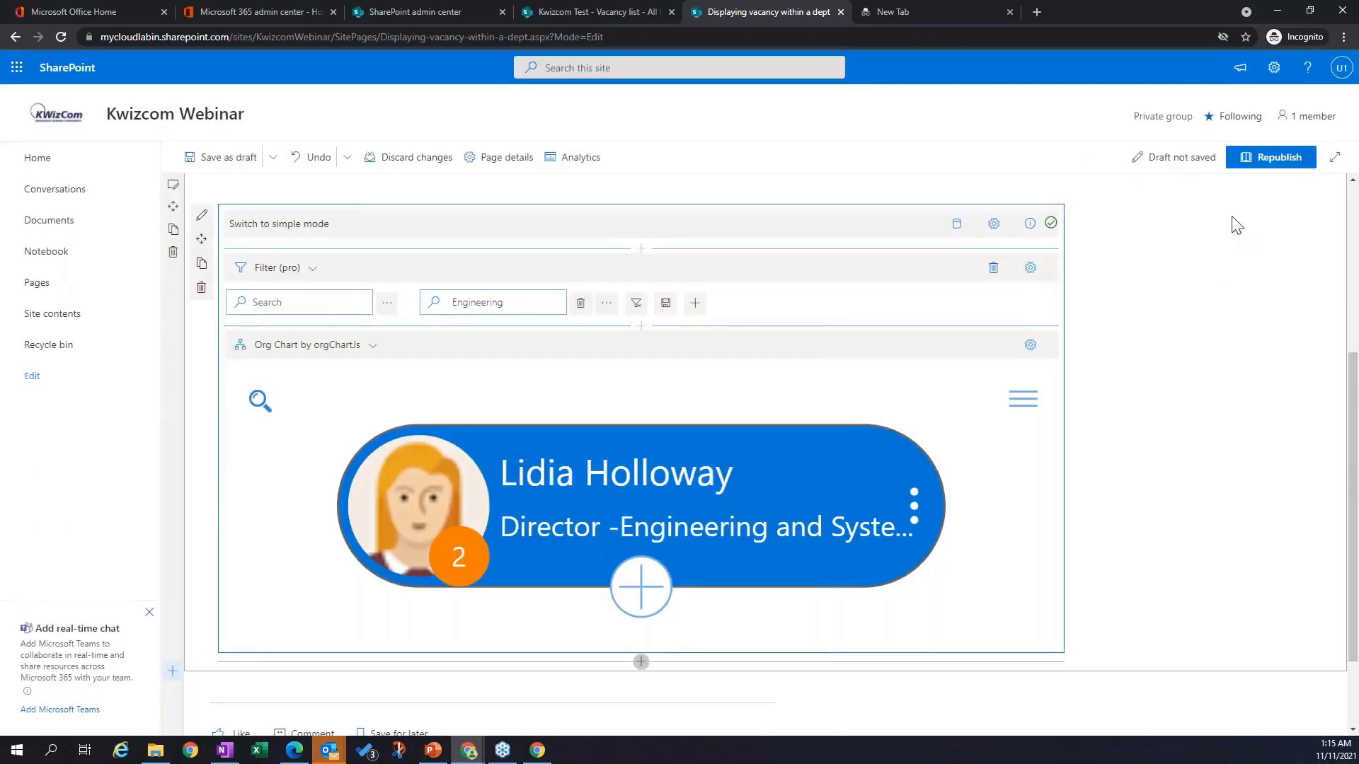
Step: Republish the page and expand the branches below the Senior Manager and the Manager in the org chart
click(1255, 167)
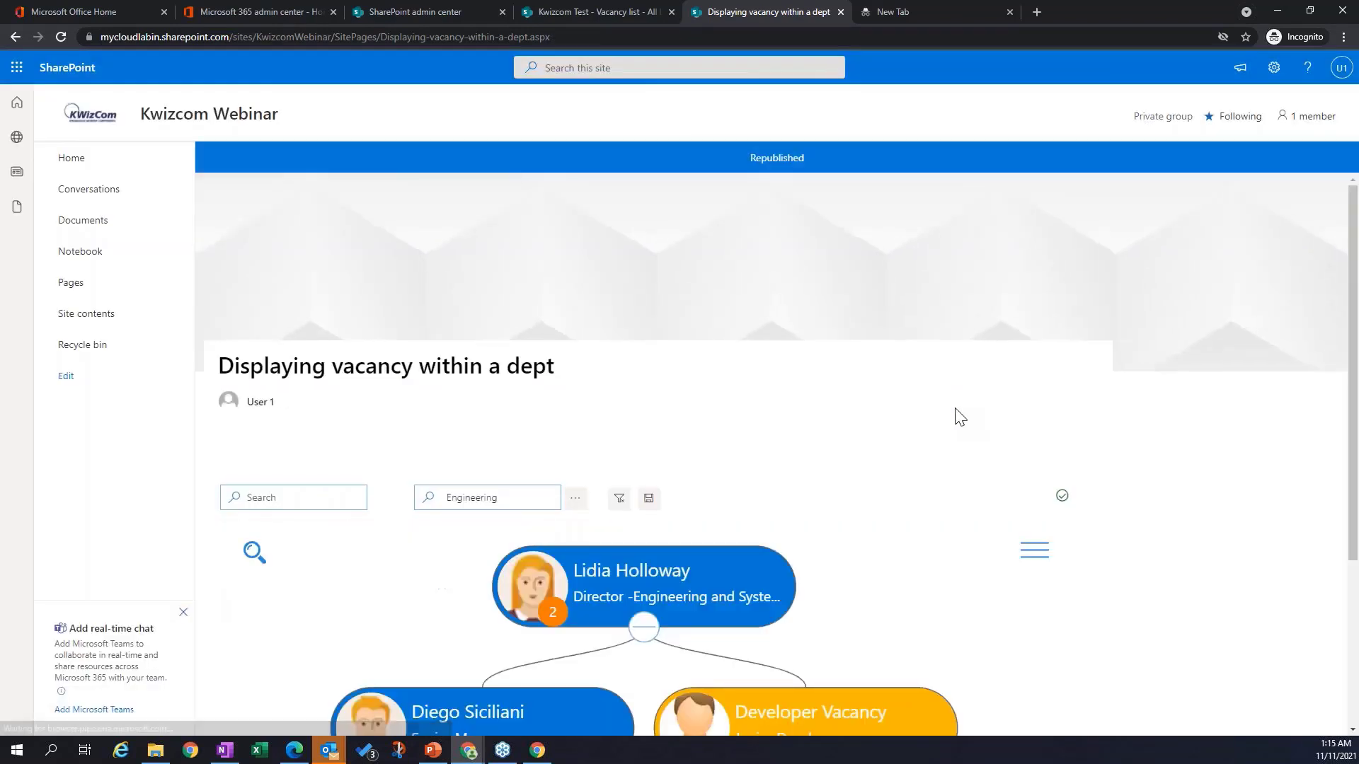
scroll(956, 415, down, 3)
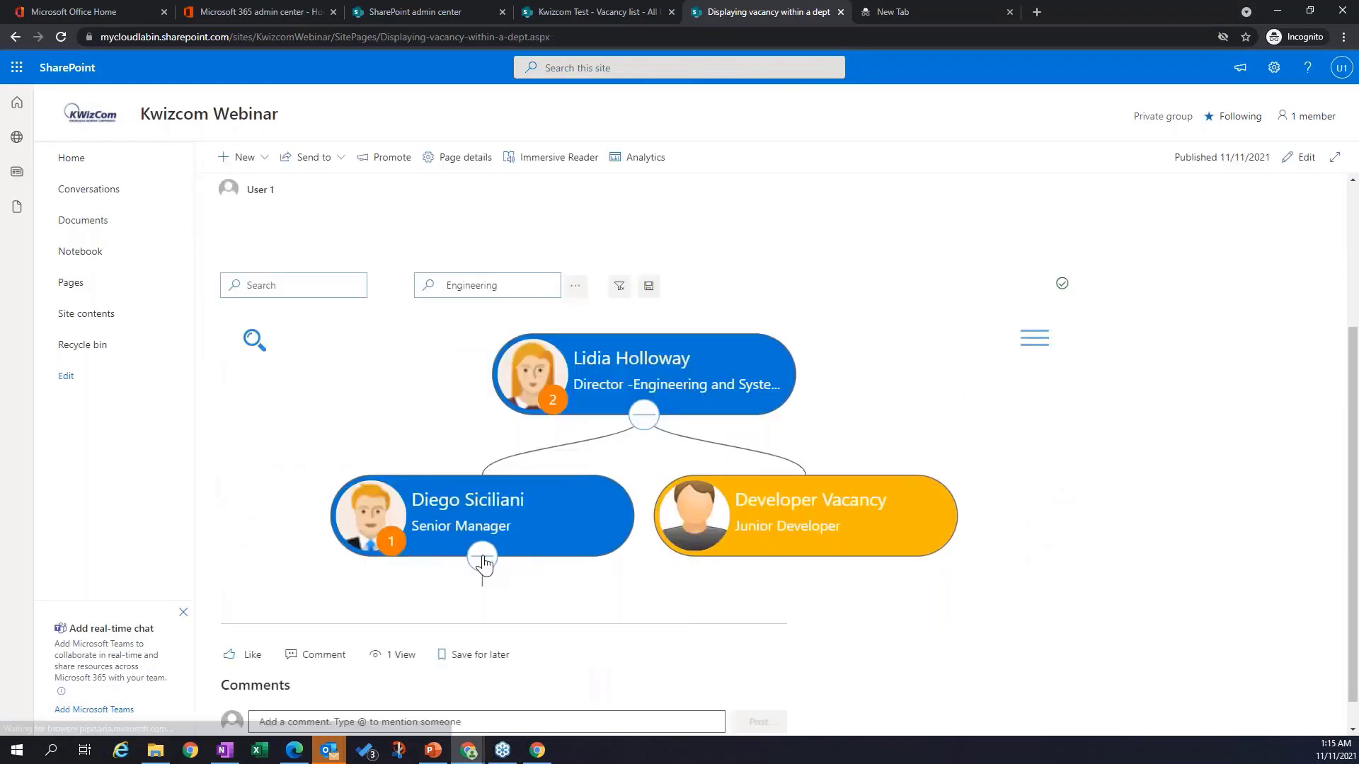
click(481, 558)
click(537, 568)
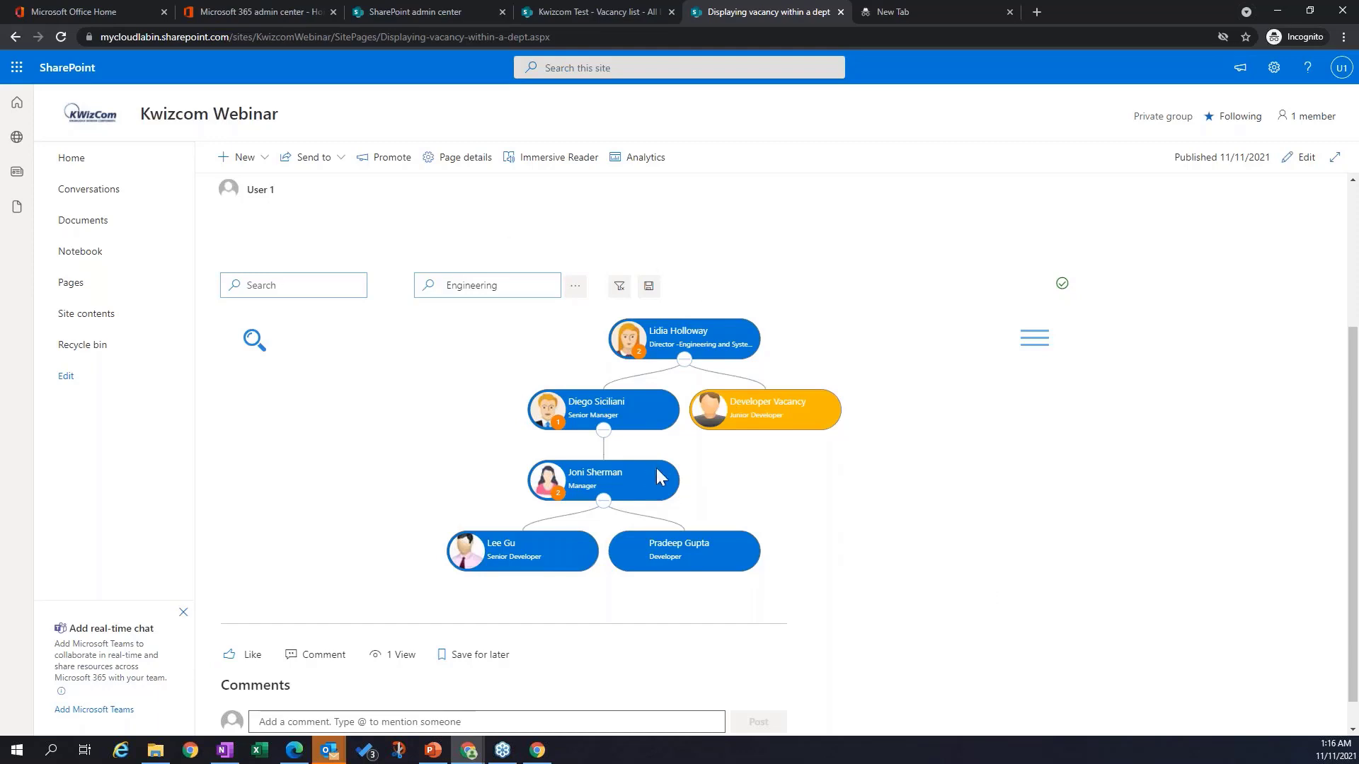
mouse_move(435, 751)
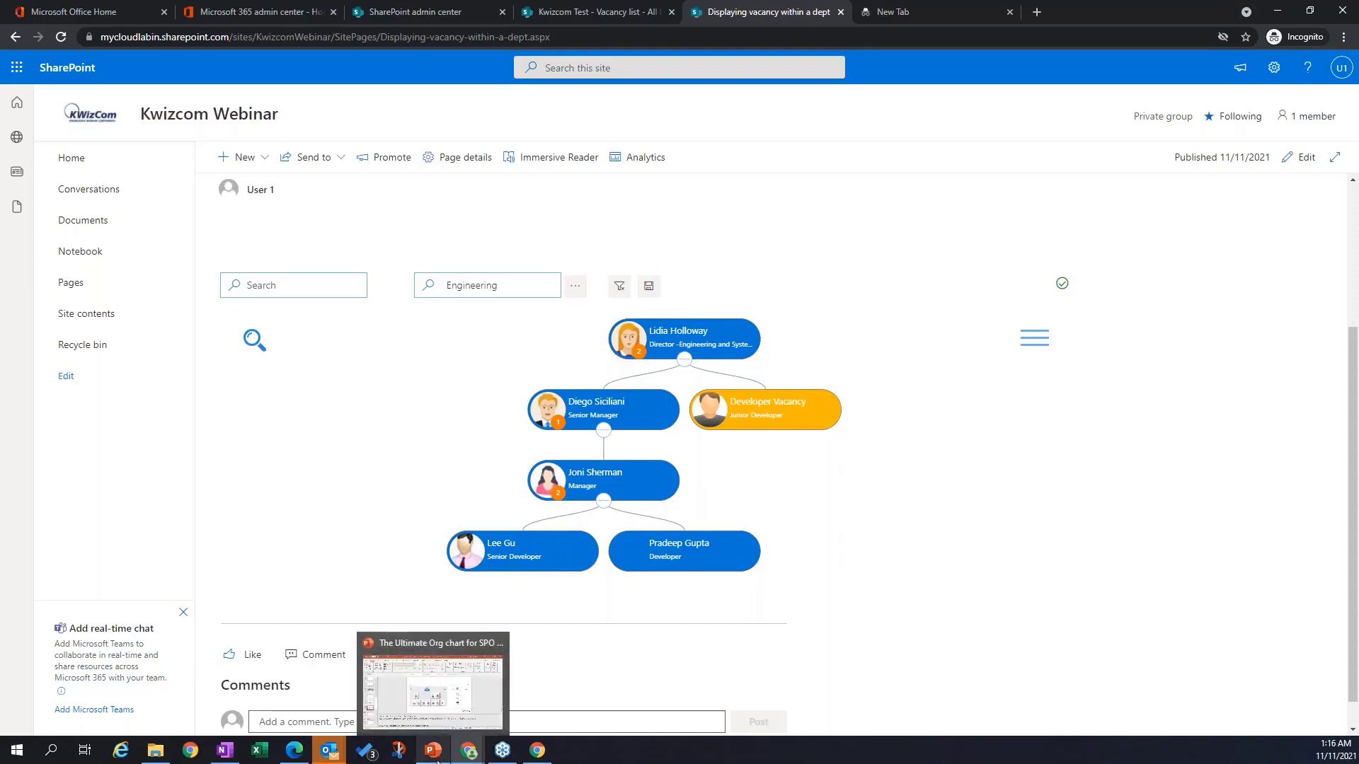
mouse_move(426, 706)
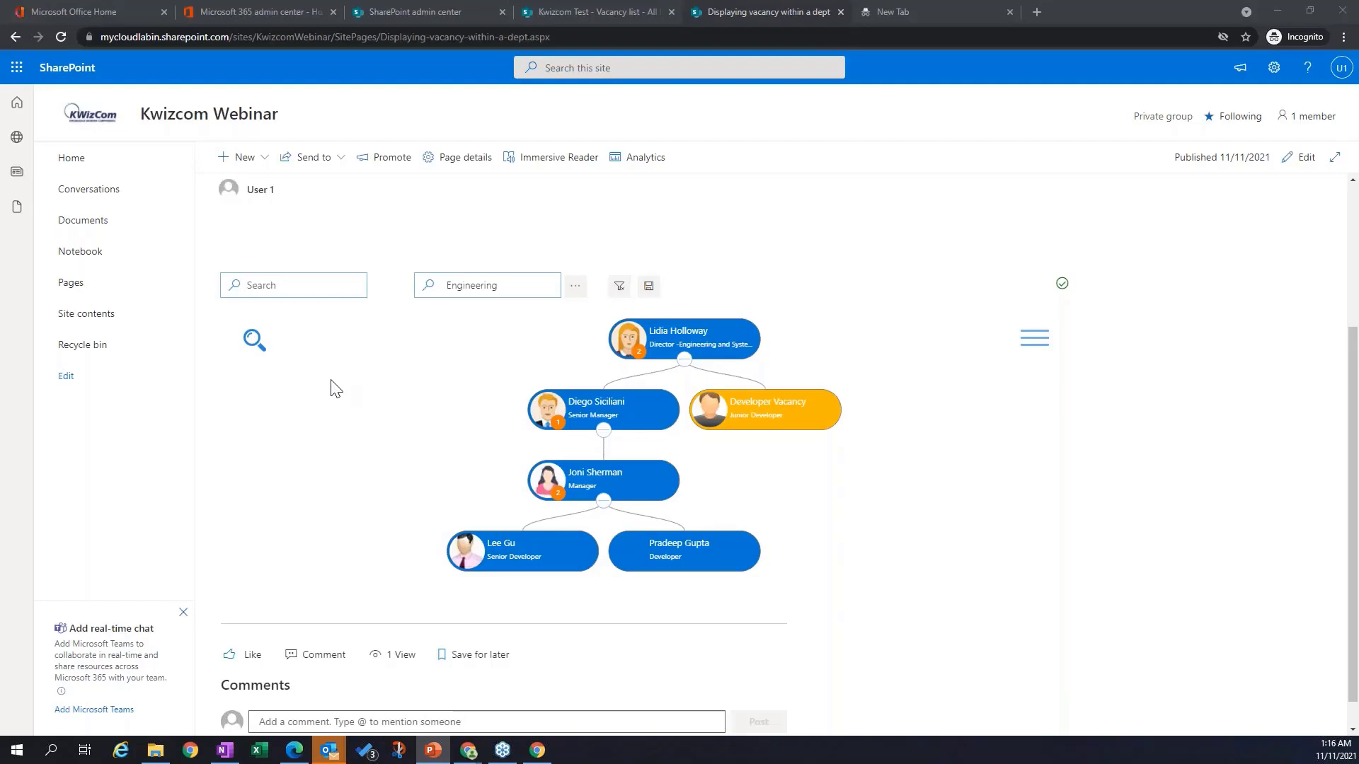
key(shift+F5)
key(Right)
Step: Search the web for "kiwzcom" in the empty browser tab and open the KWizCom website
click(428, 10)
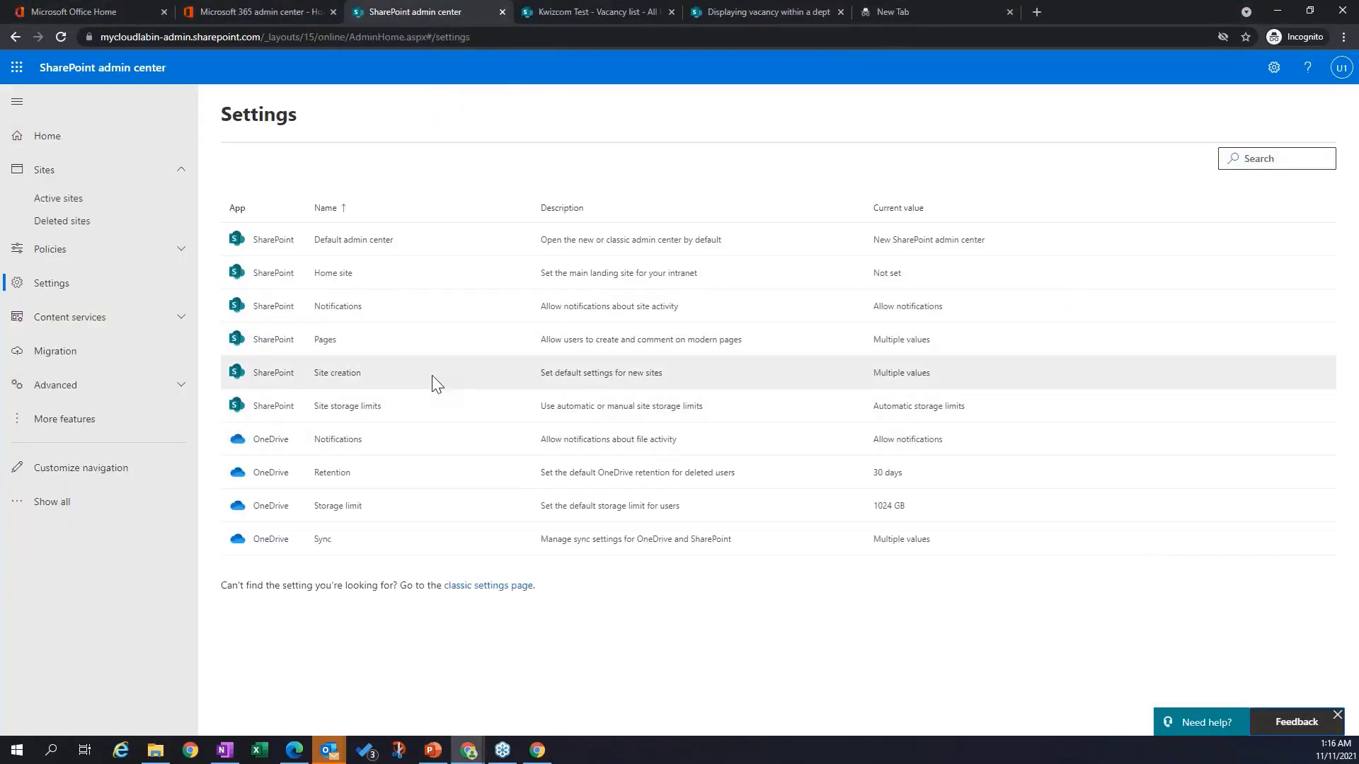
click(937, 9)
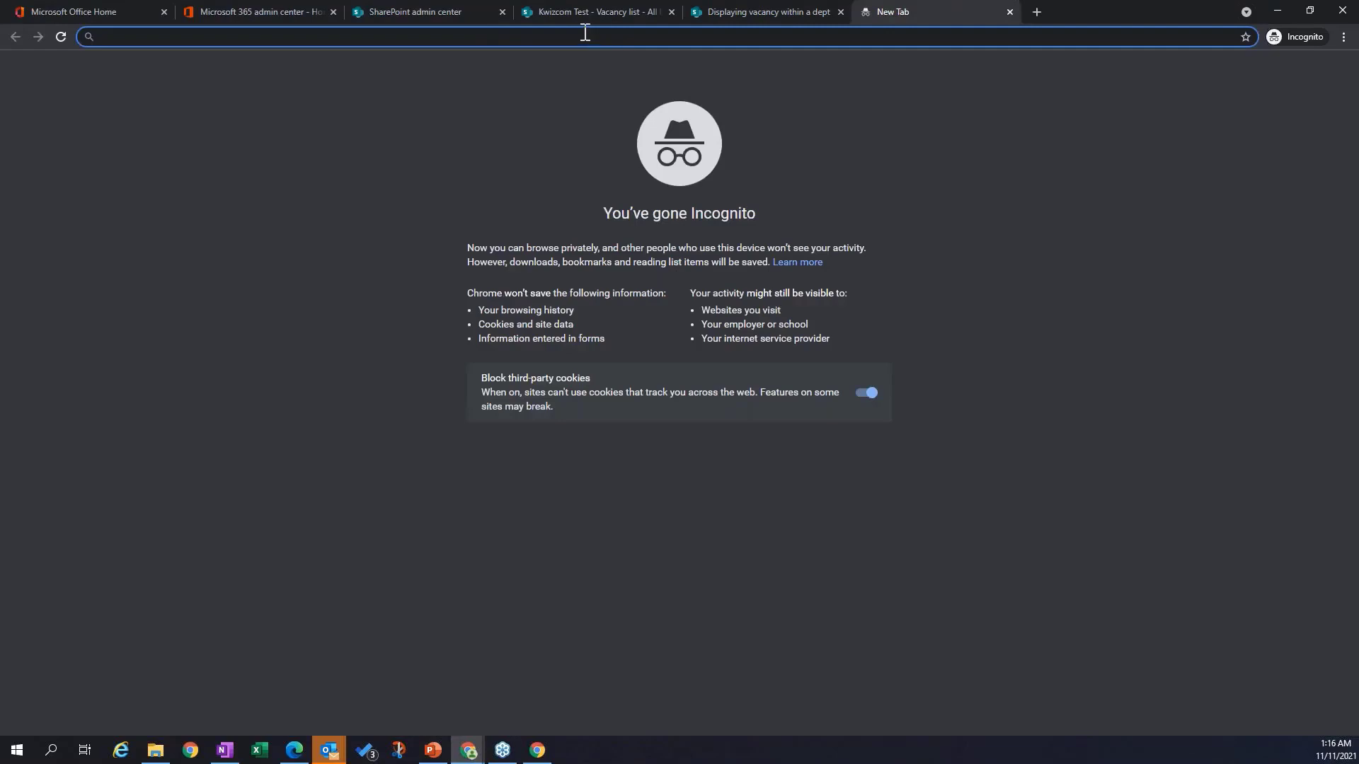
text(kiwz)
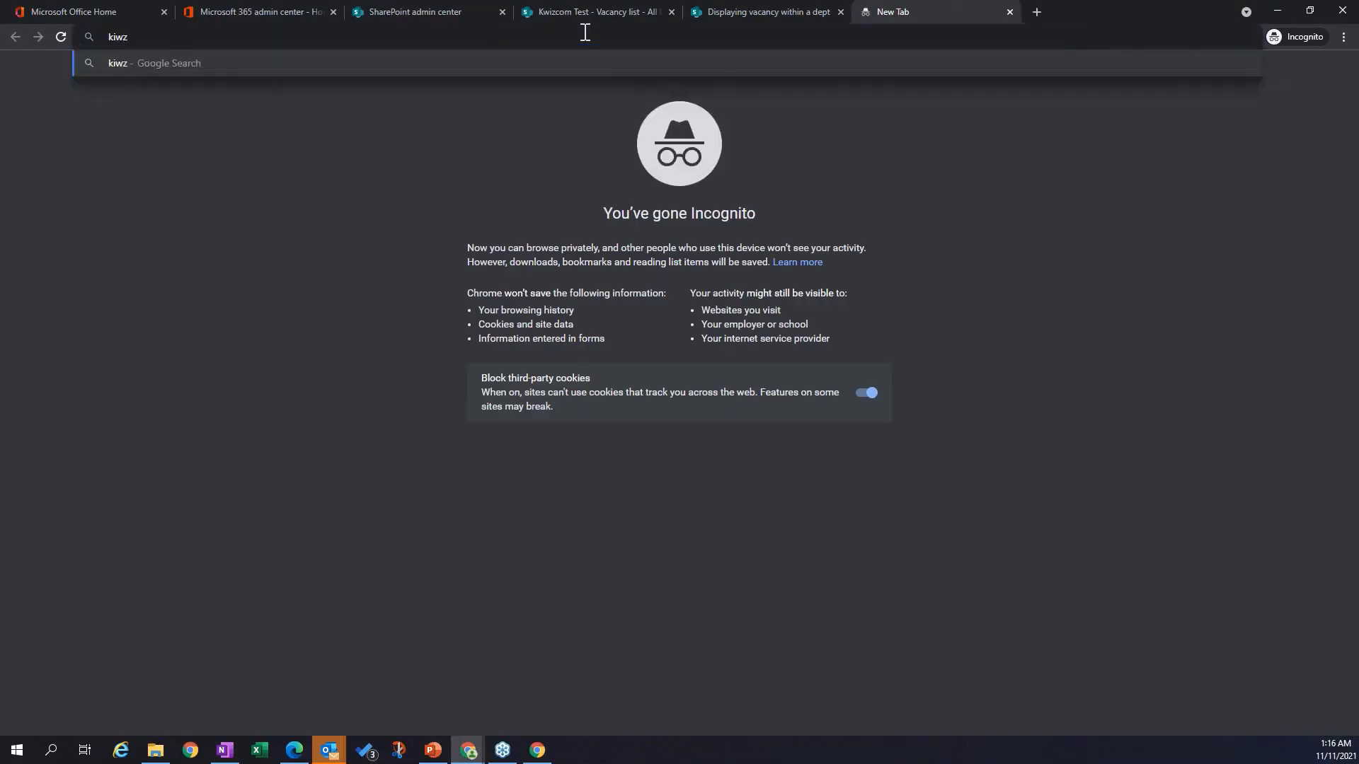
text(com)
key(Return)
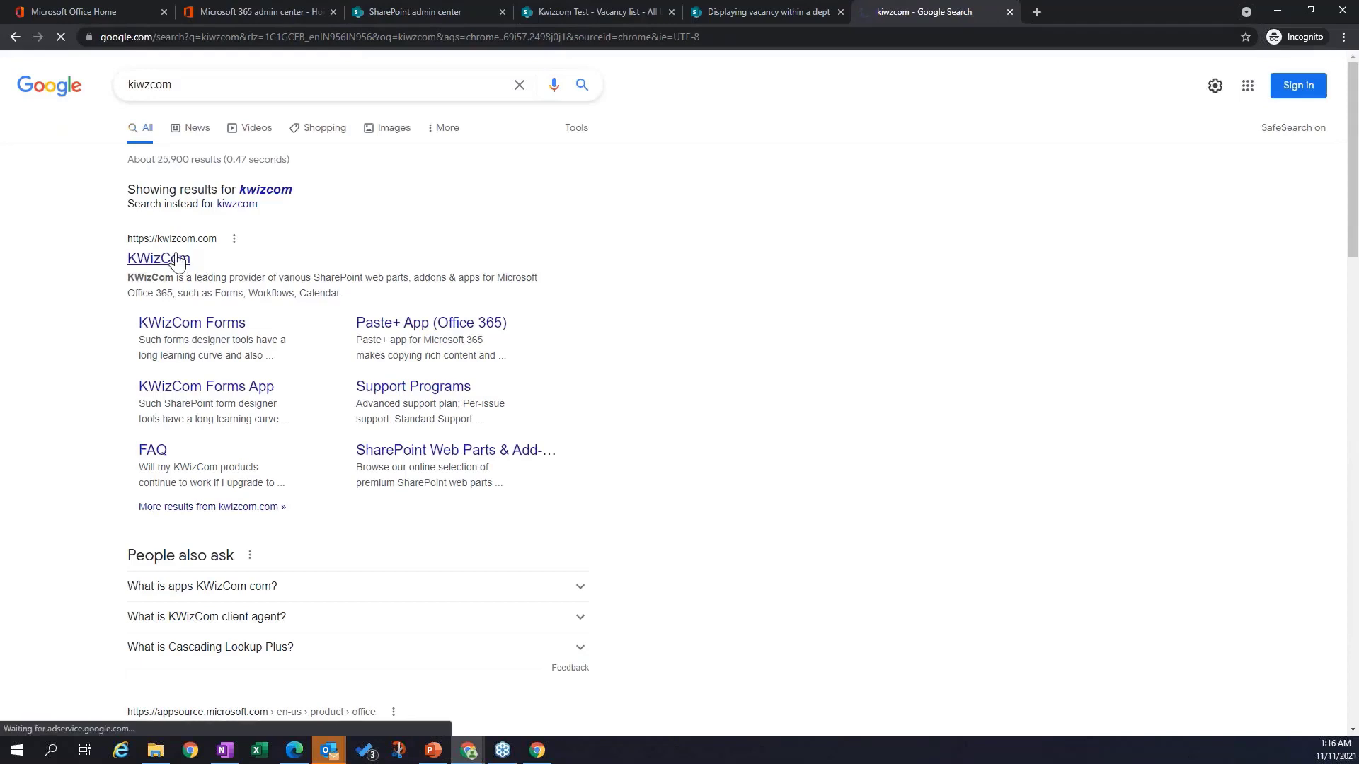
click(177, 262)
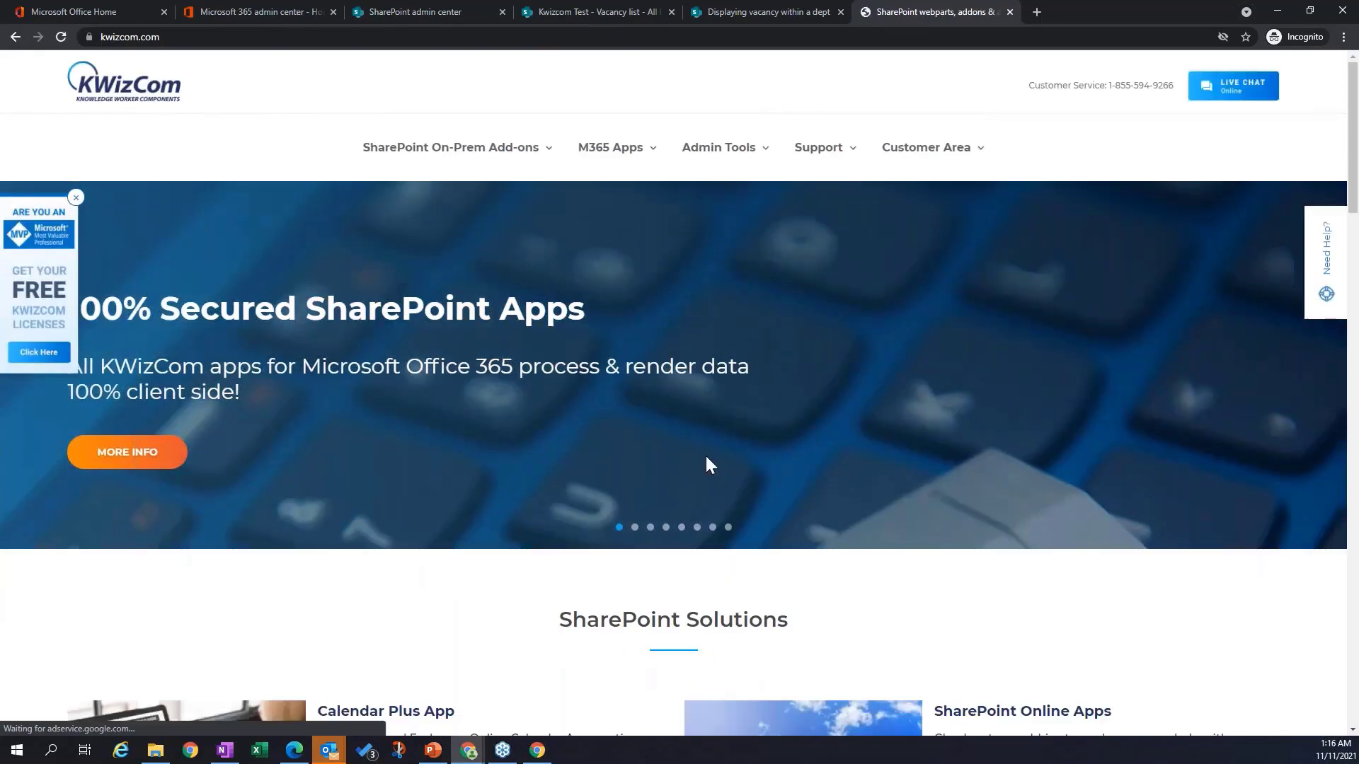
Step: Dismiss the newsletter pop-up and open the Org. Chart App (SPFx) page from the data visualization tools for Microsoft 365
mouse_move(637, 152)
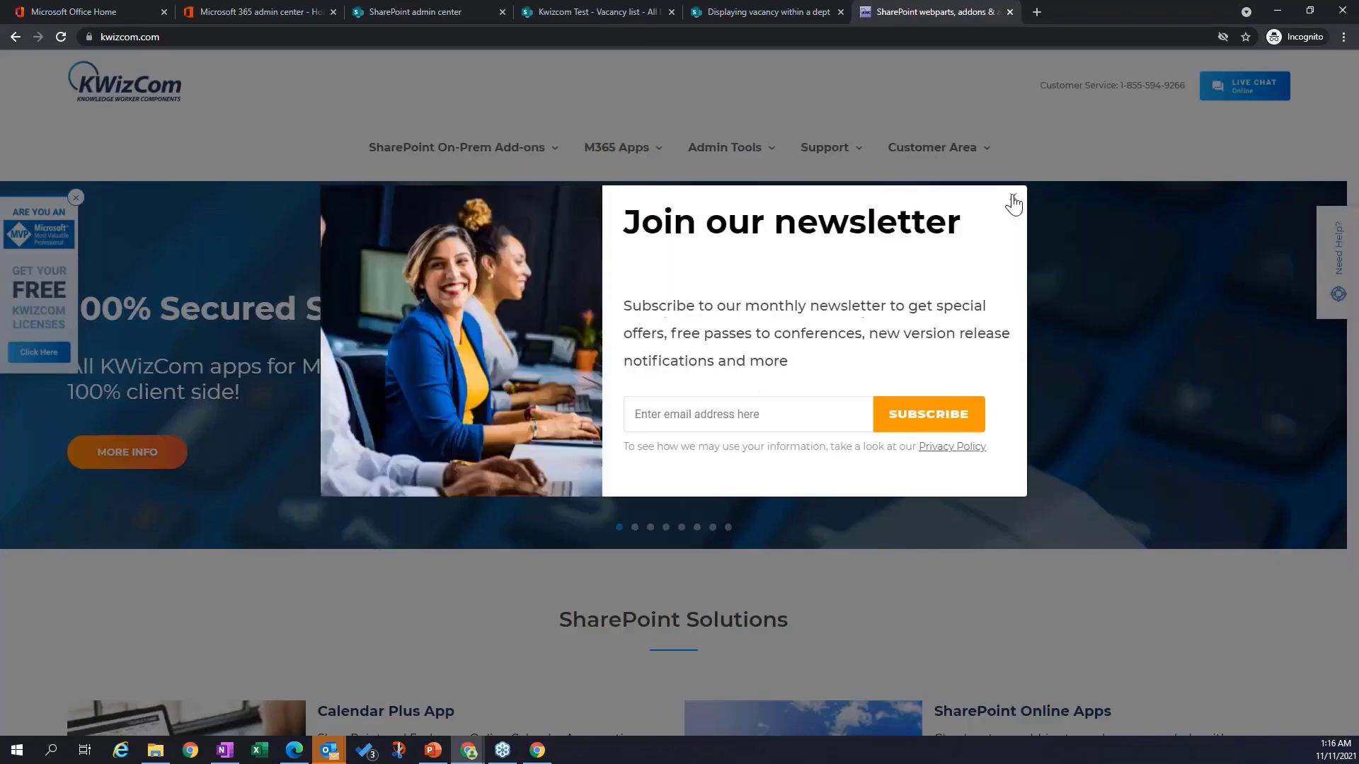
click(1013, 202)
mouse_move(640, 154)
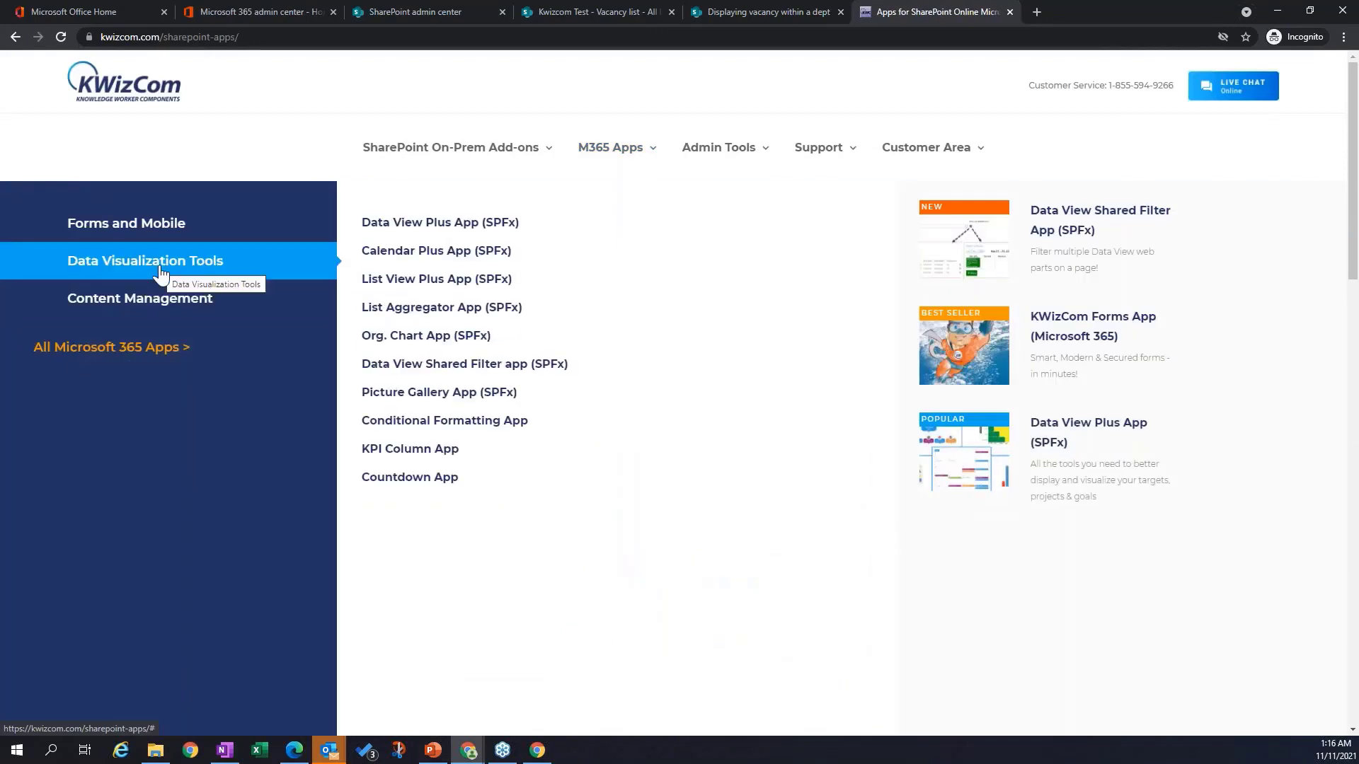
click(160, 268)
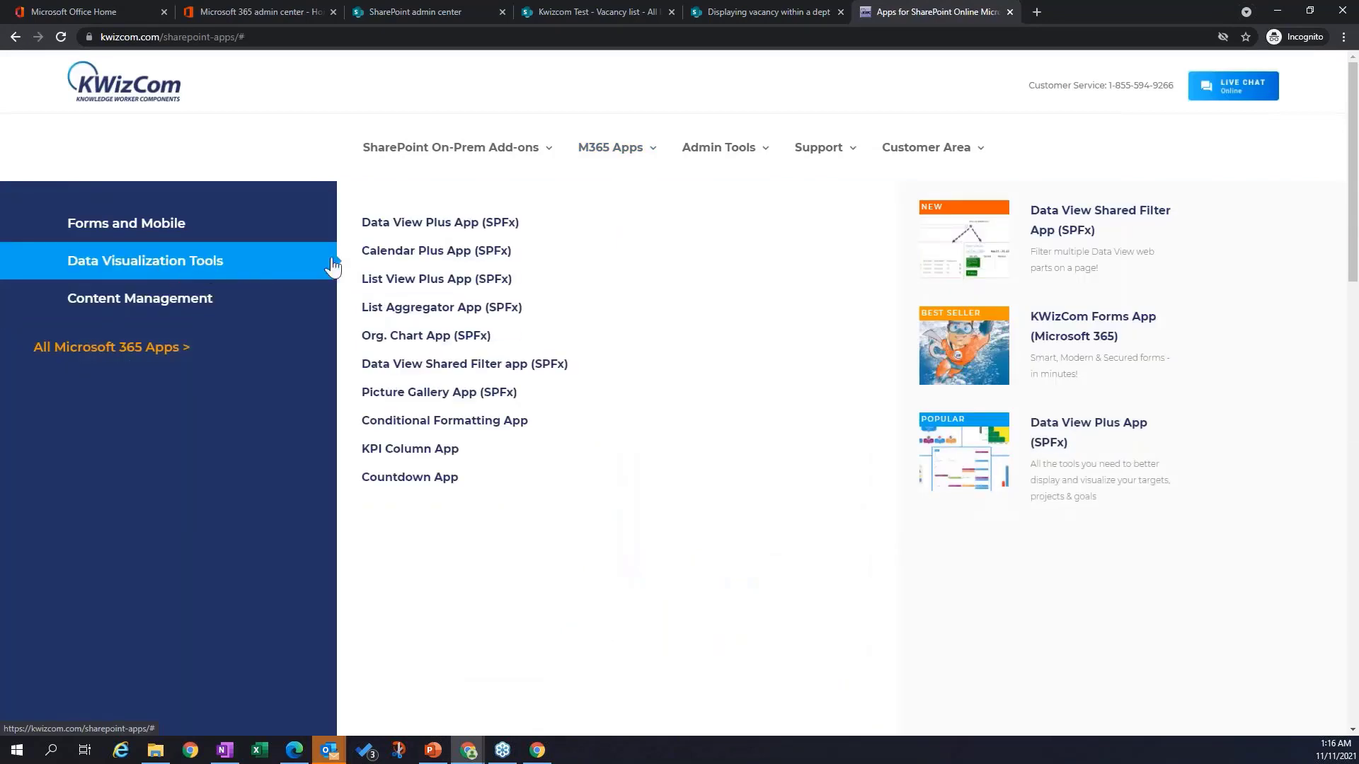
click(432, 344)
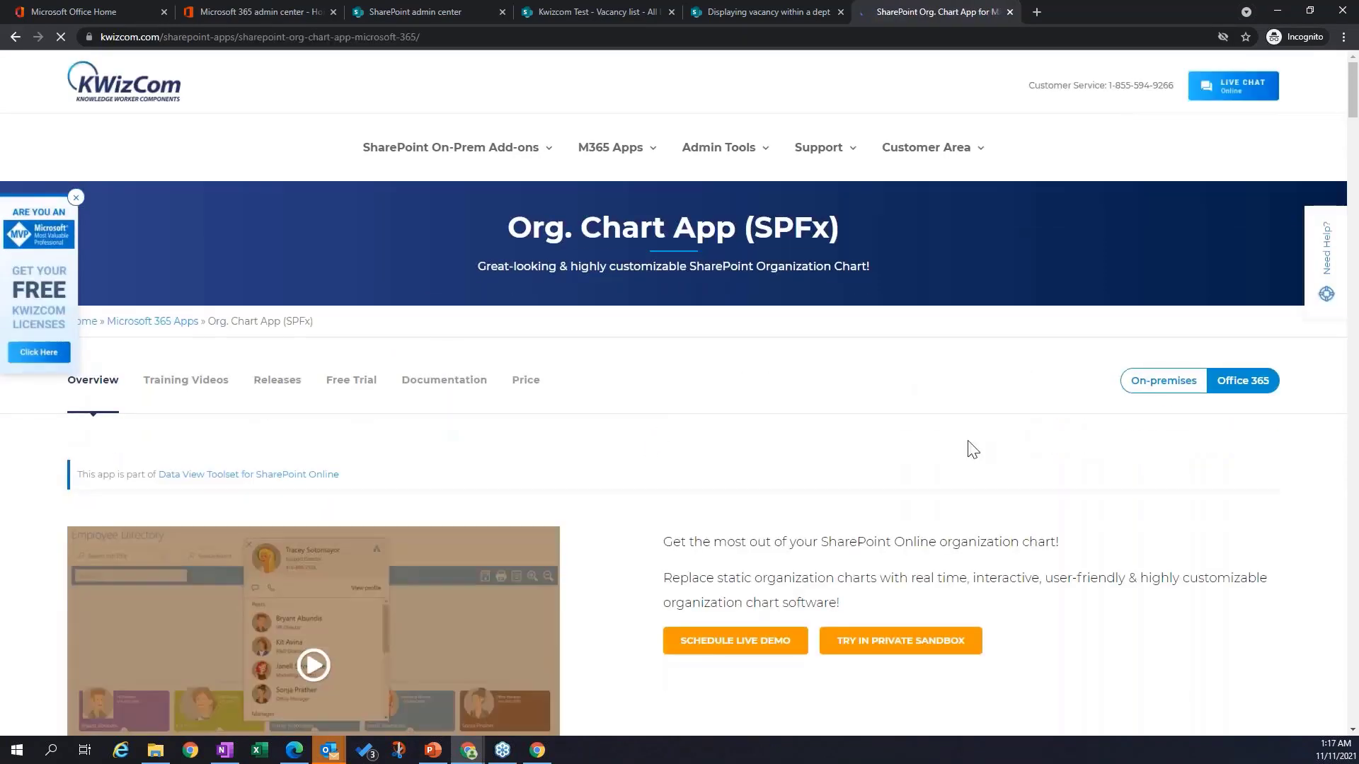
Step: Open the Org. Chart app's documentation and display its Data View Toolset page on installing the Data View Tools package
click(463, 383)
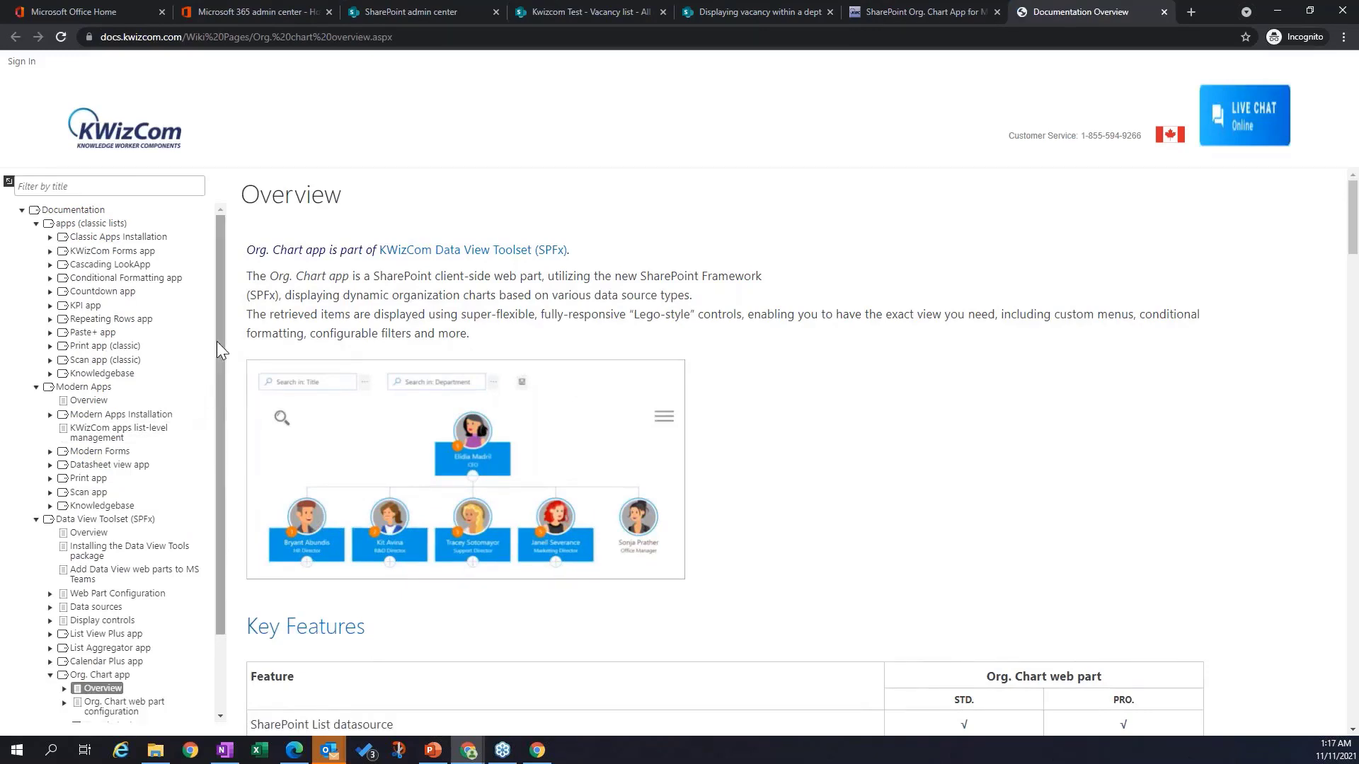
drag(216, 342, 215, 408)
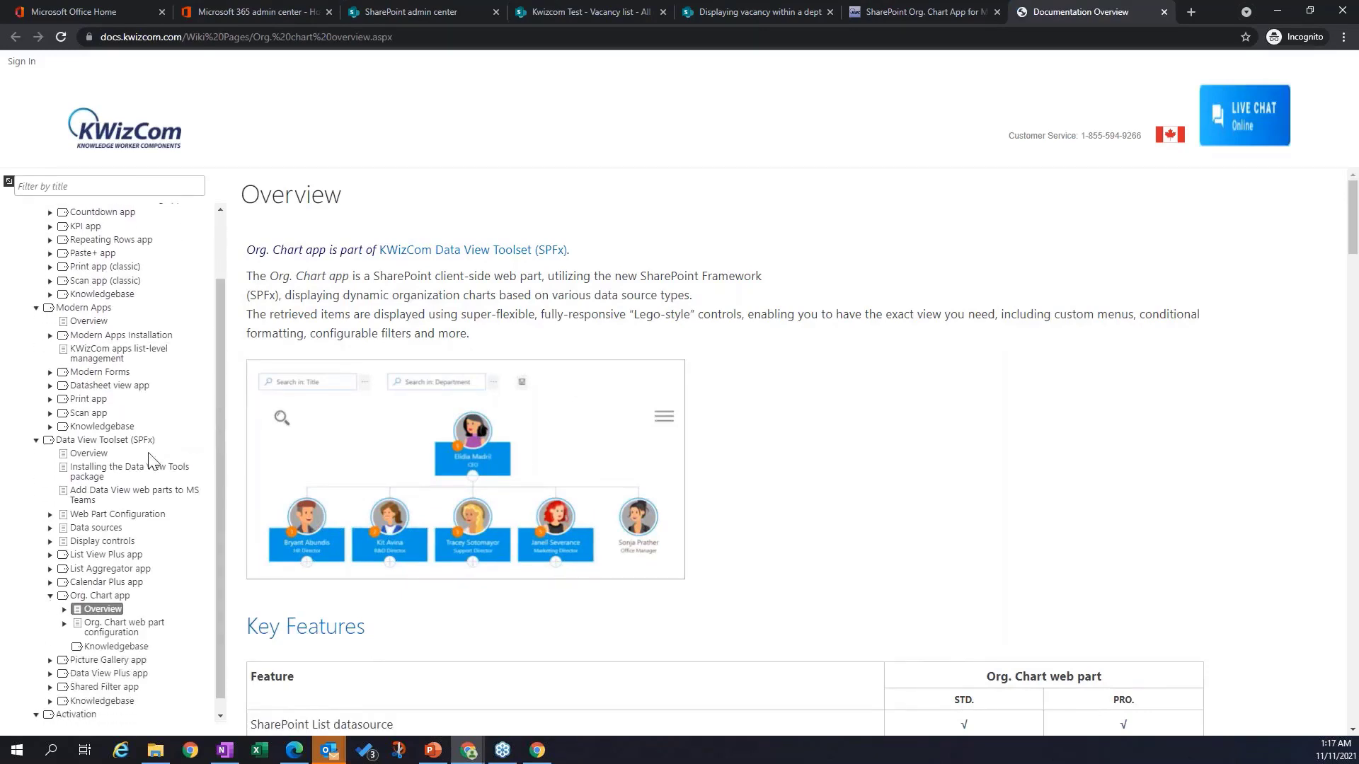
click(109, 473)
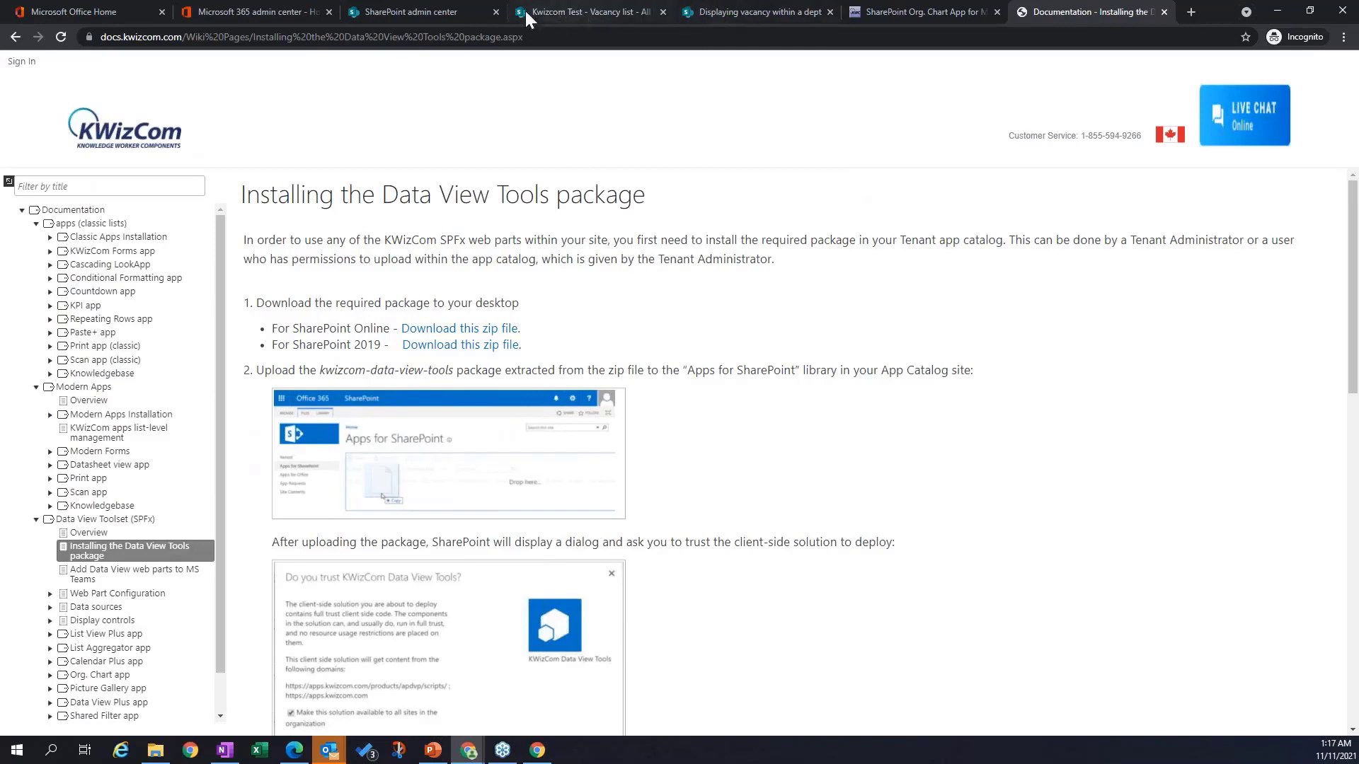
Step: From the SharePoint admin center, open the App Catalog's Apps for SharePoint library and select the KWizCom Data View Tools package with its file commands
click(396, 12)
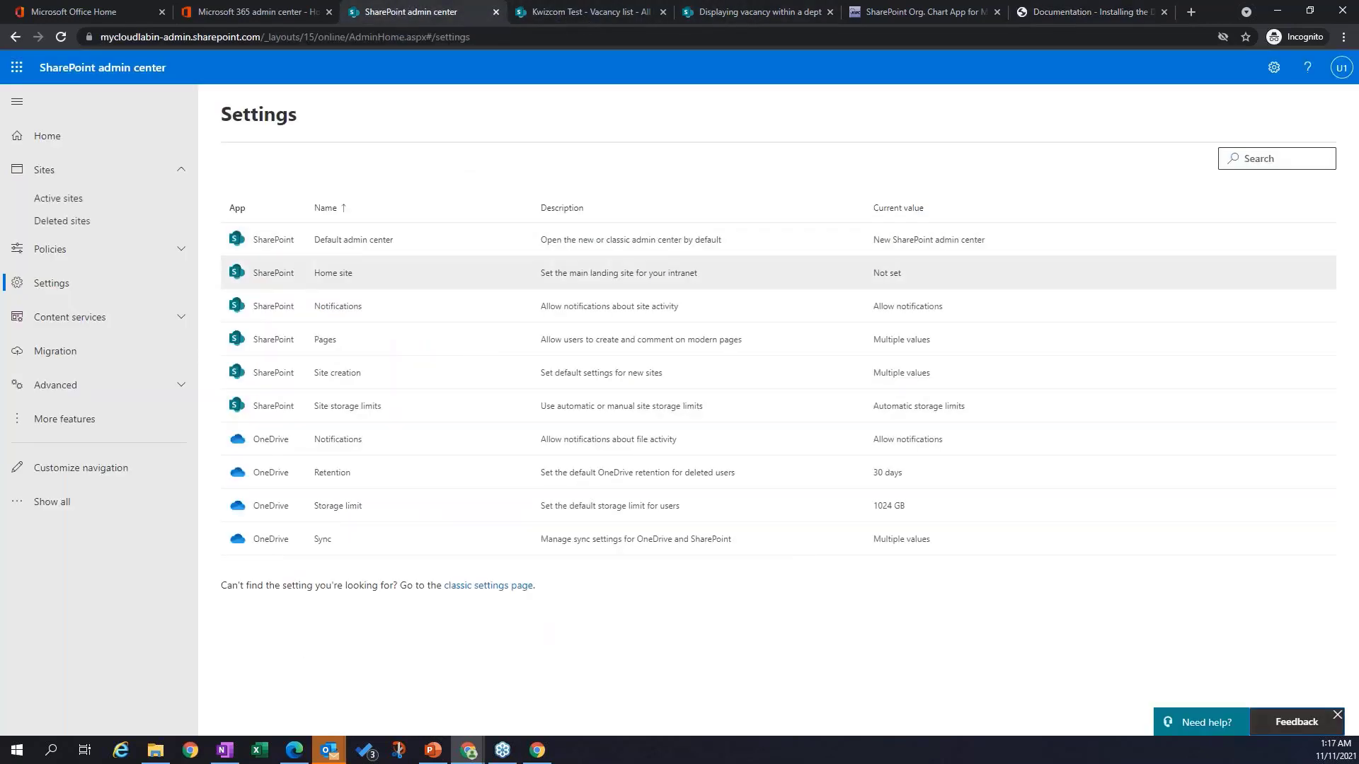
click(79, 432)
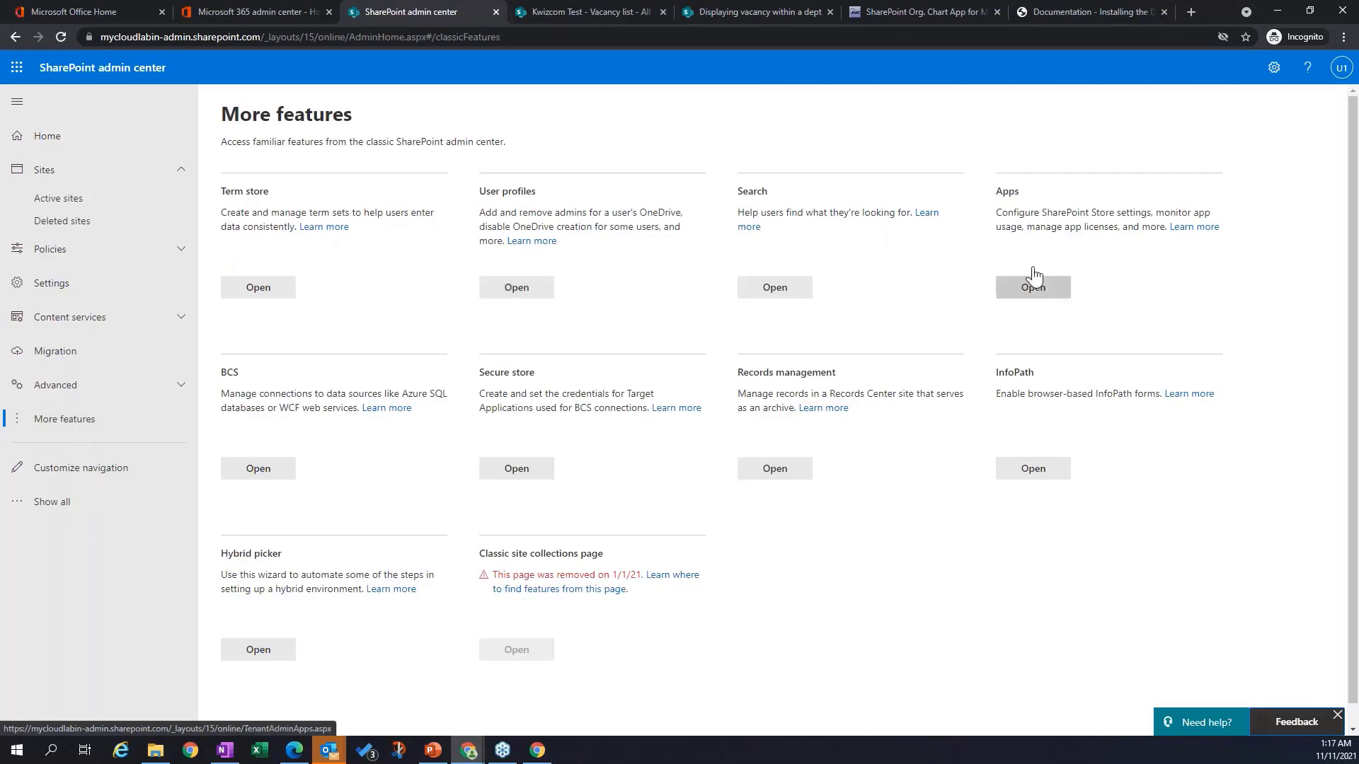
click(1038, 290)
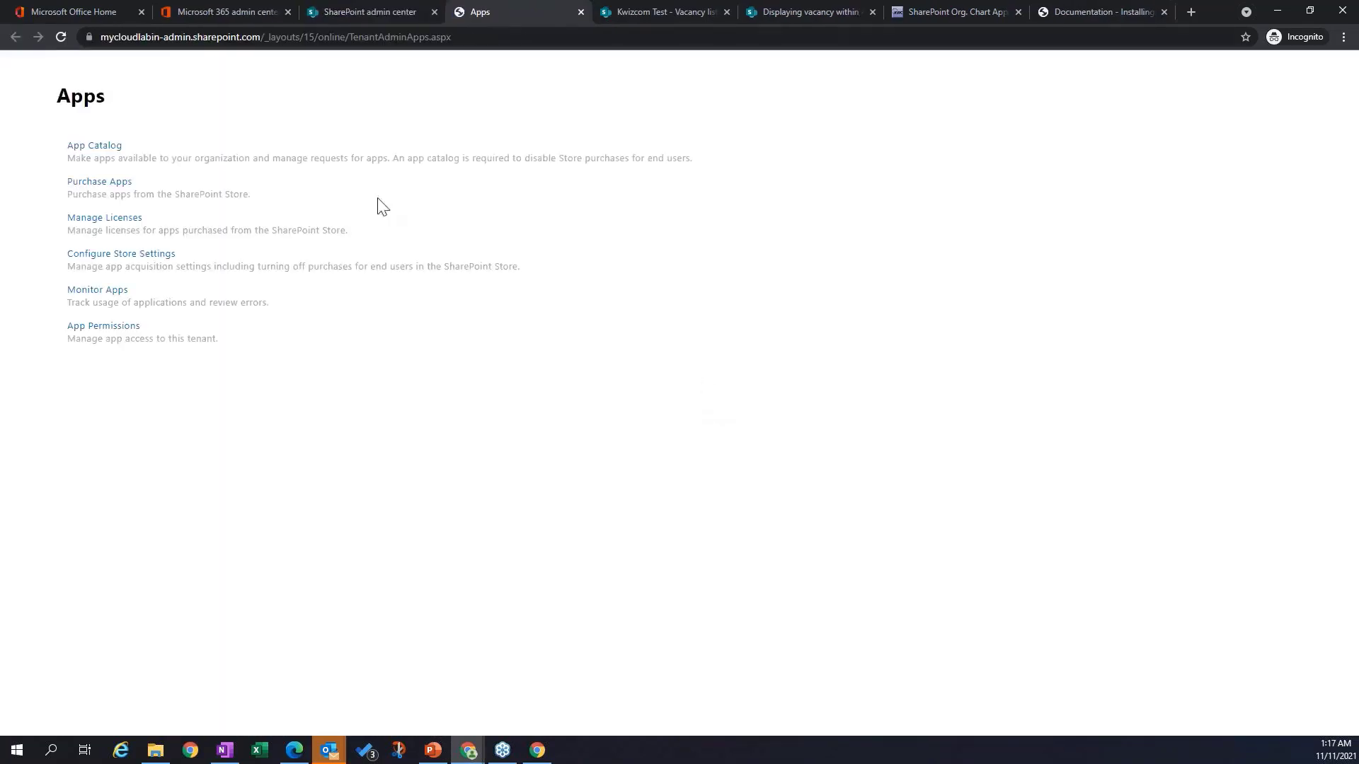
click(96, 147)
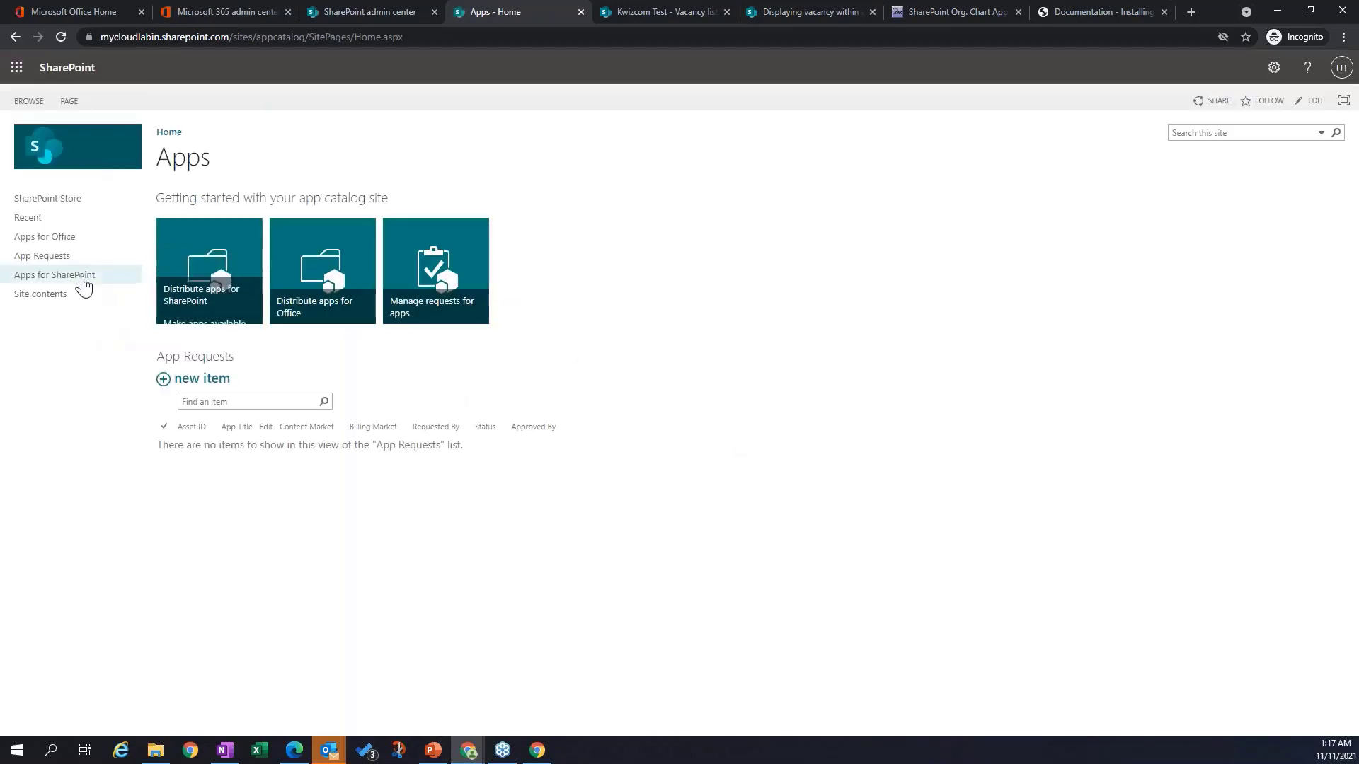
click(78, 283)
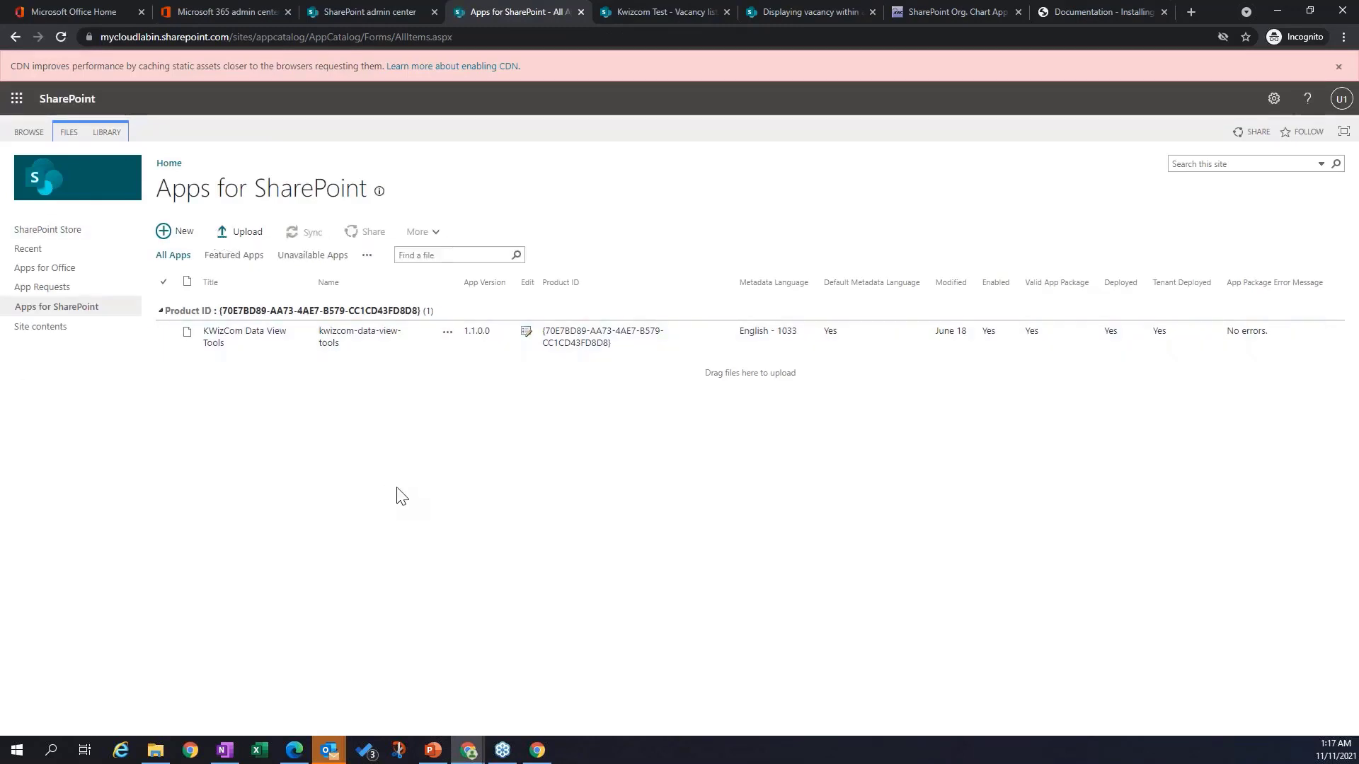
click(245, 338)
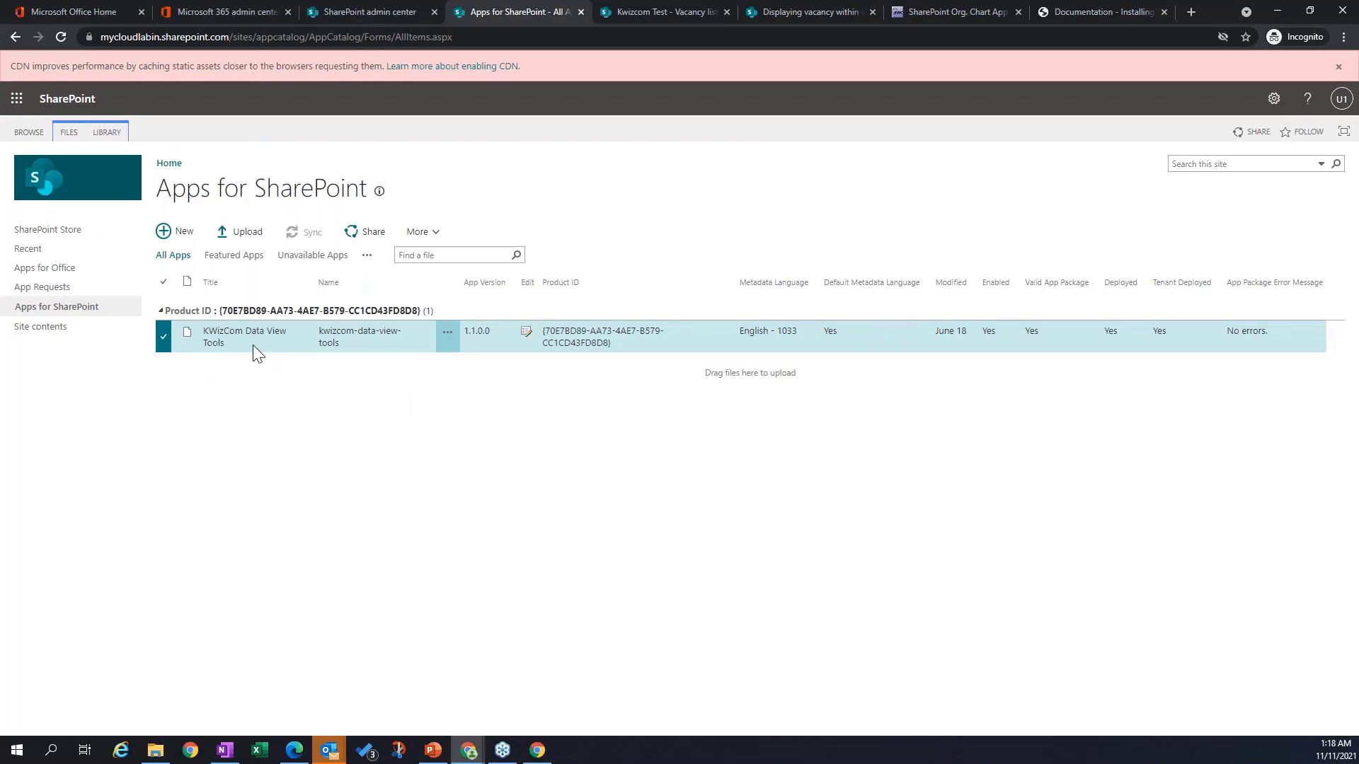
click(69, 132)
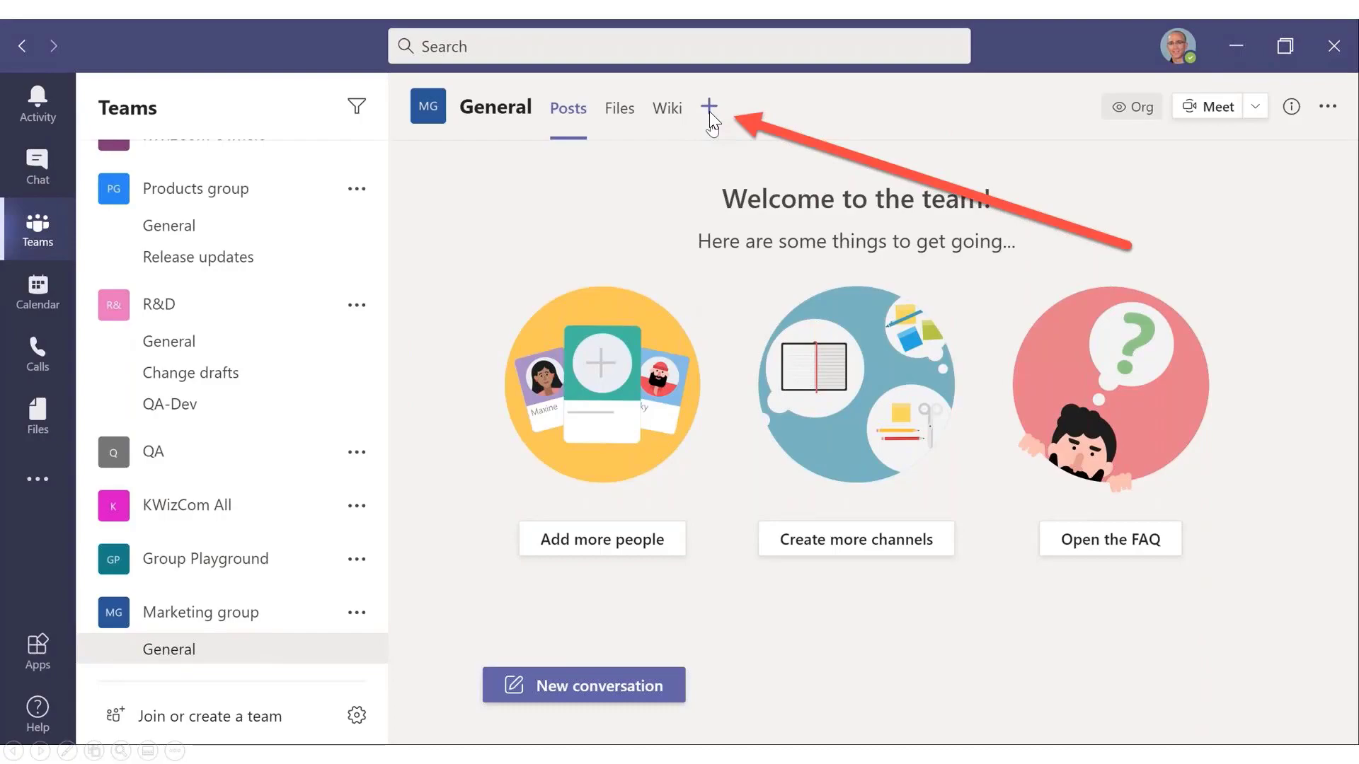
click(709, 113)
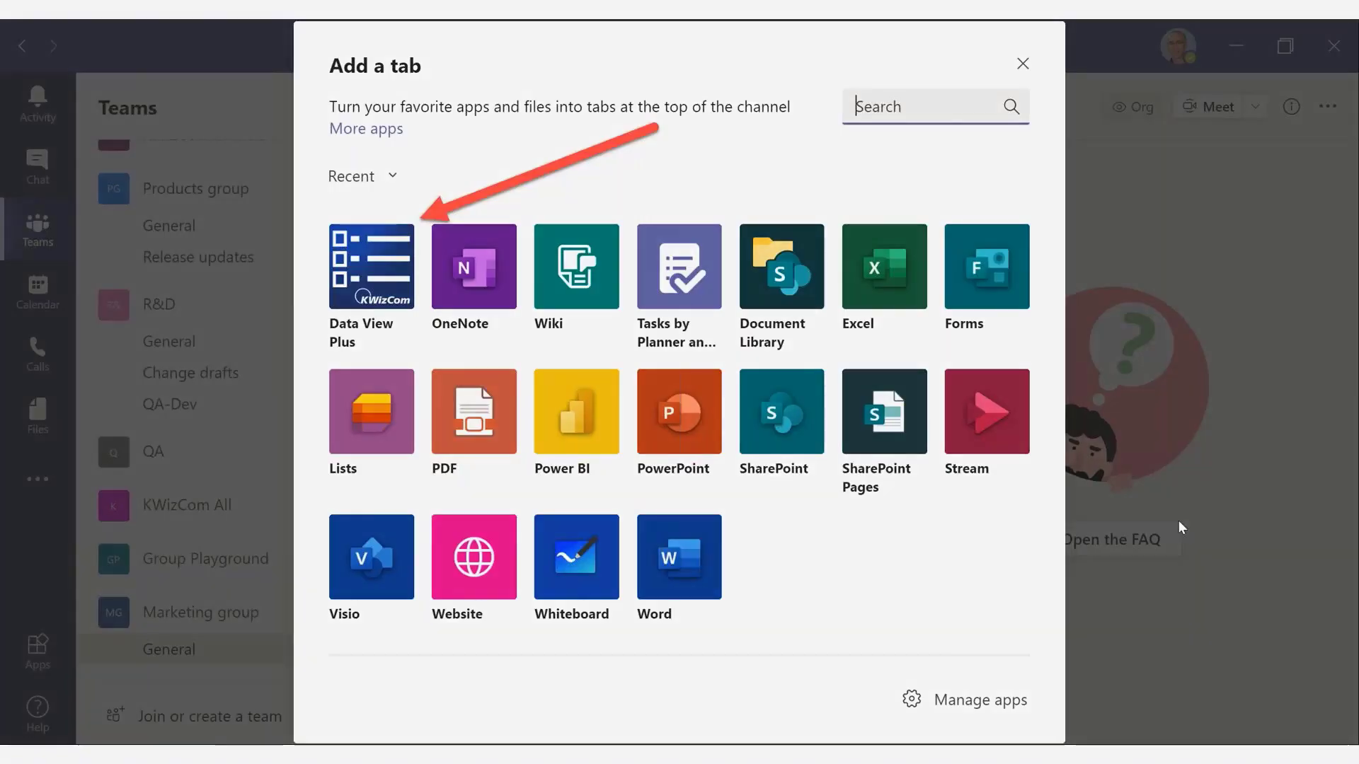
key(Right)
key(Right)
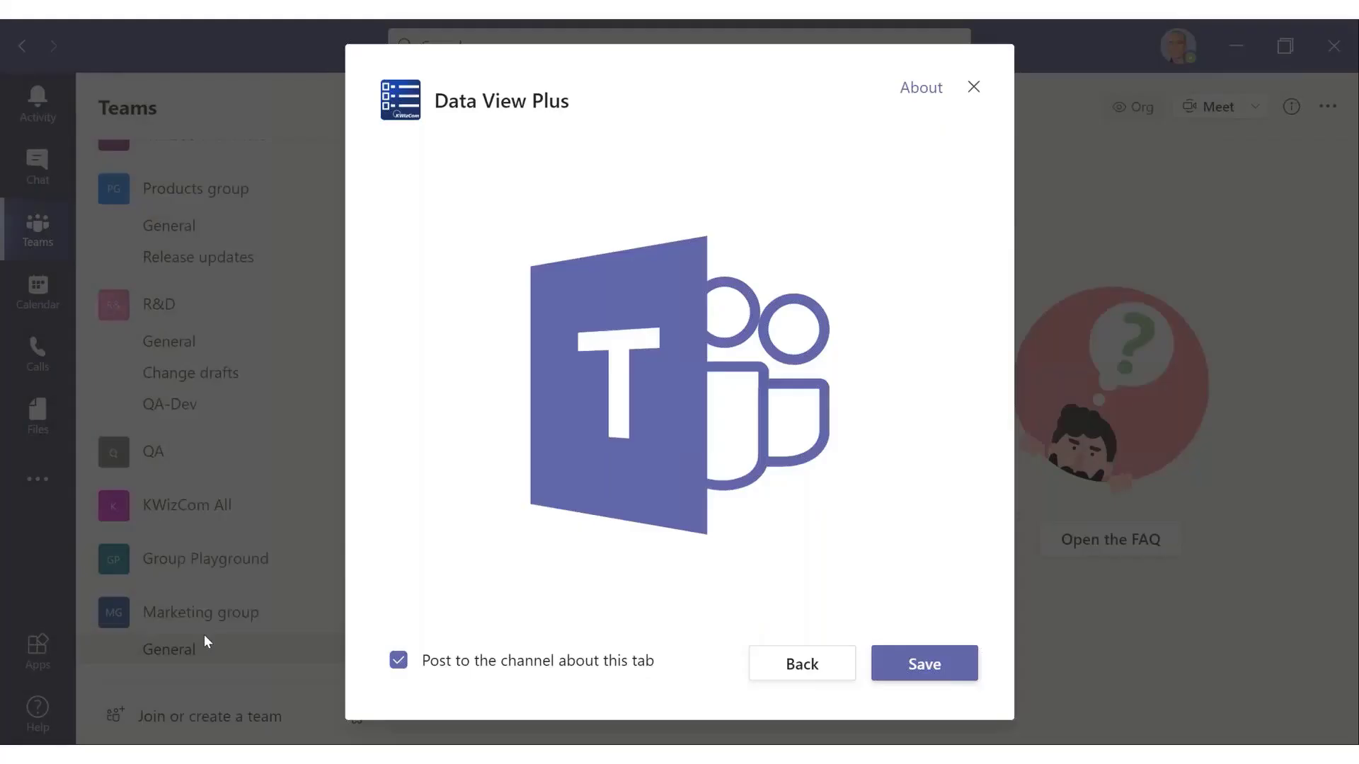
key(Right)
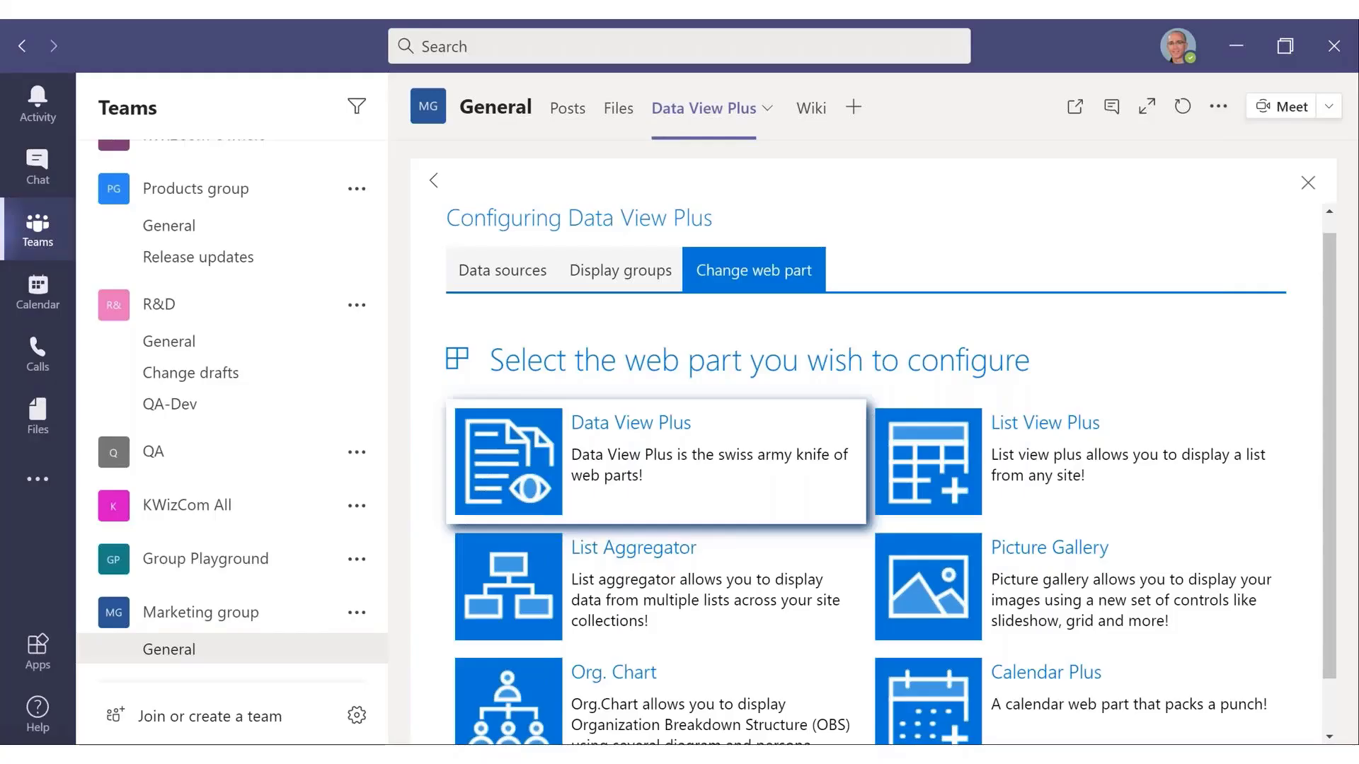